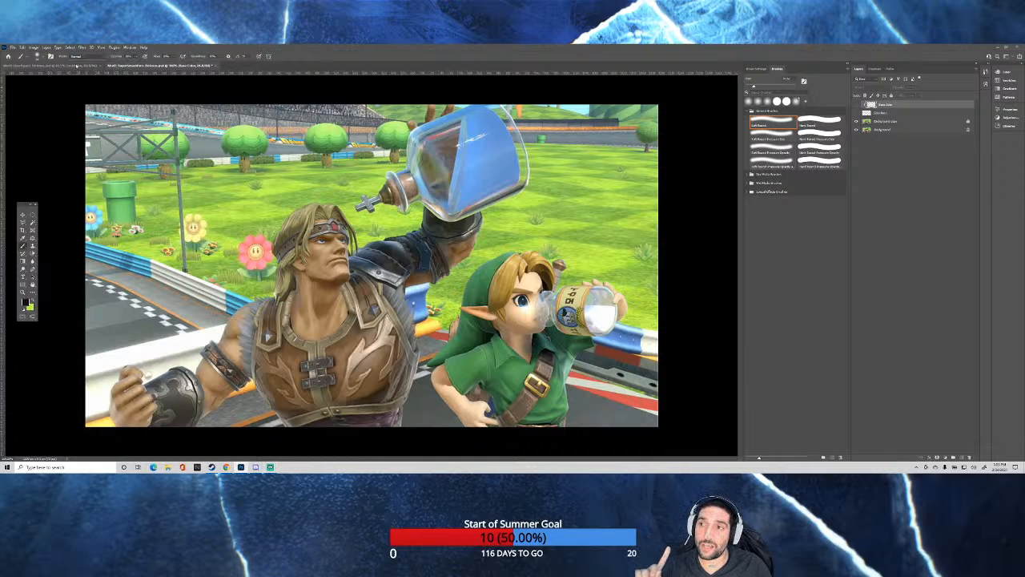
Switch to the dark sci-fi scene document and brush soft retouching strokes onto the floor beside the woman's tank top.
left_click(76, 65)
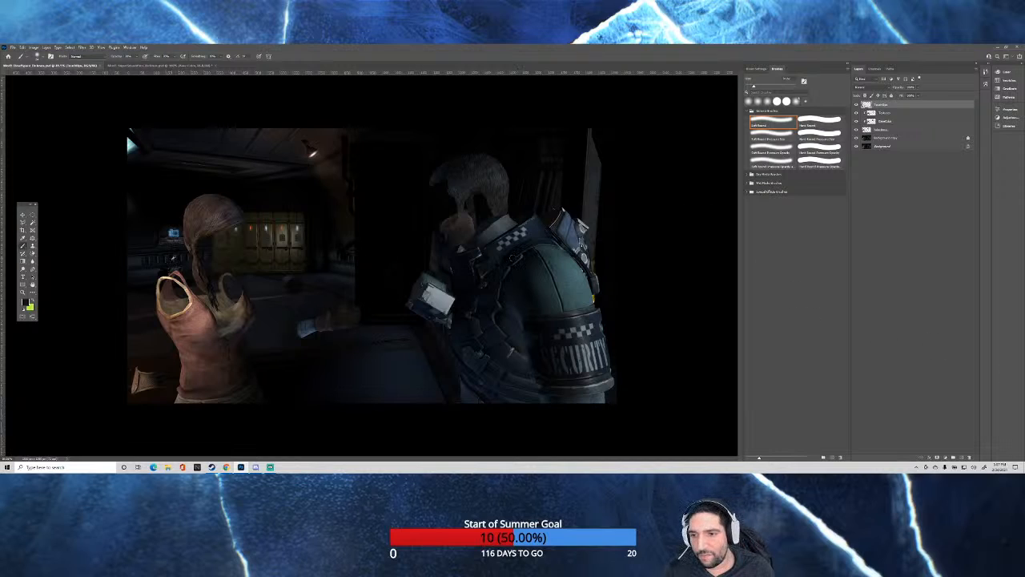
scroll(107, 305, "up", 9)
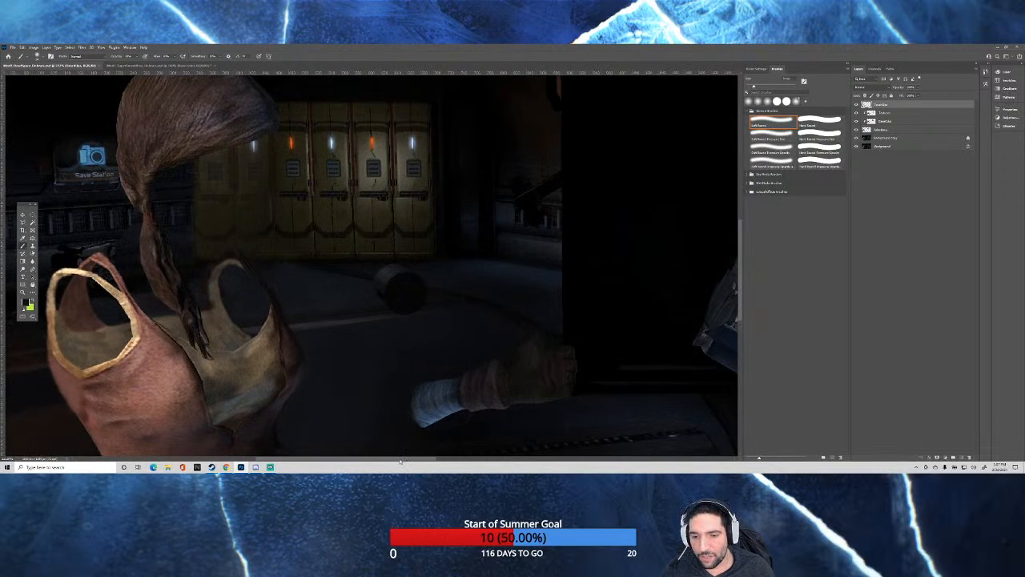
left_click_drag(400, 461, 372, 462)
scroll(320, 377, "down", 2)
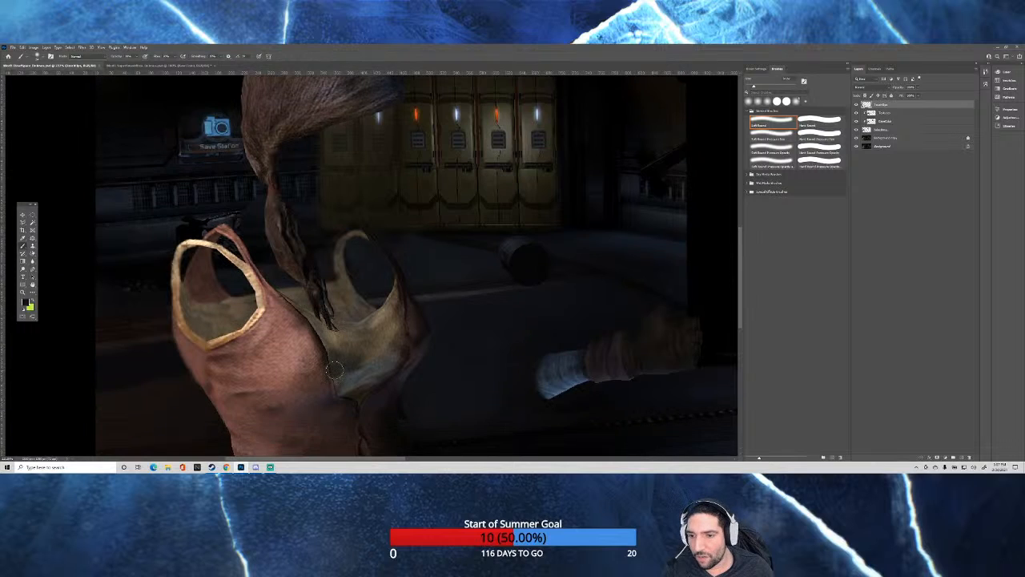
scroll(319, 377, "down", 2)
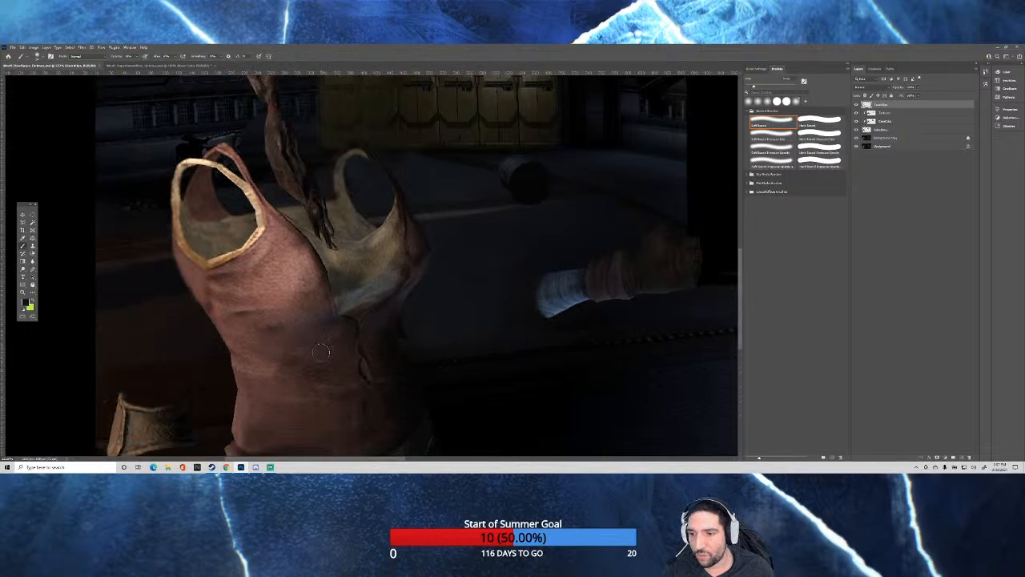
scroll(328, 352, "up", 2)
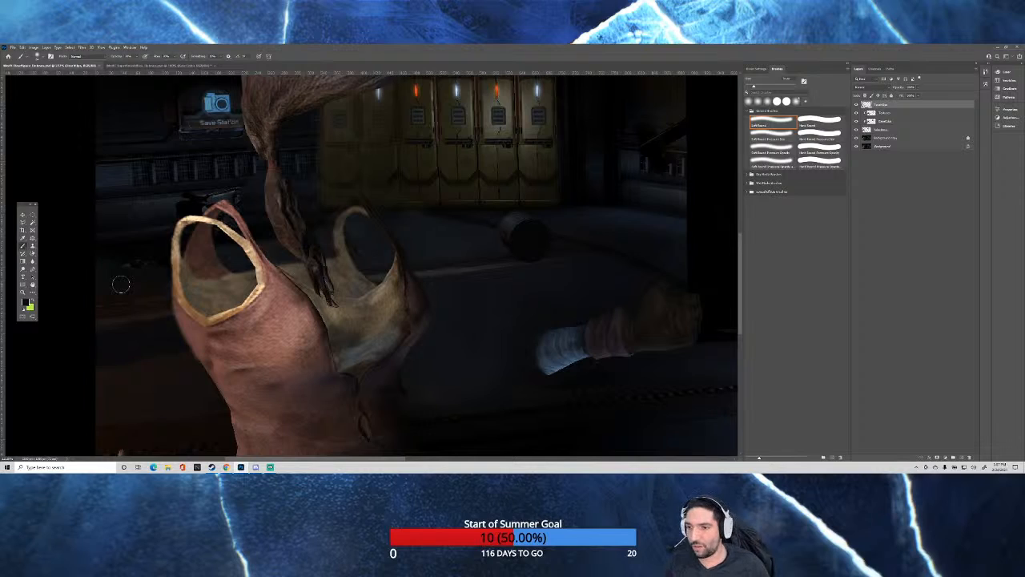
left_click_drag(130, 284, 130, 283)
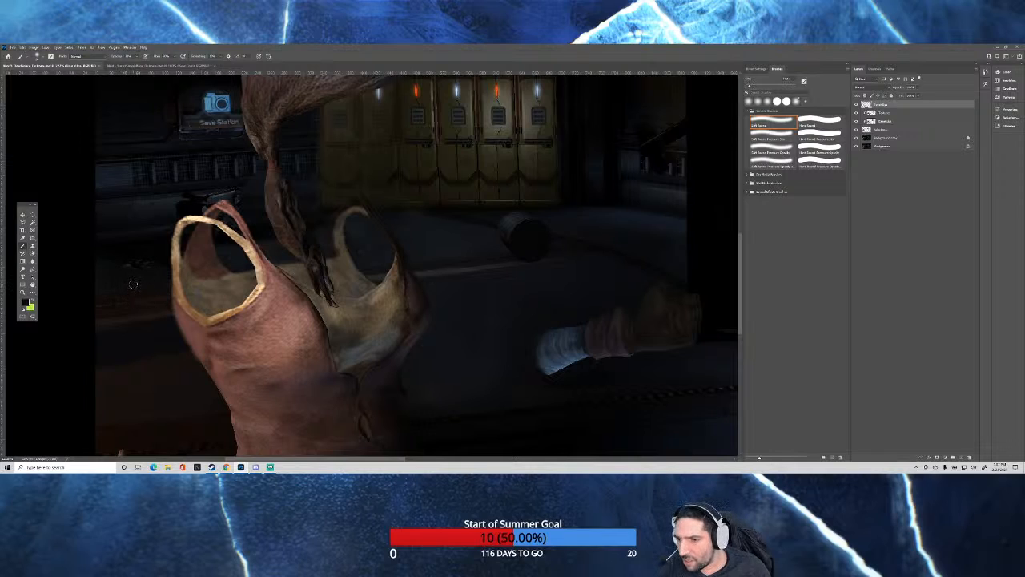
scroll(133, 284, "up", 3)
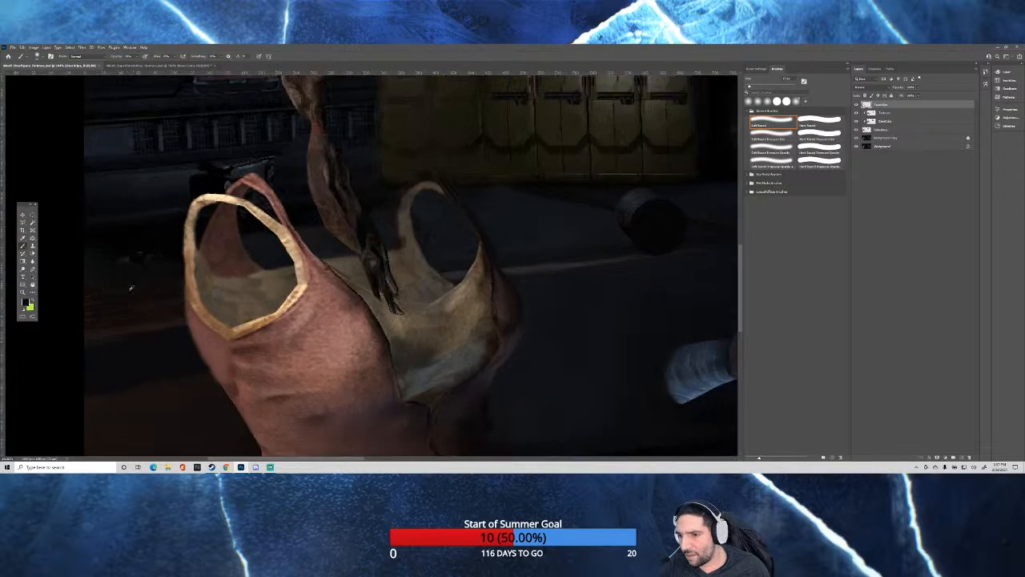
scroll(119, 293, "up", 2)
scroll(116, 292, "up", 1)
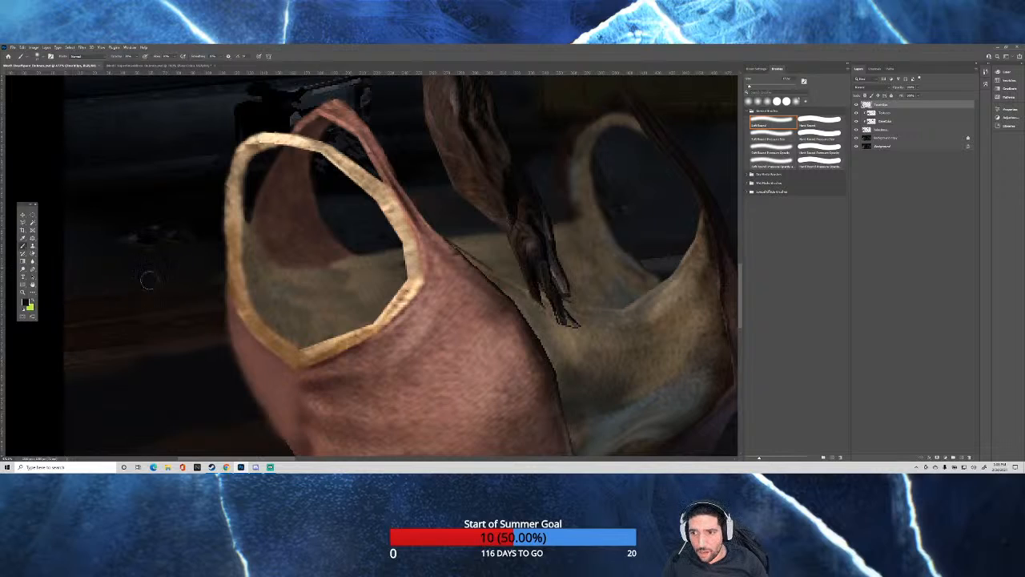
left_click_drag(147, 281, 146, 283)
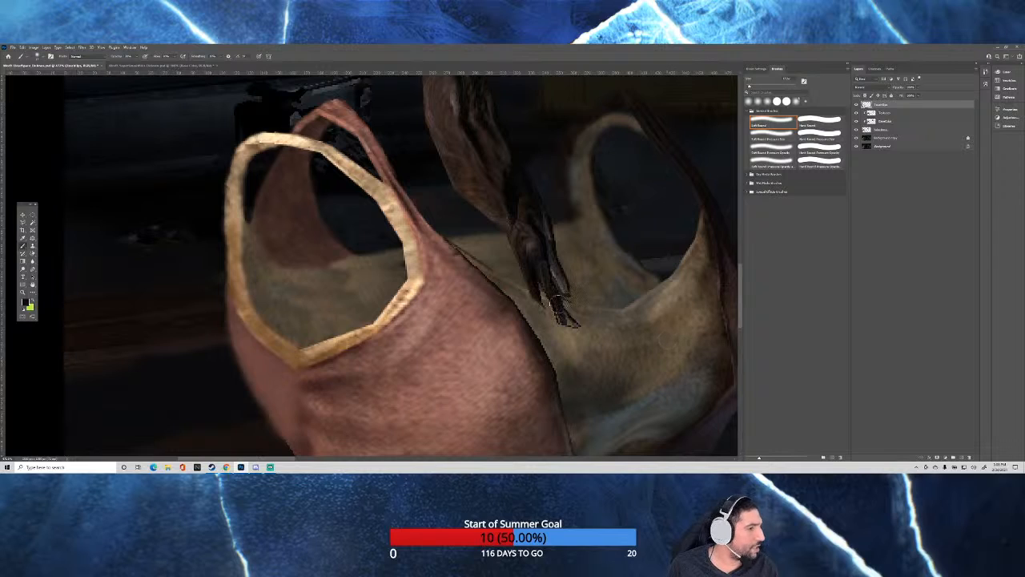
Hide all the retouching layers above the background copy to view the original woman and security guard.
scroll(475, 314, "up", 5)
scroll(475, 314, "down", 3)
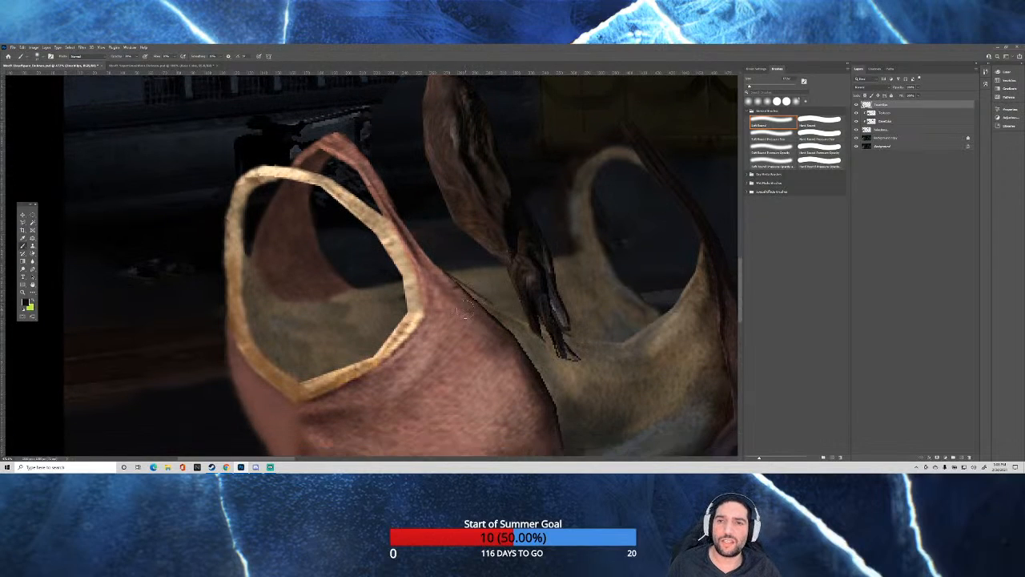
scroll(465, 308, "up", 5)
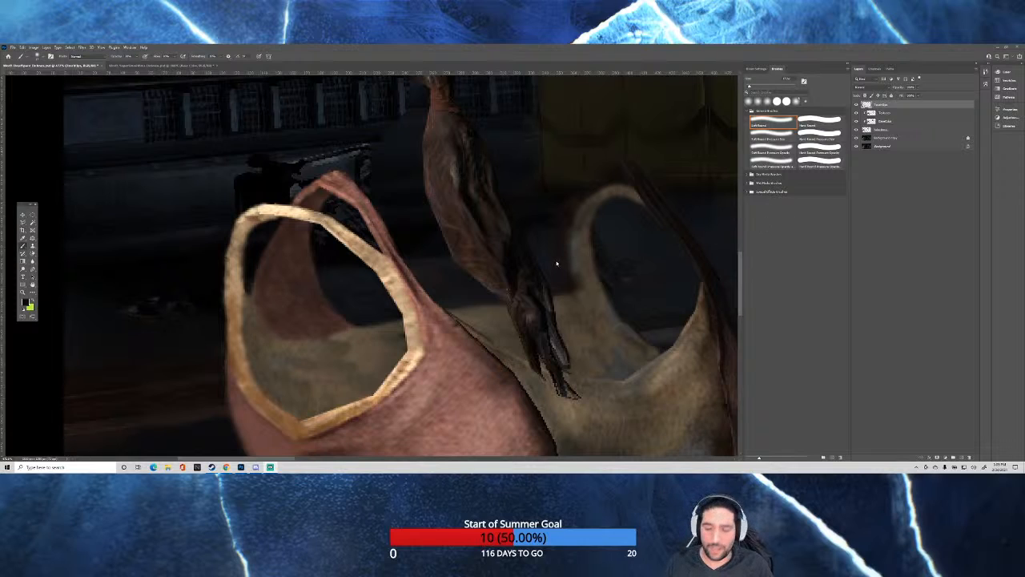
scroll(322, 254, "down", 15)
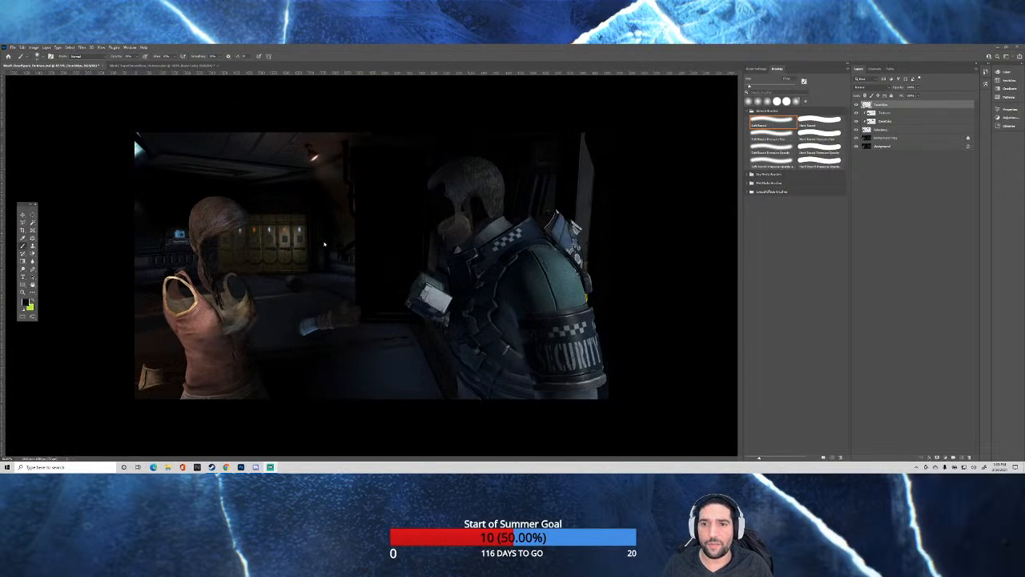
scroll(260, 234, "up", 1)
scroll(259, 233, "up", 1)
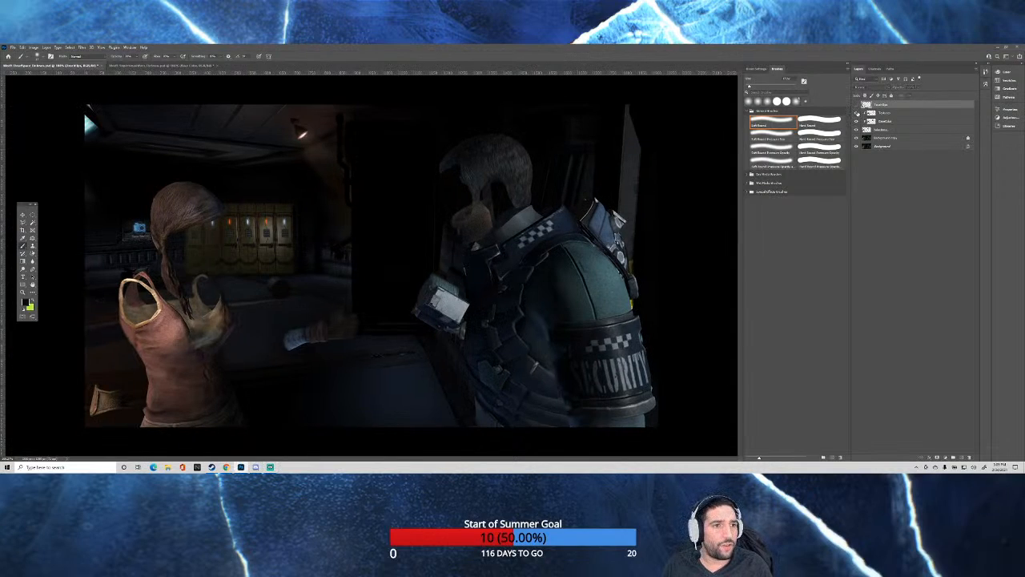
left_click(856, 113)
left_click(855, 121)
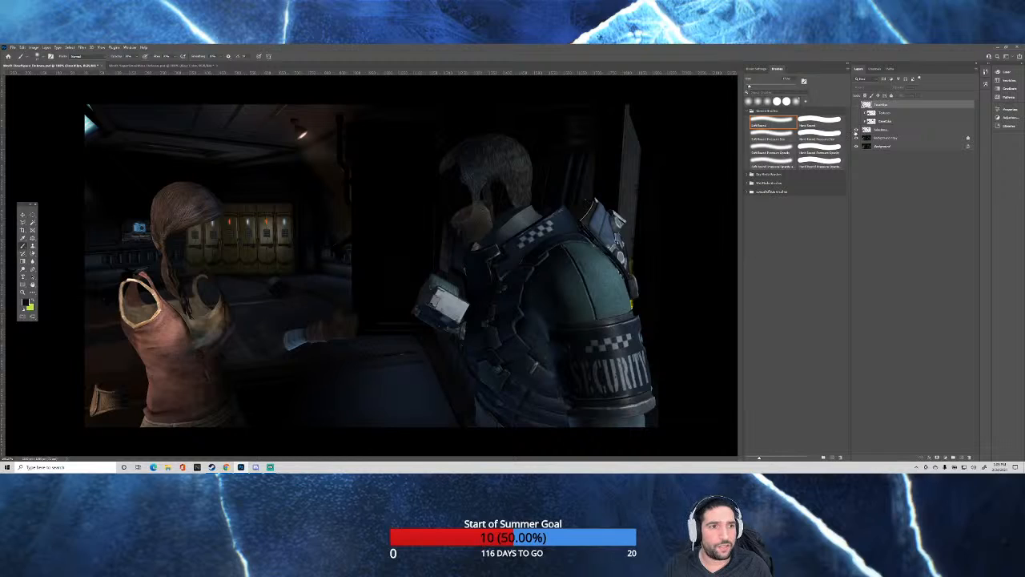
left_click(856, 130)
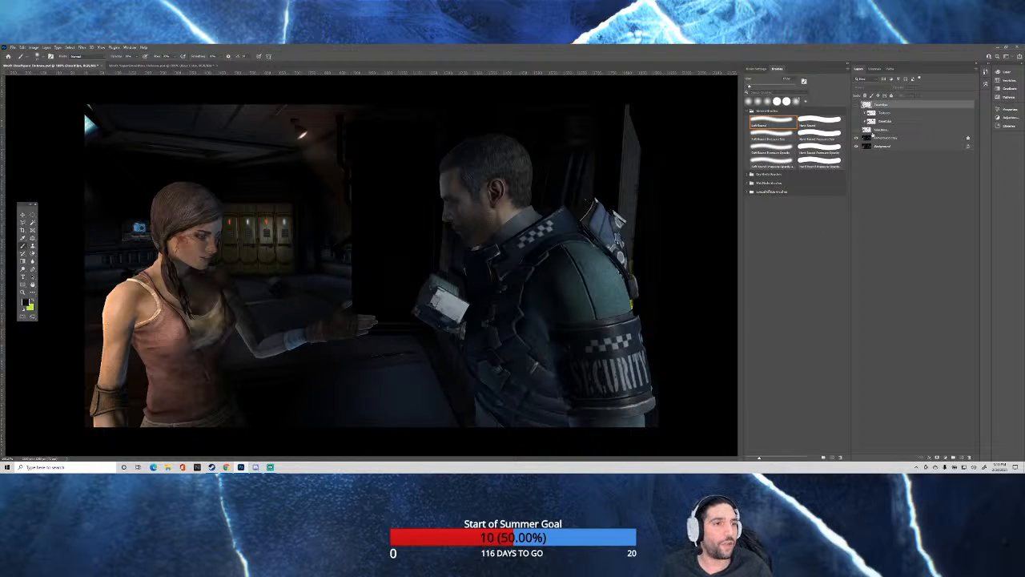
Show the lowest retouching layer and the two clipped layers above it again, one at a time.
left_click(856, 131)
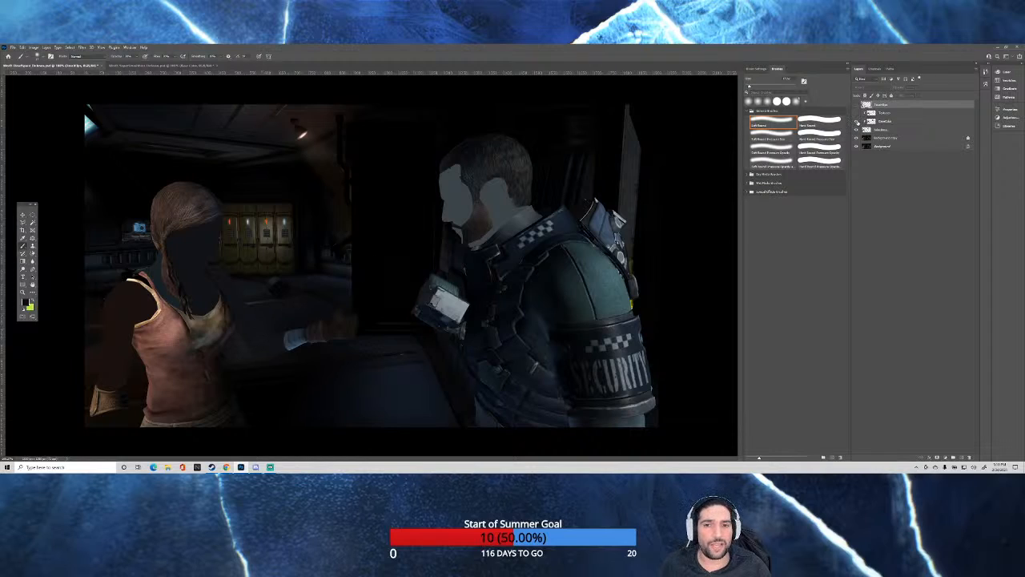
left_click(857, 122)
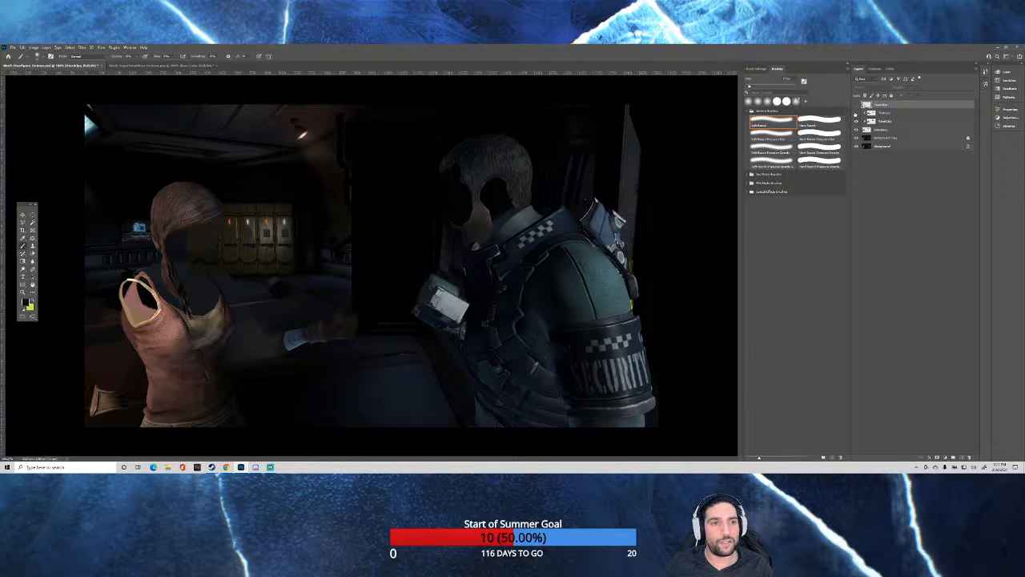
left_click(856, 114)
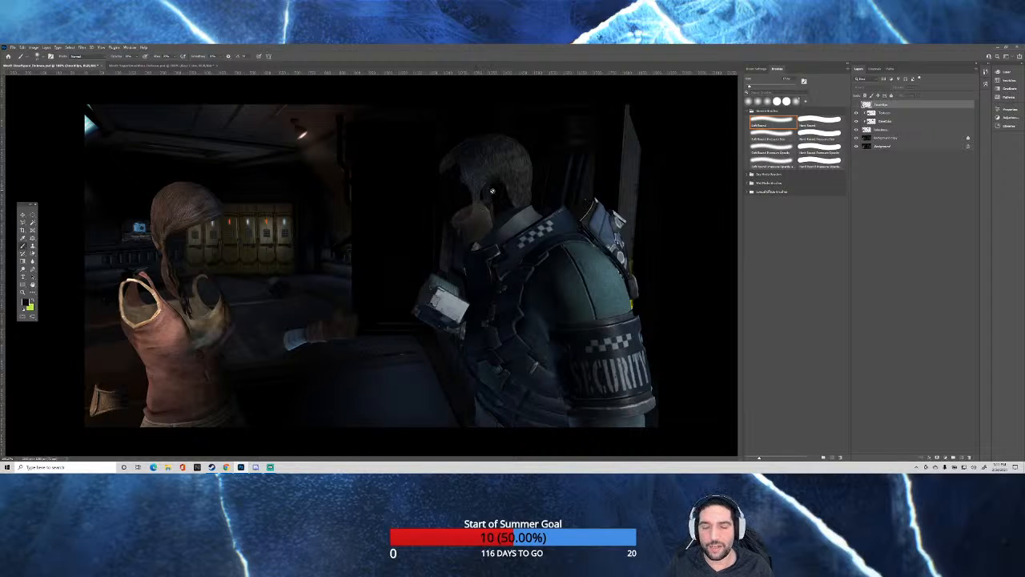
Inspect the guard's erased face and the lockers behind the woman up close, and show the top retouching layer again.
scroll(496, 184, "up", 2)
scroll(490, 128, "up", 3)
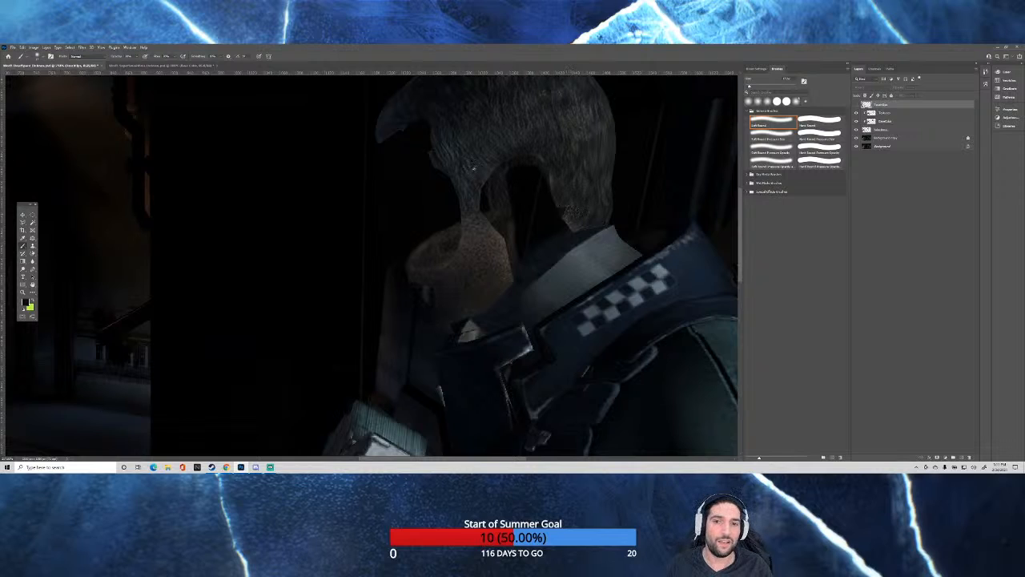
scroll(473, 168, "down", 3)
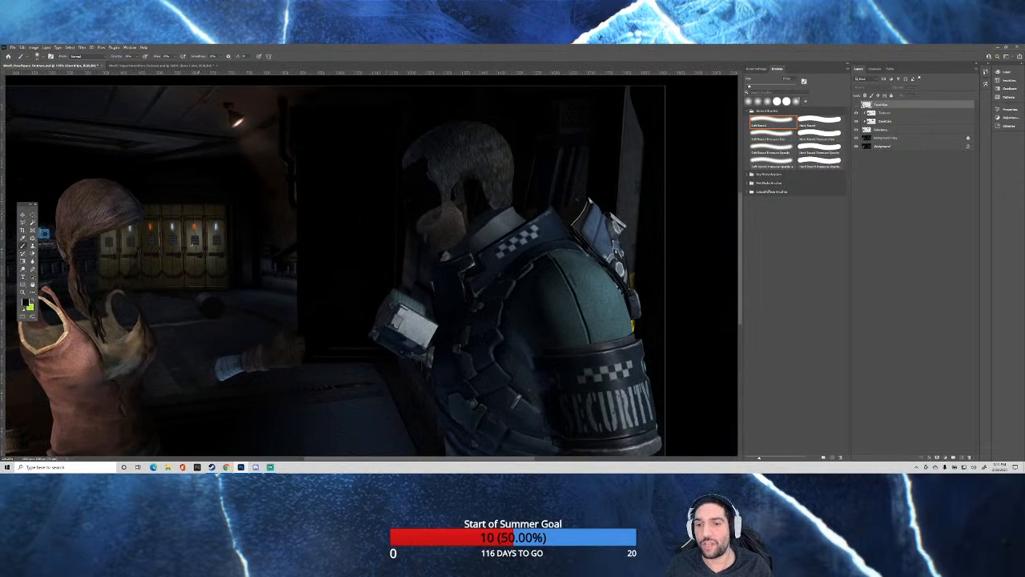
scroll(49, 288, "up", 3)
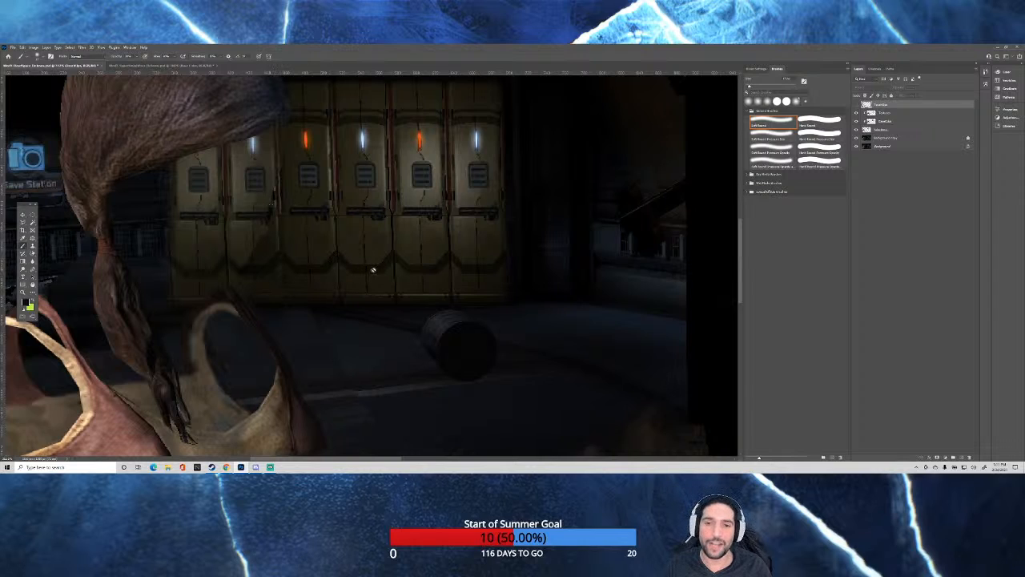
scroll(117, 213, "down", 5)
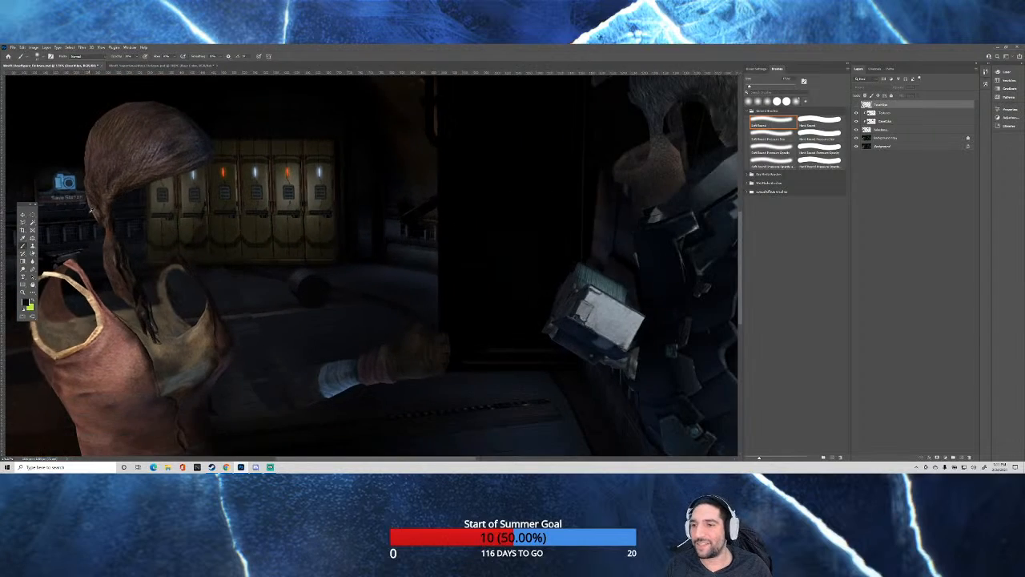
scroll(90, 210, "down", 3)
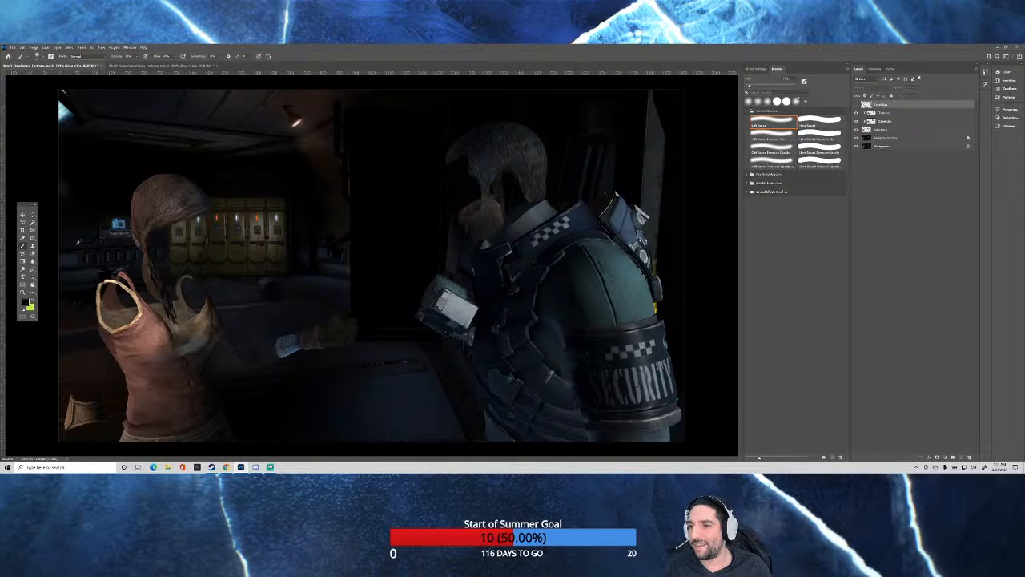
left_click(856, 105)
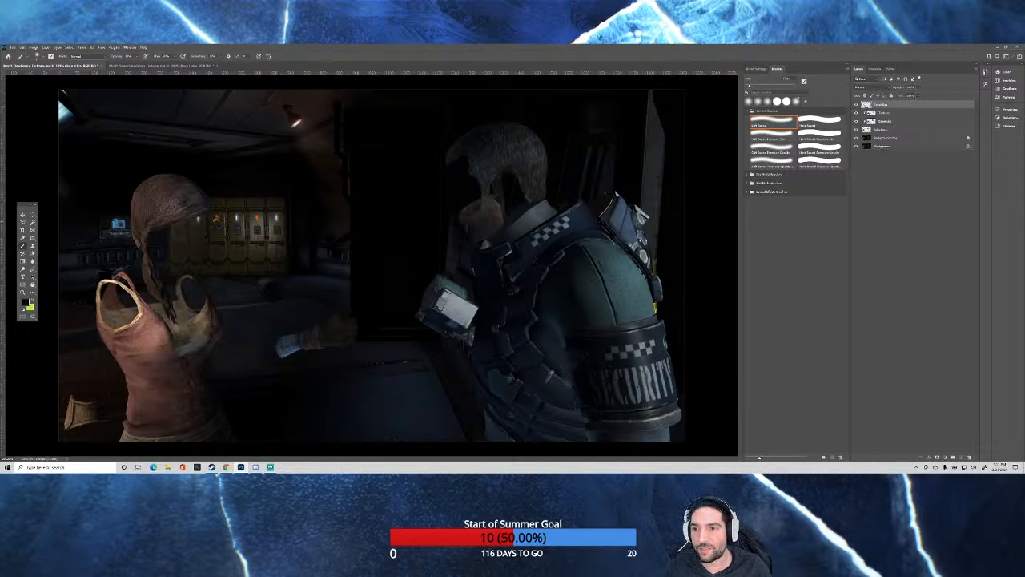
Compare the lockers and floor around the woman's tank top with the top retouching layer off and on, leaving it visible.
scroll(168, 324, "up", 2)
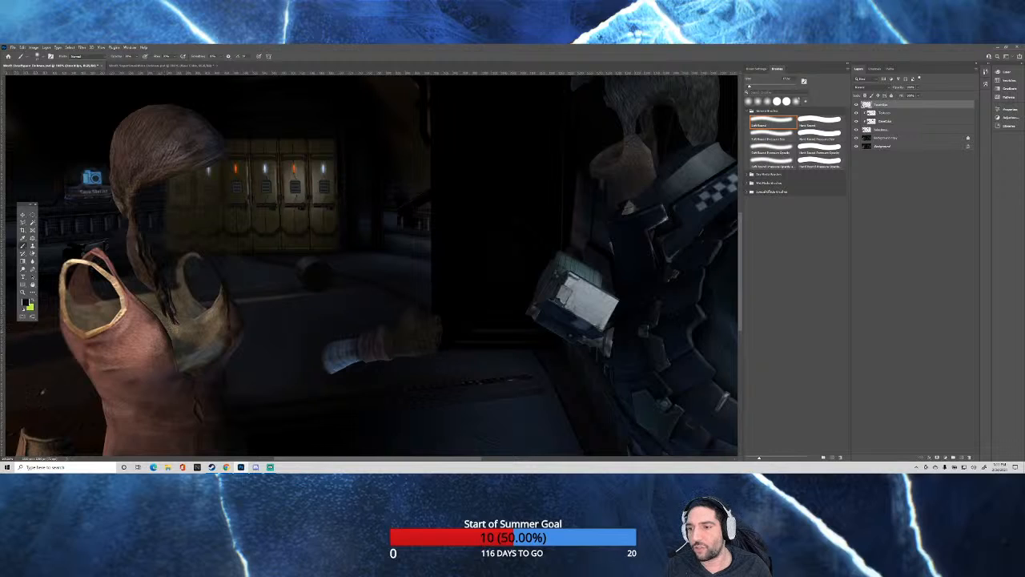
scroll(19, 410, "up", 2)
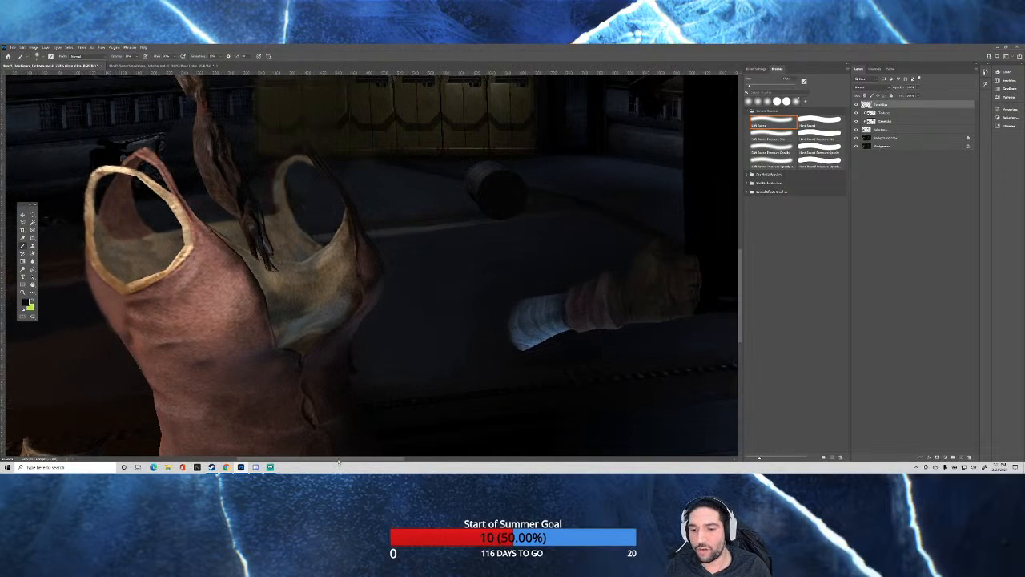
scroll(324, 438, "left", 3)
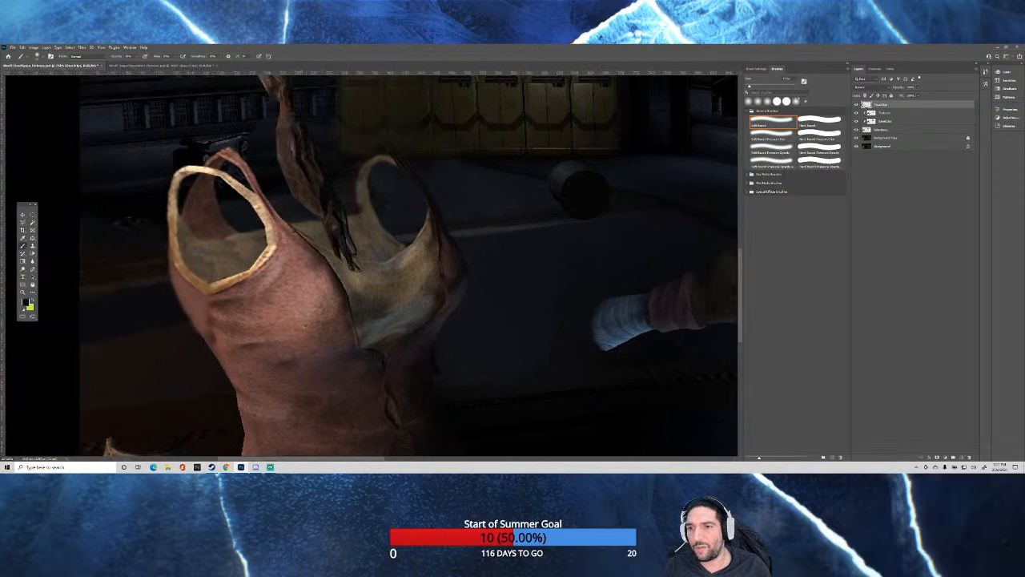
scroll(329, 235, "down", 1)
scroll(434, 135, "up", 3)
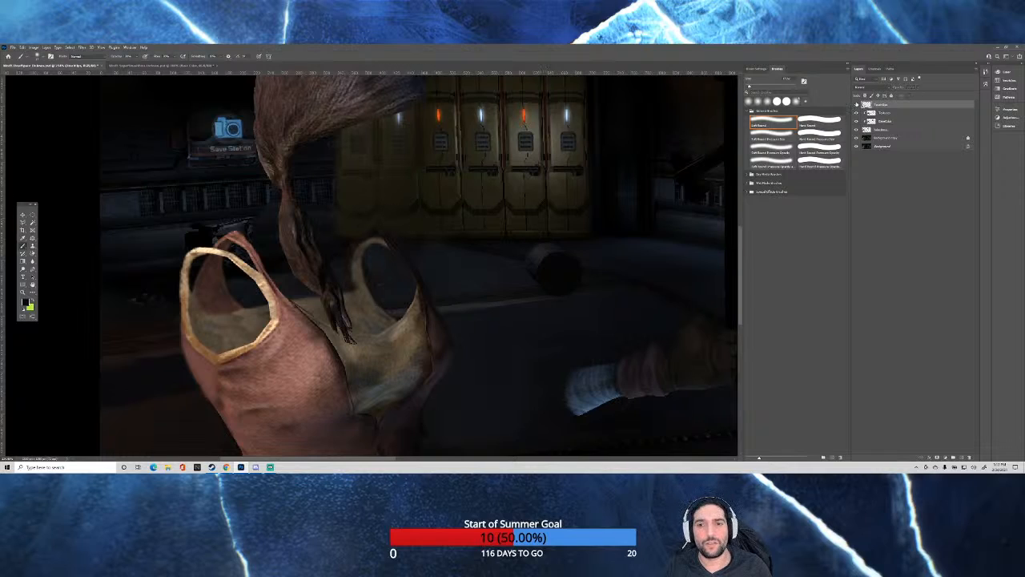
left_click(856, 105)
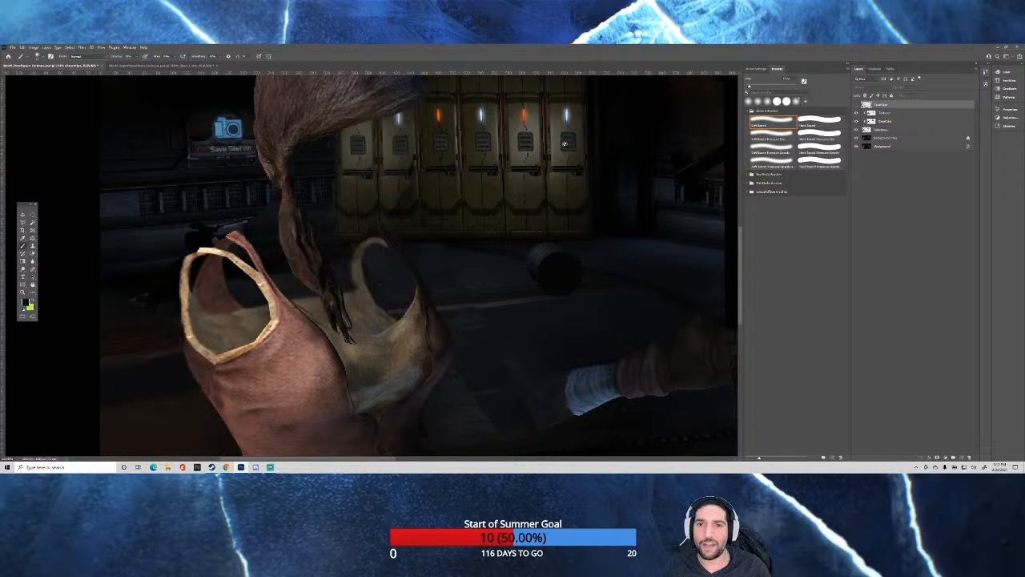
left_click(855, 105)
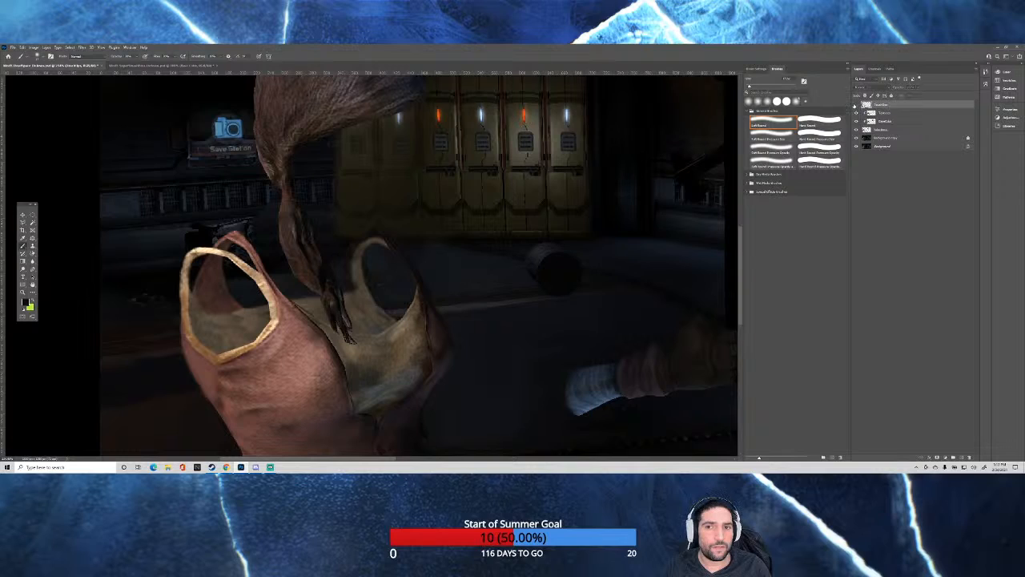
left_click(856, 105)
left_click(855, 104)
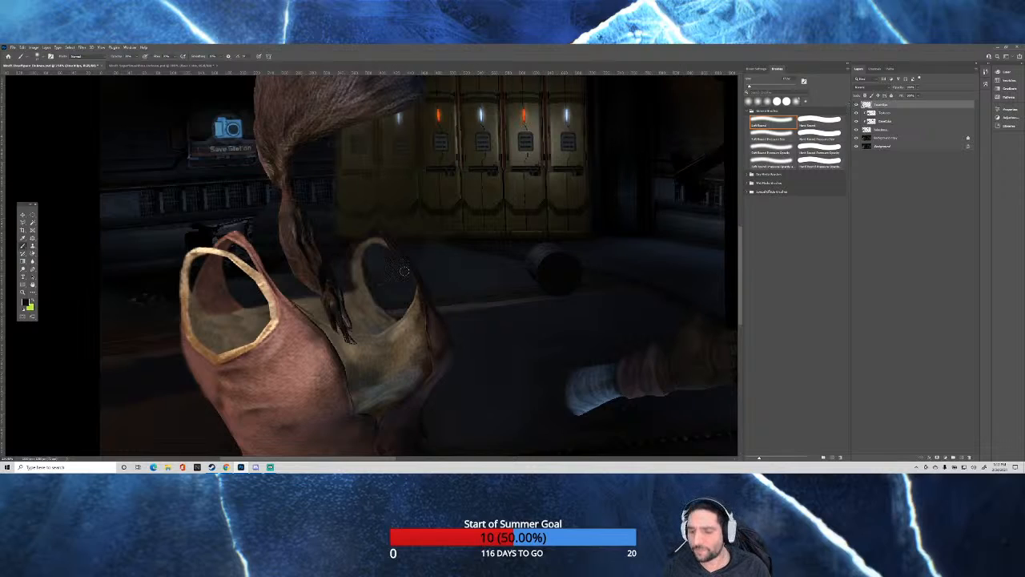
left_click(856, 105)
left_click(856, 106)
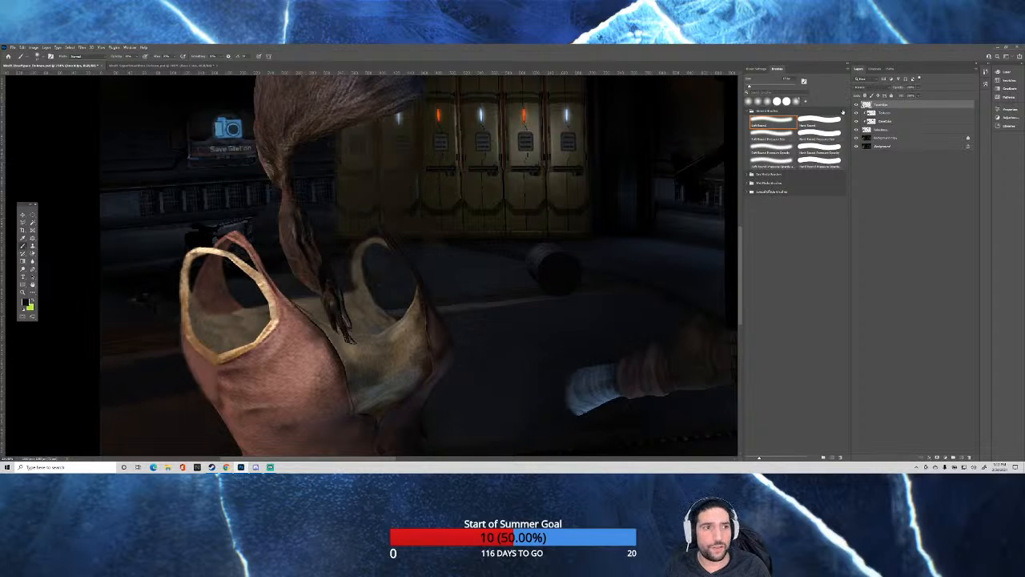
left_click(856, 106)
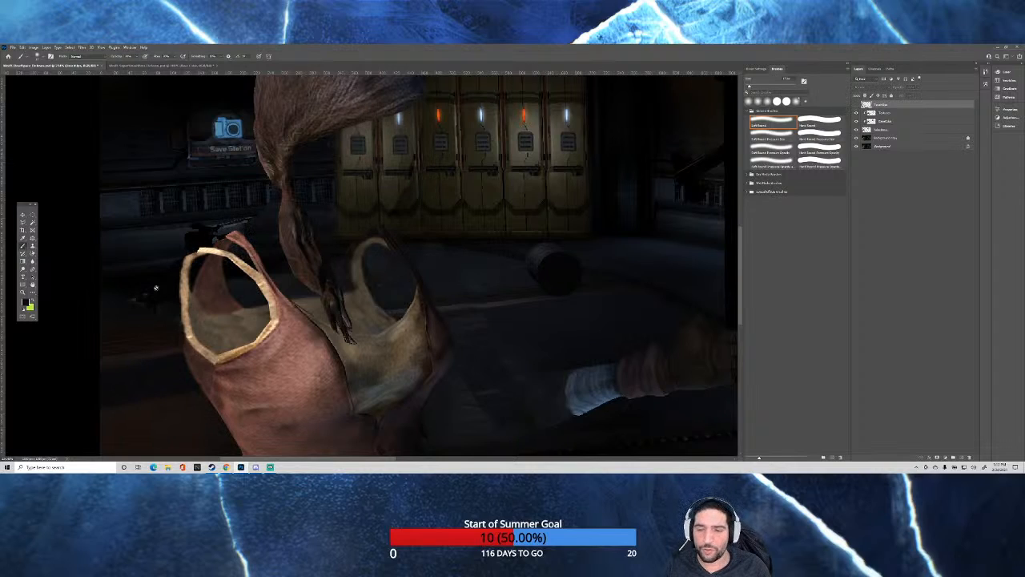
left_click(856, 105)
scroll(352, 229, "down", 6)
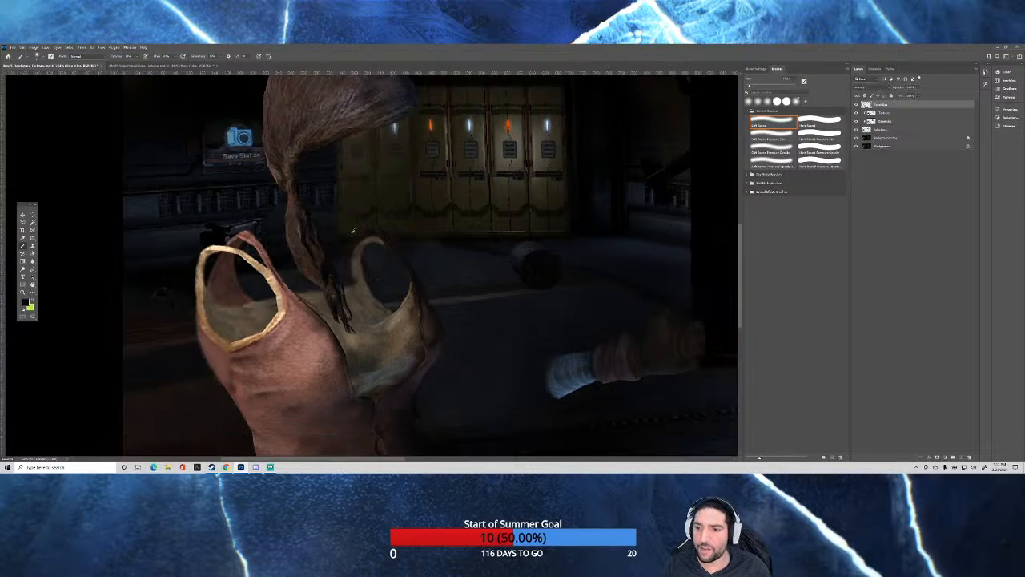
scroll(362, 214, "down", 5)
scroll(366, 203, "up", 2)
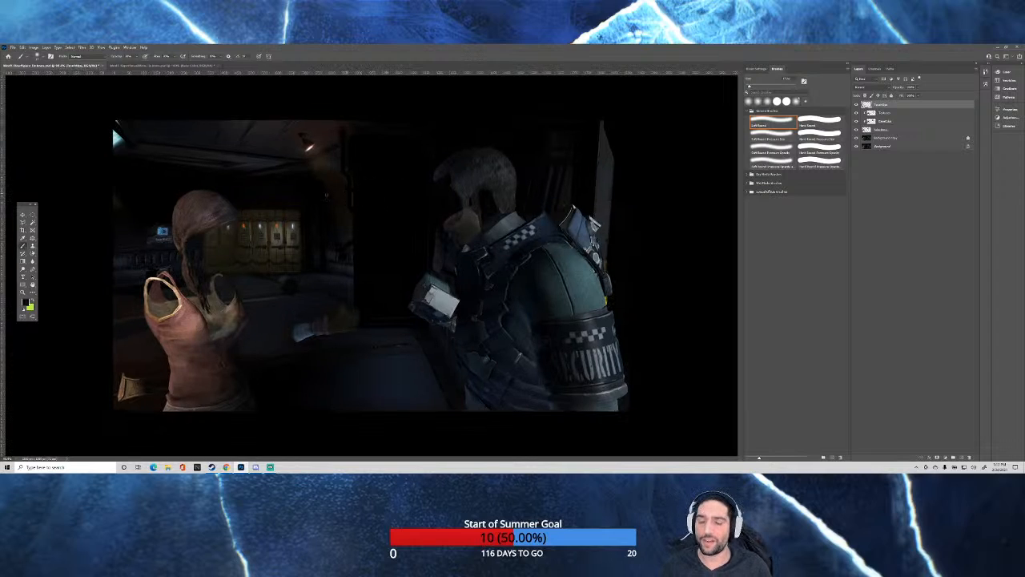
Examine the retouched floor, barrel and lockers beside the woman's tank top, both up close and in the wider scene.
scroll(194, 282, "up", 6)
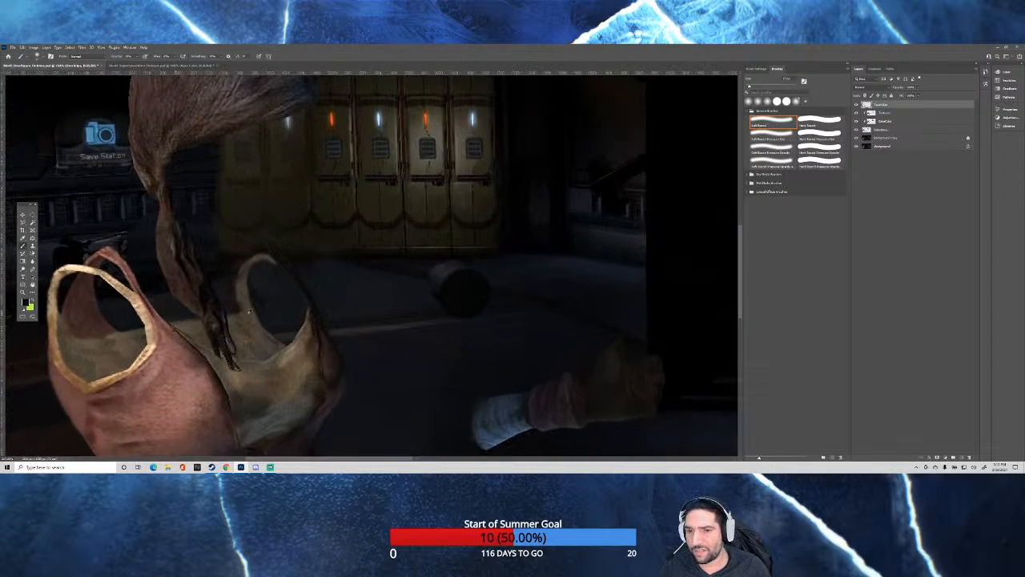
scroll(352, 307, "up", 1)
scroll(330, 292, "up", 1)
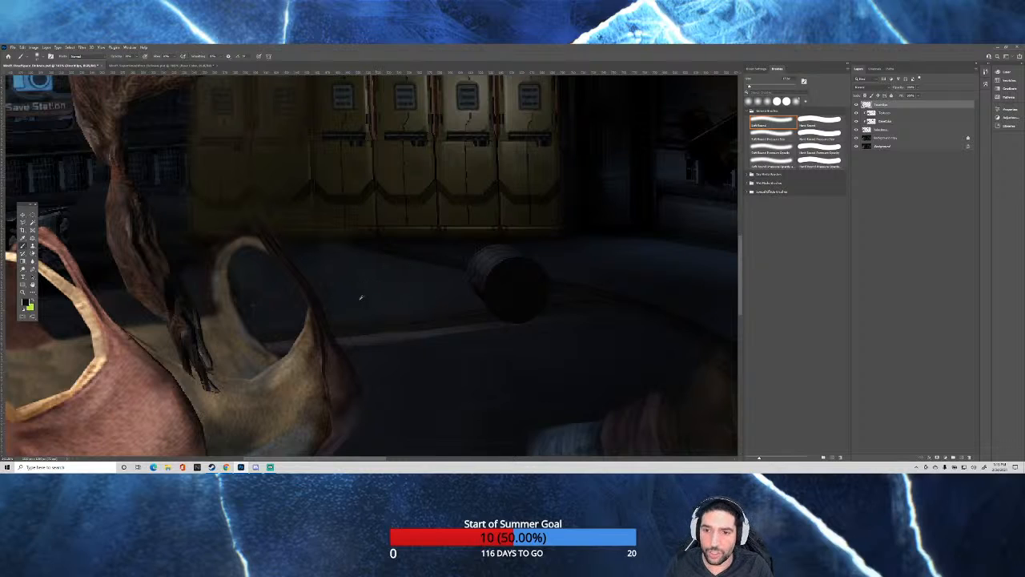
scroll(359, 296, "up", 2)
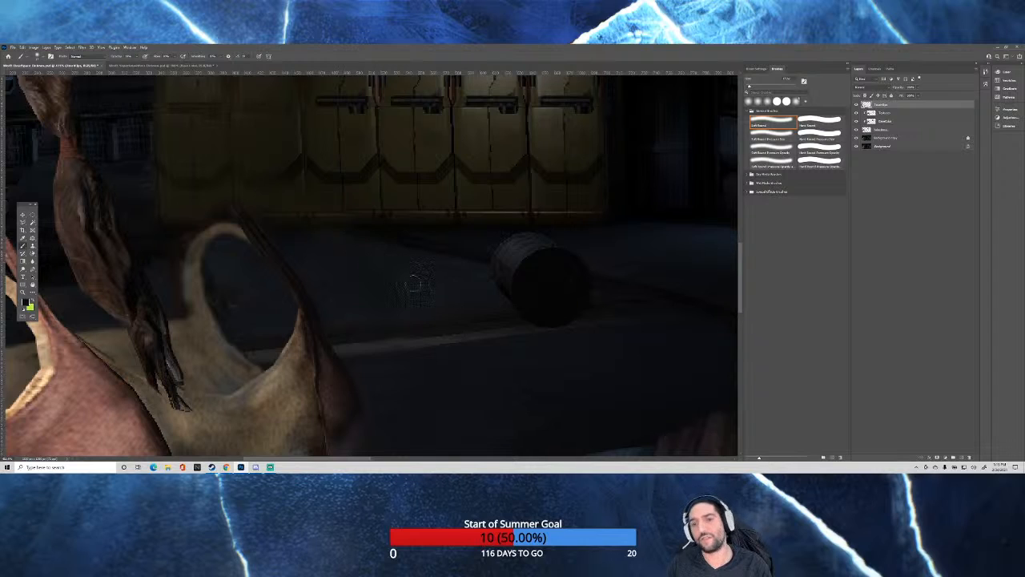
scroll(359, 240, "down", 8)
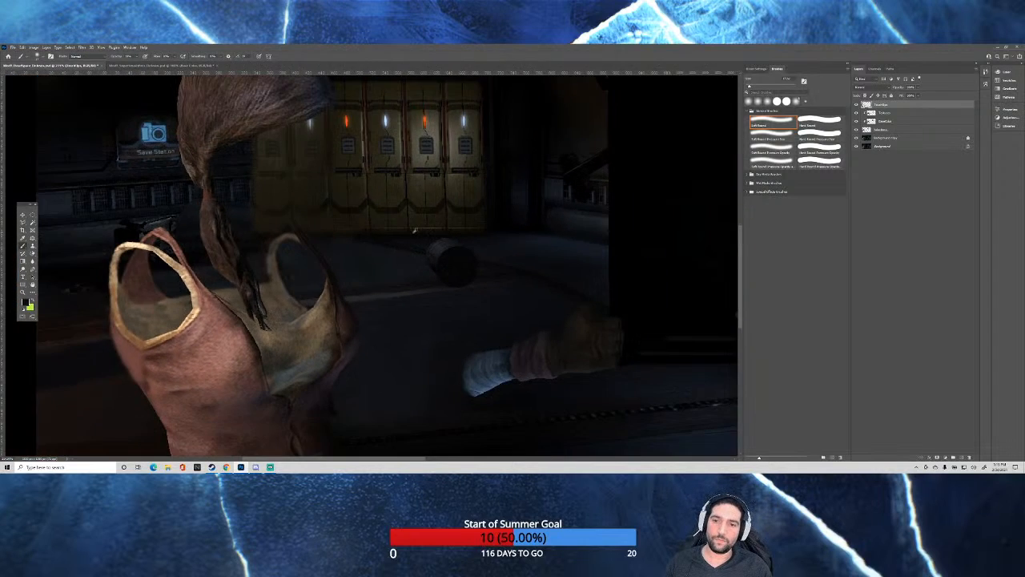
scroll(456, 240, "down", 2)
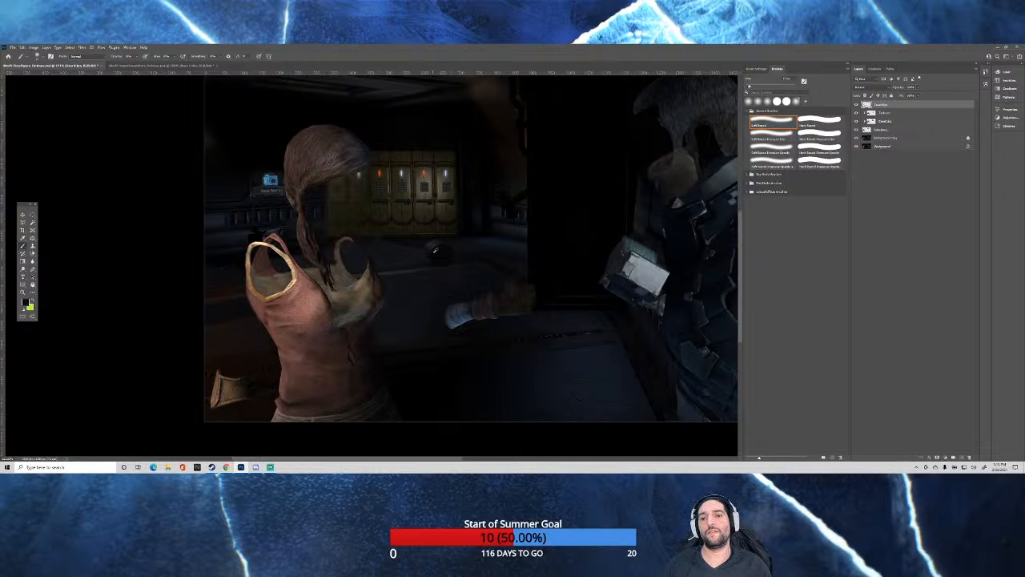
scroll(389, 237, "up", 8)
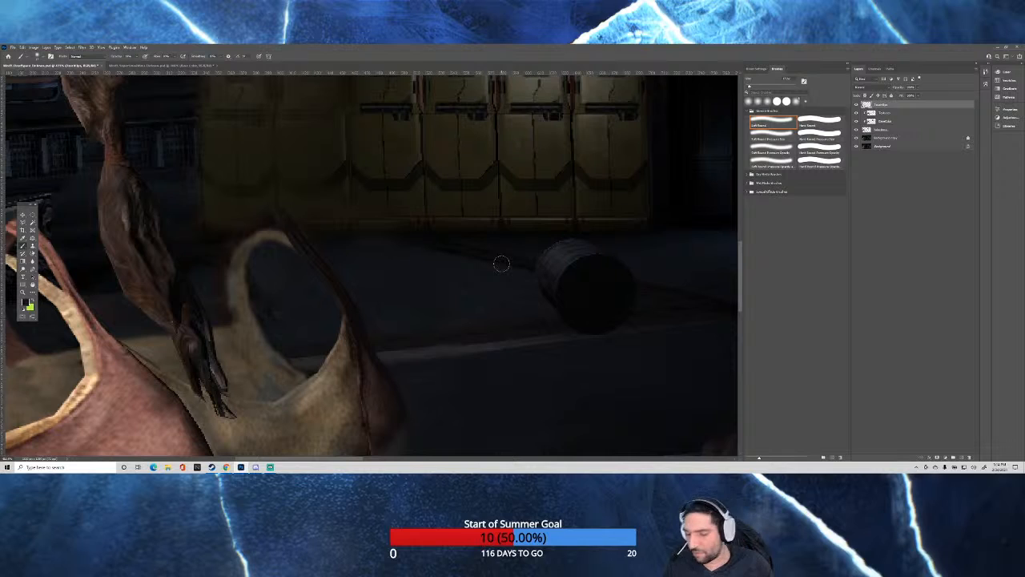
scroll(394, 268, "down", 4)
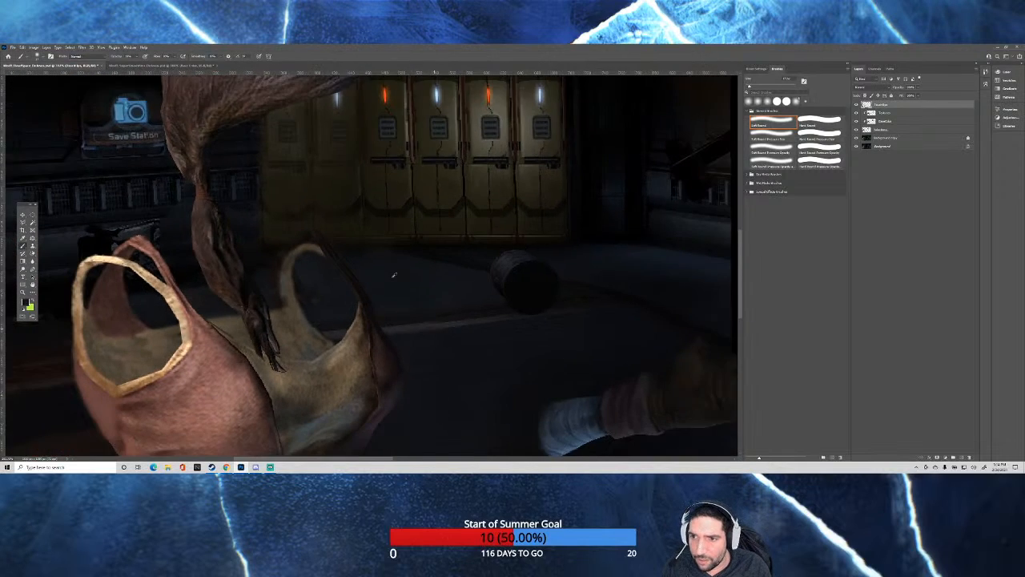
scroll(401, 268, "down", 2)
Adjust the brush tip over the dark wall between the woman's shoulder strap and her ponytail.
scroll(174, 262, "up", 4)
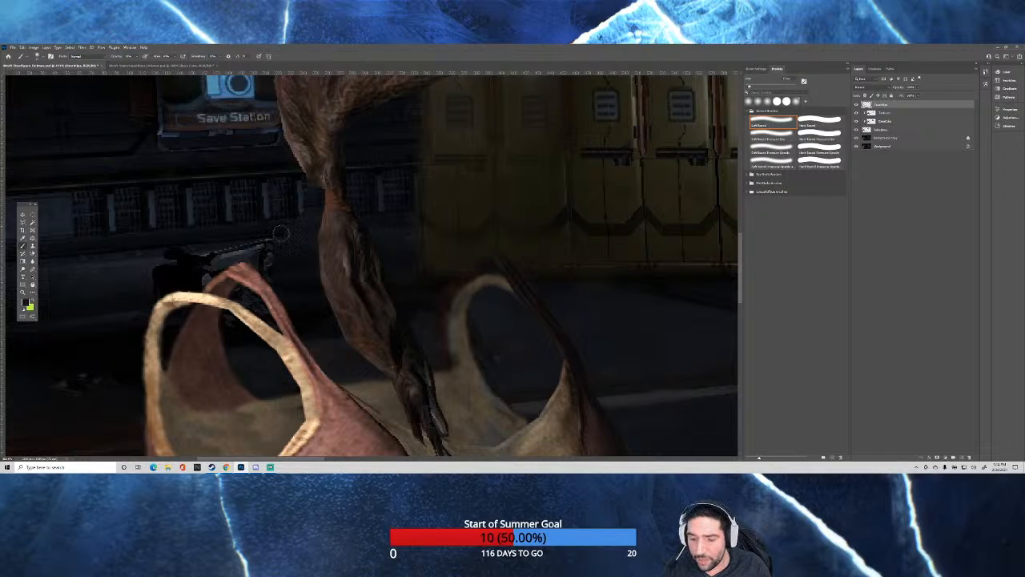
right_click(290, 233, "alt")
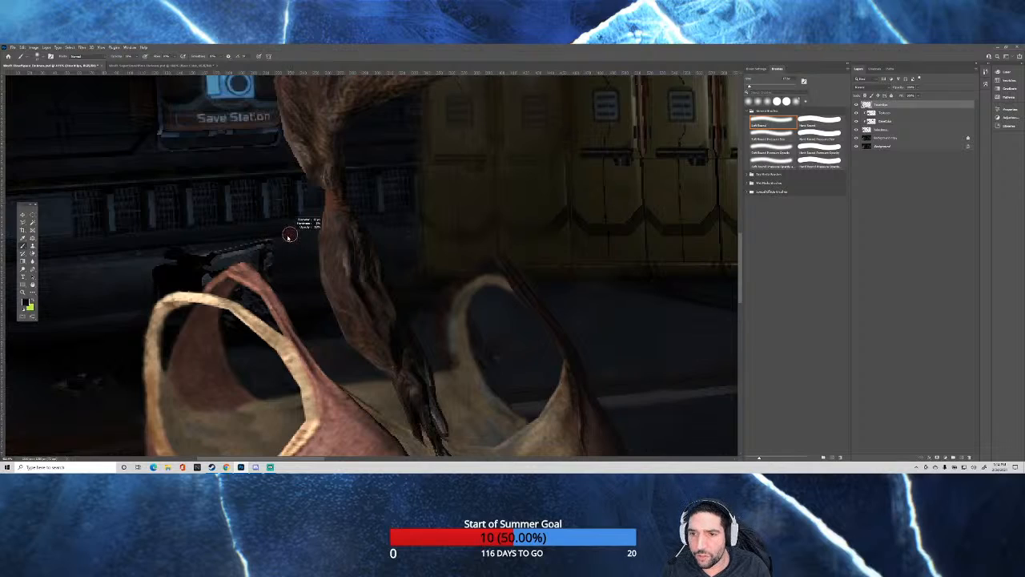
left_click_drag(286, 238, 288, 232)
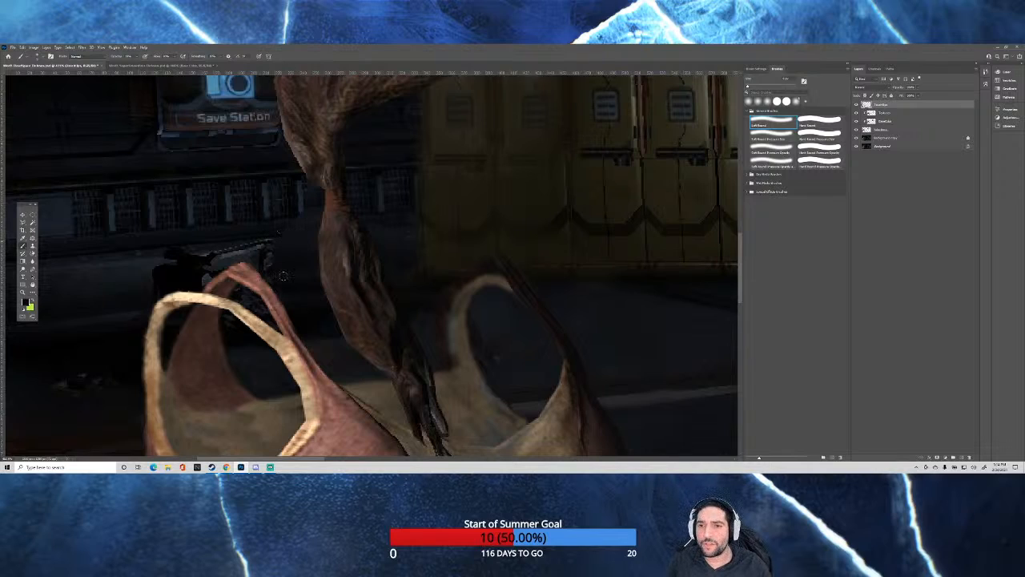
Switch to the Clone Stamp tool and make the upper clipped retouching layer active for the wall beside the ponytail.
left_click(889, 114)
left_click(891, 139)
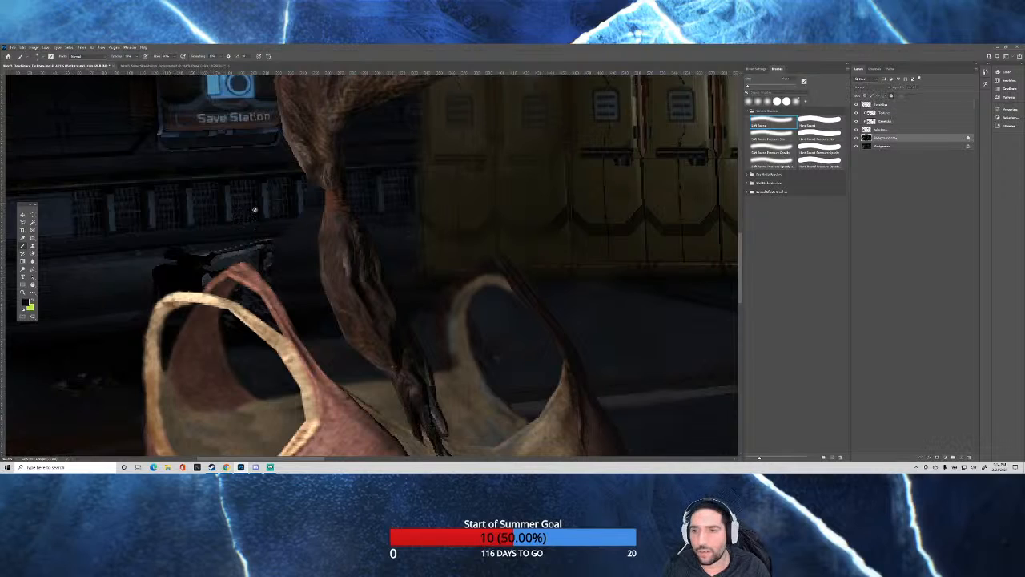
left_click(33, 246)
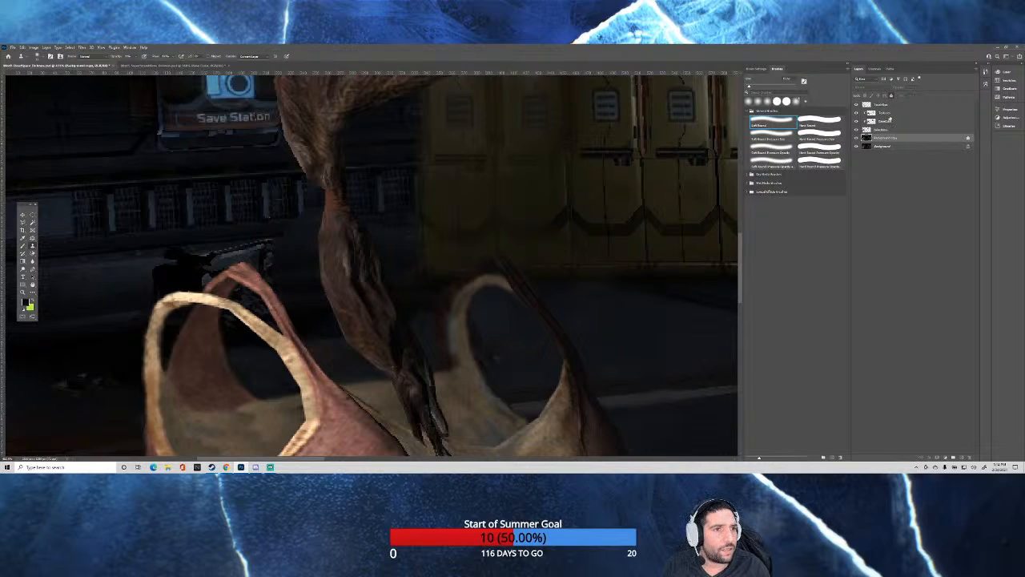
left_click(886, 113)
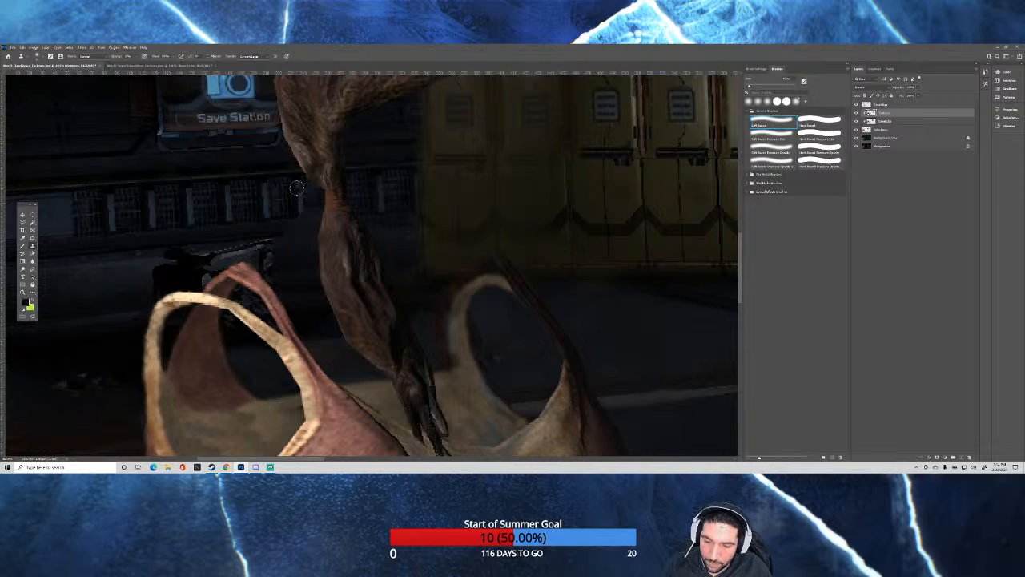
scroll(303, 194, "up", 4)
scroll(291, 200, "down", 3)
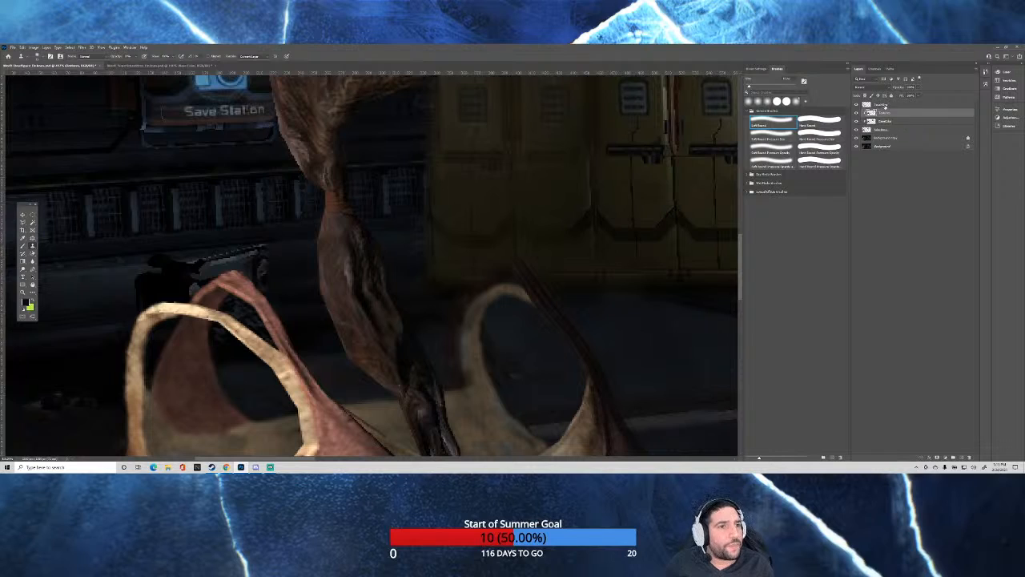
On the top retouching layer, erase the dark paint covering the two lockers nearest the woman's hair with the Eraser tool.
left_click(884, 105)
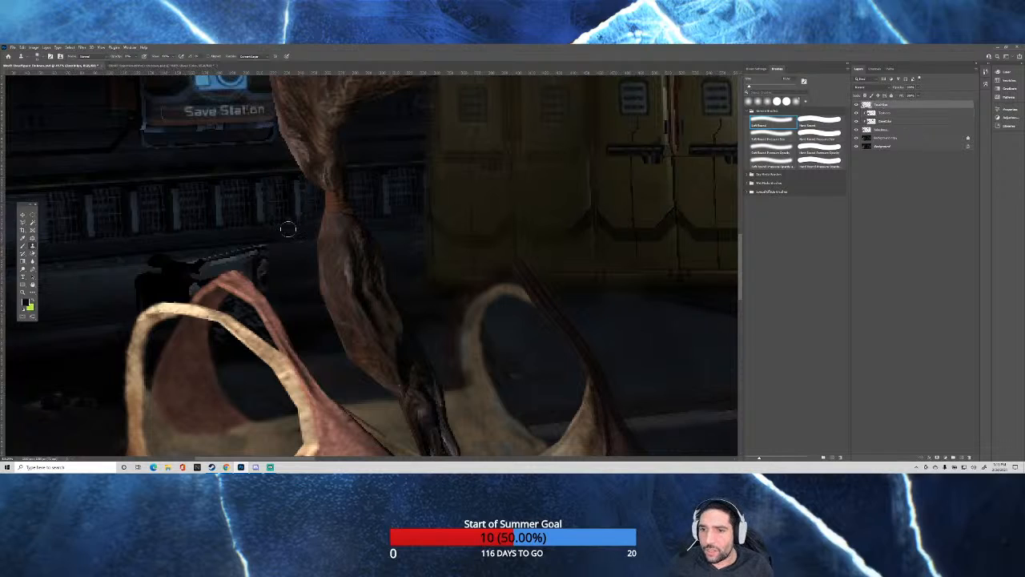
key("i")
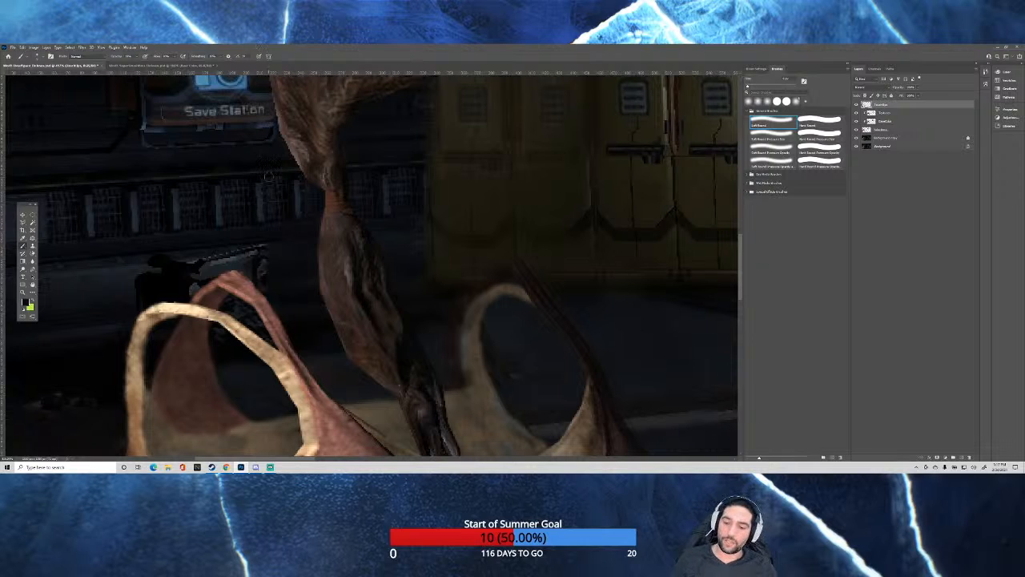
scroll(285, 190, "down", 15)
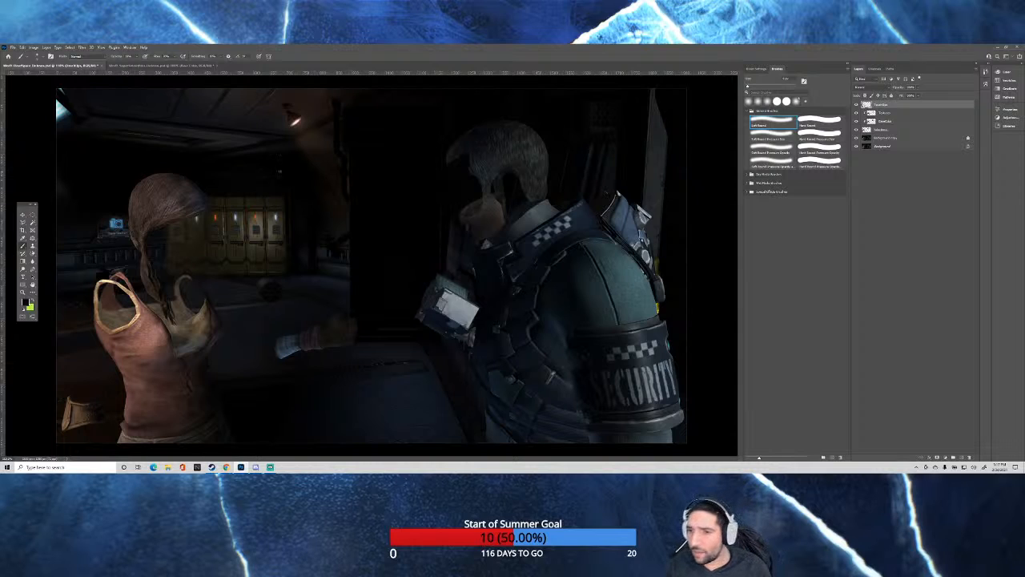
scroll(116, 223, "up", 3)
scroll(148, 234, "up", 3)
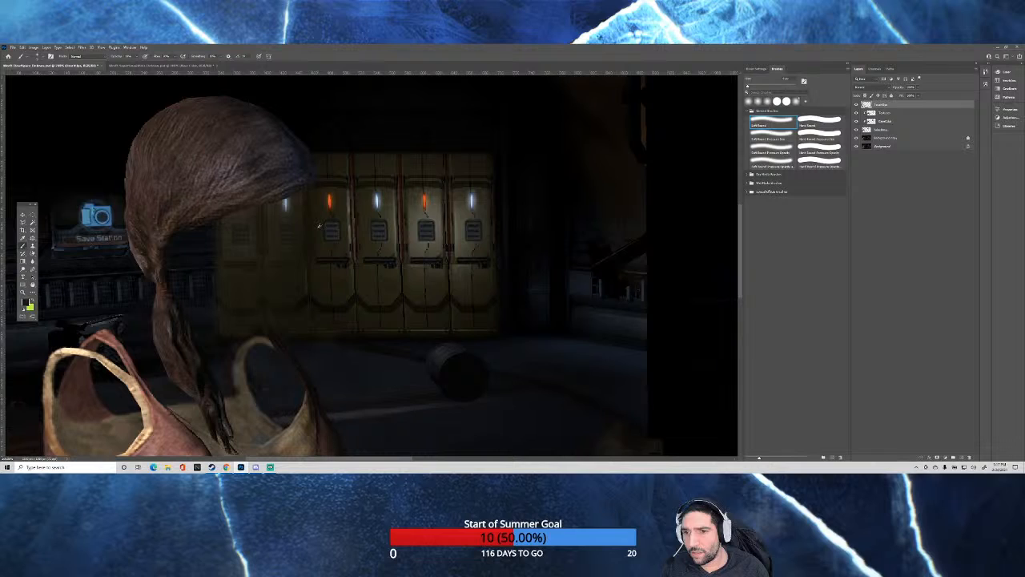
scroll(236, 262, "up", 3)
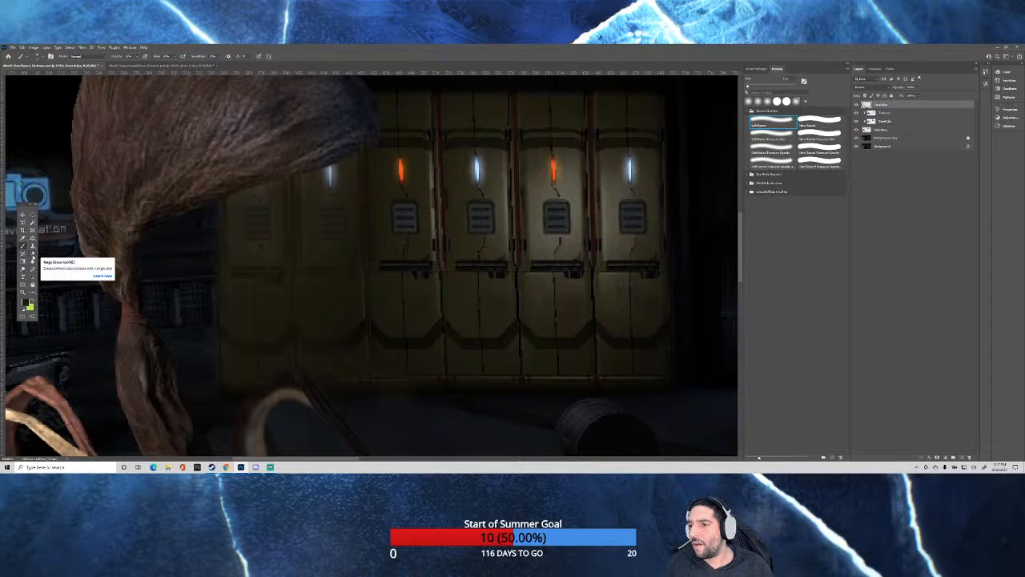
left_click(33, 255)
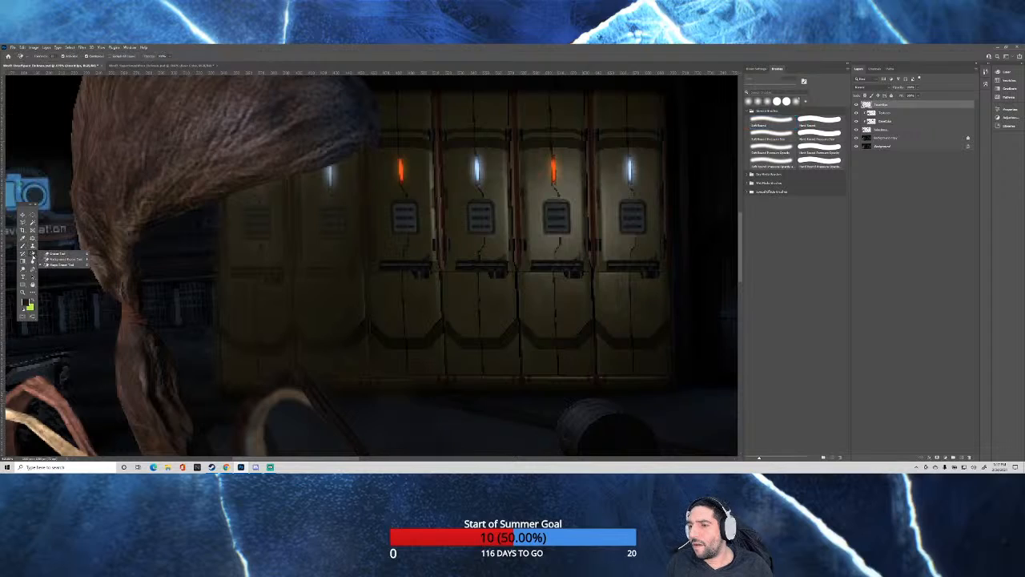
left_click(54, 254)
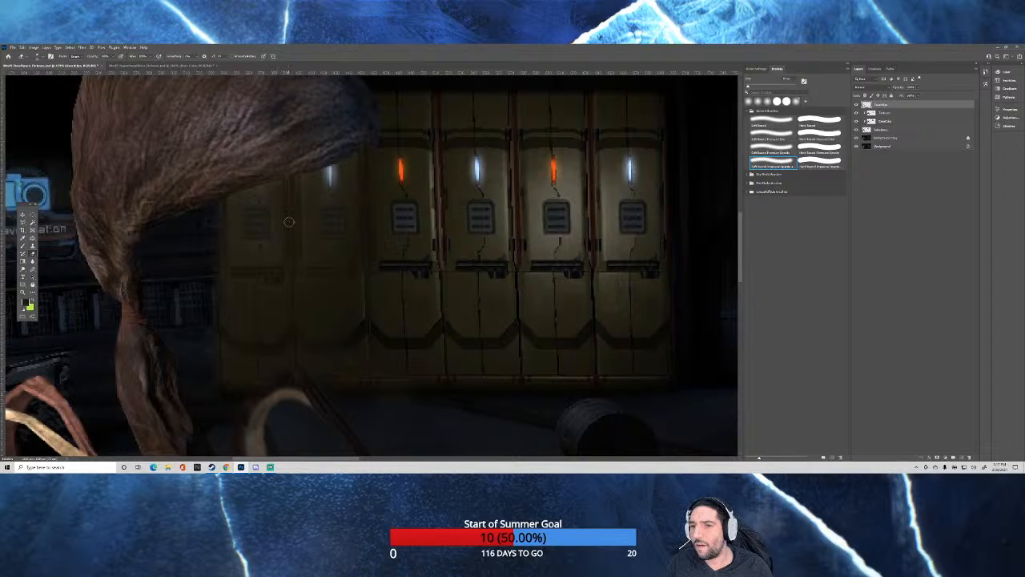
mouse_move(282, 240)
left_mouse_down()
mouse_move(284, 210)
mouse_move(277, 233)
mouse_move(284, 209)
mouse_move(286, 227)
mouse_move(298, 209)
mouse_move(290, 199)
mouse_move(275, 211)
mouse_move(278, 187)
mouse_move(238, 194)
mouse_move(220, 216)
mouse_move(220, 239)
mouse_move(238, 231)
mouse_move(224, 246)
mouse_move(248, 229)
mouse_move(273, 252)
left_mouse_up()
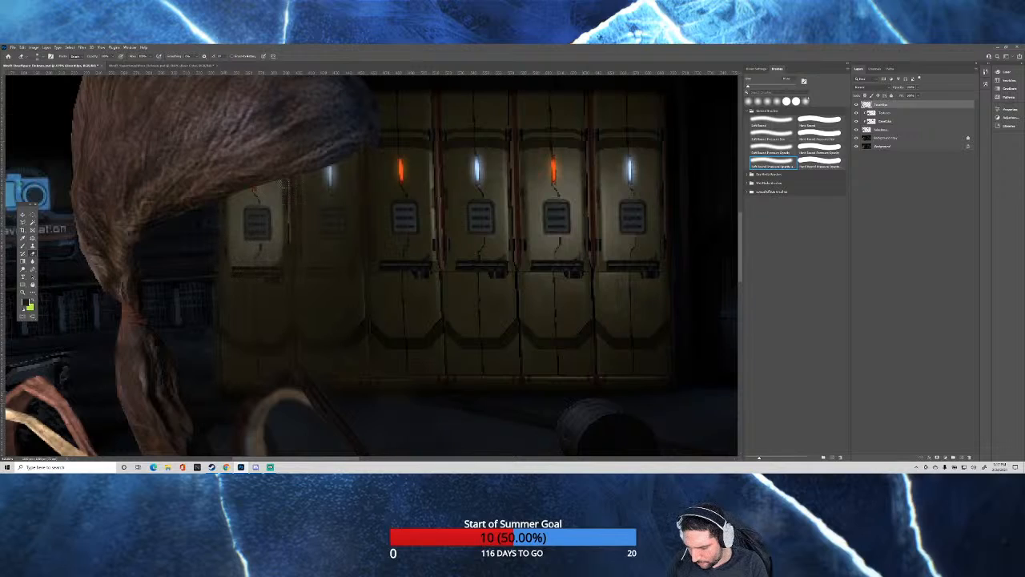
mouse_move(285, 184)
left_mouse_down()
mouse_move(290, 195)
mouse_move(303, 184)
mouse_move(307, 204)
mouse_move(316, 181)
mouse_move(311, 210)
mouse_move(328, 199)
mouse_move(350, 204)
mouse_move(286, 230)
mouse_move(280, 255)
mouse_move(320, 239)
left_mouse_up()
mouse_move(340, 237)
left_mouse_down()
mouse_move(370, 231)
mouse_move(368, 267)
mouse_move(361, 240)
mouse_move(306, 261)
left_mouse_up()
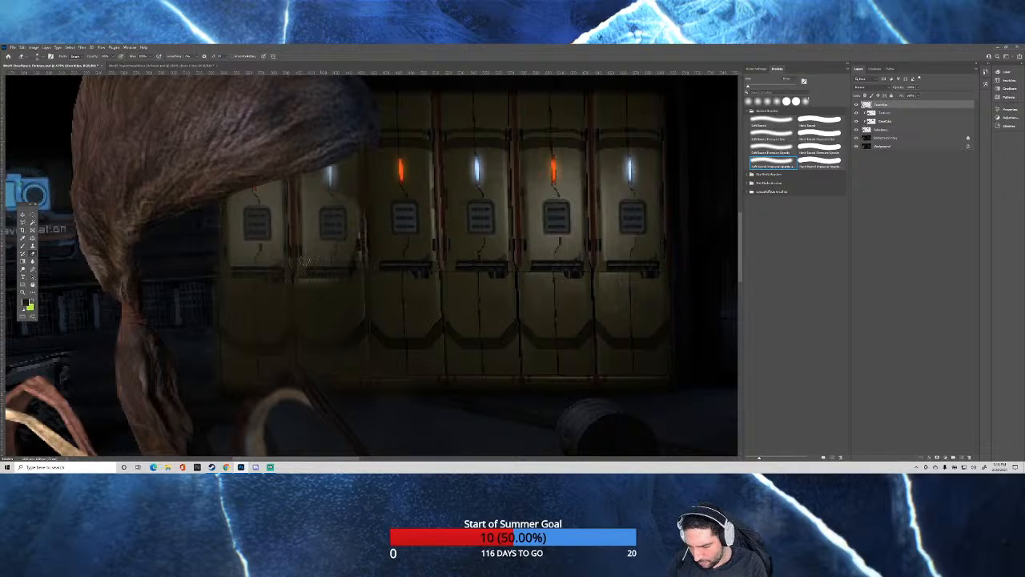
left_click_drag(245, 286, 232, 269)
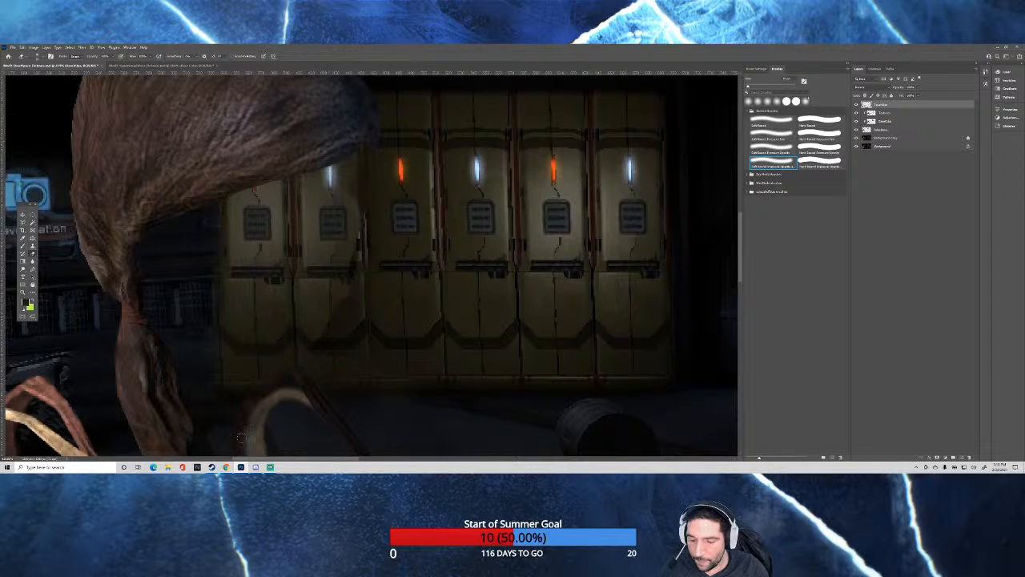
Examine the erased locker area and the floor around the woman's far tank top strap at different magnifications.
scroll(255, 388, "down", 1)
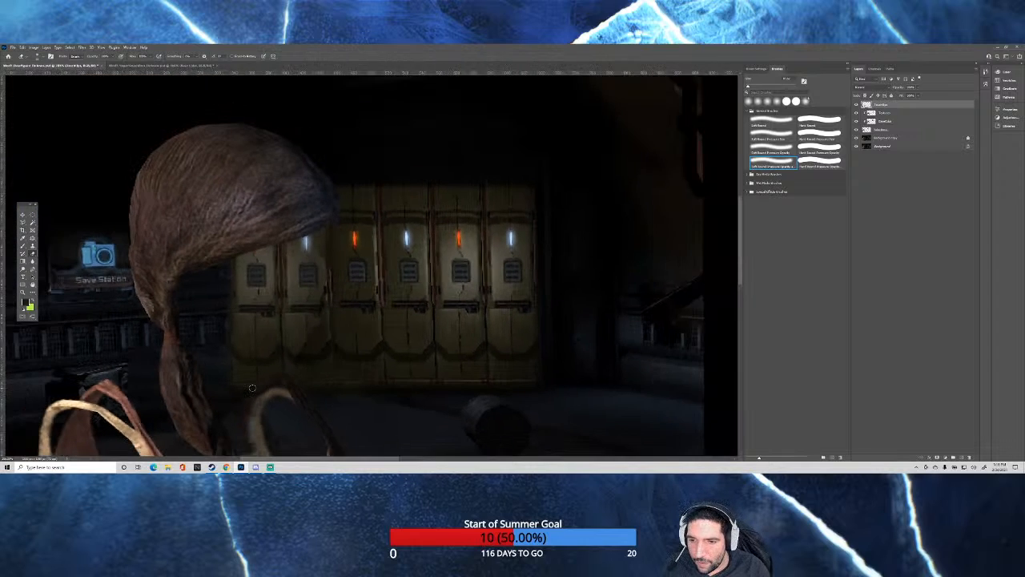
scroll(252, 387, "up", 1)
scroll(251, 391, "down", 3)
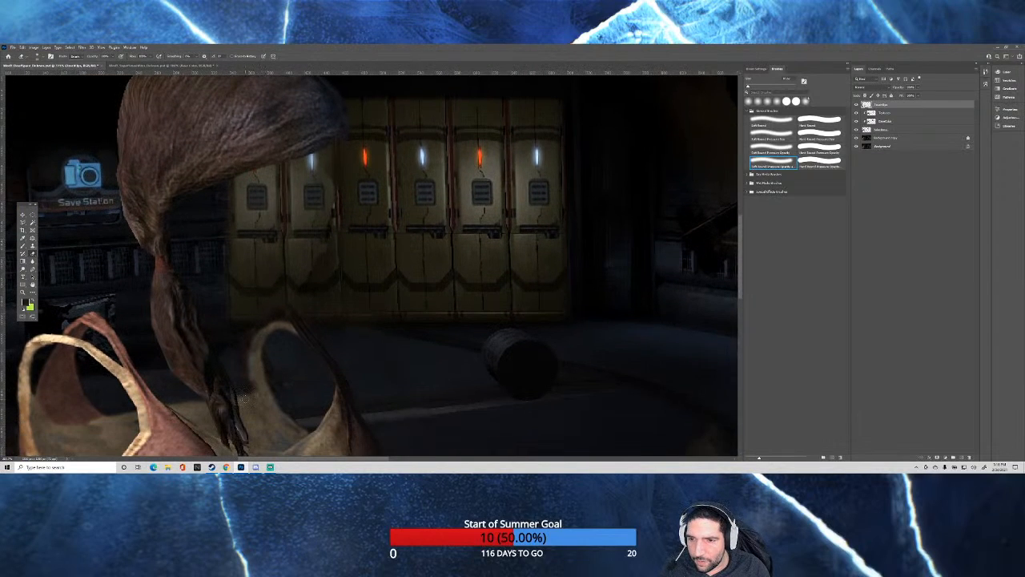
scroll(243, 397, "up", 2)
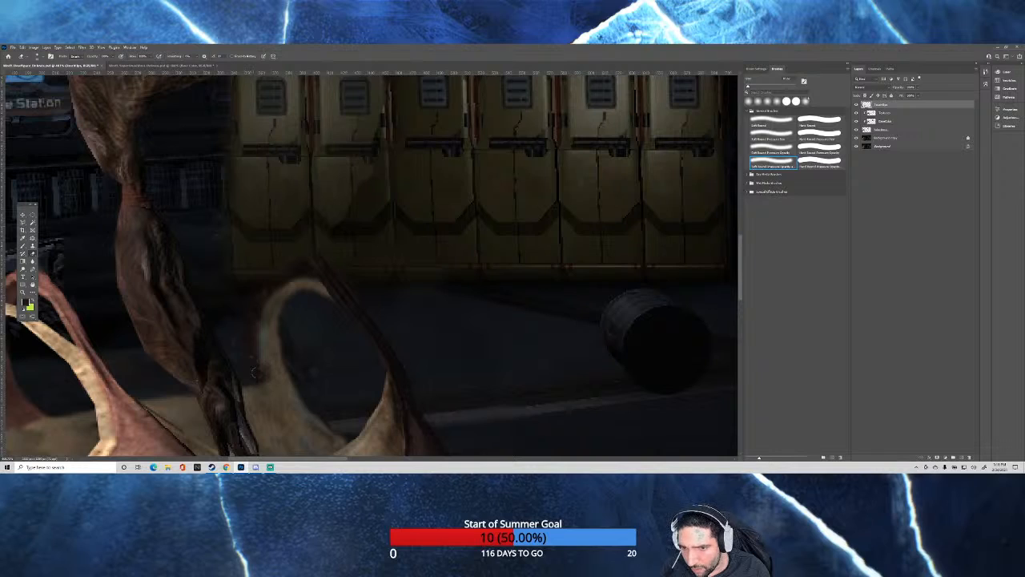
scroll(345, 212, "up", 2)
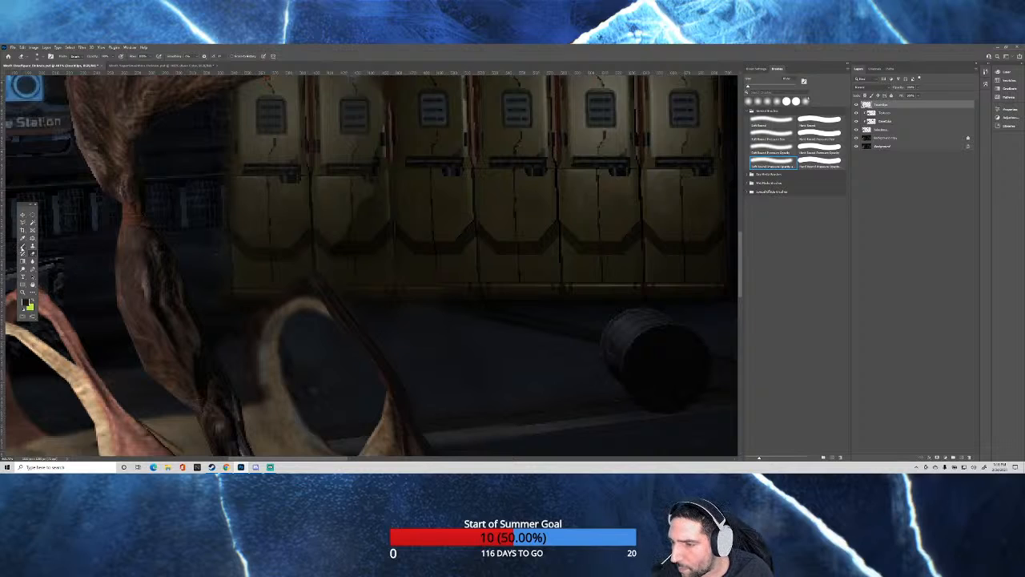
scroll(22, 246, "up", 3)
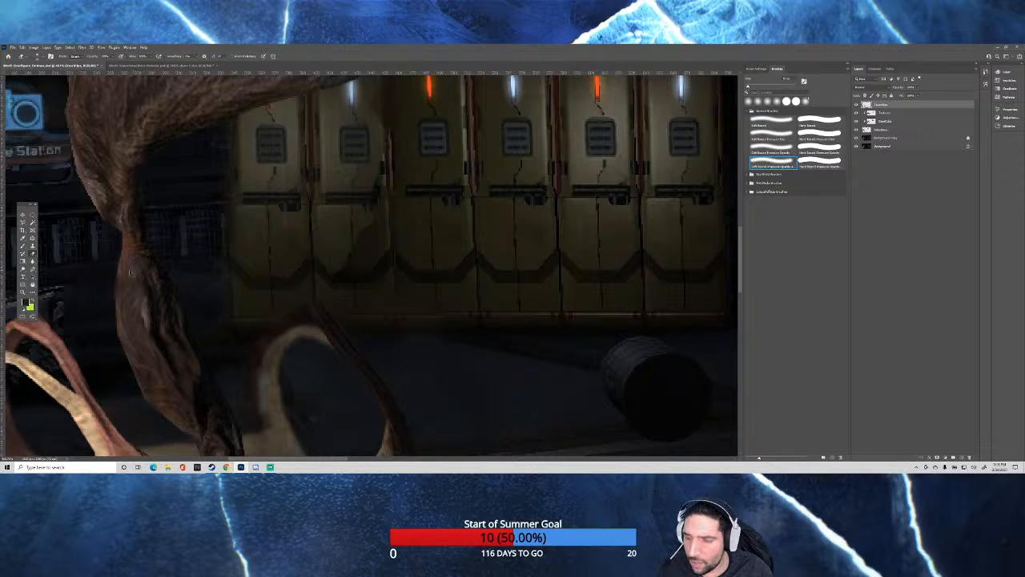
Look up the Mixer Brush tool's help articles, then return to the regular Brush tool.
left_click(28, 249)
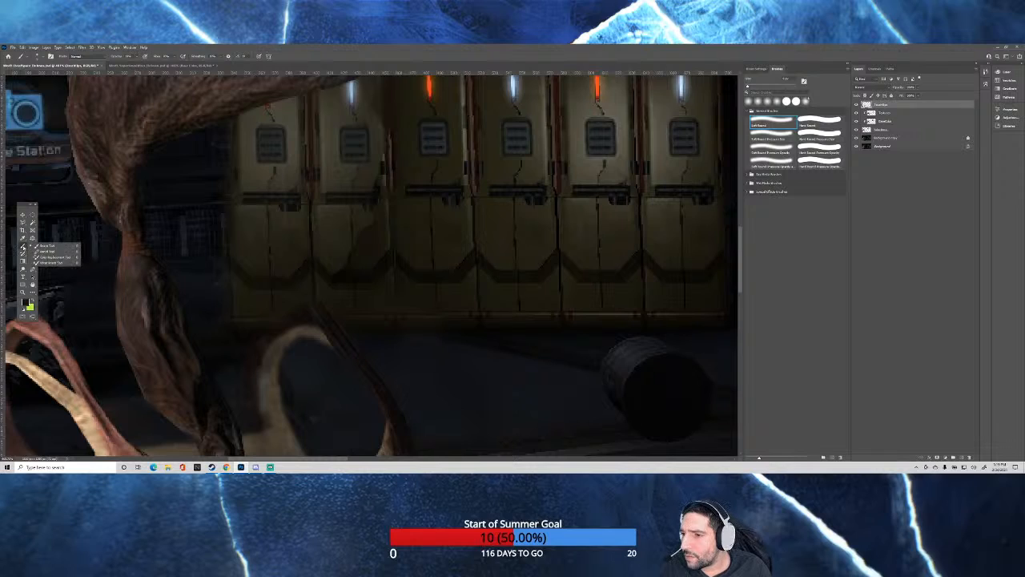
left_click(56, 267)
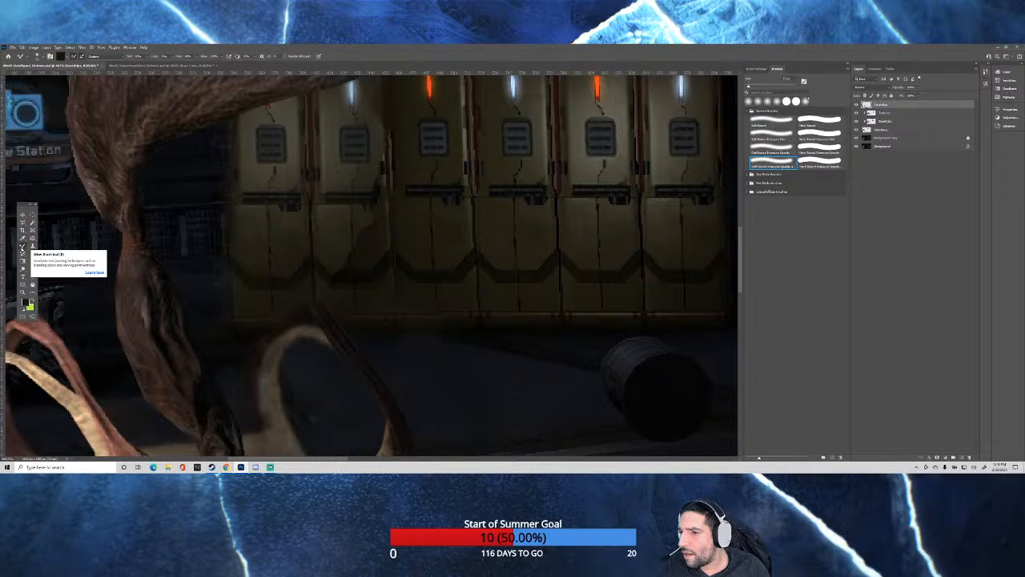
left_click(94, 273)
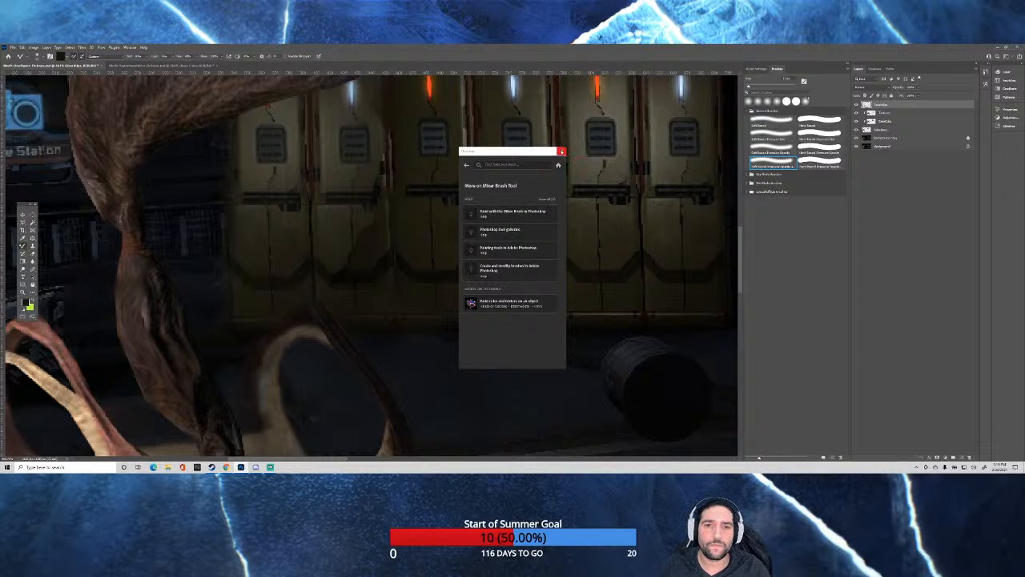
left_click(561, 152)
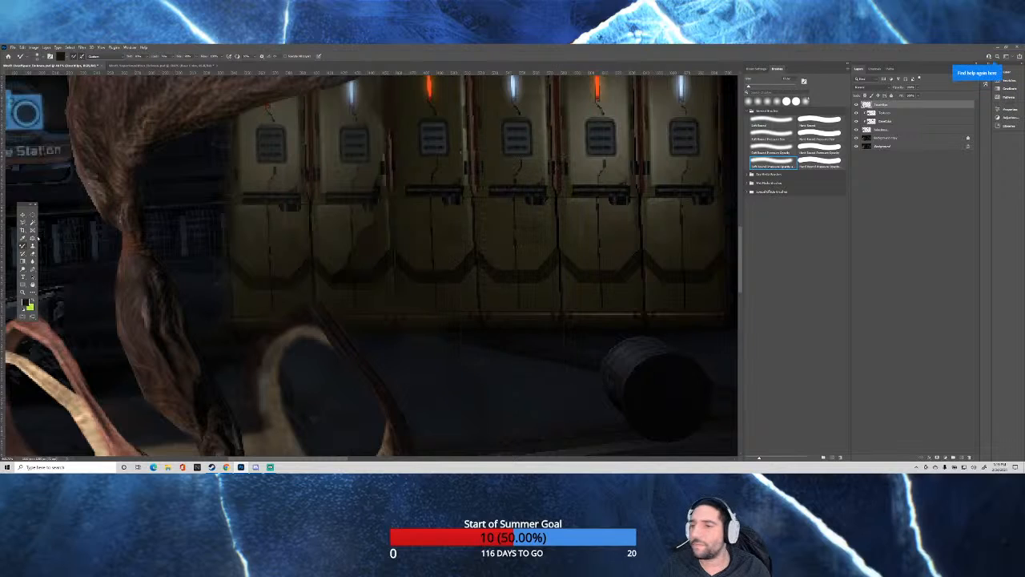
right_click(23, 246)
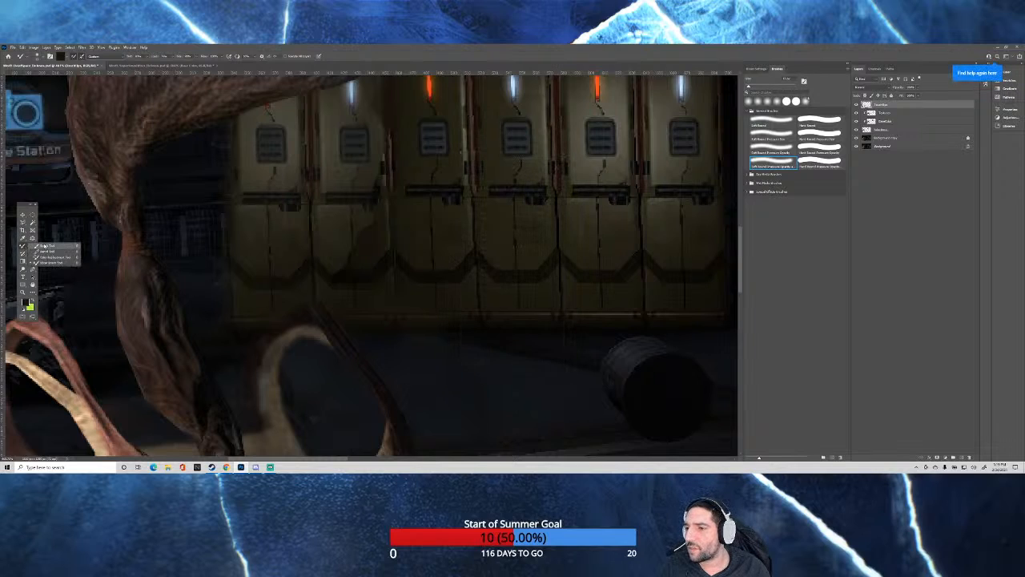
left_click(50, 246)
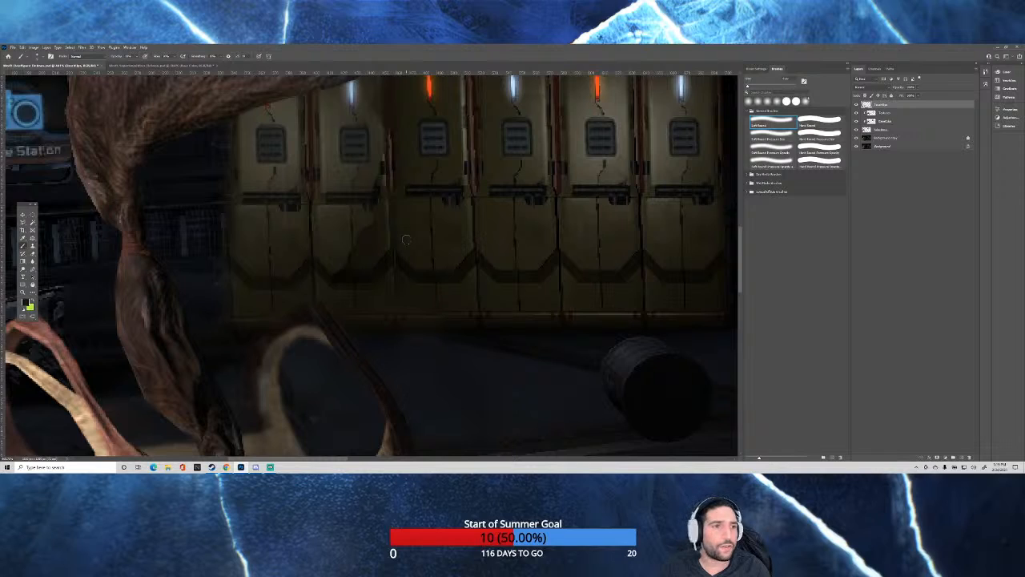
right_click(327, 228)
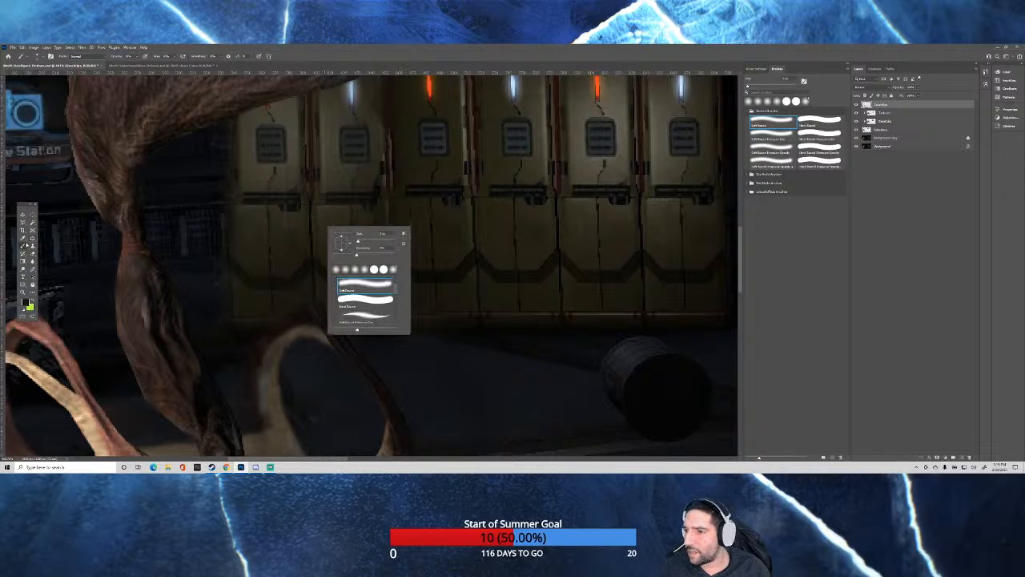
right_click(22, 246)
left_click(50, 256)
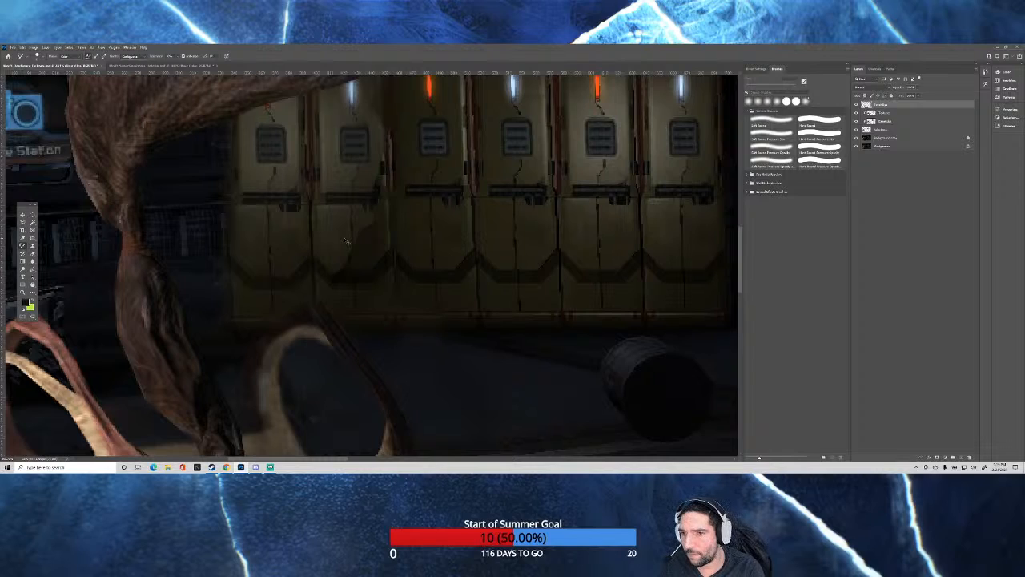
left_click(23, 244)
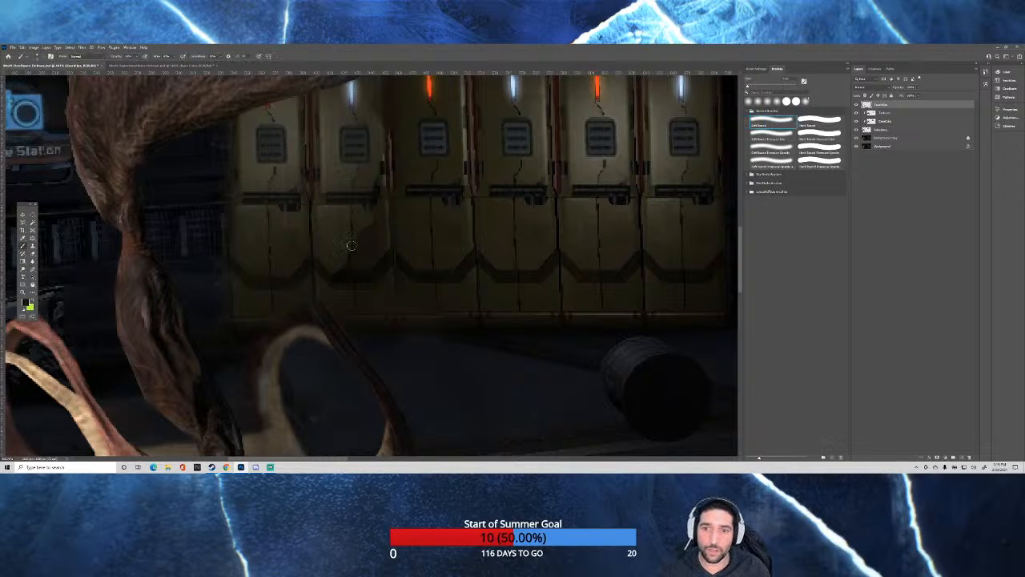
Paint dark shading over the two lockers nearest the woman's hair on the top retouching layer, using an enlarged Soft Round brush.
scroll(368, 211, "down", 2)
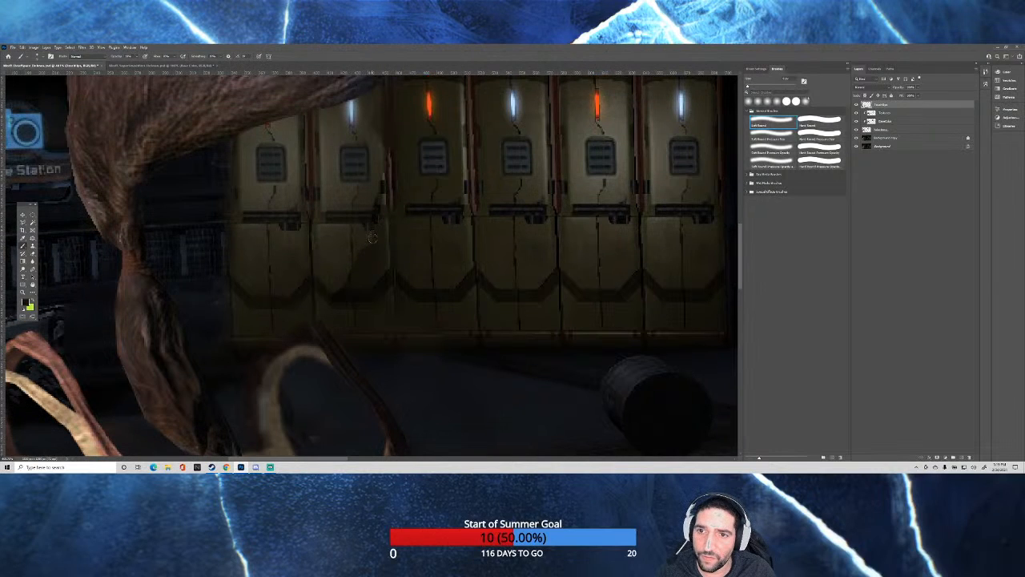
scroll(349, 198, "down", 1)
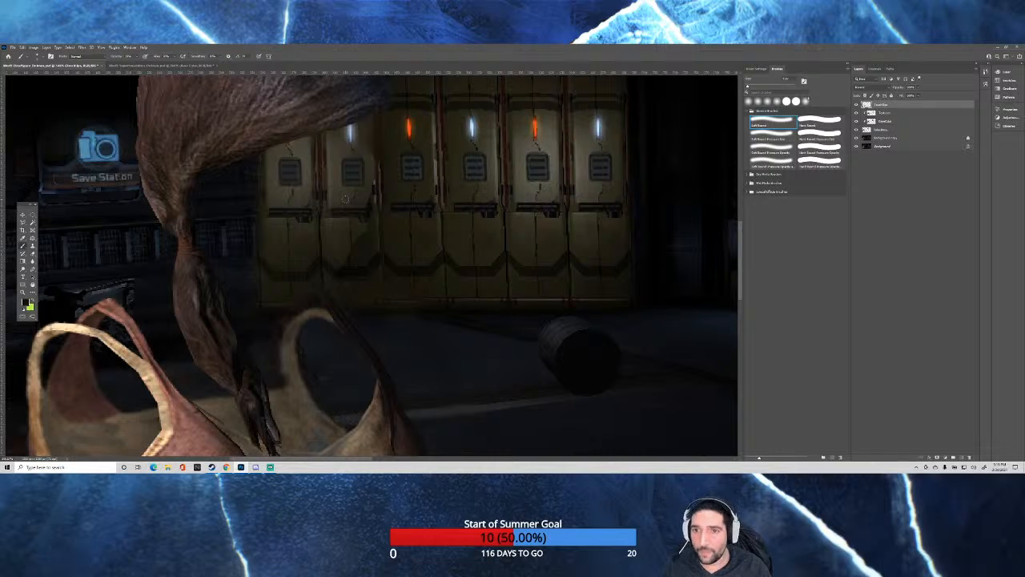
scroll(341, 206, "up", 1)
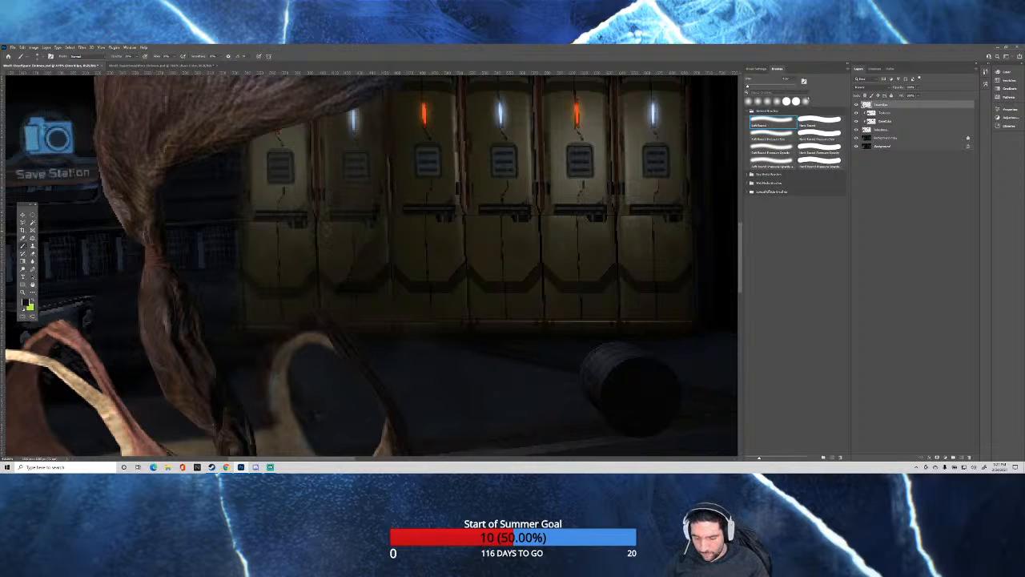
right_click(333, 249, "alt")
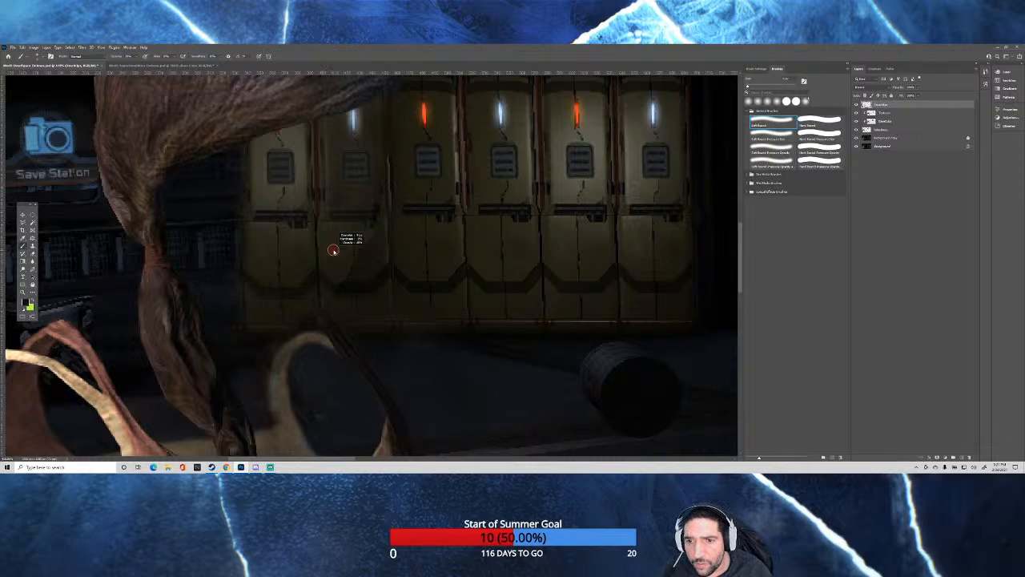
left_click_drag(334, 251, 342, 253)
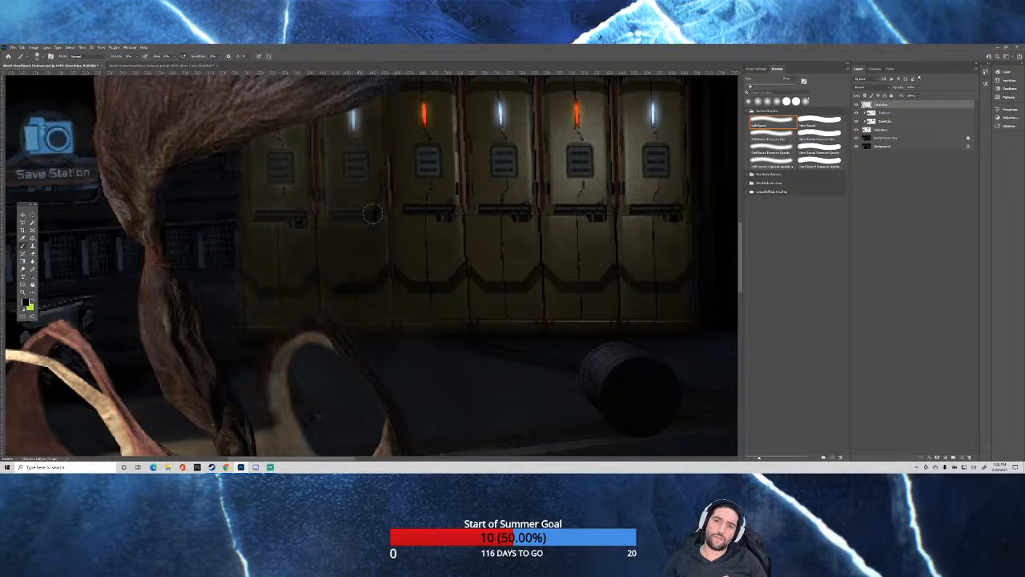
left_click_drag(343, 267, 339, 263)
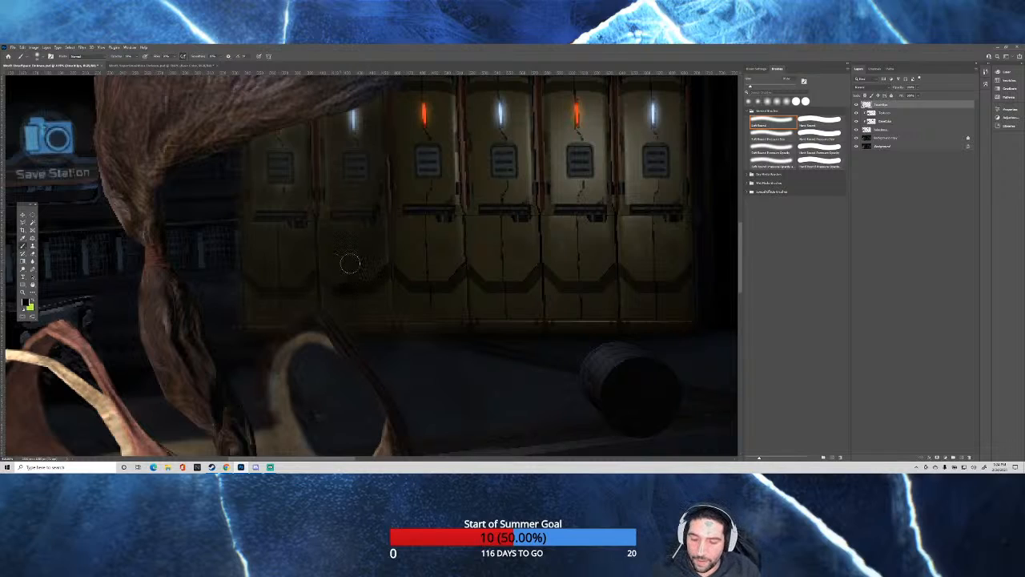
left_click_drag(354, 260, 343, 264)
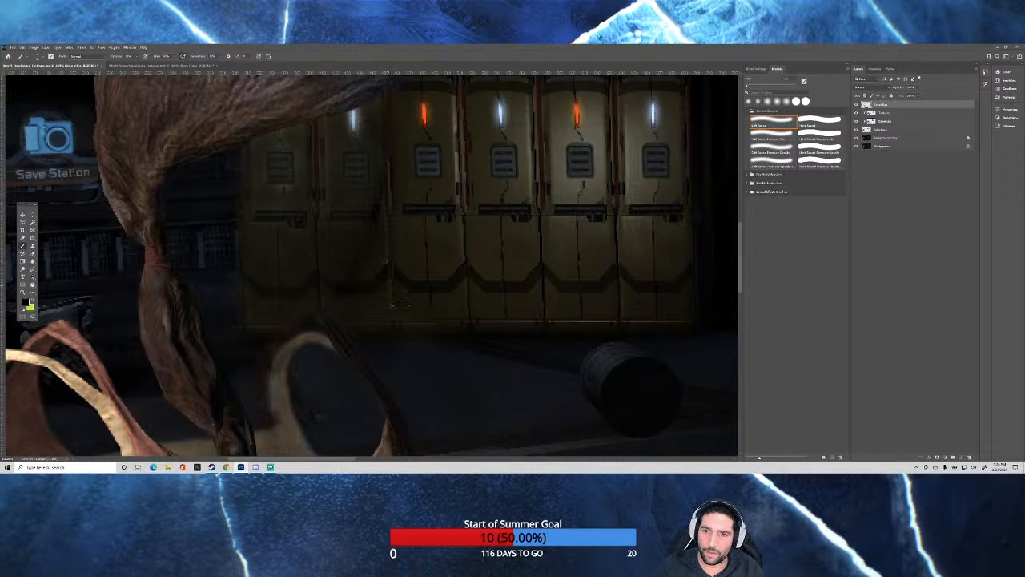
key("super")
key("super")
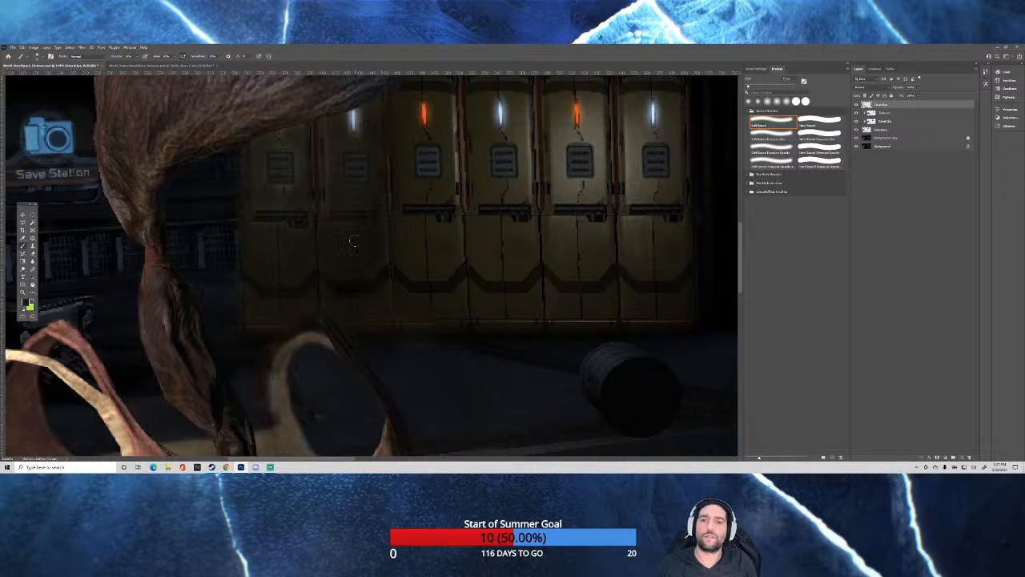
Examine the darkened lockers close up and against the whole scene at different magnifications.
scroll(424, 217, "down", 6)
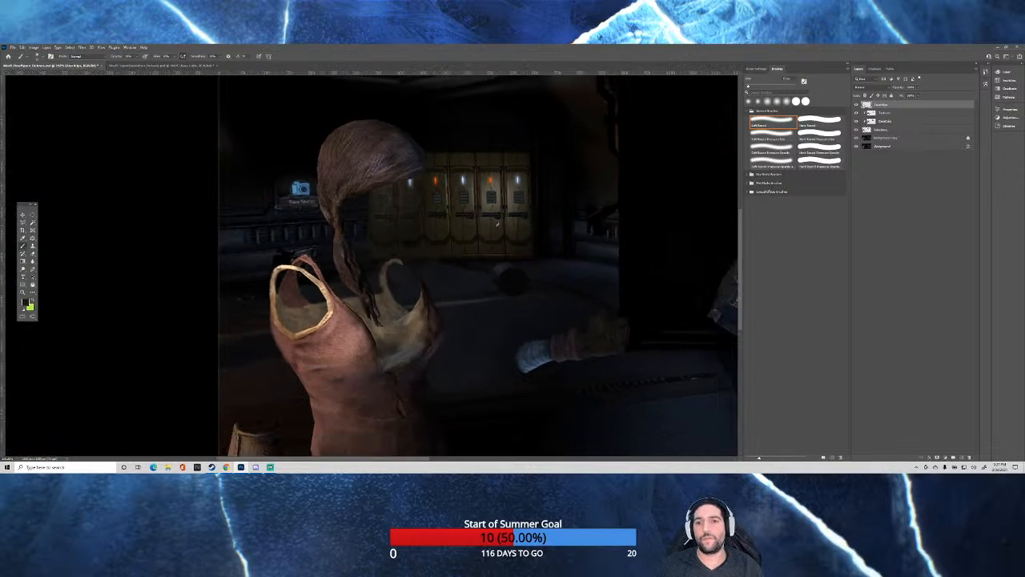
scroll(561, 219, "down", 3)
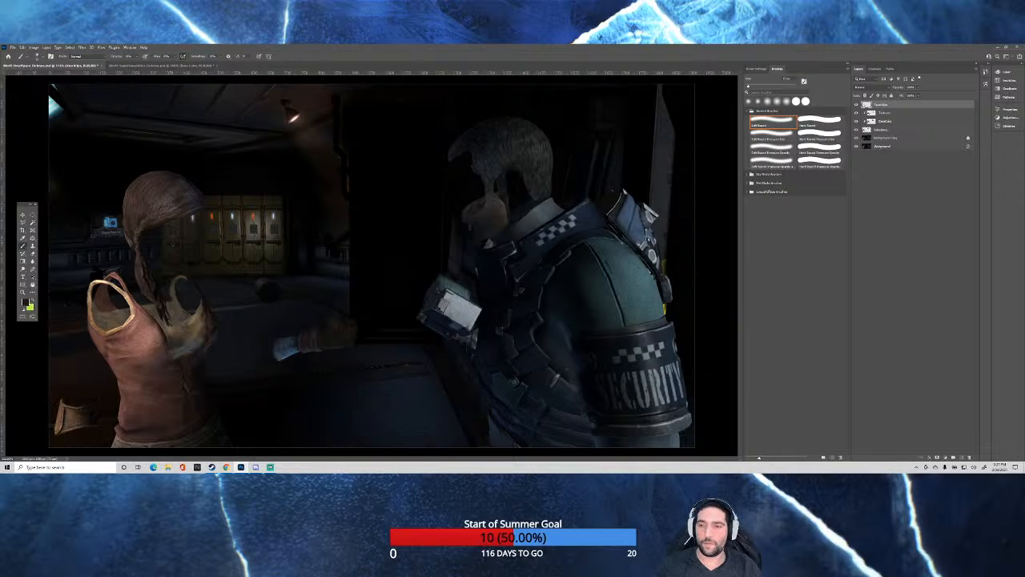
scroll(173, 246, "up", 5)
scroll(140, 232, "up", 2)
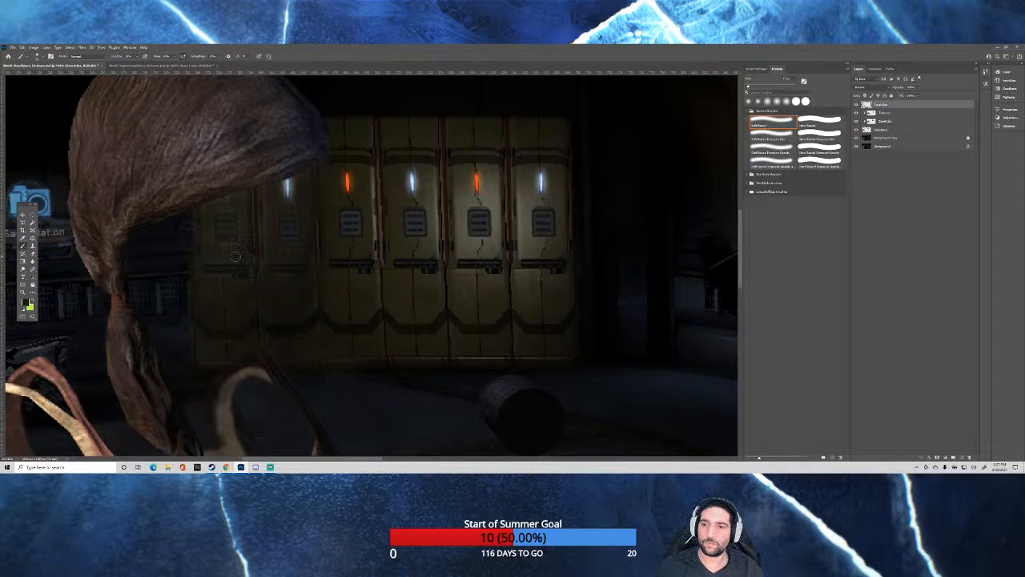
scroll(373, 271, "down", 4)
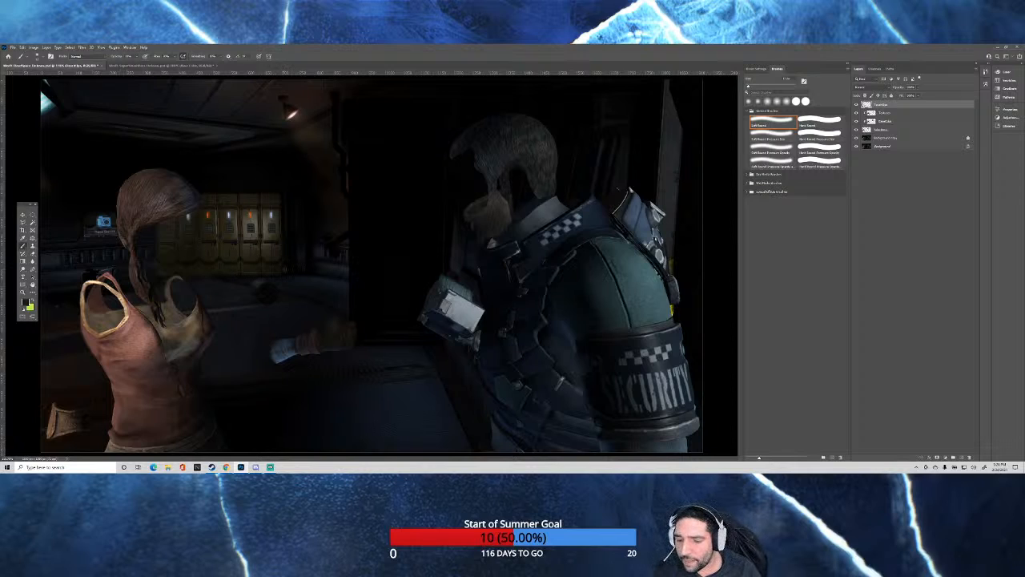
scroll(106, 263, "up", 3)
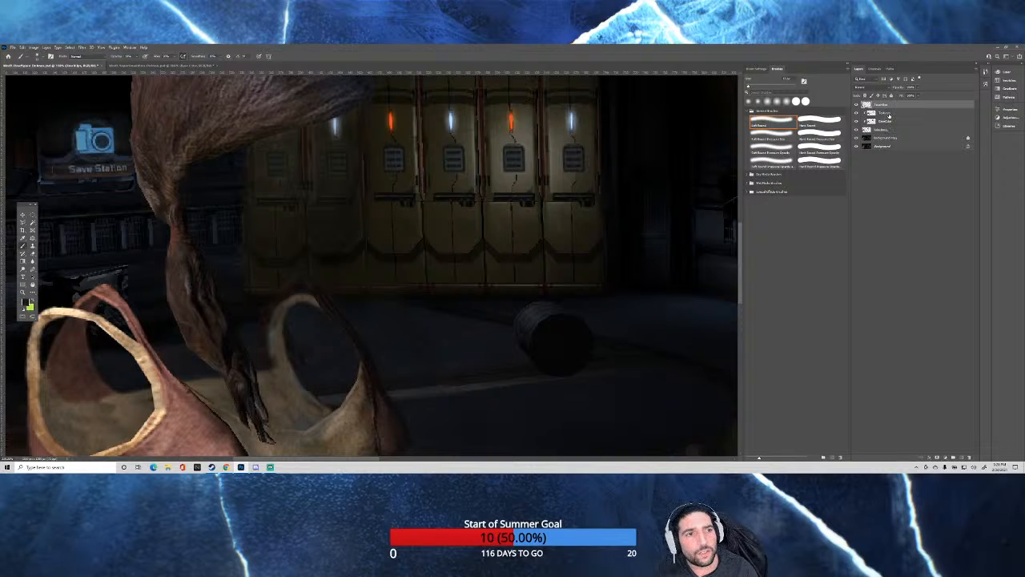
left_click(888, 114)
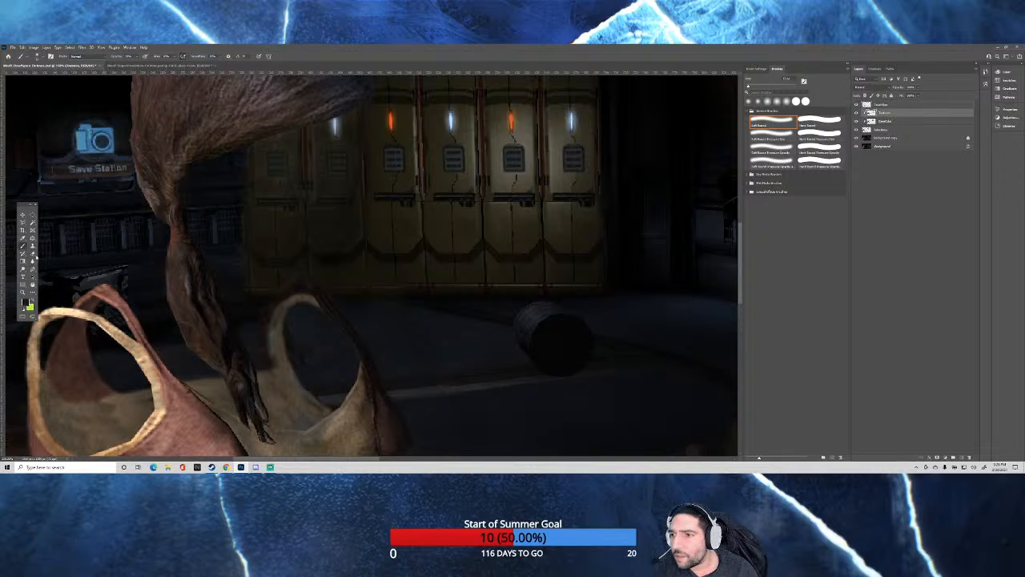
left_click(33, 254)
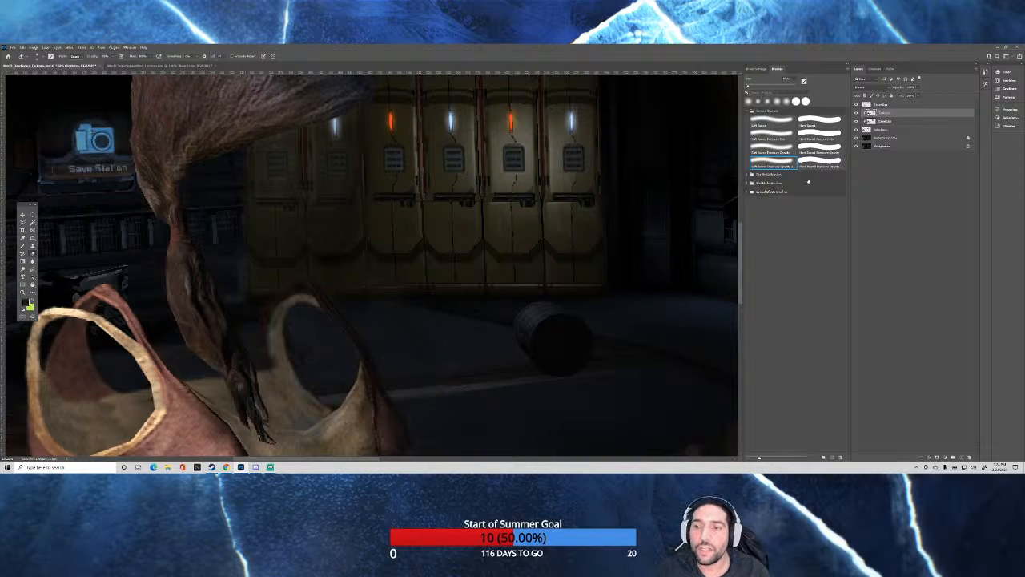
left_click(887, 138)
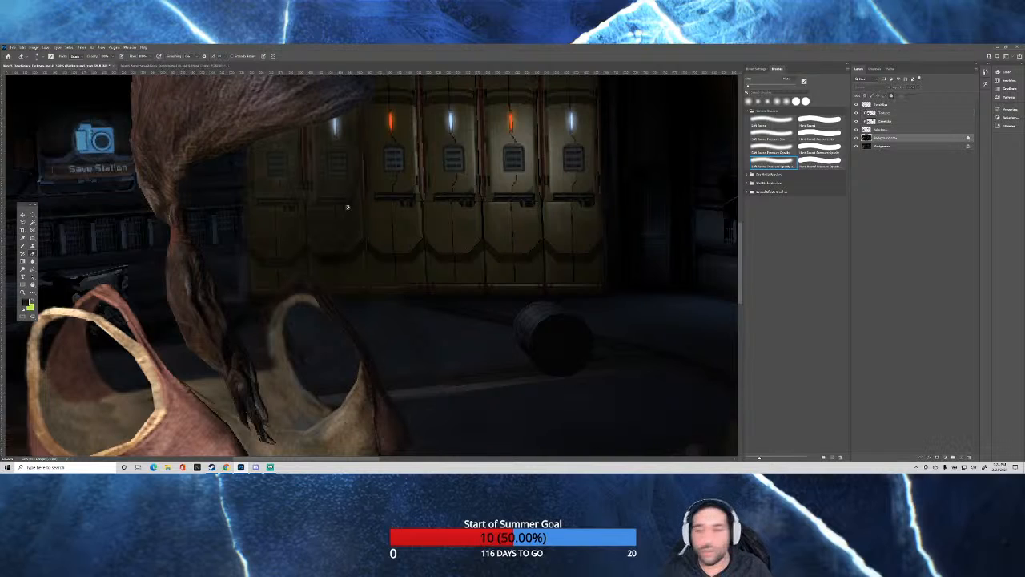
left_click_drag(359, 459, 338, 459)
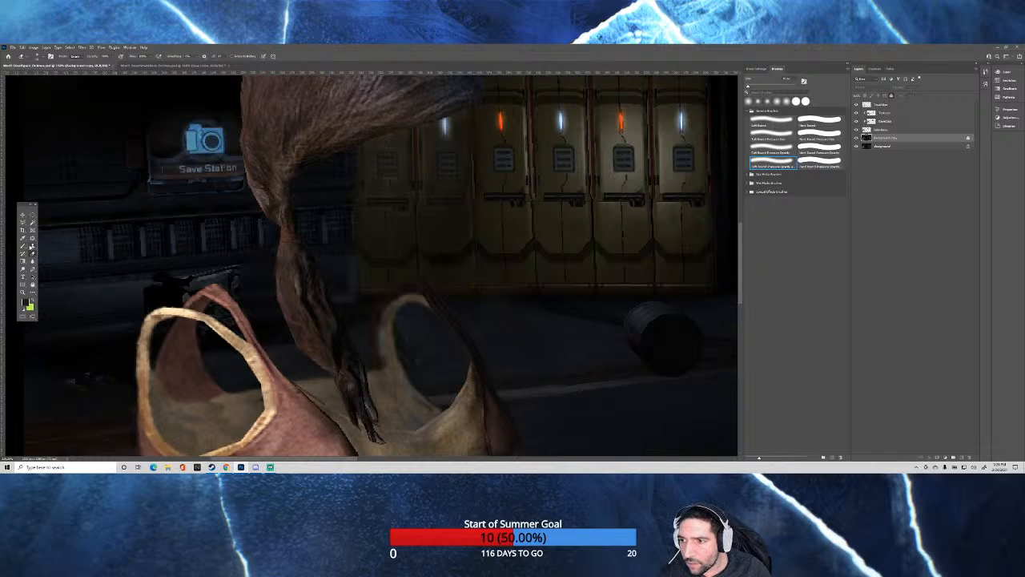
Set up the Clone Stamp tool with a smaller soft brush on the upper clipped retouching layer for the woman's far tank top strap.
left_click(31, 248)
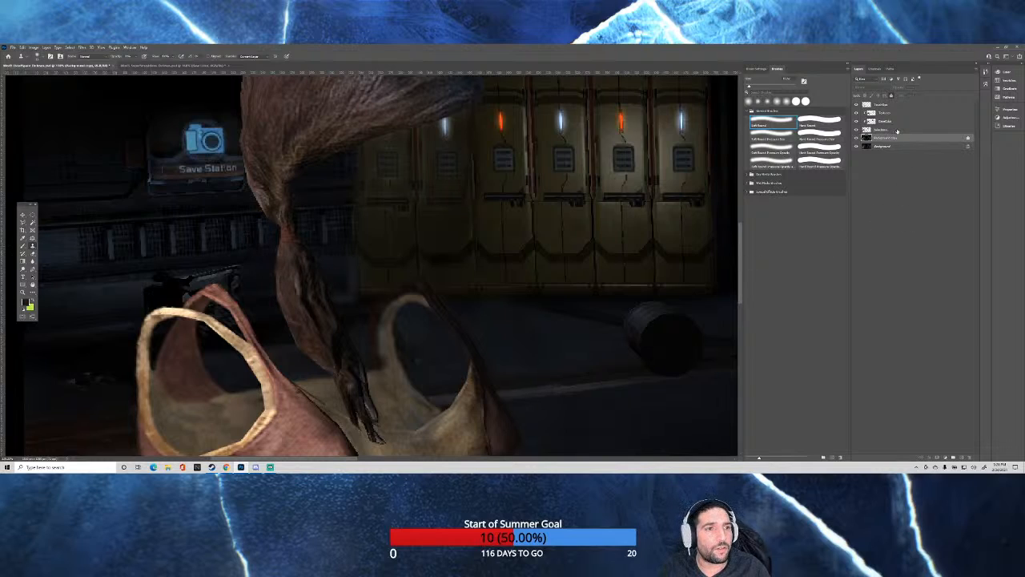
left_click(881, 129)
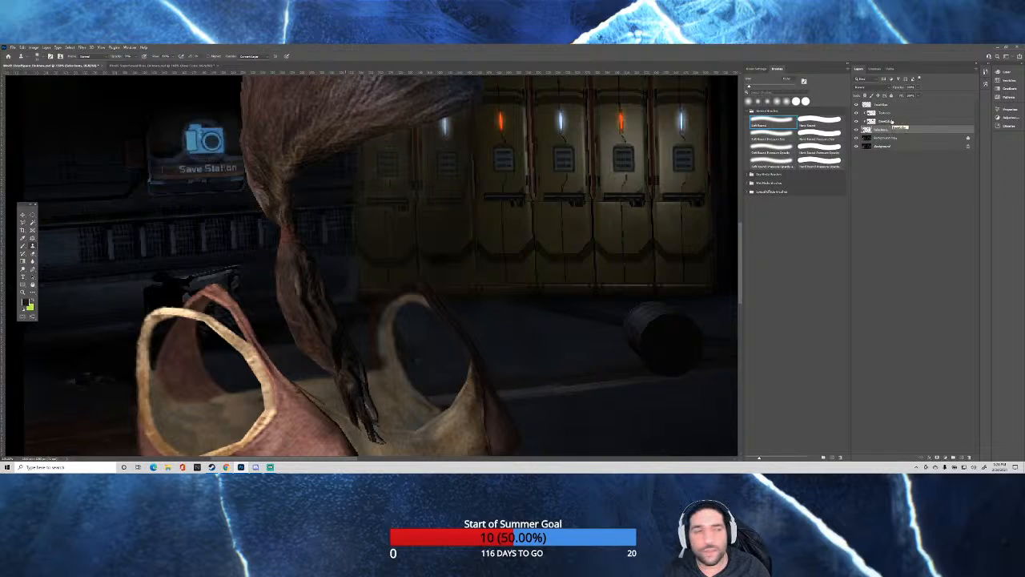
left_click(893, 113)
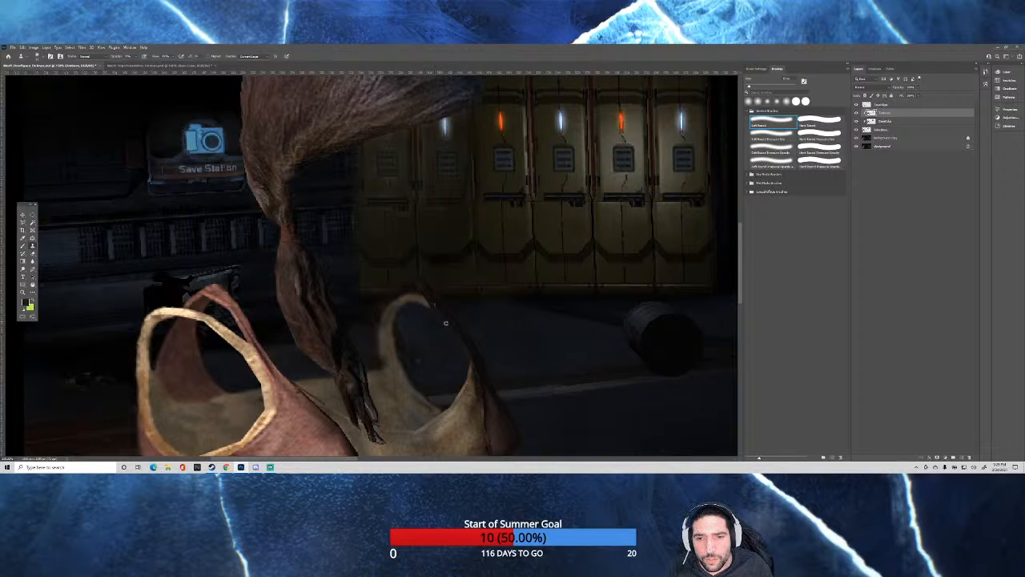
right_click(411, 282, "alt")
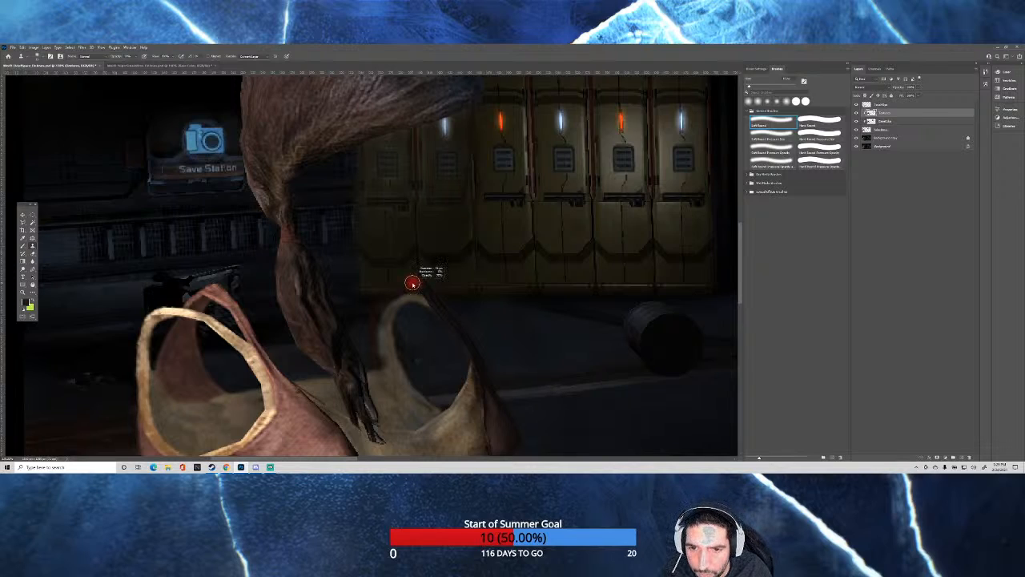
left_click_drag(413, 285, 411, 285)
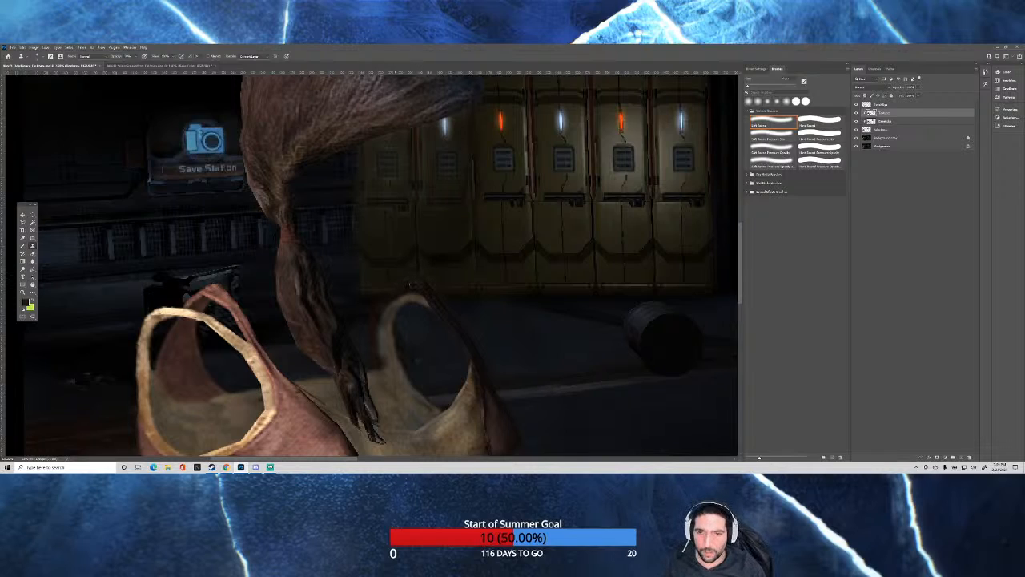
scroll(412, 284, "up", 3)
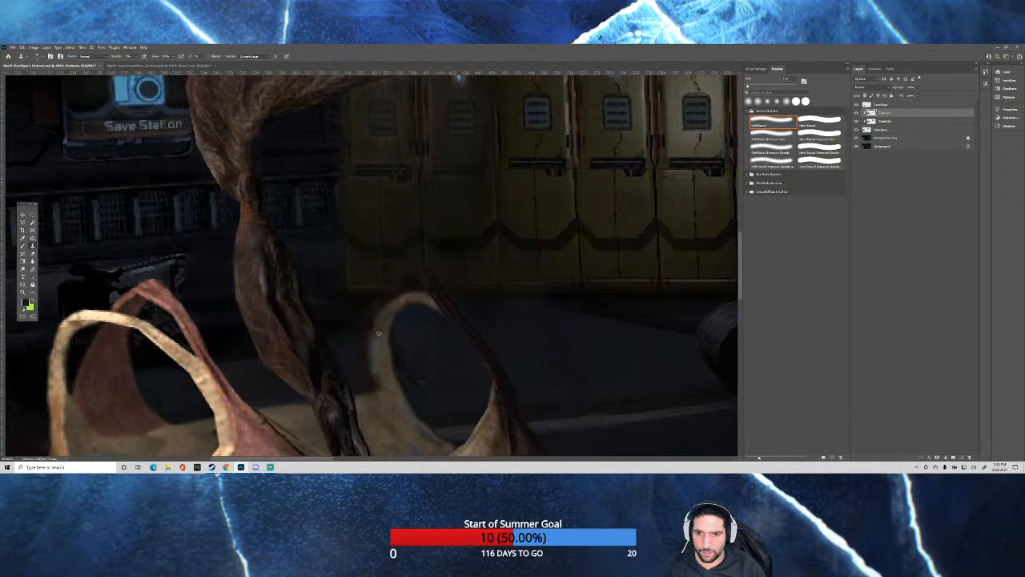
scroll(394, 346, "up", 2)
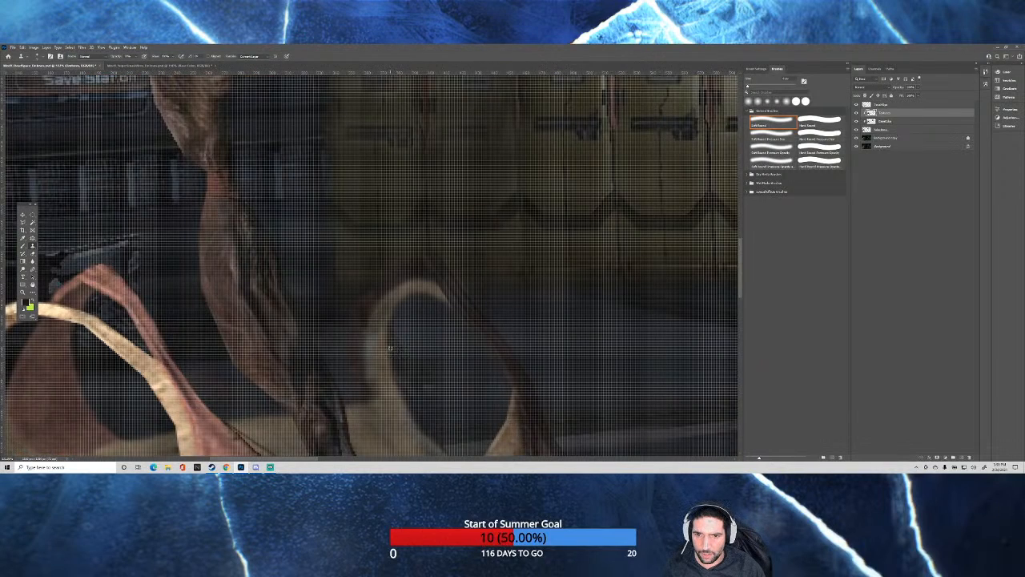
scroll(390, 347, "down", 1)
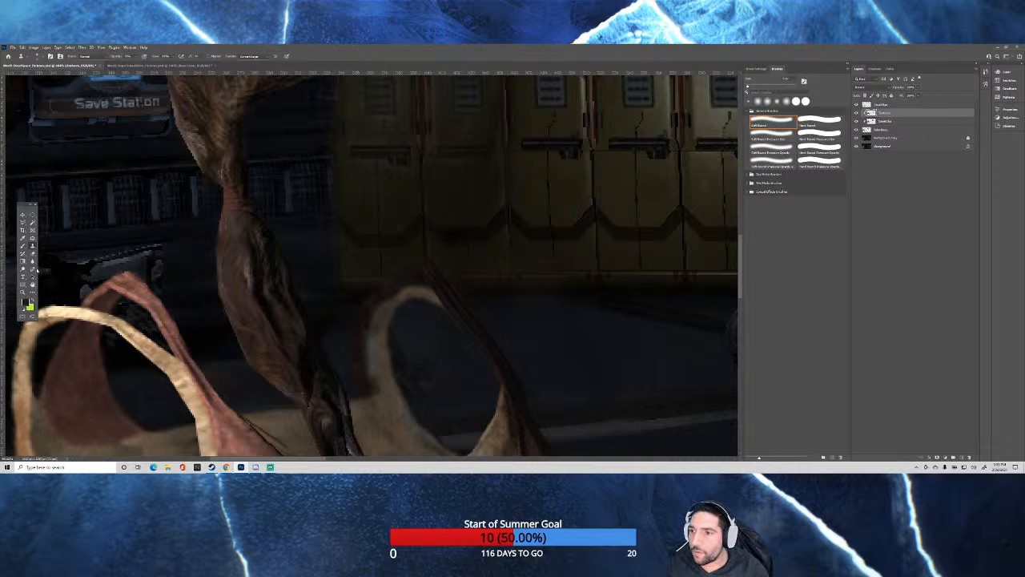
On the top retouching layer, touch up the edge of the woman's far tank top strap with a smaller Soft Round brush.
left_click(21, 248)
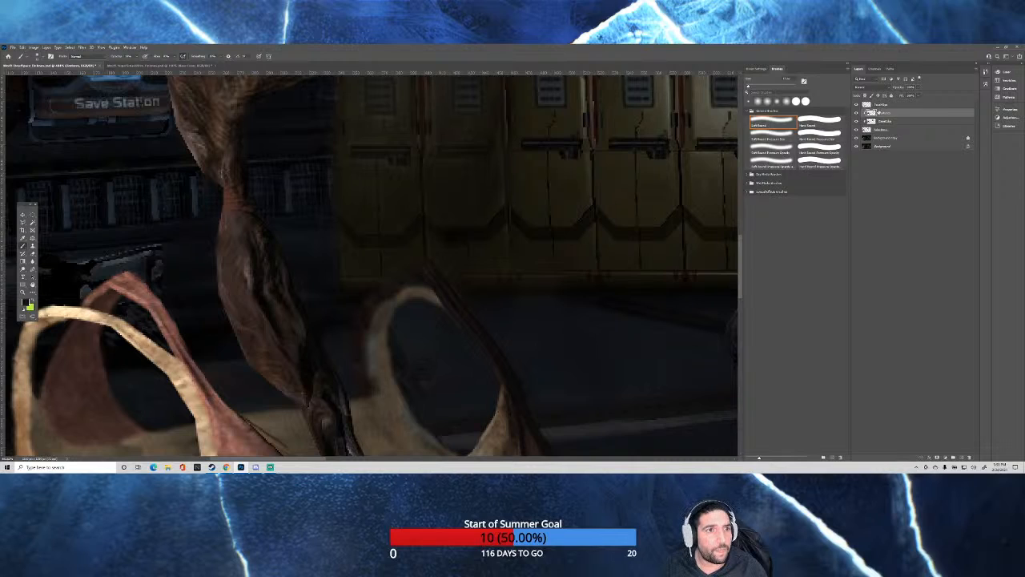
left_click(881, 105)
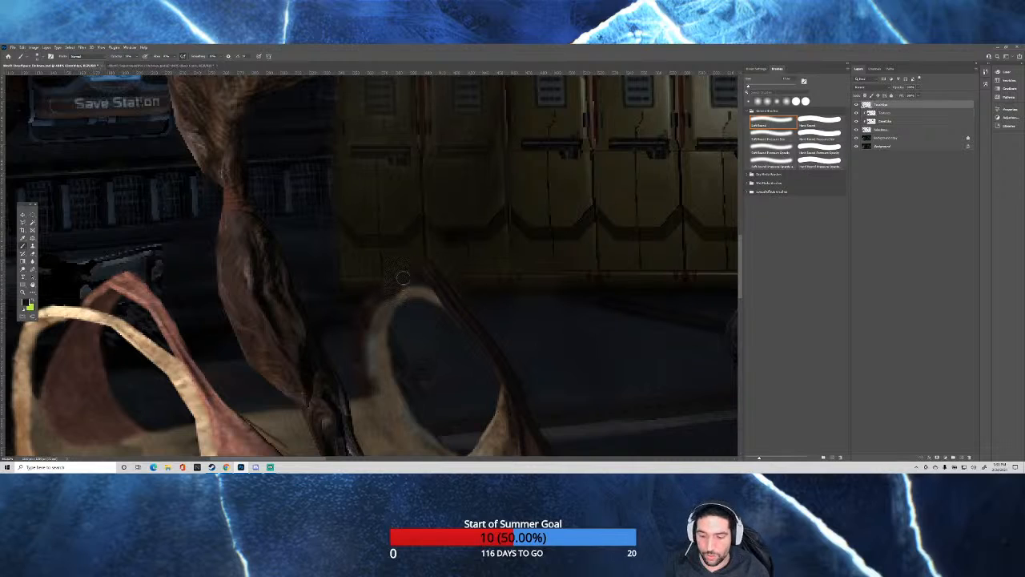
left_click_drag(389, 297, 385, 298)
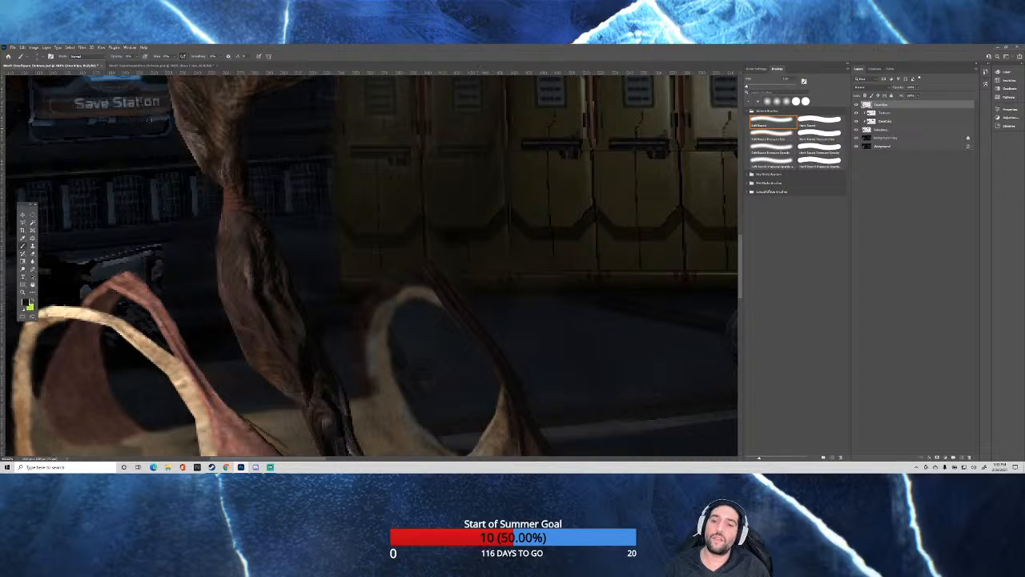
scroll(480, 245, "down", 5)
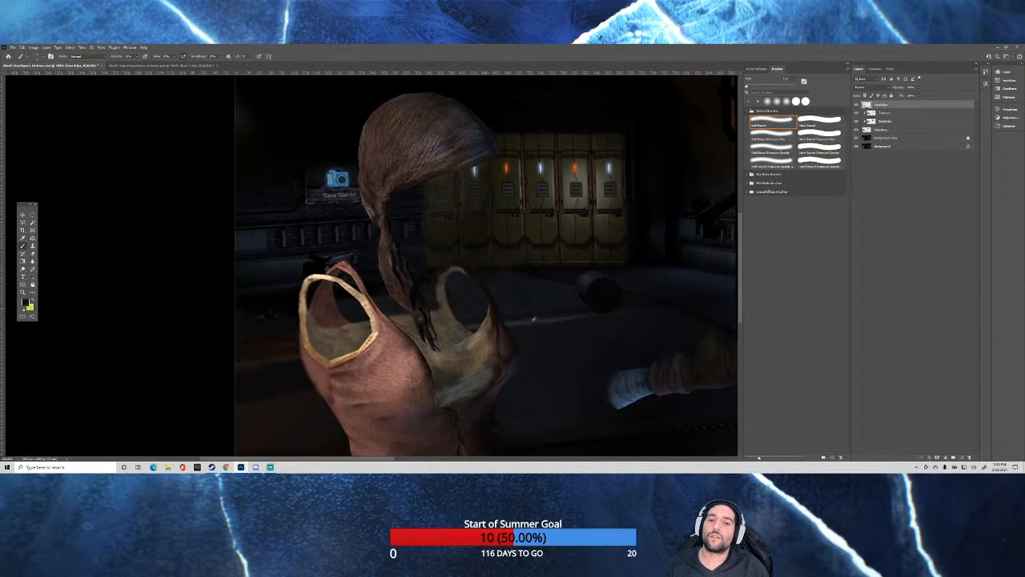
scroll(505, 328, "down", 4)
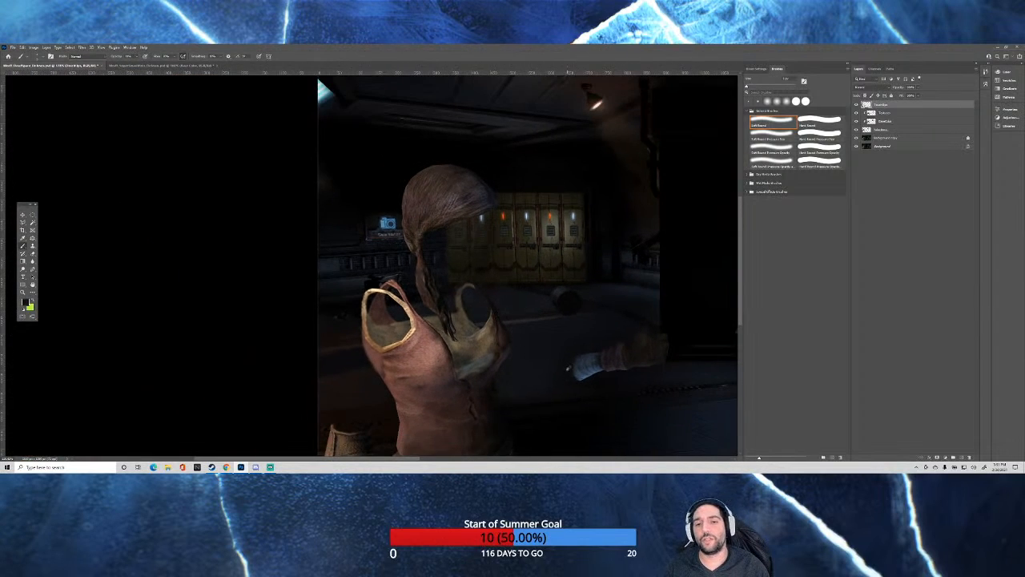
scroll(254, 295, "up", 3)
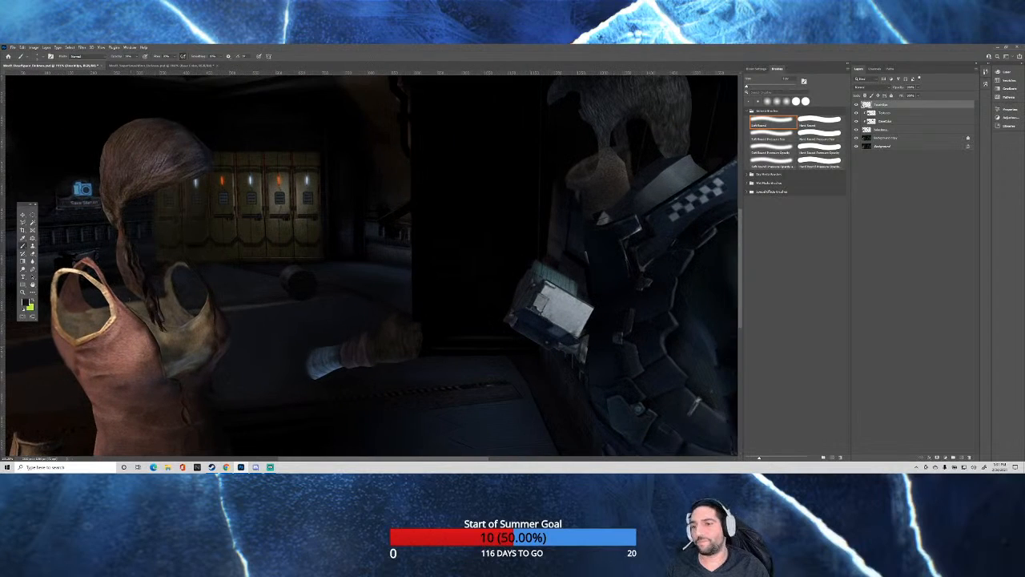
scroll(94, 305, "down", 2)
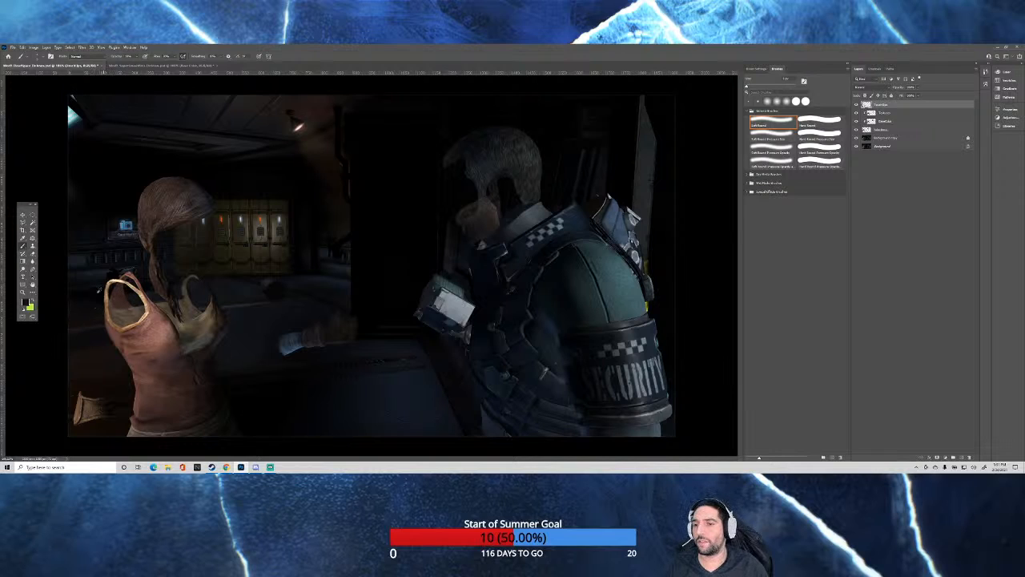
Dab dark paint onto the floor beside the woman's near shoulder with the Soft Round brush on the top retouching layer.
scroll(139, 405, "up", 5)
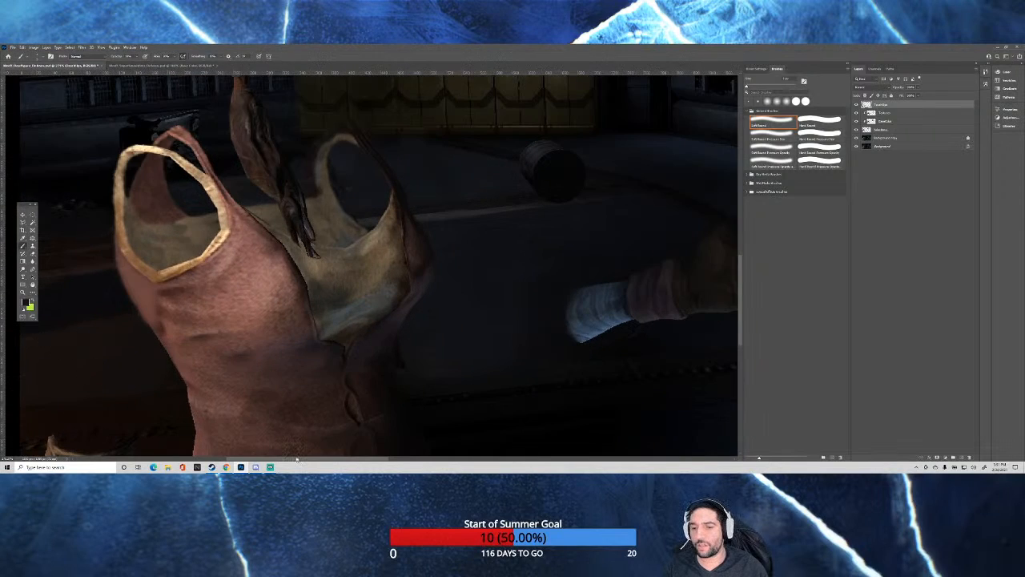
left_click_drag(297, 459, 273, 457)
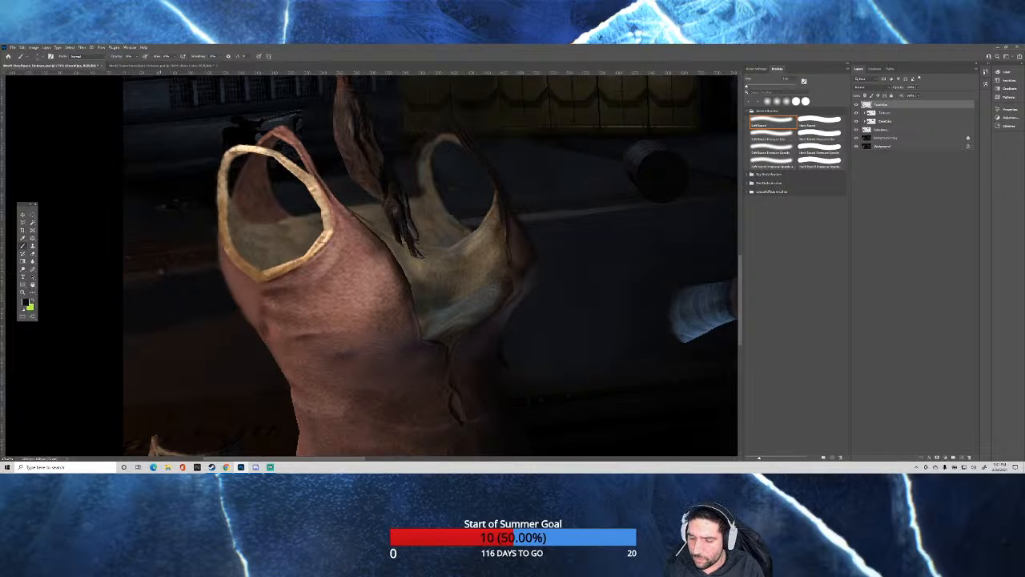
left_click(152, 268, "alt")
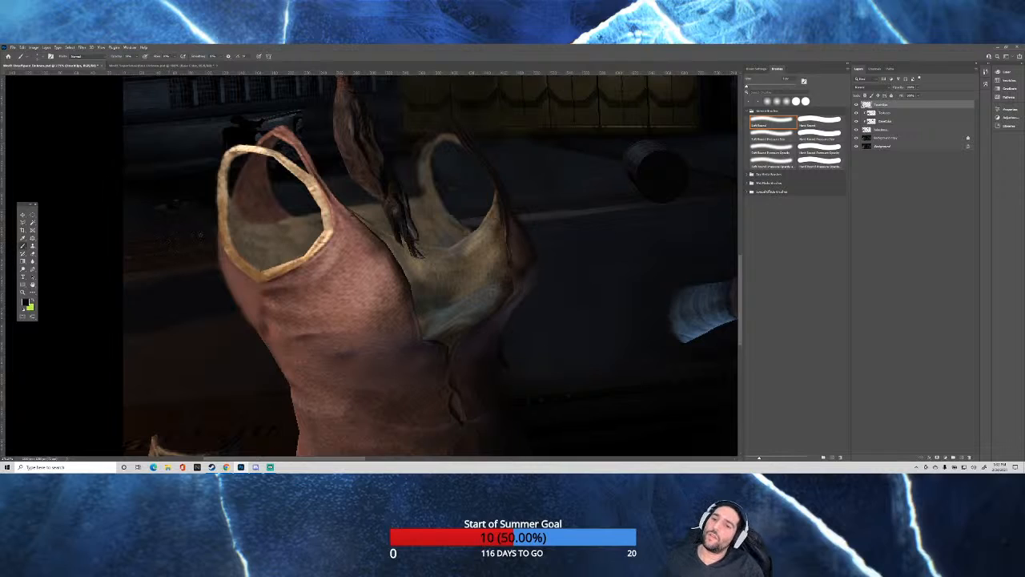
scroll(179, 262, "down", 5)
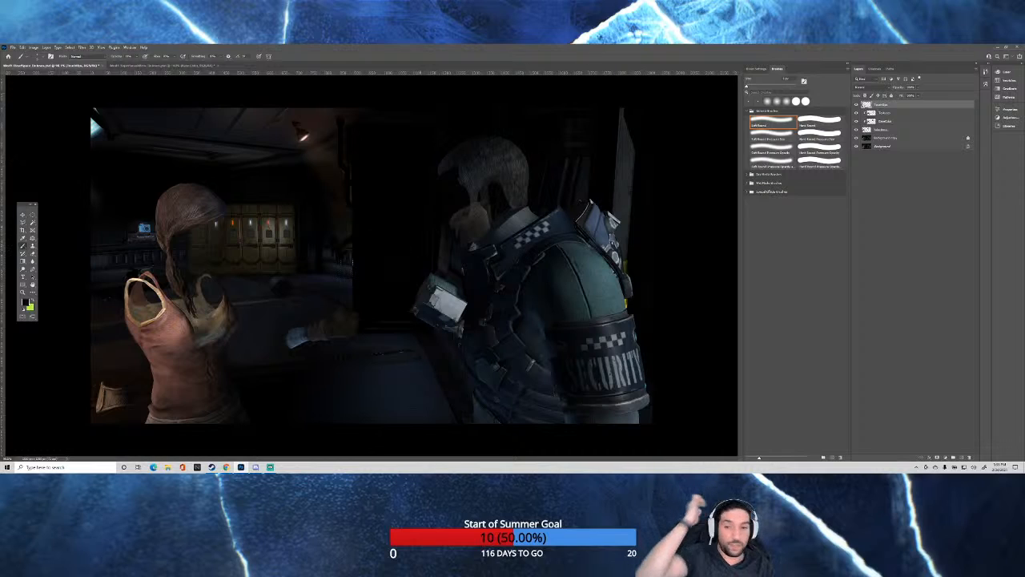
Switch to the racetrack scene document and show the hidden layer beneath Base Color, revealing the flat colours over the characters' skin.
left_click(164, 65)
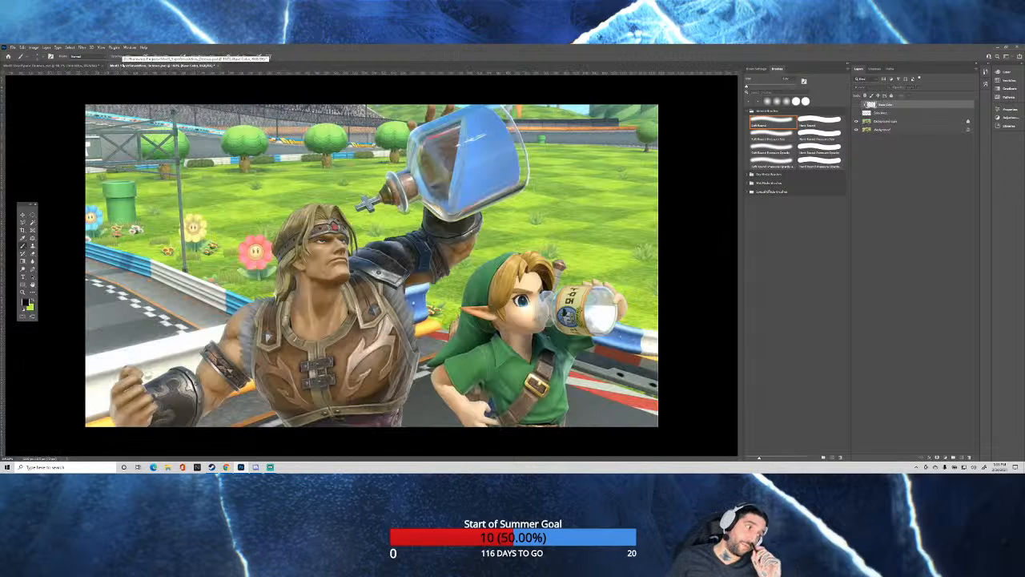
left_click(52, 64)
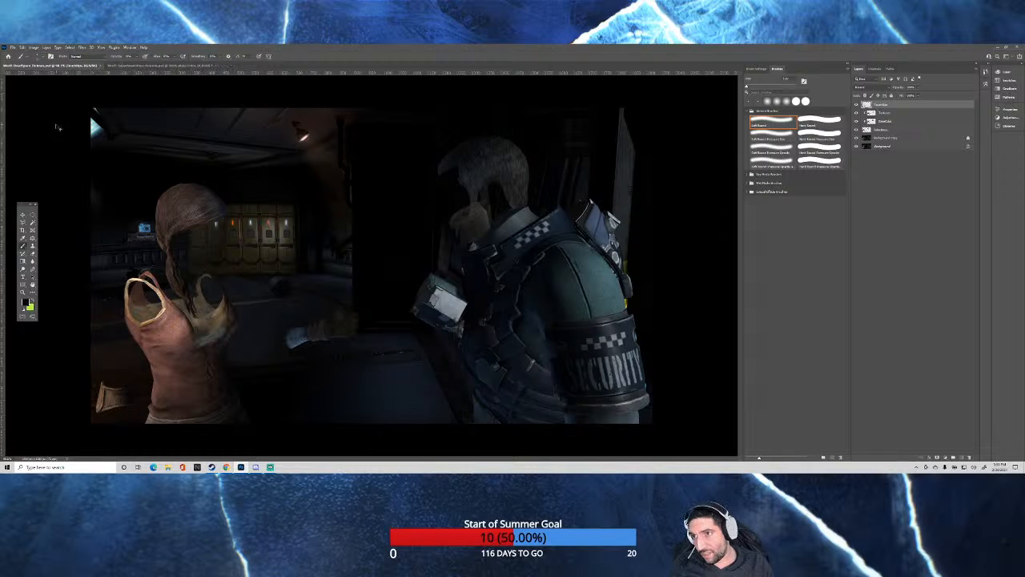
left_click(128, 67)
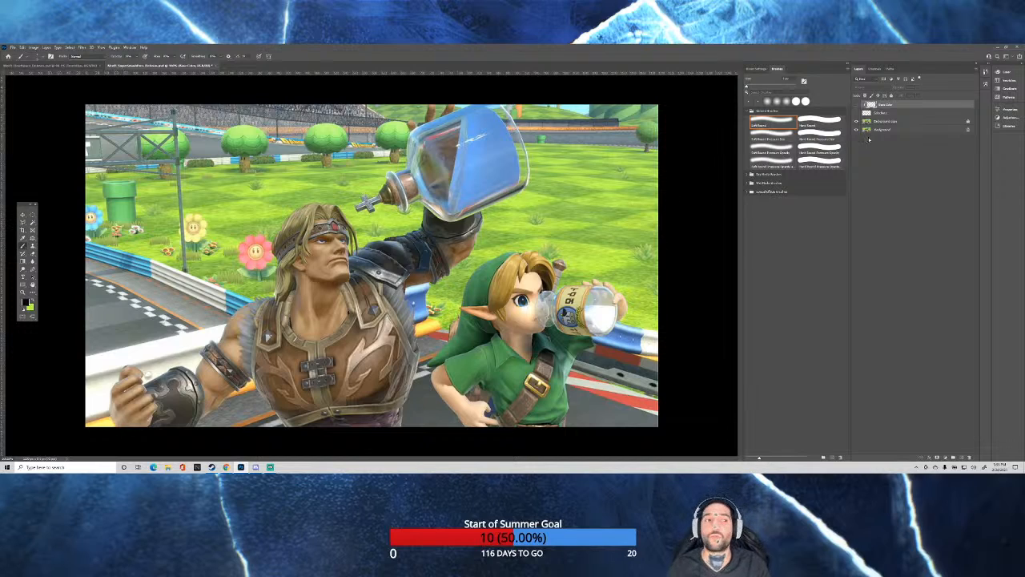
left_click(856, 113)
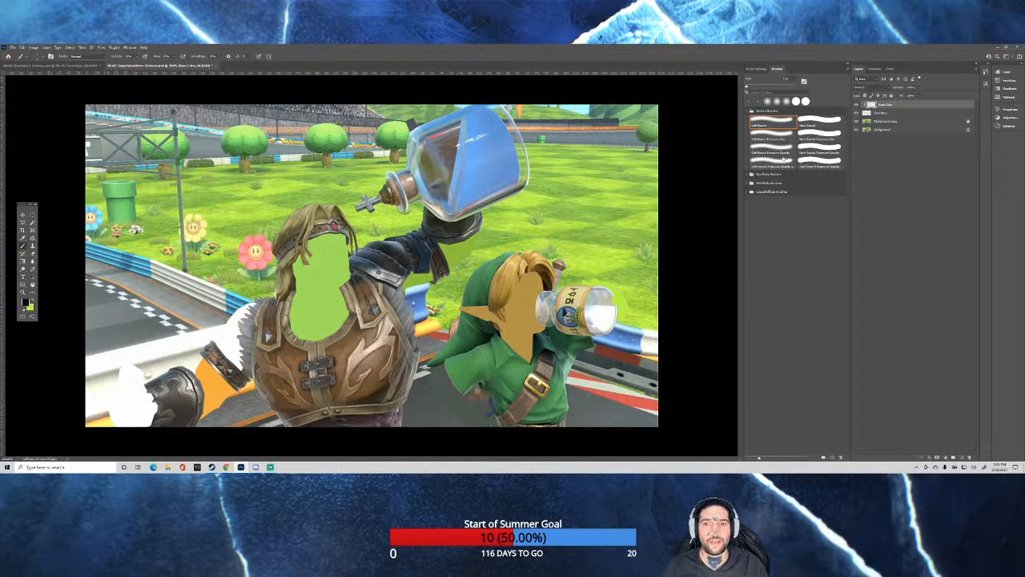
Sample the grass green above the green-capped boy as the foreground colour for painting on the Base Color layer.
left_click(551, 235, "alt")
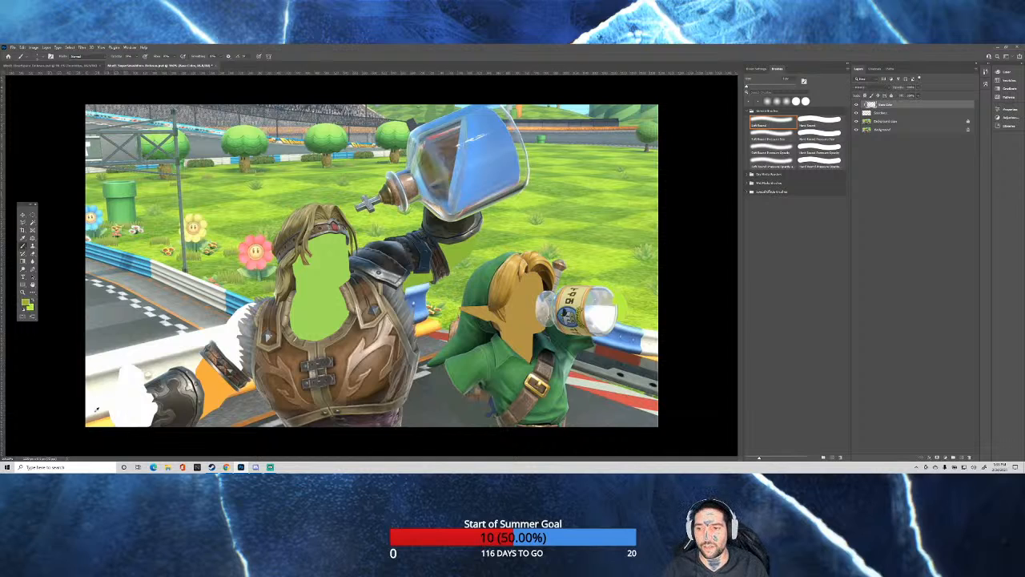
scroll(97, 409, "up", 7)
scroll(141, 342, "down", 1)
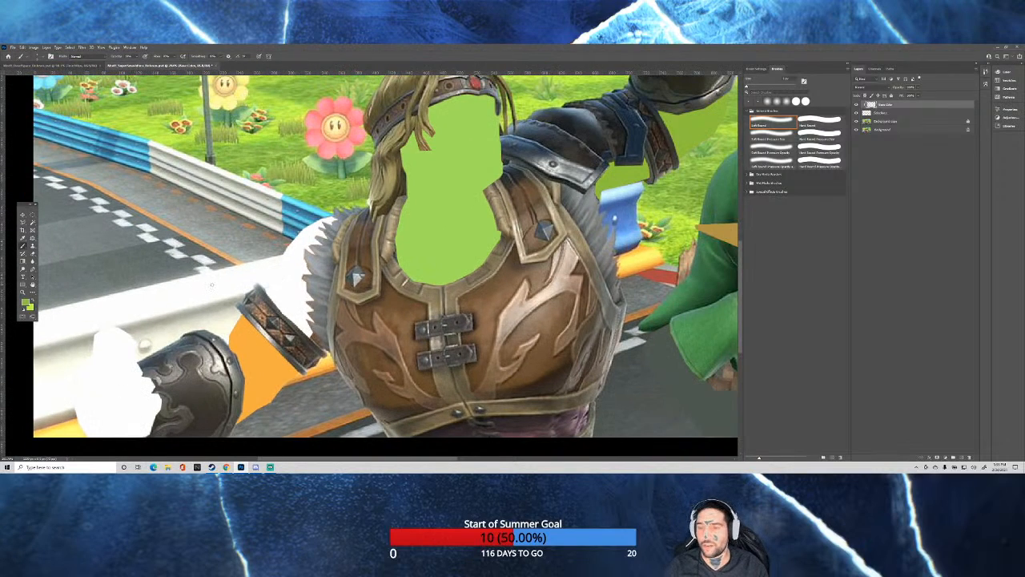
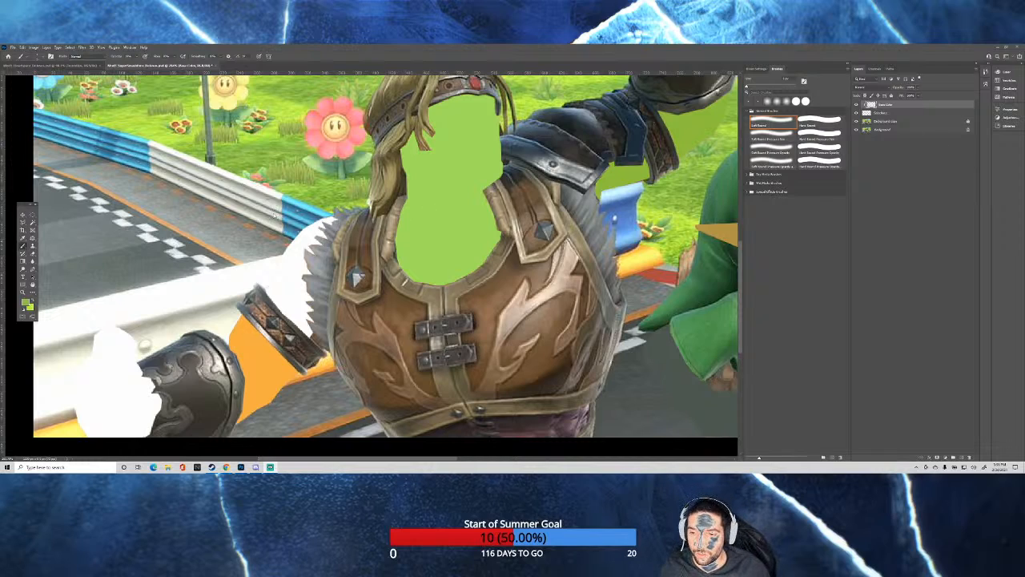
With the Hard Round brush, paint light barrier grey over the upper part of the white hand shape beside the long-haired man's gauntlet.
scroll(272, 217, "down", 1)
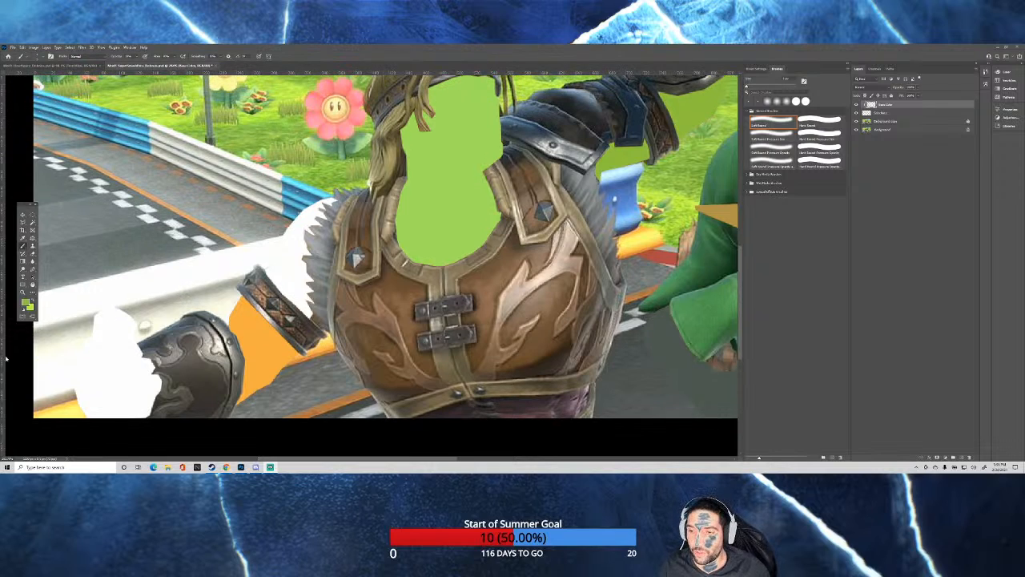
scroll(44, 378, "up", 4)
scroll(107, 371, "down", 1)
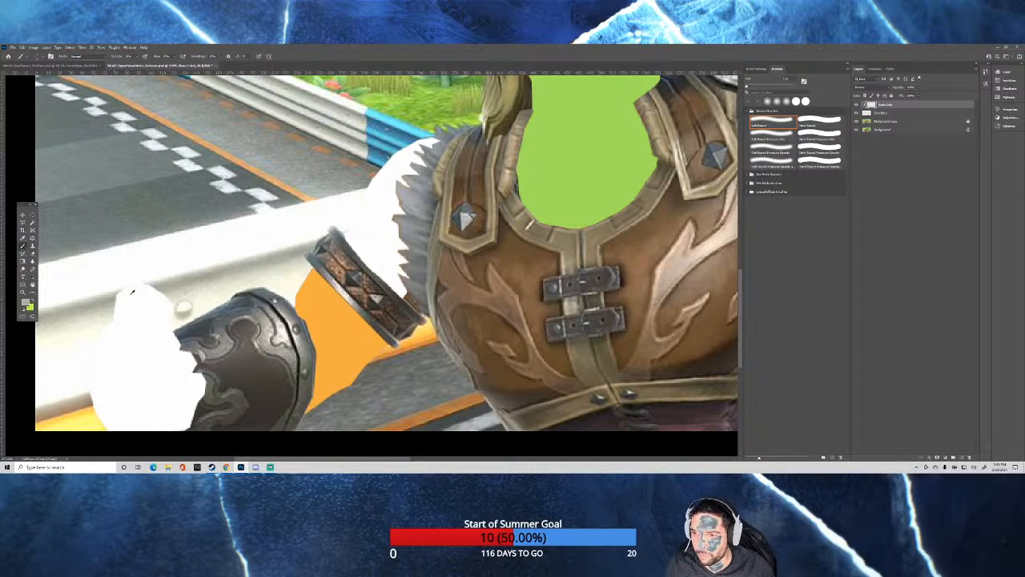
left_click_drag(132, 296, 137, 297)
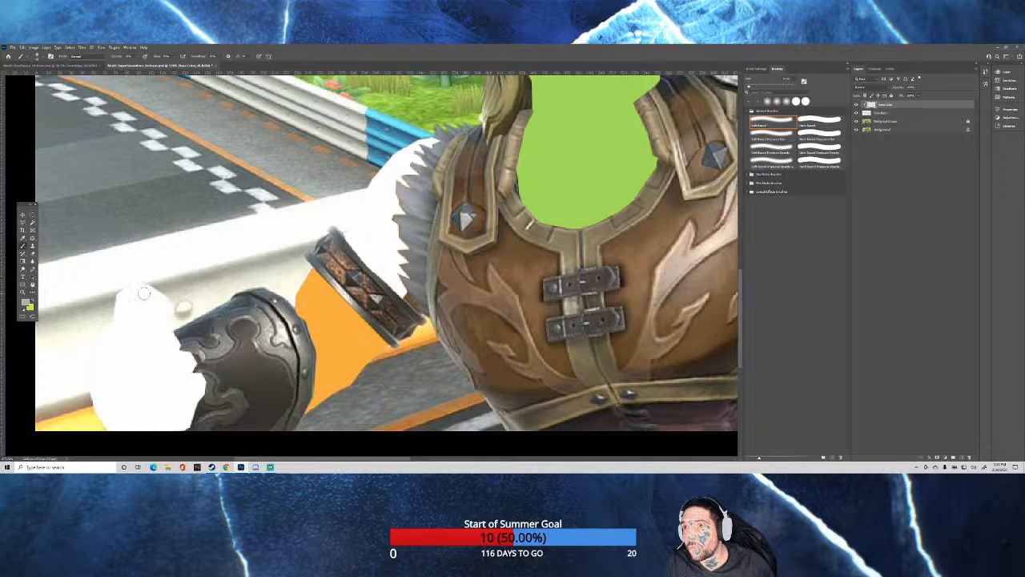
left_click(137, 57)
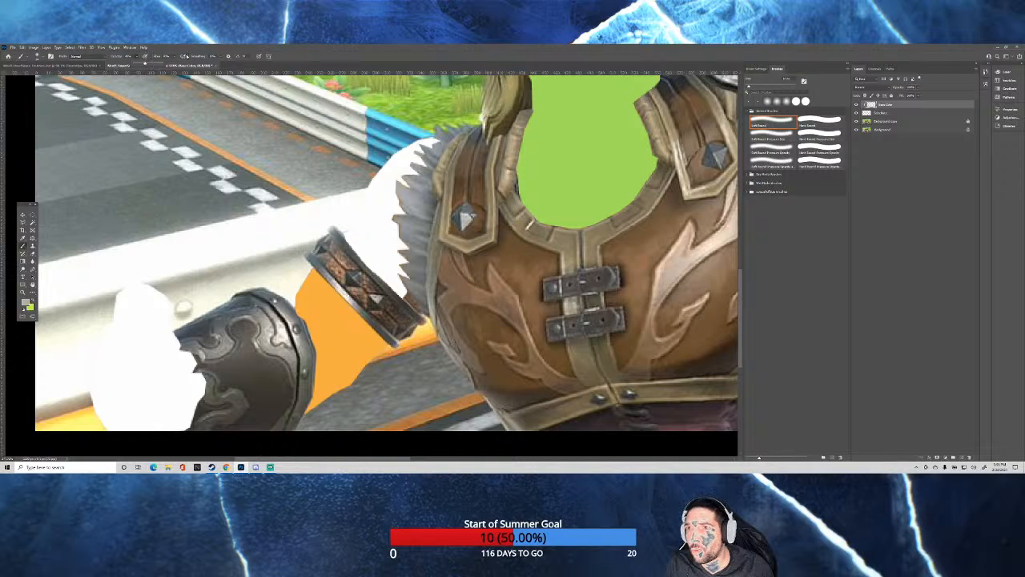
left_click(827, 124)
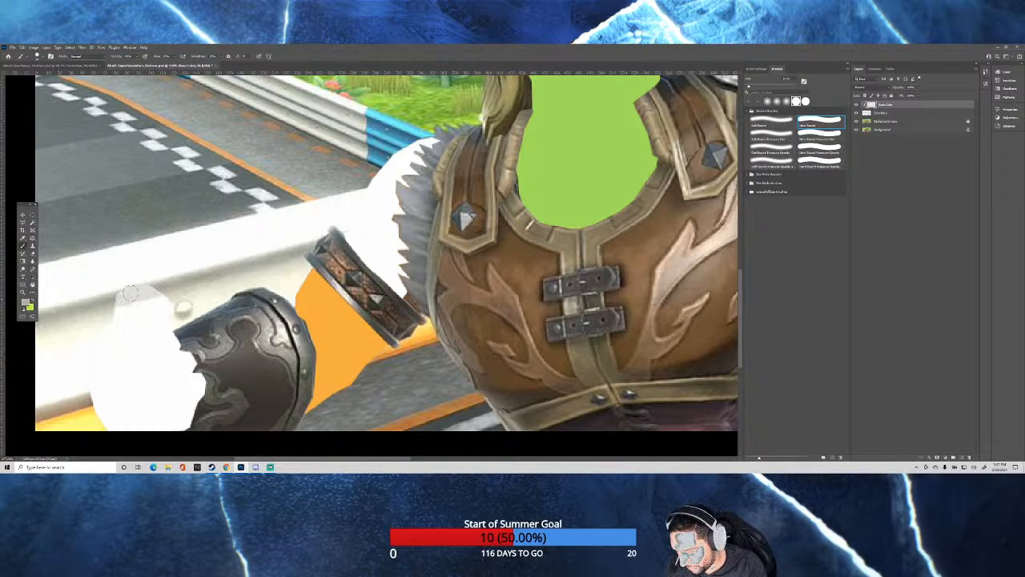
mouse_move(128, 293)
left_mouse_down()
mouse_move(160, 285)
mouse_move(120, 297)
left_mouse_up()
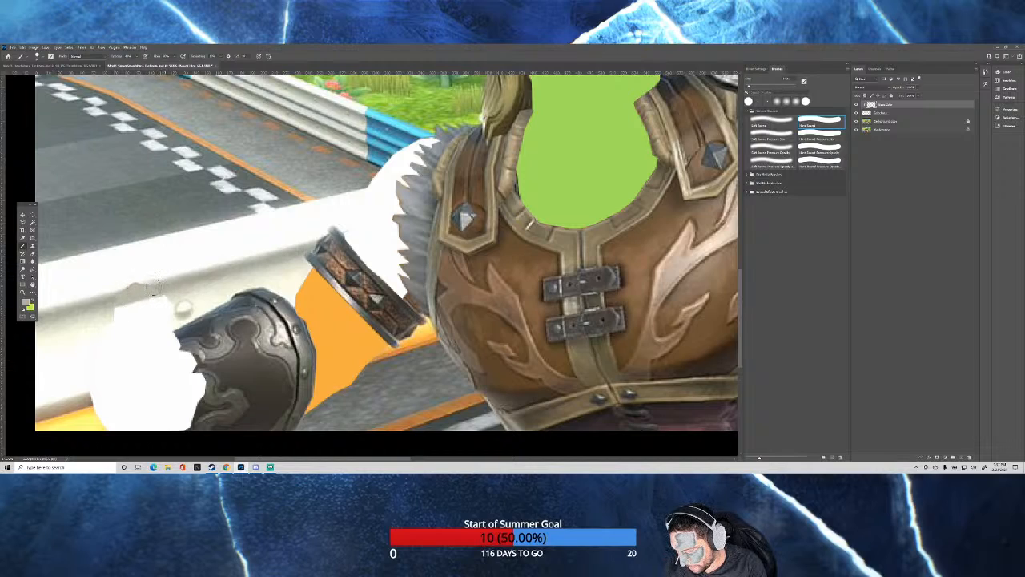
left_click_drag(163, 287, 118, 294)
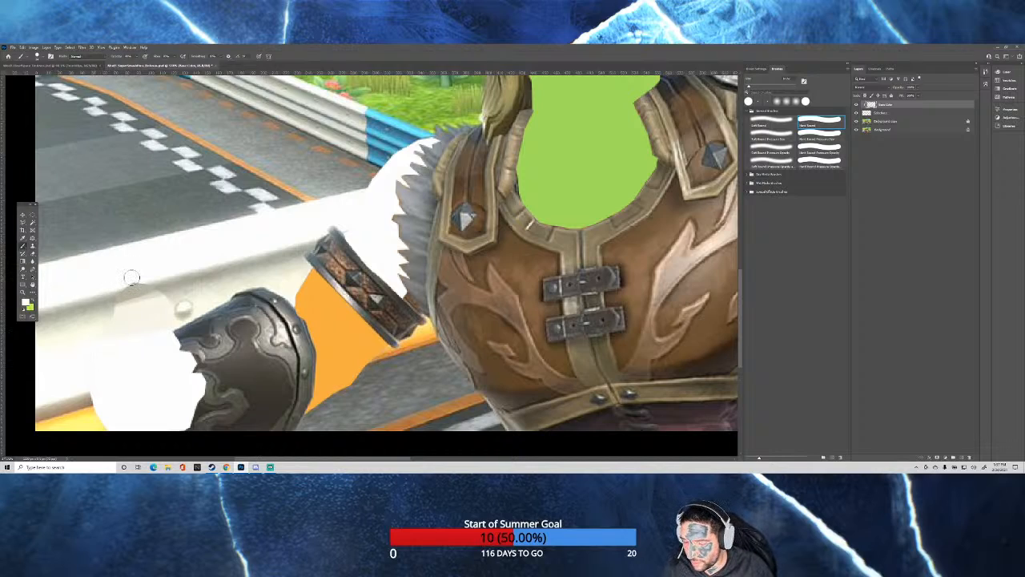
left_click_drag(131, 277, 128, 280)
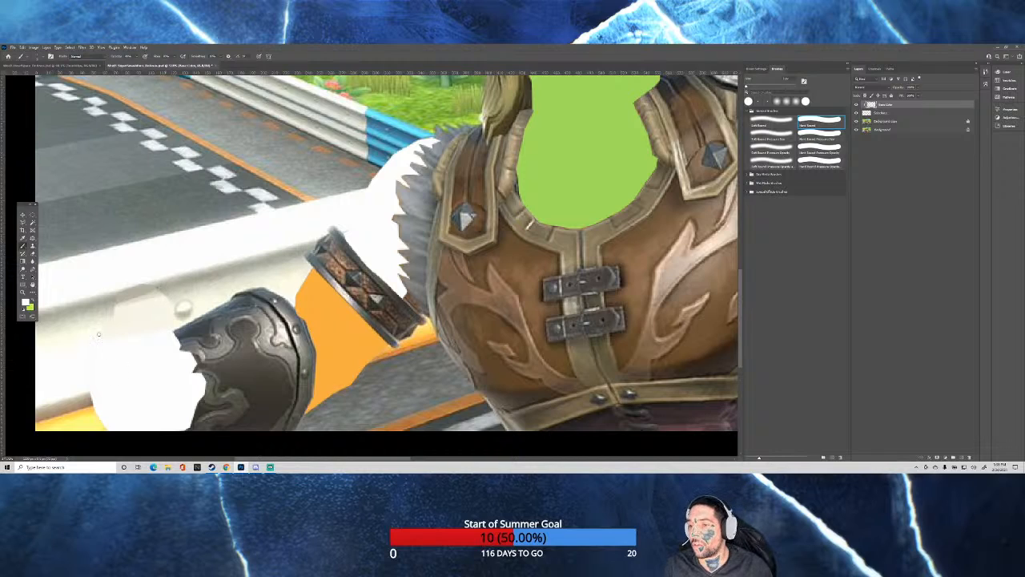
Sample grey from the long-haired man's gauntlet and paint the glove's open inner side over the adjoining white hand shape.
scroll(156, 342, "down", 2)
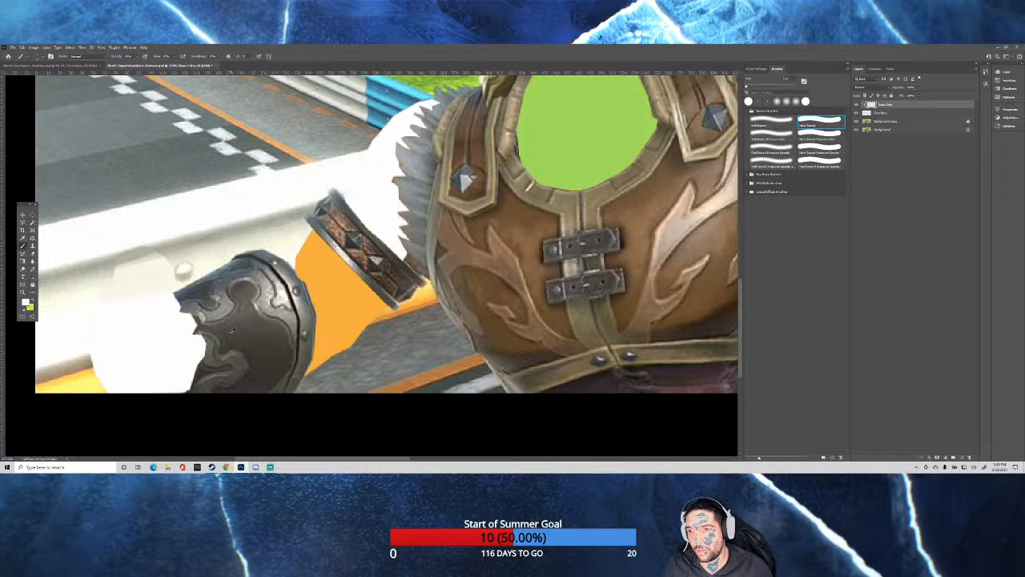
left_click(232, 331, "alt")
scroll(369, 184, "down", 5)
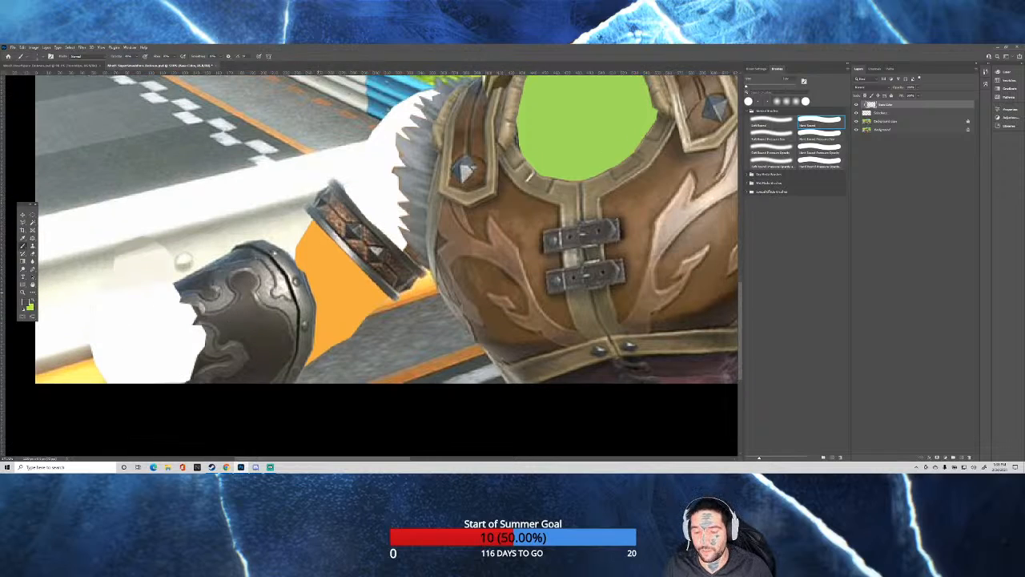
scroll(369, 184, "down", 2)
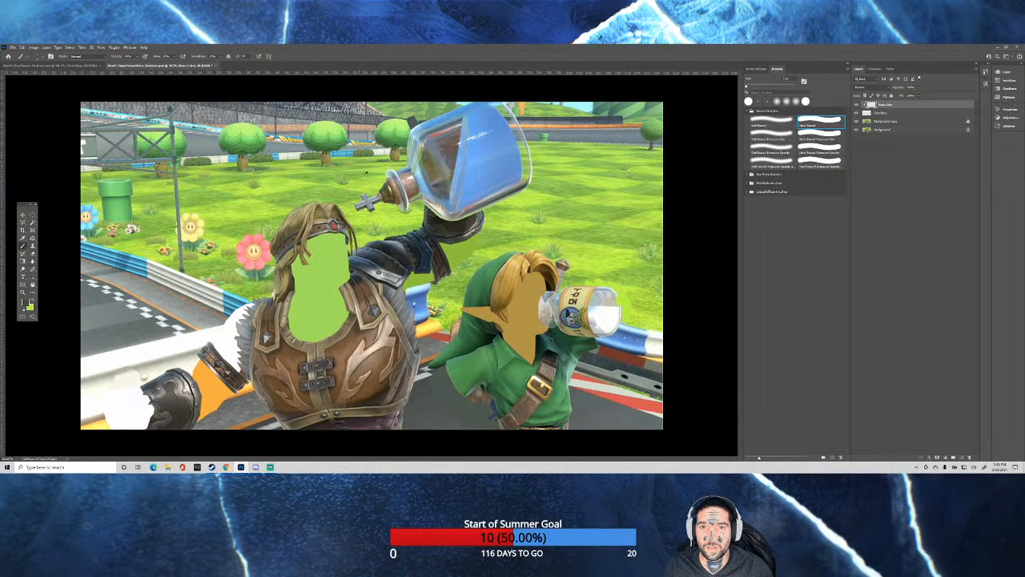
scroll(116, 415, "up", 4)
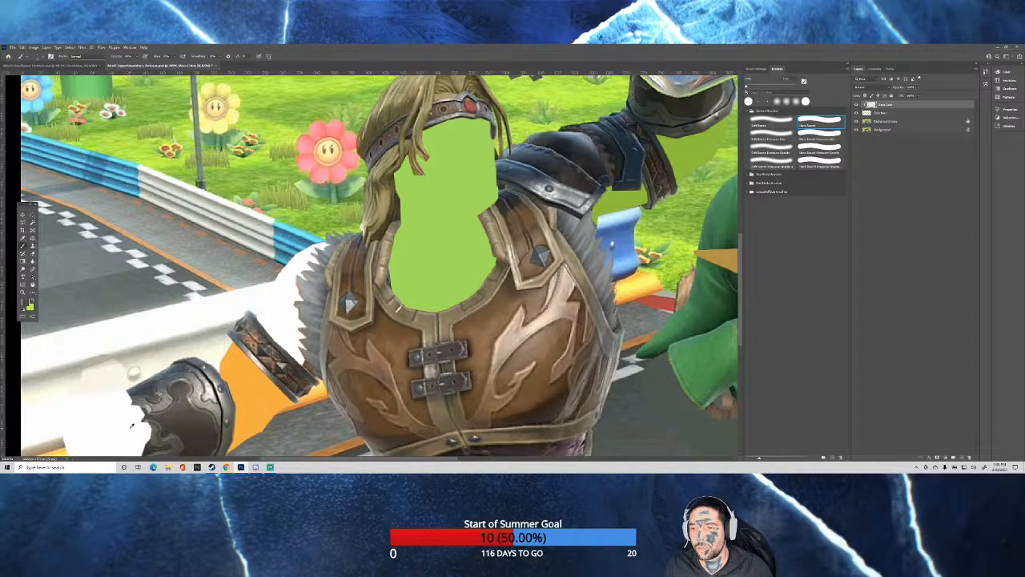
left_click_drag(133, 425, 130, 393)
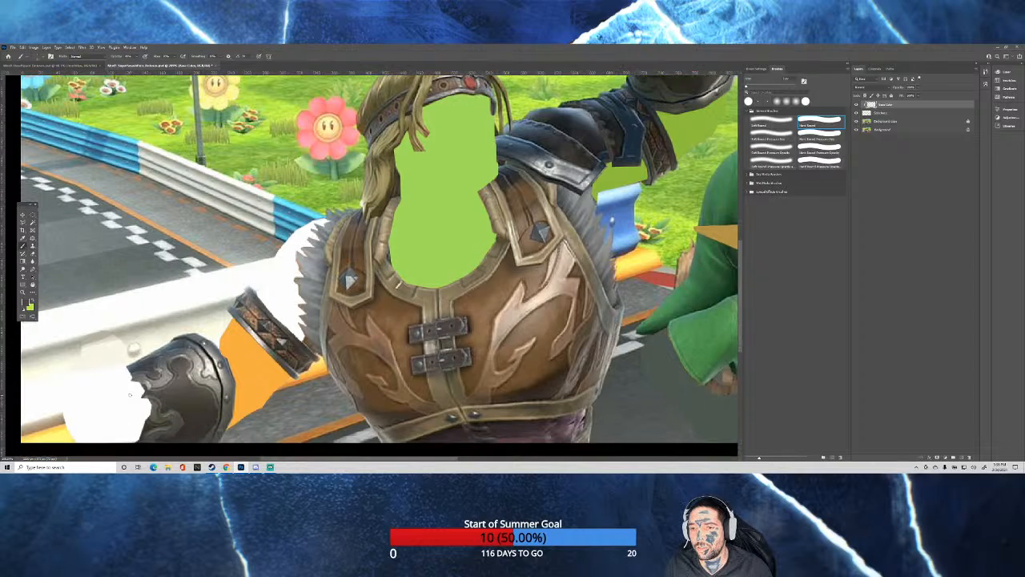
scroll(102, 413, "up", 2)
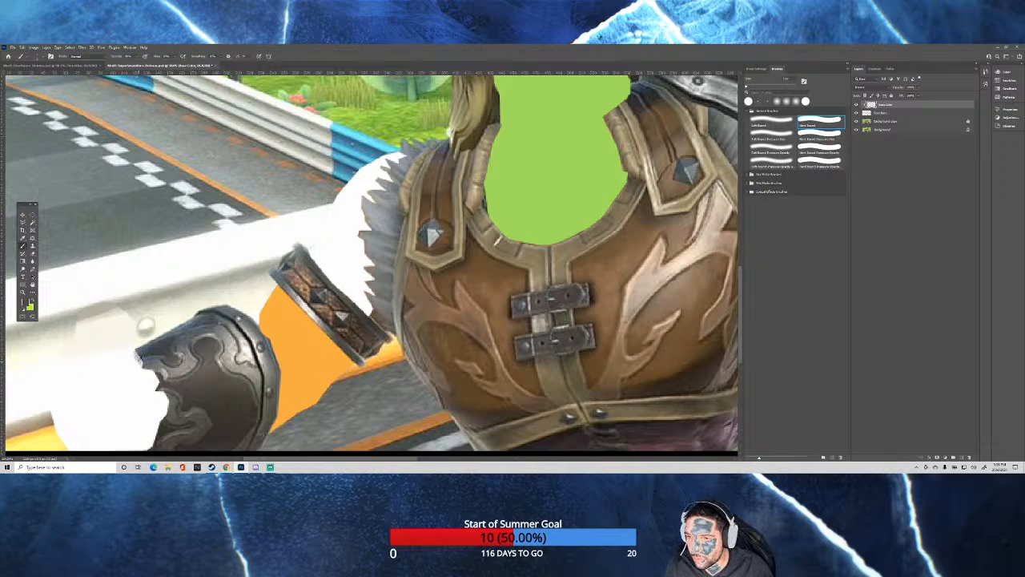
left_click_drag(137, 359, 145, 359)
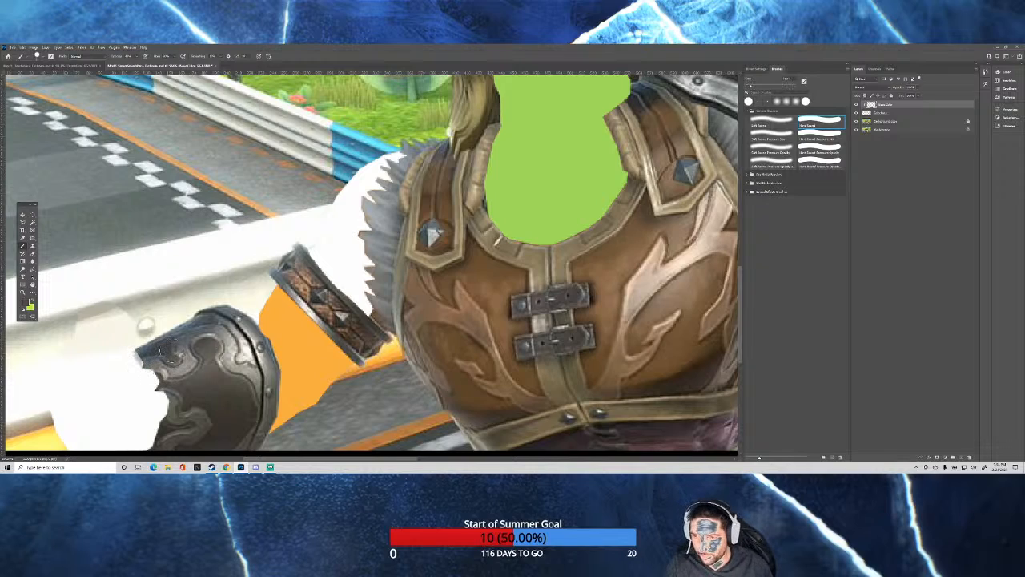
left_click(182, 368, "alt")
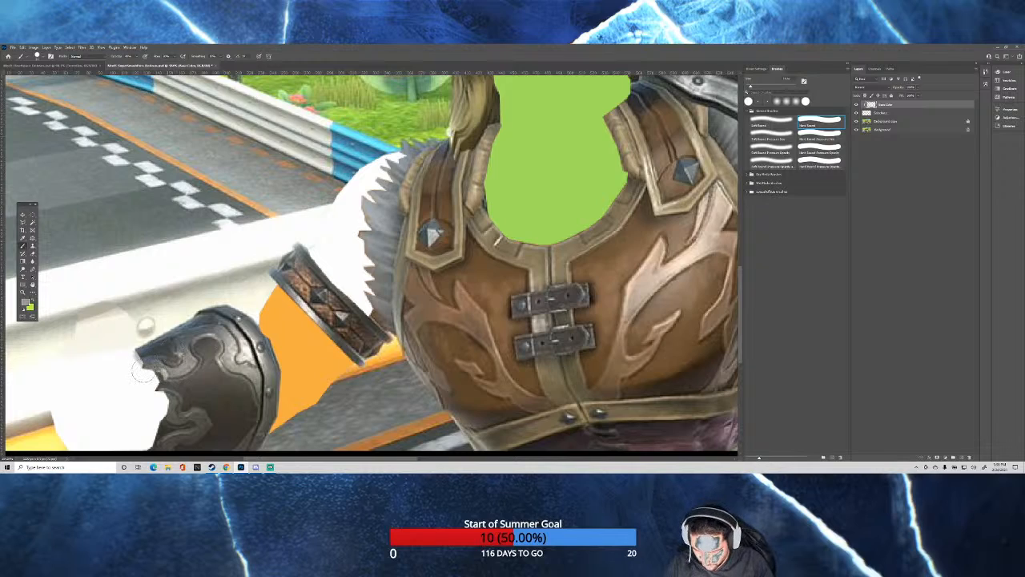
mouse_move(147, 357)
left_mouse_down()
mouse_move(157, 413)
mouse_move(147, 448)
mouse_move(156, 407)
mouse_move(137, 359)
mouse_move(156, 401)
mouse_move(149, 447)
mouse_move(152, 386)
mouse_move(134, 357)
mouse_move(131, 394)
mouse_move(143, 444)
mouse_move(133, 375)
mouse_move(135, 357)
mouse_move(152, 351)
mouse_move(136, 356)
mouse_move(134, 381)
mouse_move(145, 447)
mouse_move(142, 371)
mouse_move(160, 415)
mouse_move(158, 402)
mouse_move(152, 395)
mouse_move(147, 410)
mouse_move(153, 445)
mouse_move(140, 416)
mouse_move(141, 361)
mouse_move(143, 428)
left_mouse_up()
mouse_move(144, 379)
left_mouse_down()
mouse_move(146, 445)
mouse_move(127, 393)
mouse_move(129, 357)
mouse_move(136, 420)
mouse_move(154, 442)
left_mouse_up()
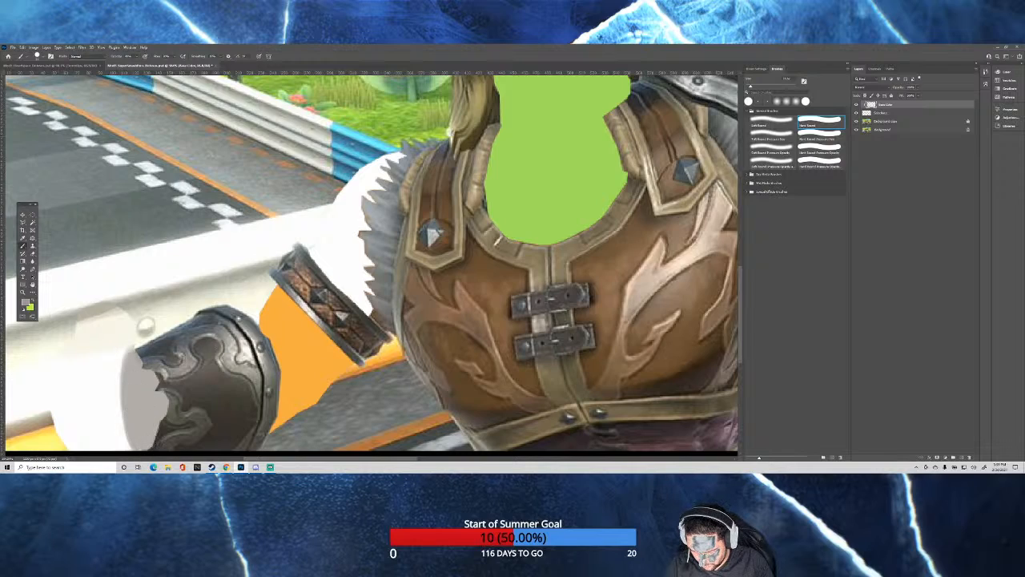
mouse_move(148, 393)
left_mouse_down()
mouse_move(168, 423)
mouse_move(134, 383)
mouse_move(134, 419)
mouse_move(162, 430)
mouse_move(142, 445)
left_mouse_up()
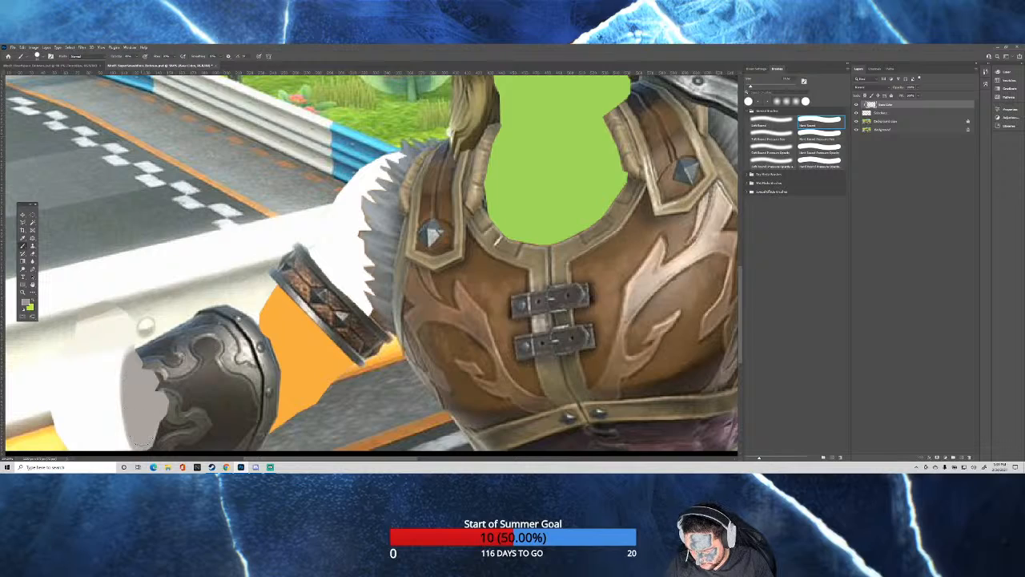
mouse_move(136, 407)
left_mouse_down()
mouse_move(161, 423)
mouse_move(140, 442)
left_mouse_up()
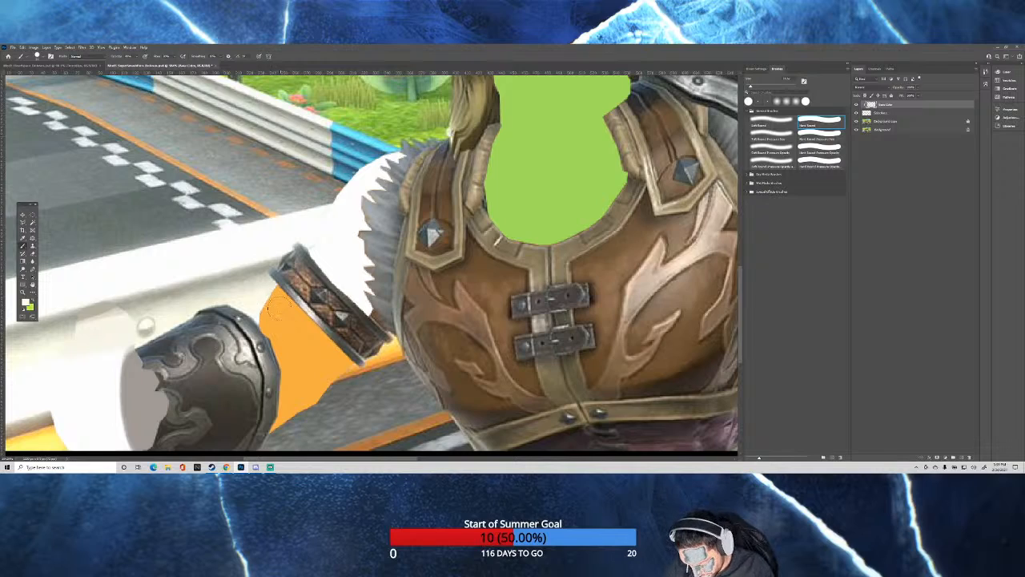
Paint barrier cream over the upper part of the orange forearm shape and asphalt grey over its lower edge.
mouse_move(270, 298)
left_mouse_down()
mouse_move(289, 324)
mouse_move(268, 298)
mouse_move(286, 344)
mouse_move(287, 361)
mouse_move(277, 358)
mouse_move(318, 339)
mouse_move(312, 325)
mouse_move(324, 336)
mouse_move(336, 320)
mouse_move(307, 333)
mouse_move(277, 316)
mouse_move(270, 328)
mouse_move(268, 312)
mouse_move(282, 358)
mouse_move(298, 335)
mouse_move(320, 339)
mouse_move(302, 336)
left_mouse_up()
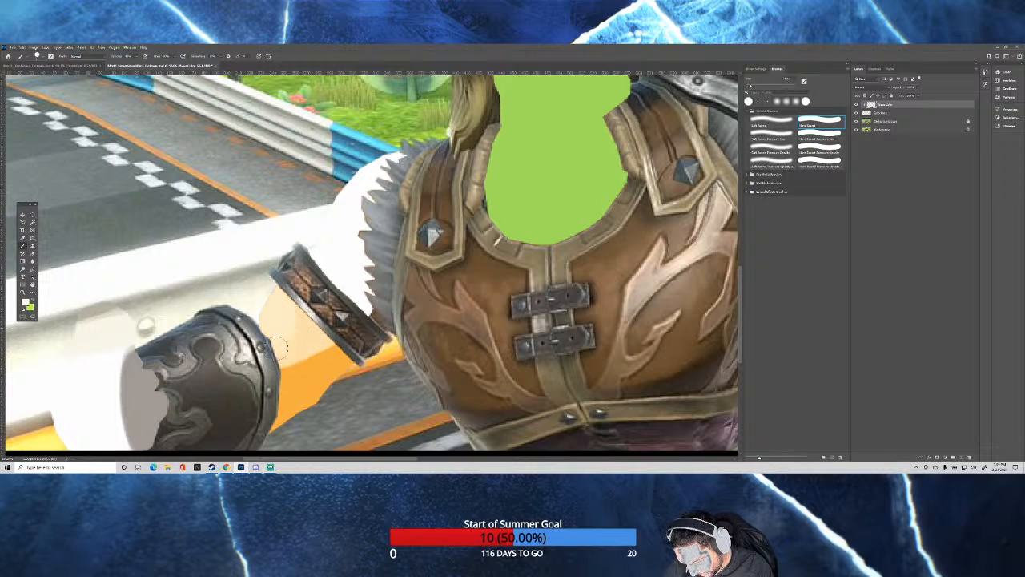
mouse_move(279, 347)
left_mouse_down()
mouse_move(322, 336)
mouse_move(288, 300)
mouse_move(269, 323)
mouse_move(275, 299)
mouse_move(289, 308)
mouse_move(291, 340)
mouse_move(309, 343)
mouse_move(285, 347)
mouse_move(314, 334)
mouse_move(283, 355)
mouse_move(321, 336)
mouse_move(266, 316)
left_mouse_up()
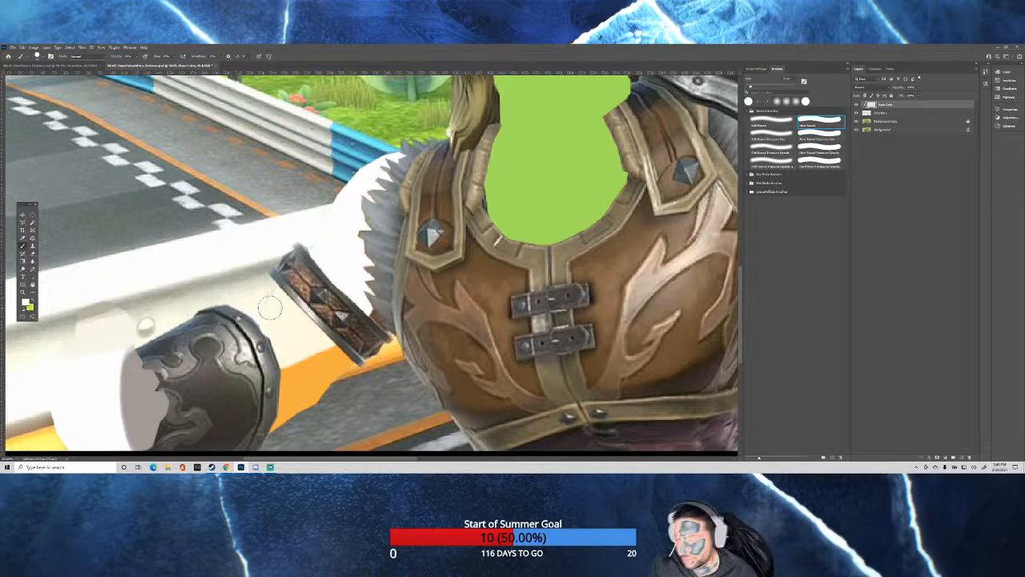
scroll(288, 314, "down", 1)
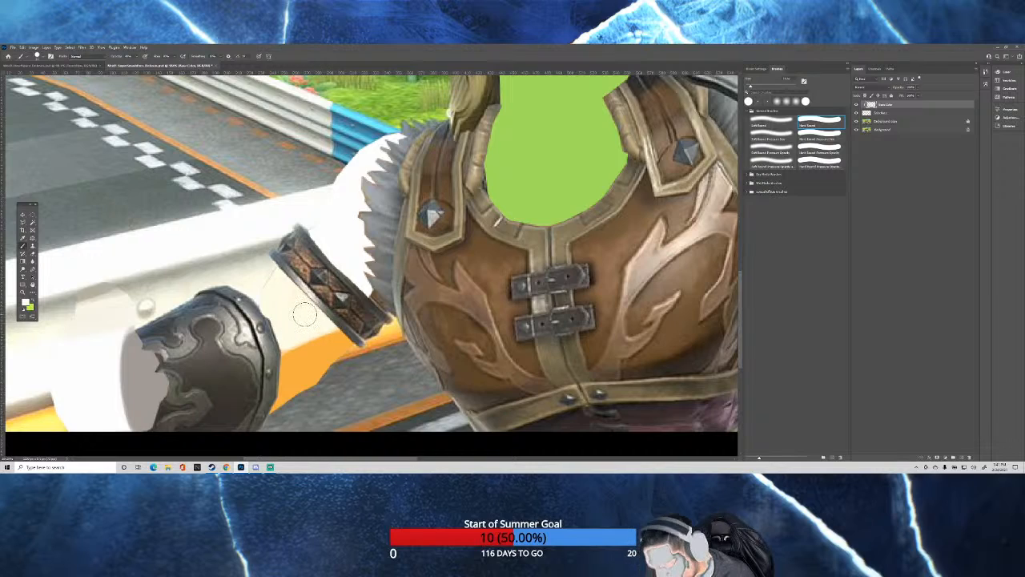
left_click(348, 374, "alt")
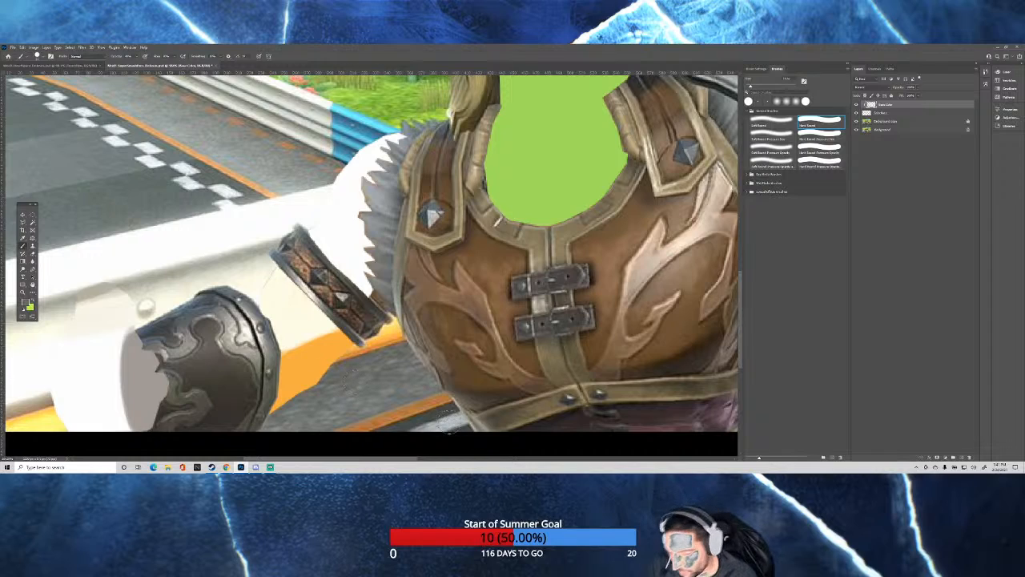
scroll(371, 369, "down", 1)
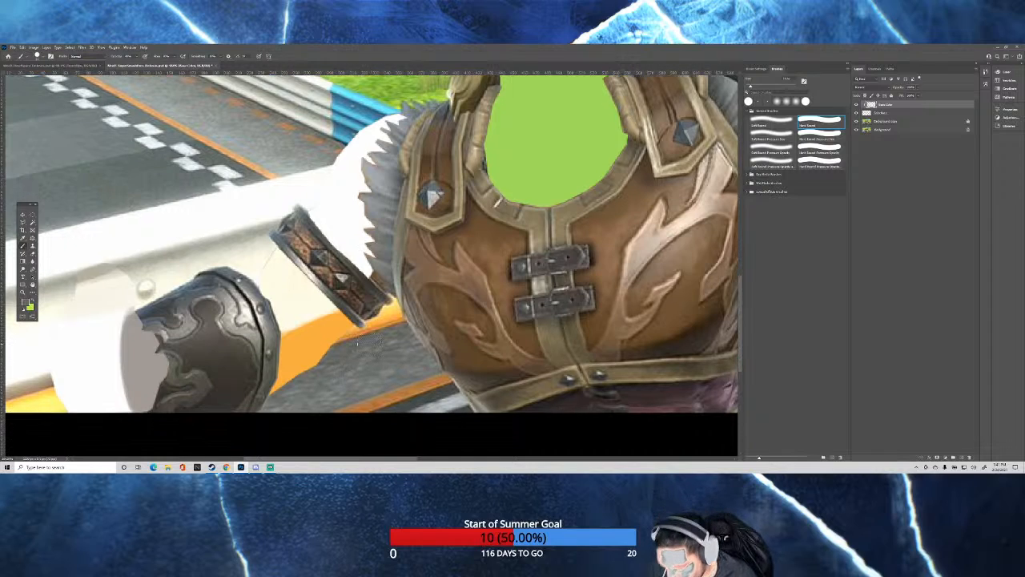
mouse_move(322, 365)
left_mouse_down()
mouse_move(332, 357)
mouse_move(276, 379)
mouse_move(334, 358)
mouse_move(293, 366)
mouse_move(290, 378)
mouse_move(322, 357)
left_mouse_up()
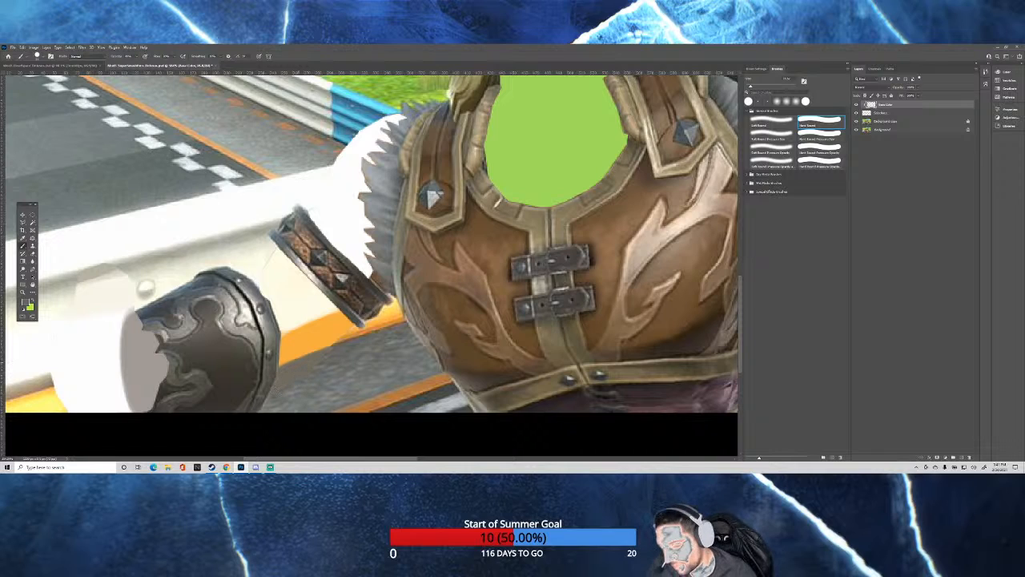
Paint the barrier's grey shadow band across the patch above the gauntlet with a smaller Hard Round brush.
key("ctrl+0")
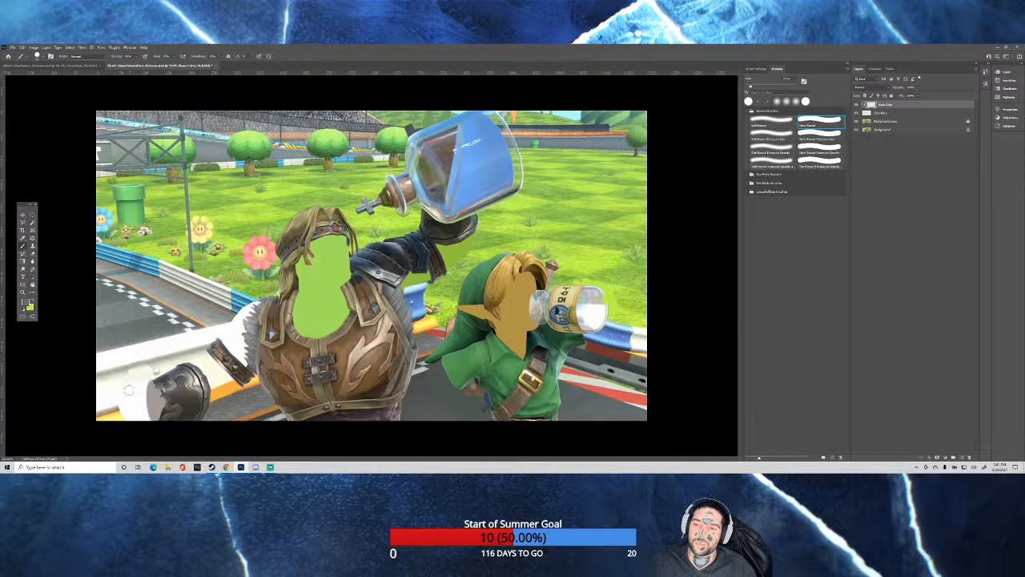
scroll(58, 351, "up", 6)
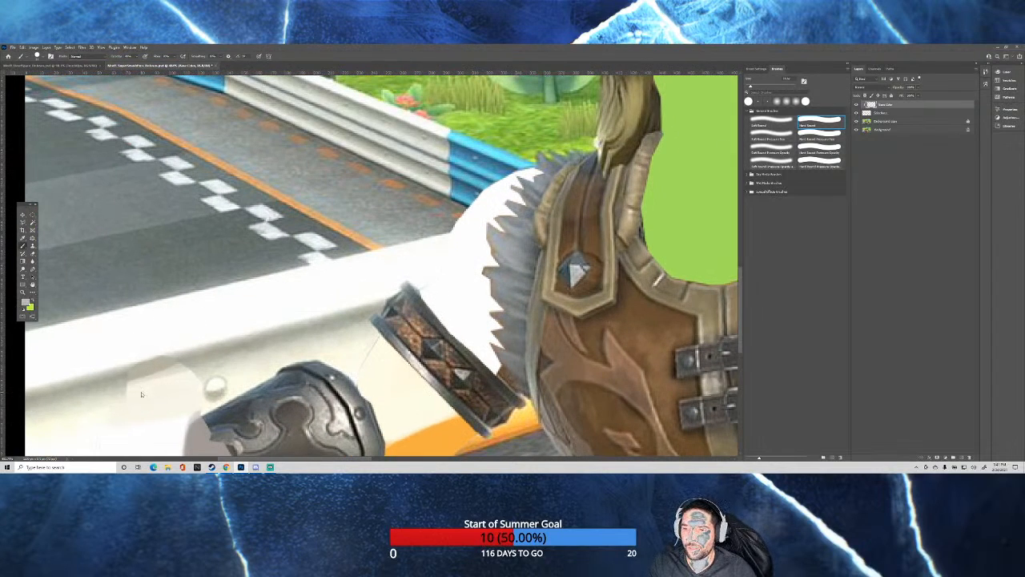
left_click_drag(141, 392, 133, 393)
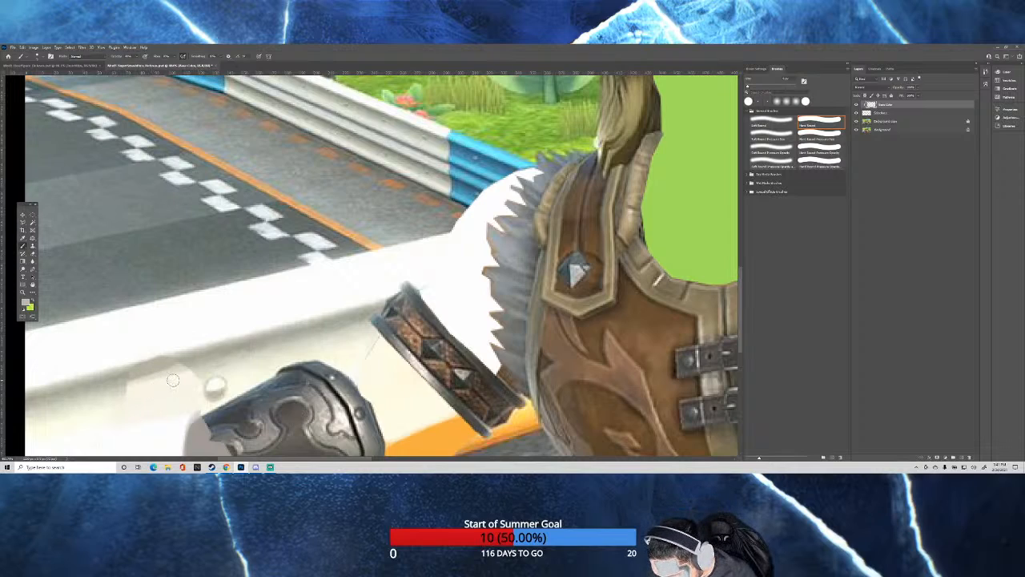
mouse_move(171, 373)
left_mouse_down()
mouse_move(127, 393)
mouse_move(202, 368)
mouse_move(117, 402)
mouse_move(200, 364)
left_mouse_up()
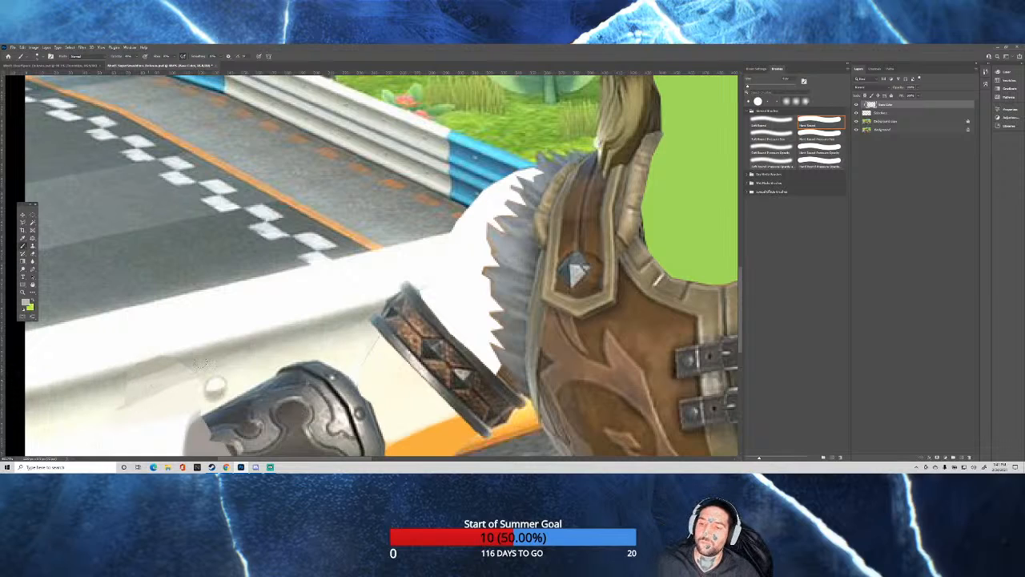
left_click(88, 407, "alt")
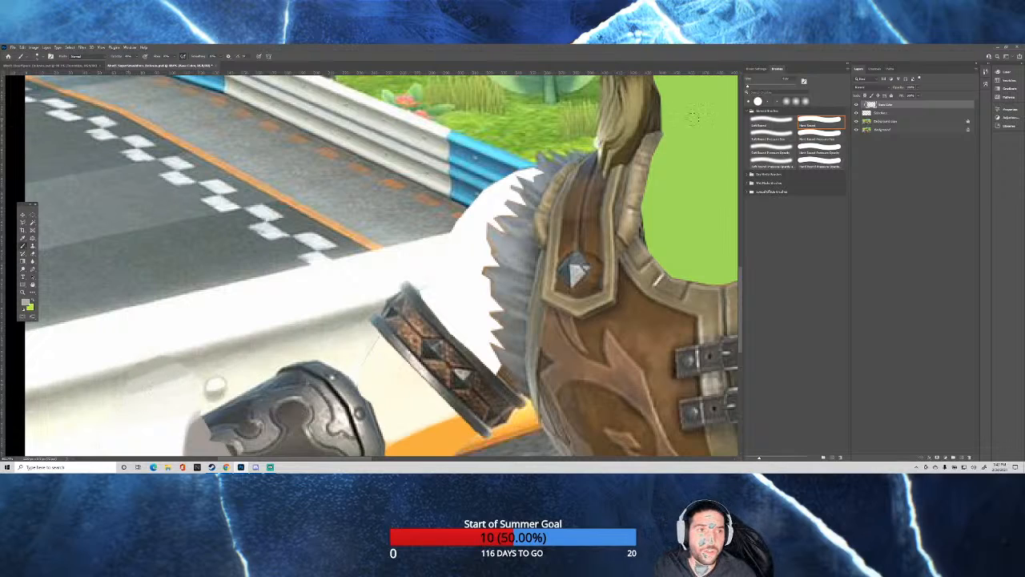
Switch to the Soft Round brush and blend the shadow band into the barrier beside the bolt above the gauntlet.
left_click(769, 121)
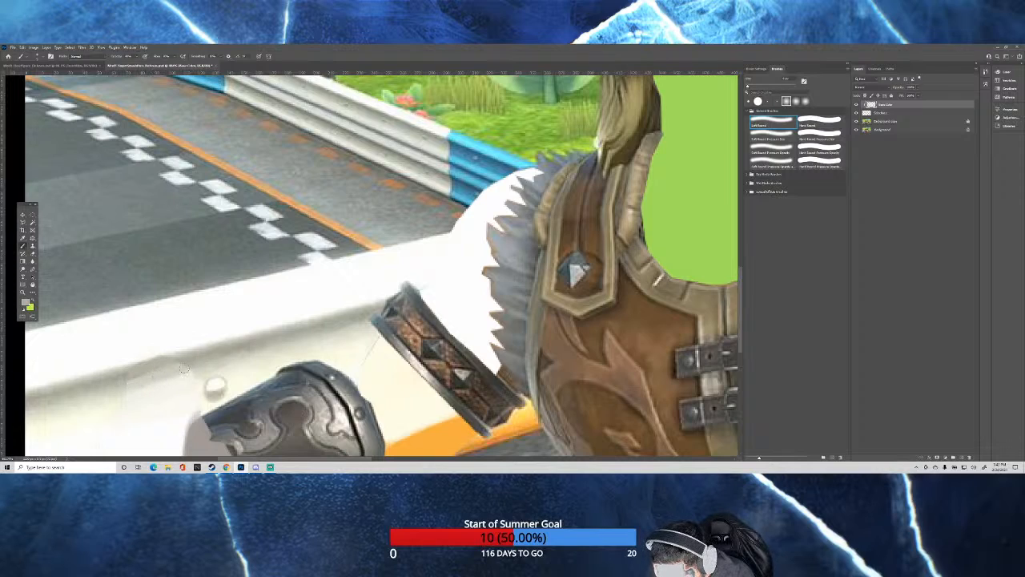
left_click_drag(125, 388, 224, 364)
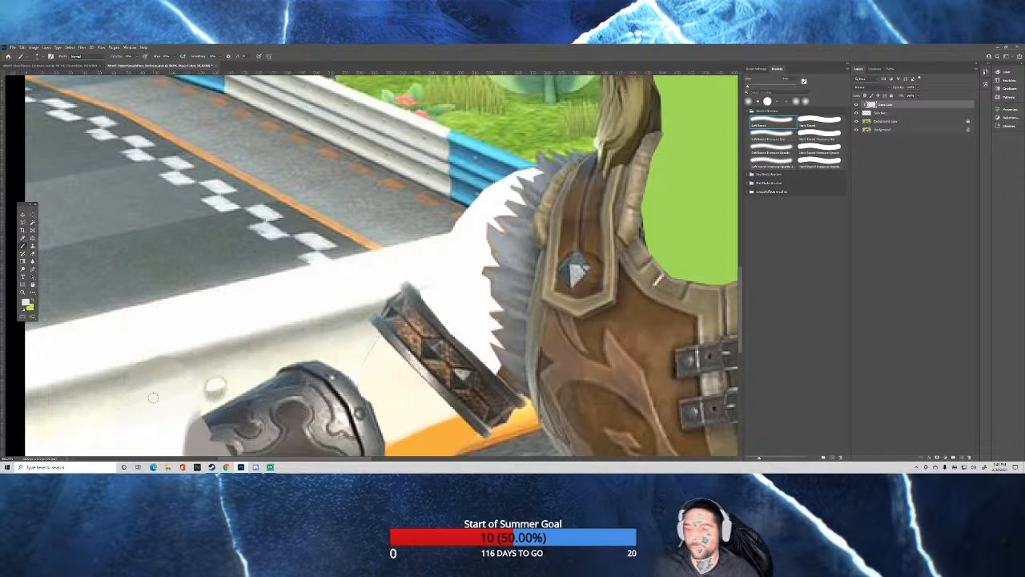
left_click(112, 379, "alt")
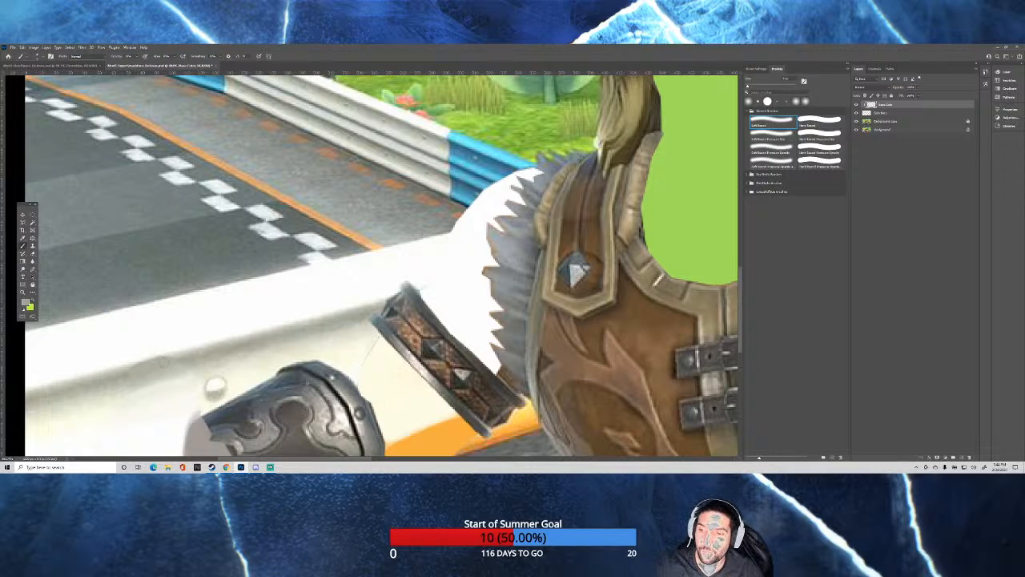
scroll(232, 300, "down", 10)
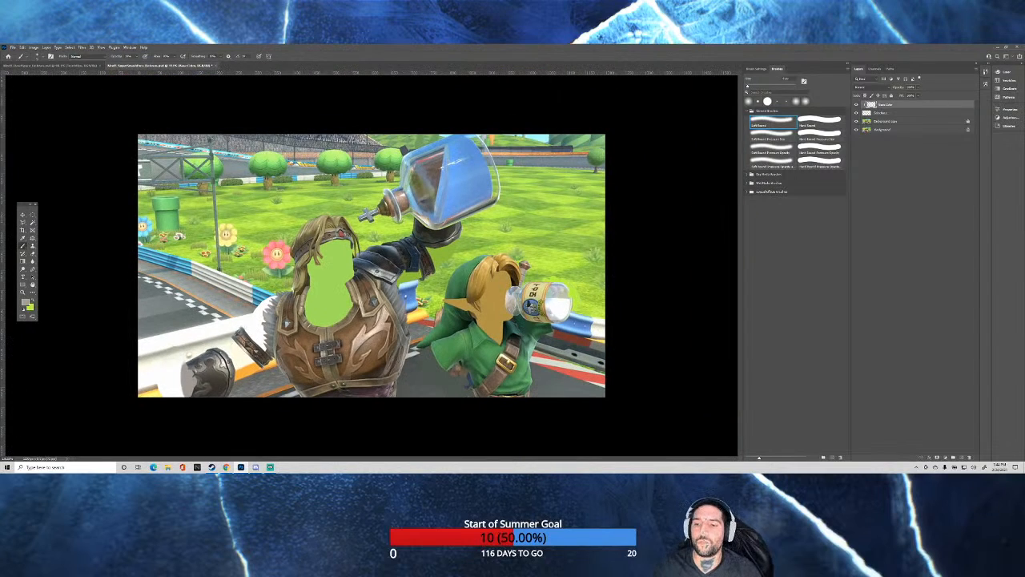
scroll(371, 265, "up", 1)
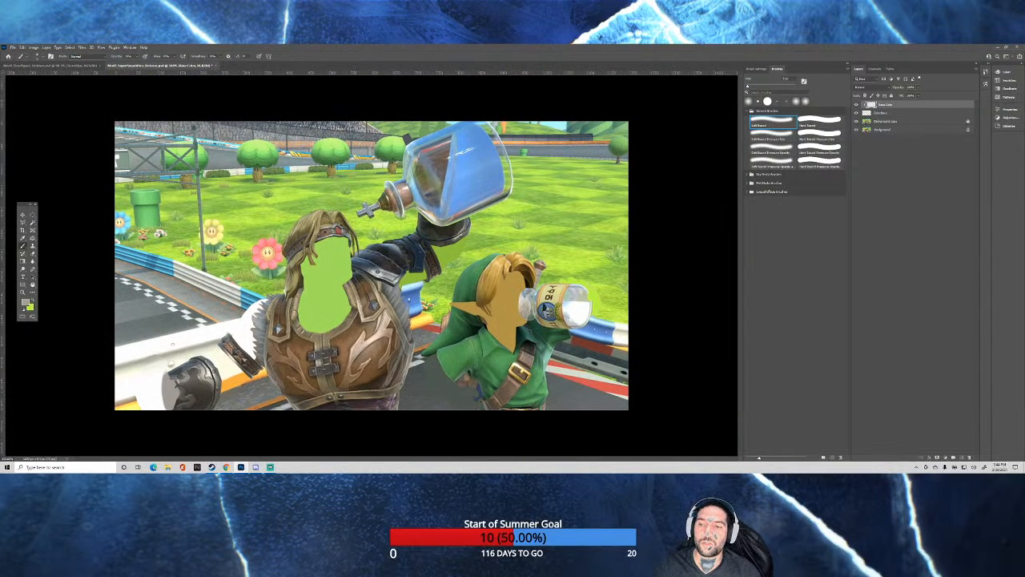
Switch to the Hard Round brush and paint the barrier's yellow stripe across the white patch beside the lower gauntlet's open end.
scroll(144, 353, "up", 8)
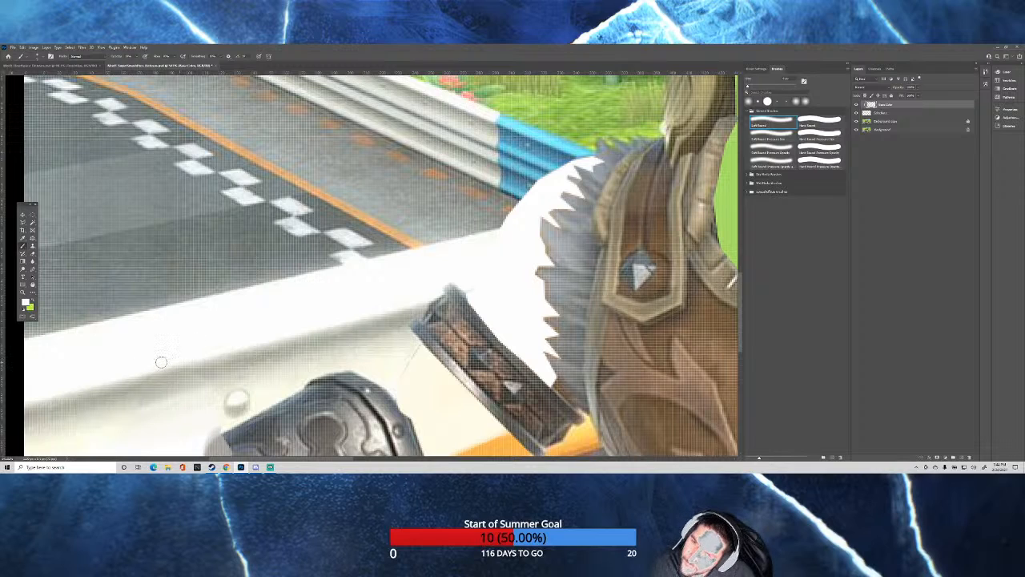
scroll(160, 362, "down", 5)
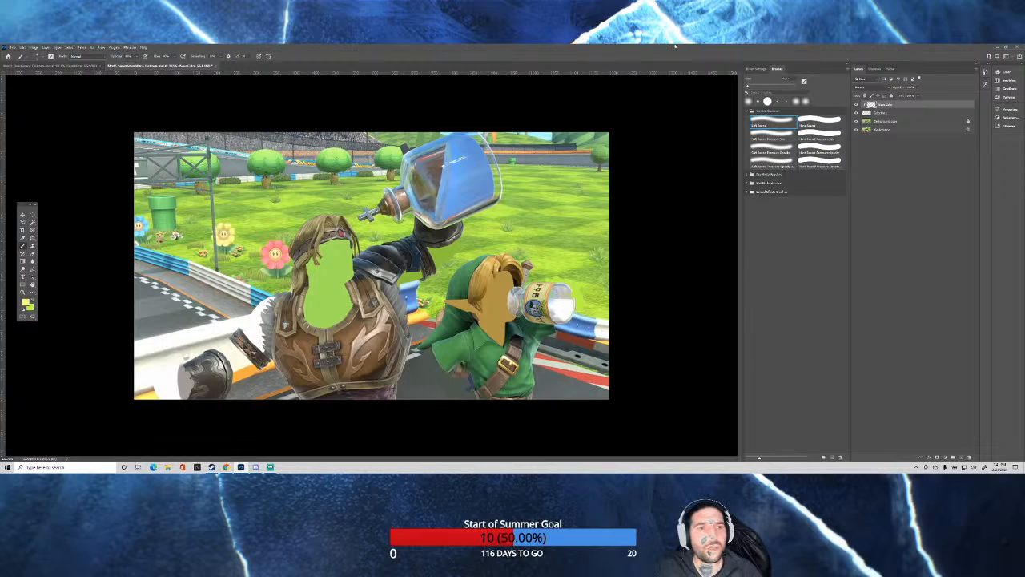
left_click(813, 122)
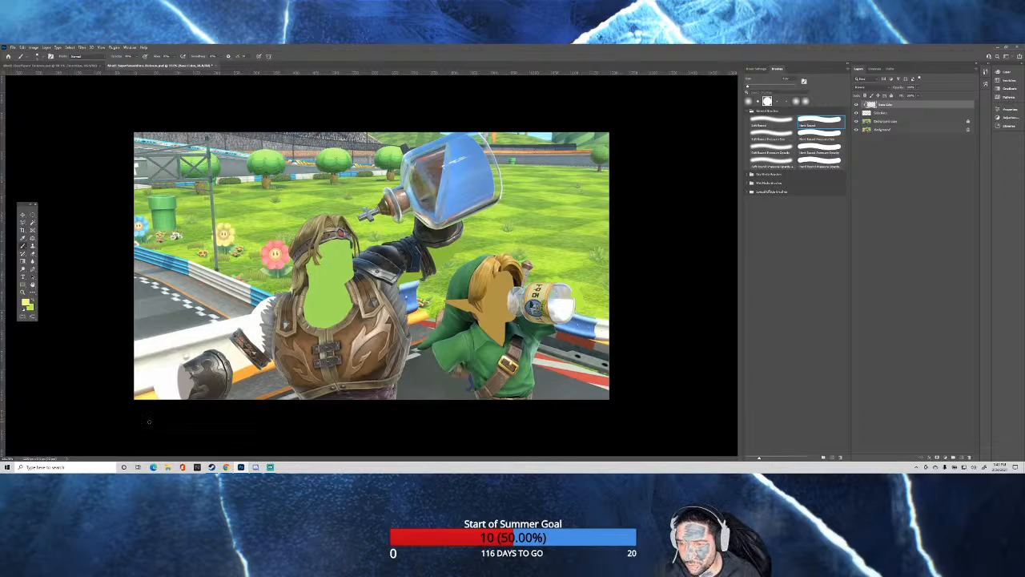
scroll(113, 428, "up", 12)
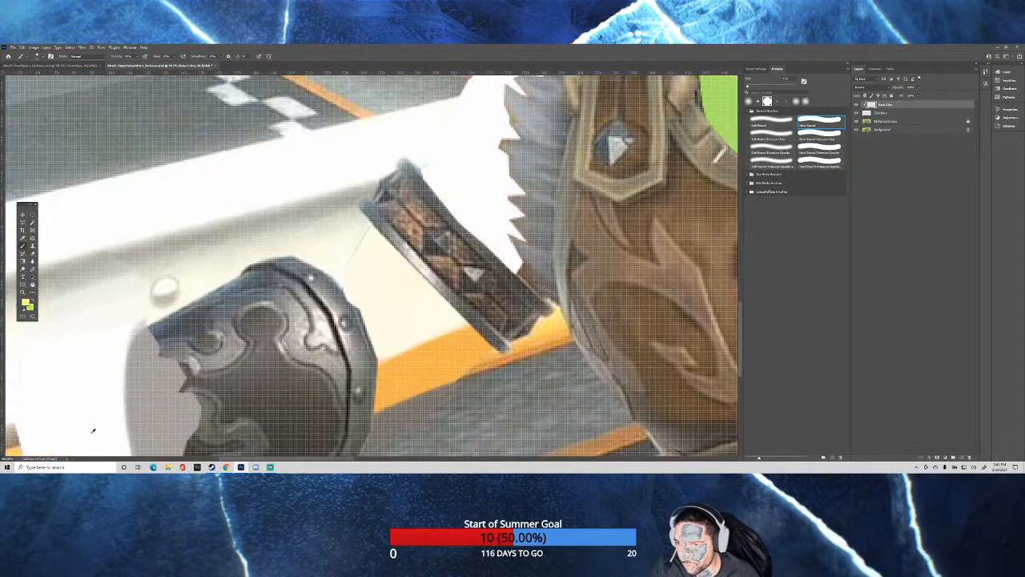
left_click_drag(263, 460, 233, 460)
scroll(190, 354, "down", 1)
scroll(189, 355, "down", 3)
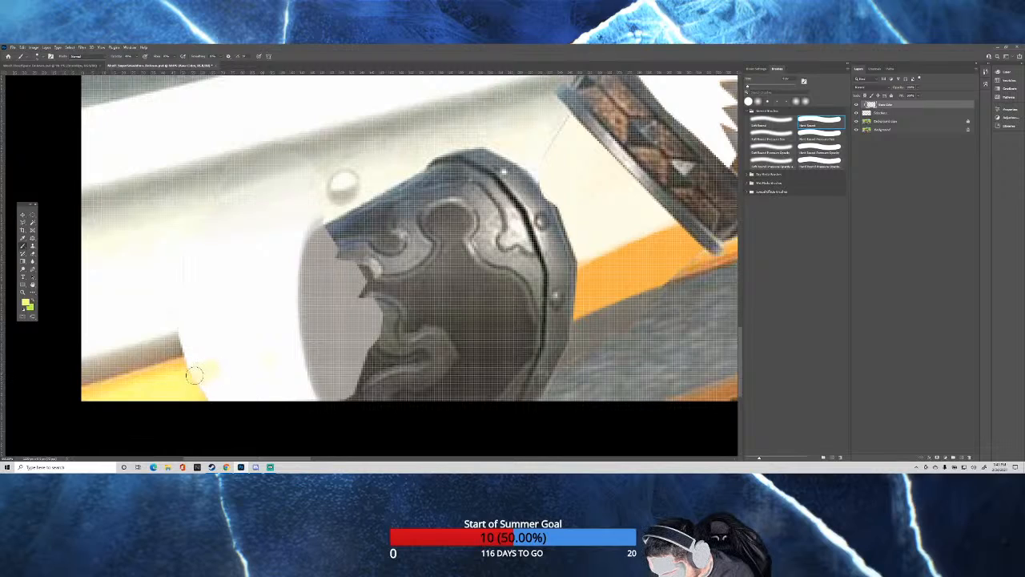
left_click_drag(241, 358, 291, 343)
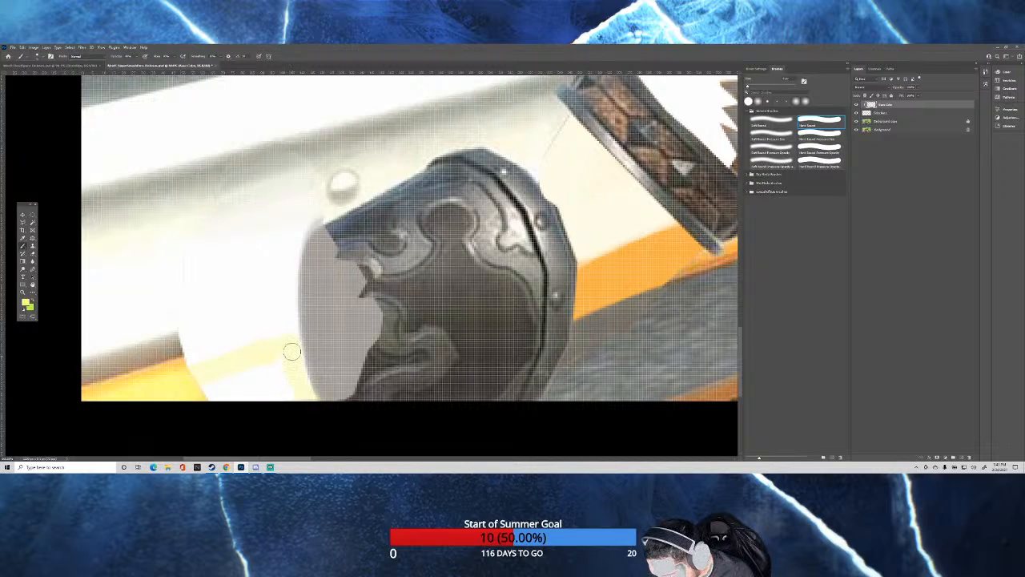
mouse_move(291, 343)
left_mouse_down()
mouse_move(297, 388)
mouse_move(205, 403)
left_mouse_up()
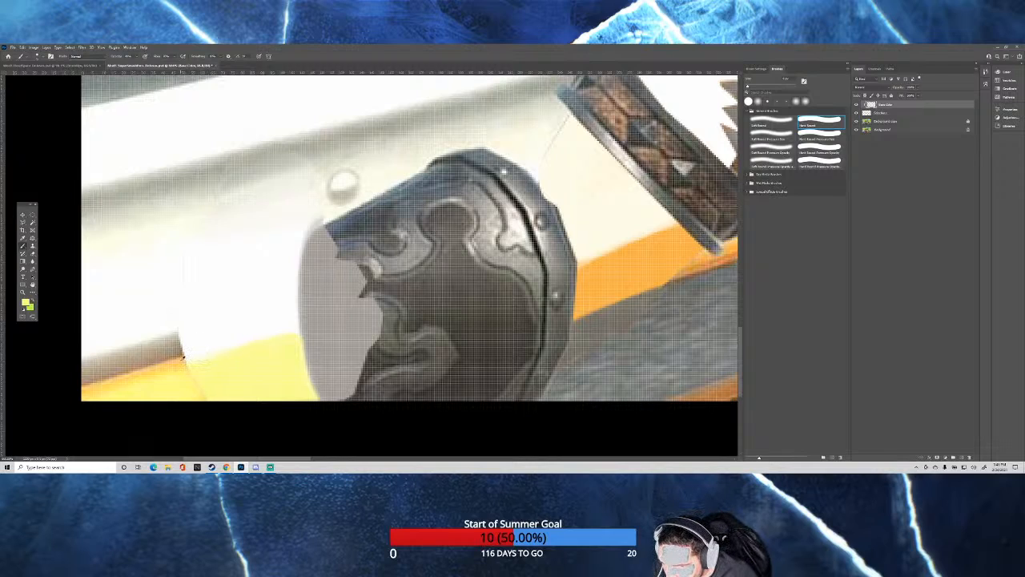
Sample the stripe's edge colours and paint an orange border and a thin dark line along the upper edge of the painted yellow stripe.
left_click(181, 359, "alt")
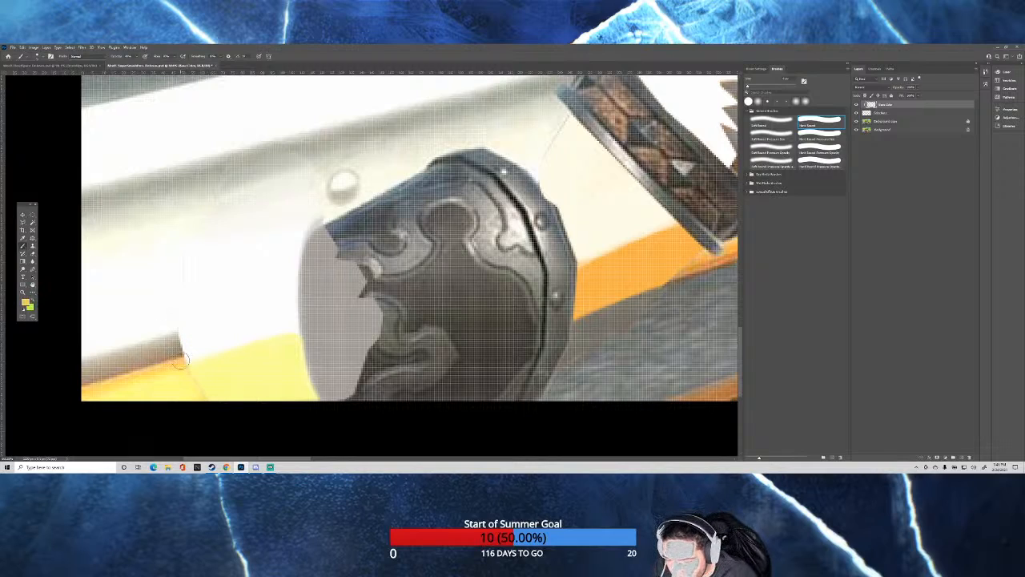
left_click_drag(181, 361, 177, 358)
left_click(178, 358, "alt")
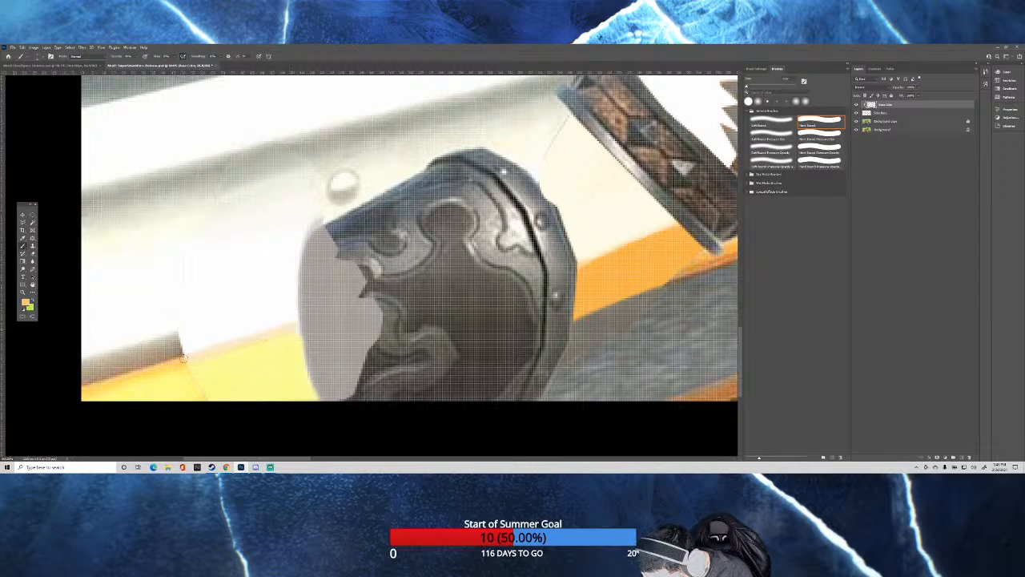
left_click(169, 365)
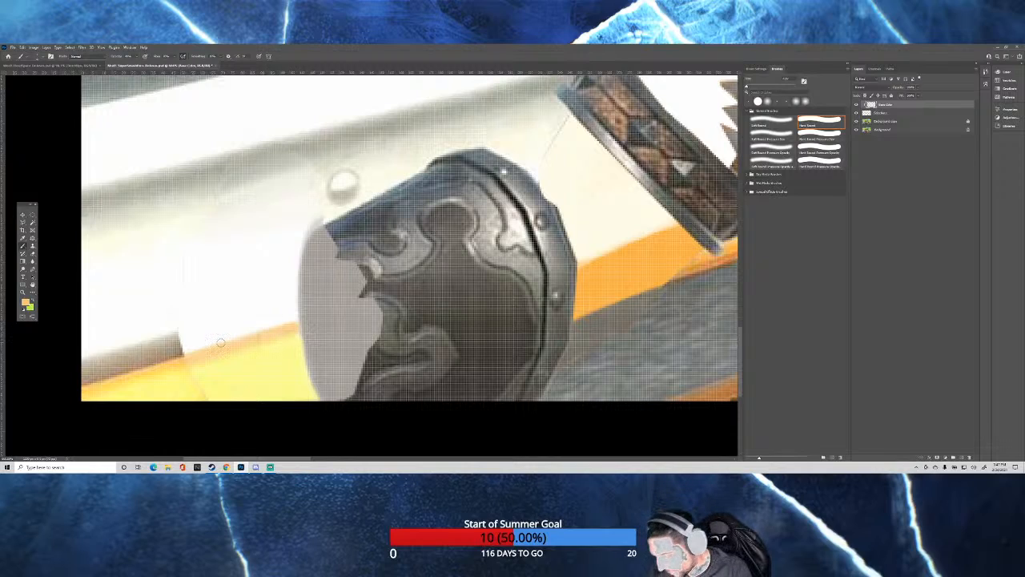
left_click(180, 354, "alt")
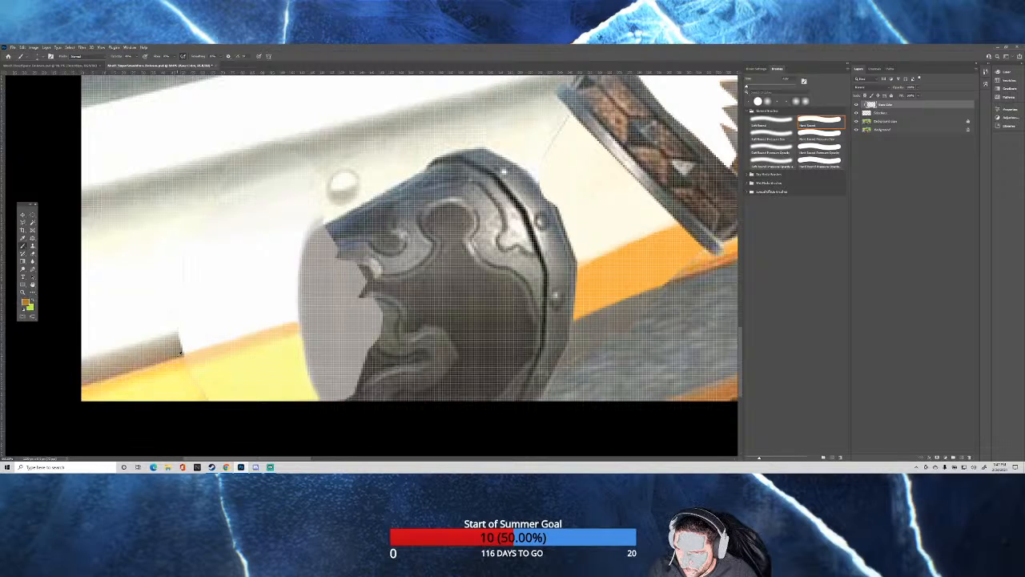
right_click(189, 353, "alt")
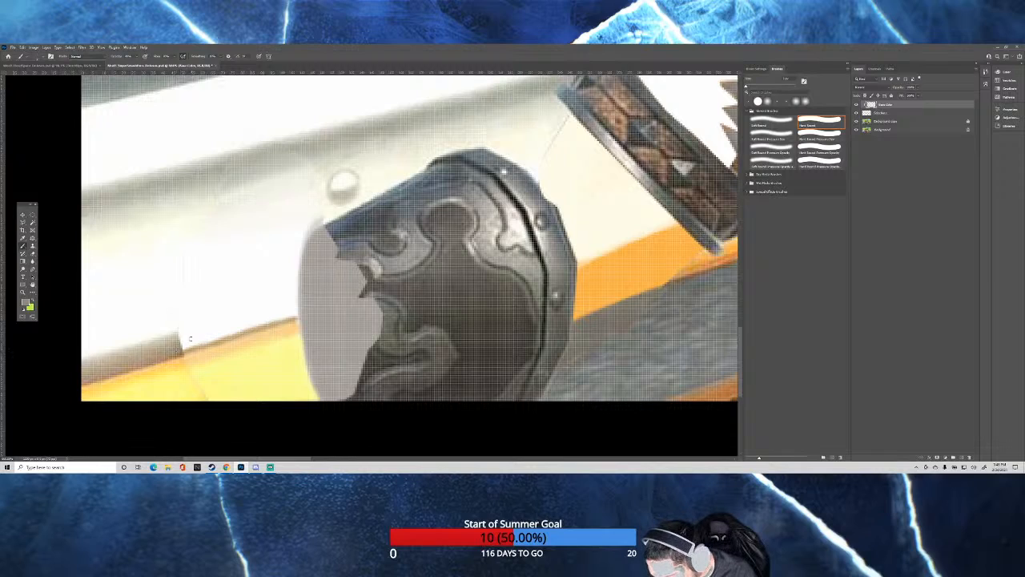
Paint the barrier's grey-brown shadow band above the yellow stripe, from the existing shadow up to the gauntlet opening.
left_click_drag(210, 329, 213, 332)
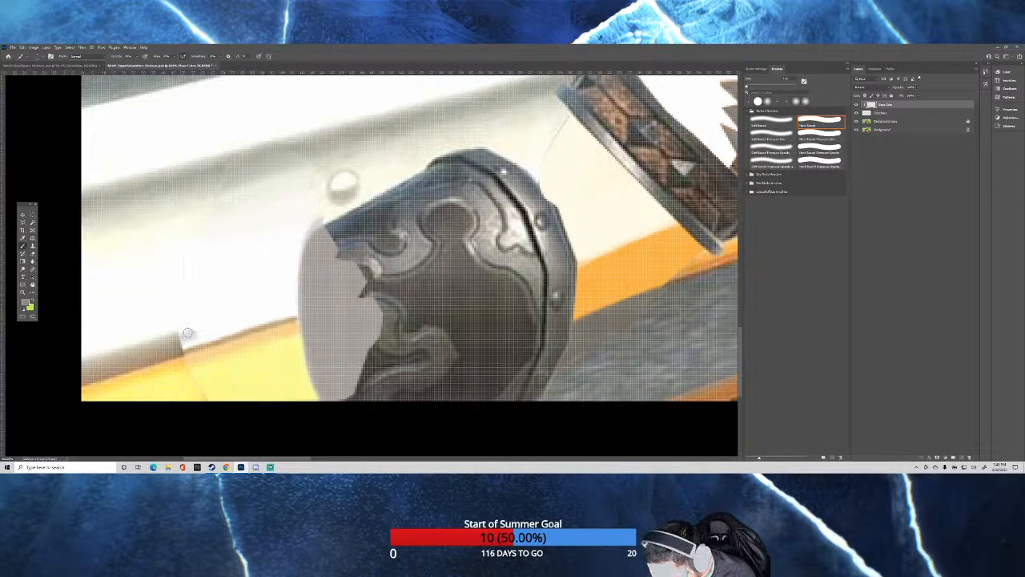
mouse_move(185, 334)
left_mouse_down()
mouse_move(210, 331)
mouse_move(189, 345)
mouse_move(294, 310)
mouse_move(178, 338)
mouse_move(286, 303)
mouse_move(293, 314)
left_mouse_up()
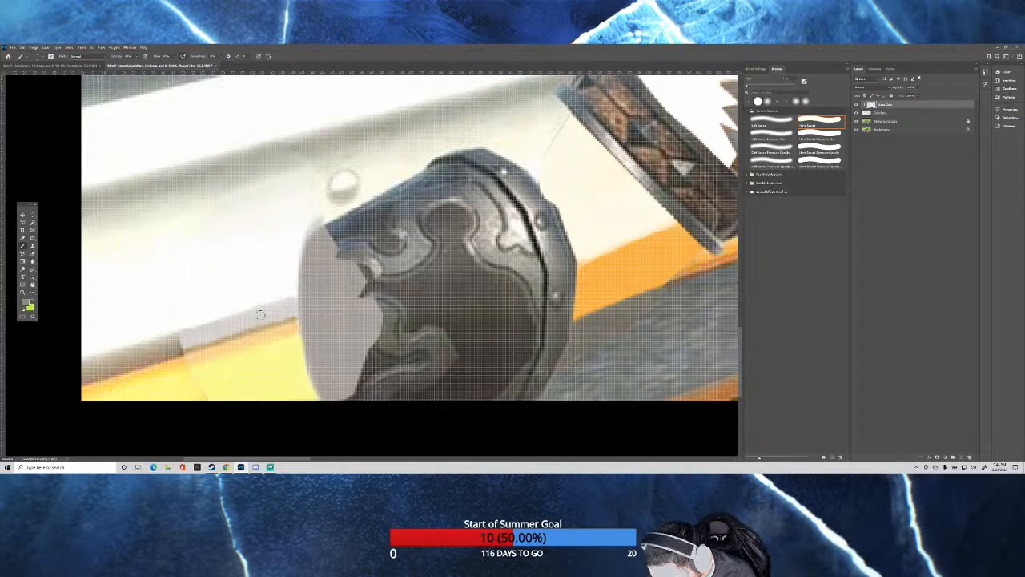
mouse_move(255, 318)
left_mouse_down()
mouse_move(193, 330)
mouse_move(276, 302)
mouse_move(178, 343)
mouse_move(247, 321)
mouse_move(201, 341)
left_mouse_up()
mouse_move(267, 314)
left_mouse_down()
mouse_move(294, 293)
mouse_move(295, 311)
mouse_move(192, 339)
mouse_move(196, 329)
mouse_move(257, 310)
mouse_move(188, 341)
mouse_move(268, 313)
mouse_move(186, 339)
left_mouse_up()
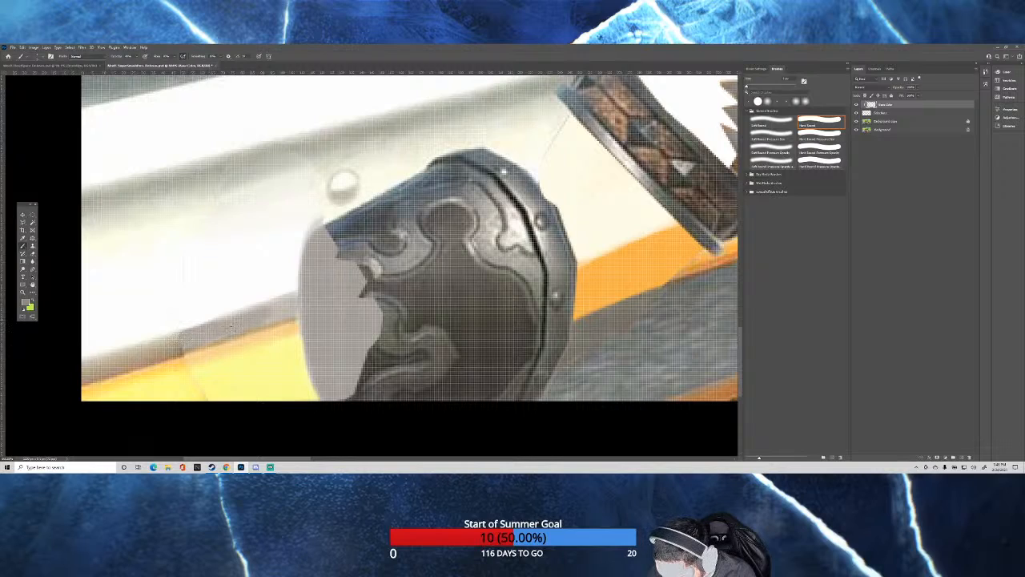
mouse_move(274, 313)
left_mouse_down()
mouse_move(294, 308)
mouse_move(265, 310)
mouse_move(276, 302)
mouse_move(205, 327)
left_mouse_up()
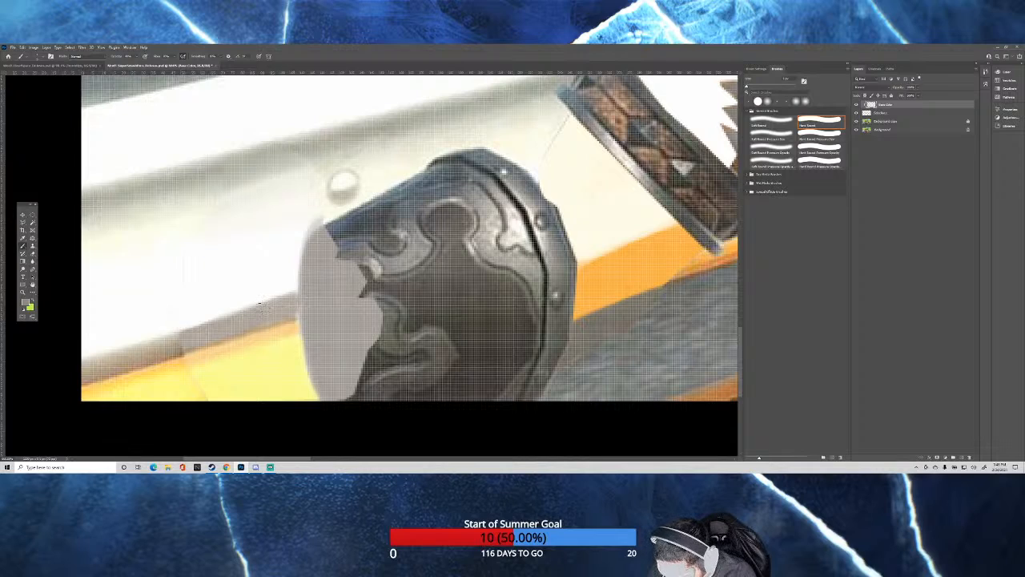
left_click_drag(260, 304, 182, 342)
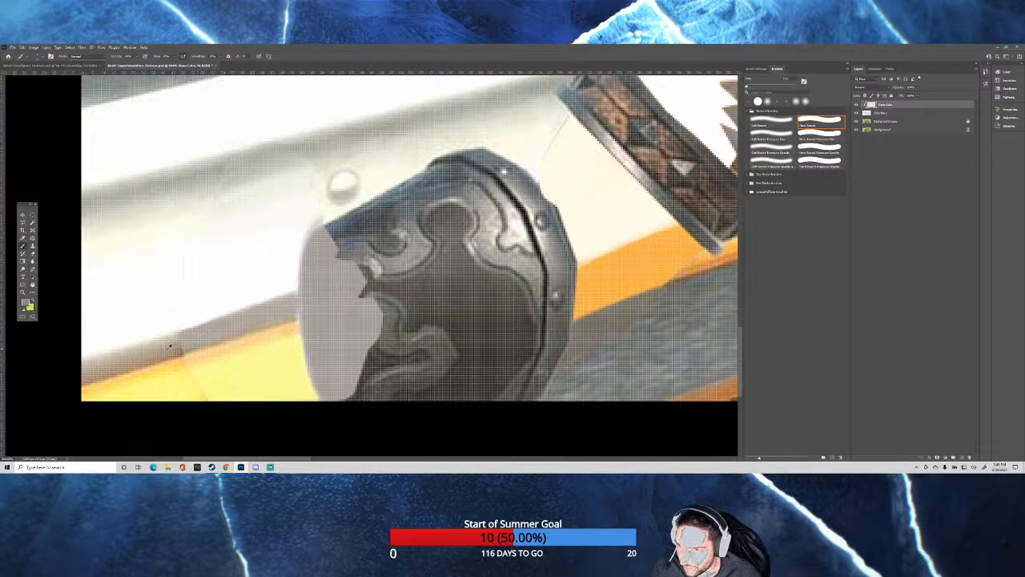
left_click(166, 343, "alt")
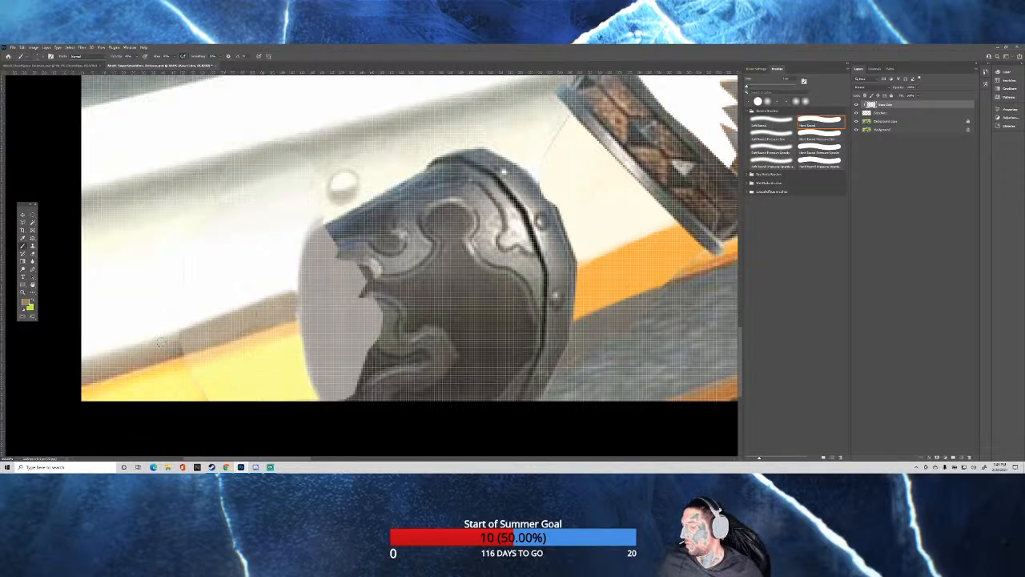
Switch to the Soft Round brush, enlarge it and shade the painted yellow stripe beside the gauntlet with sampled orange.
scroll(334, 297, "down", 10)
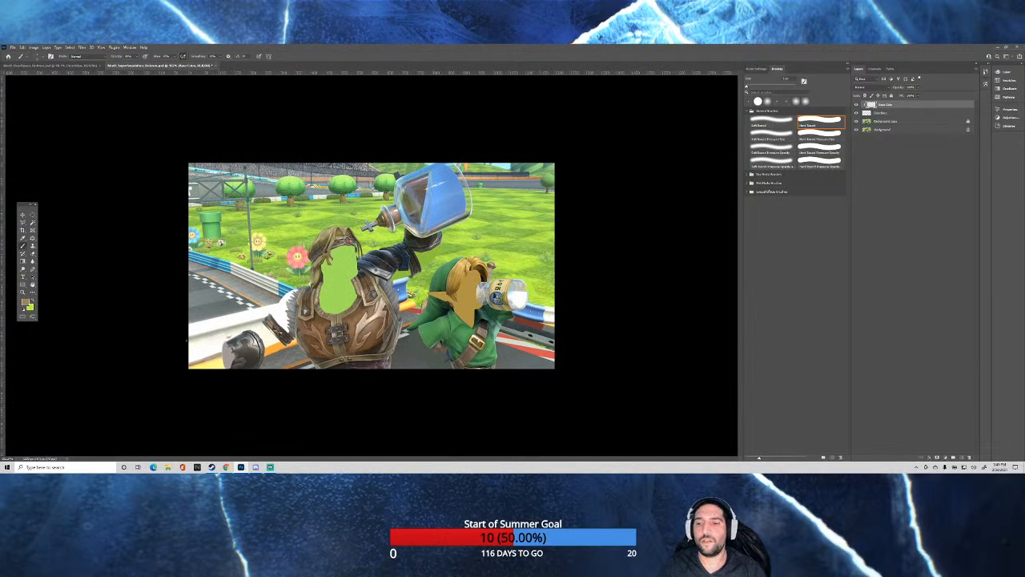
scroll(193, 361, "up", 5)
scroll(156, 390, "down", 3)
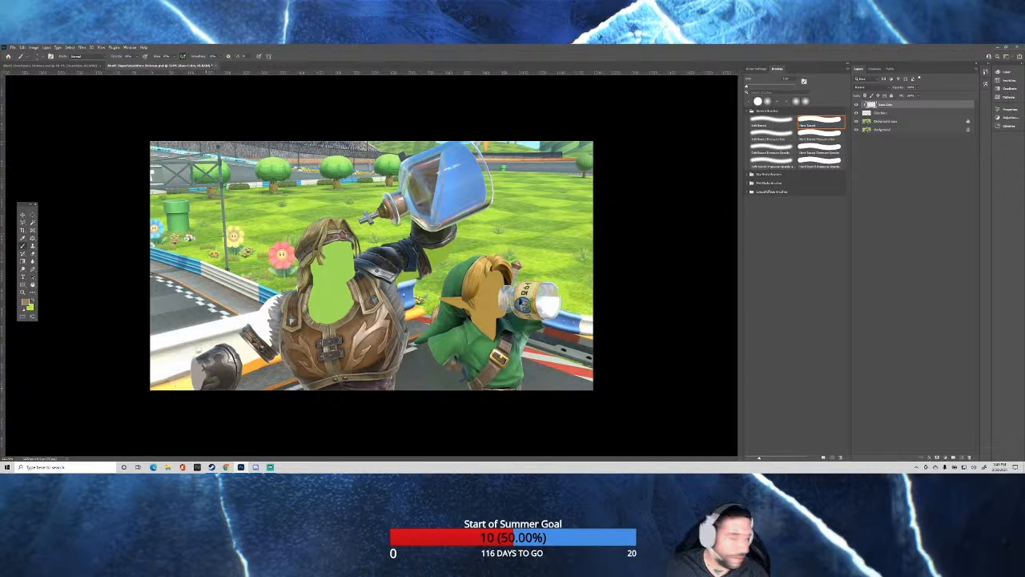
scroll(168, 381, "up", 3)
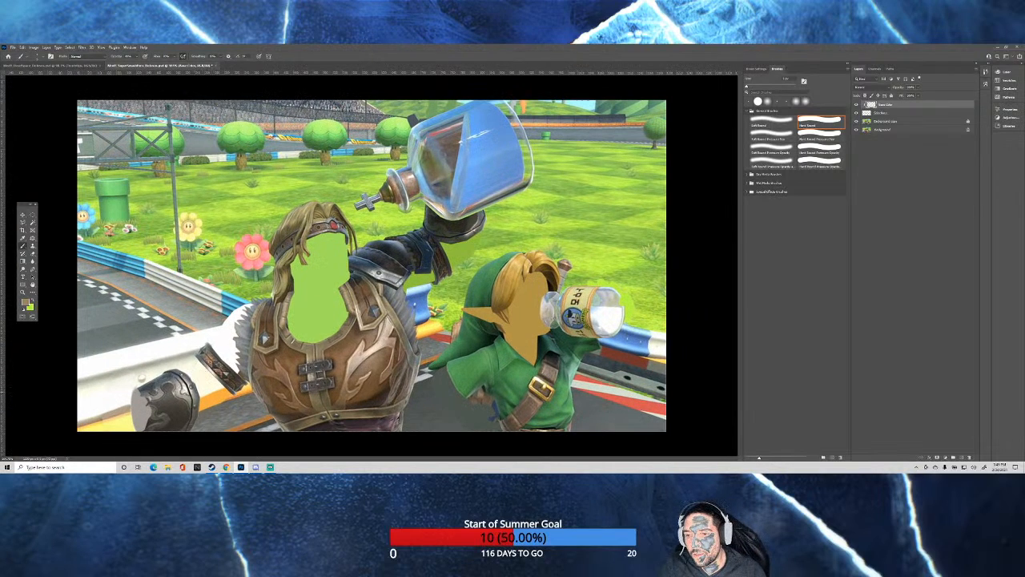
scroll(149, 390, "down", 2)
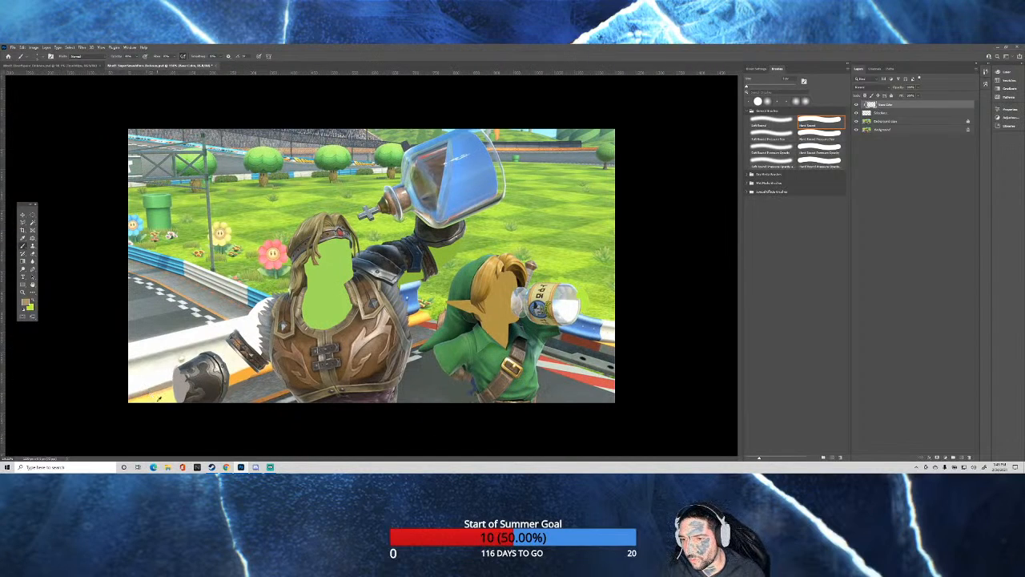
scroll(158, 398, "up", 5)
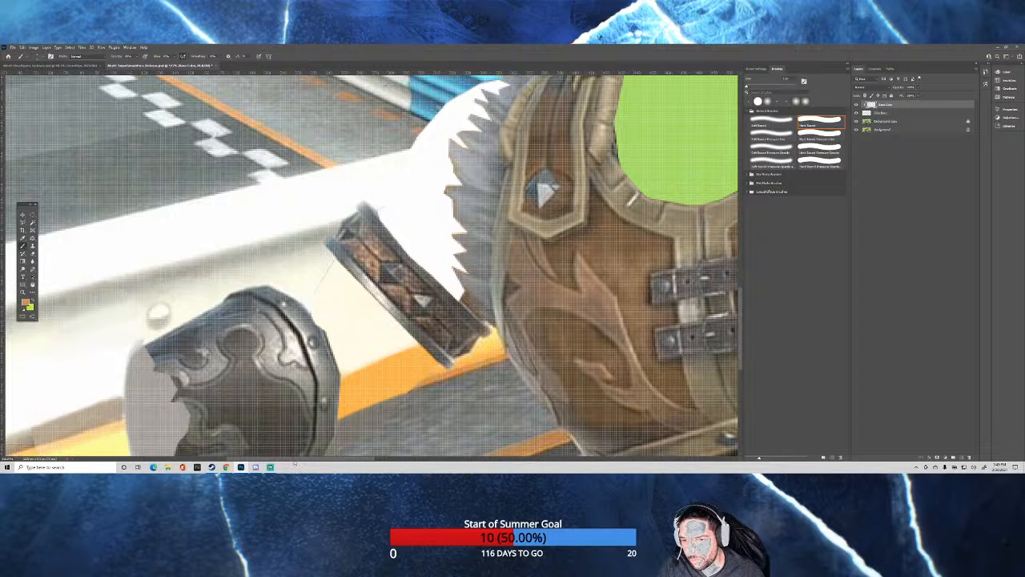
left_click_drag(294, 459, 261, 458)
scroll(248, 386, "down", 3)
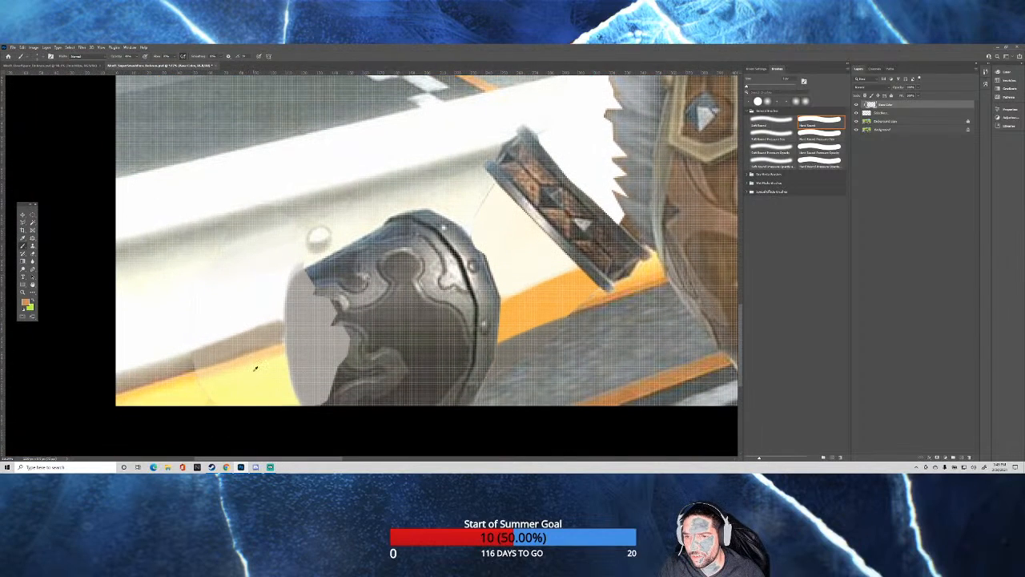
scroll(255, 368, "down", 1)
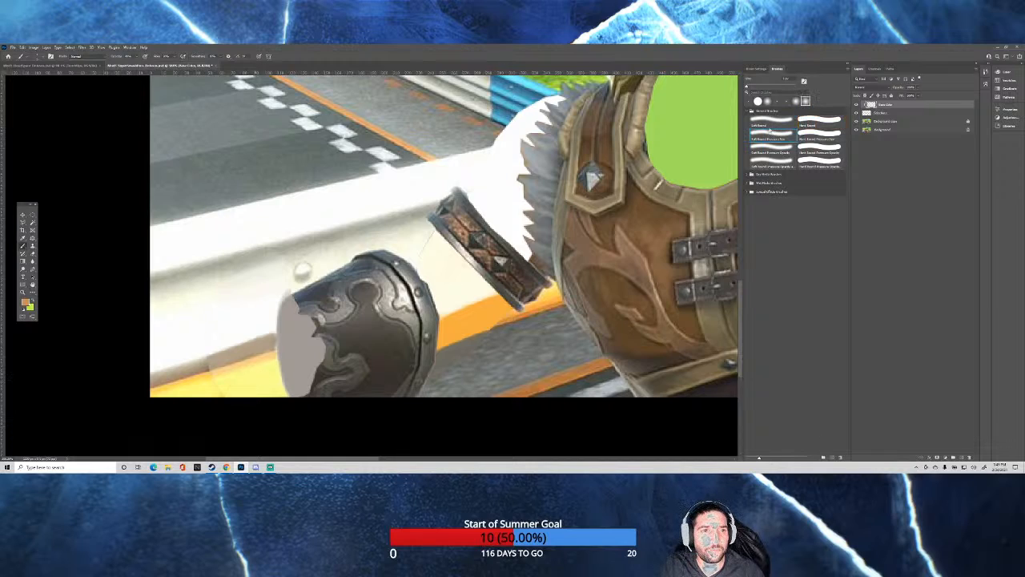
left_click(772, 120)
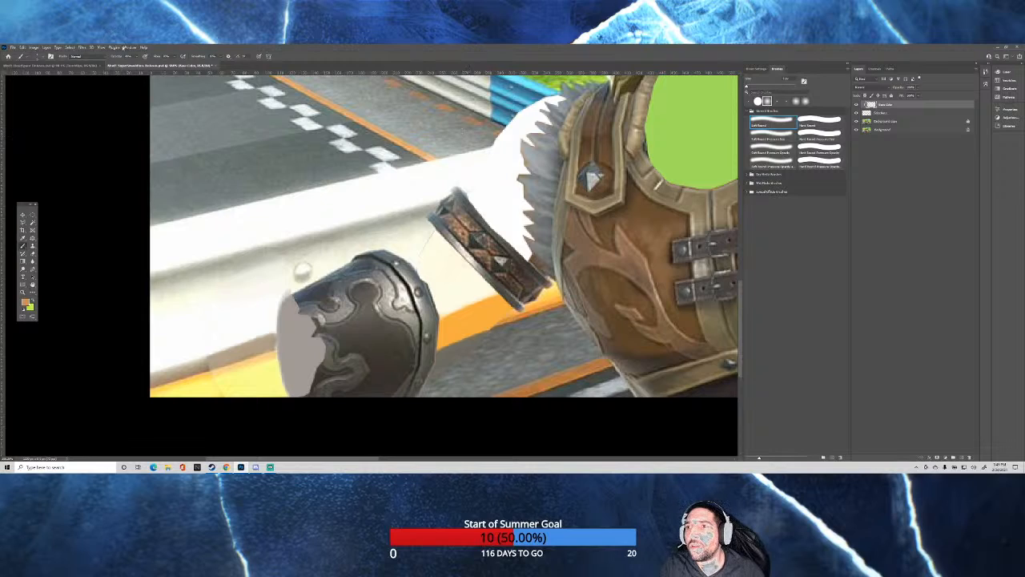
left_click_drag(254, 385, 264, 385)
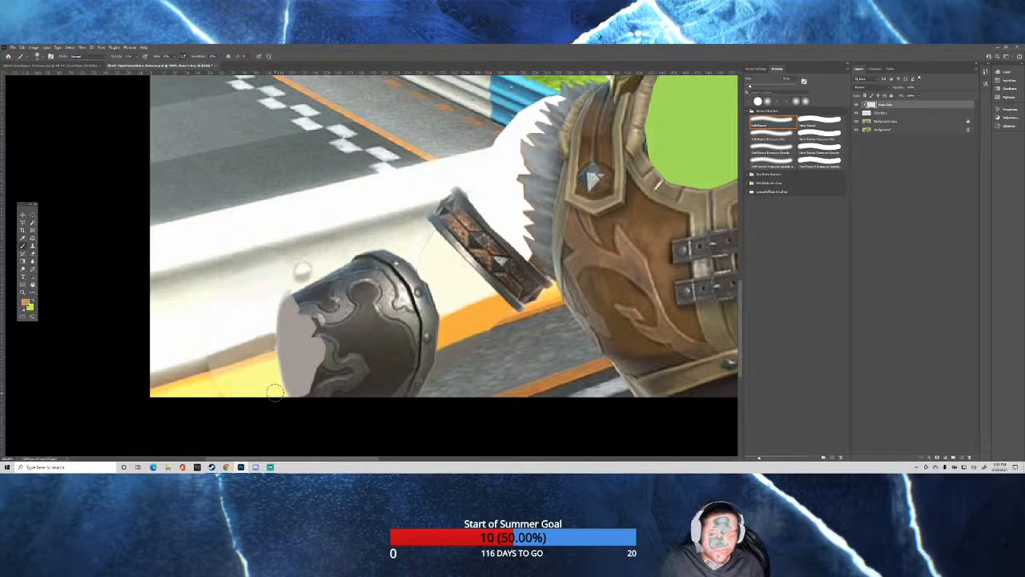
key("bracketright")
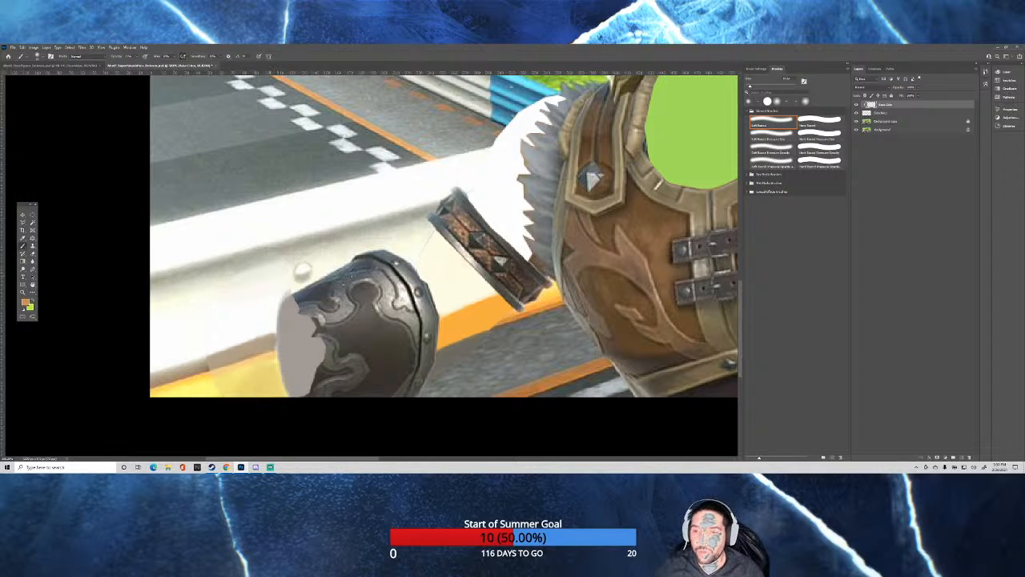
Soften the border between the yellow stripe and the shadow band beside the gauntlet with sampled orange-brown.
scroll(314, 313, "down", 10)
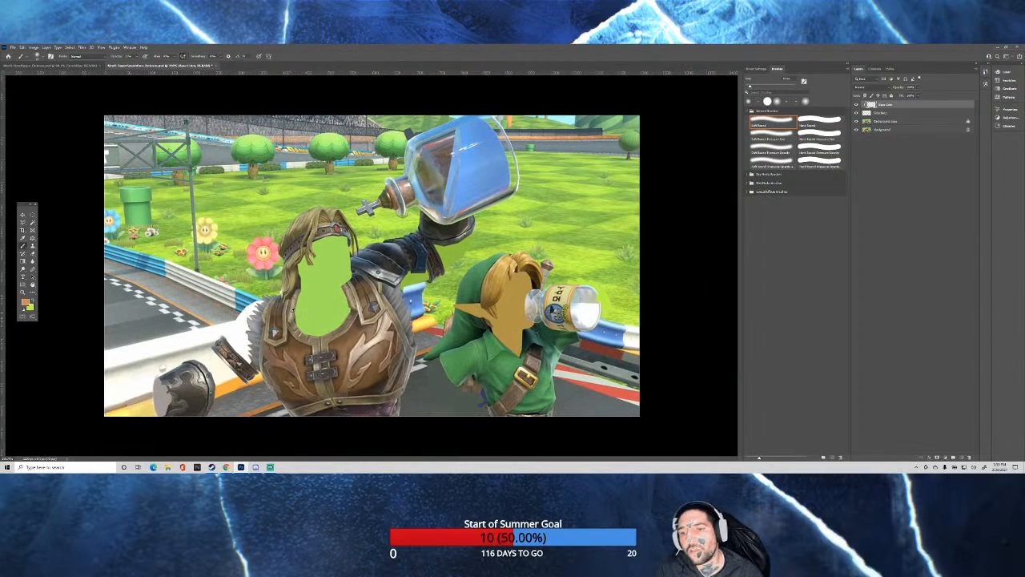
scroll(314, 313, "up", 1)
scroll(59, 410, "up", 8)
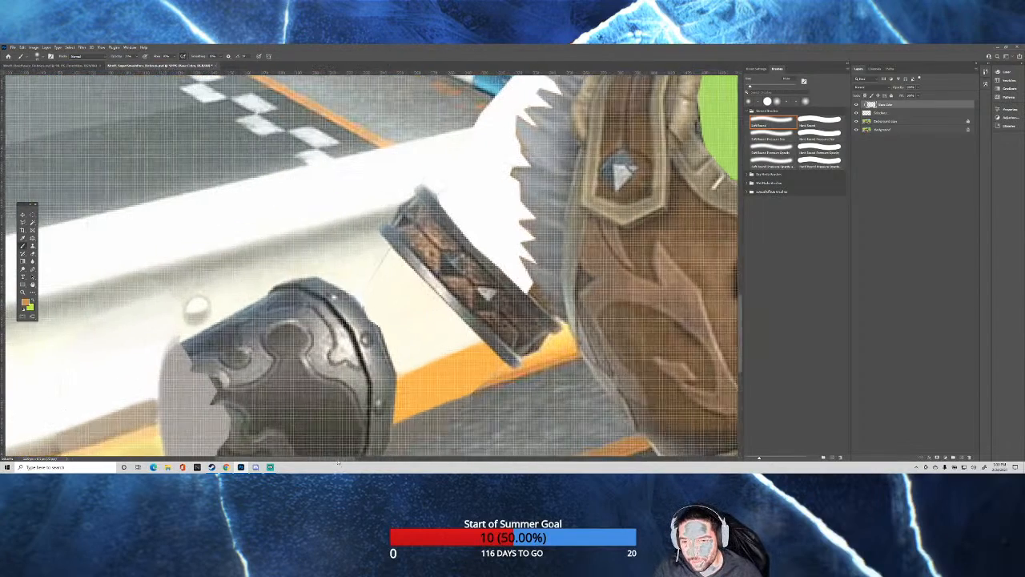
left_click_drag(352, 458, 308, 458)
scroll(310, 390, "down", 1)
scroll(310, 389, "down", 1)
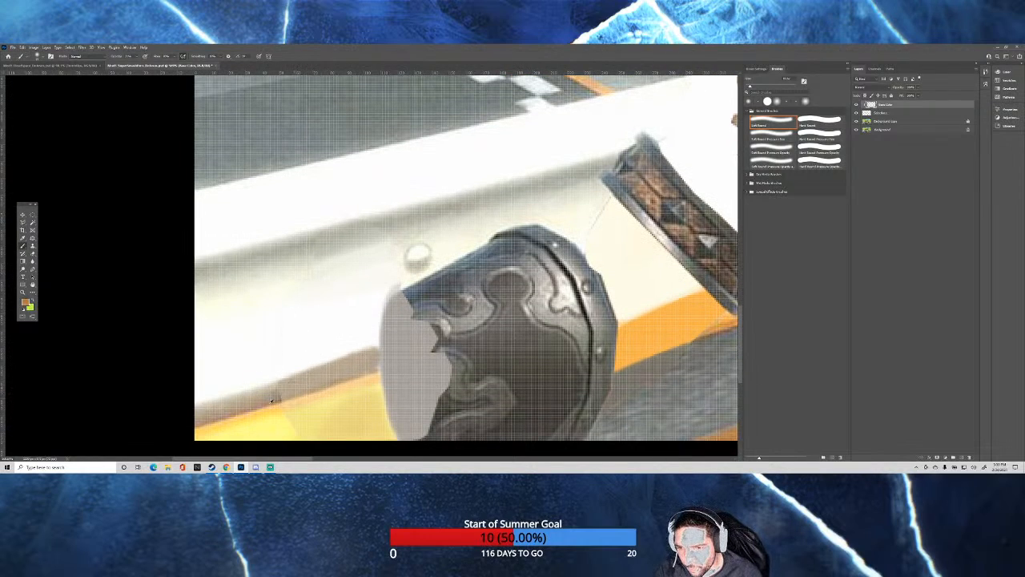
left_click_drag(377, 367, 363, 374)
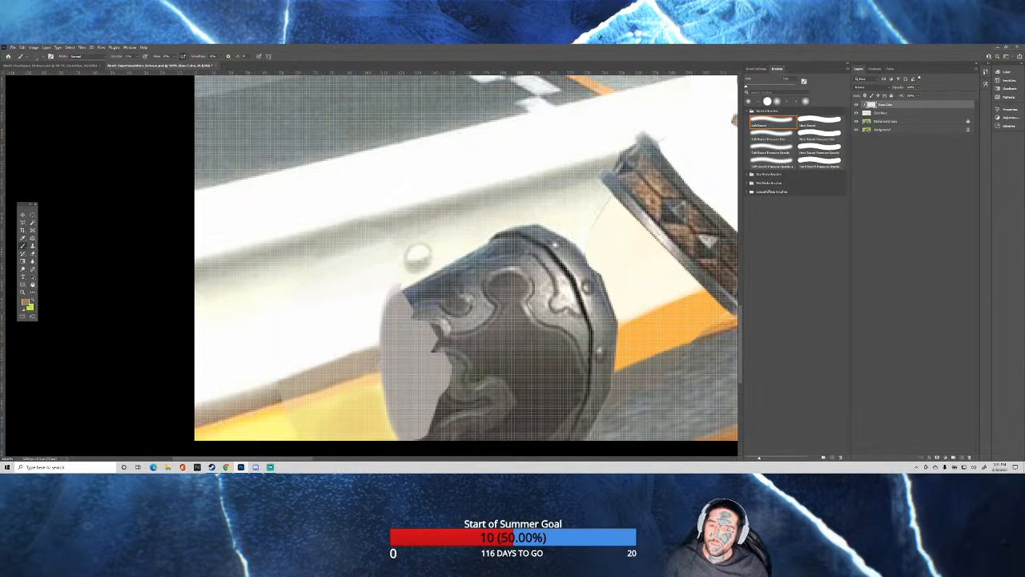
key("ctrl+0")
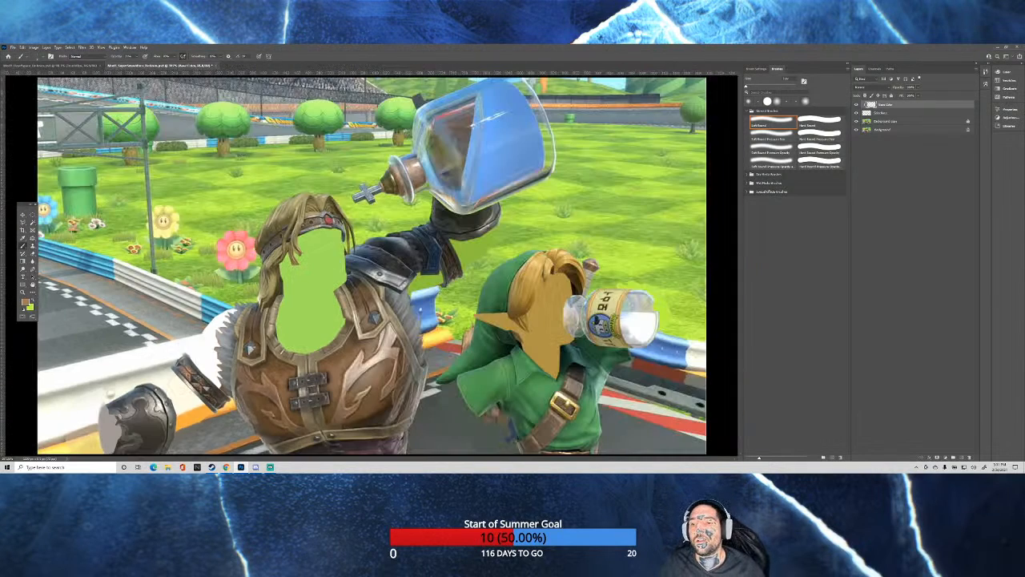
scroll(112, 288, "up", 1)
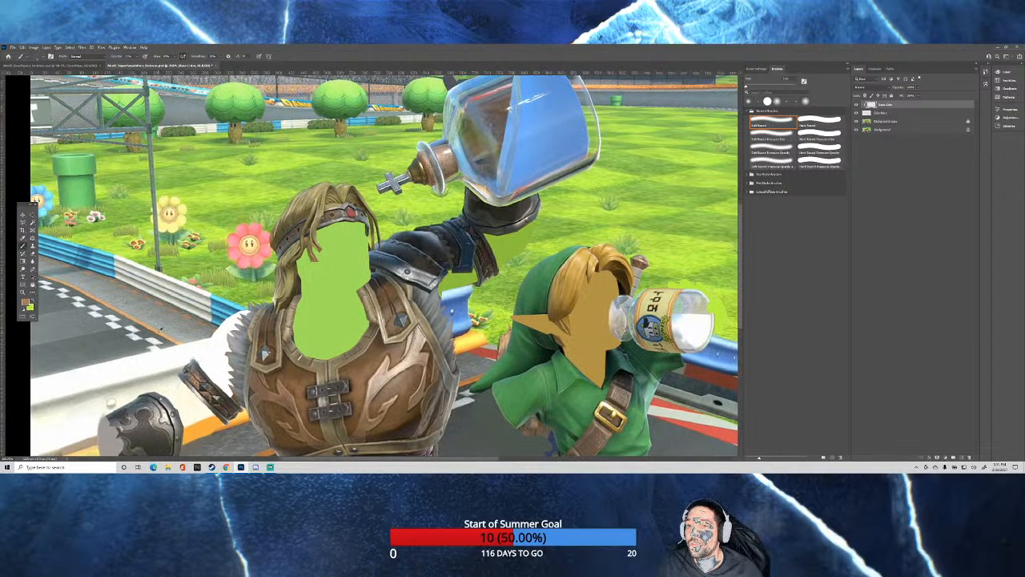
scroll(175, 320, "up", 1)
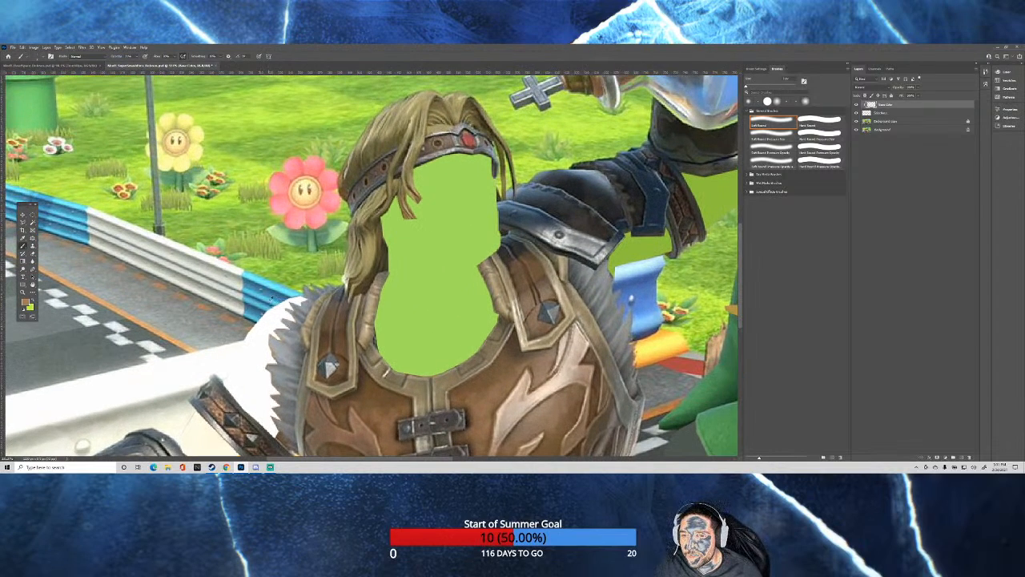
Sample the barrier's light blue and paint it with the Hard Round brush over the white gap beside the fur shoulder trim.
left_click(270, 298, "alt")
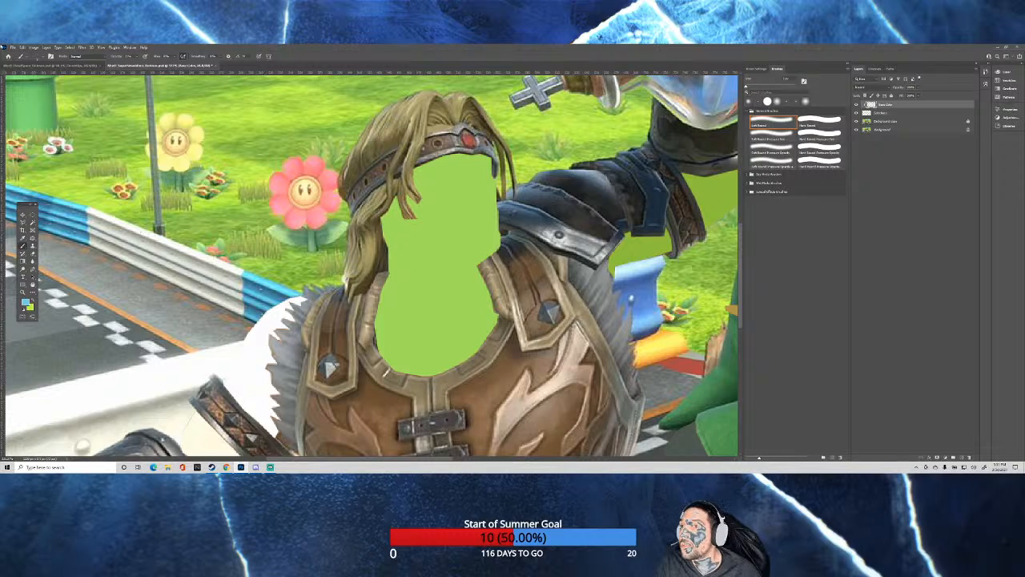
left_click_drag(249, 321, 255, 324)
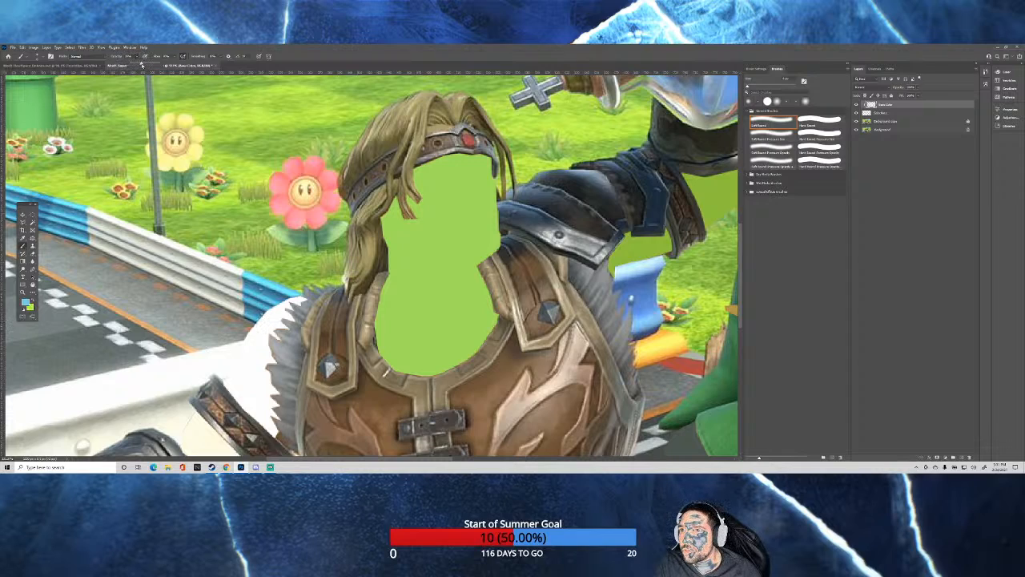
key("period")
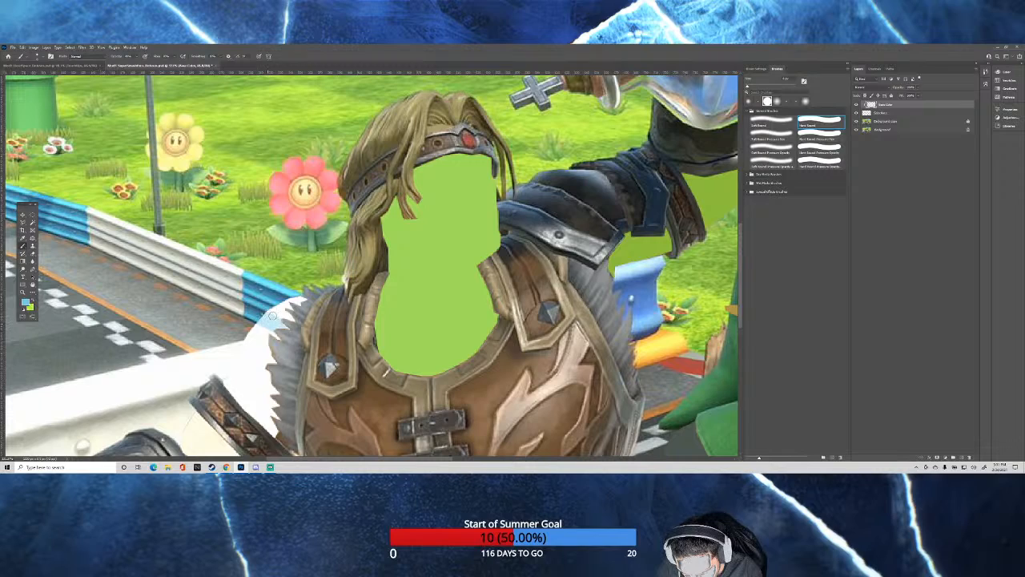
mouse_move(273, 316)
left_mouse_down()
mouse_move(302, 300)
mouse_move(276, 310)
mouse_move(287, 327)
mouse_move(261, 319)
left_mouse_up()
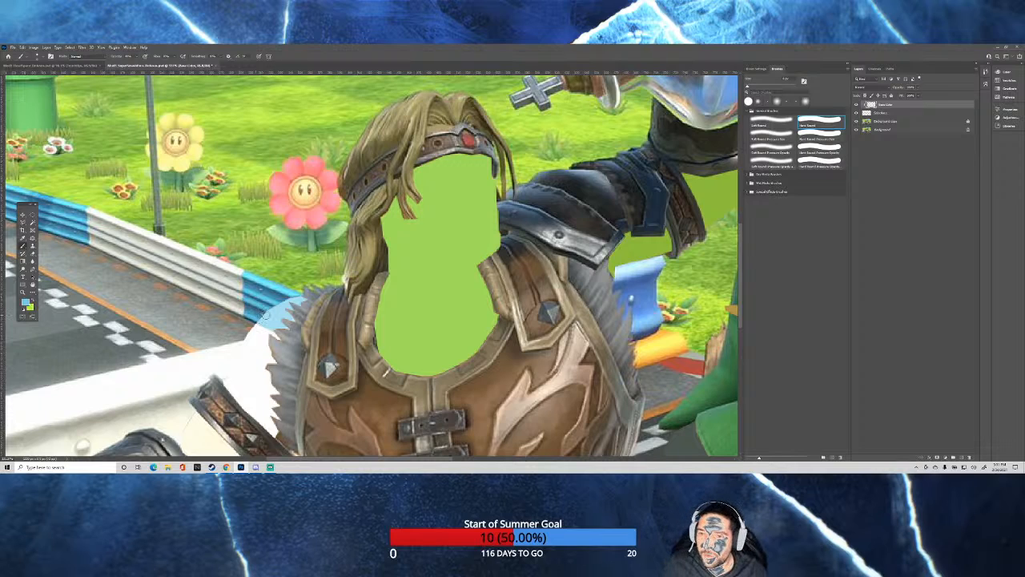
Sample the barrier's darker blue and continue its shaded stripes across the light blue patch up to the fur trim.
scroll(279, 336, "up", 2)
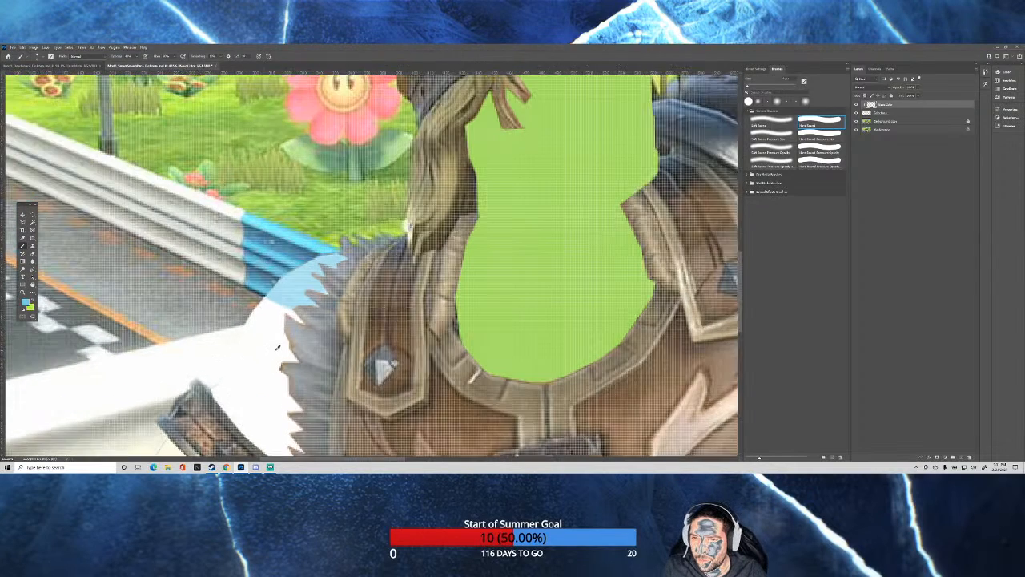
scroll(278, 335, "up", 1)
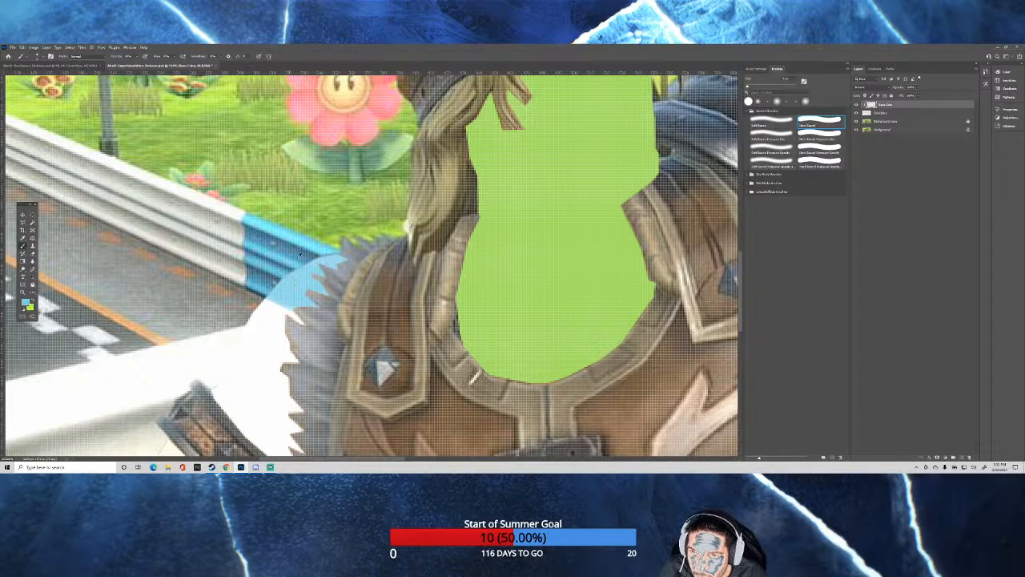
left_click(298, 255, "alt")
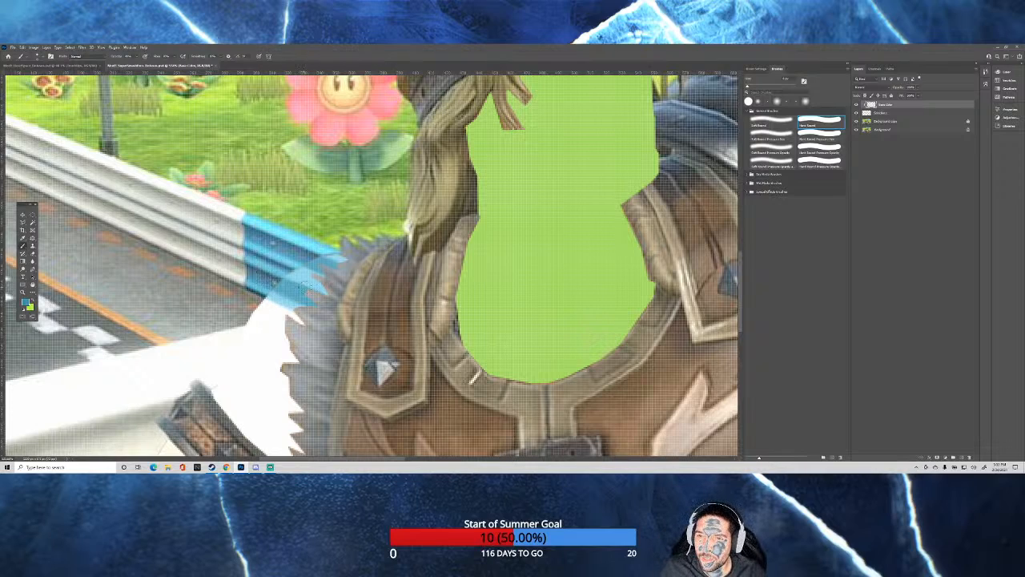
right_click(303, 289, "alt")
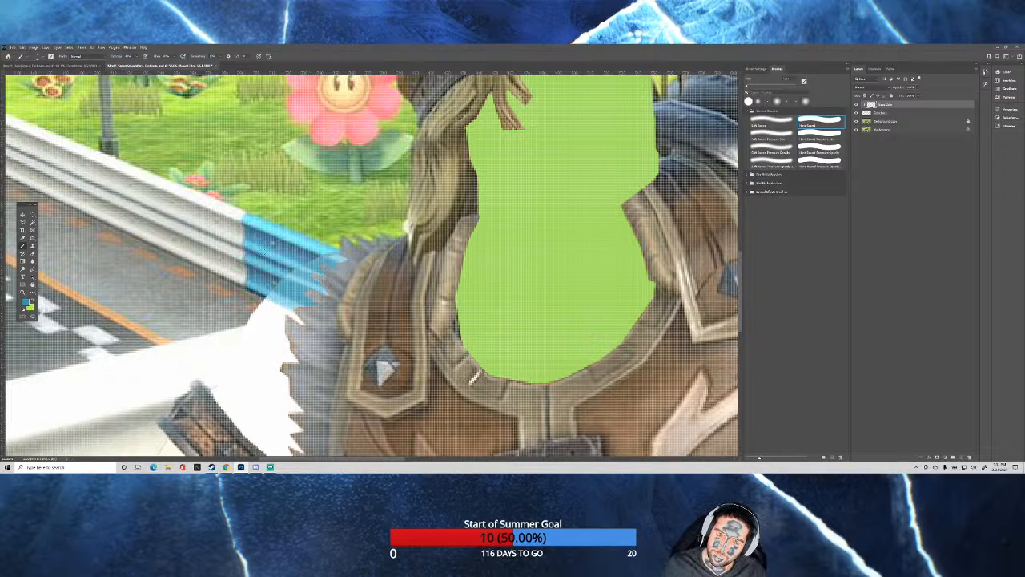
Sample the asphalt grey and fill the white gap between the blue barrier and the white barrier's upper edge.
left_click_drag(213, 301, 229, 305)
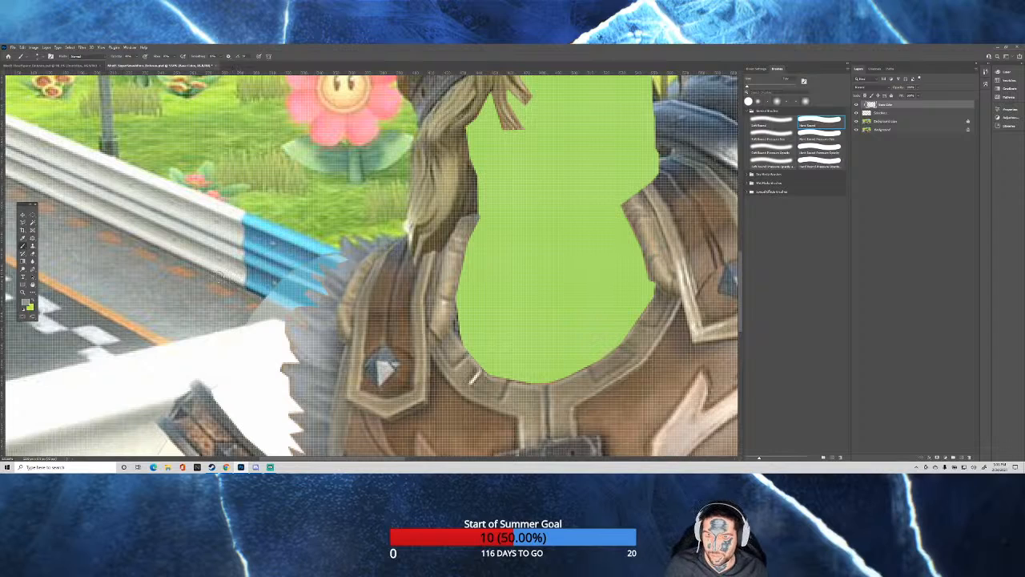
scroll(161, 264, "down", 6)
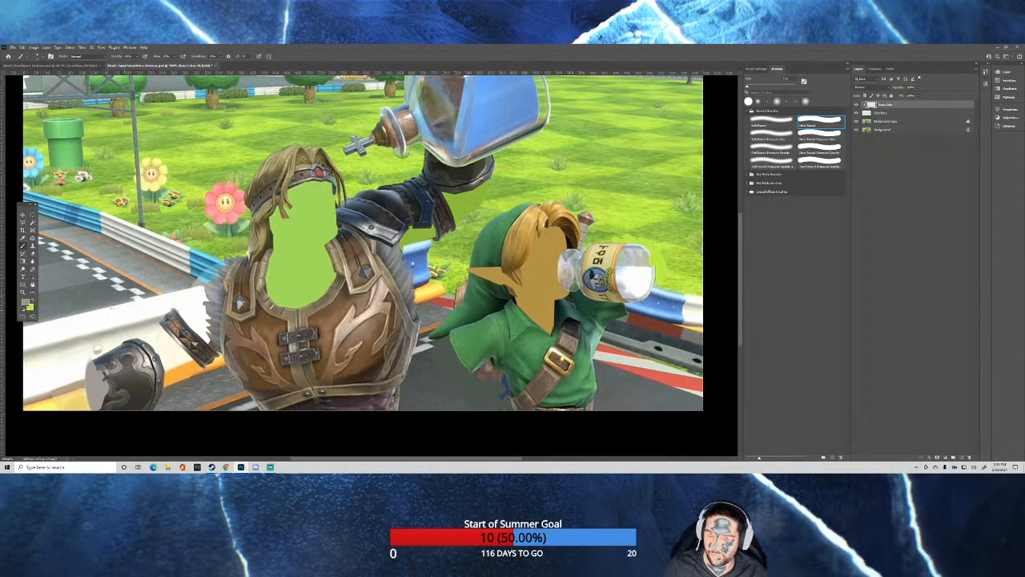
scroll(186, 286, "up", 5)
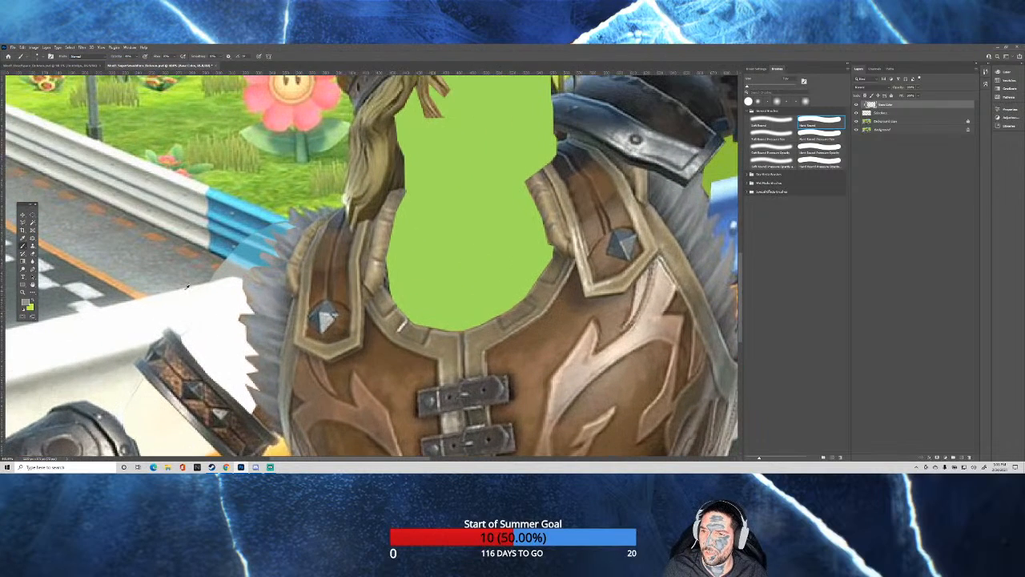
scroll(164, 267, "up", 2)
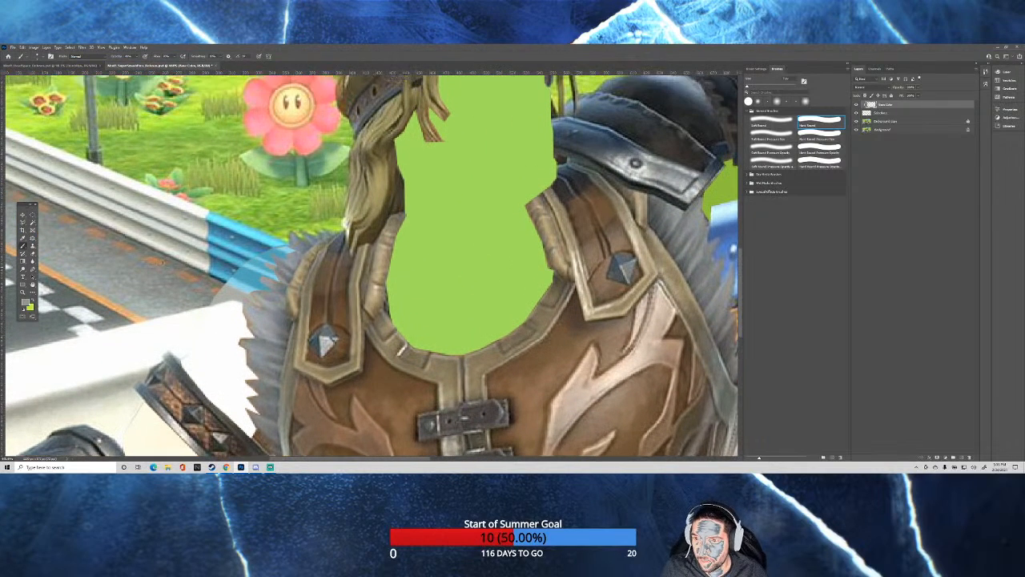
Sample the orange-brown road markings and add matching marks to the painted asphalt patch beside the fur trim.
scroll(211, 292, "up", 4)
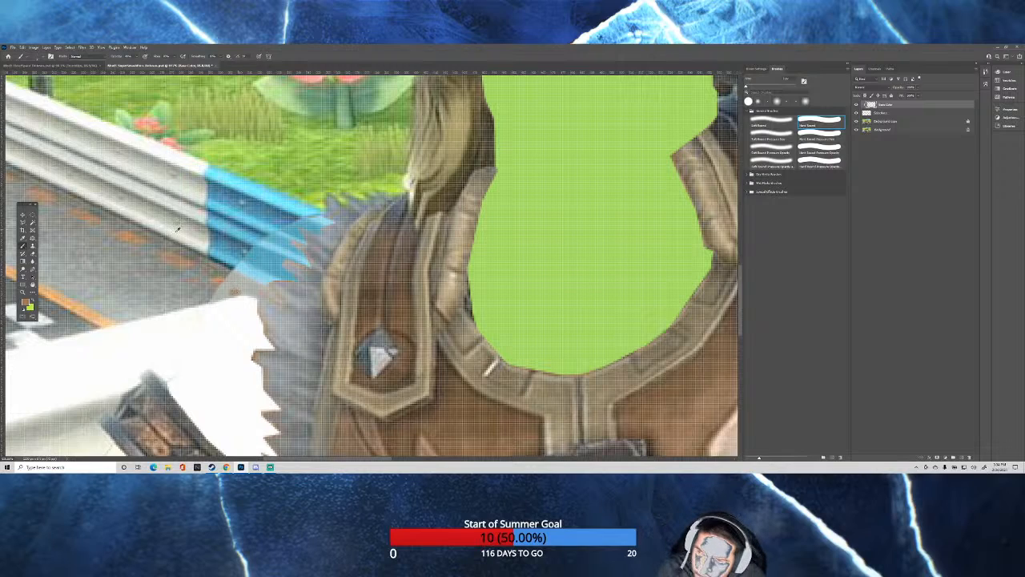
left_click(216, 279, "alt")
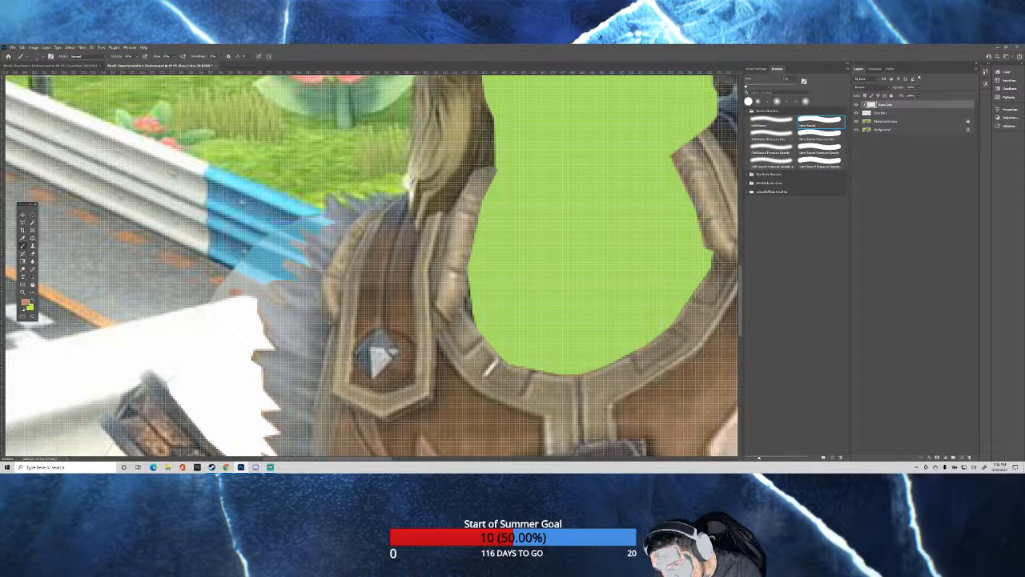
scroll(206, 277, "down", 10)
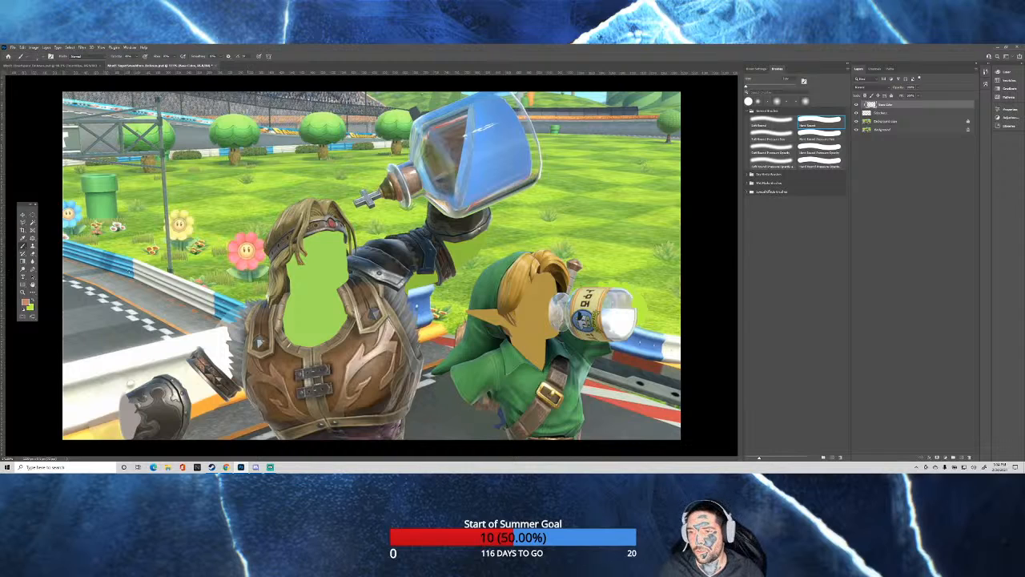
Sample the white barrier's grey shadow, enlarge the brush and paint the shadow band between the arm cuff and the fur trim.
scroll(147, 361, "up", 8)
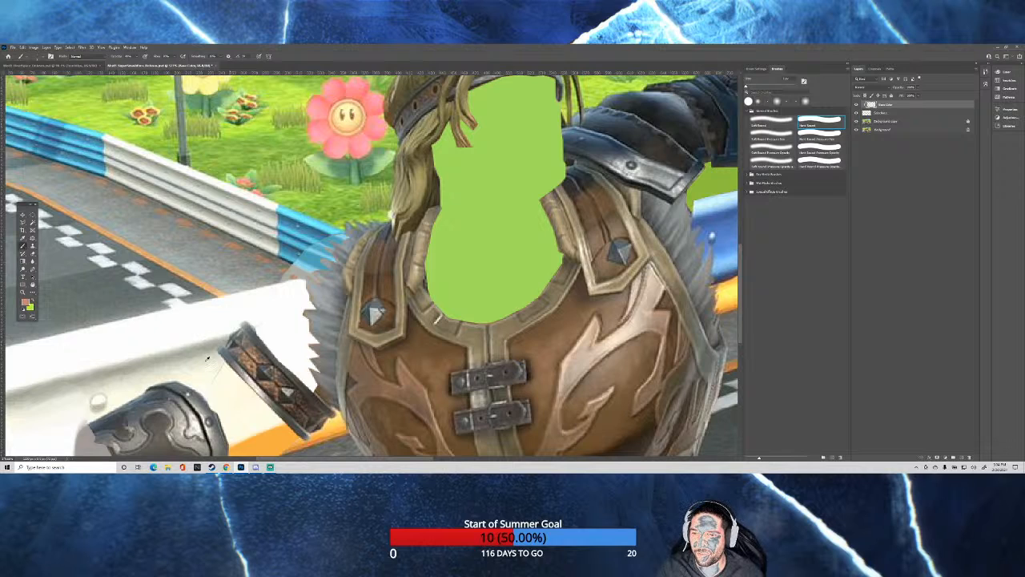
scroll(207, 358, "up", 5)
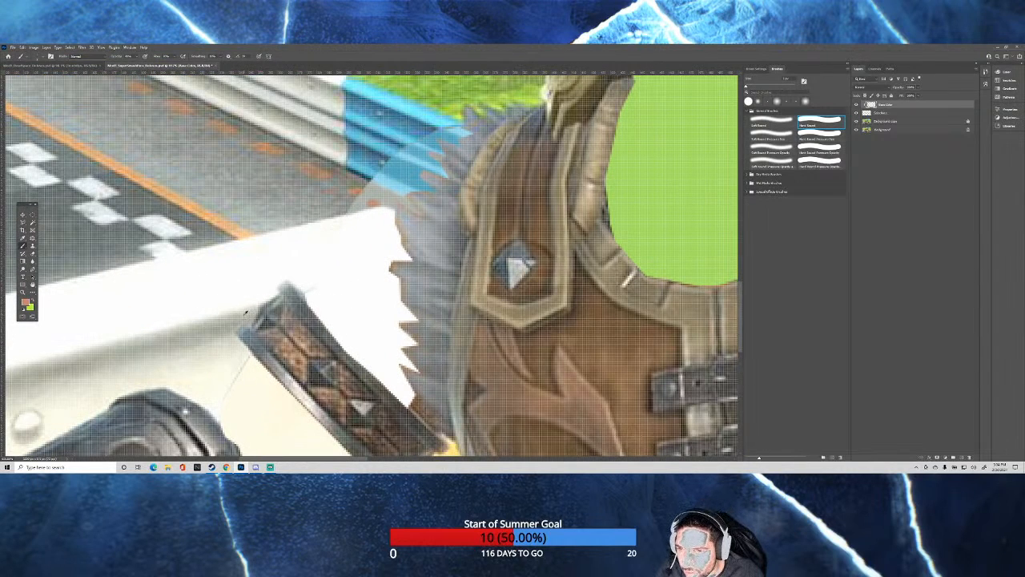
key("x")
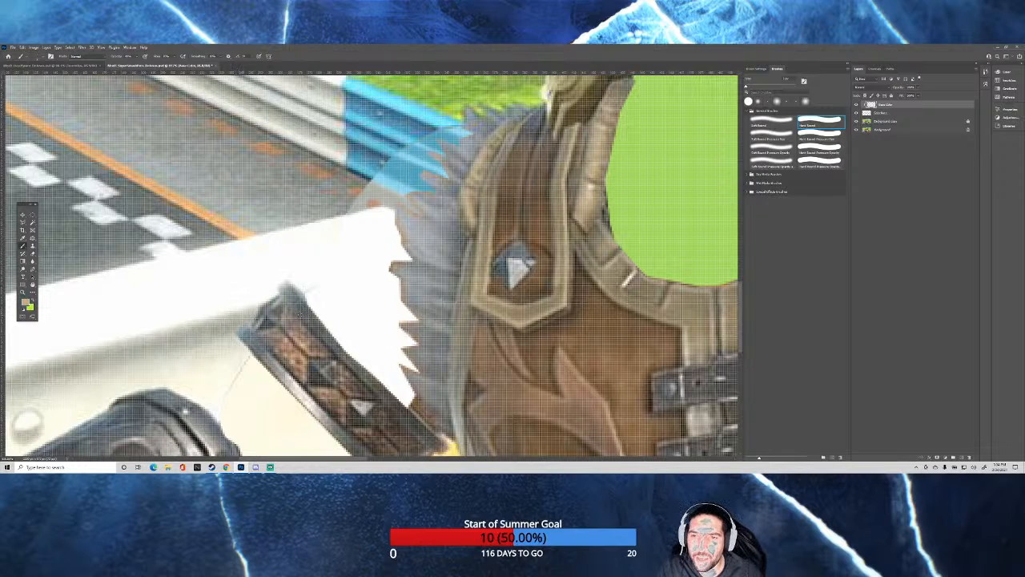
right_click(313, 311, "alt")
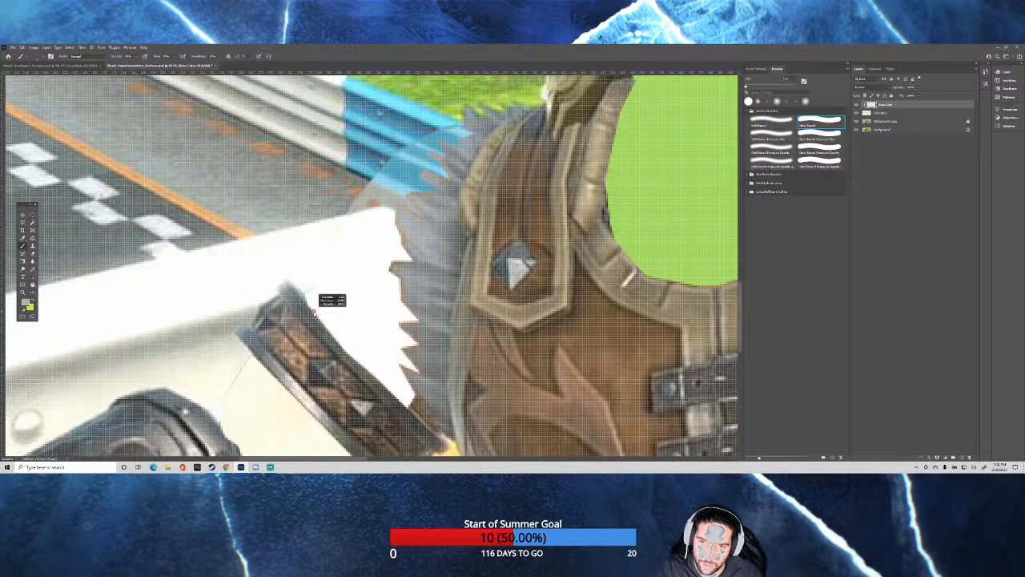
left_click_drag(313, 311, 331, 312)
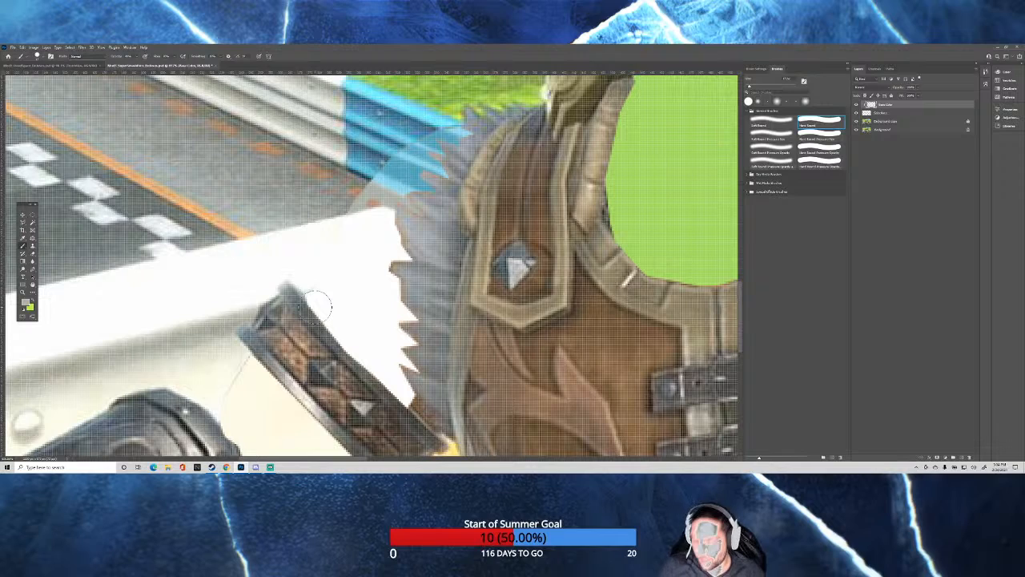
mouse_move(314, 304)
left_mouse_down()
mouse_move(394, 281)
mouse_move(319, 306)
mouse_move(399, 285)
mouse_move(309, 303)
mouse_move(399, 289)
mouse_move(333, 299)
left_mouse_up()
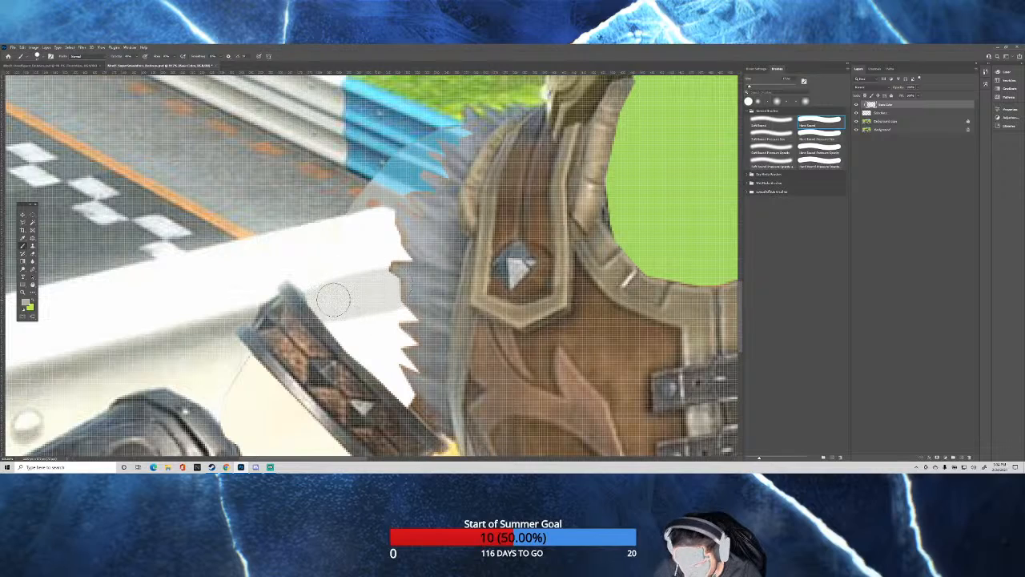
key("ctrl+z")
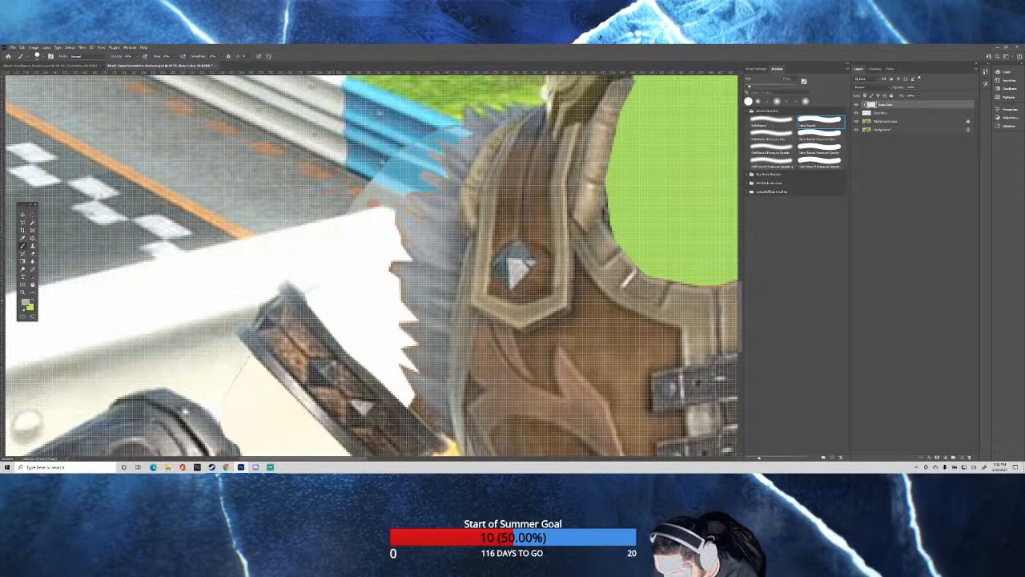
mouse_move(304, 295)
left_mouse_down()
mouse_move(312, 307)
mouse_move(390, 288)
mouse_move(303, 307)
mouse_move(320, 308)
mouse_move(380, 290)
mouse_move(308, 306)
mouse_move(392, 279)
mouse_move(296, 295)
left_mouse_up()
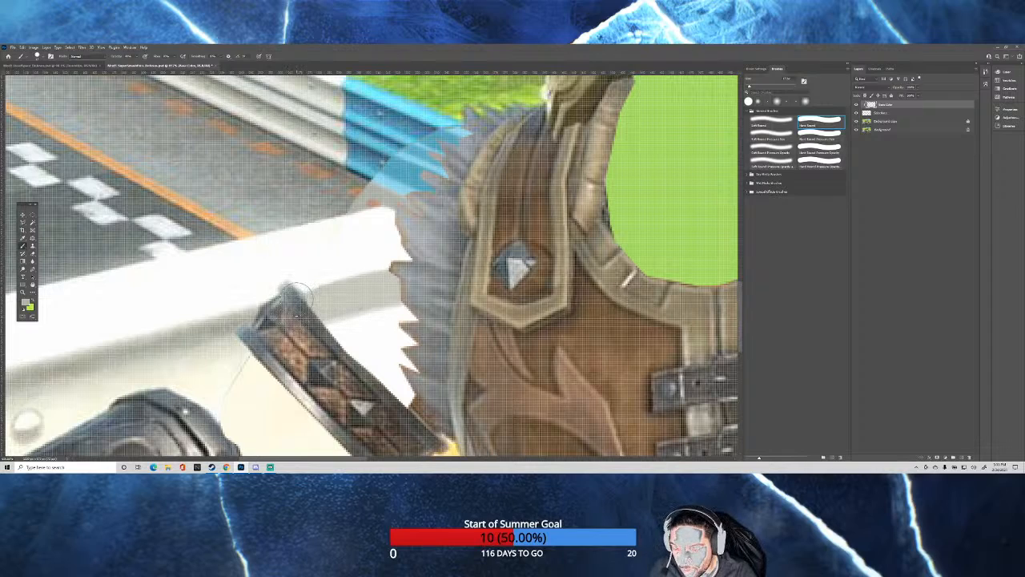
key("ctrl+z")
key("ctrl+z")
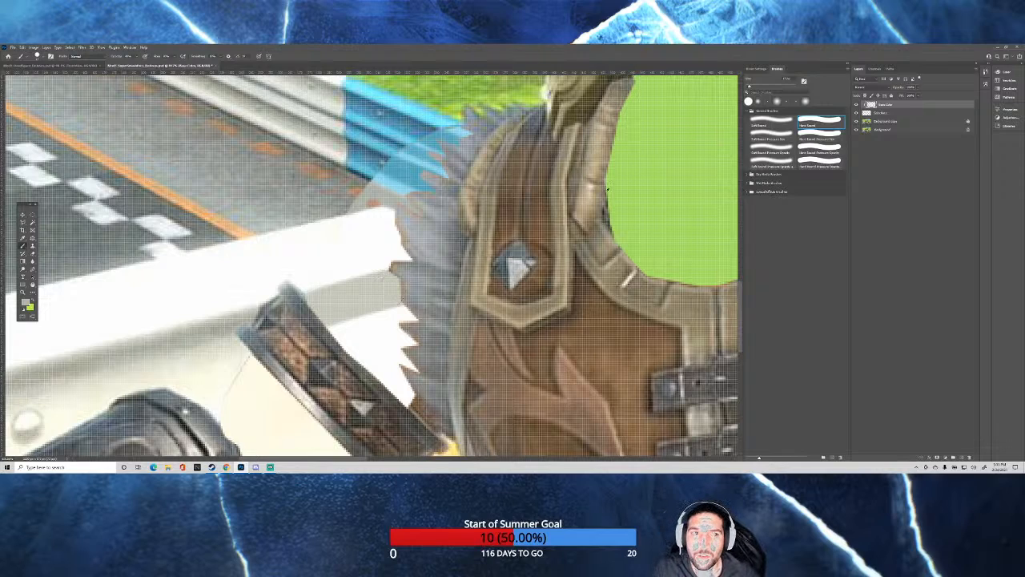
Switch to the Soft Round brush with airbrush-style build-up and soften the painted grey shadow band beside the arm cuff.
left_click(773, 121)
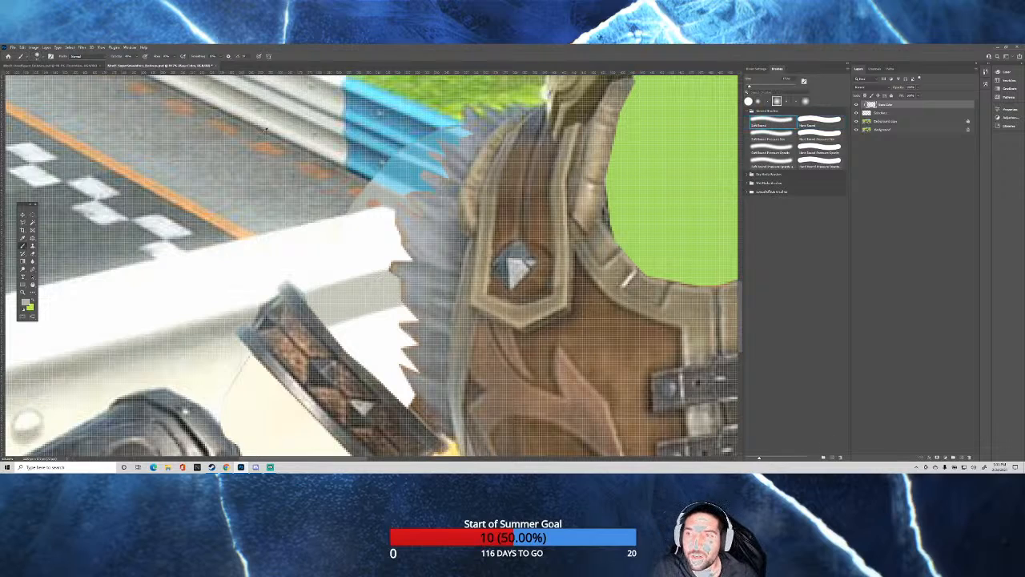
left_click(185, 57)
left_click_drag(358, 299, 343, 300)
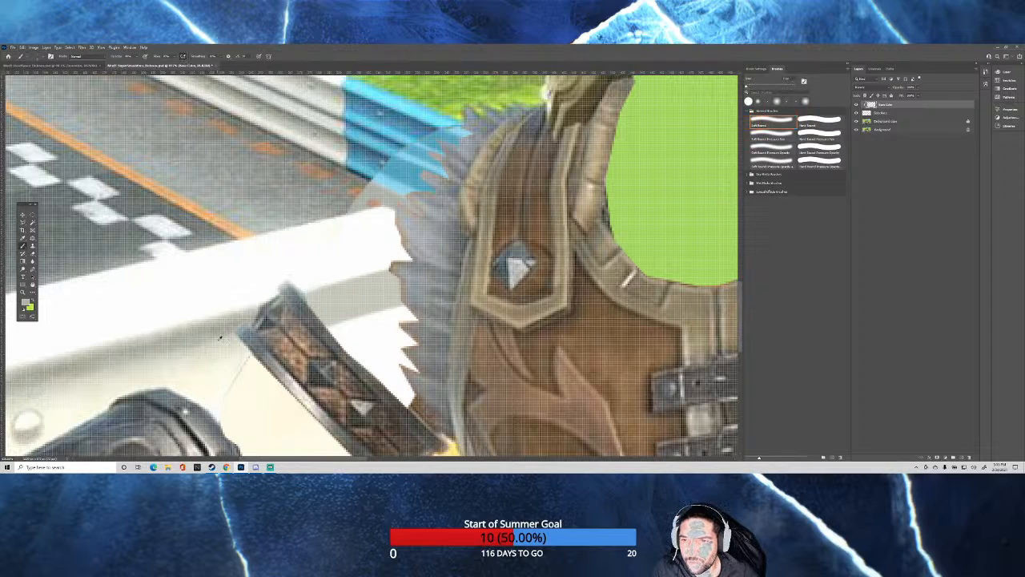
Sample the barrier's off-white and fill the white area below the shadow band, beside the arm cuff, using the Hard Round brush.
left_click(161, 354, "alt")
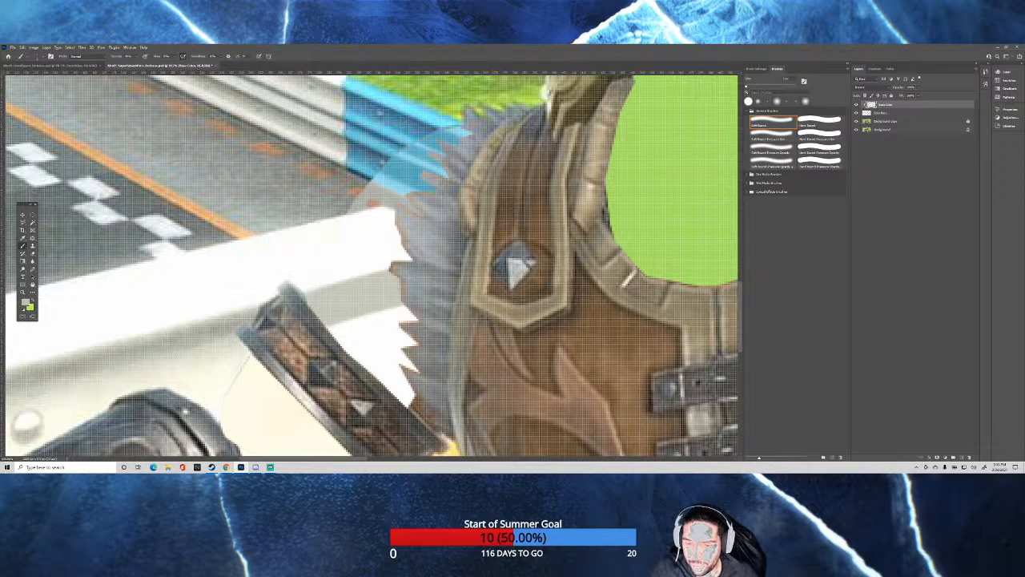
left_click(208, 356, "alt")
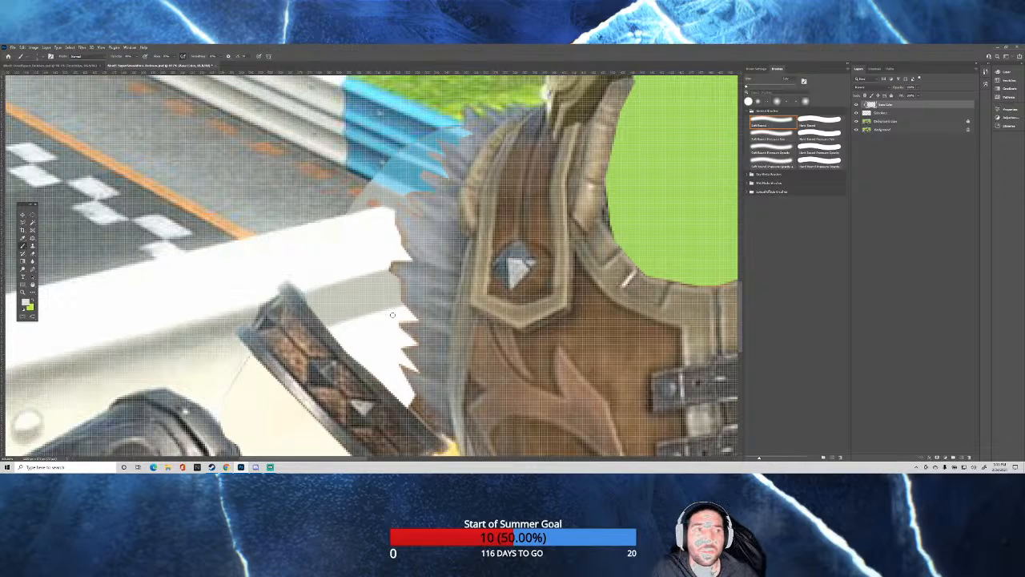
left_click(815, 122)
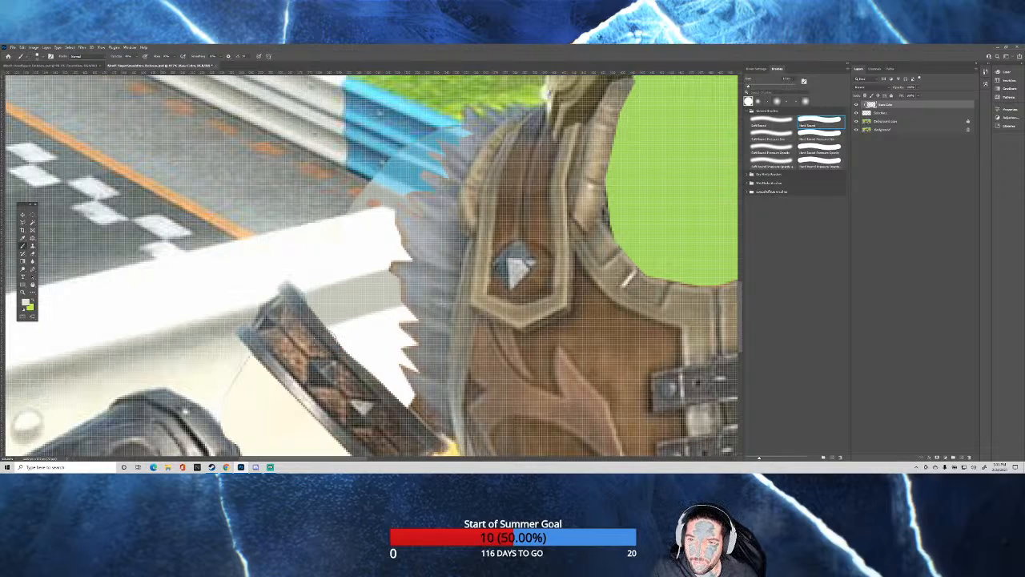
scroll(318, 337, "down", 1)
scroll(317, 336, "down", 5)
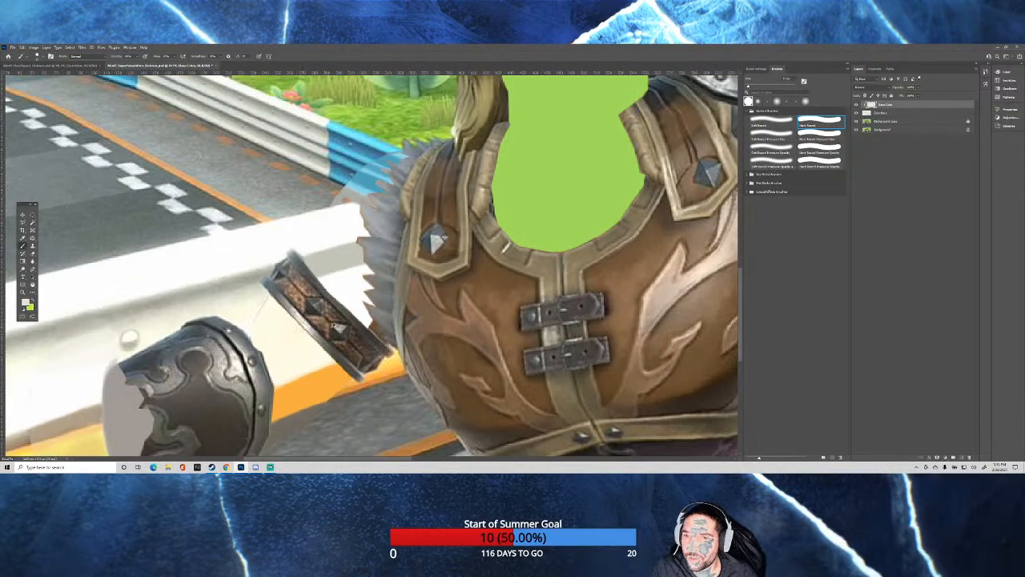
scroll(341, 328, "up", 3)
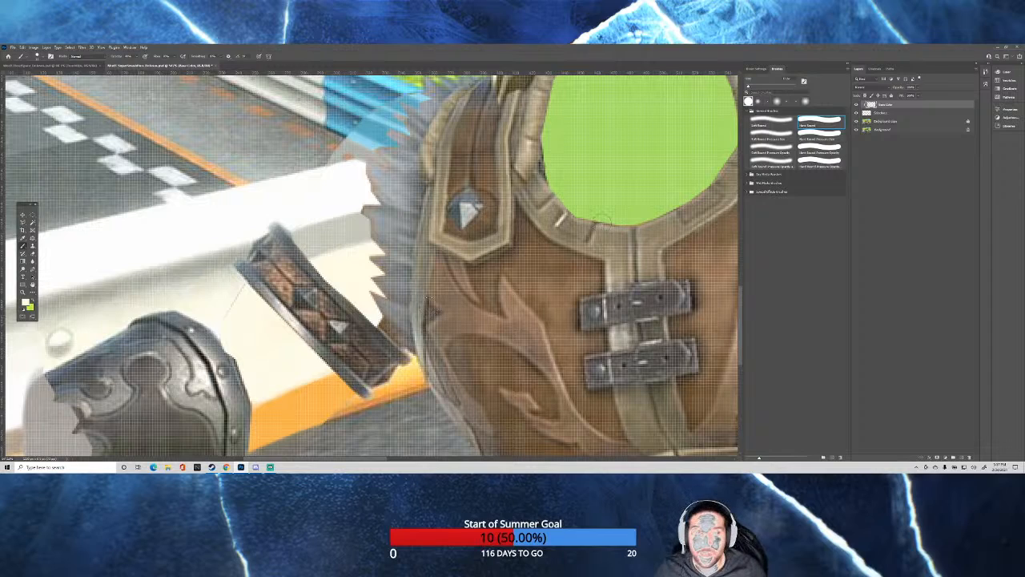
Using the Soft Round brush and sampled barrier greys and off-whites, blend the shadow band between the arm cuff and the fur trim.
left_click(771, 124)
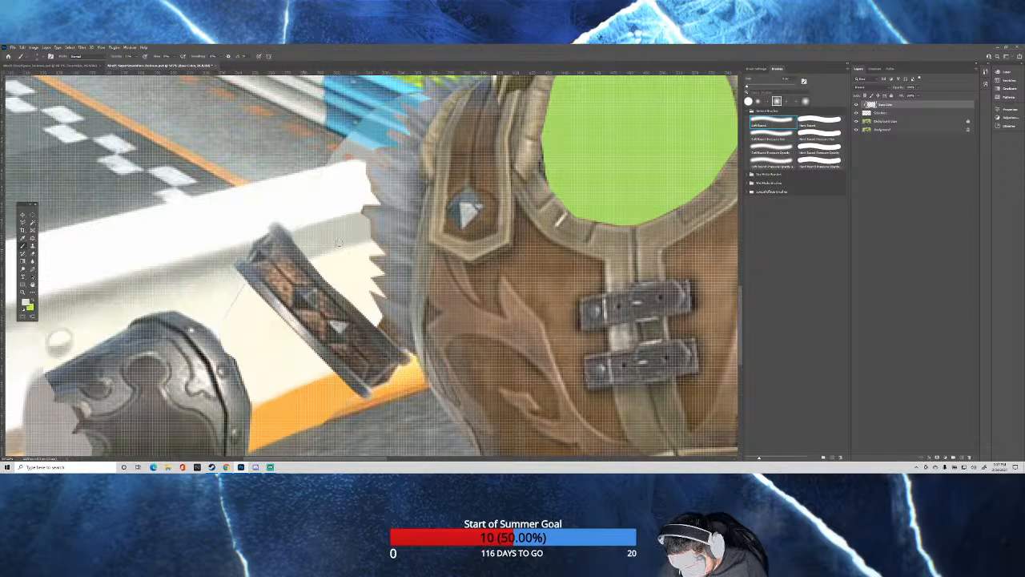
left_click(356, 235)
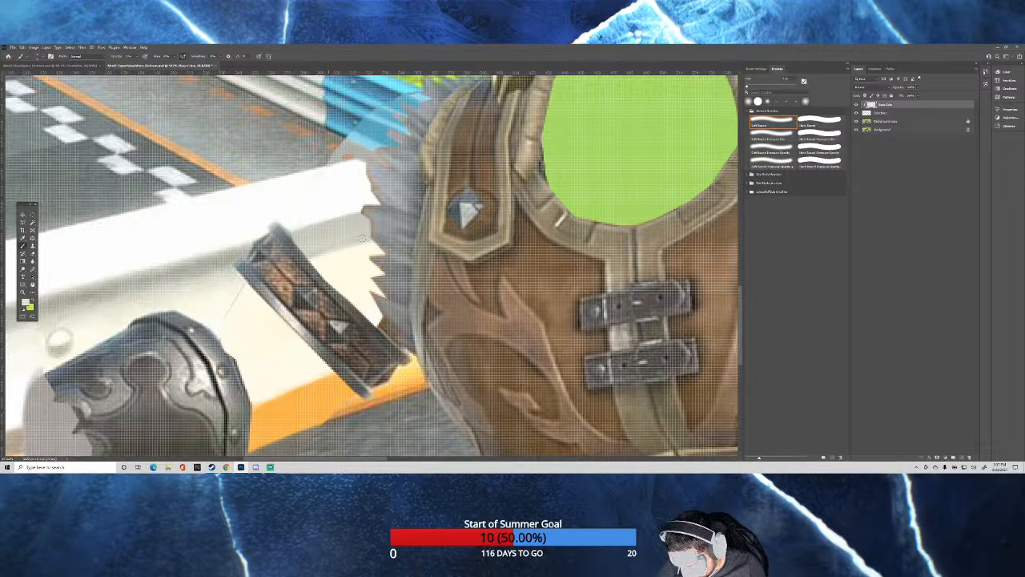
left_click_drag(351, 248, 342, 250)
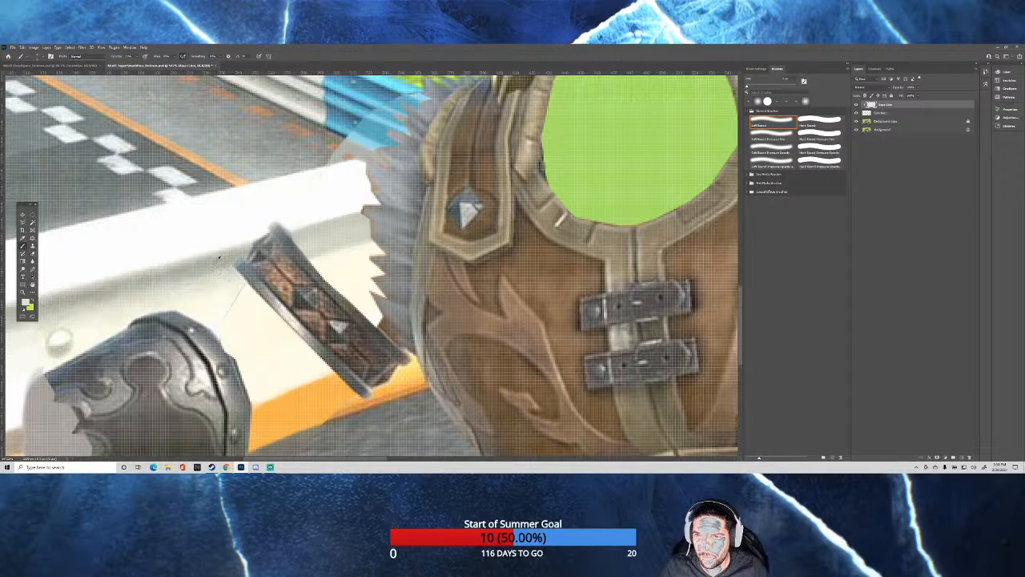
left_click(219, 257, "alt")
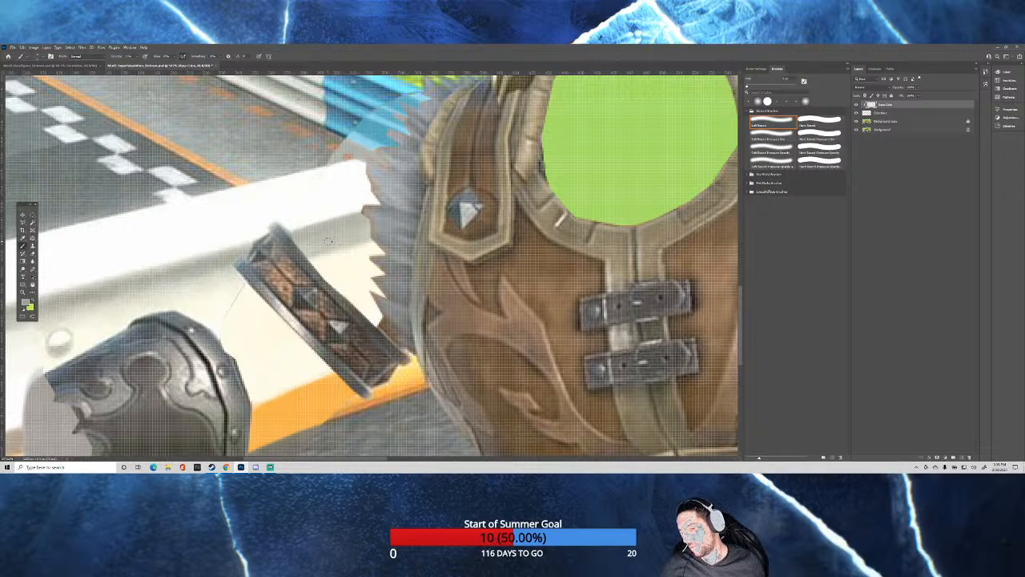
left_click(202, 281, "alt")
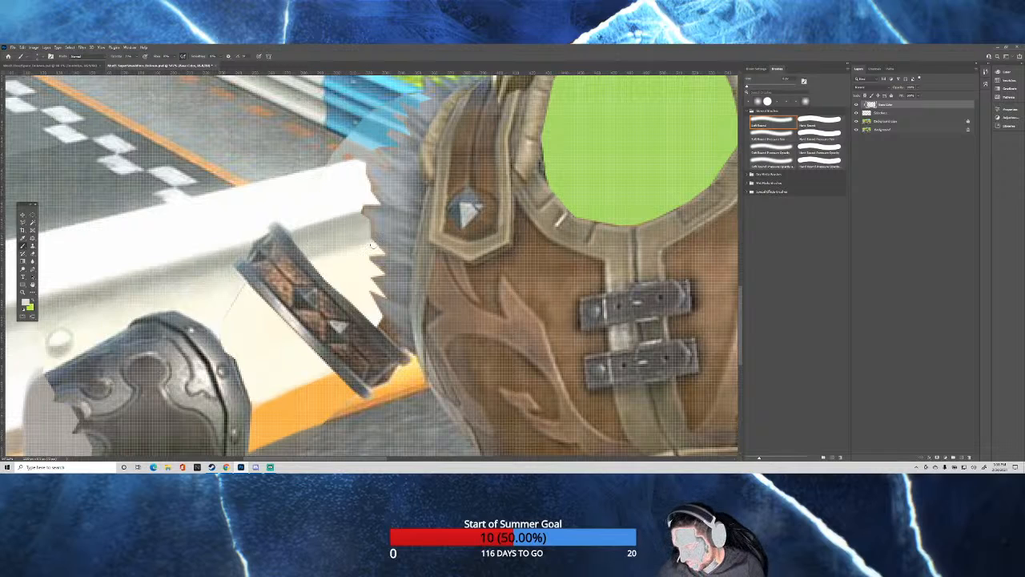
scroll(373, 245, "down", 10)
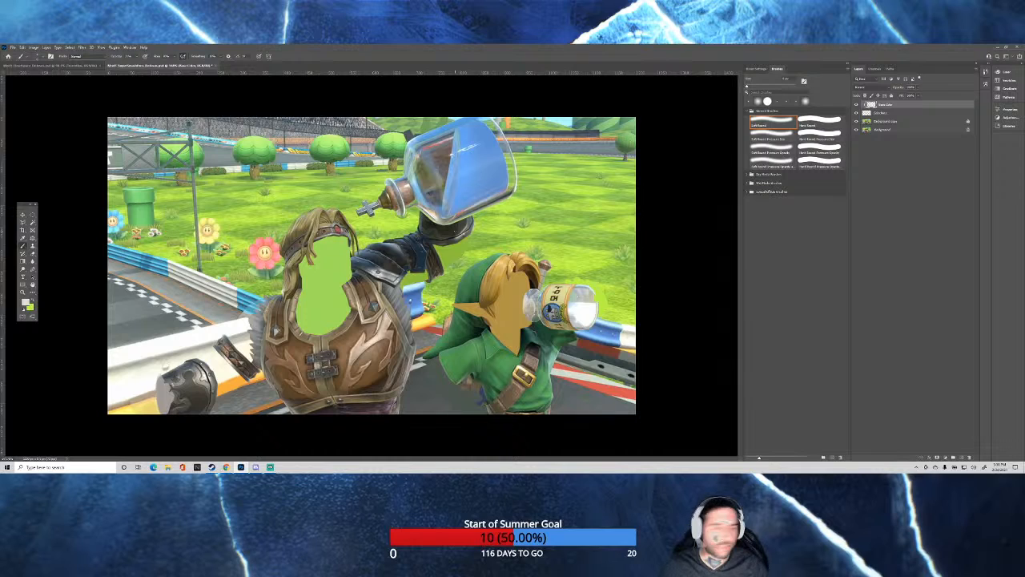
Sample the orange of the barrier's stripe and touch up the stripe's lower edge beneath the arm cuff, adding a darker brown-orange.
scroll(245, 379, "up", 5)
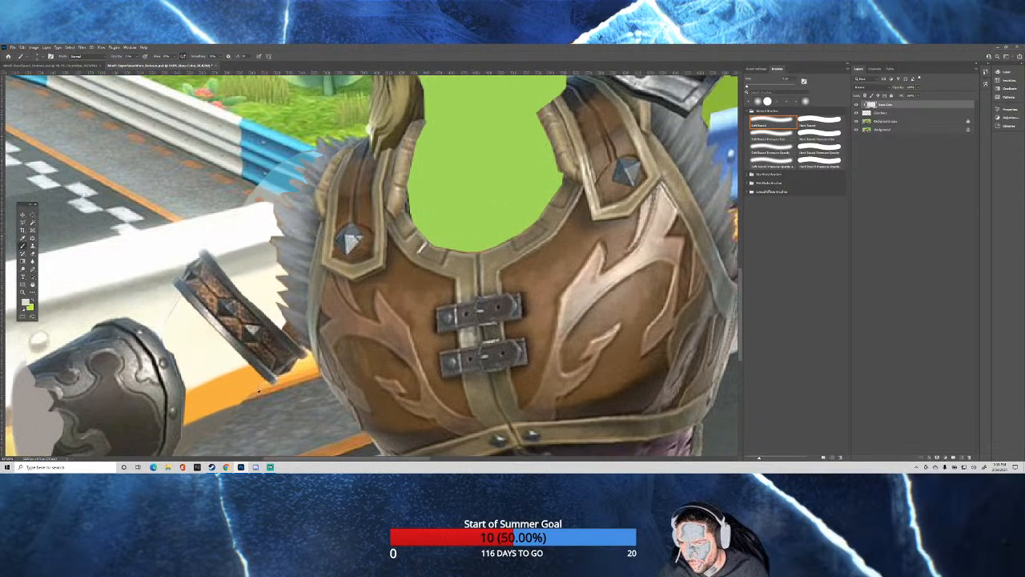
left_click(257, 392, "alt")
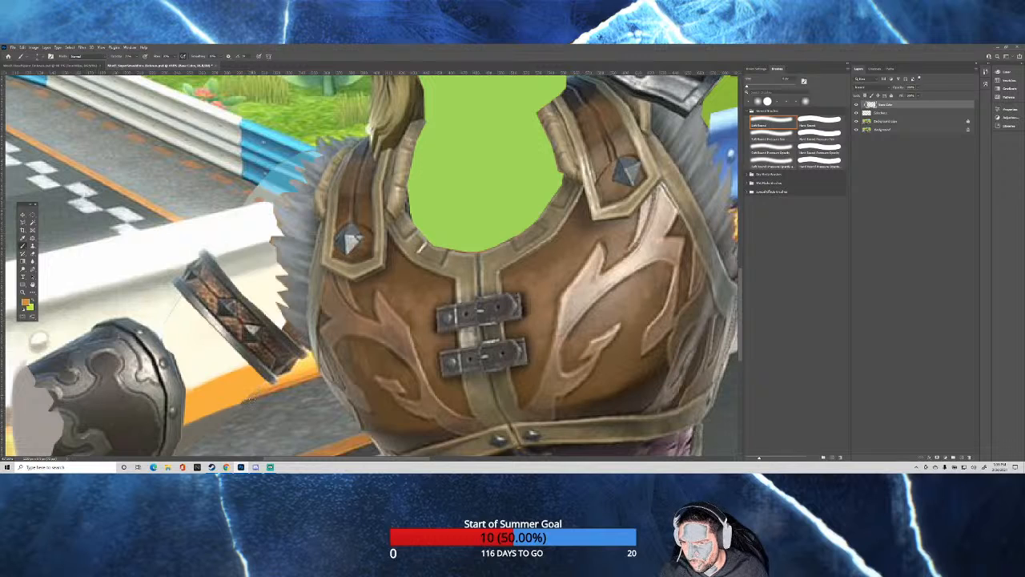
scroll(264, 142, "up", 1)
scroll(198, 393, "down", 2)
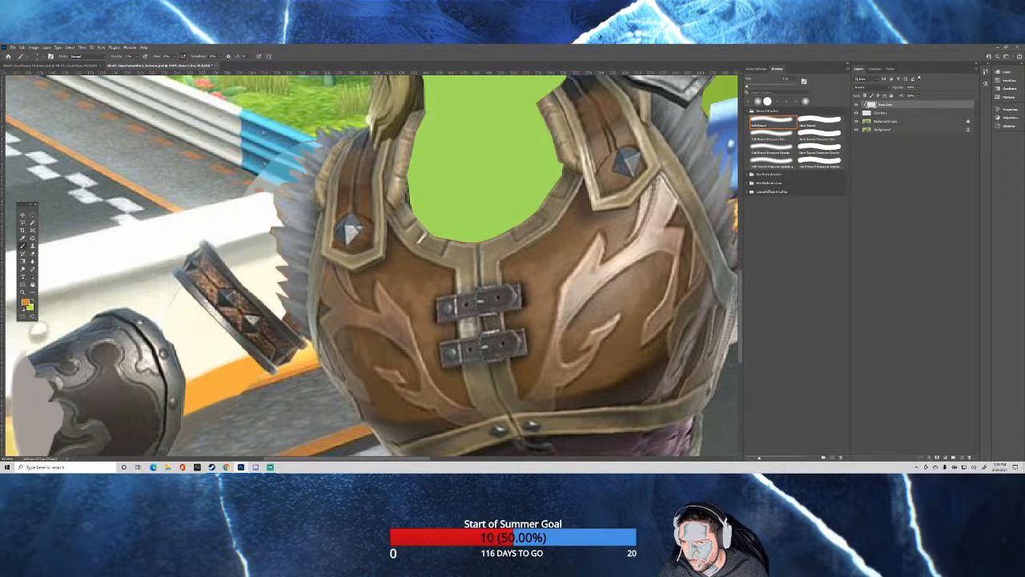
scroll(198, 393, "up", 1)
scroll(197, 392, "up", 2)
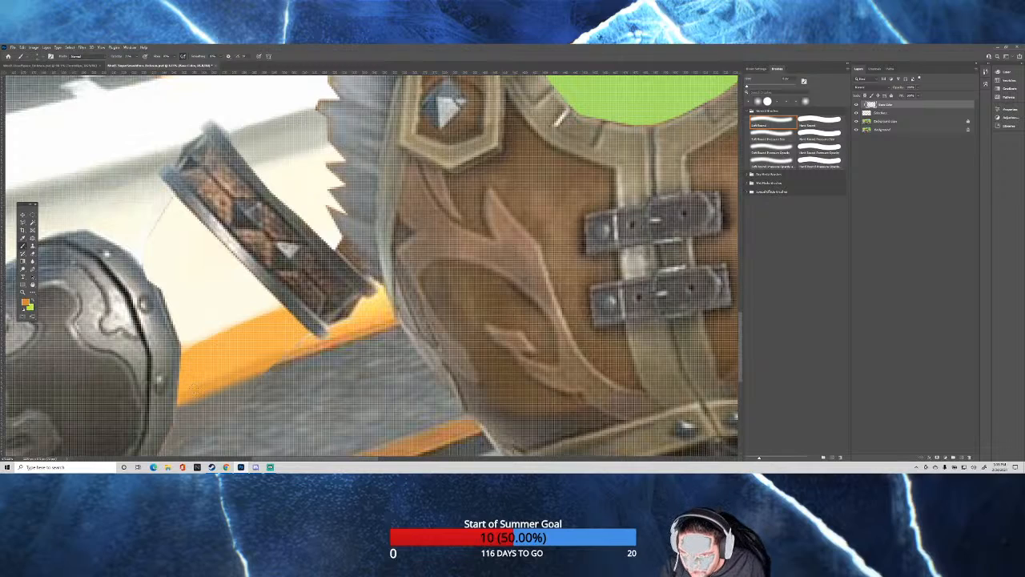
key("x")
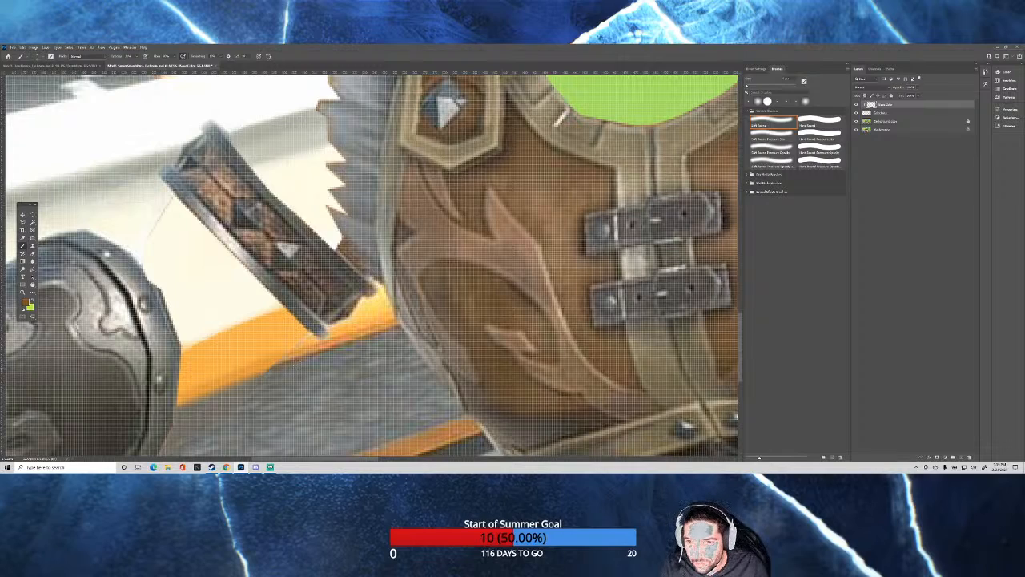
right_click(277, 369, "alt")
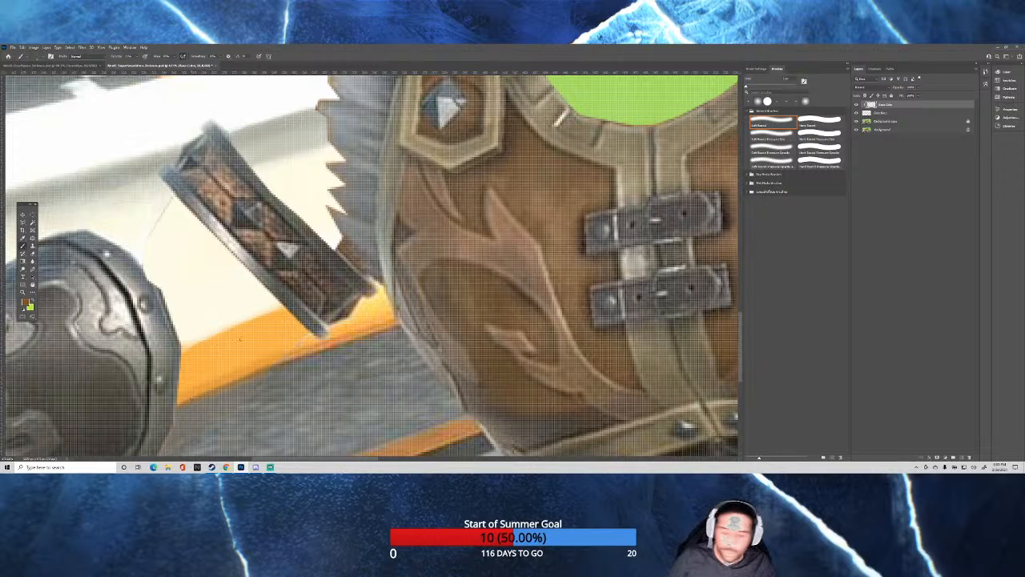
Sample the stripe's pale yellow-orange highlight and brush it along the orange stripe's upper part below the arm cuff, enlarging the brush.
scroll(233, 324, "down", 10)
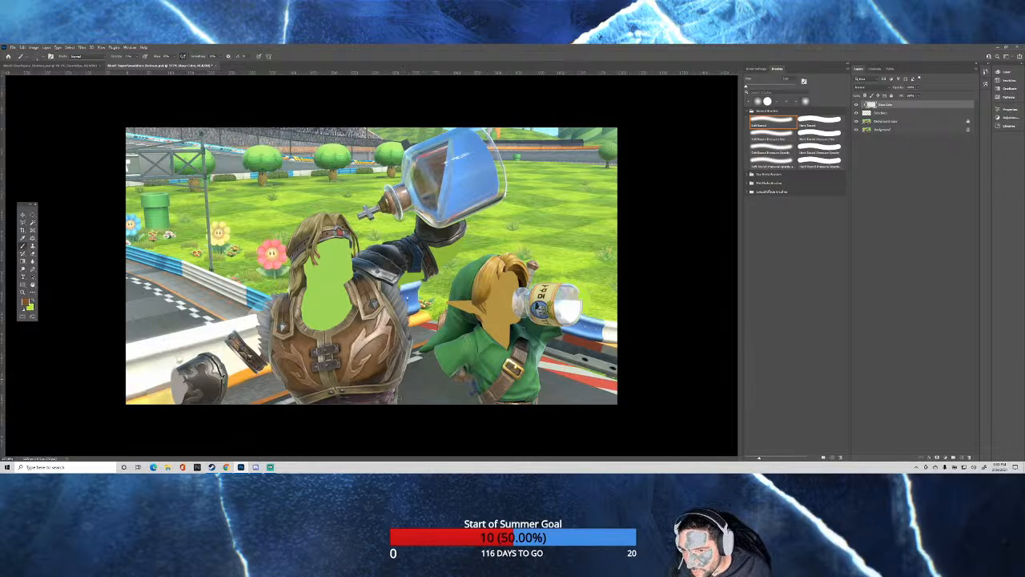
scroll(200, 382, "up", 8)
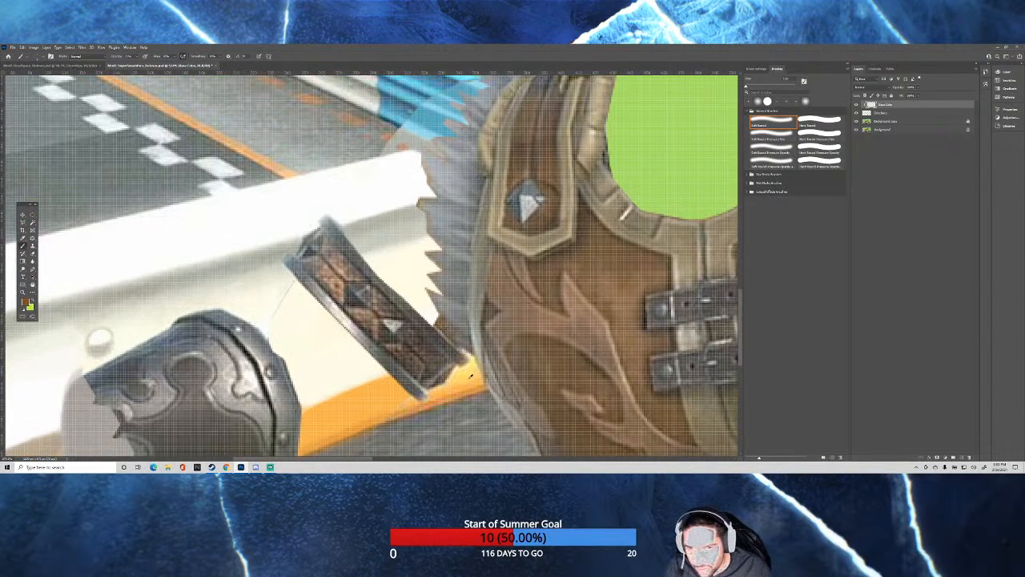
left_click(468, 366, "alt")
scroll(395, 425, "down", 3)
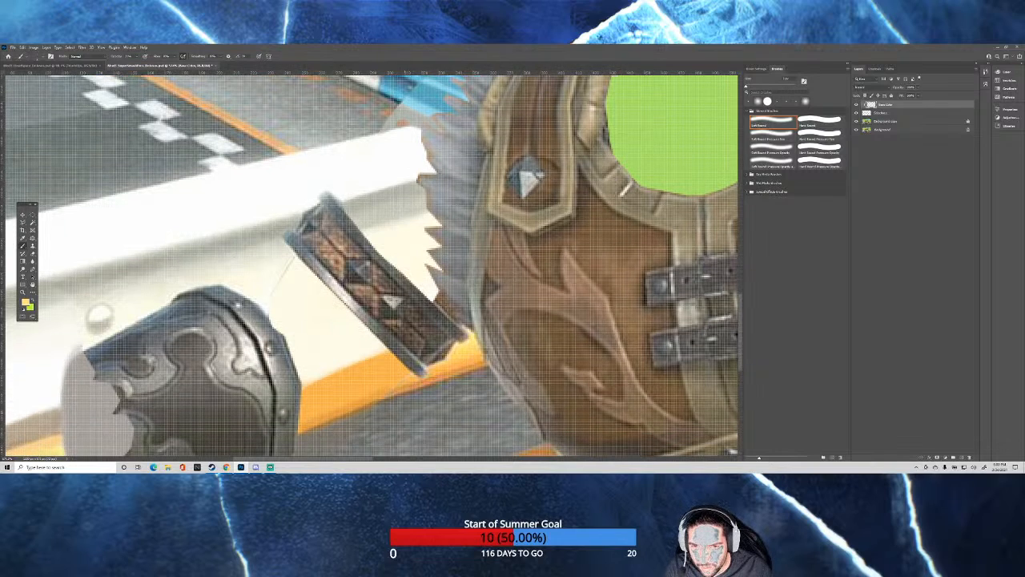
left_click_drag(350, 352, 358, 346)
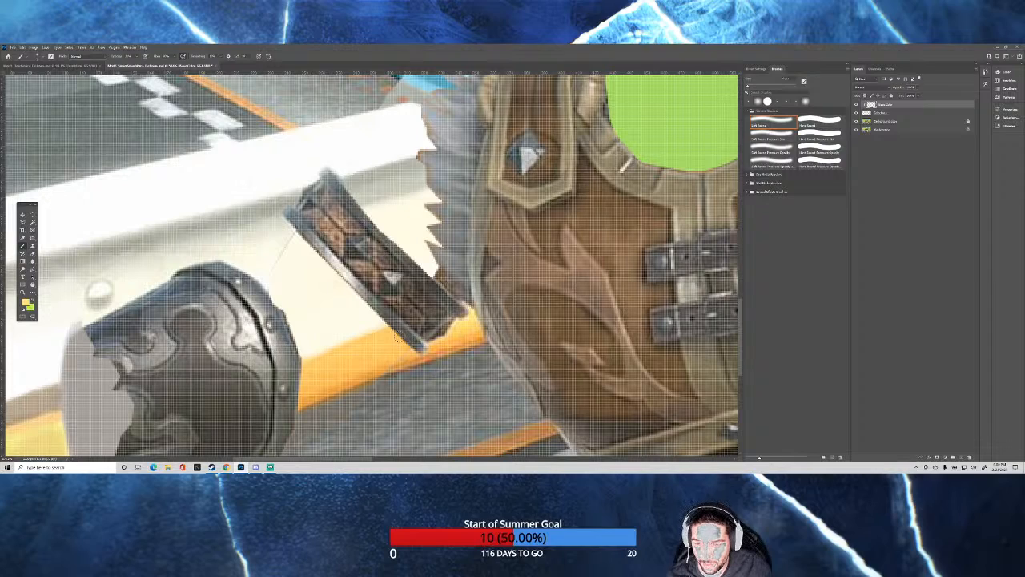
left_click_drag(392, 341, 388, 340)
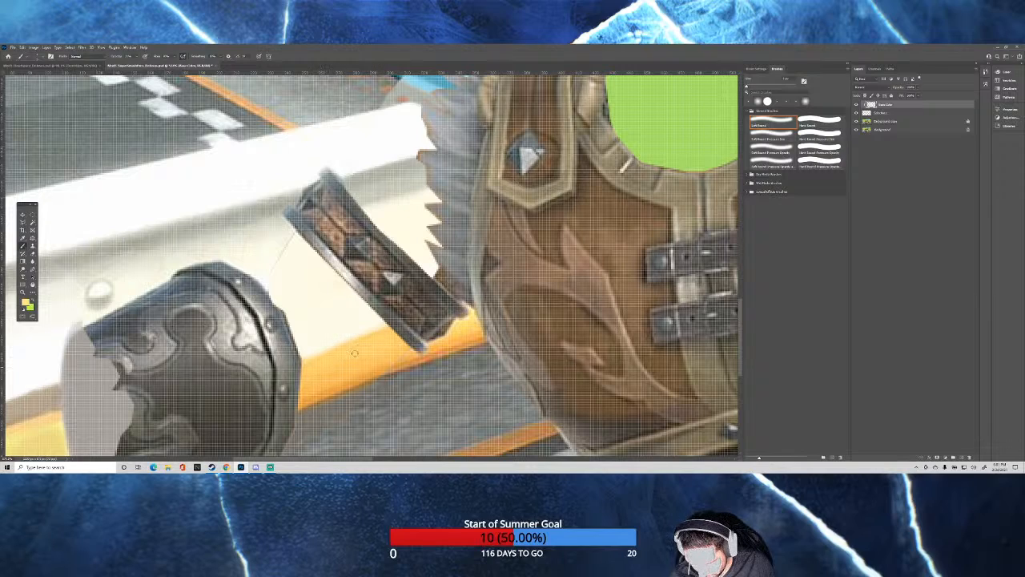
key("bracketright")
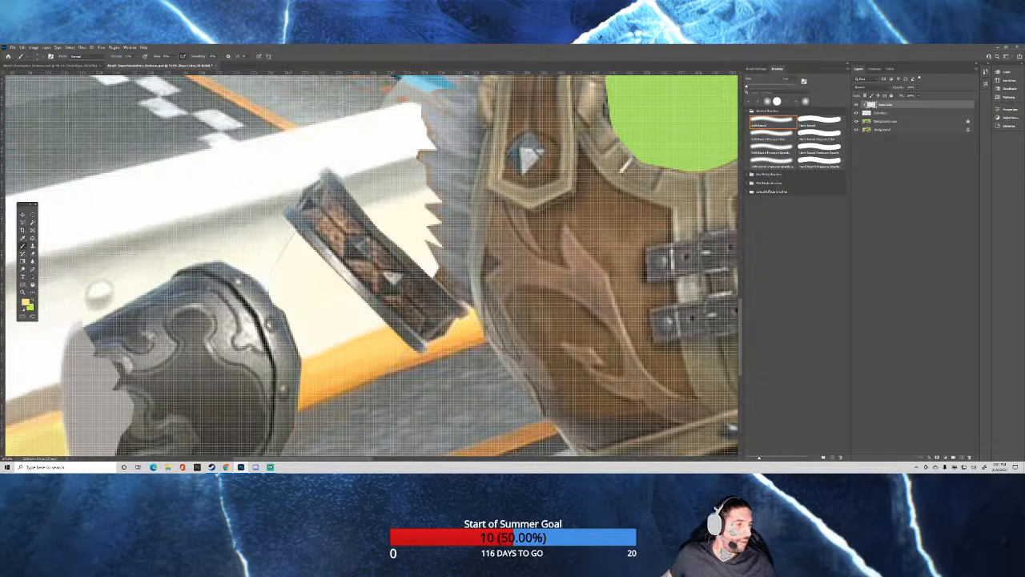
Sample a brown tone from the long-haired man's hair and enlarge the brush over the green chest area.
scroll(404, 299, "down", 3)
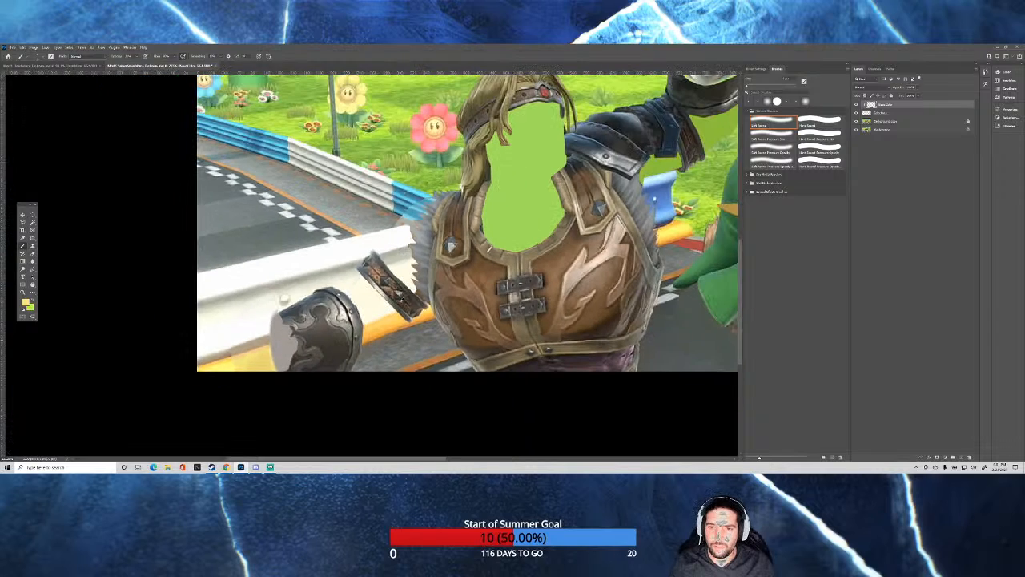
scroll(403, 299, "down", 2)
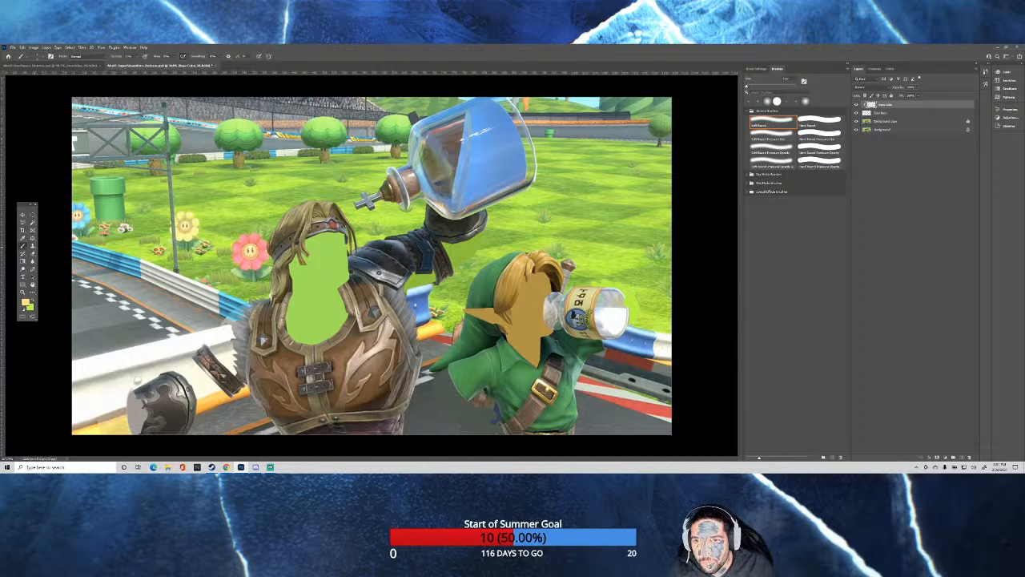
left_click(312, 219, "alt")
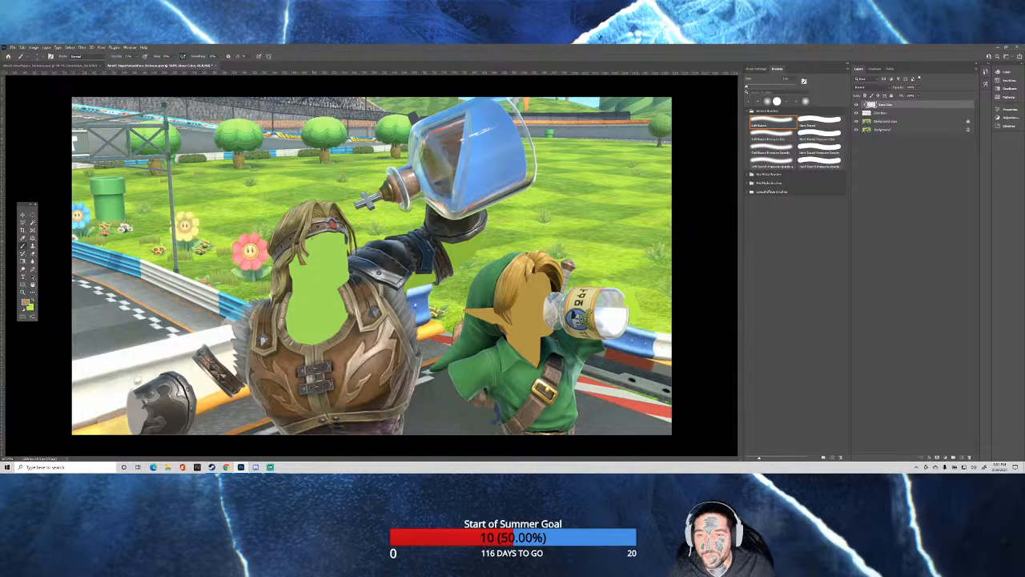
mouse_move(310, 282)
left_mouse_down()
mouse_move(323, 288)
mouse_move(318, 277)
left_mouse_up()
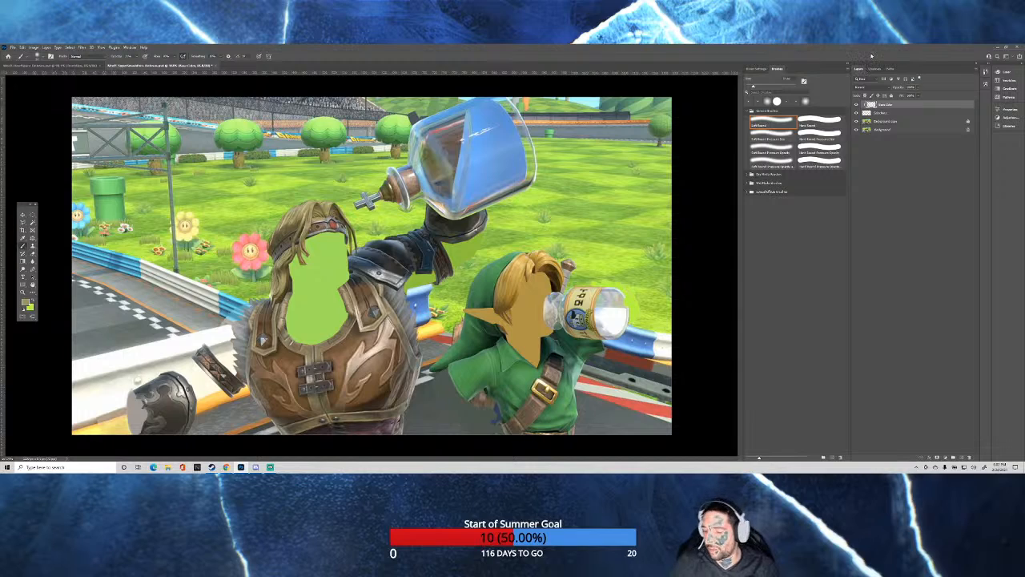
Switch to the dark spaceship image, hide and reshow its four retouch layers to compare with the original, and return to the racetrack image.
left_click(74, 67)
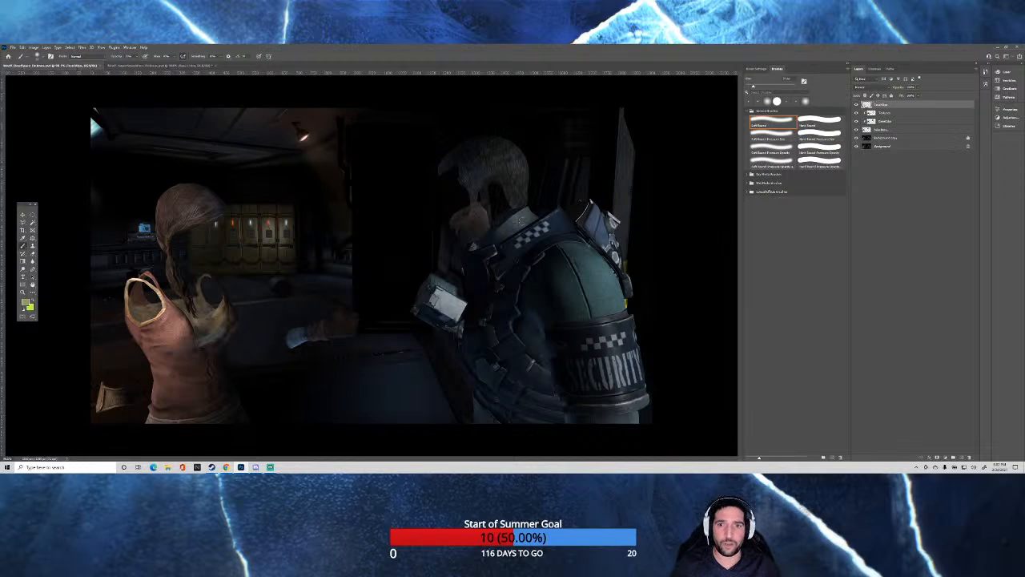
left_click(856, 105)
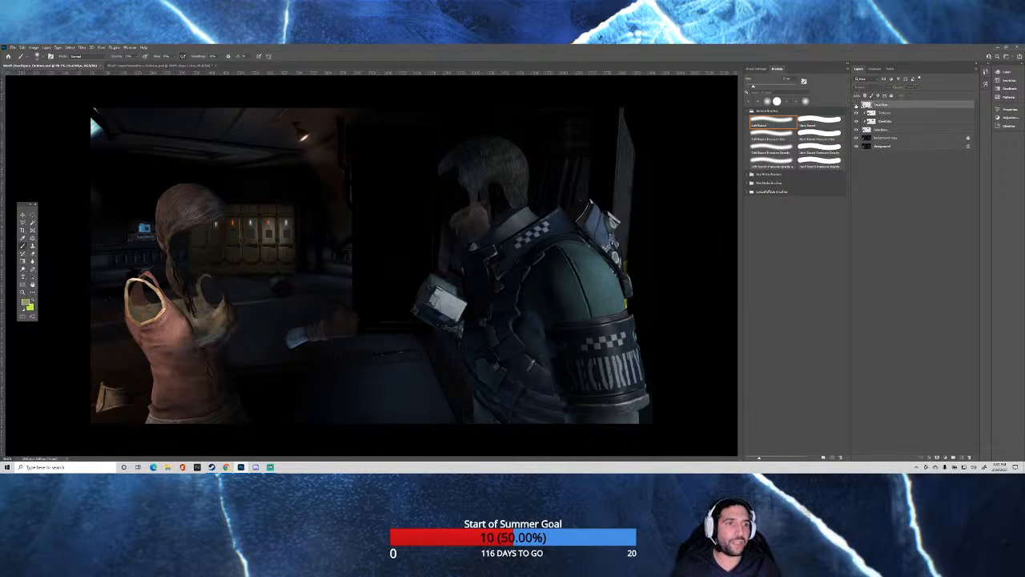
left_click(856, 112)
left_click(856, 121)
left_click(856, 130)
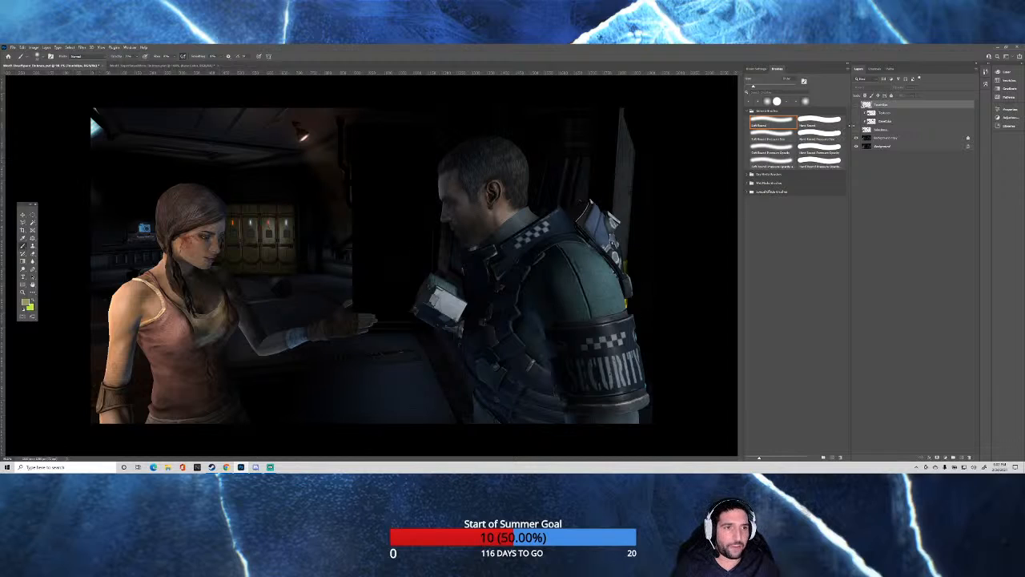
left_click(856, 130)
left_click(856, 121)
left_click(856, 113)
left_click(856, 104)
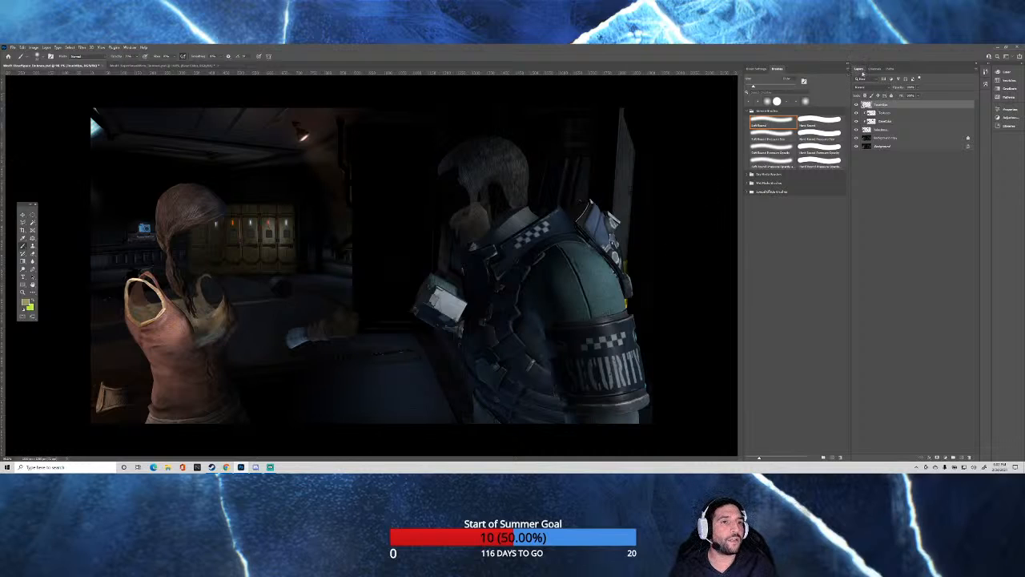
left_click(179, 65)
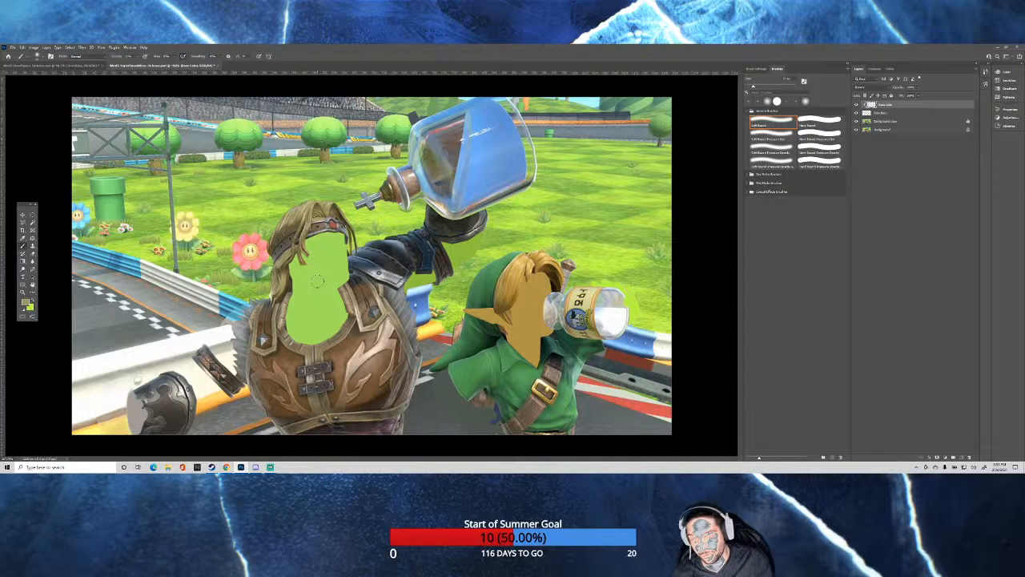
Sample a dark tone beside the vest collar and softly shade the green neck opening, enlarging the brush.
scroll(317, 280, "up", 3)
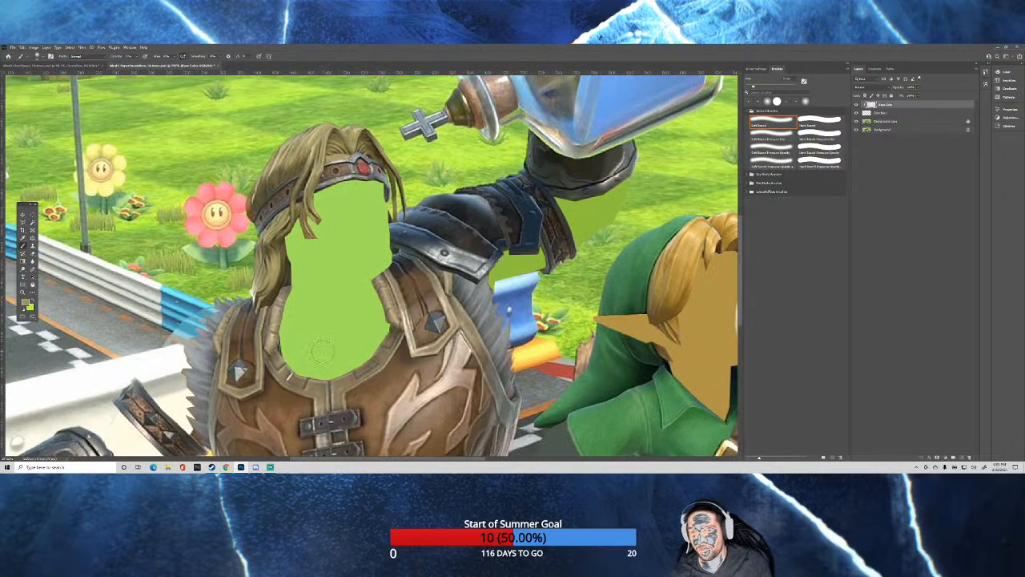
left_click(398, 274, "alt")
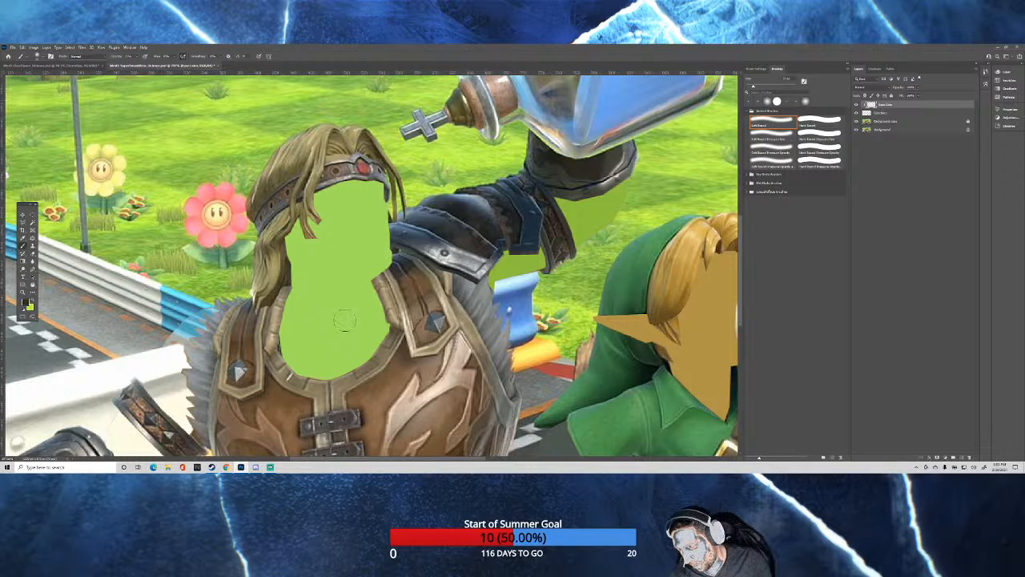
mouse_move(344, 321)
left_mouse_down()
mouse_move(352, 341)
mouse_move(367, 328)
mouse_move(376, 346)
mouse_move(346, 364)
mouse_move(311, 359)
mouse_move(313, 334)
mouse_move(289, 332)
mouse_move(358, 307)
mouse_move(367, 290)
mouse_move(340, 286)
mouse_move(290, 305)
mouse_move(377, 310)
mouse_move(349, 299)
left_mouse_up()
key("bracketright")
key("bracketright")
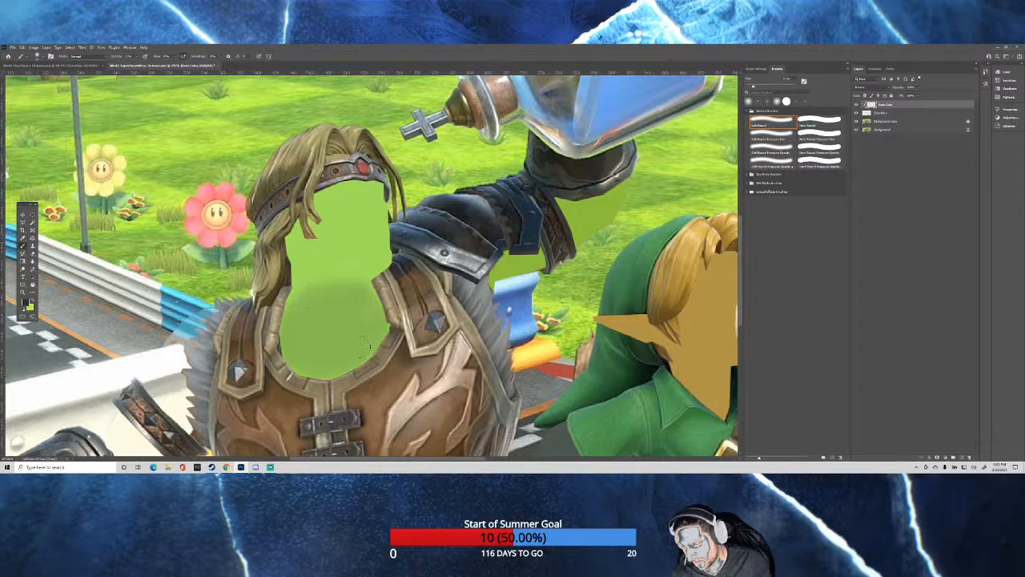
Switch to the Hard Round brush and build up the dark fill across the vest's neck opening, out to the collar edges.
left_click(828, 120)
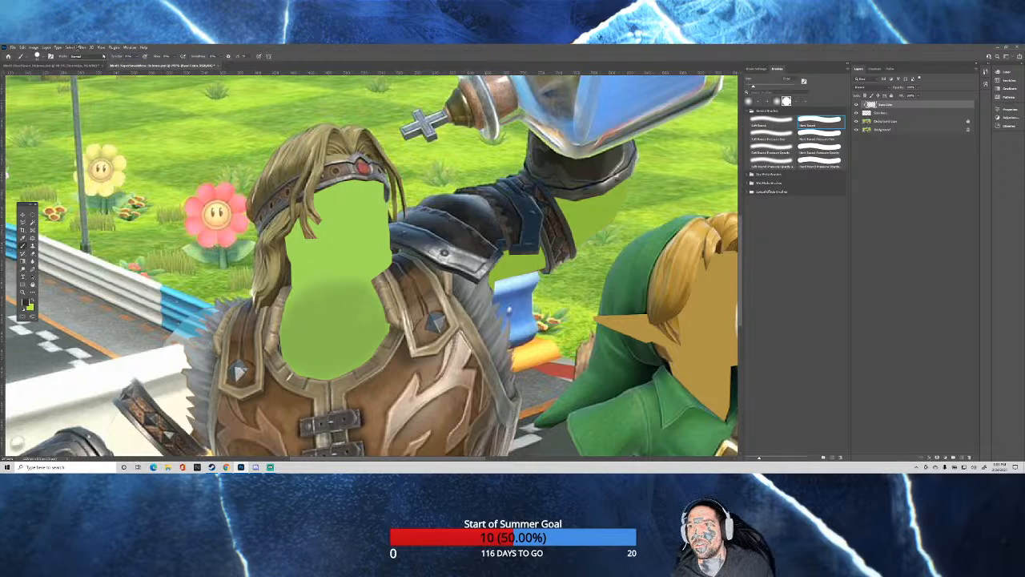
mouse_move(326, 313)
left_mouse_down()
mouse_move(313, 328)
mouse_move(325, 310)
mouse_move(305, 302)
mouse_move(287, 327)
mouse_move(285, 352)
mouse_move(338, 364)
mouse_move(373, 336)
mouse_move(324, 376)
mouse_move(373, 298)
mouse_move(352, 283)
mouse_move(327, 285)
mouse_move(341, 329)
mouse_move(321, 341)
left_mouse_up()
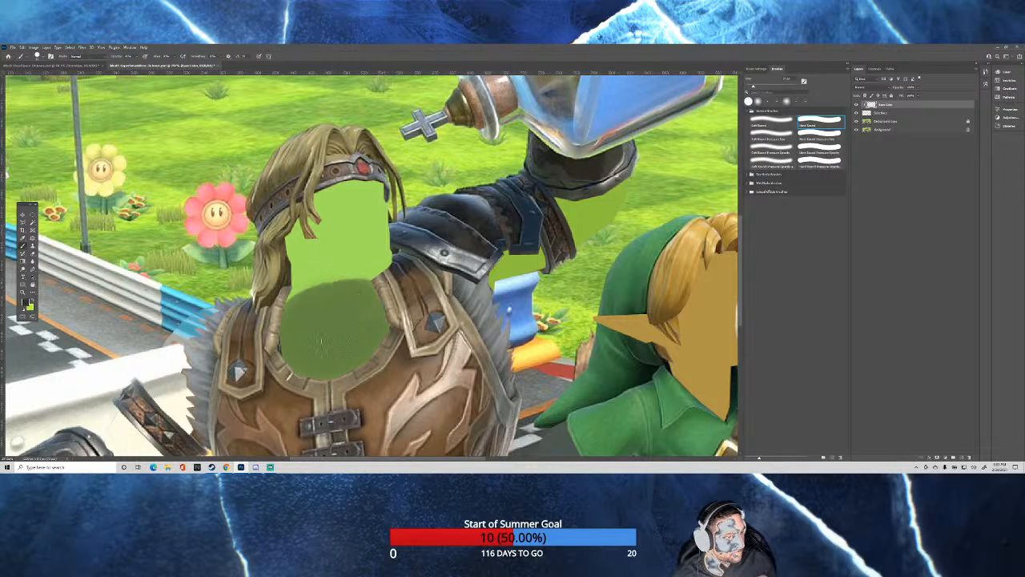
mouse_move(370, 316)
left_mouse_down()
mouse_move(380, 351)
mouse_move(363, 343)
mouse_move(323, 370)
mouse_move(331, 358)
mouse_move(294, 326)
mouse_move(306, 301)
mouse_move(294, 315)
mouse_move(334, 286)
mouse_move(385, 301)
mouse_move(323, 326)
mouse_move(363, 316)
mouse_move(343, 335)
mouse_move(375, 331)
mouse_move(312, 353)
mouse_move(311, 366)
mouse_move(279, 356)
mouse_move(312, 312)
mouse_move(294, 319)
mouse_move(323, 296)
mouse_move(364, 292)
mouse_move(359, 320)
left_mouse_up()
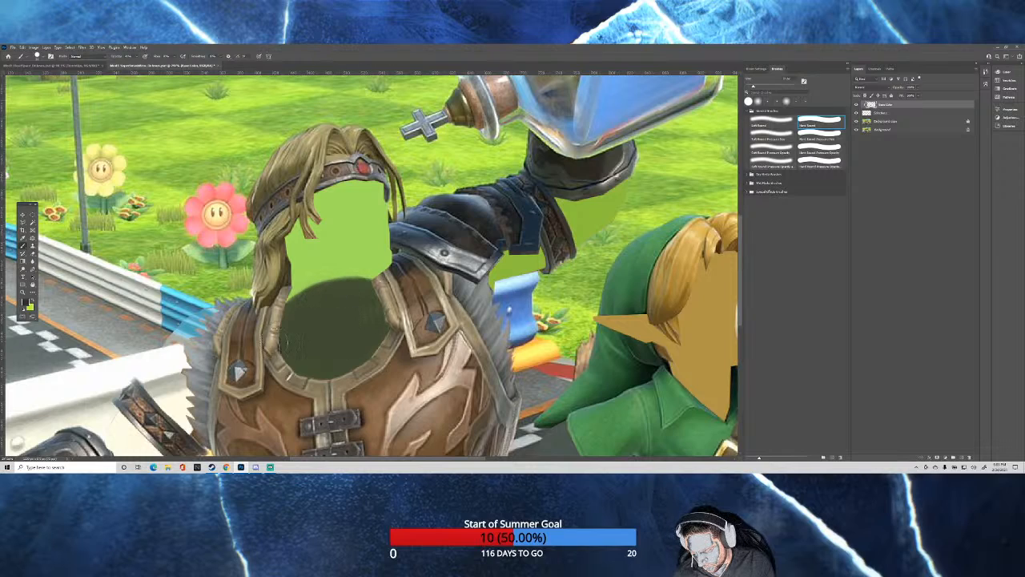
mouse_move(298, 344)
left_mouse_down()
mouse_move(328, 365)
mouse_move(318, 373)
mouse_move(287, 353)
mouse_move(378, 298)
mouse_move(332, 297)
mouse_move(281, 320)
left_mouse_up()
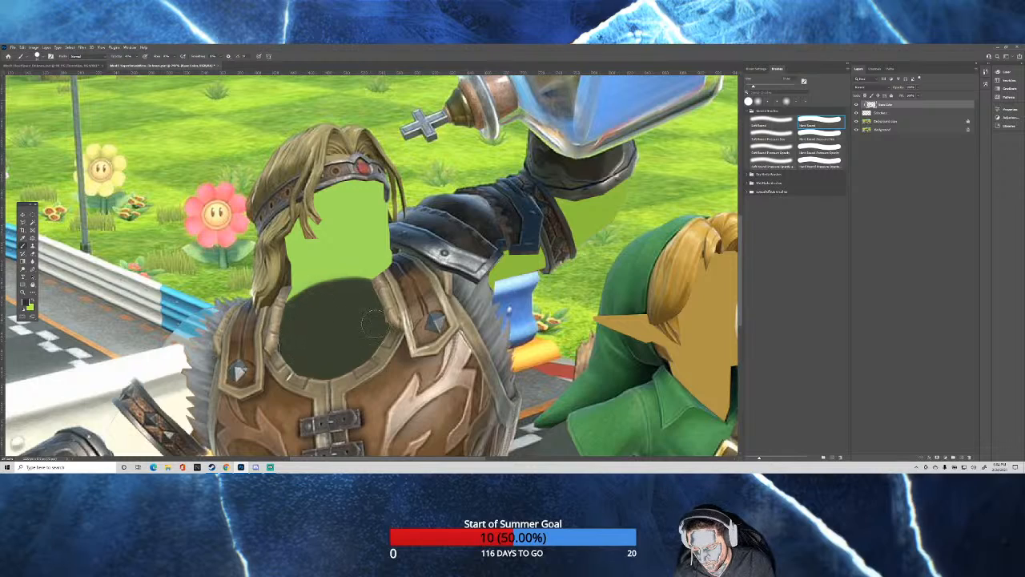
left_click_drag(375, 323, 377, 336)
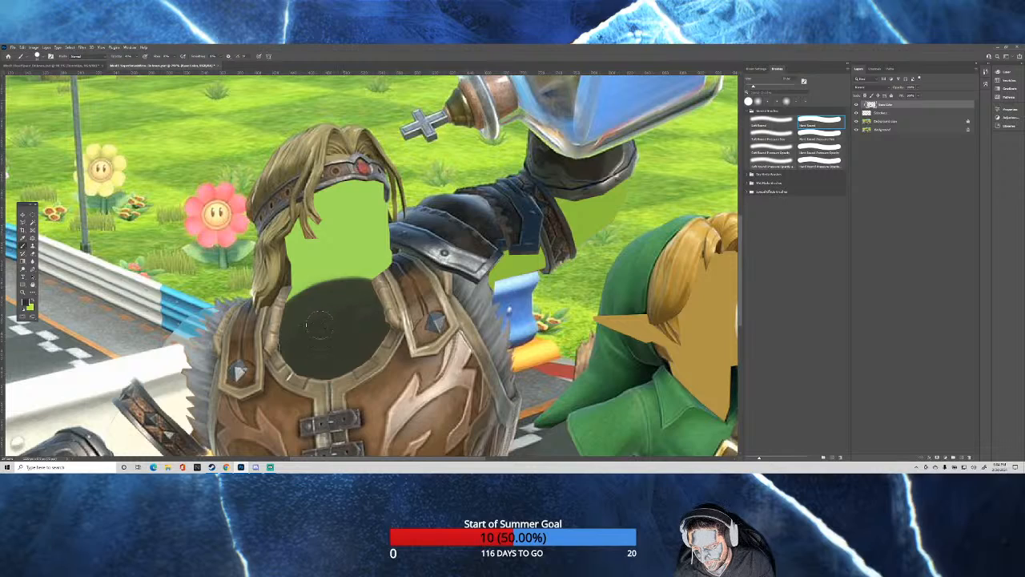
Finish the dark fill in the vest's neck opening and paint a grey-brown back collar rim along its upper edge.
mouse_move(292, 337)
left_mouse_down()
mouse_move(367, 304)
mouse_move(361, 294)
mouse_move(331, 298)
mouse_move(294, 322)
left_mouse_up()
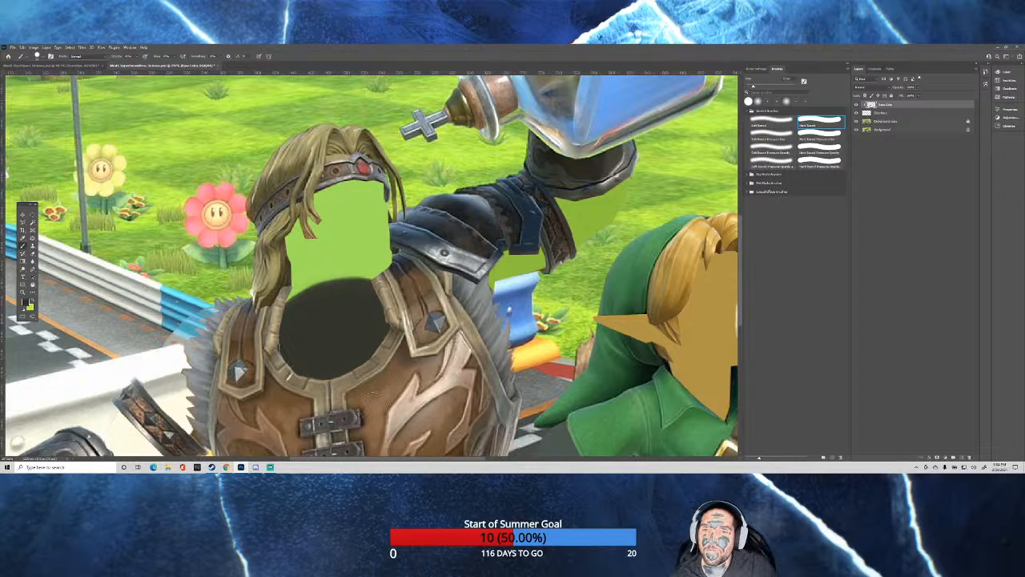
left_click_drag(362, 278, 349, 280)
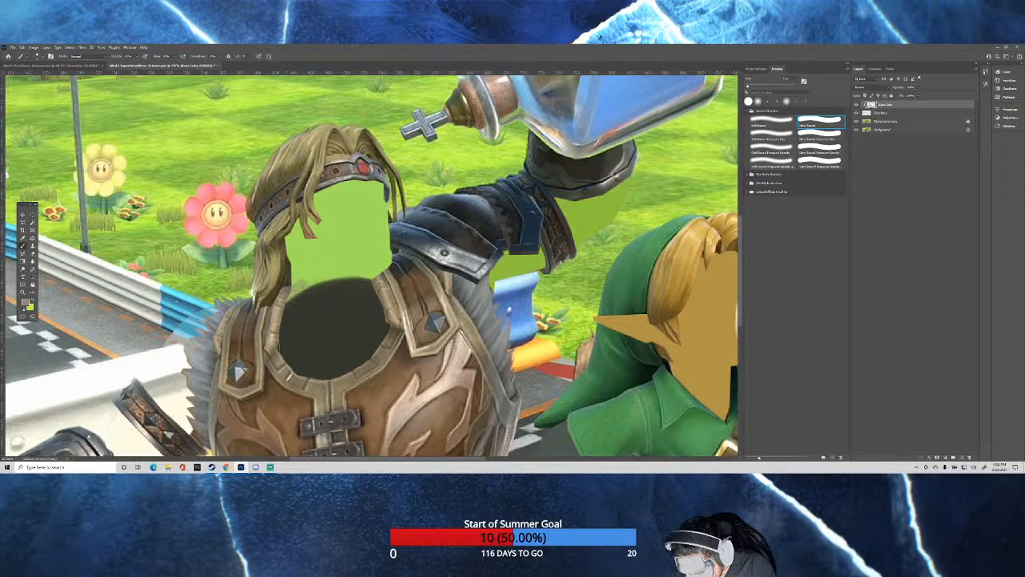
mouse_move(310, 277)
left_mouse_down()
mouse_move(373, 274)
mouse_move(319, 273)
left_mouse_up()
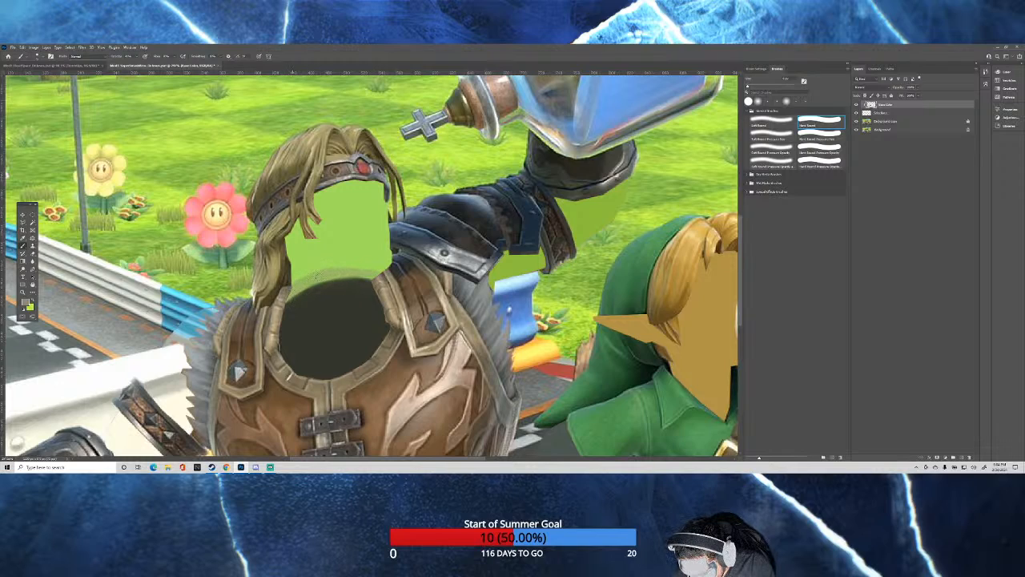
mouse_move(378, 275)
left_mouse_down()
mouse_move(314, 274)
mouse_move(285, 296)
mouse_move(334, 273)
mouse_move(370, 274)
left_mouse_up()
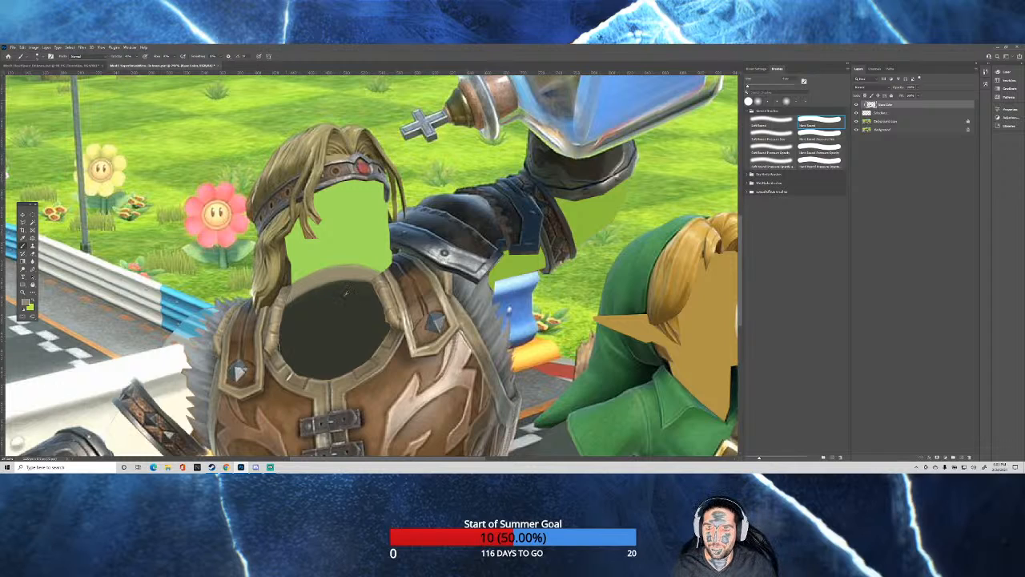
Examine the whole racetrack image and the green-clad character's face and milk bottle up close.
key("ctrl+0")
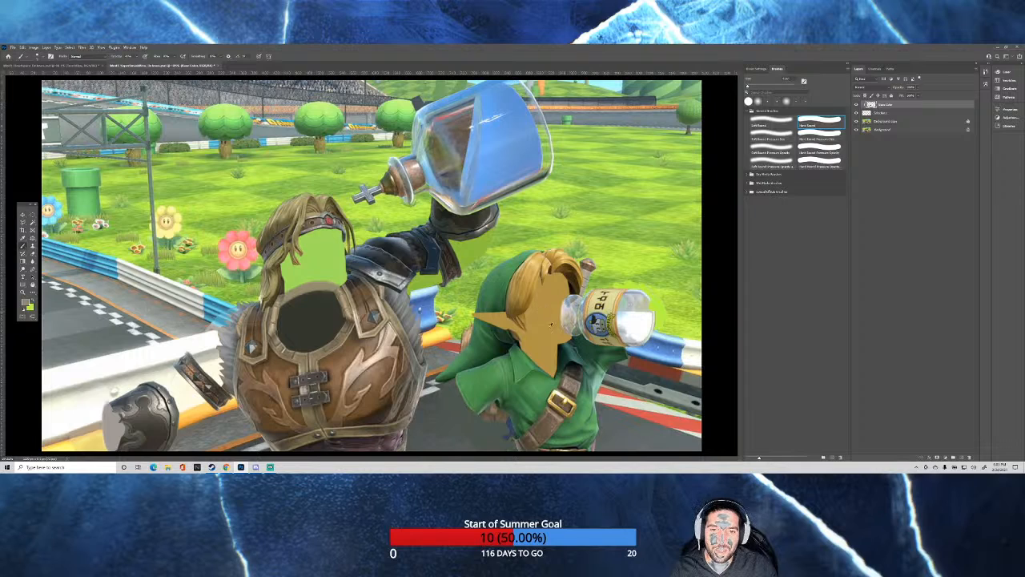
key("ctrl+minus")
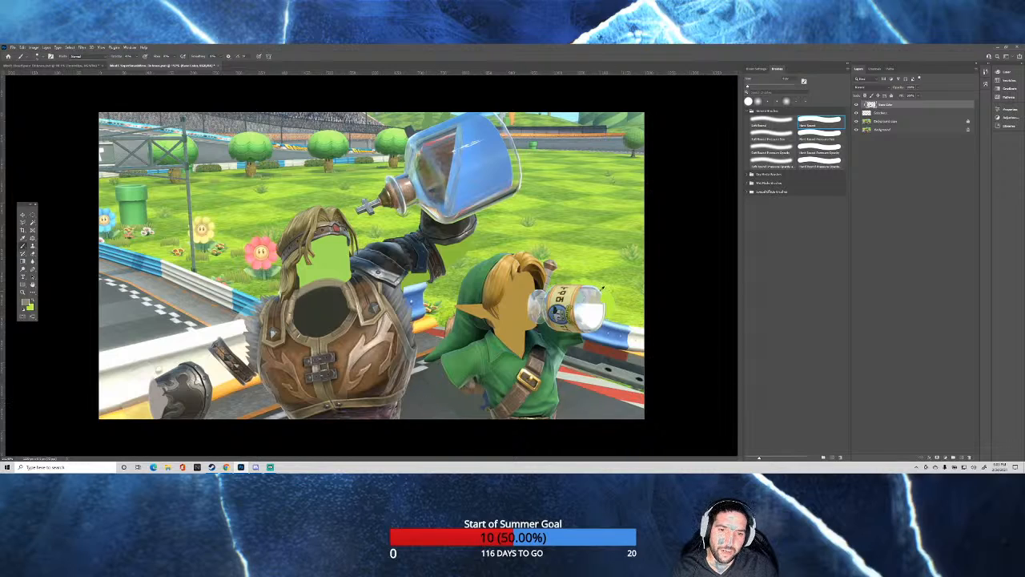
left_click_drag(599, 285, 665, 317)
left_click_drag(606, 303, 590, 301)
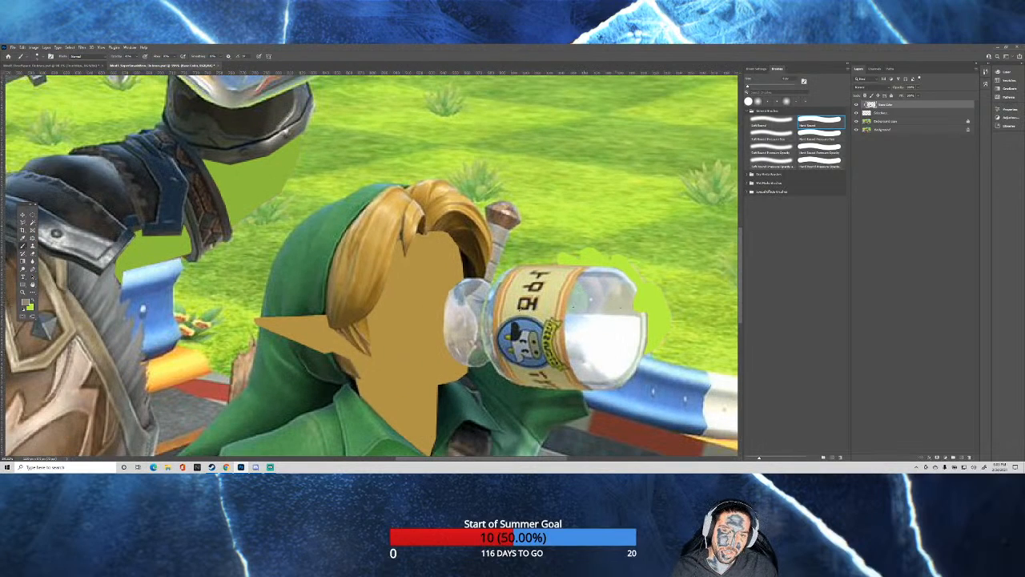
key("ctrl+0")
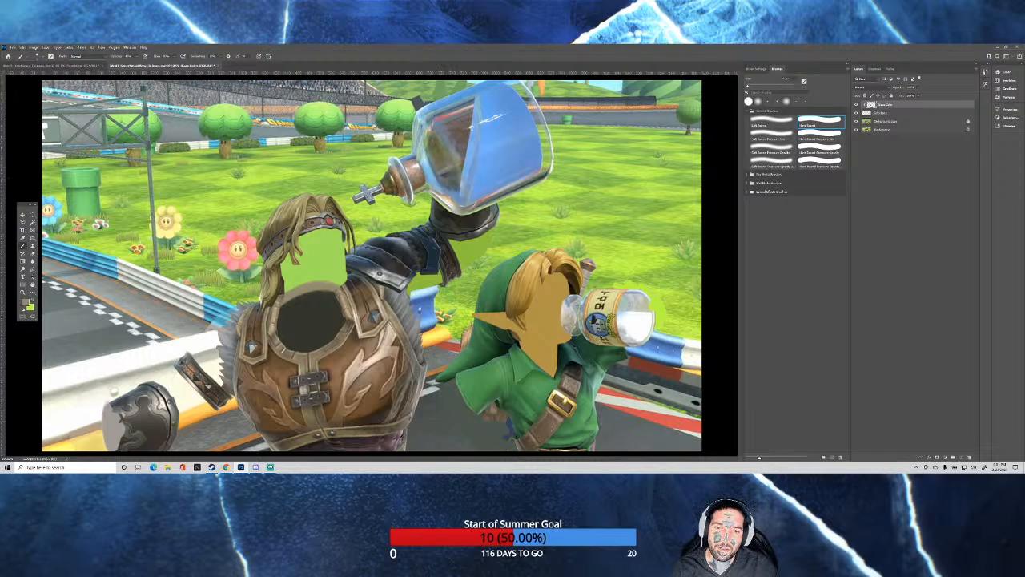
scroll(574, 316, "up", 8)
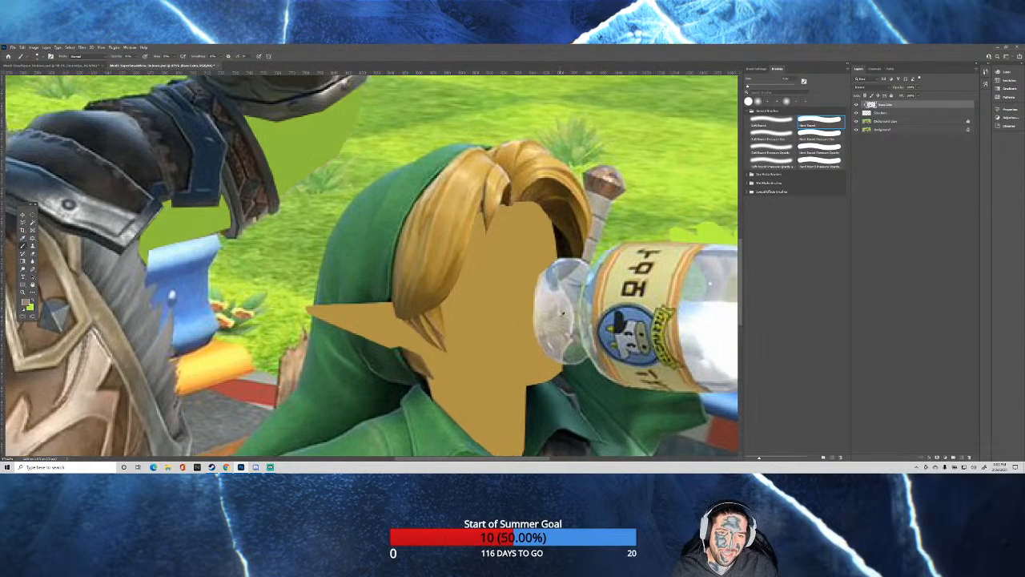
scroll(562, 310, "down", 8)
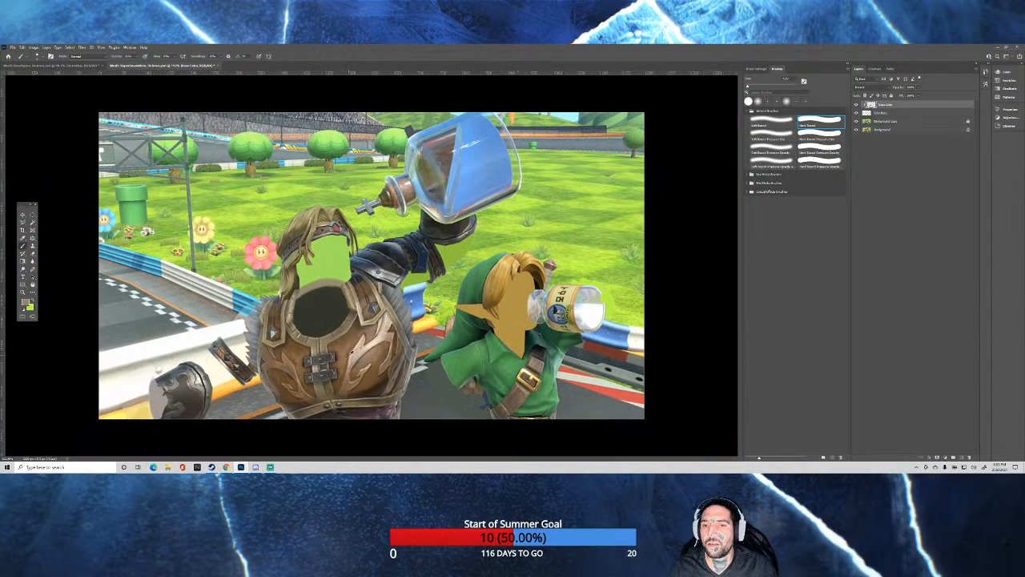
scroll(350, 352, "up", 1)
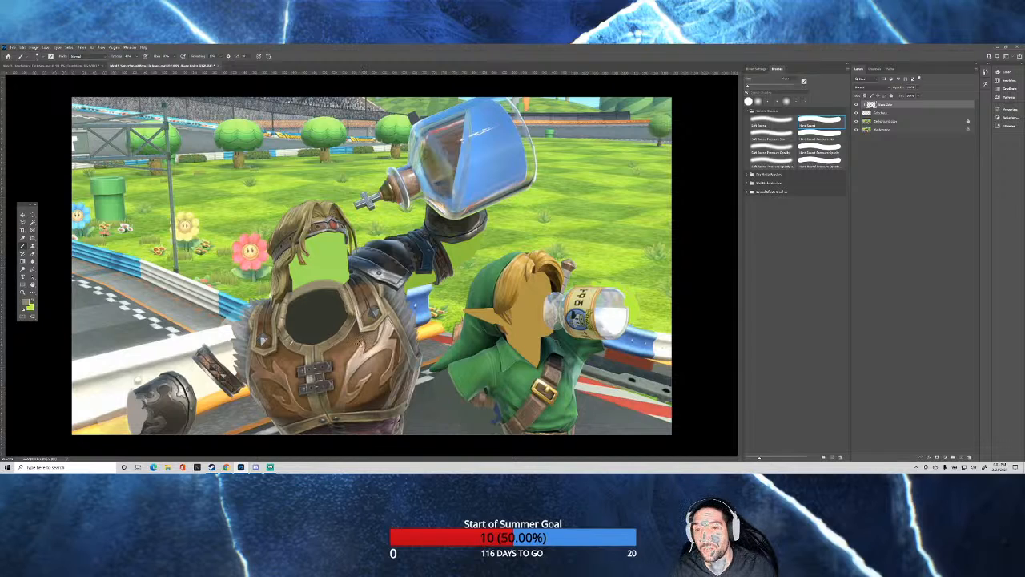
Sample a brown tone from the long-haired man's hair and brush it over the green face area with an enlarged brush.
scroll(328, 315, "up", 3)
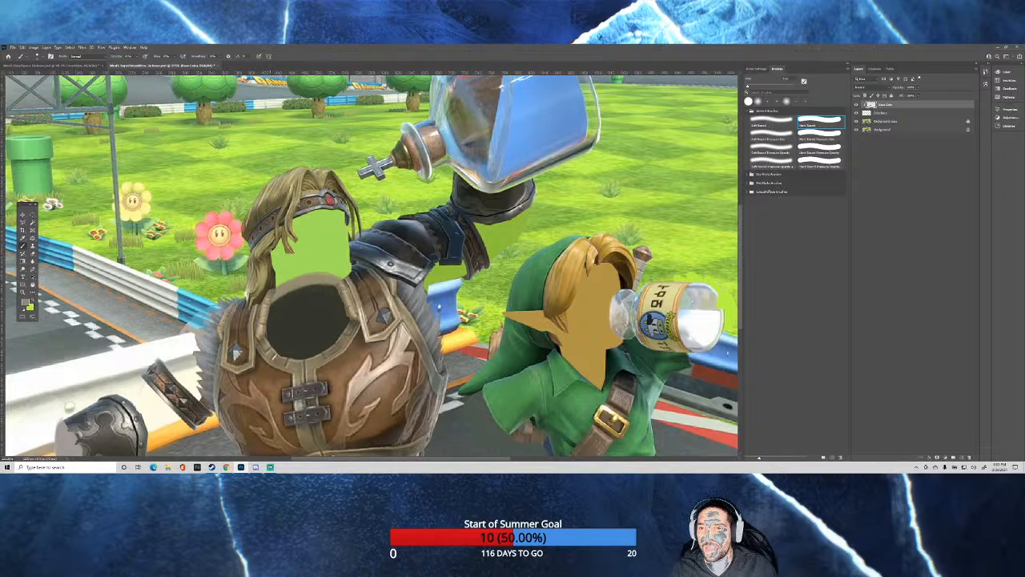
left_click(267, 257, "alt")
left_click(270, 260, "alt")
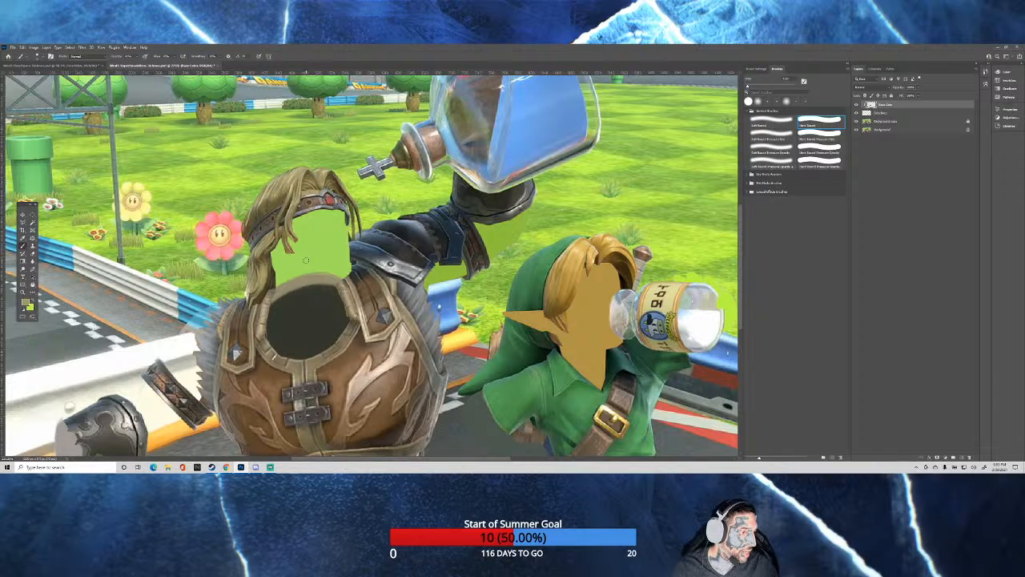
left_click_drag(304, 257, 316, 256)
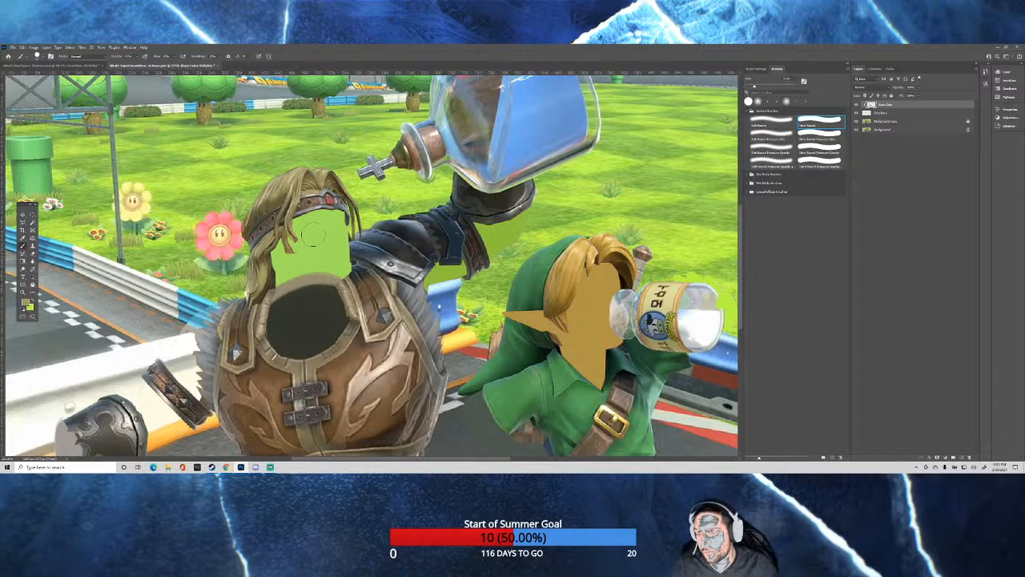
mouse_move(331, 221)
left_mouse_down()
mouse_move(299, 238)
mouse_move(304, 225)
mouse_move(279, 250)
mouse_move(284, 275)
mouse_move(273, 271)
mouse_move(349, 248)
mouse_move(337, 240)
mouse_move(351, 269)
mouse_move(330, 256)
mouse_move(330, 265)
mouse_move(291, 262)
mouse_move(354, 267)
mouse_move(350, 261)
left_mouse_up()
mouse_move(357, 262)
left_mouse_down()
mouse_move(271, 270)
mouse_move(310, 224)
mouse_move(298, 230)
mouse_move(327, 222)
mouse_move(337, 223)
mouse_move(346, 266)
mouse_move(338, 262)
left_mouse_up()
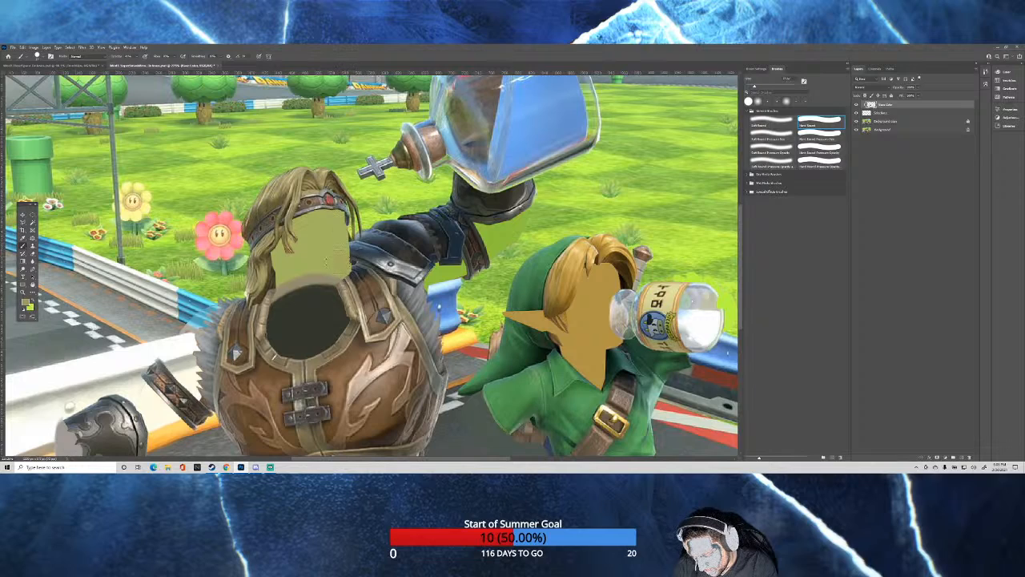
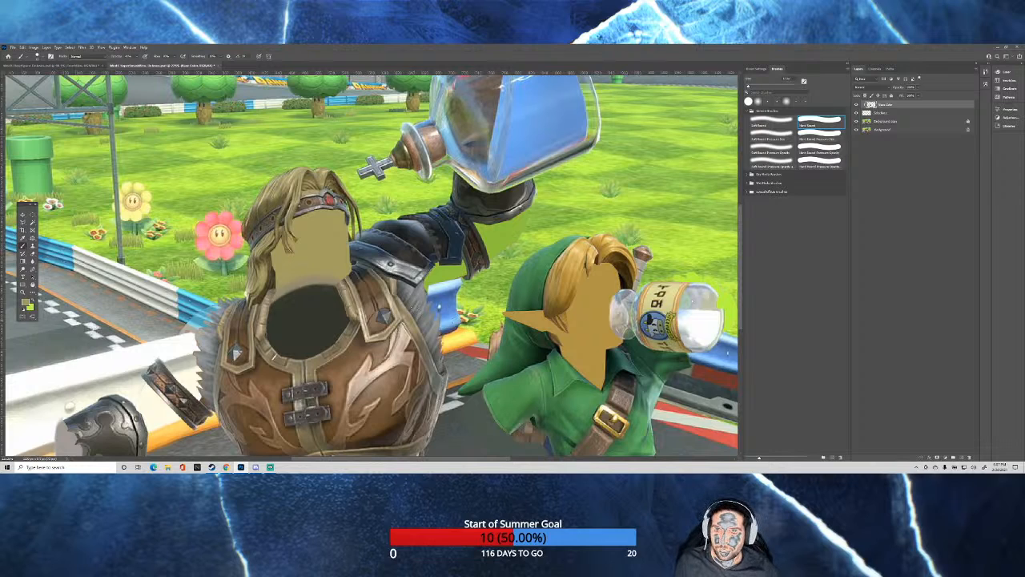
Sample grass greens and brush them over the flat patches beneath the long-haired man's raised arm, beside and below the leather cuff.
scroll(441, 223, "down", 5)
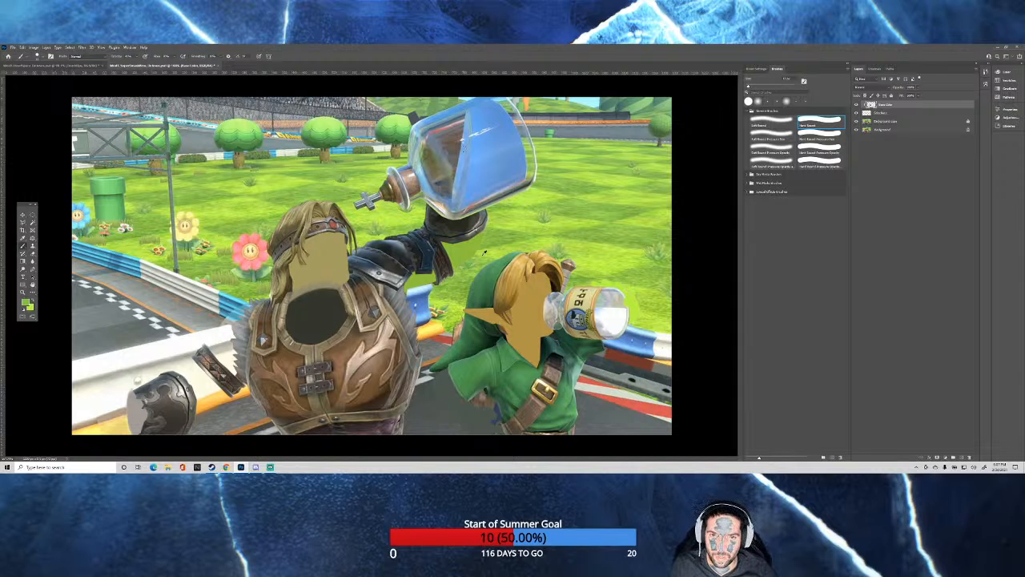
scroll(485, 253, "up", 5)
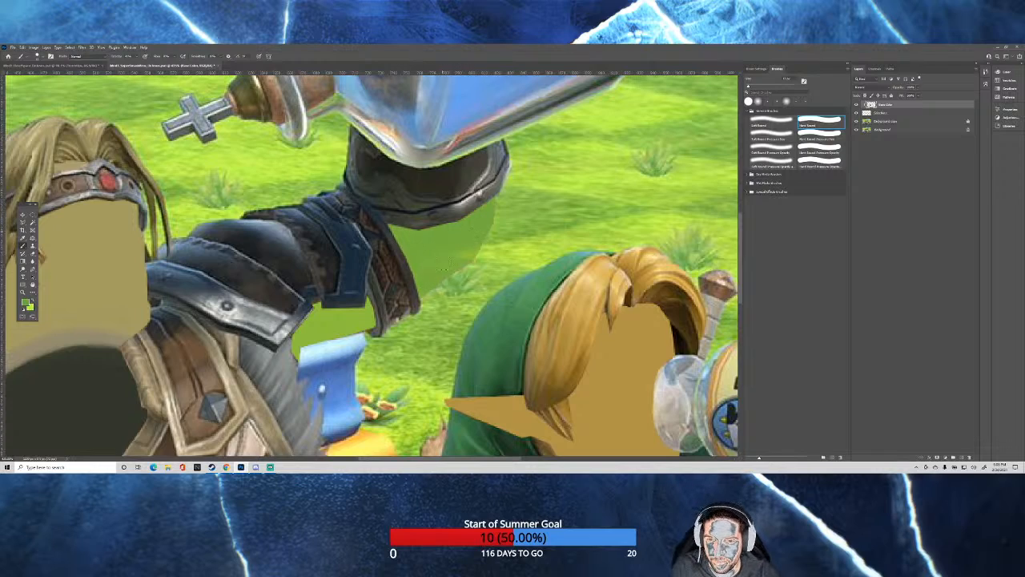
left_click(524, 250, "alt")
right_click(484, 257, "alt")
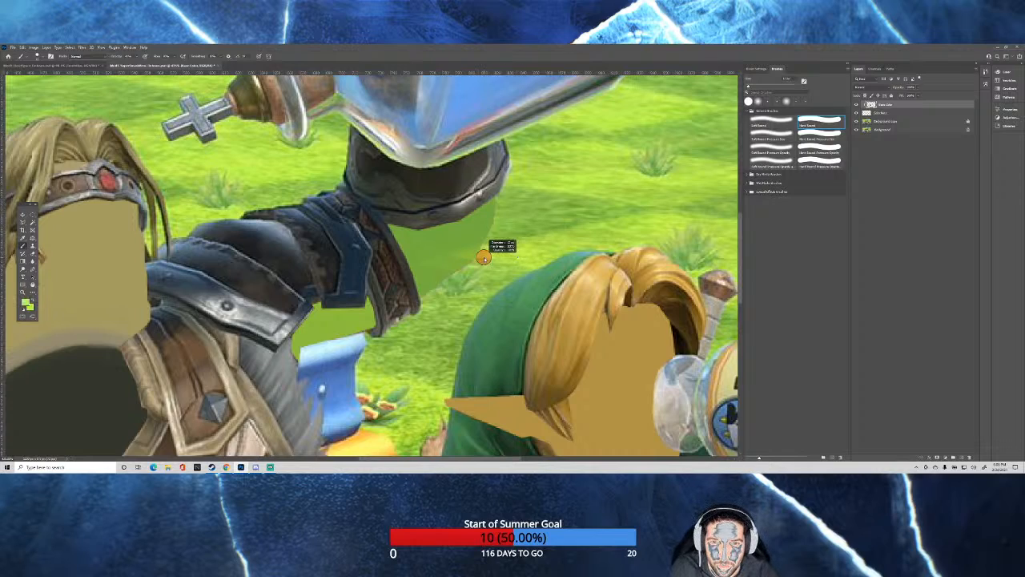
left_click_drag(483, 259, 483, 257)
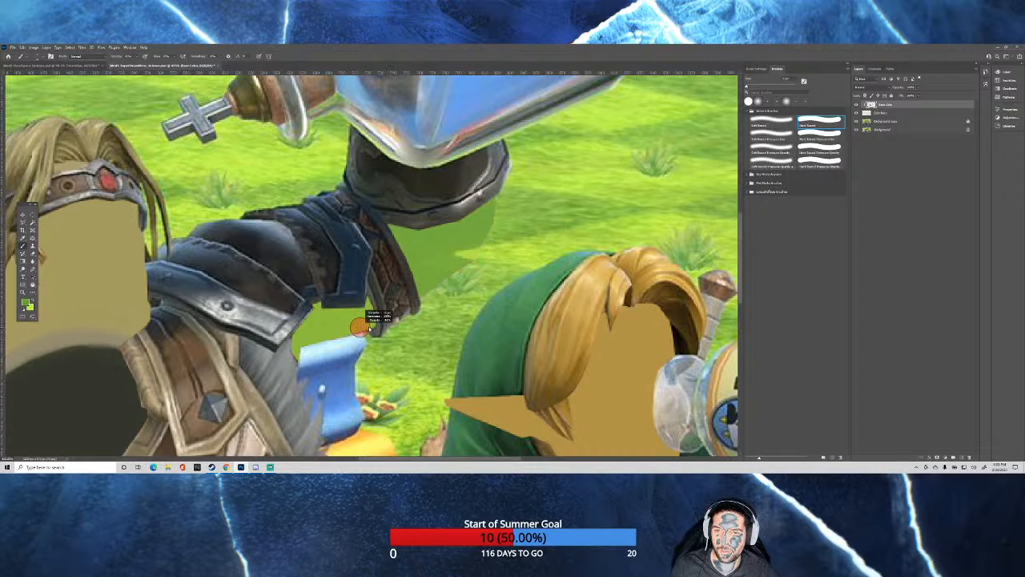
left_click_drag(353, 336, 350, 326)
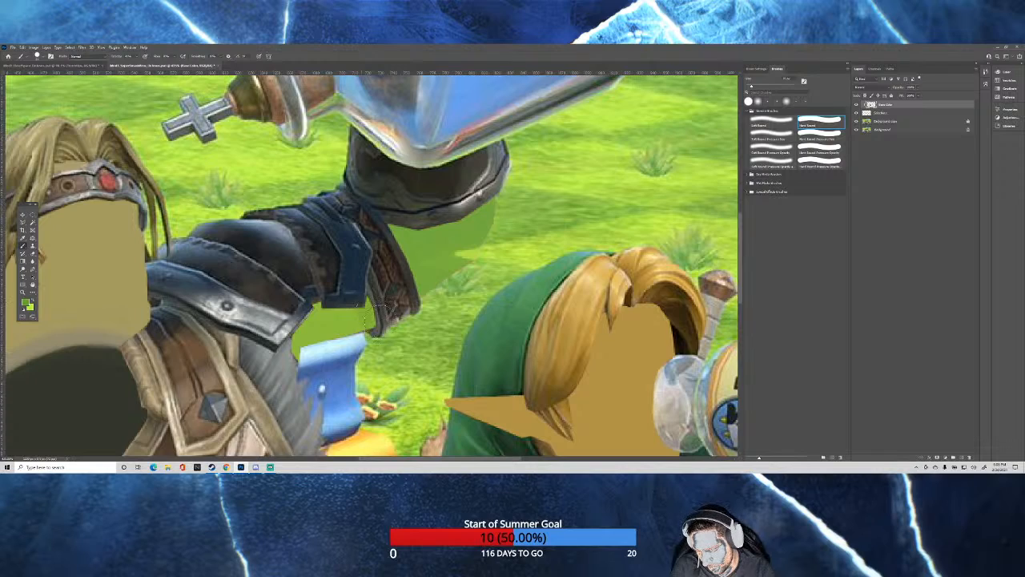
left_click_drag(355, 314, 320, 310)
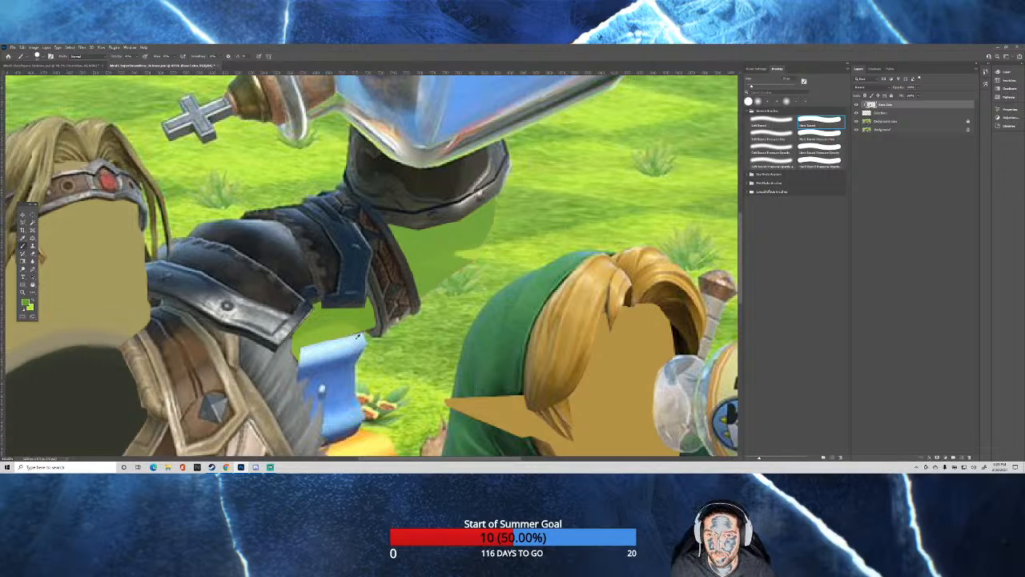
Sample light blue from the barrier beneath the raised arm and paint its rounded upper rim, switching to the Soft Round brush.
left_click(333, 345, "alt")
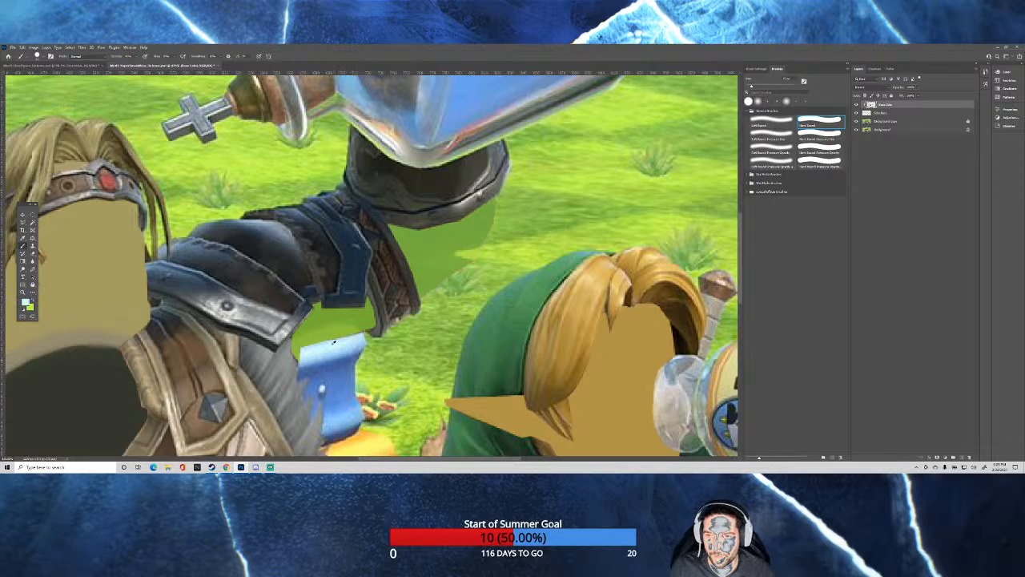
left_click(325, 340, "alt")
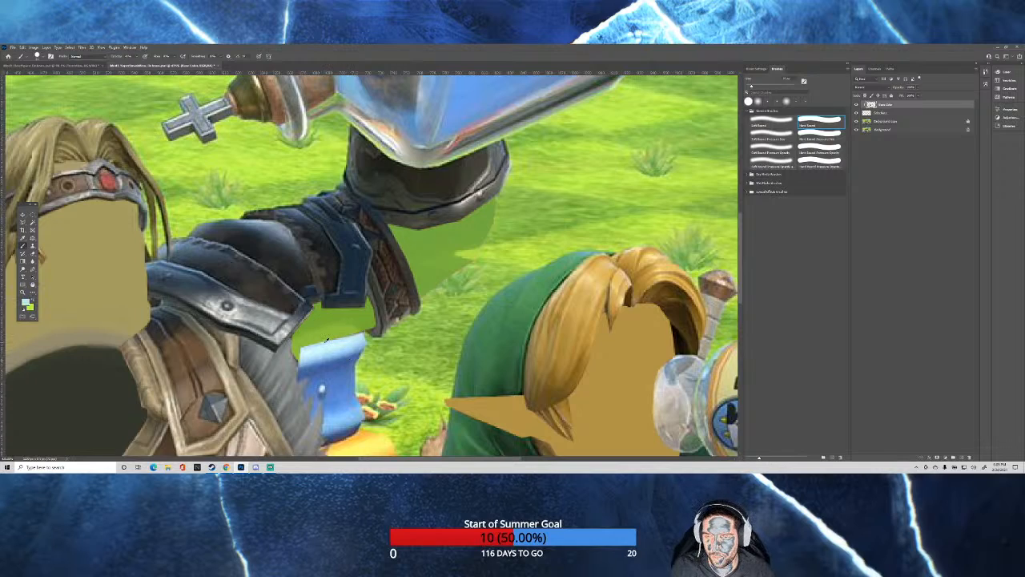
left_click(343, 350, "alt")
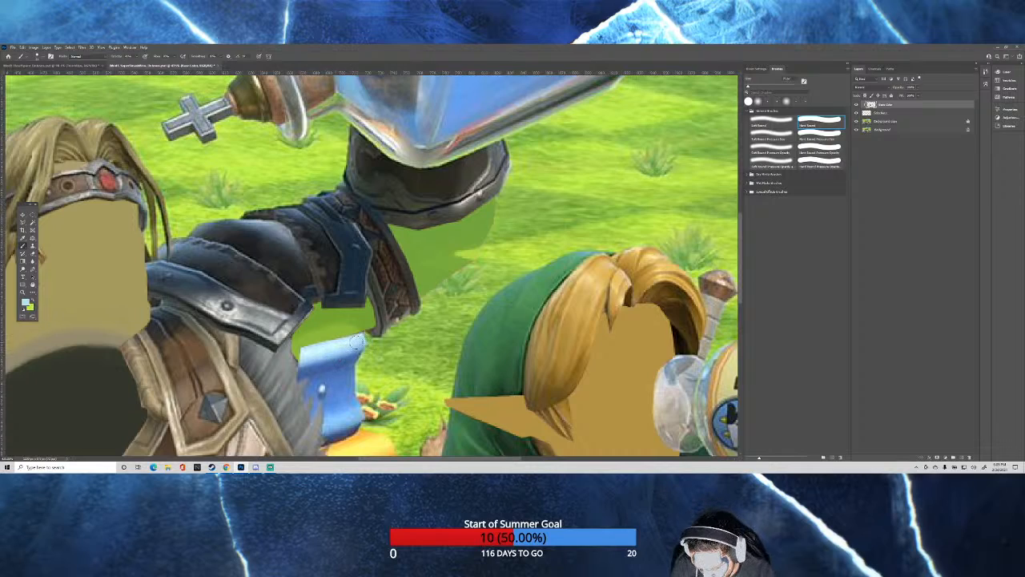
mouse_move(343, 333)
left_mouse_down()
mouse_move(301, 352)
mouse_move(330, 333)
mouse_move(305, 343)
mouse_move(357, 338)
mouse_move(330, 335)
mouse_move(293, 358)
mouse_move(326, 340)
mouse_move(297, 347)
left_mouse_up()
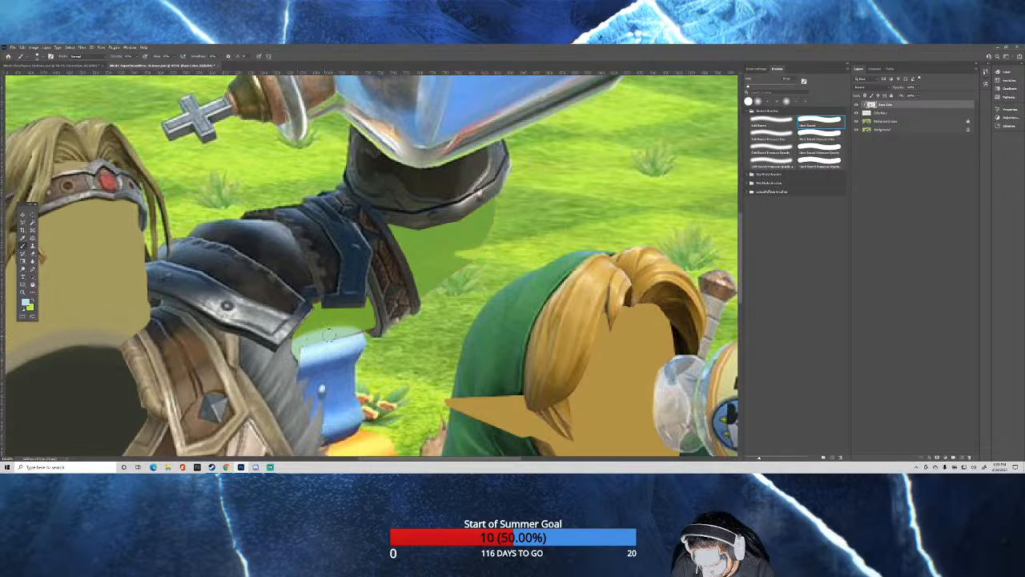
mouse_move(357, 336)
left_mouse_down()
mouse_move(297, 350)
mouse_move(357, 338)
mouse_move(311, 340)
left_mouse_up()
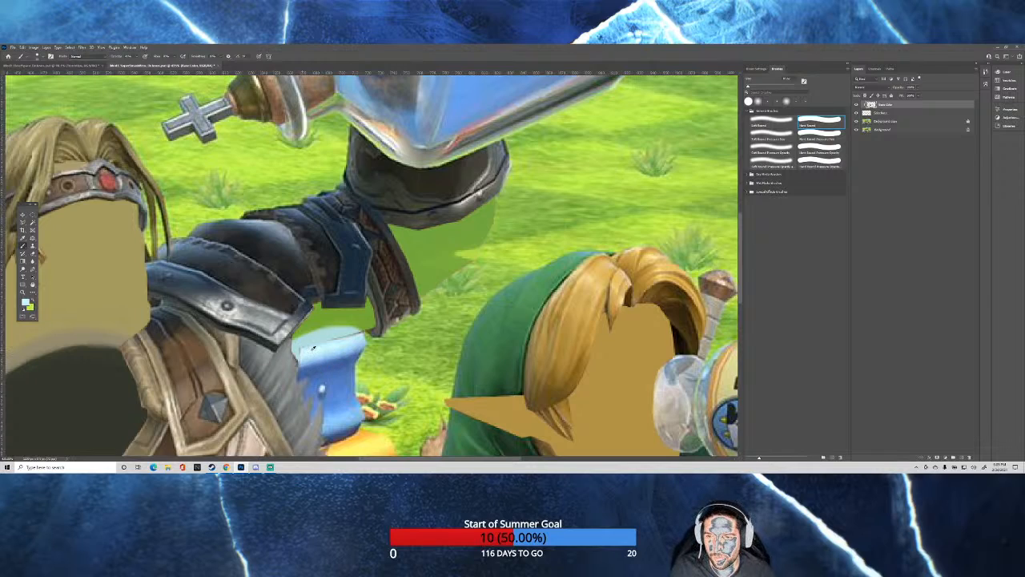
left_click(304, 353)
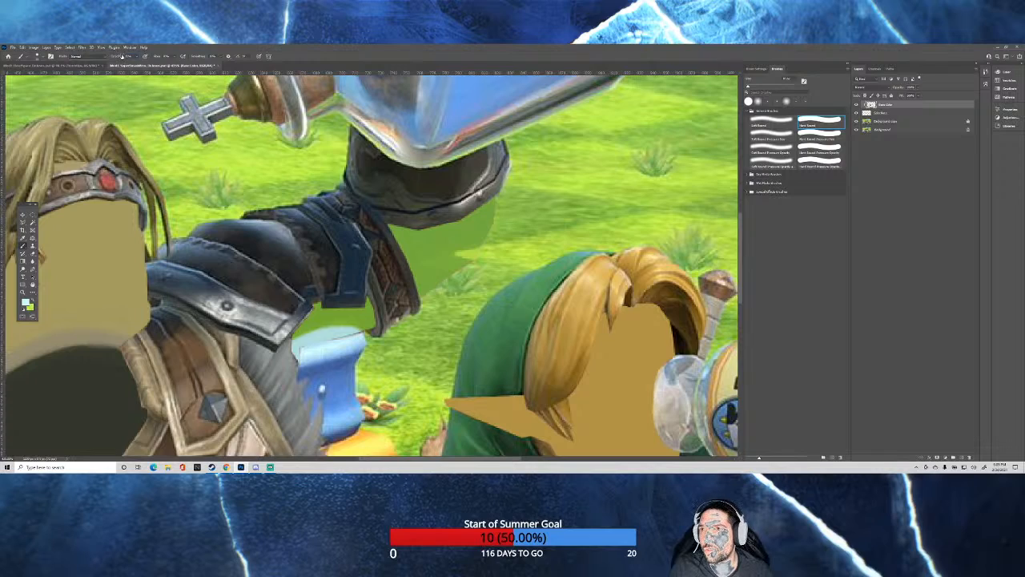
left_click(773, 120)
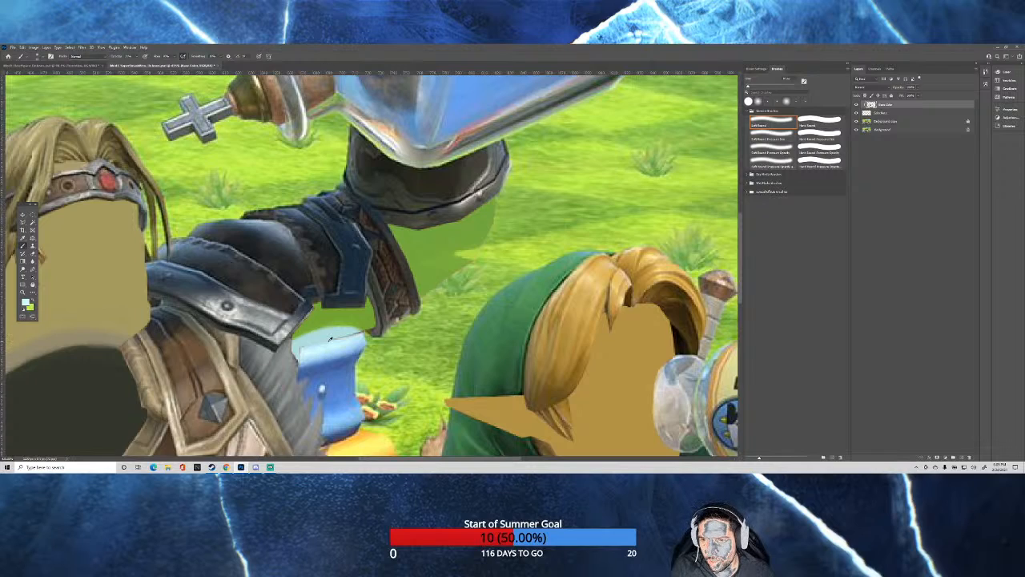
left_click_drag(329, 340, 324, 341, "alt")
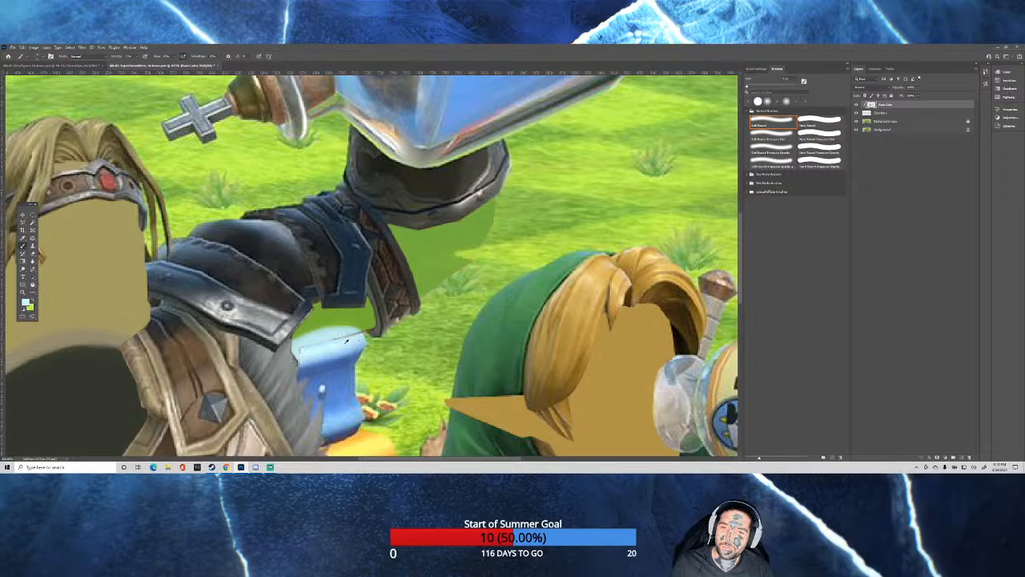
scroll(354, 337, "up", 2)
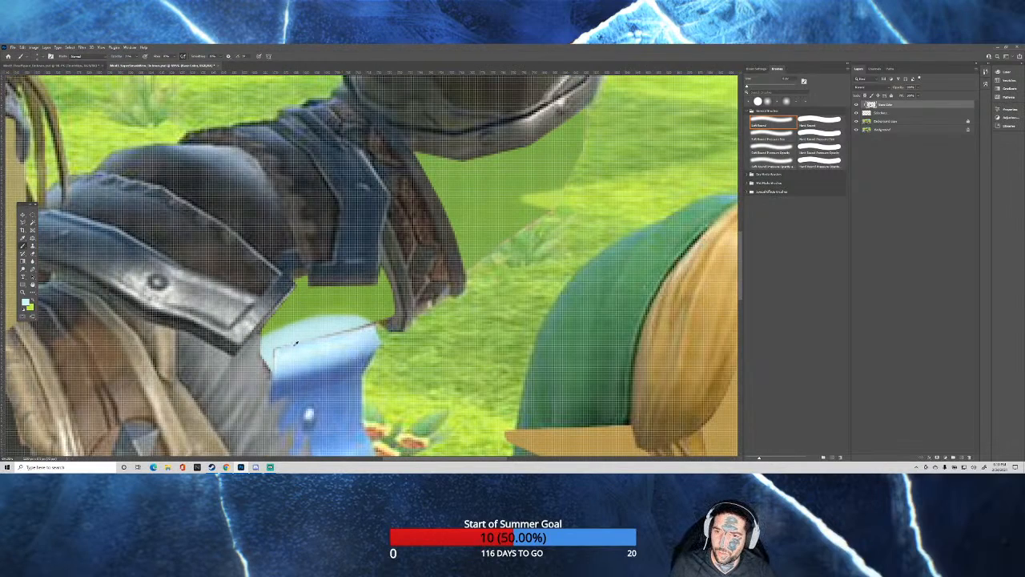
scroll(294, 345, "down", 5)
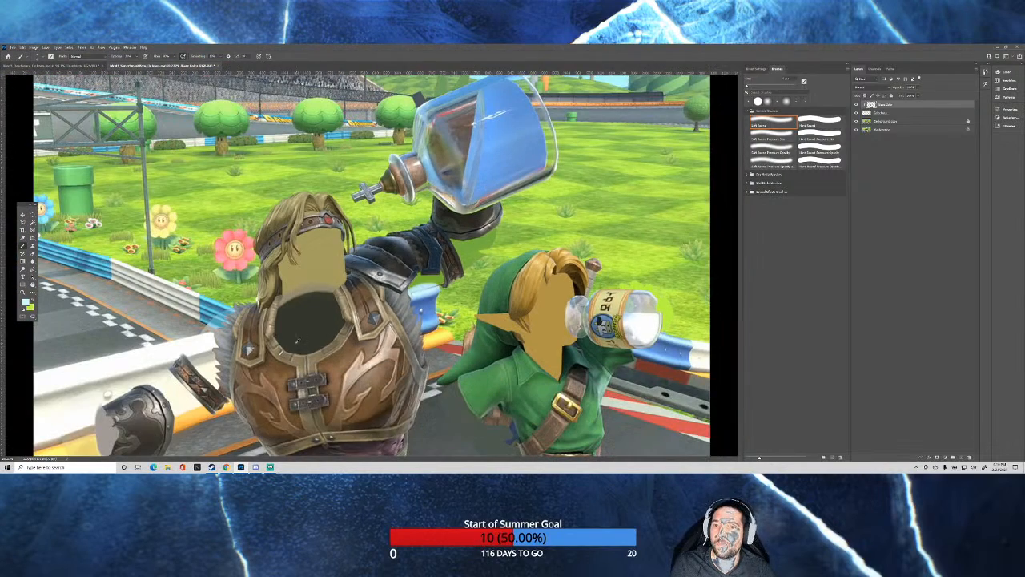
scroll(272, 338, "up", 1)
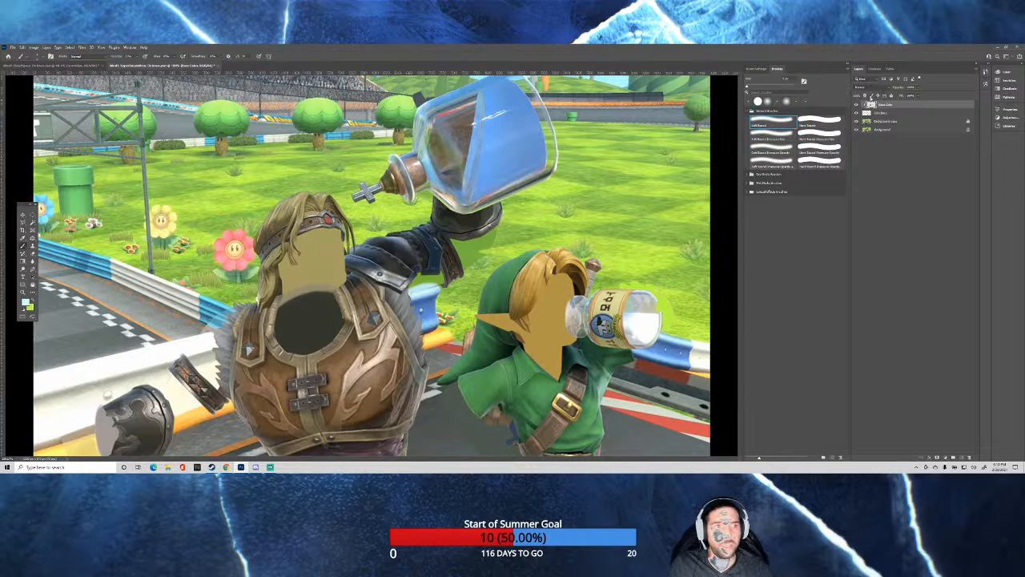
Switch to the Hard Round brush, sample dark asphalt grey and paint the road between the green cap's tip and the sleeve.
left_click(820, 120)
left_click_drag(500, 324, 502, 325)
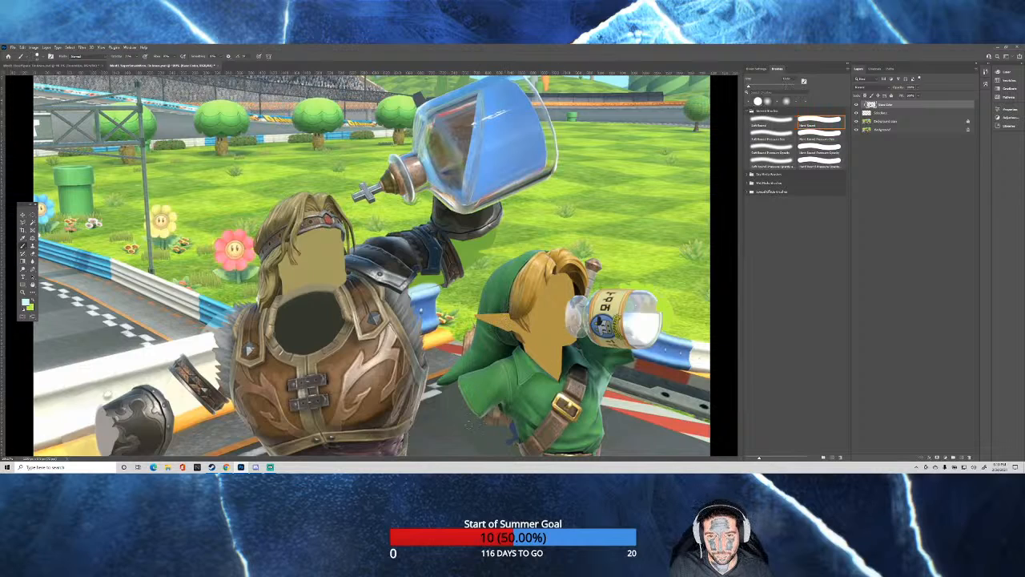
left_click_drag(430, 418, 507, 320)
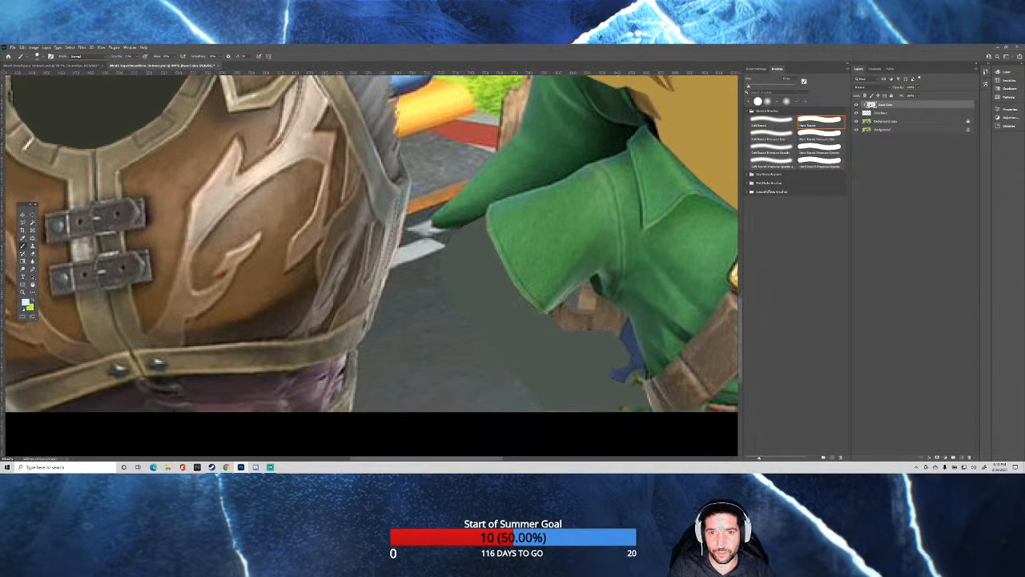
left_click(434, 256, "alt")
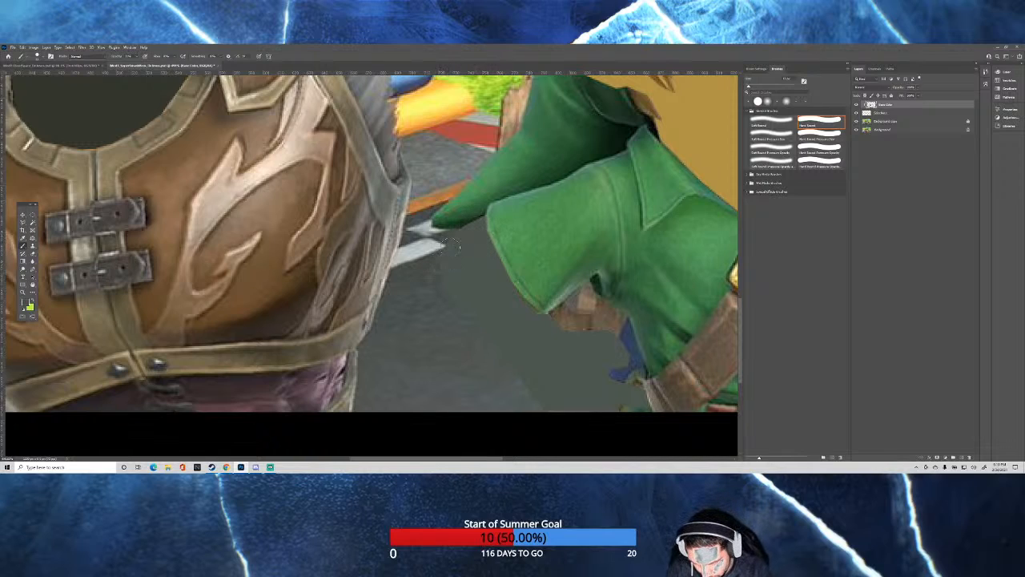
left_click_drag(478, 239, 477, 234)
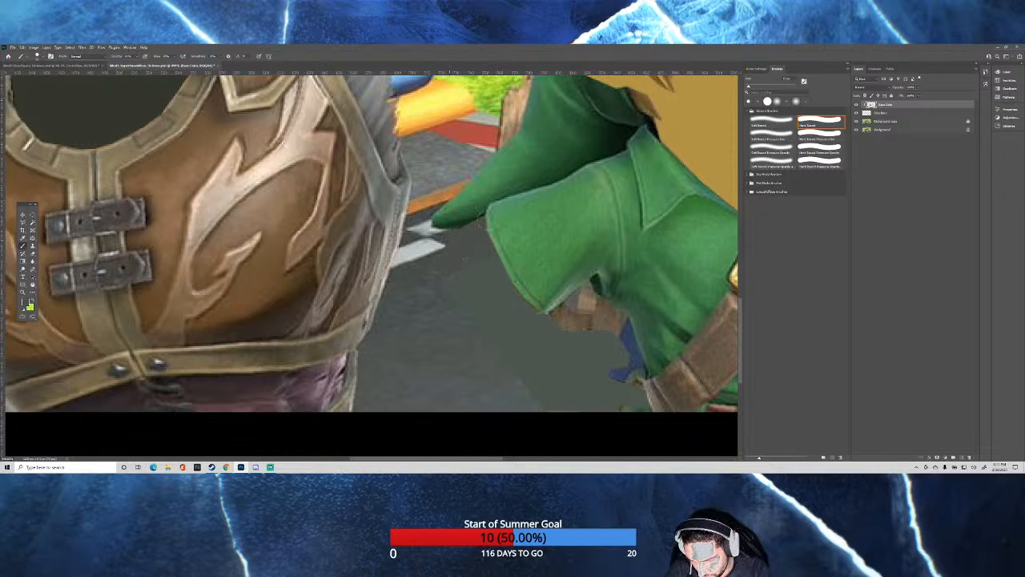
Sample dark green from the cap's tip and paint its shaded underside across to the sleeve.
left_click(457, 224, "alt")
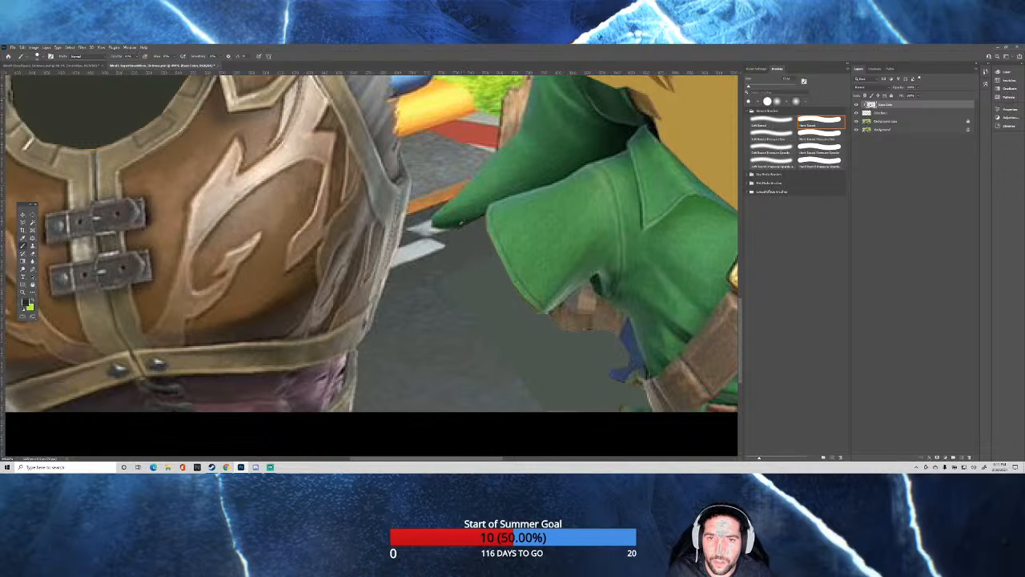
left_click_drag(490, 225, 457, 222)
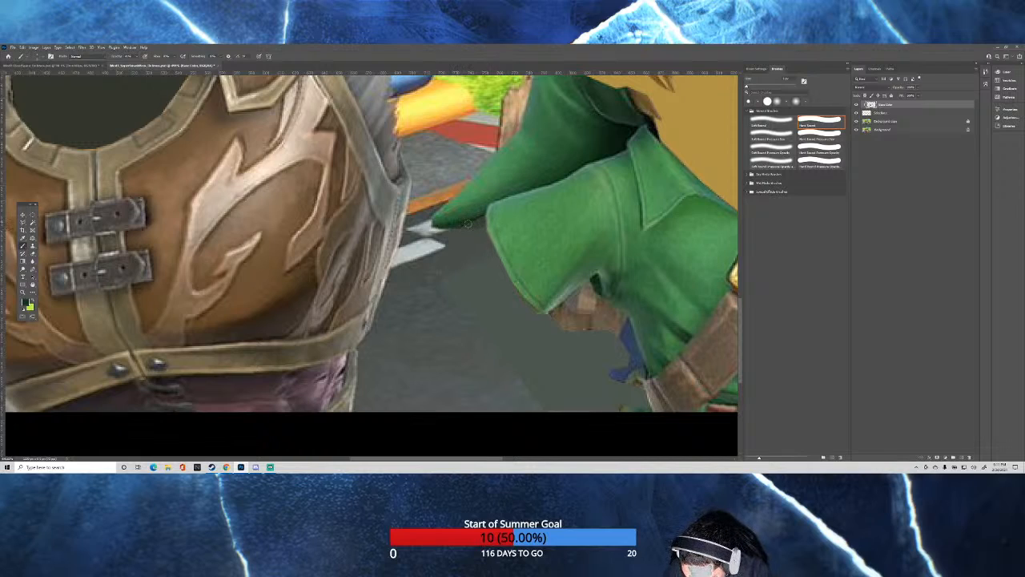
left_click_drag(468, 225, 486, 220)
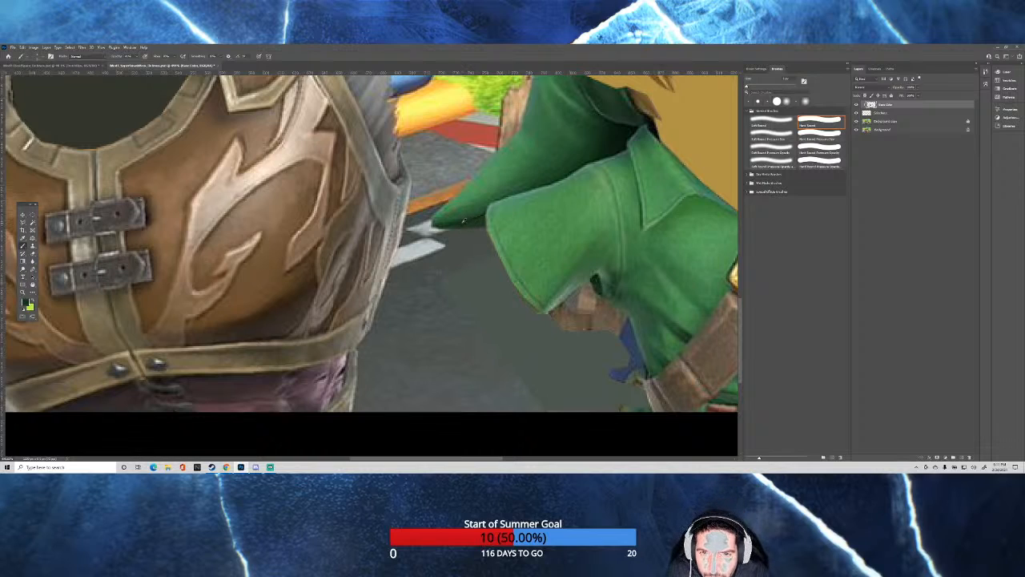
left_click(462, 222, "alt")
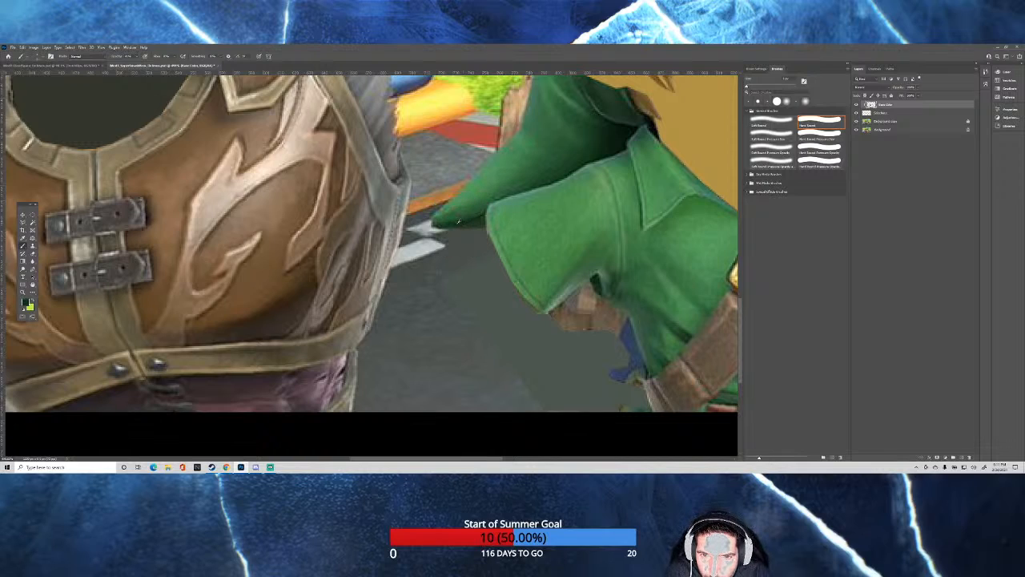
left_click(459, 222, "alt")
left_click_drag(458, 222, 468, 225)
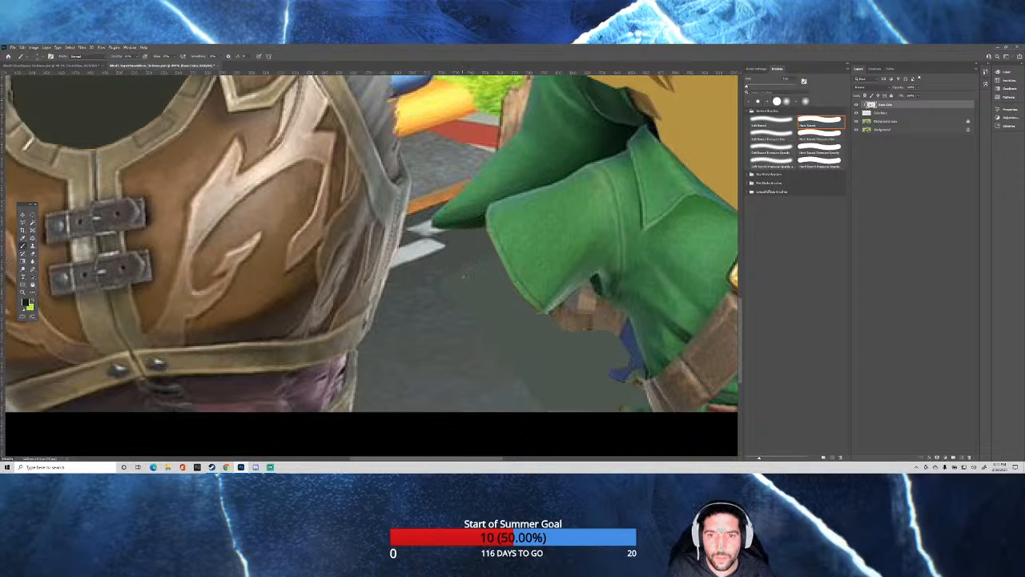
Sample grey from the asphalt and blend it over the flat road patch below the green sleeve.
left_click(431, 296, "alt")
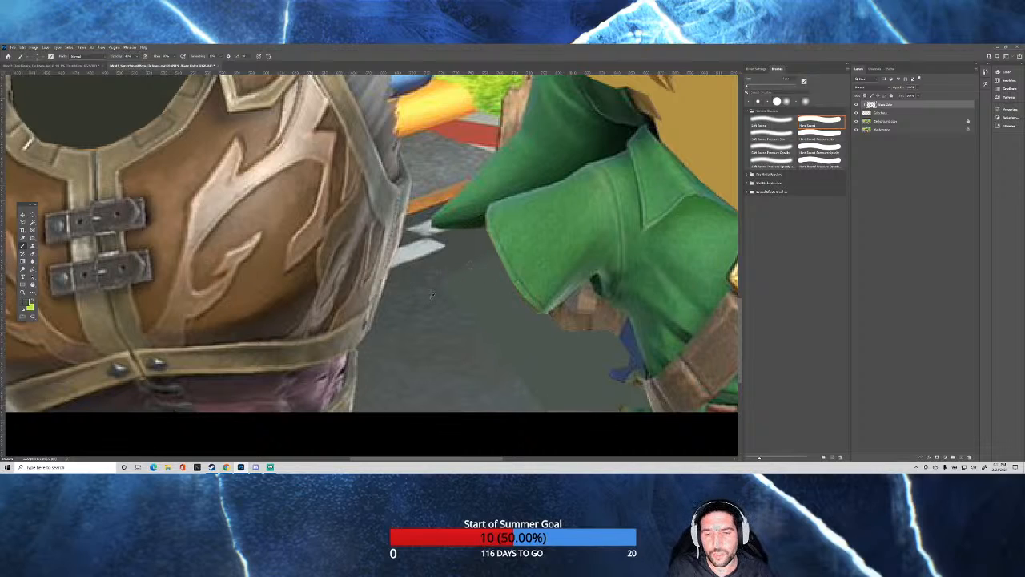
left_click_drag(442, 311, 463, 319)
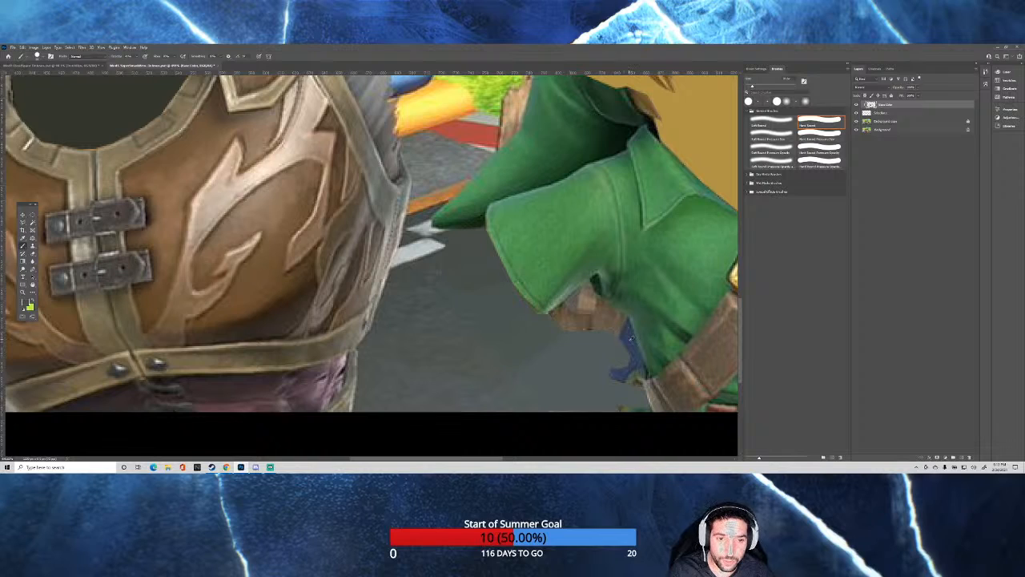
Extend the blue and brown gear beneath the green sleeve down to the image's lower edge with sampled colours, adding shading to the brown part.
right_click(629, 340, "alt")
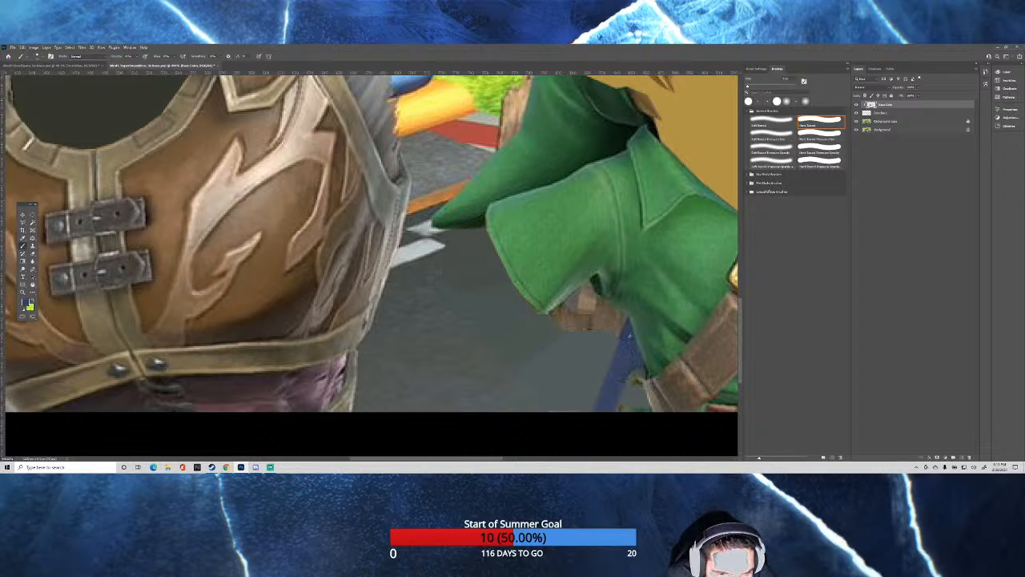
left_click(623, 336, "alt")
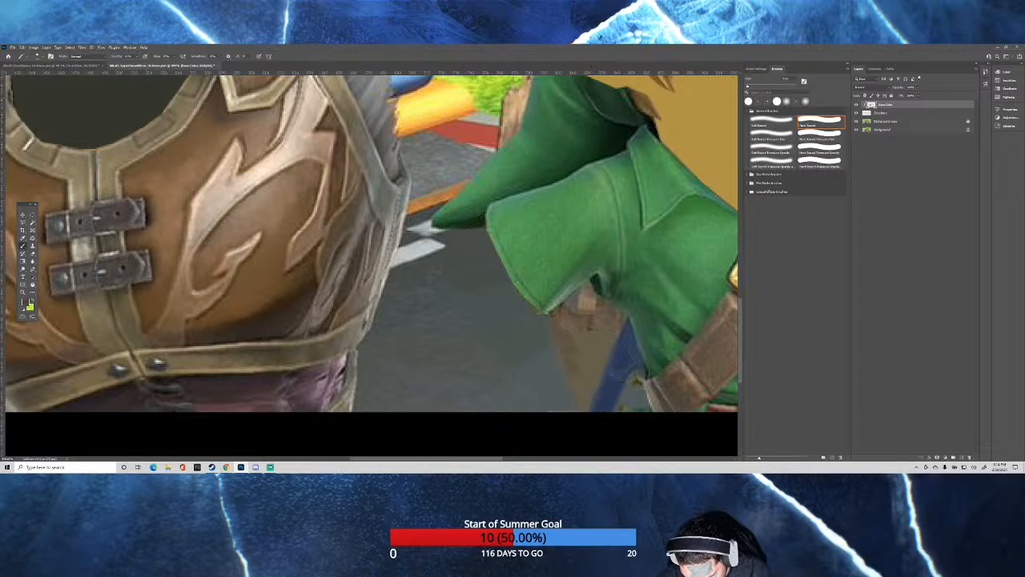
mouse_move(579, 392)
left_mouse_down()
mouse_move(568, 342)
mouse_move(594, 357)
left_mouse_up()
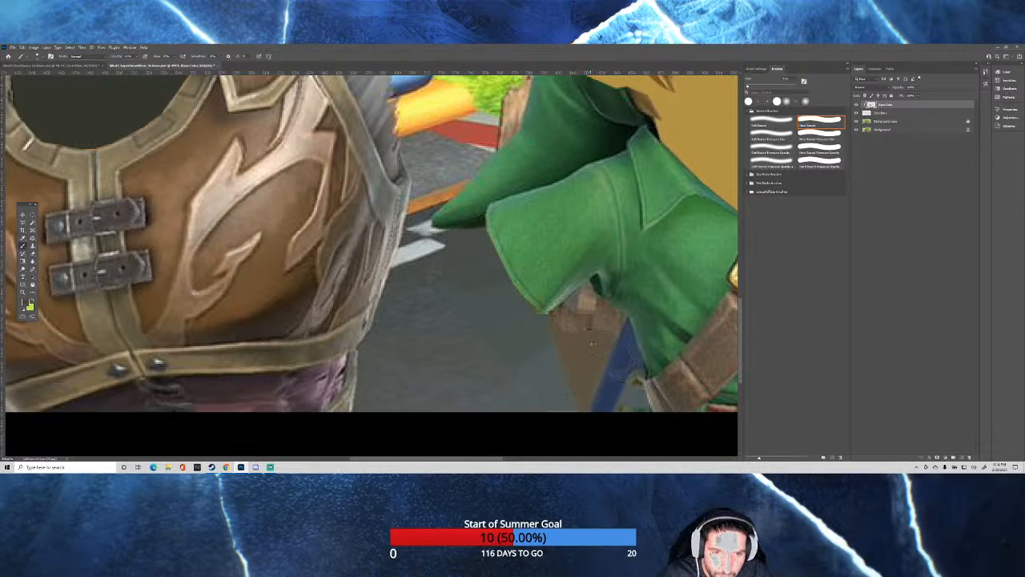
left_click(590, 328, "alt")
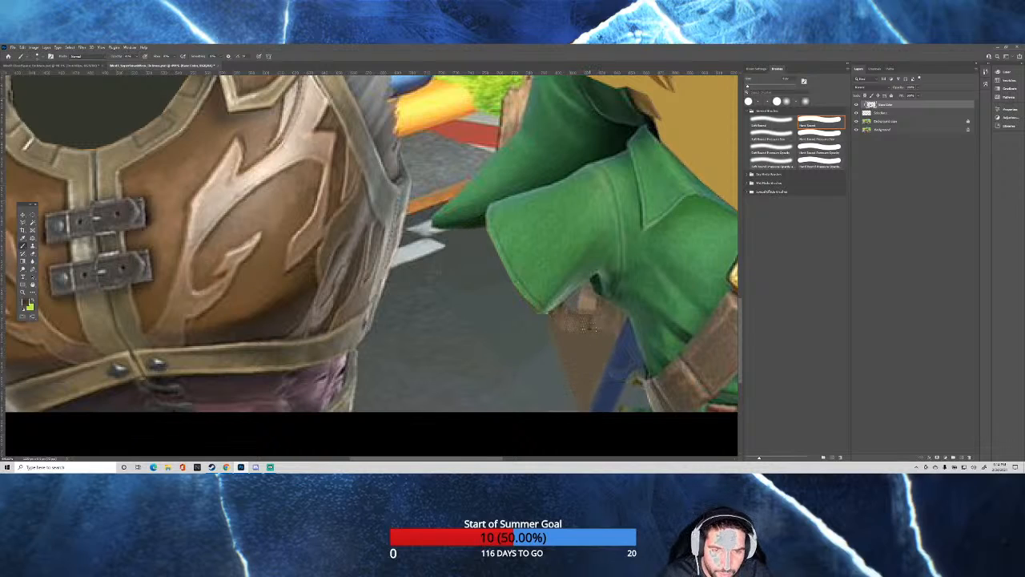
left_click_drag(591, 327, 584, 332)
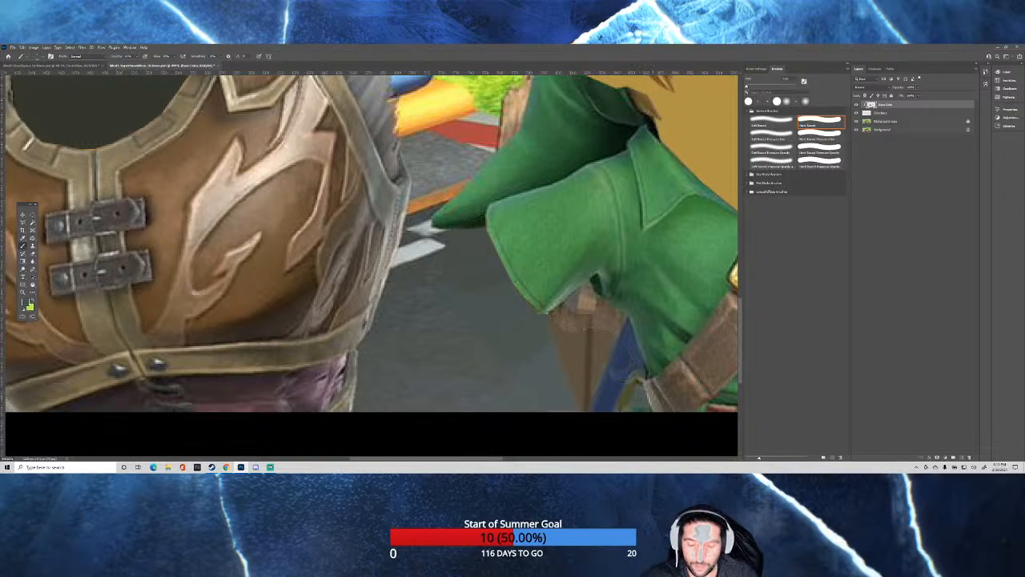
scroll(644, 373, "down", 3)
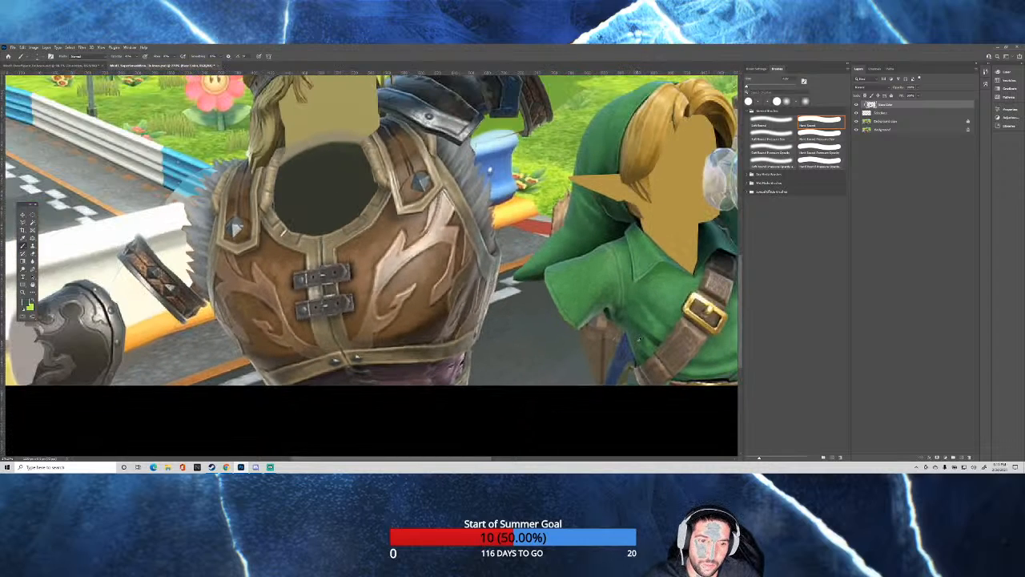
scroll(639, 339, "up", 4)
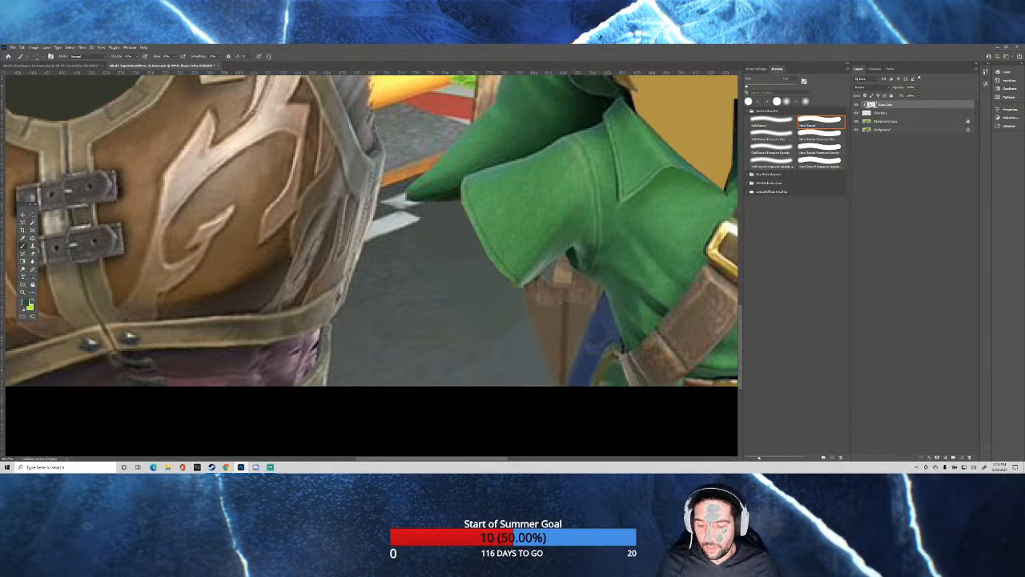
Paint the tan neck area inside the green collar with dark green up to a curved rim beneath the chin.
scroll(612, 311, "down", 12)
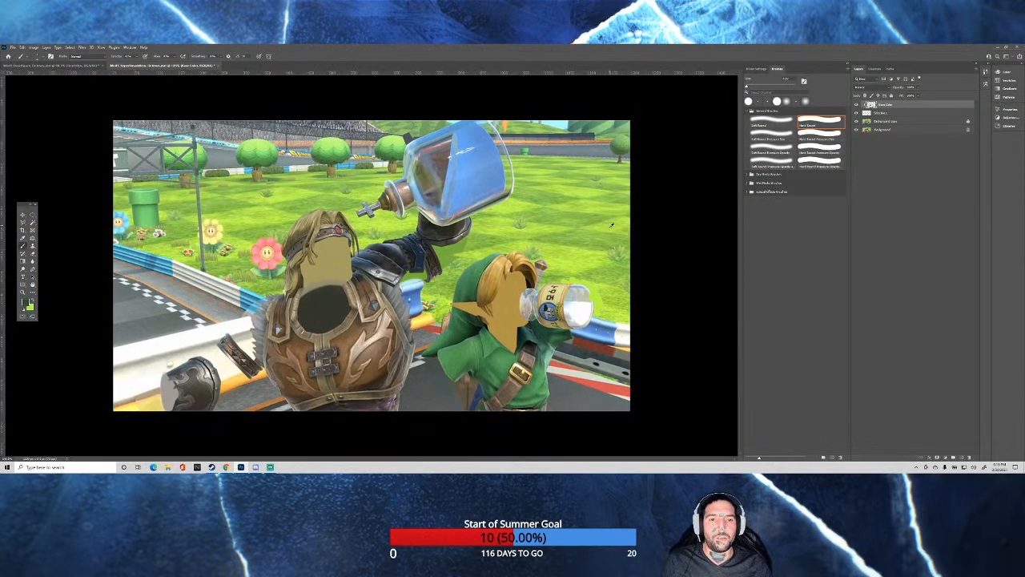
scroll(604, 247, "up", 5)
scroll(546, 442, "up", 7)
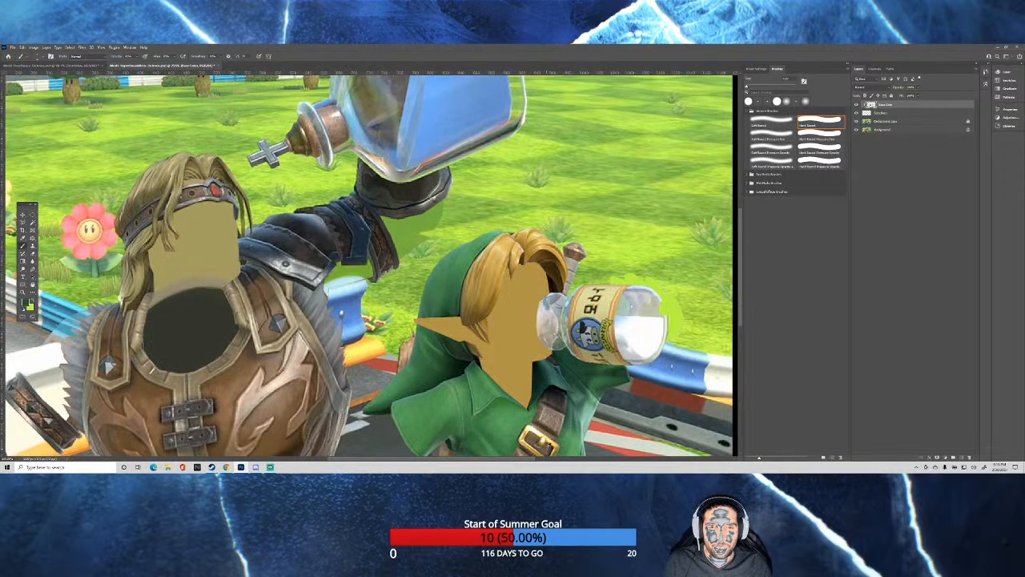
scroll(546, 361, "down", 3)
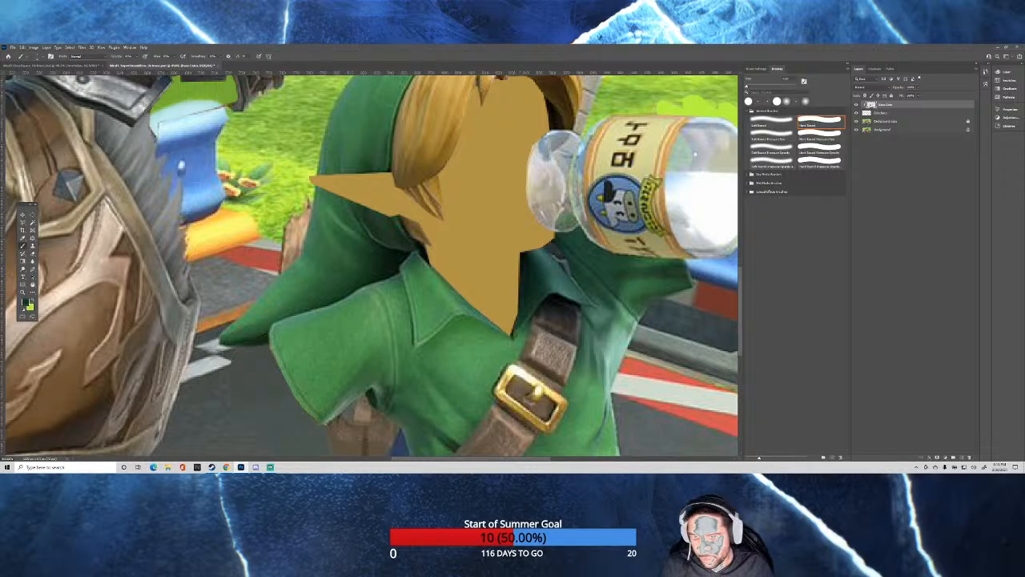
mouse_move(513, 296)
left_mouse_down()
mouse_move(505, 270)
mouse_move(495, 268)
mouse_move(529, 260)
mouse_move(508, 246)
mouse_move(452, 241)
mouse_move(419, 260)
mouse_move(529, 265)
mouse_move(474, 242)
mouse_move(413, 260)
mouse_move(464, 245)
mouse_move(508, 265)
mouse_move(477, 292)
mouse_move(522, 303)
mouse_move(497, 326)
mouse_move(424, 284)
mouse_move(452, 271)
mouse_move(503, 278)
mouse_move(532, 268)
mouse_move(527, 260)
mouse_move(516, 323)
mouse_move(469, 292)
mouse_move(488, 292)
mouse_move(480, 271)
mouse_move(521, 252)
mouse_move(437, 241)
mouse_move(456, 274)
mouse_move(509, 272)
mouse_move(479, 289)
mouse_move(507, 324)
mouse_move(481, 290)
mouse_move(524, 253)
mouse_move(442, 247)
mouse_move(525, 269)
mouse_move(522, 254)
mouse_move(455, 257)
left_mouse_up()
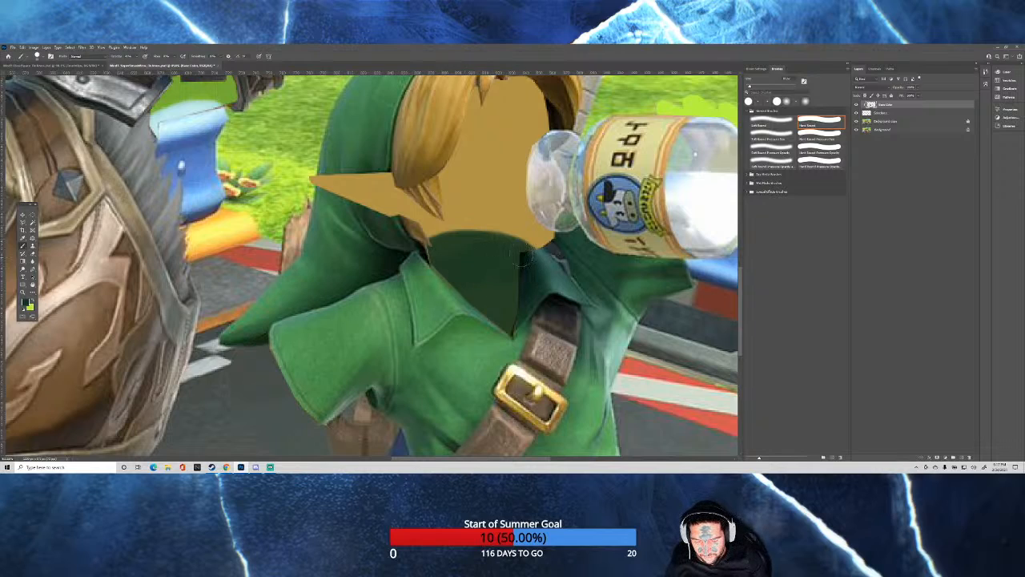
mouse_move(431, 254)
left_mouse_down()
mouse_move(472, 263)
mouse_move(473, 293)
mouse_move(514, 320)
left_mouse_up()
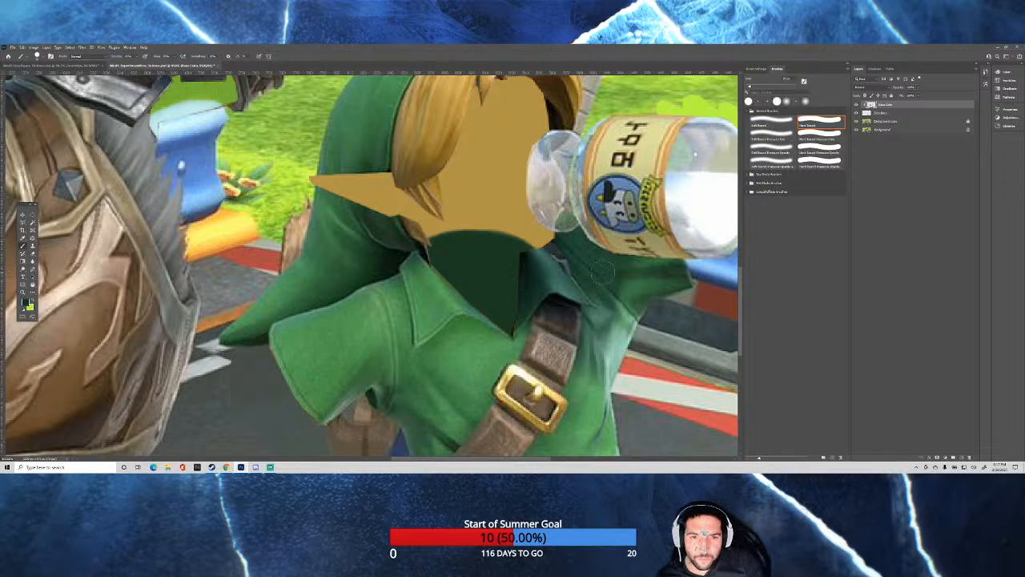
Sample the near-black tone at the collar's inner corner and shade the upper neck opening, switching to the Soft Round brush for blending.
left_click(522, 265, "alt")
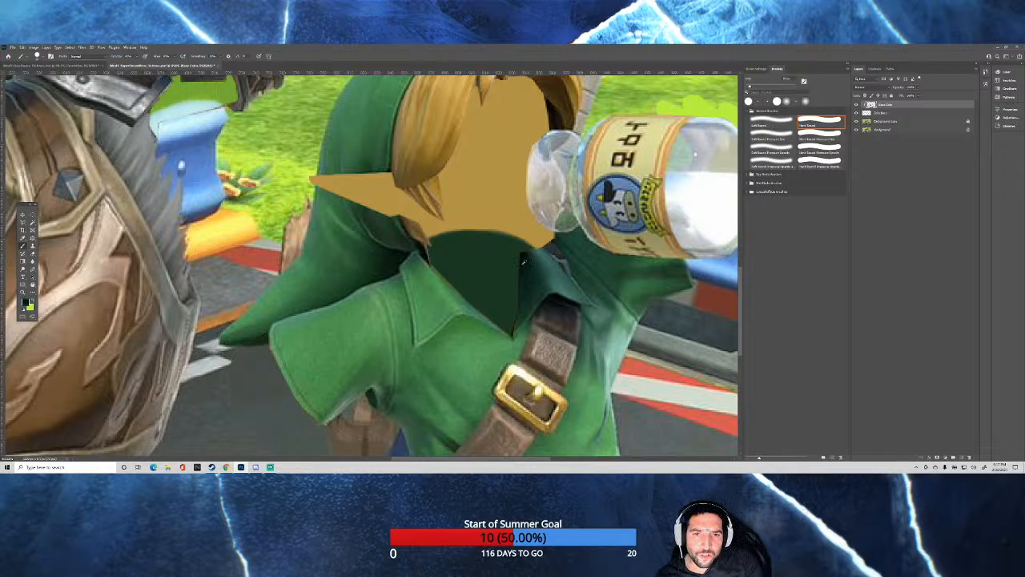
right_click(522, 263, "alt")
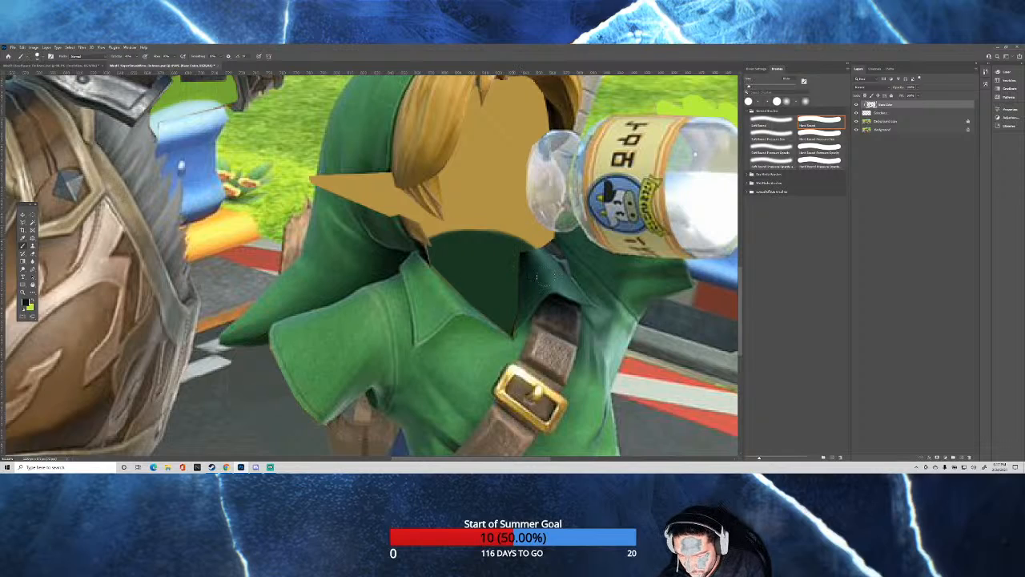
mouse_move(523, 263)
left_mouse_down()
mouse_move(431, 255)
mouse_move(527, 259)
mouse_move(477, 238)
mouse_move(426, 248)
mouse_move(503, 255)
mouse_move(533, 269)
mouse_move(476, 246)
mouse_move(431, 253)
mouse_move(529, 266)
mouse_move(506, 253)
mouse_move(435, 248)
mouse_move(532, 262)
left_mouse_up()
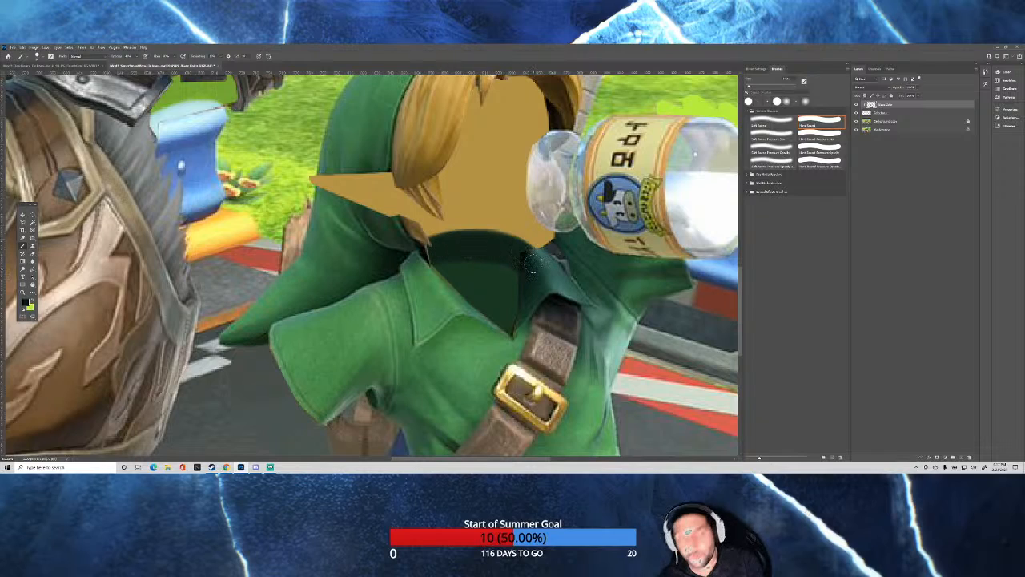
left_click(769, 124)
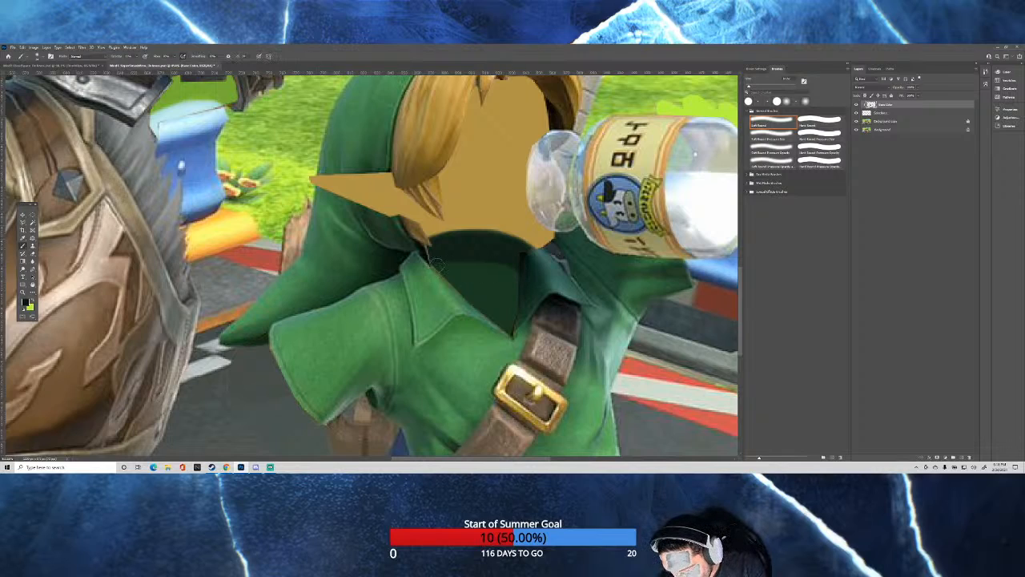
mouse_move(518, 268)
left_mouse_down()
mouse_move(528, 279)
mouse_move(465, 262)
left_mouse_up()
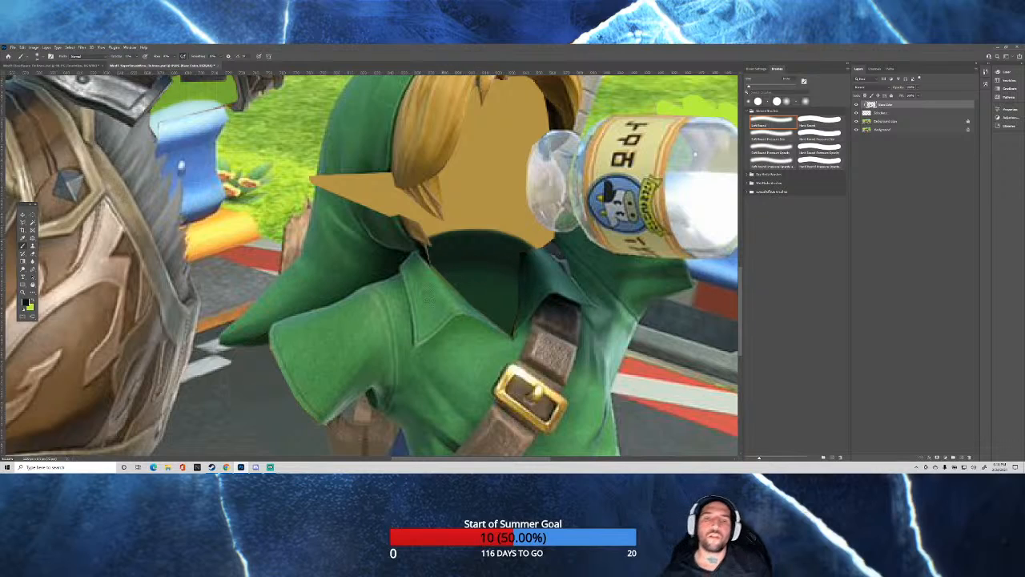
left_click(523, 257, "alt")
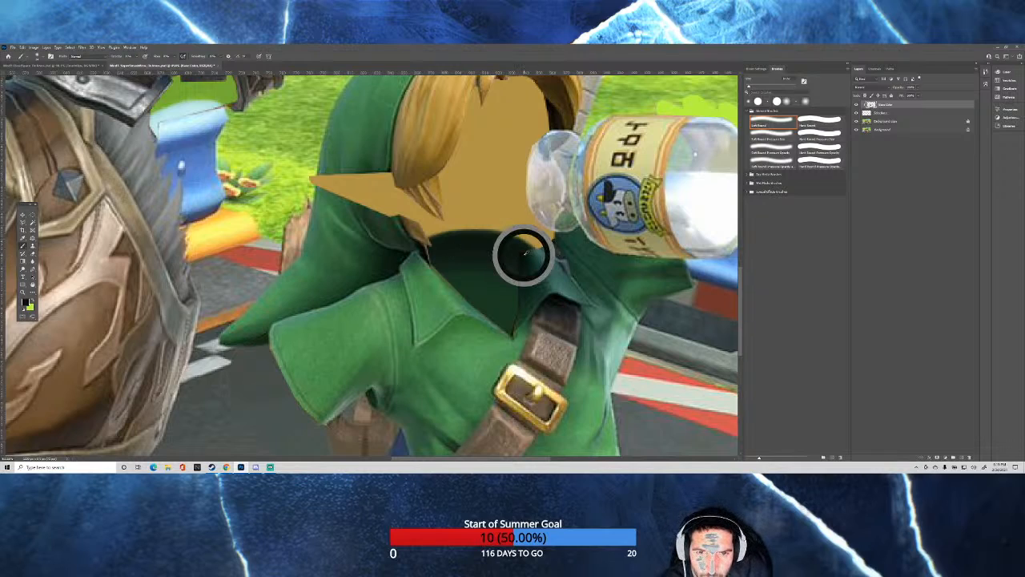
Switch to the Hard Round brush and clean up the dark inner corner where the neck opening meets the collar, using sampled tones.
left_click(824, 118)
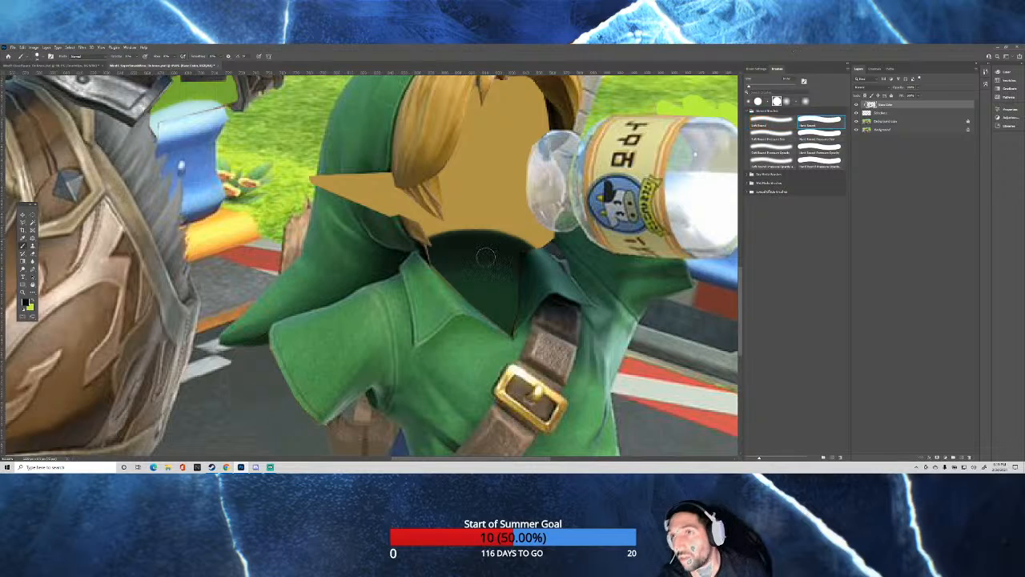
mouse_move(522, 258)
left_mouse_down()
mouse_move(428, 252)
mouse_move(481, 241)
mouse_move(527, 255)
mouse_move(503, 241)
mouse_move(427, 245)
mouse_move(495, 241)
mouse_move(525, 251)
left_mouse_up()
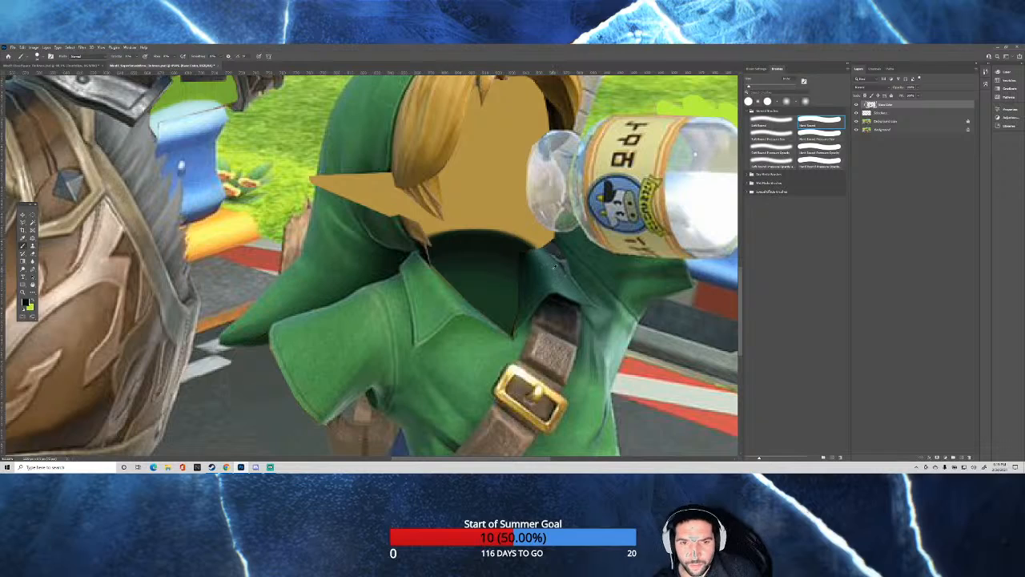
left_click(544, 256, "alt")
left_click_drag(545, 260, 535, 260)
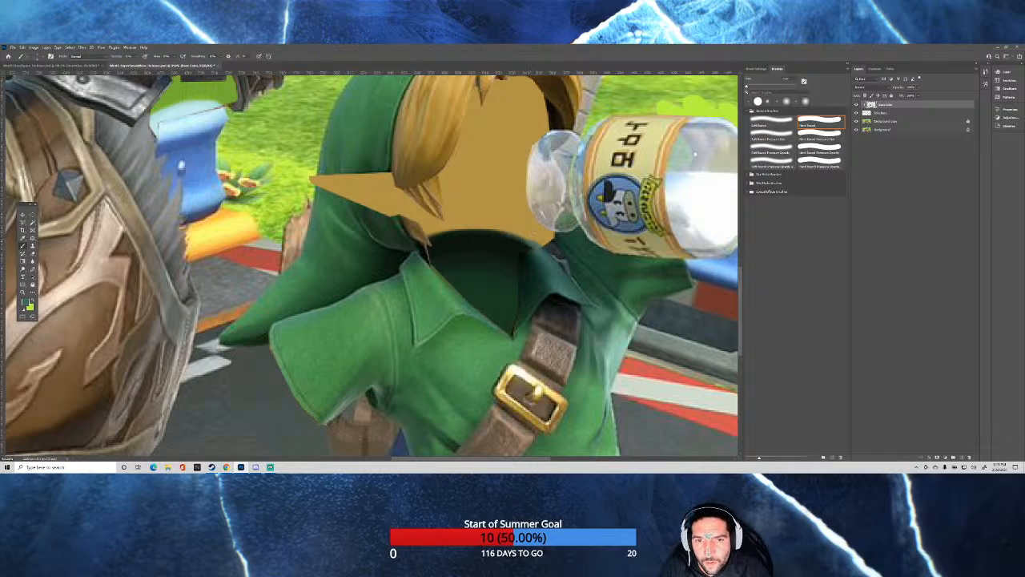
left_click(526, 261, "alt")
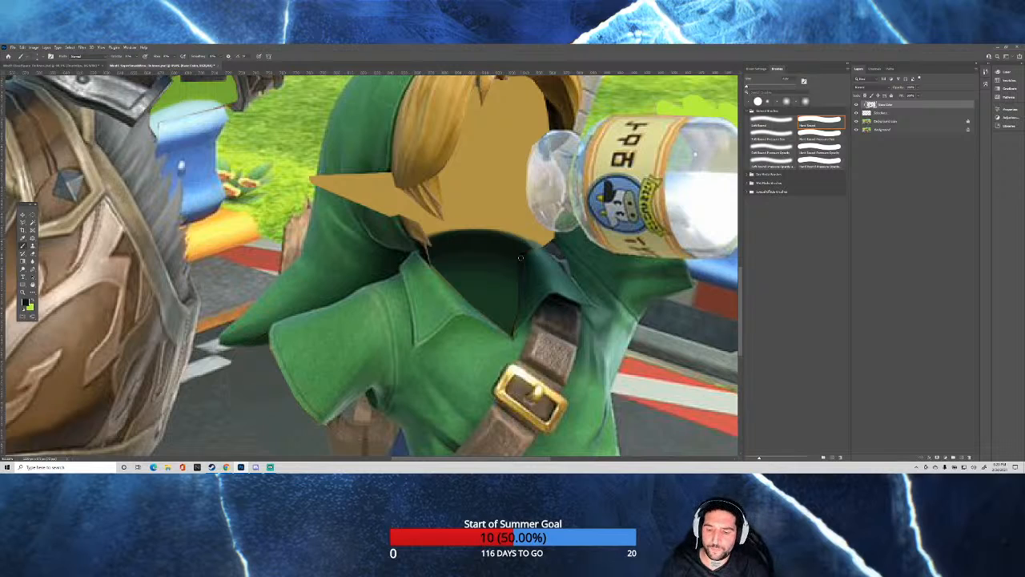
scroll(520, 258, "down", 7)
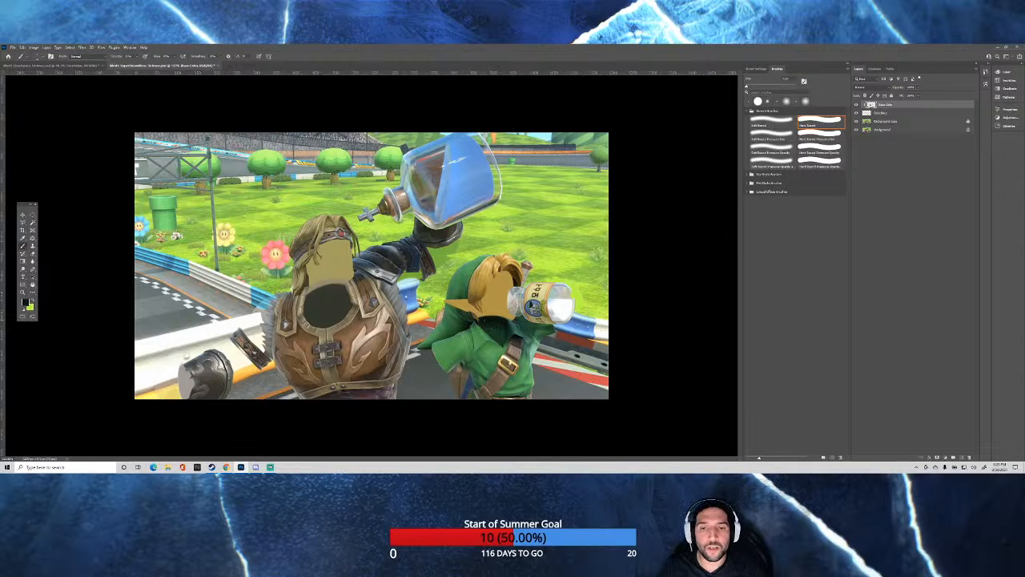
Sample green from the cap and paint over the outer part of the pointed ear to join the cap's two halves.
scroll(452, 310, "up", 7)
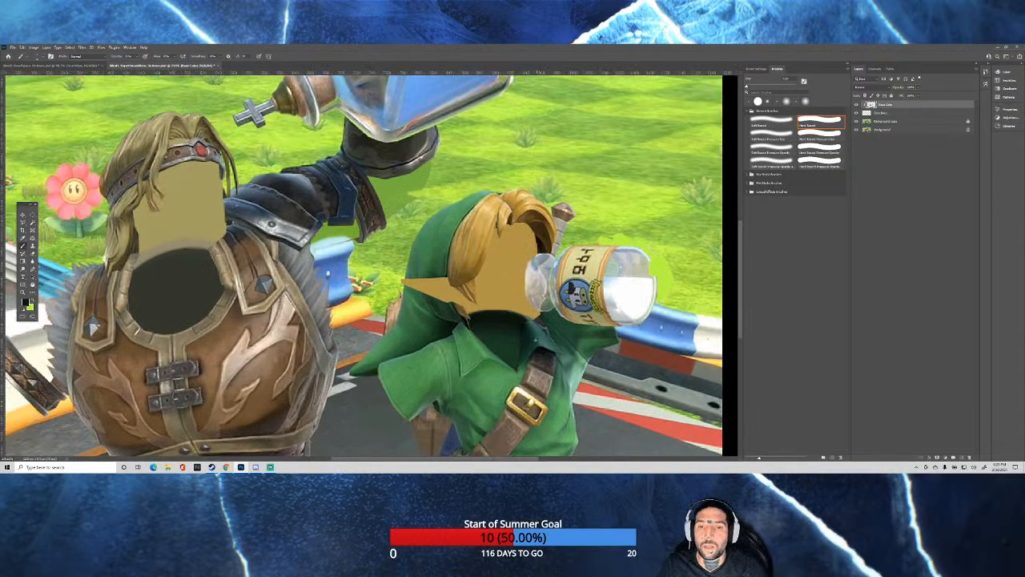
left_click(426, 265, "alt")
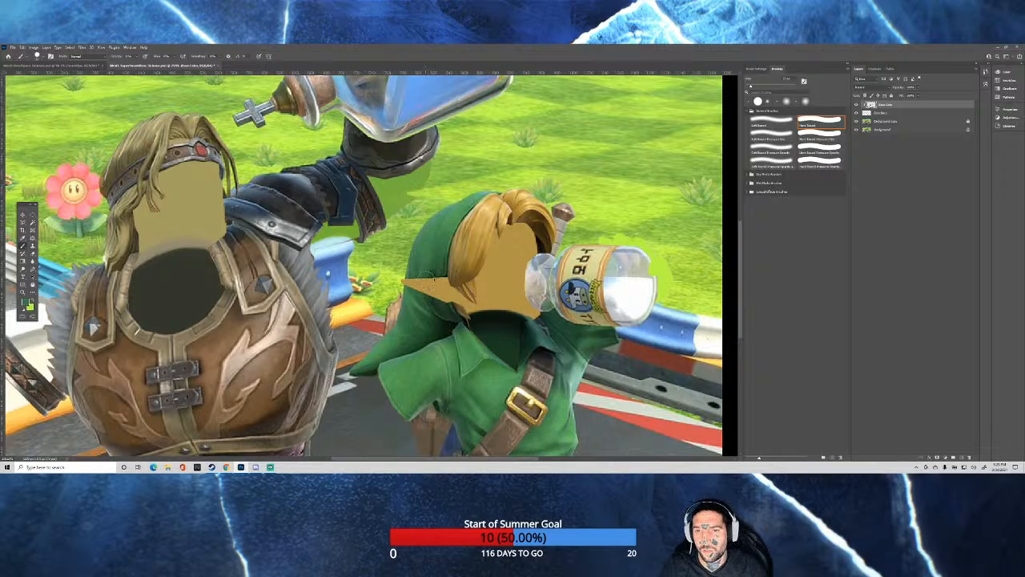
left_click_drag(431, 274, 411, 277)
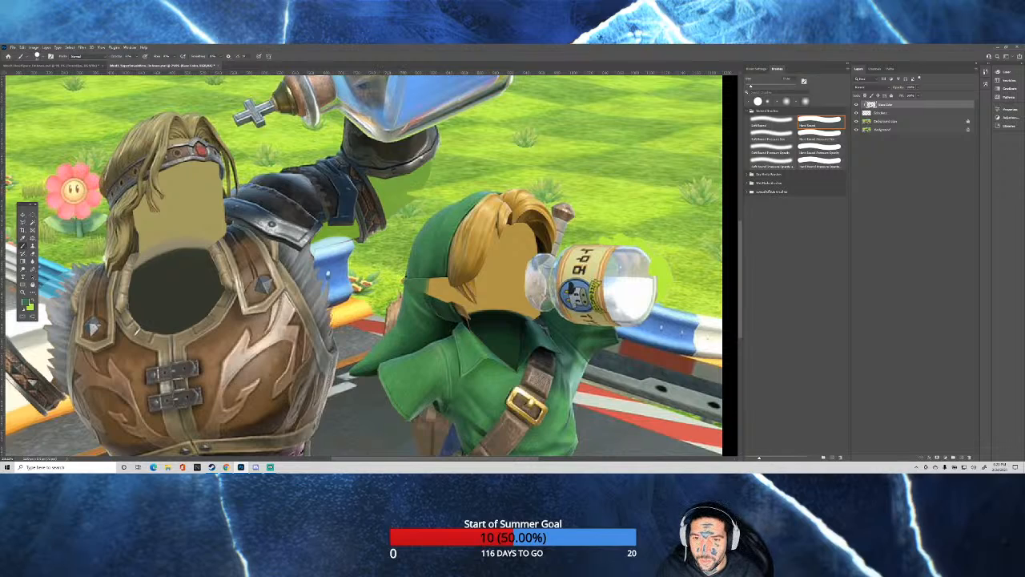
left_click(403, 280, "alt")
left_click_drag(402, 280, 395, 279)
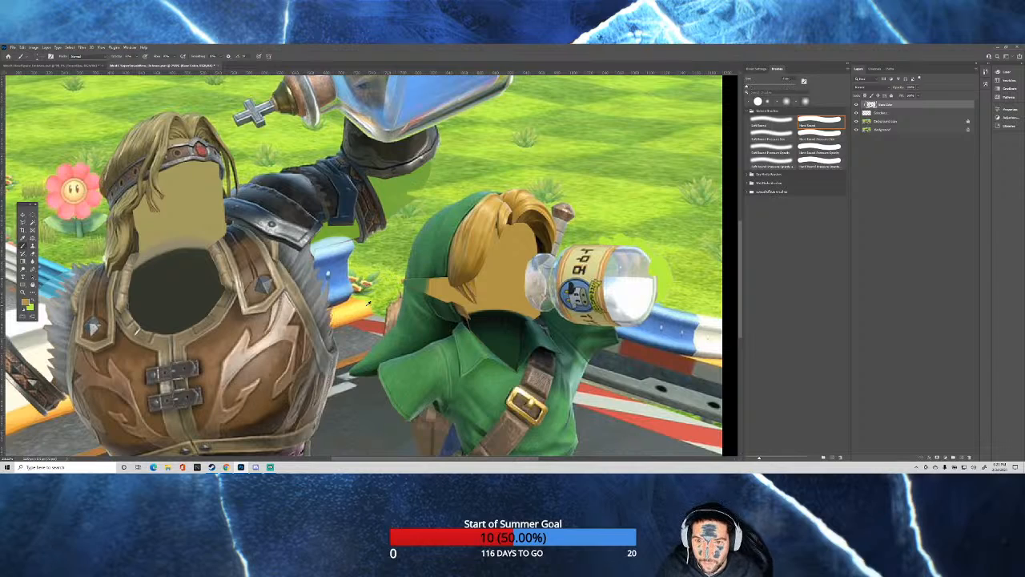
Sample light green from the grass and paint out the leftover ear tip beyond the cap's edge.
scroll(368, 301, "up", 6)
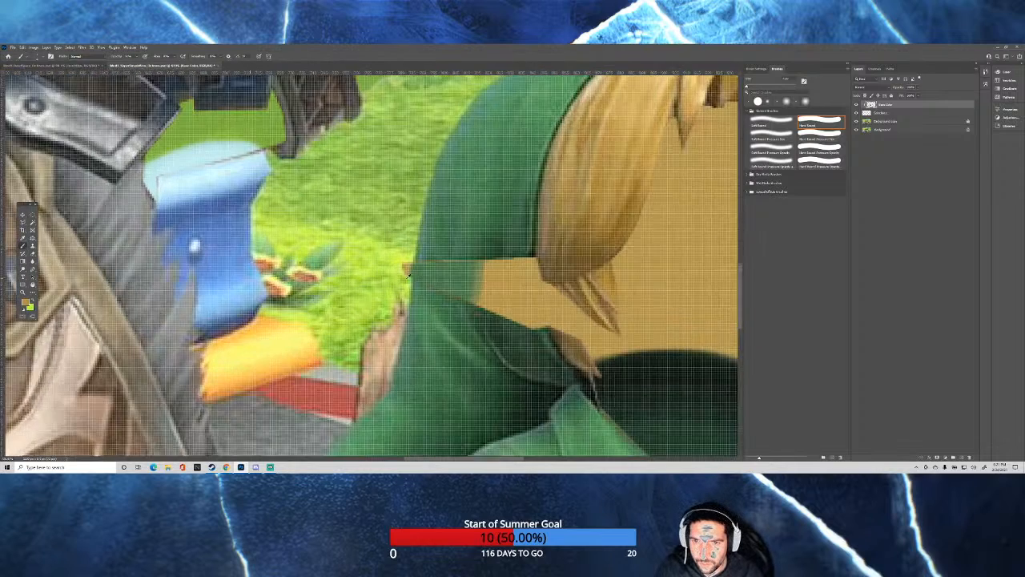
scroll(405, 273, "up", 2)
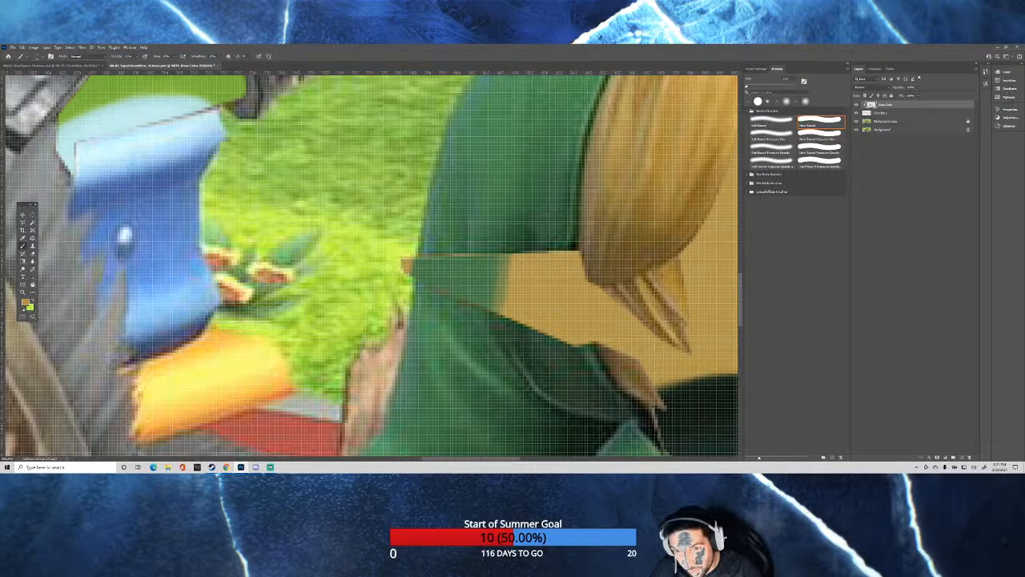
left_click(394, 247, "alt")
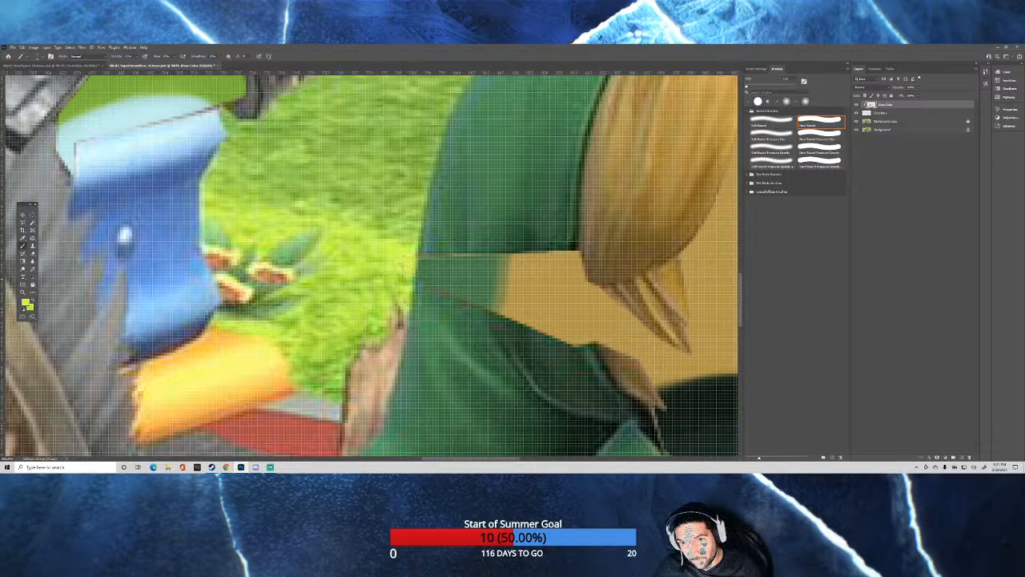
scroll(405, 253, "down", 5)
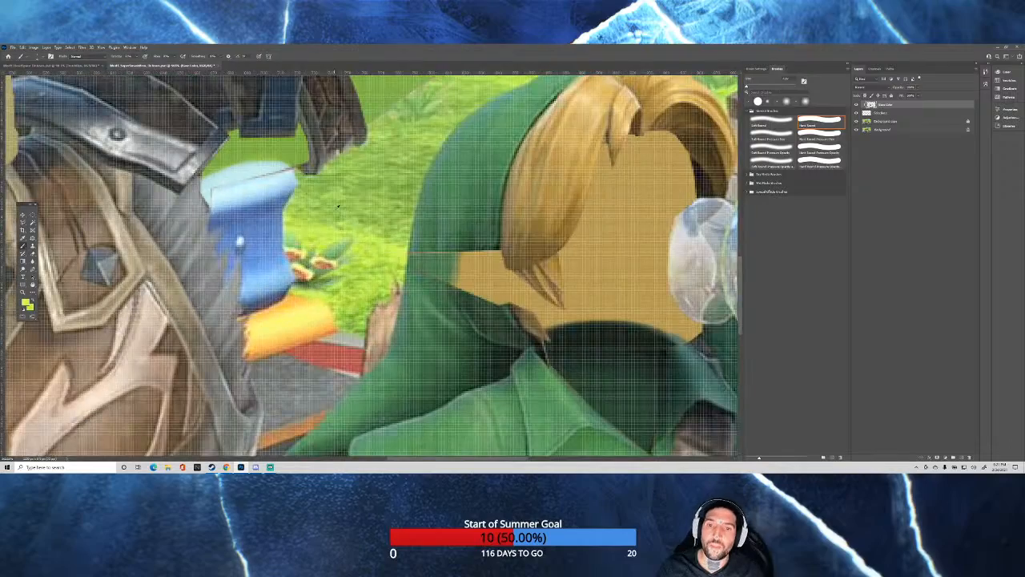
scroll(395, 160, "down", 1)
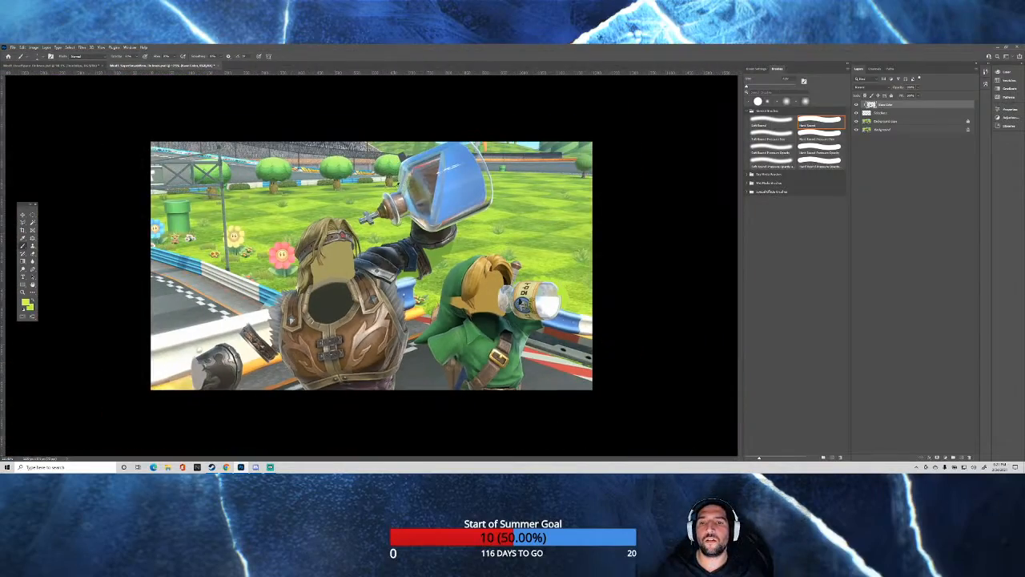
Sample dark green from the cap's shaded fold and paint over the remaining ear up to the blond hair.
scroll(395, 160, "up", 4)
scroll(612, 373, "up", 1)
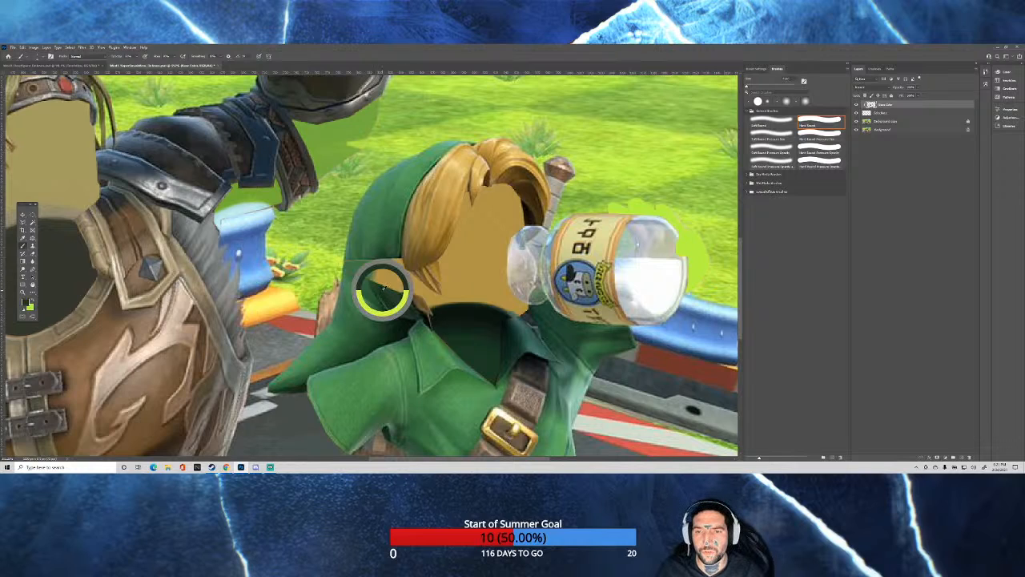
scroll(387, 289, "up", 2)
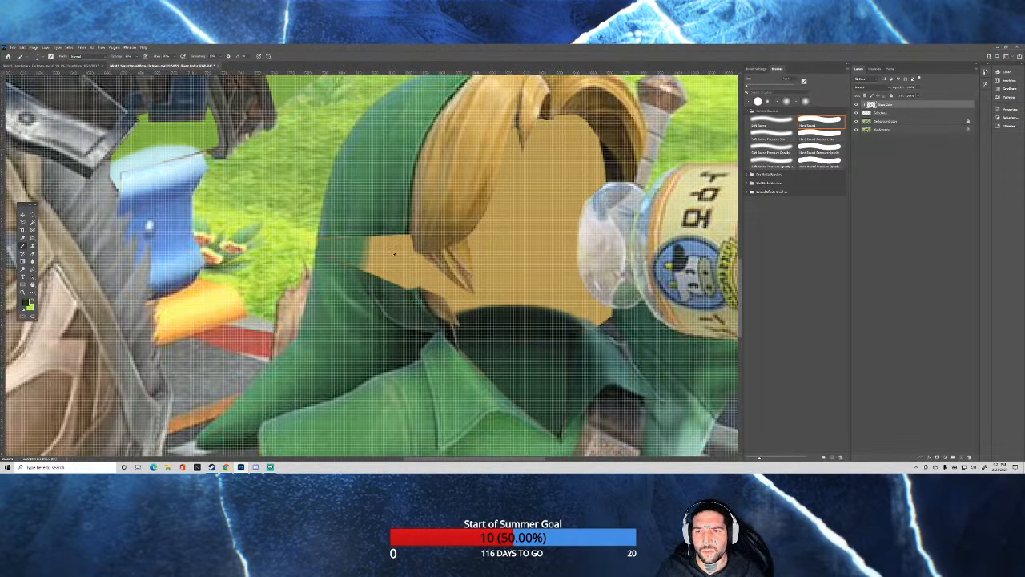
left_click_drag(383, 261, 396, 266)
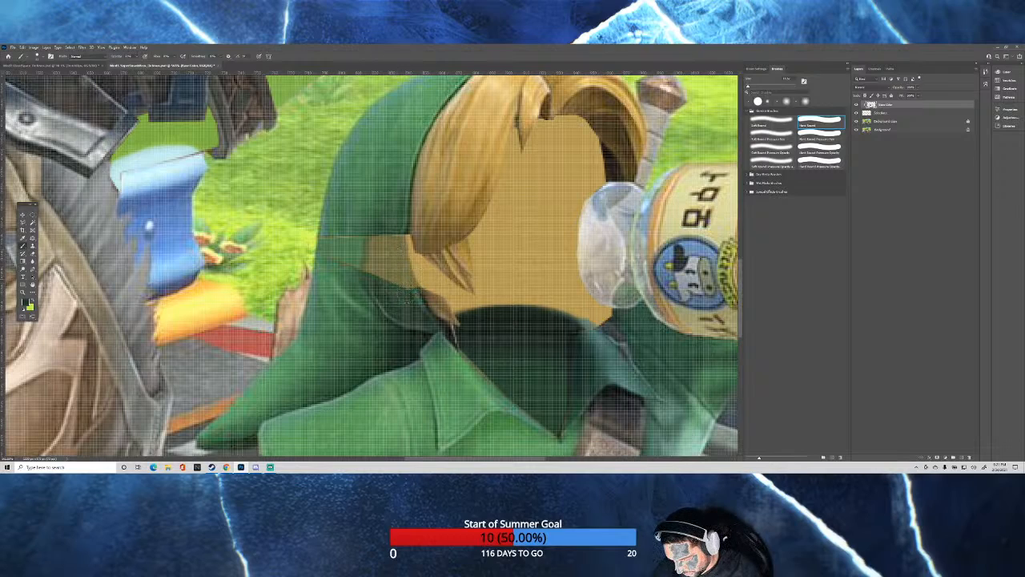
mouse_move(400, 259)
left_mouse_down()
mouse_move(376, 270)
mouse_move(369, 260)
mouse_move(373, 276)
mouse_move(365, 249)
left_mouse_up()
mouse_move(385, 289)
left_mouse_down()
mouse_move(390, 244)
mouse_move(406, 285)
mouse_move(392, 224)
mouse_move(405, 293)
mouse_move(397, 299)
mouse_move(389, 257)
mouse_move(394, 295)
left_mouse_up()
mouse_move(372, 253)
left_mouse_down()
mouse_move(374, 284)
mouse_move(399, 261)
mouse_move(377, 249)
mouse_move(388, 255)
mouse_move(384, 273)
left_mouse_up()
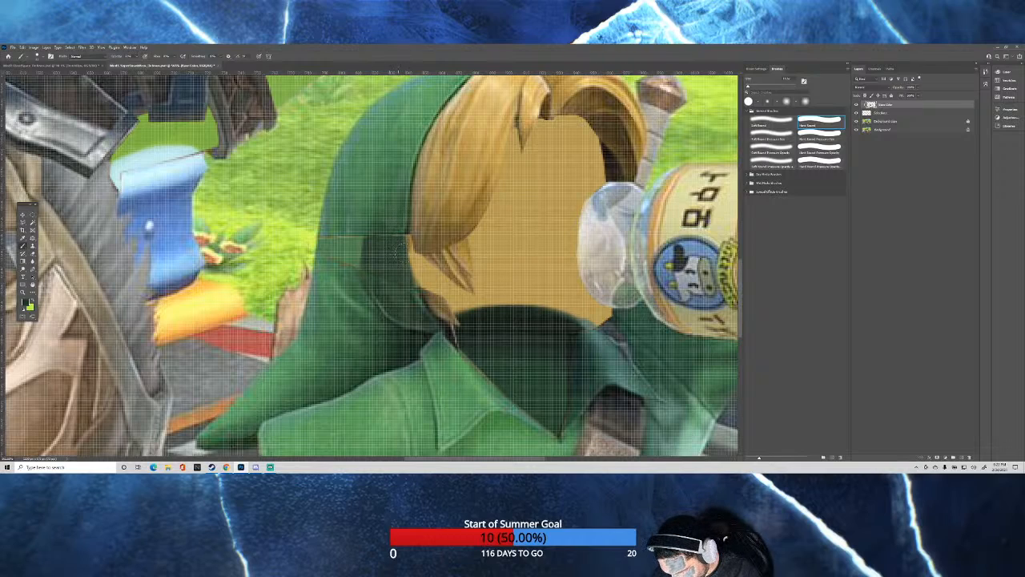
left_click_drag(403, 250, 412, 275)
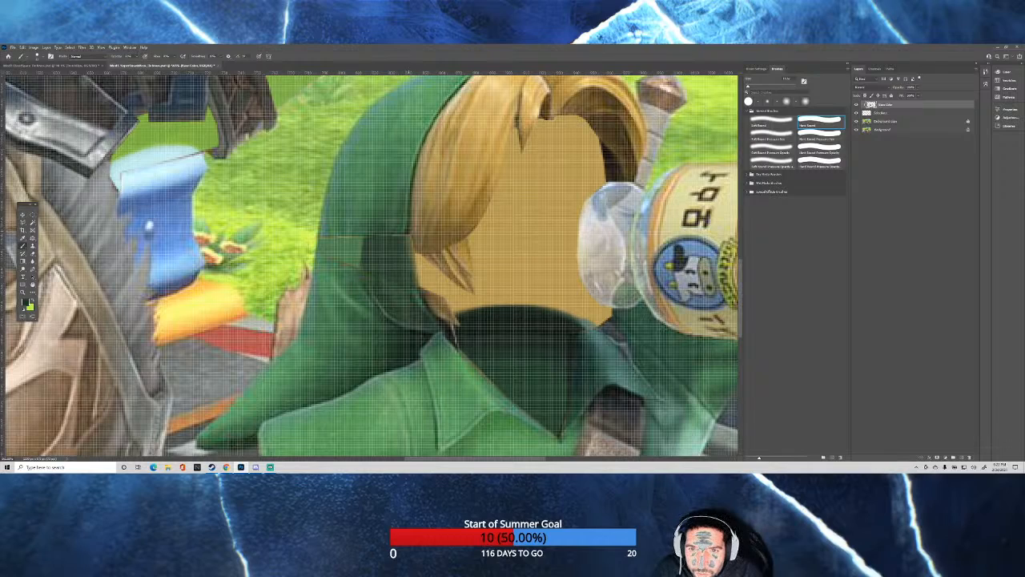
Darken the cap's inner edge beside the hair and blend sampled green into the dark patch over the former ear.
left_click(436, 323, "alt")
left_click_drag(409, 240, 401, 239)
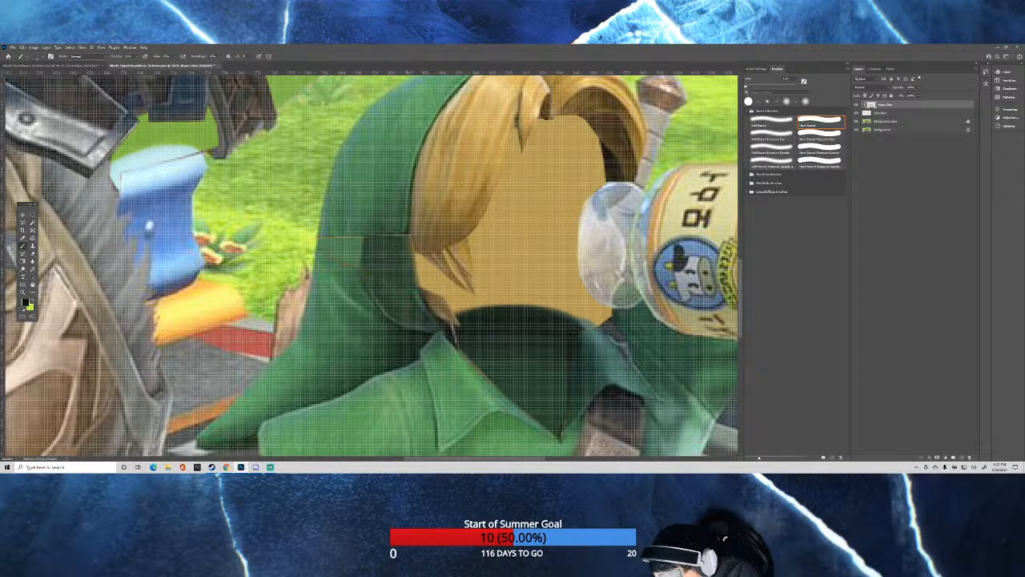
key("bracketright")
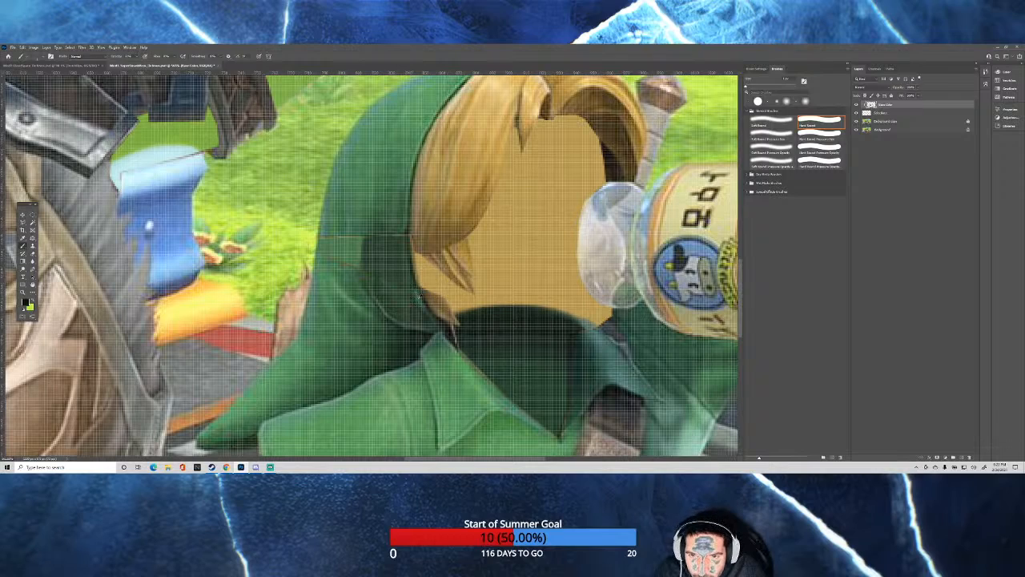
left_click(416, 298, "alt")
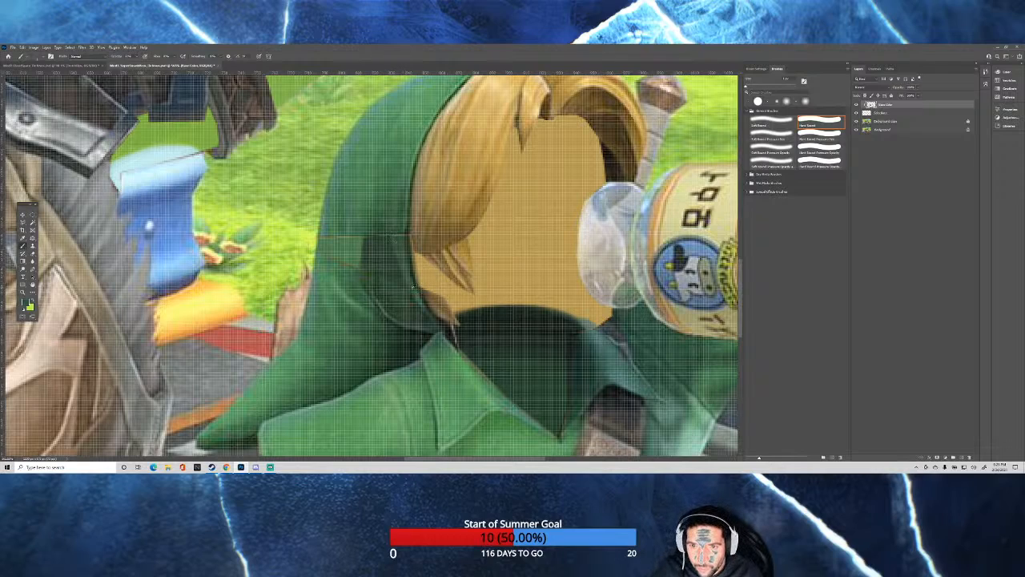
left_click(394, 287, "alt")
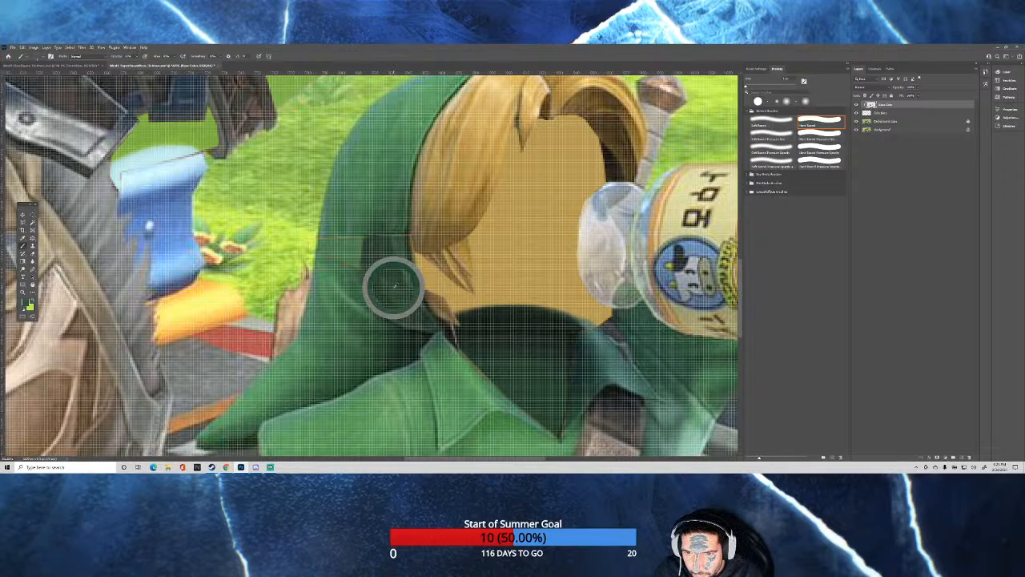
left_click_drag(394, 287, 400, 290)
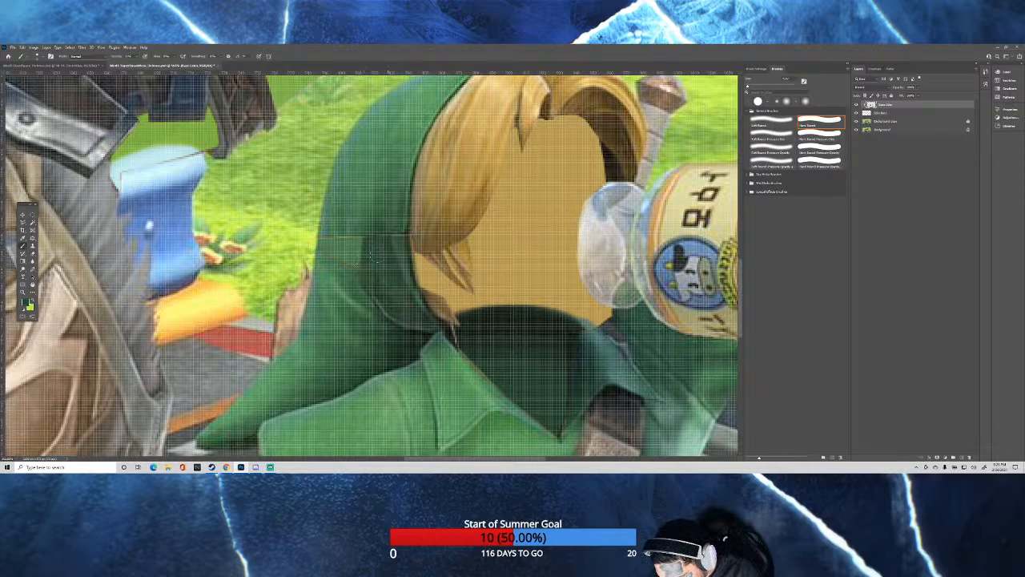
Blend green over the cap's patch at the former ear and sample dark brown from the blond hair's inner shadow.
left_click_drag(387, 247, 394, 292)
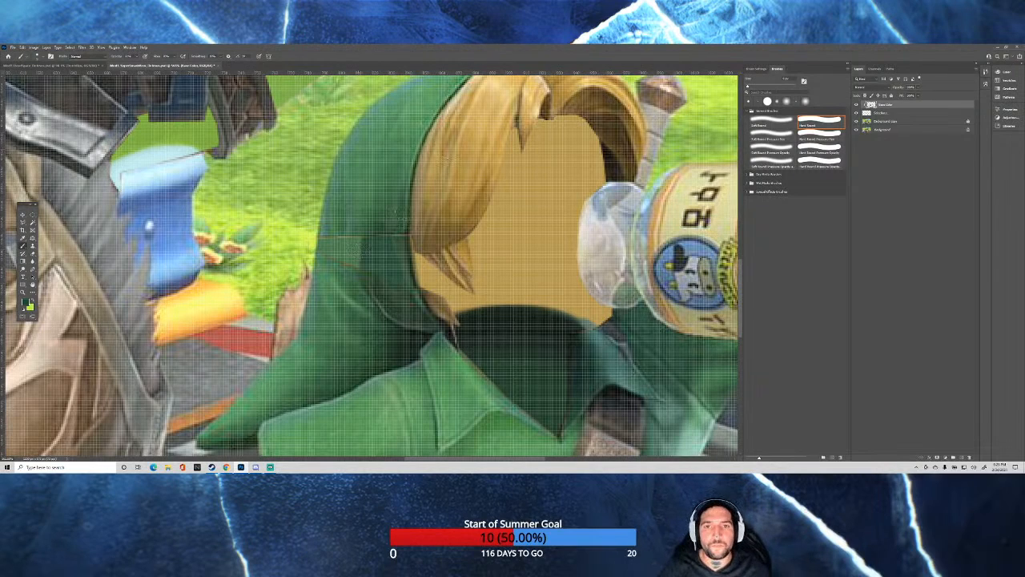
left_click(613, 166, "alt")
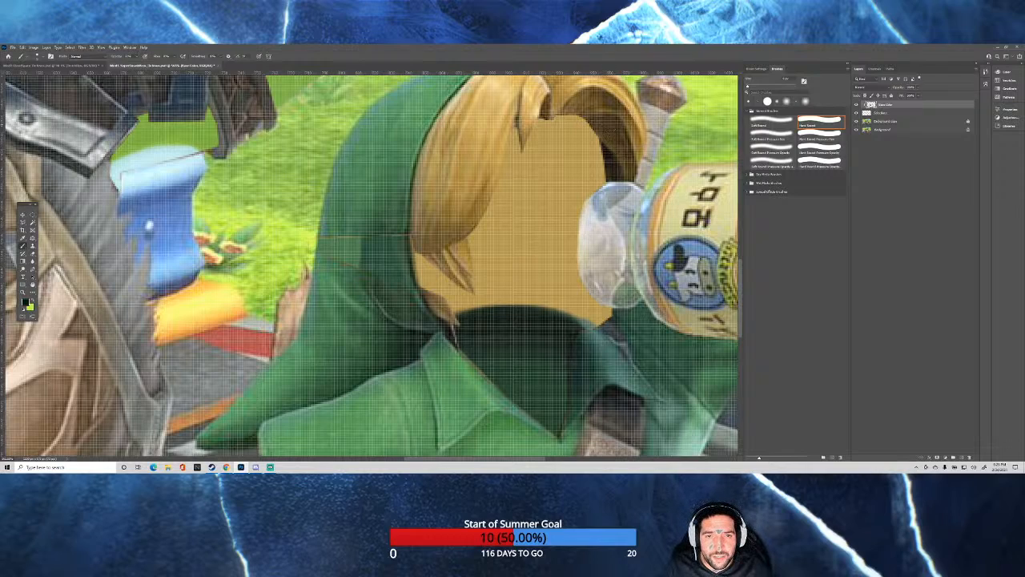
left_click(613, 174, "alt")
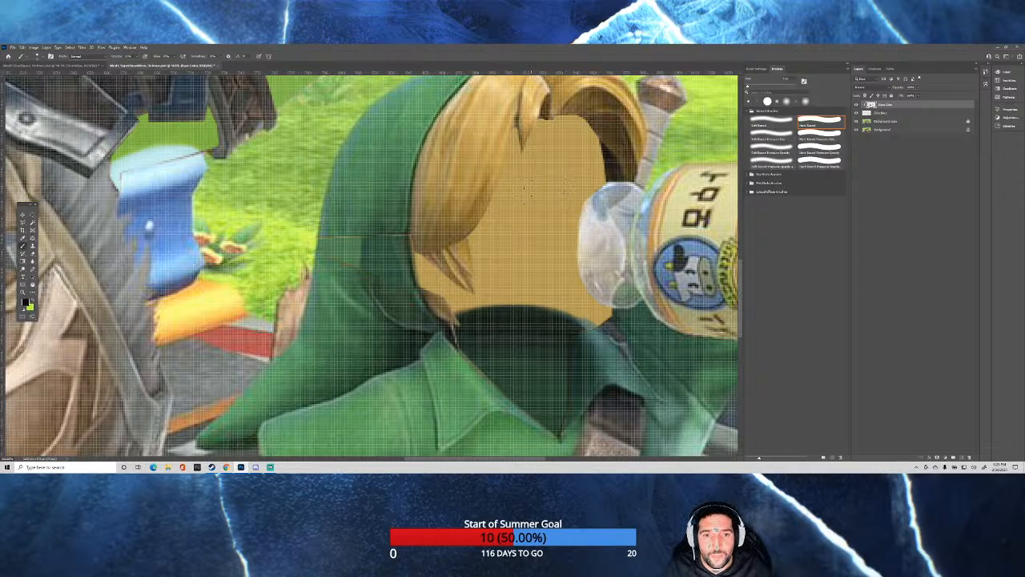
scroll(528, 187, "down", 2)
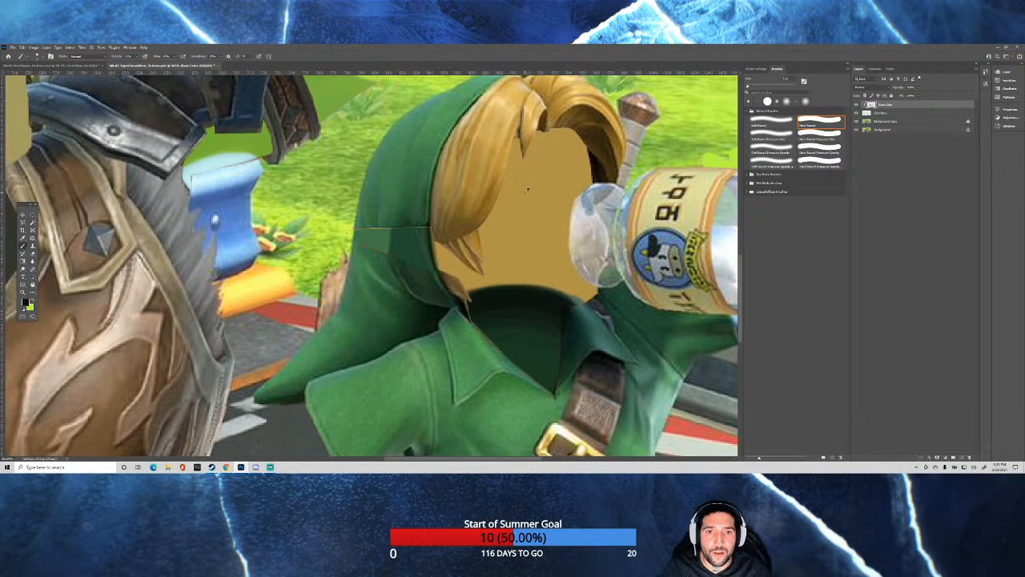
scroll(547, 202, "up", 1)
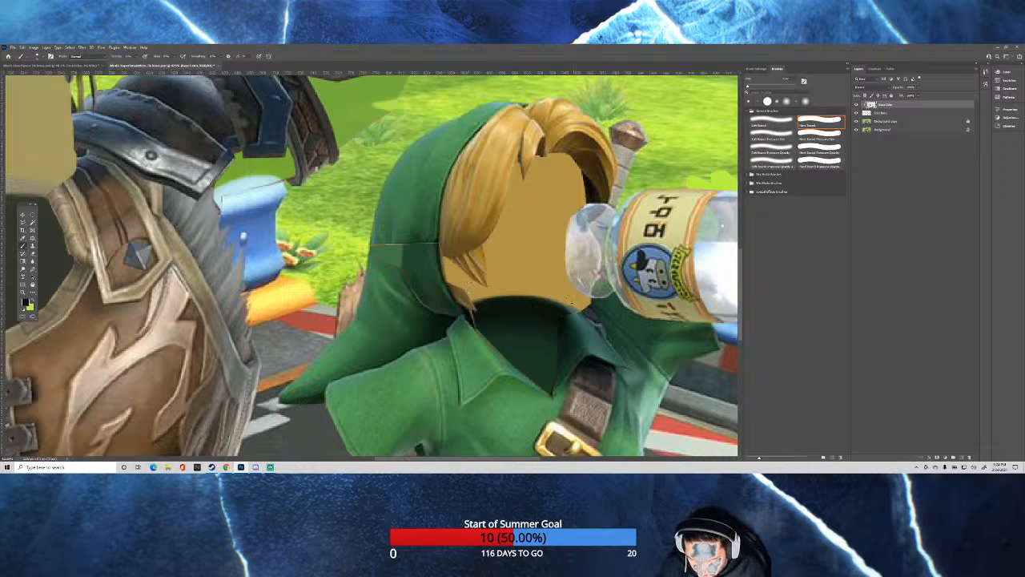
Paint dark brown over the green-clad character's flat tan face opening, up to the hair, collar and bottle neck, using a larger brush for the upper area.
mouse_move(587, 307)
left_mouse_down()
mouse_move(536, 288)
mouse_move(550, 288)
mouse_move(466, 289)
mouse_move(529, 288)
mouse_move(594, 311)
mouse_move(497, 288)
mouse_move(469, 298)
mouse_move(497, 290)
mouse_move(570, 300)
mouse_move(528, 292)
mouse_move(503, 290)
mouse_move(584, 306)
mouse_move(469, 291)
mouse_move(540, 288)
mouse_move(578, 301)
mouse_move(519, 280)
mouse_move(577, 288)
mouse_move(462, 284)
mouse_move(448, 266)
left_mouse_up()
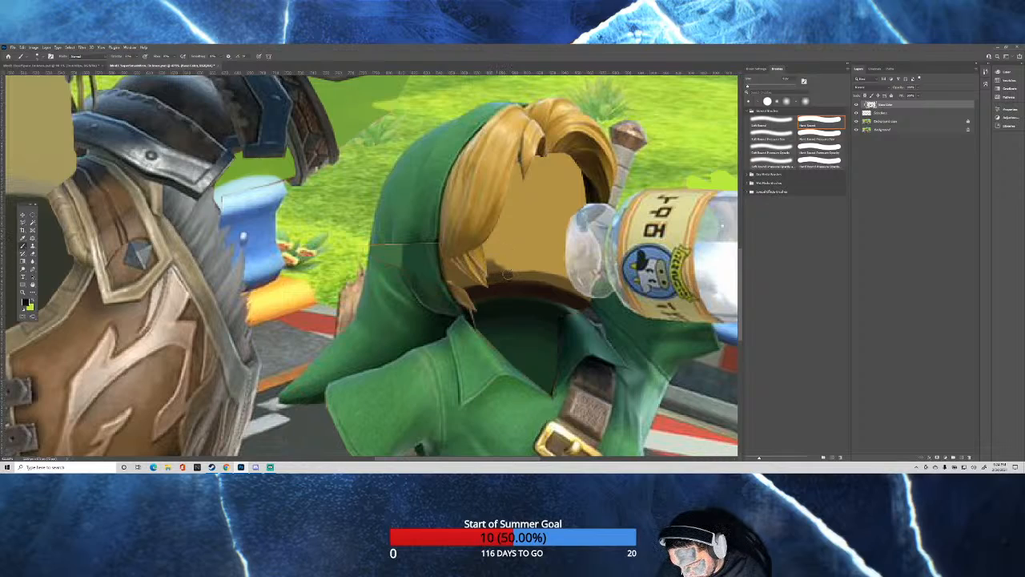
mouse_move(542, 275)
left_mouse_down()
mouse_move(586, 296)
mouse_move(487, 274)
mouse_move(580, 293)
left_mouse_up()
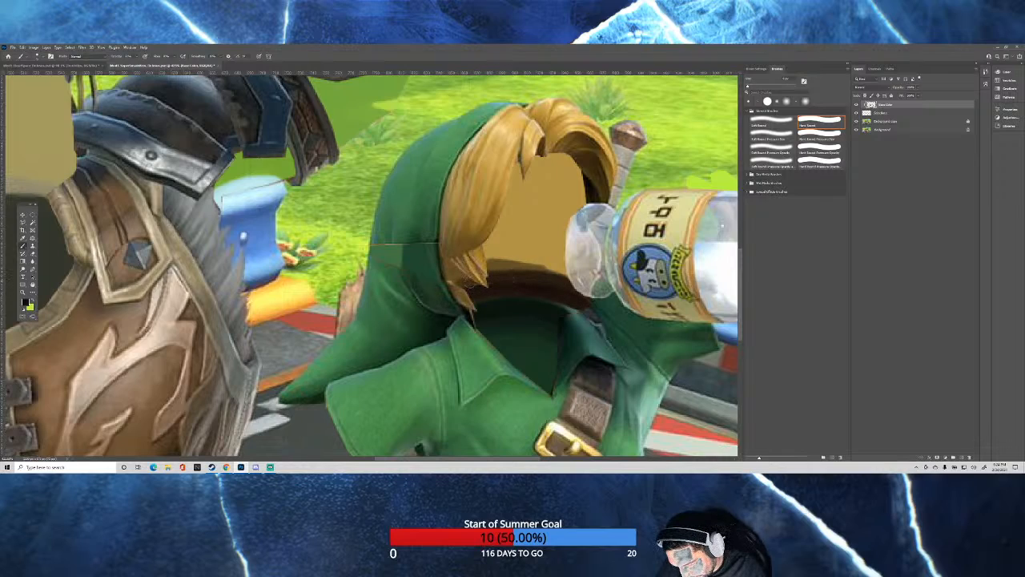
mouse_move(462, 281)
left_mouse_down()
mouse_move(486, 279)
mouse_move(456, 257)
mouse_move(450, 272)
mouse_move(455, 264)
mouse_move(474, 285)
mouse_move(536, 275)
mouse_move(506, 265)
mouse_move(513, 242)
mouse_move(525, 241)
mouse_move(502, 239)
mouse_move(526, 238)
left_mouse_up()
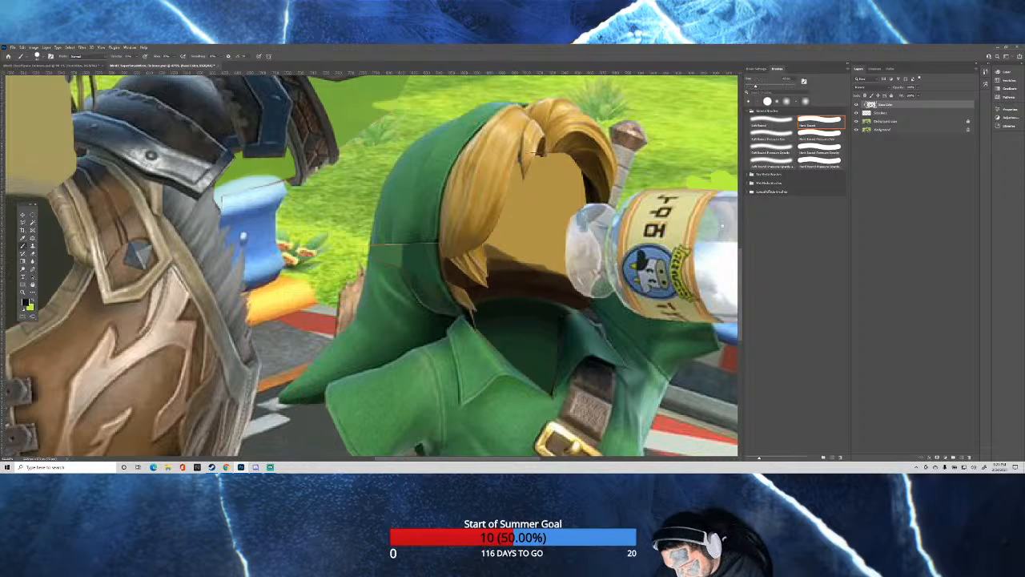
mouse_move(513, 165)
left_mouse_down()
mouse_move(544, 172)
mouse_move(553, 220)
mouse_move(508, 236)
mouse_move(561, 248)
mouse_move(533, 232)
mouse_move(504, 240)
mouse_move(536, 244)
mouse_move(524, 228)
mouse_move(498, 241)
mouse_move(516, 236)
mouse_move(525, 215)
mouse_move(565, 188)
mouse_move(556, 160)
mouse_move(507, 231)
mouse_move(541, 257)
mouse_move(558, 258)
mouse_move(569, 226)
mouse_move(544, 164)
mouse_move(504, 236)
mouse_move(515, 206)
mouse_move(548, 215)
mouse_move(571, 188)
mouse_move(556, 165)
mouse_move(521, 207)
mouse_move(542, 258)
mouse_move(566, 256)
mouse_move(545, 160)
mouse_move(558, 178)
mouse_move(517, 171)
mouse_move(527, 160)
mouse_move(567, 202)
mouse_move(558, 230)
mouse_move(530, 225)
mouse_move(500, 249)
mouse_move(511, 256)
mouse_move(499, 256)
mouse_move(566, 270)
mouse_move(565, 255)
mouse_move(512, 211)
mouse_move(561, 249)
mouse_move(553, 255)
mouse_move(527, 217)
mouse_move(532, 179)
mouse_move(553, 170)
mouse_move(496, 264)
mouse_move(480, 276)
mouse_move(469, 257)
mouse_move(506, 253)
left_mouse_up()
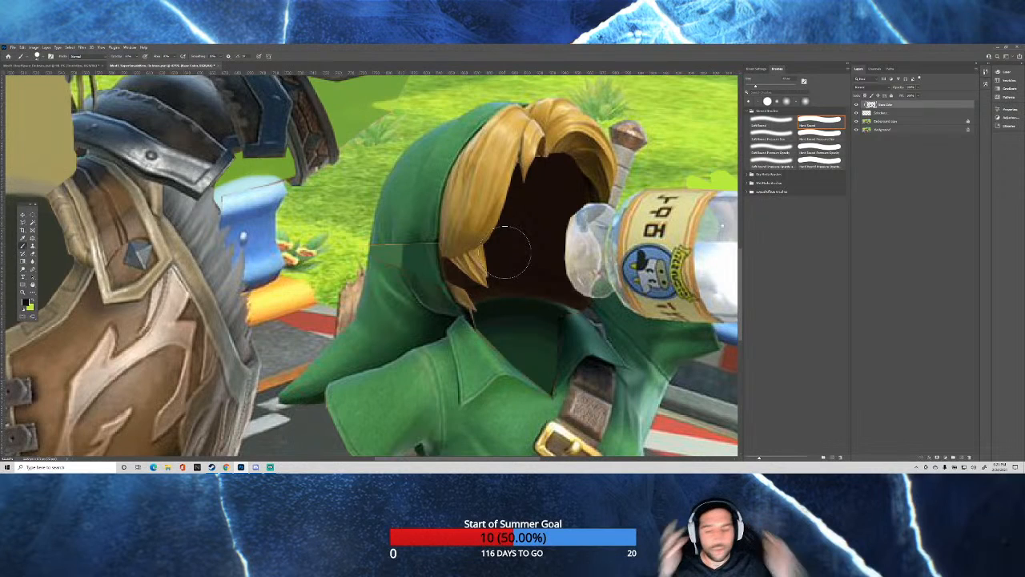
scroll(644, 192, "down", 4)
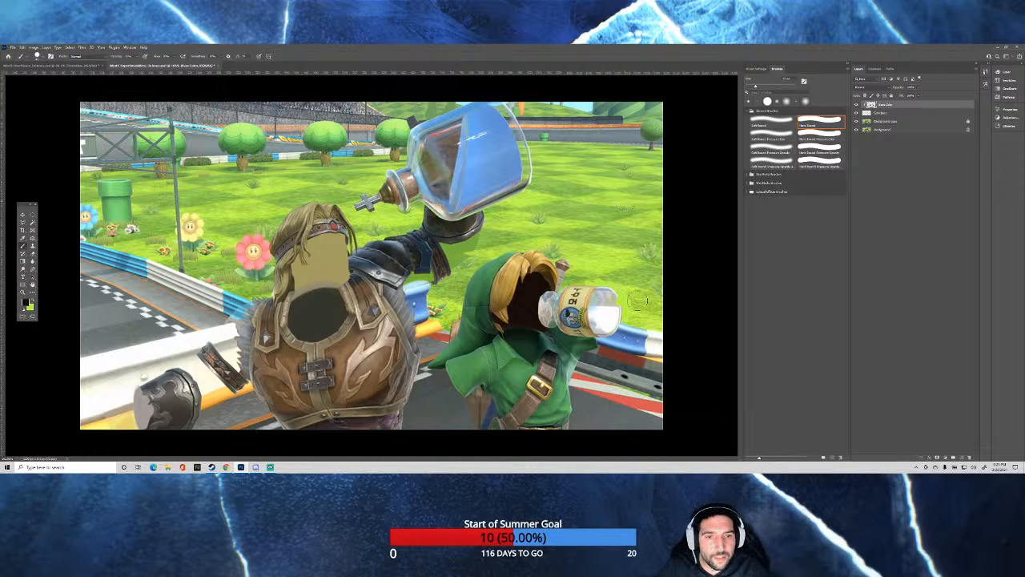
scroll(637, 300, "down", 1)
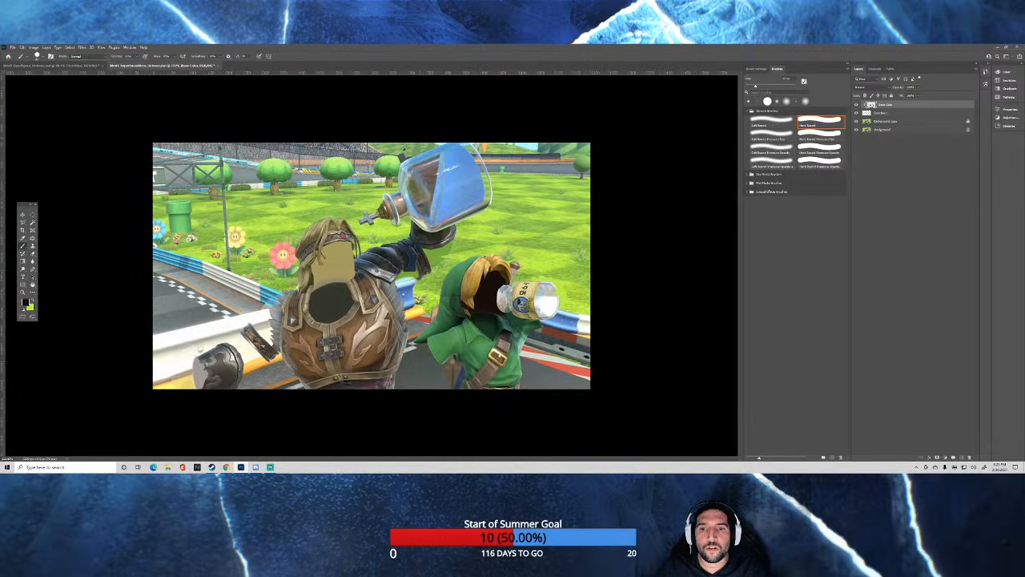
Sample light green from the grass and paint between the darker green patches below the armored character's raised gauntlet.
scroll(412, 157, "up", 3)
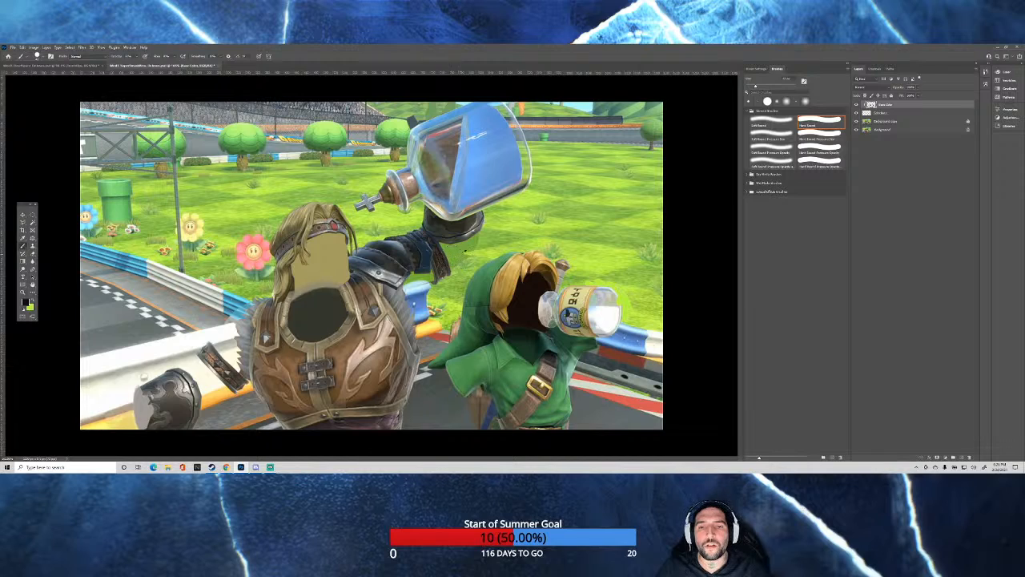
left_click(469, 252, "alt")
scroll(464, 248, "up", 5)
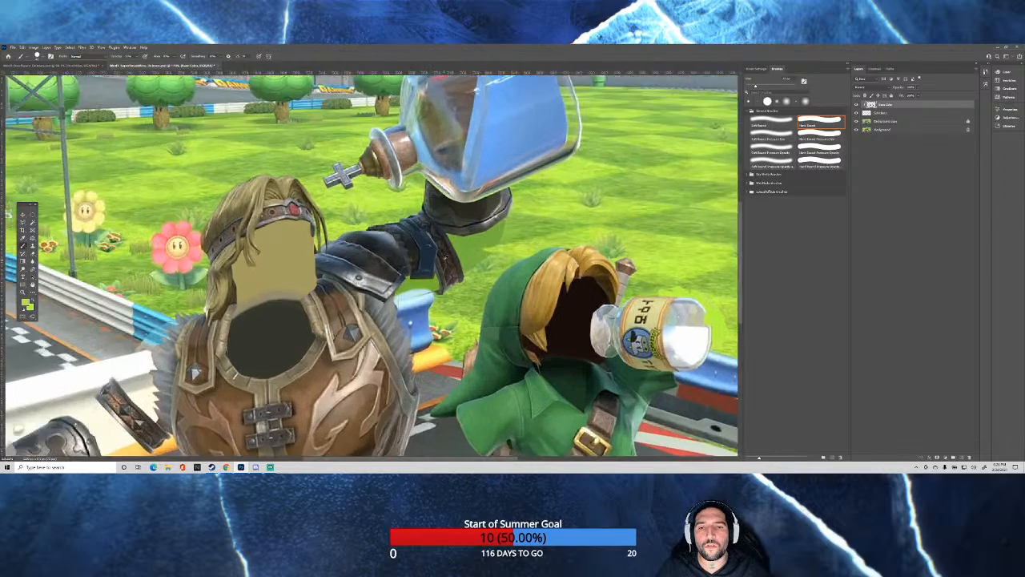
scroll(463, 246, "up", 4)
mouse_move(485, 255)
left_mouse_down()
mouse_move(447, 259)
mouse_move(472, 249)
left_mouse_up()
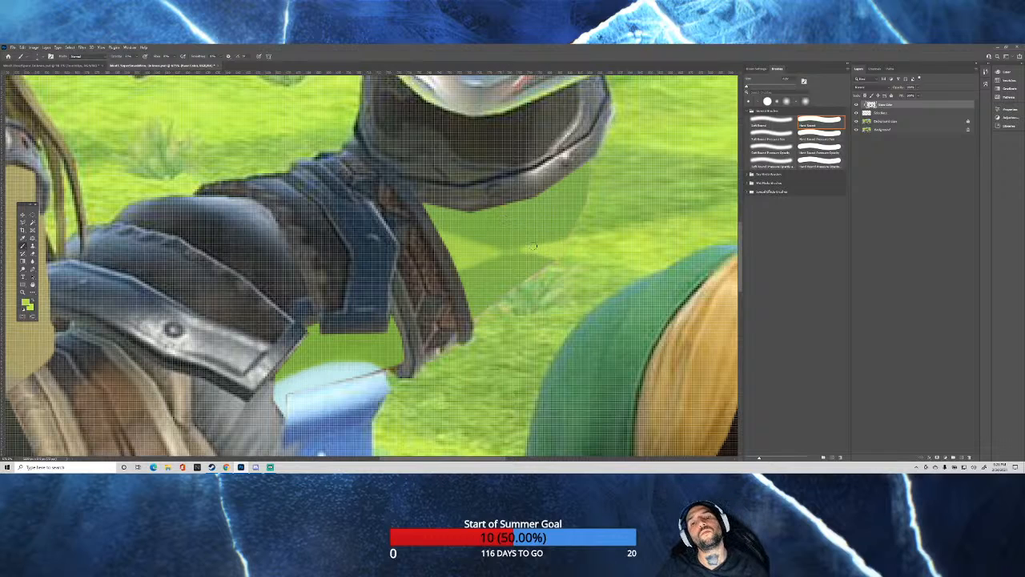
scroll(532, 246, "down", 8)
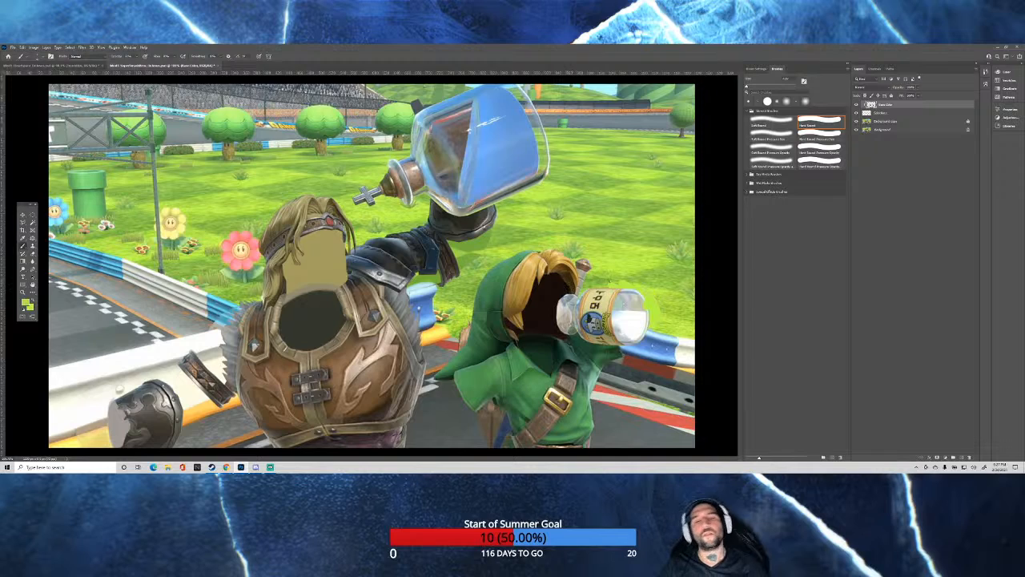
scroll(445, 274, "up", 6)
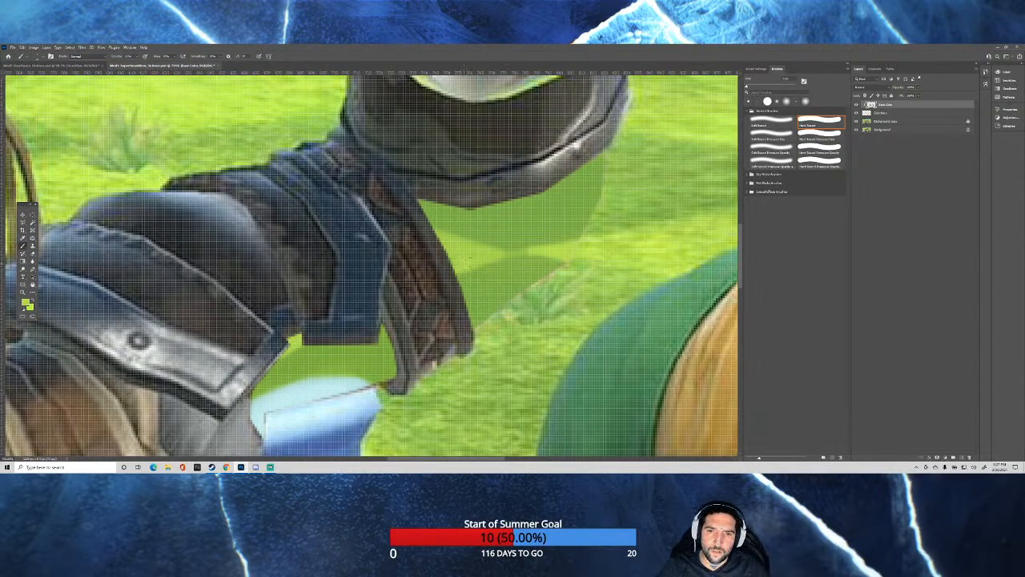
scroll(484, 253, "down", 6)
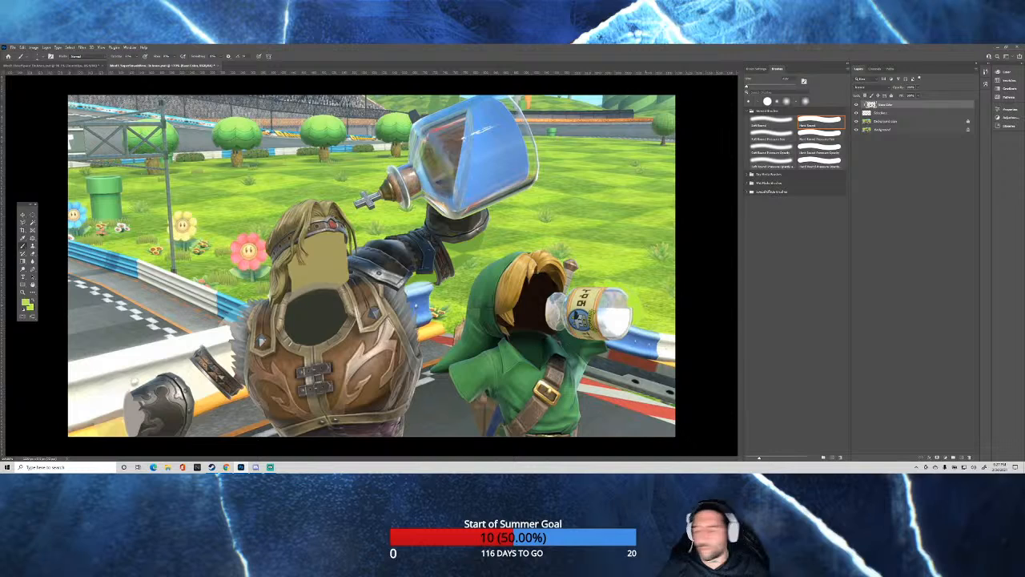
Tone down the bright green patches around the milk bottle's base with darker greens to match the surrounding grass.
scroll(651, 305, "up", 5)
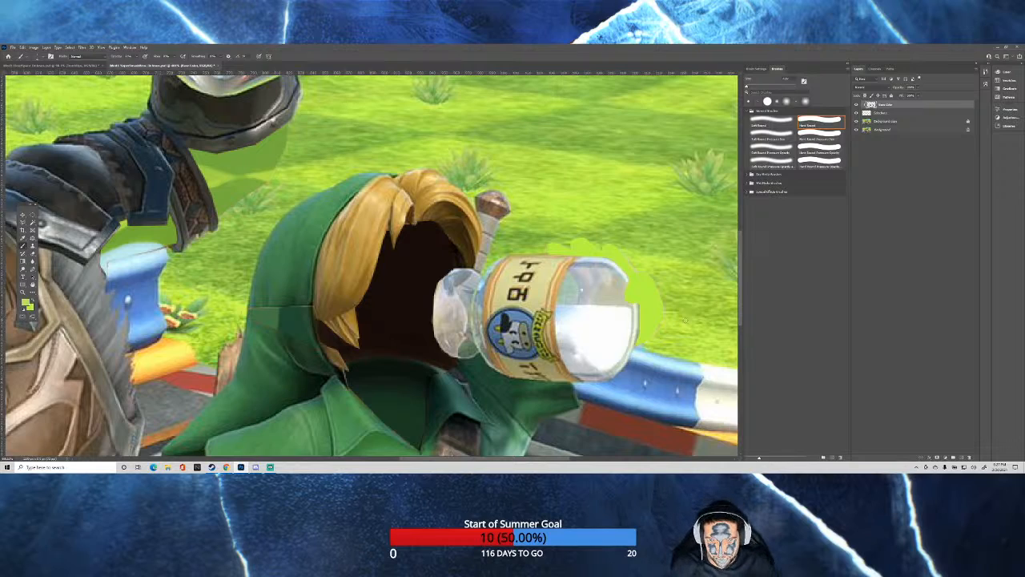
left_click_drag(653, 293, 658, 293)
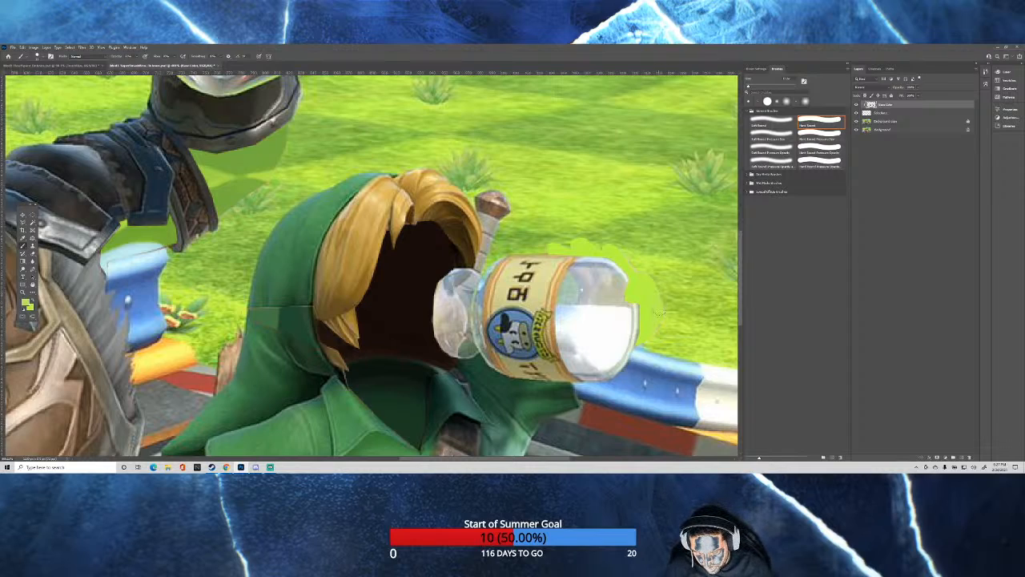
left_click_drag(657, 314, 645, 339)
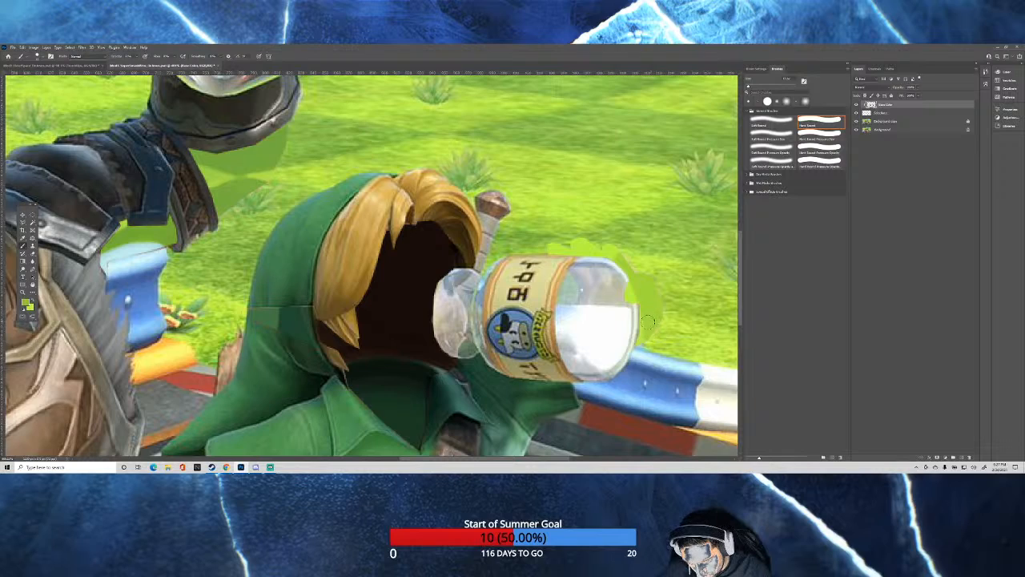
left_click_drag(648, 322, 643, 340)
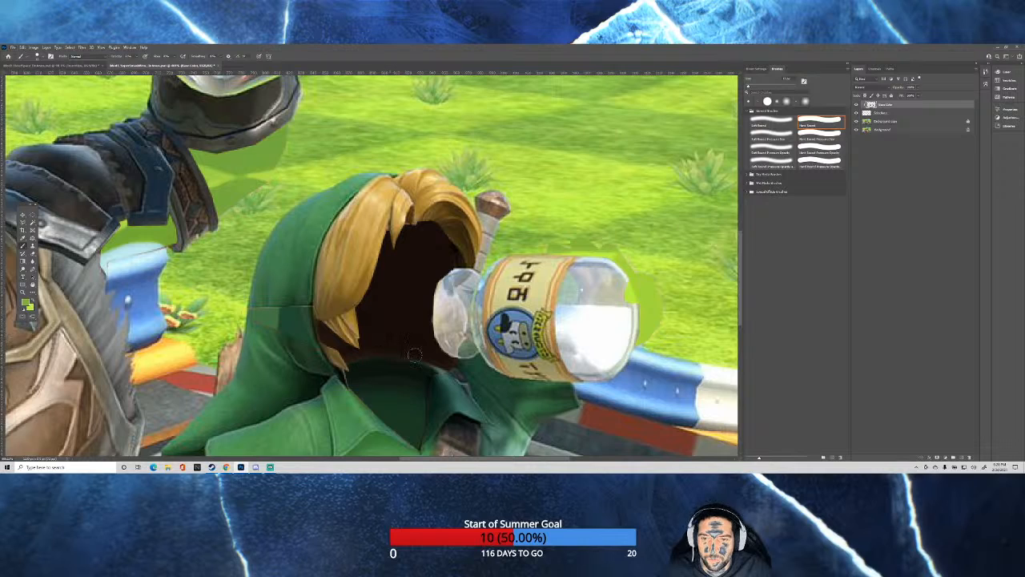
key("ctrl+0")
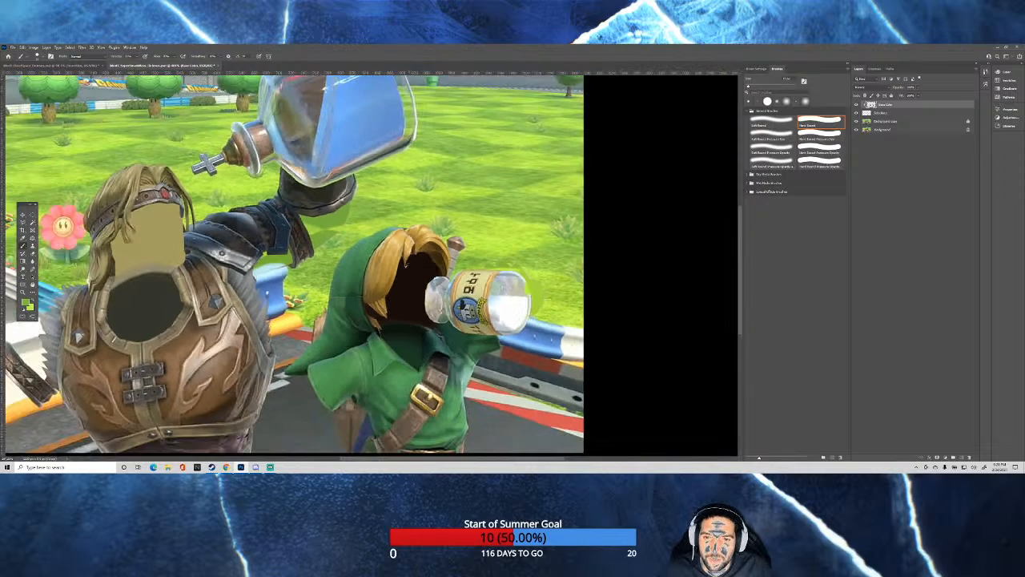
key("ctrl+minus")
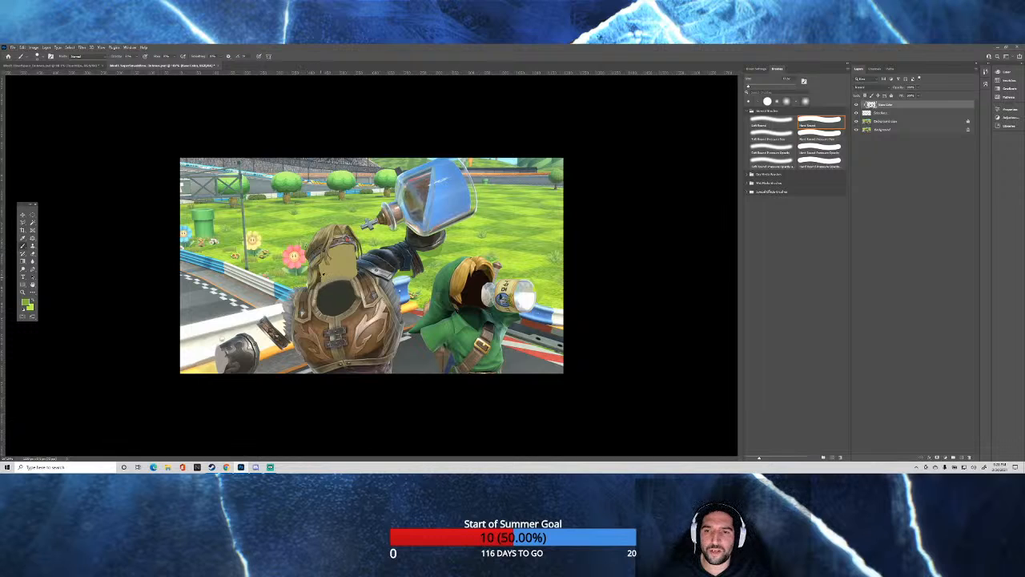
Sample dark brown from the armored character's shaded hair and layer it over the flat tan head opening below the headband.
scroll(212, 302, "up", 10)
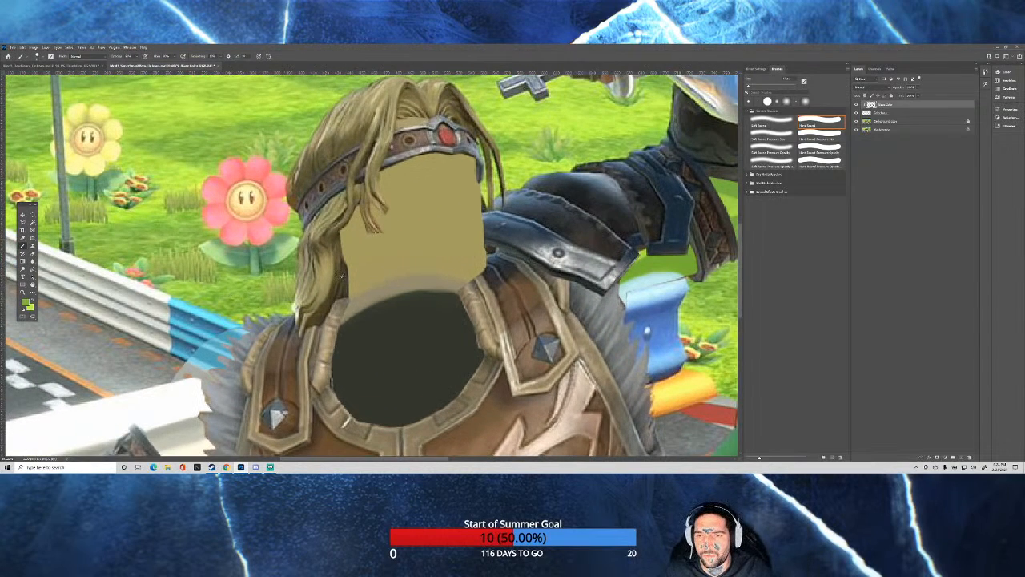
left_click(341, 279, "alt")
left_click(338, 283, "alt")
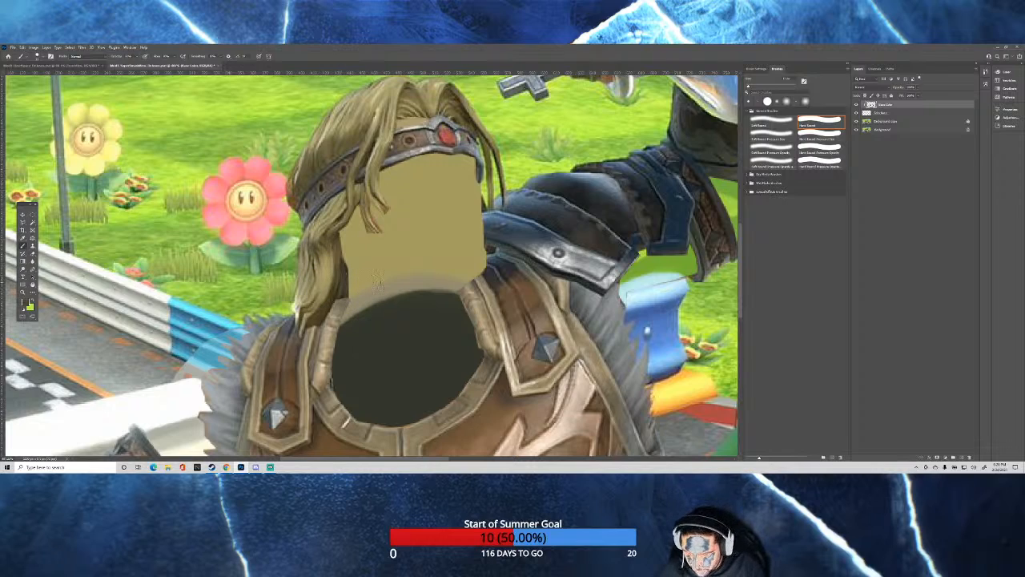
mouse_move(359, 208)
left_mouse_down()
mouse_move(355, 250)
mouse_move(392, 183)
mouse_move(359, 288)
mouse_move(360, 278)
mouse_move(347, 287)
mouse_move(449, 258)
mouse_move(477, 278)
mouse_move(400, 274)
mouse_move(333, 302)
left_mouse_up()
mouse_move(387, 272)
left_mouse_down()
mouse_move(399, 220)
mouse_move(404, 234)
mouse_move(387, 262)
mouse_move(404, 262)
mouse_move(439, 216)
mouse_move(431, 257)
mouse_move(465, 248)
mouse_move(468, 163)
mouse_move(419, 166)
mouse_move(397, 192)
left_mouse_up()
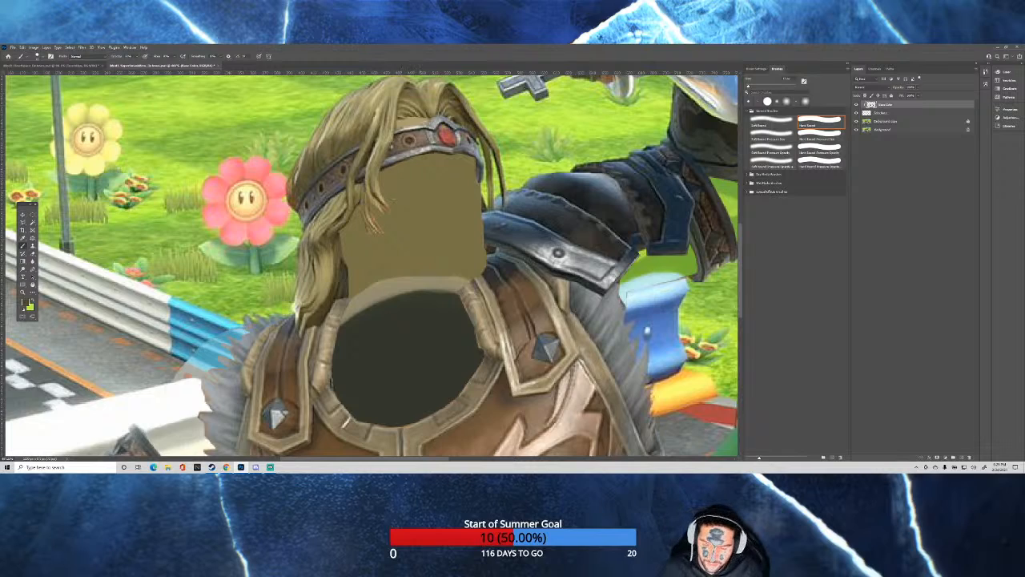
mouse_move(471, 271)
left_mouse_down()
mouse_move(400, 269)
mouse_move(354, 287)
mouse_move(368, 266)
mouse_move(480, 253)
mouse_move(425, 242)
mouse_move(362, 259)
mouse_move(357, 223)
mouse_move(397, 165)
mouse_move(404, 200)
mouse_move(449, 169)
left_mouse_up()
mouse_move(391, 227)
left_mouse_down()
mouse_move(449, 172)
mouse_move(424, 214)
mouse_move(467, 164)
mouse_move(445, 212)
mouse_move(464, 160)
mouse_move(470, 167)
mouse_move(469, 230)
mouse_move(481, 237)
mouse_move(442, 247)
mouse_move(440, 261)
mouse_move(474, 263)
mouse_move(470, 271)
mouse_move(397, 263)
left_mouse_up()
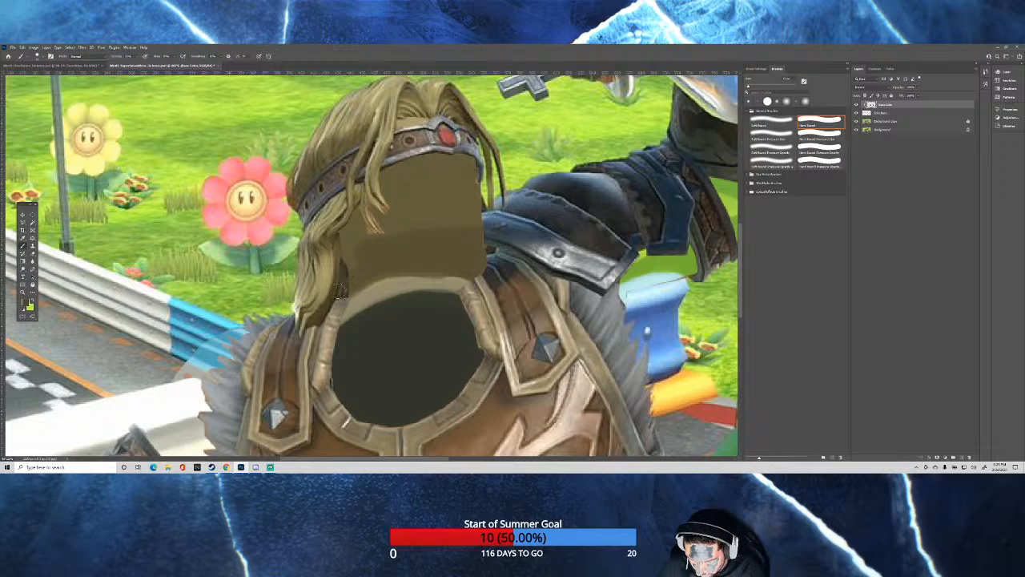
mouse_move(389, 211)
left_mouse_down()
mouse_move(456, 206)
mouse_move(393, 202)
mouse_move(450, 178)
mouse_move(448, 163)
mouse_move(472, 185)
mouse_move(448, 198)
left_mouse_up()
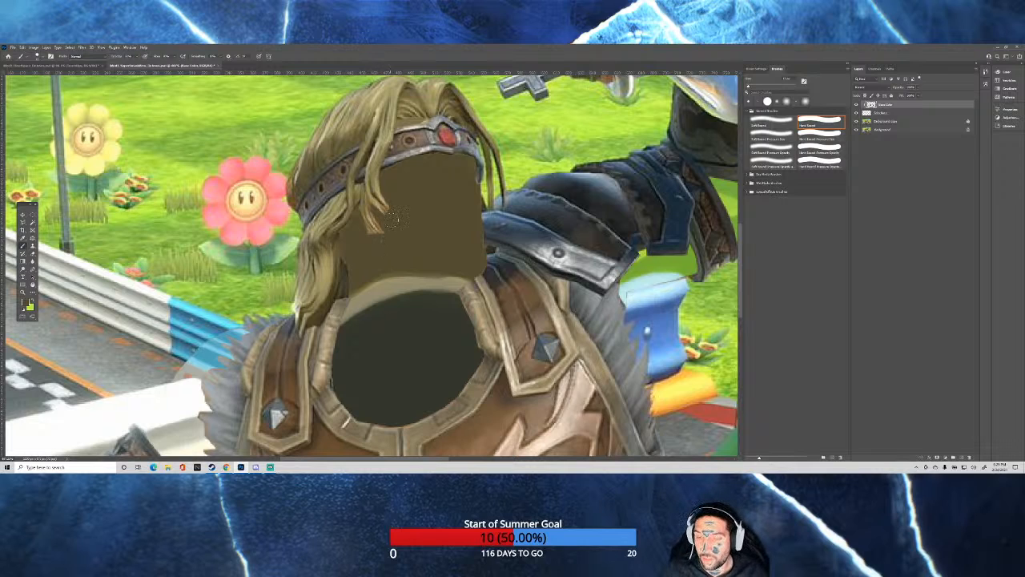
key("ctrl+0")
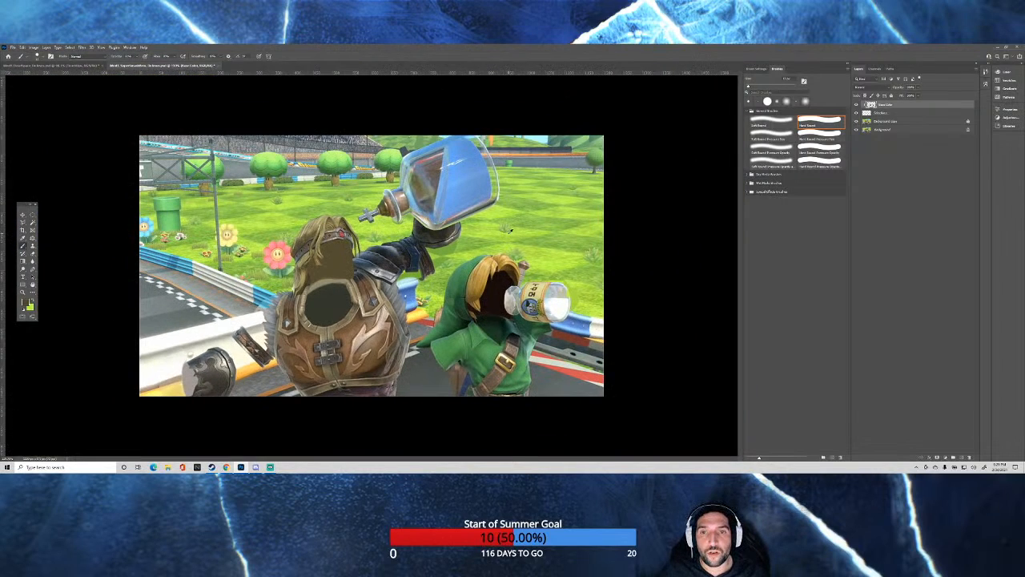
Sample light green from the neighbouring tree and touch up the edge of the treetop beside the large blue bottle.
scroll(381, 89, "up", 3)
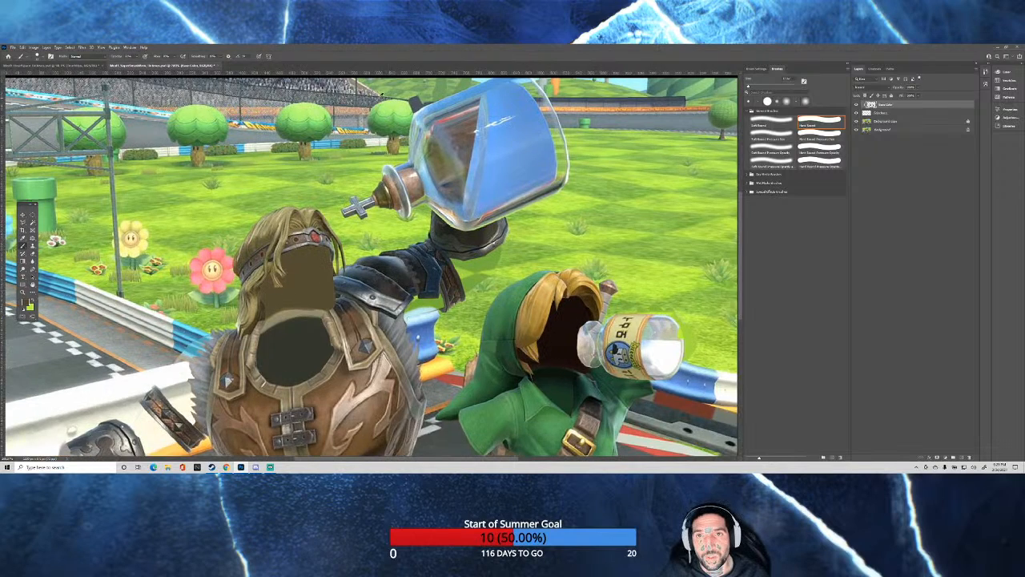
scroll(381, 89, "up", 1)
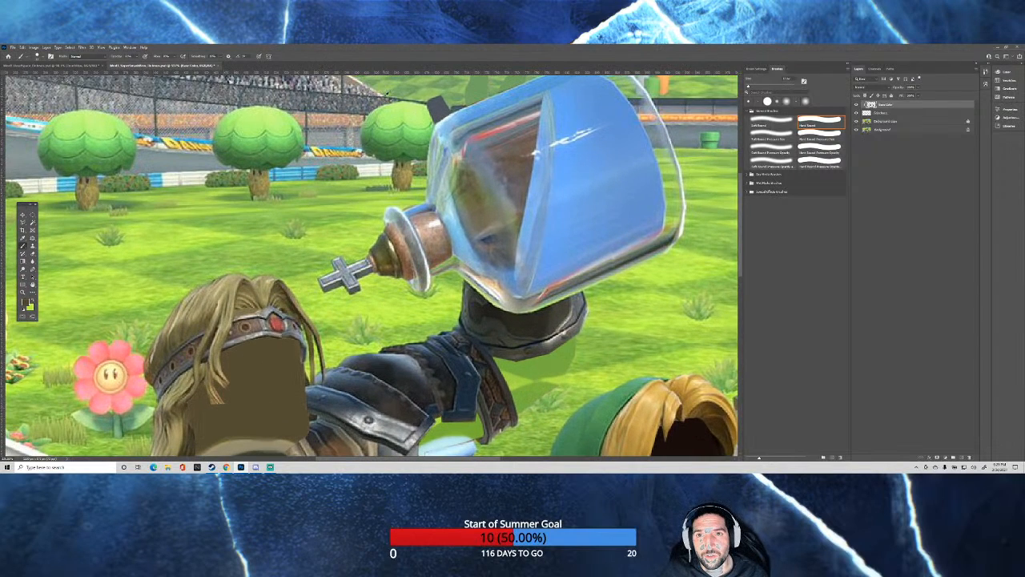
left_click(291, 120, "alt")
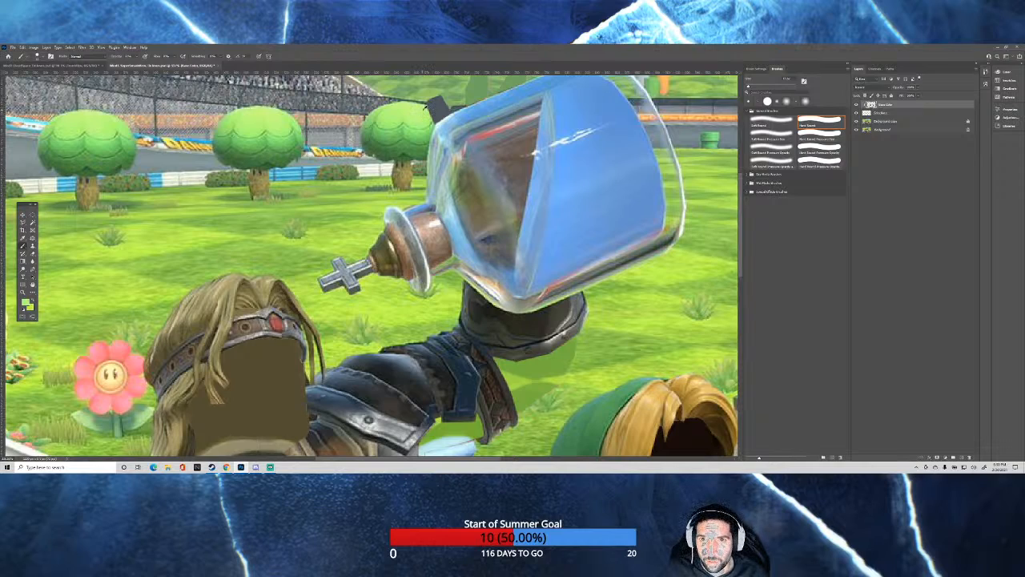
left_click(423, 110, "alt")
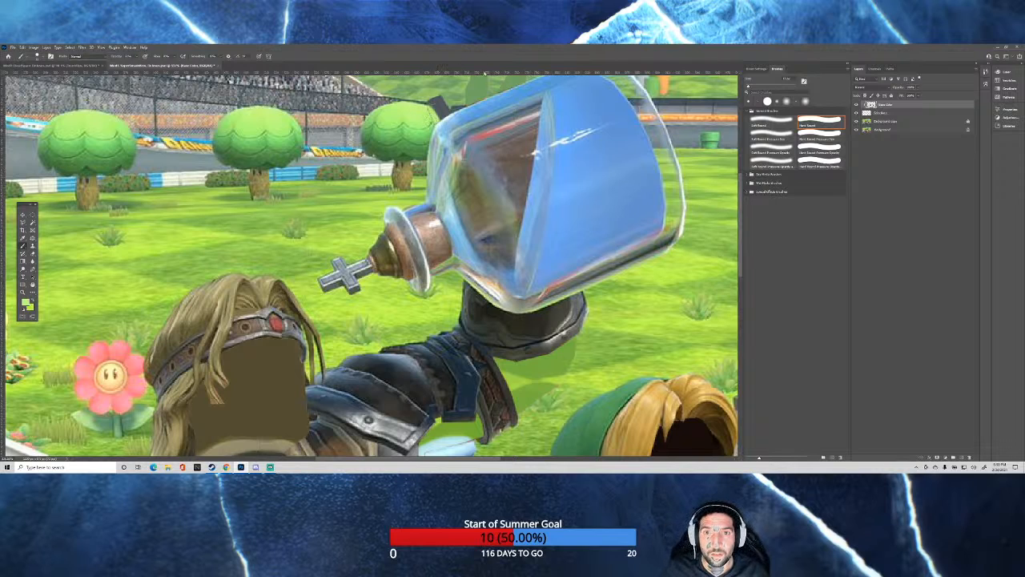
Sample the hillside's greens and paint over the dark block between the treetop and the blue bottle's upper edge, matching the nearby background colors.
scroll(484, 75, "up", 7)
left_click_drag(490, 112, 492, 131)
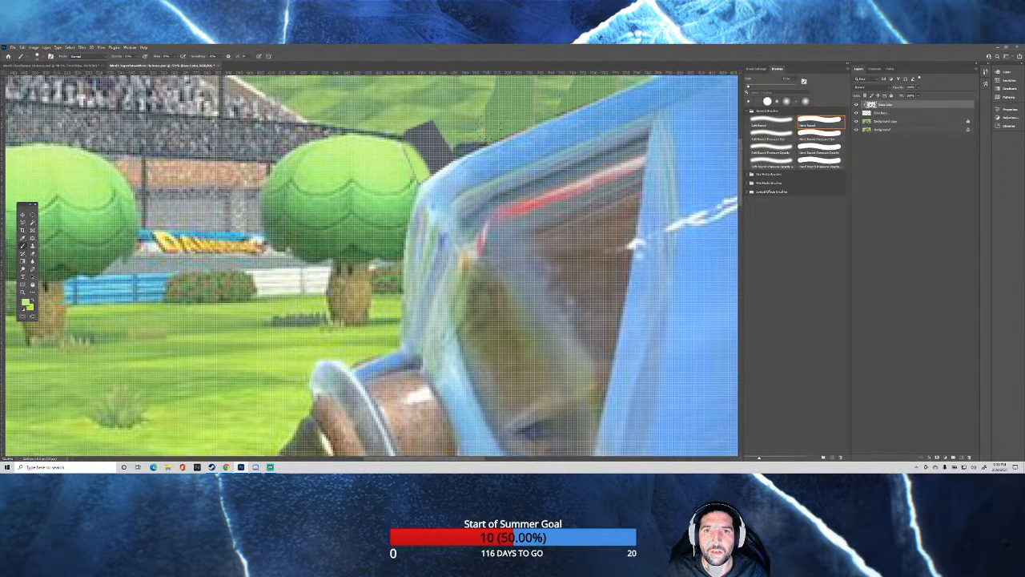
scroll(492, 131, "up", 3)
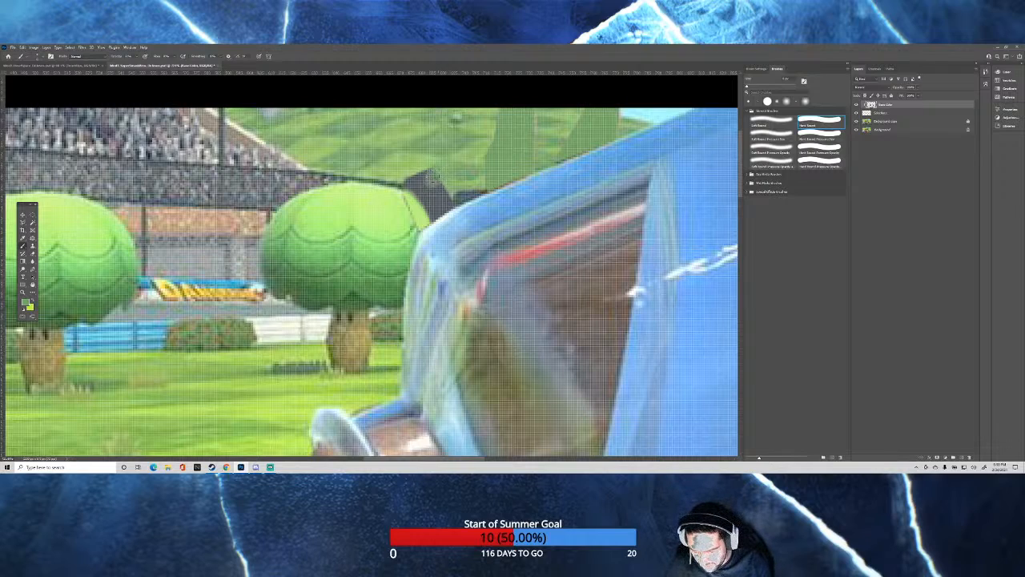
left_click_drag(425, 179, 431, 159)
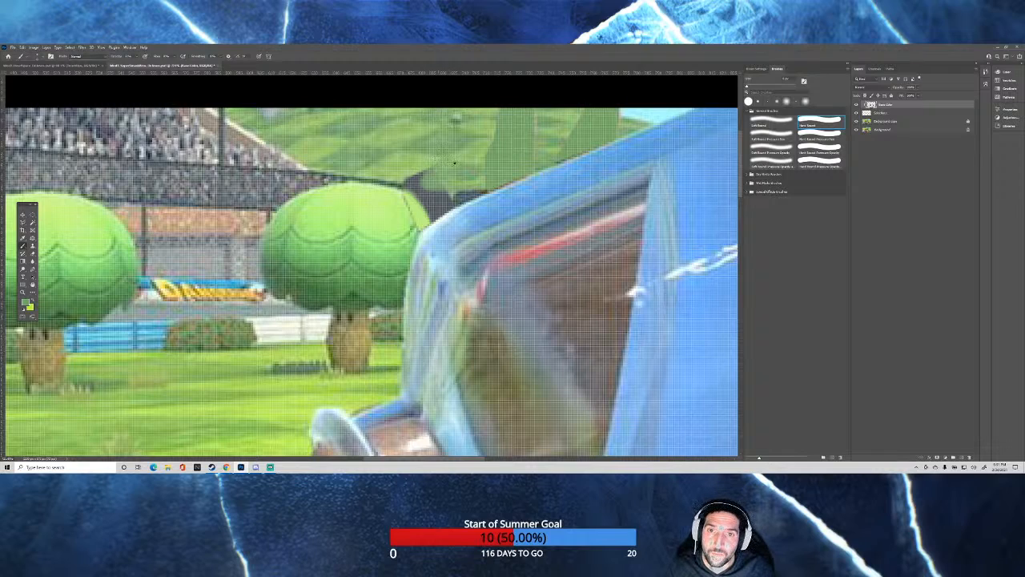
left_click_drag(449, 144, 429, 145)
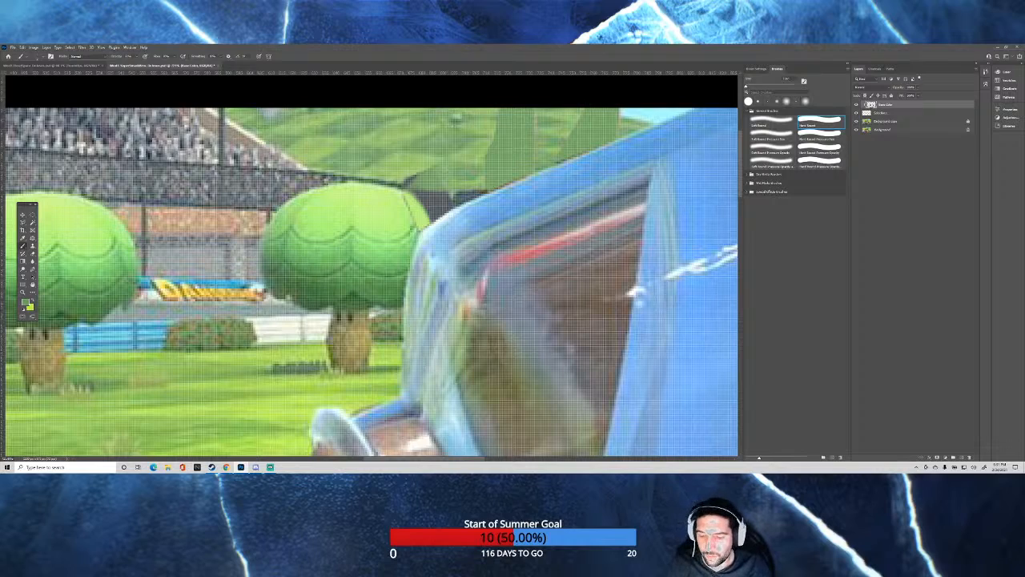
left_click(417, 170, "alt")
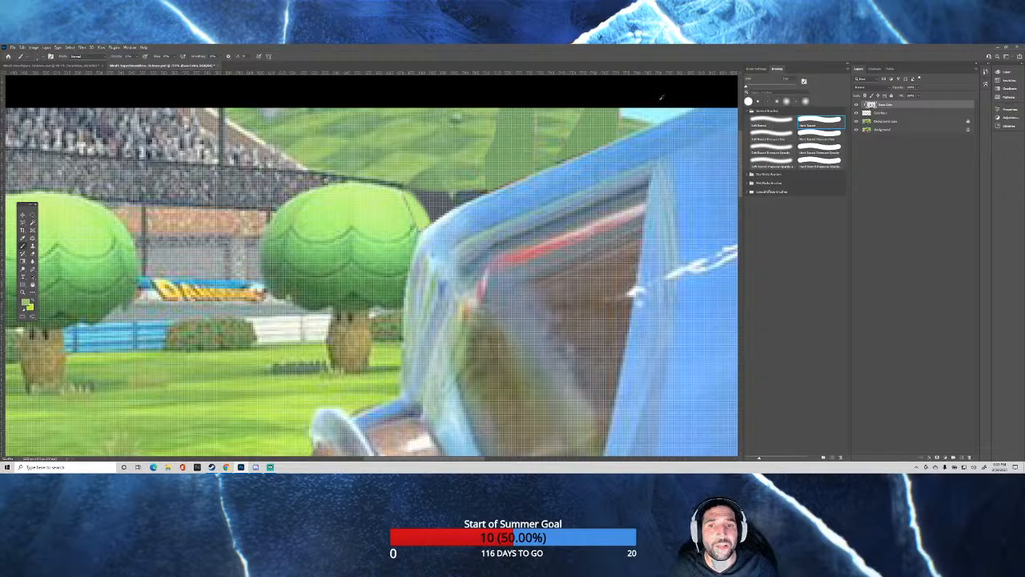
left_click(458, 195, "alt")
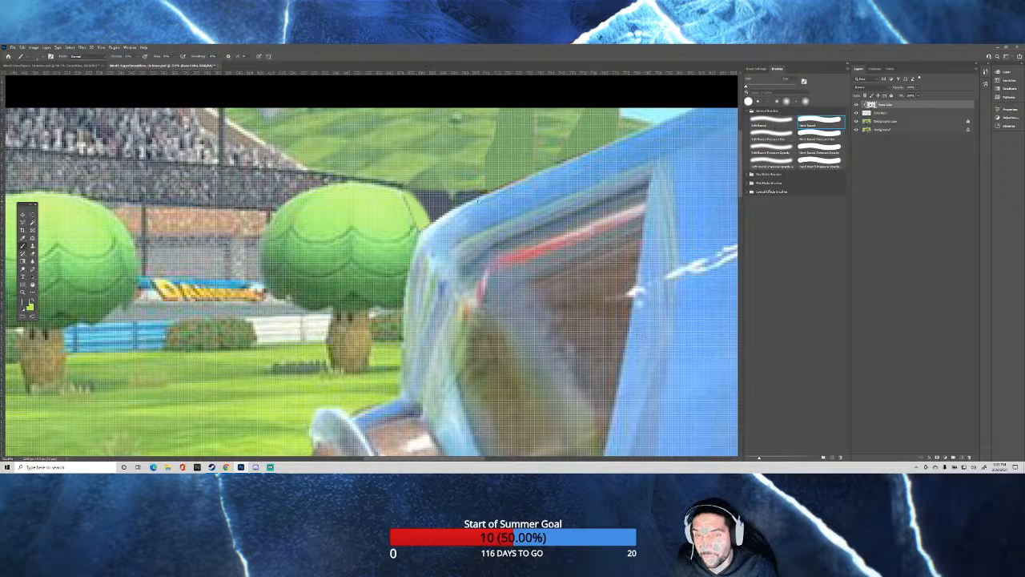
left_click(419, 164, "alt")
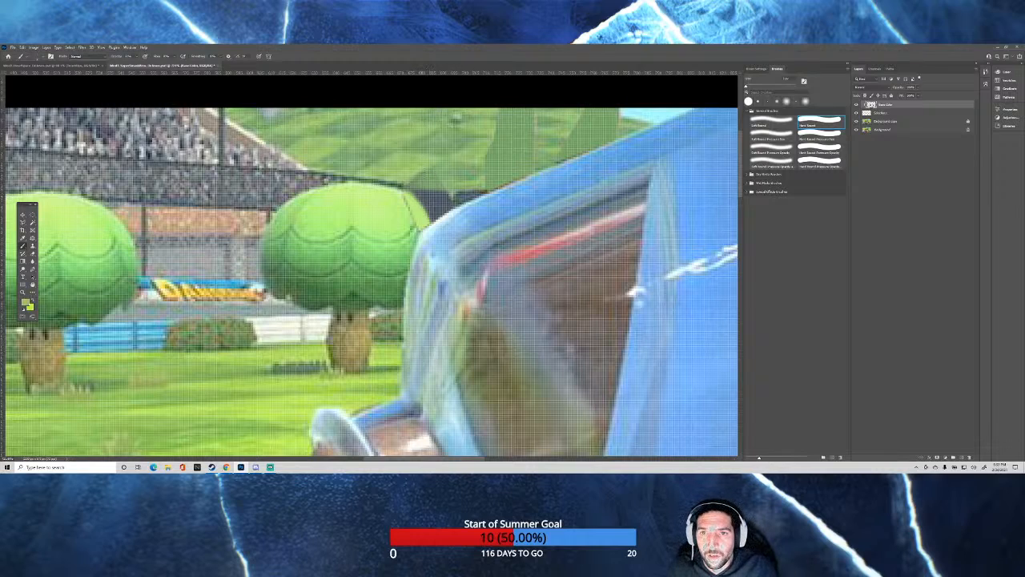
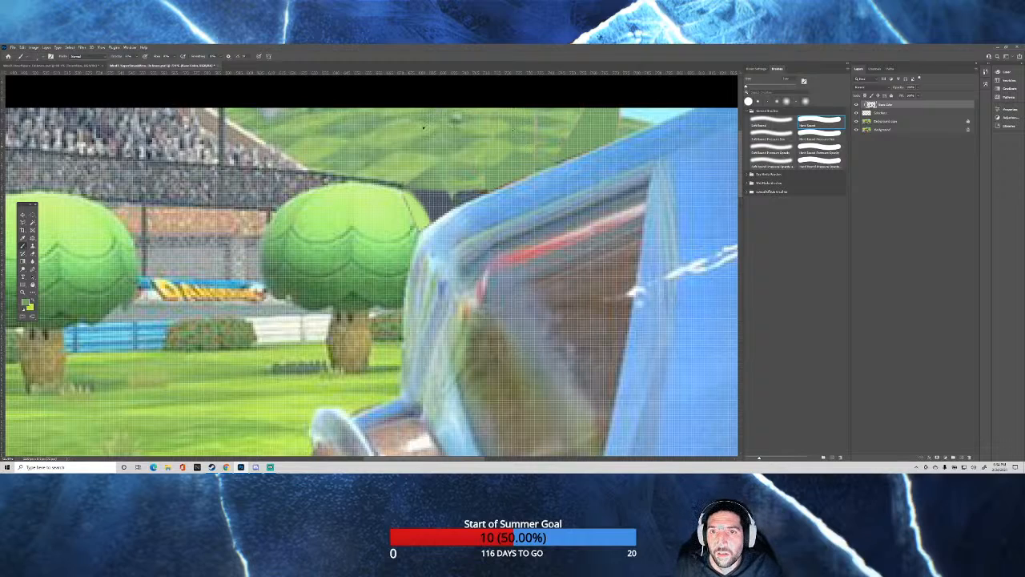
Sample lighter and darker greens from the hillside and refine its checkered pattern along the blue bottle's upper edge.
left_click(421, 129, "alt")
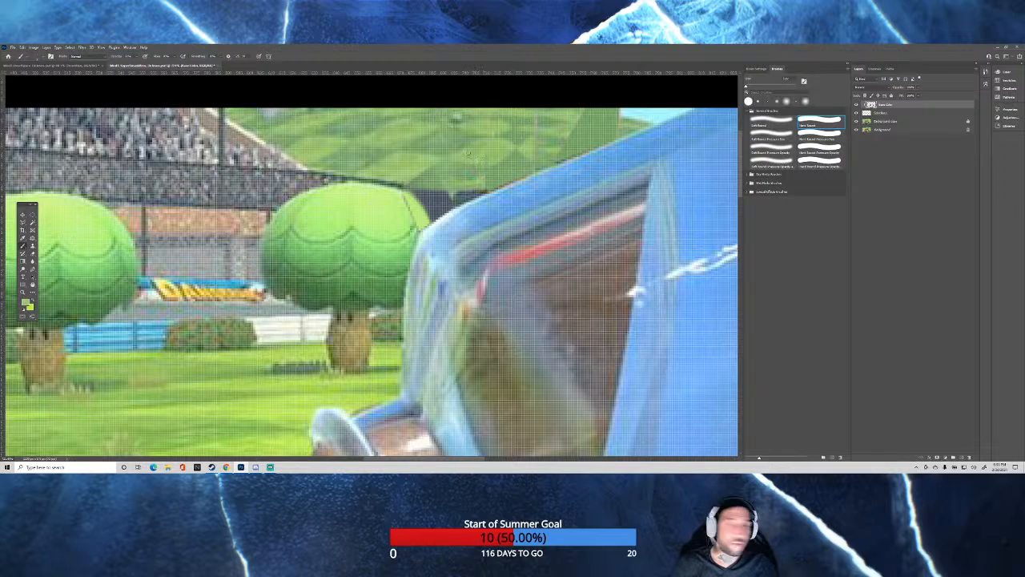
left_click(525, 135, "alt")
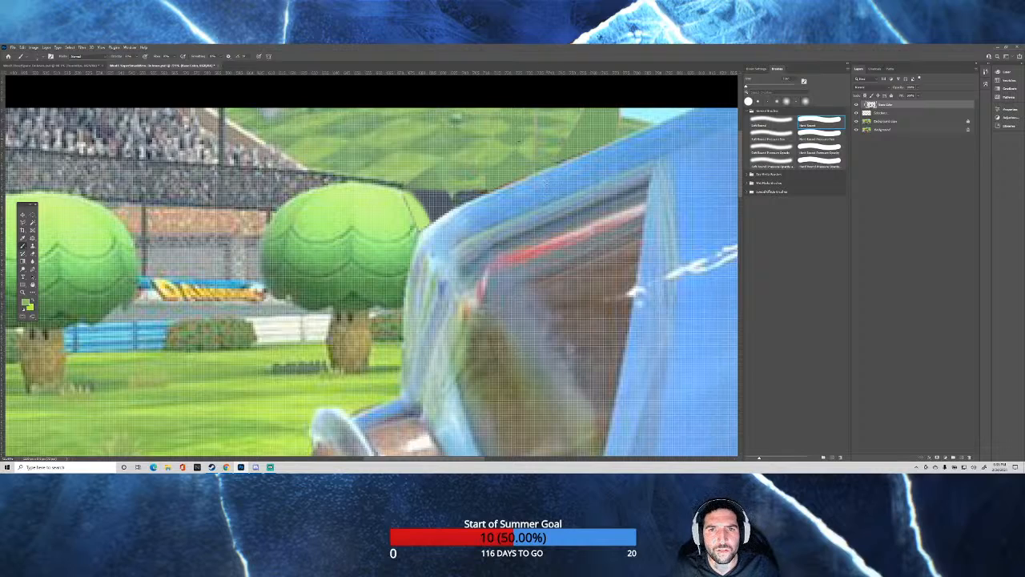
left_click(507, 138, "alt")
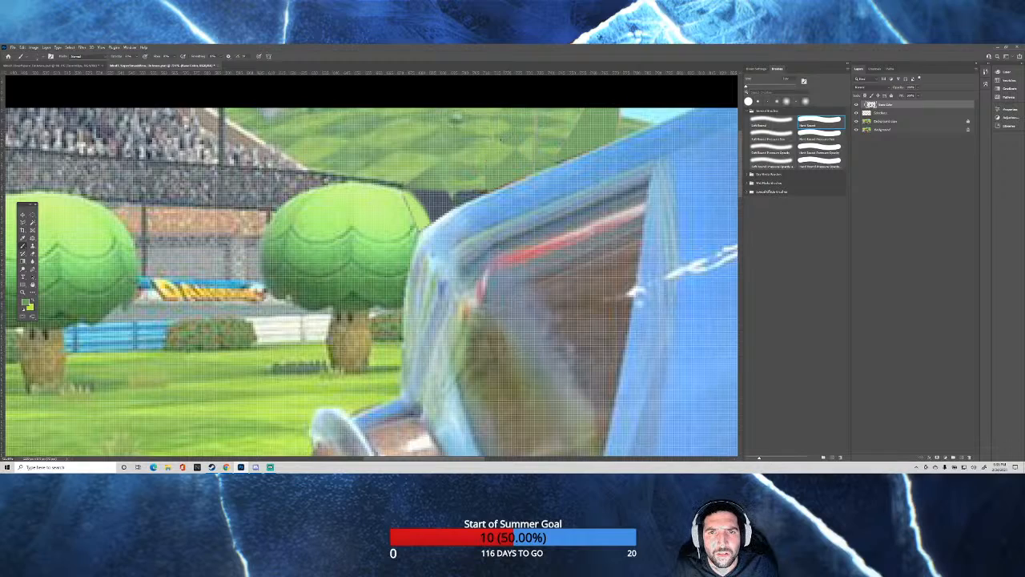
right_click(502, 138, "alt")
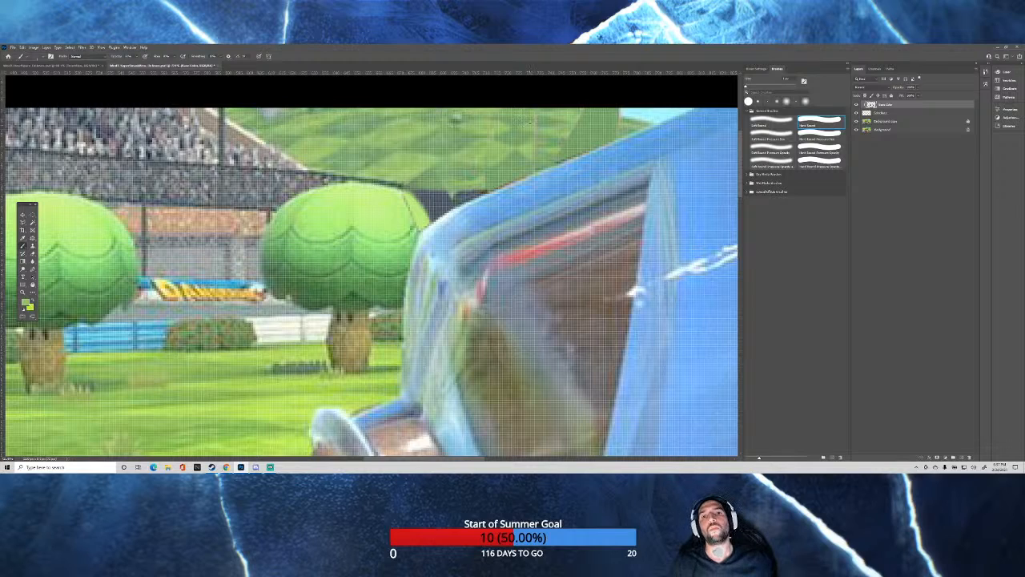
scroll(445, 152, "down", 6)
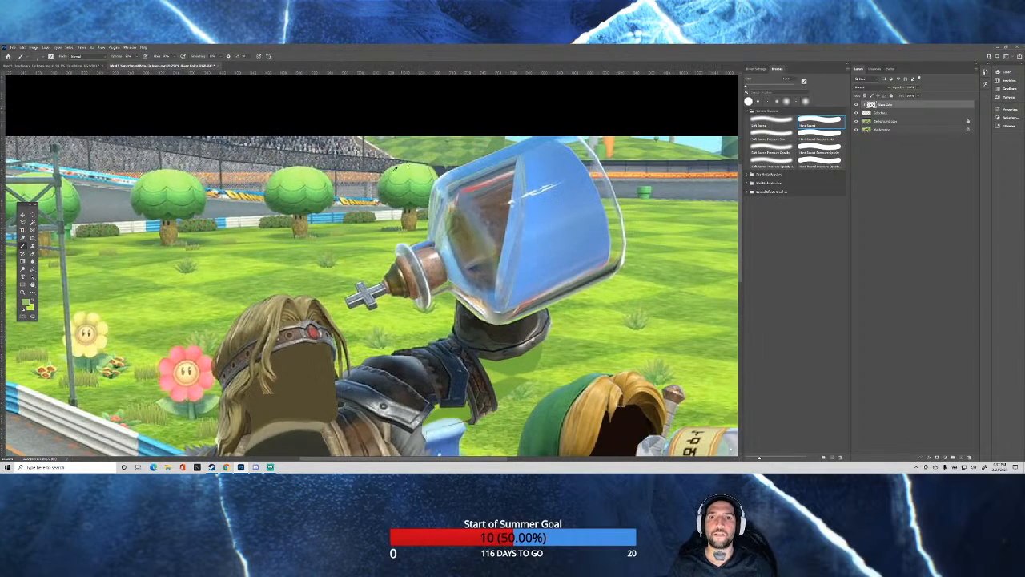
scroll(438, 170, "up", 1)
scroll(513, 137, "up", 4)
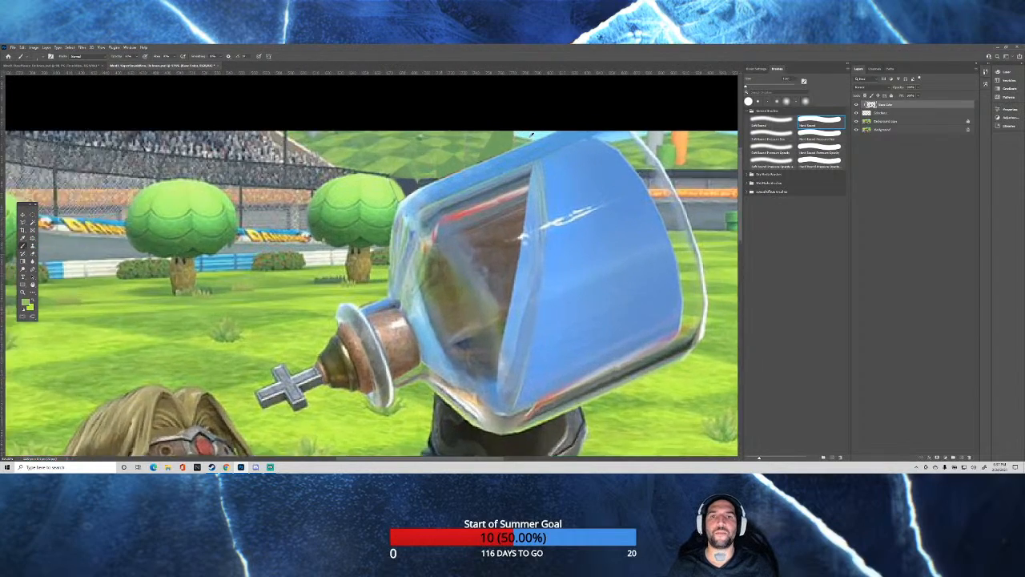
scroll(487, 150, "up", 1)
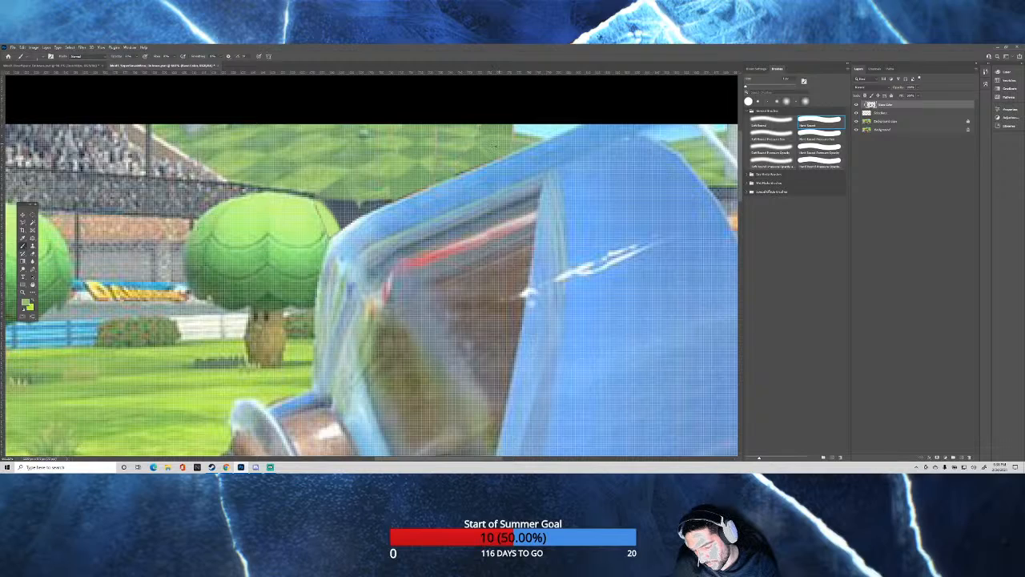
right_click(494, 147, "alt")
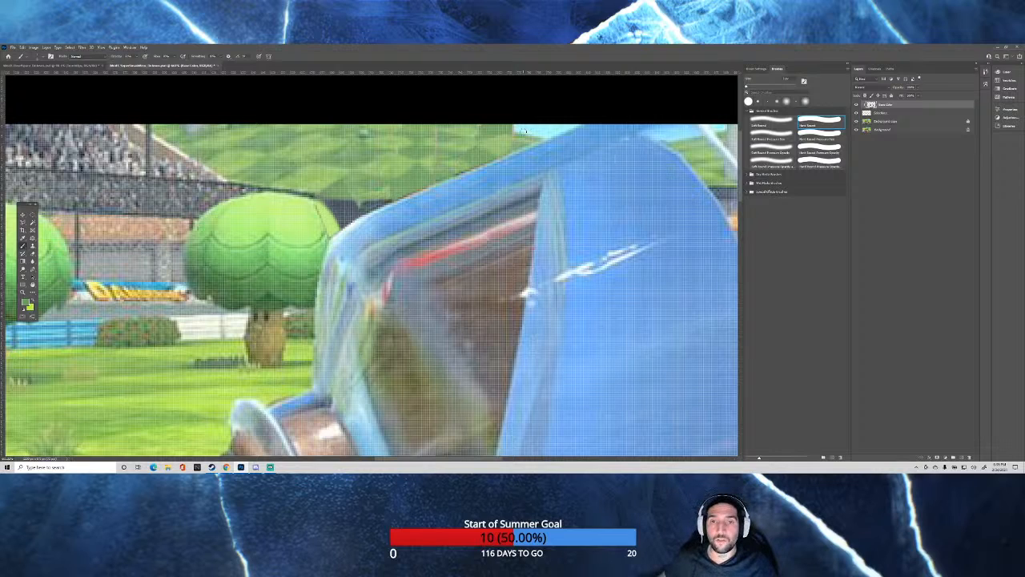
scroll(520, 130, "down", 4)
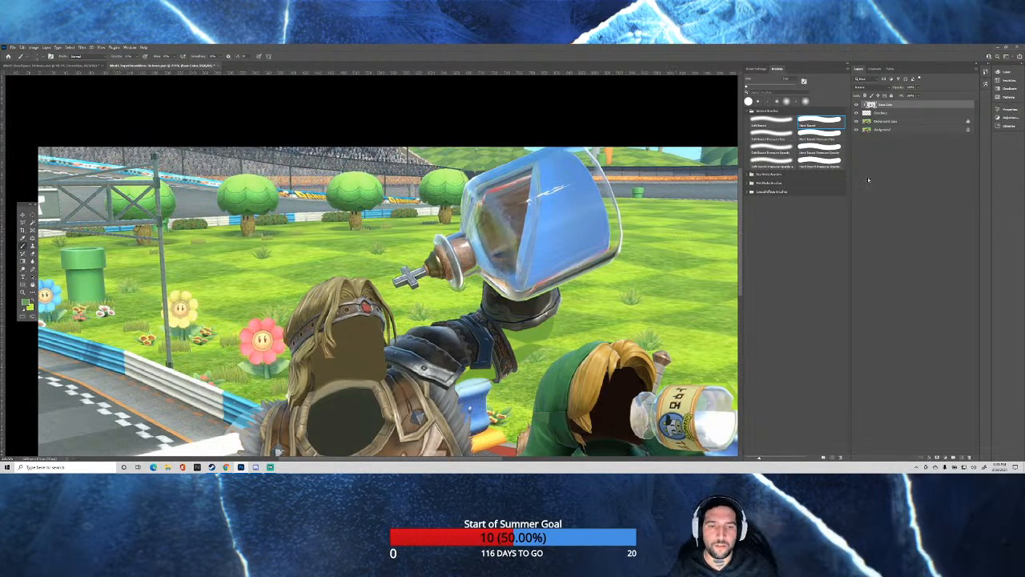
key("ctrl+minus")
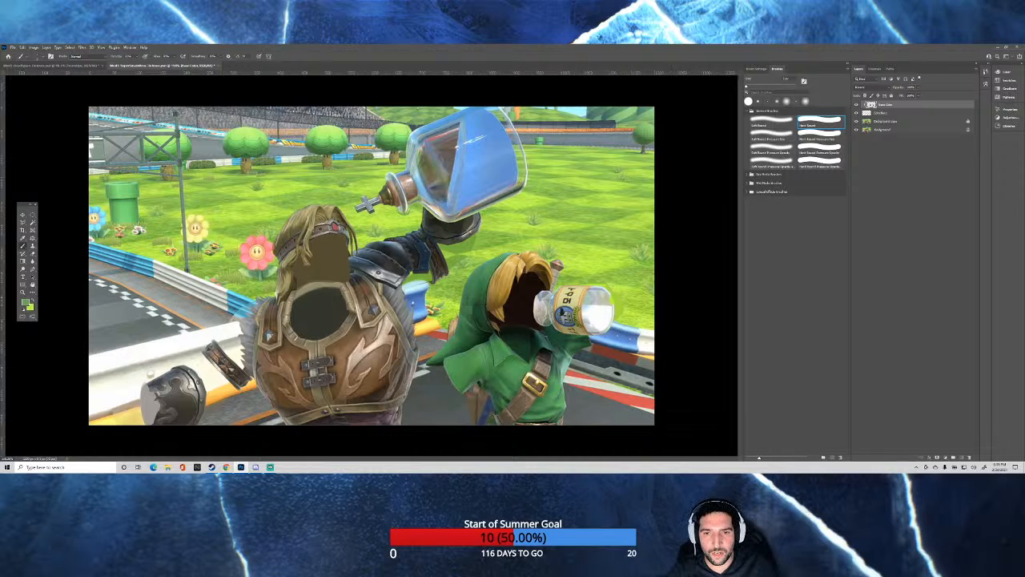
scroll(468, 293, "up", 10)
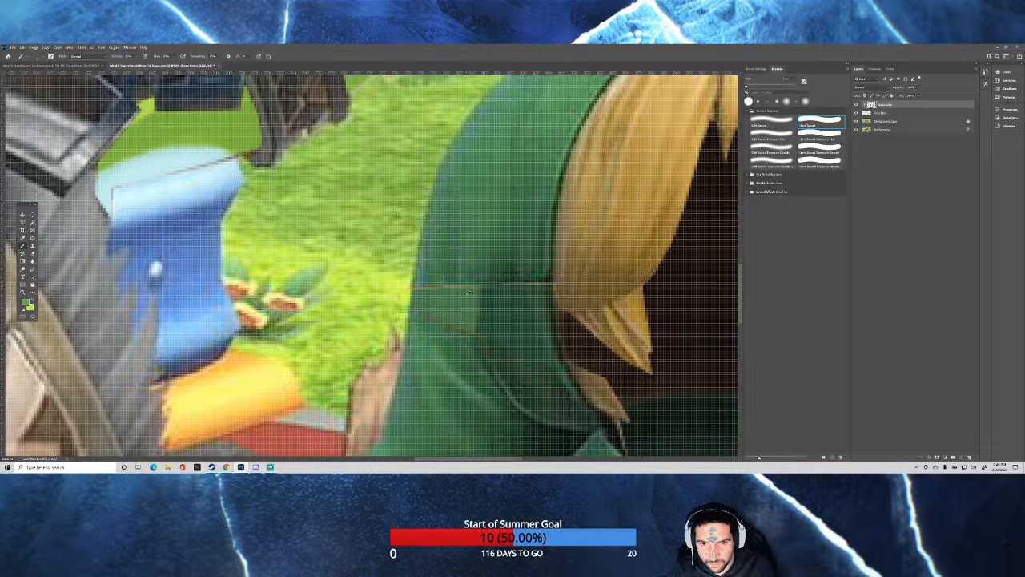
scroll(467, 296, "down", 3)
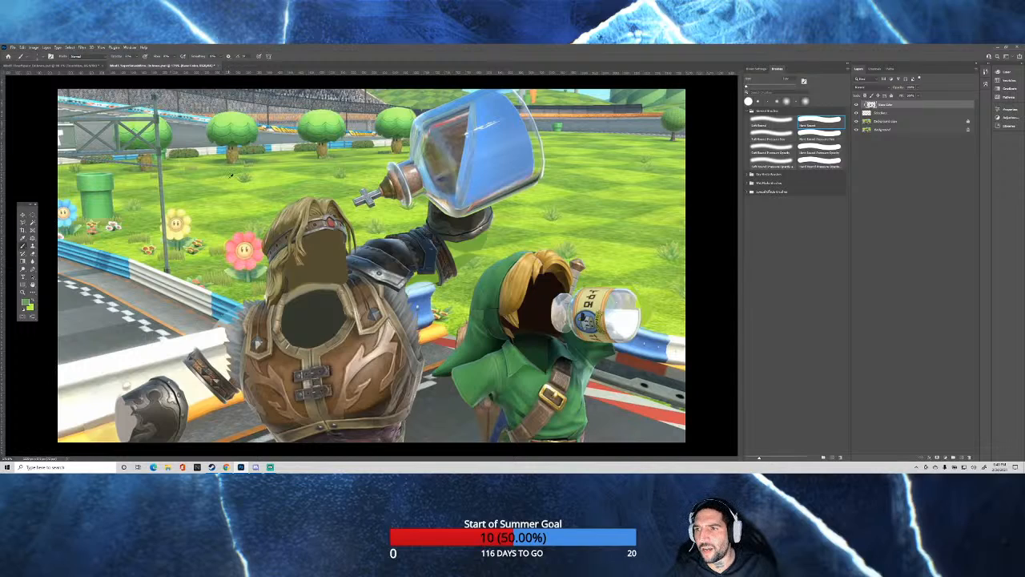
left_click_drag(227, 193, 242, 196)
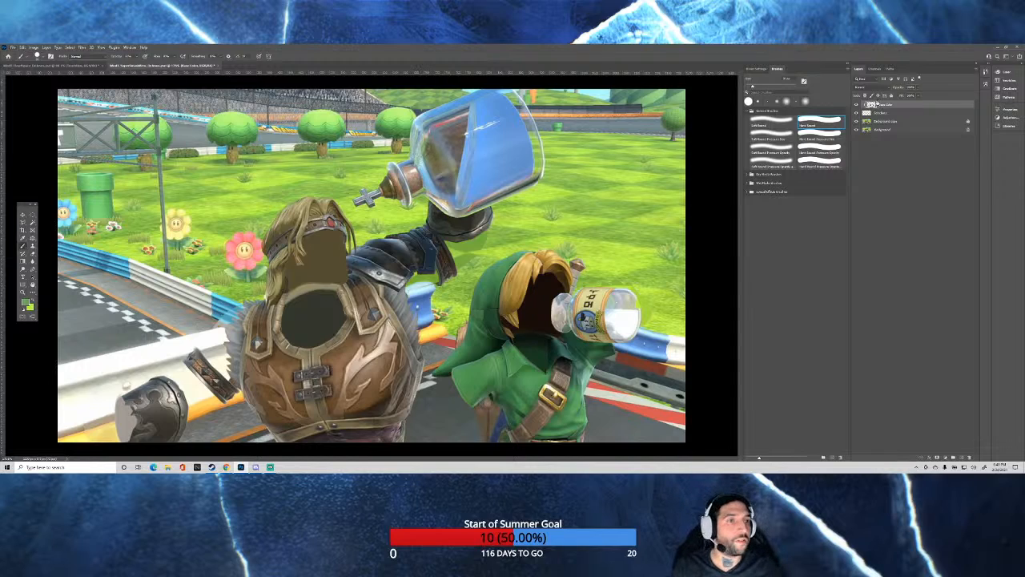
Add a new layer above the base color layer, clip it to the layers below, and rename it.
left_click(960, 457)
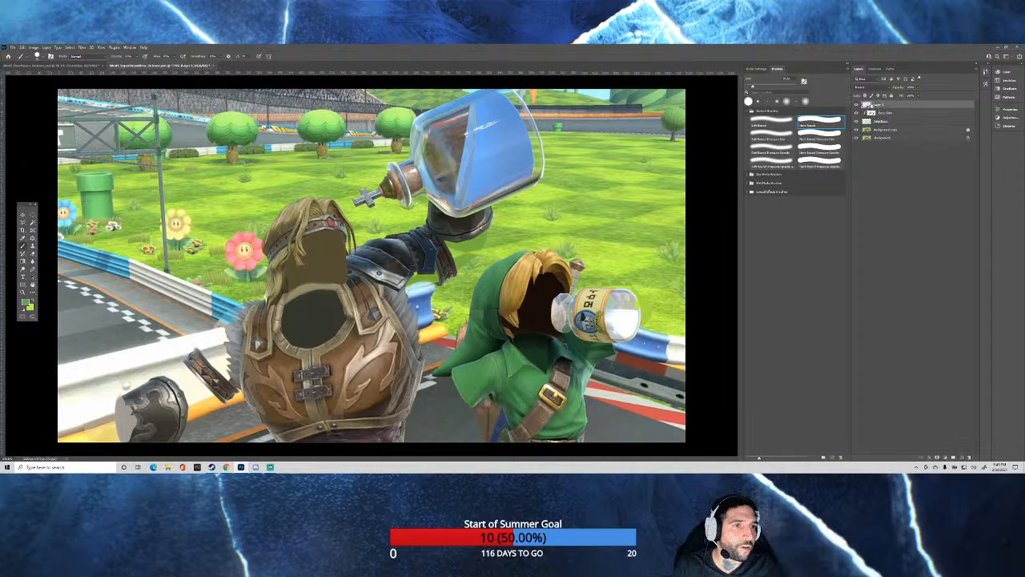
left_click(870, 109, "alt")
double_click(883, 105)
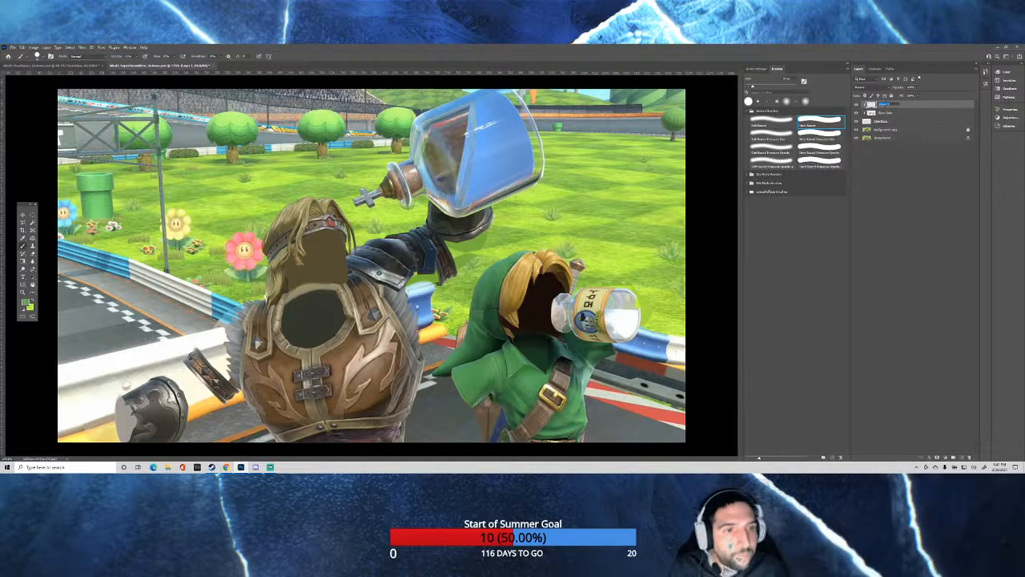
type("S")
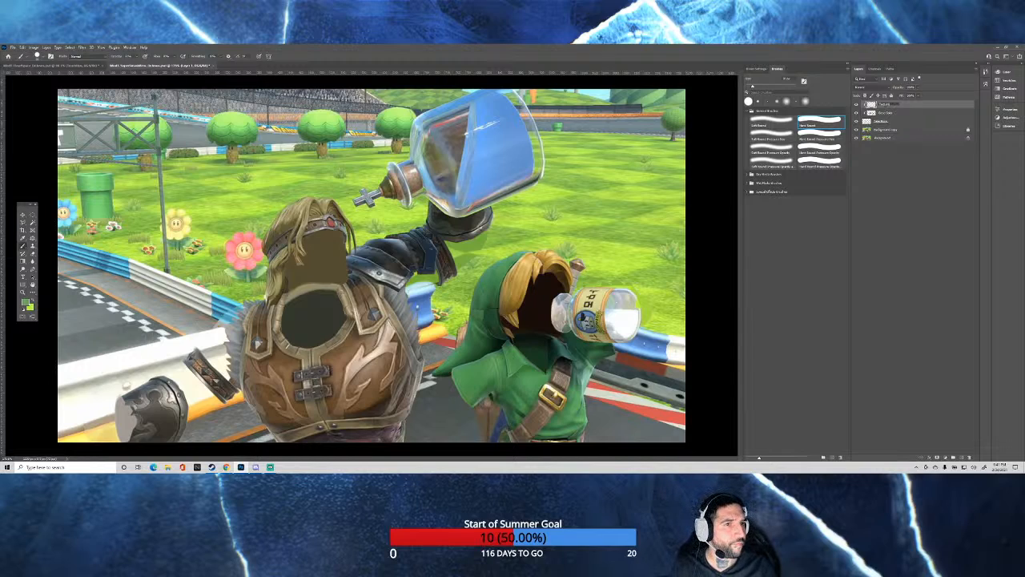
key("Return")
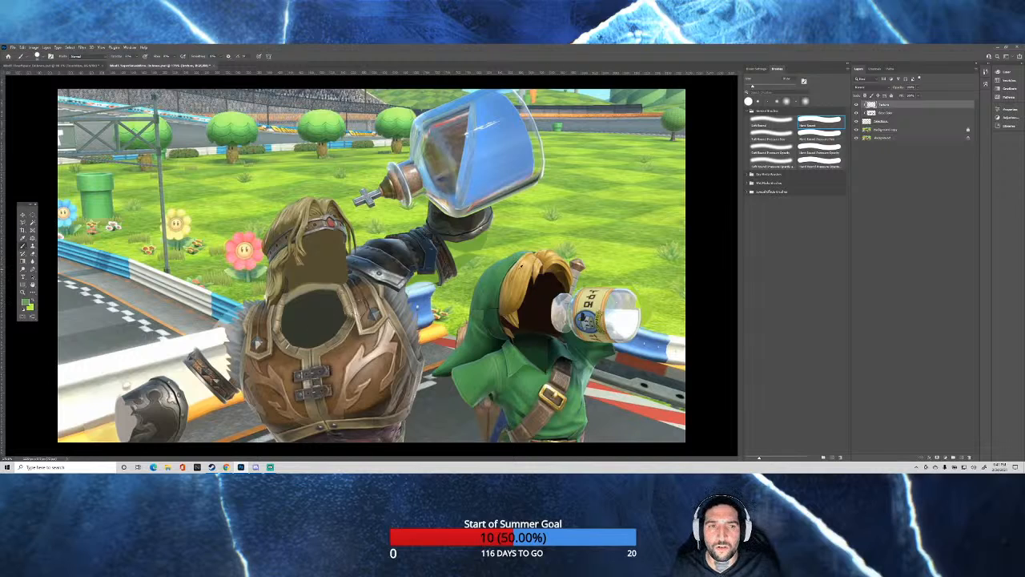
scroll(349, 272, "down", 3)
scroll(349, 273, "up", 1)
scroll(349, 272, "up", 1)
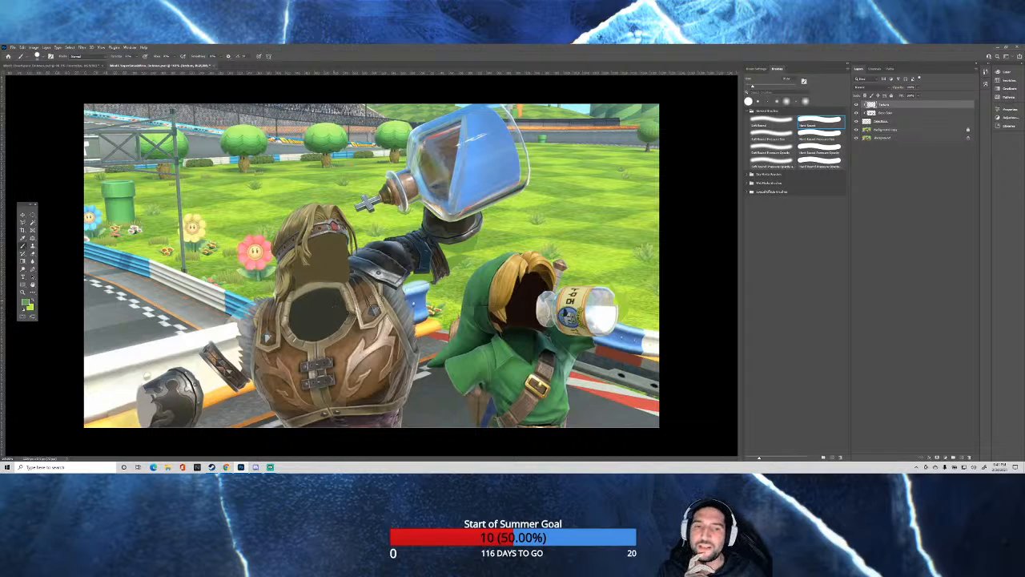
key("ctrl+minus")
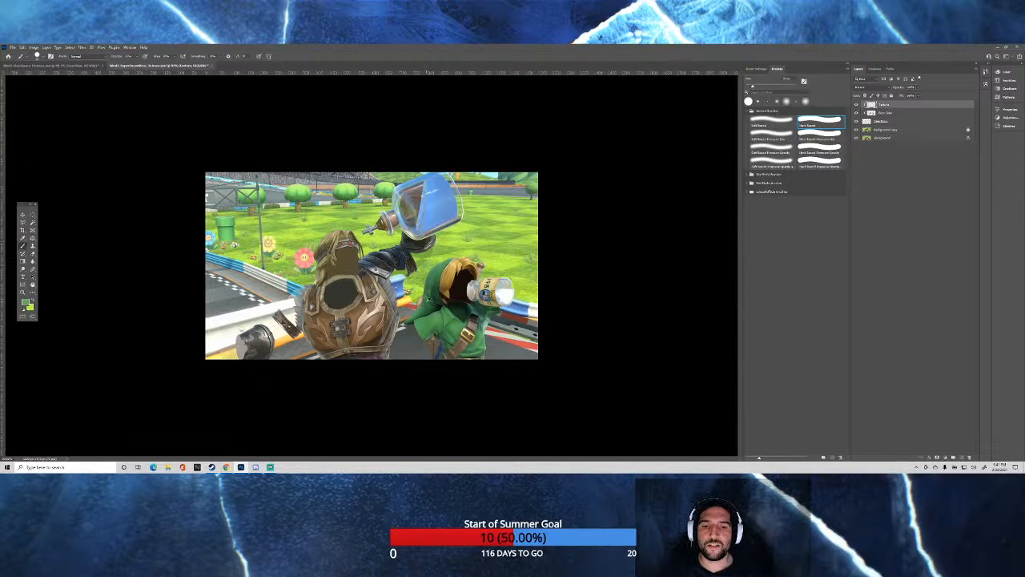
key("ctrl+plus")
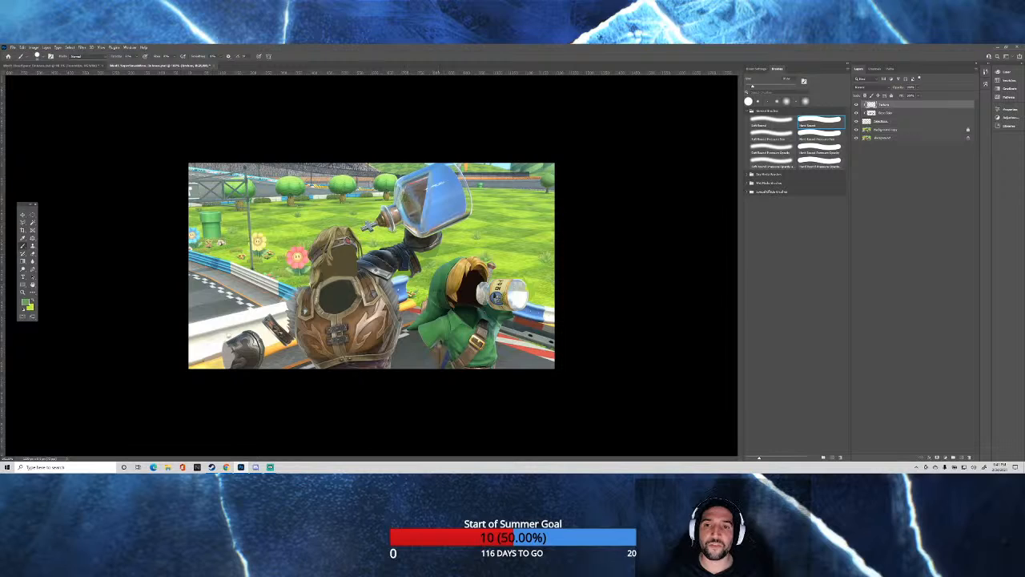
key("ctrl+plus")
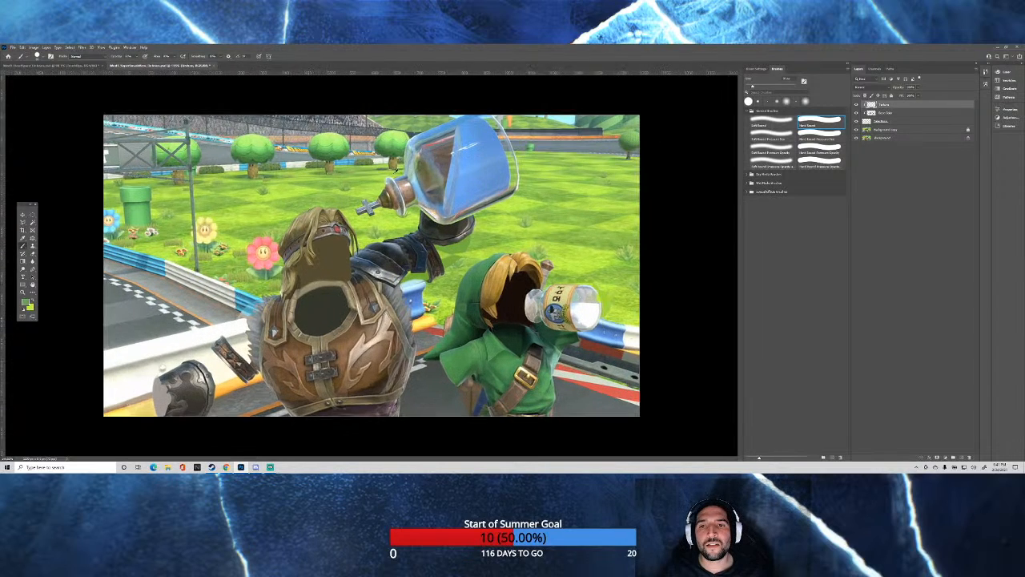
scroll(442, 105, "up", 1)
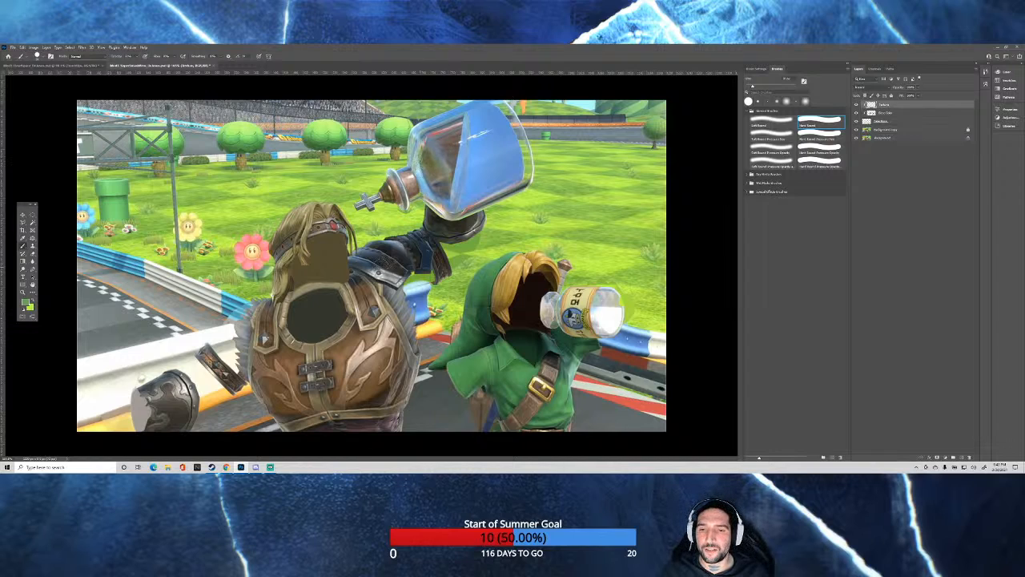
scroll(356, 272, "down", 2)
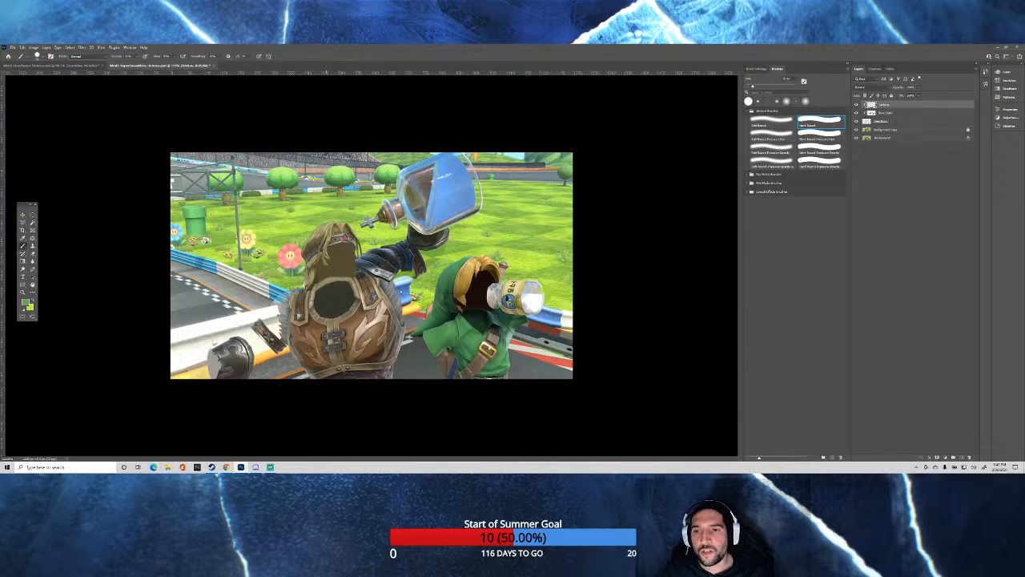
Choose the Clone Stamp and try cloning hair from the background copy onto the new clipped layer in the armored character's head opening.
scroll(304, 288, "up", 3)
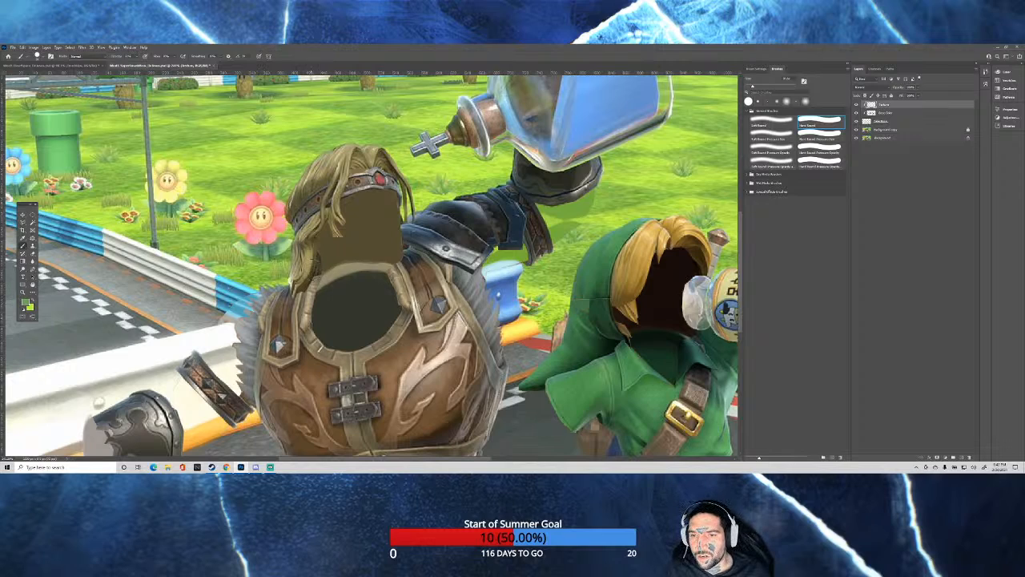
left_click(893, 129)
left_click(32, 245)
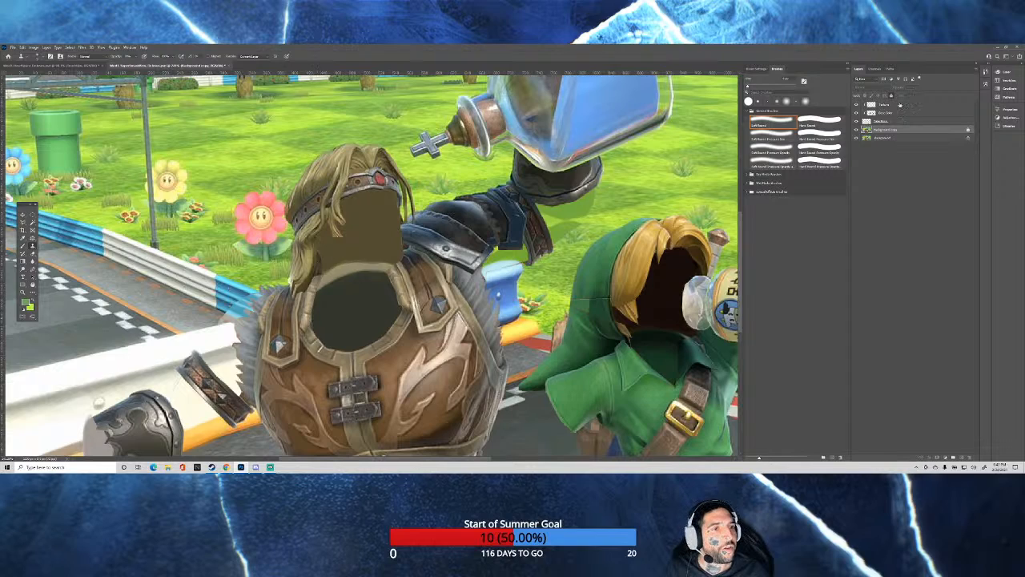
left_click(889, 105)
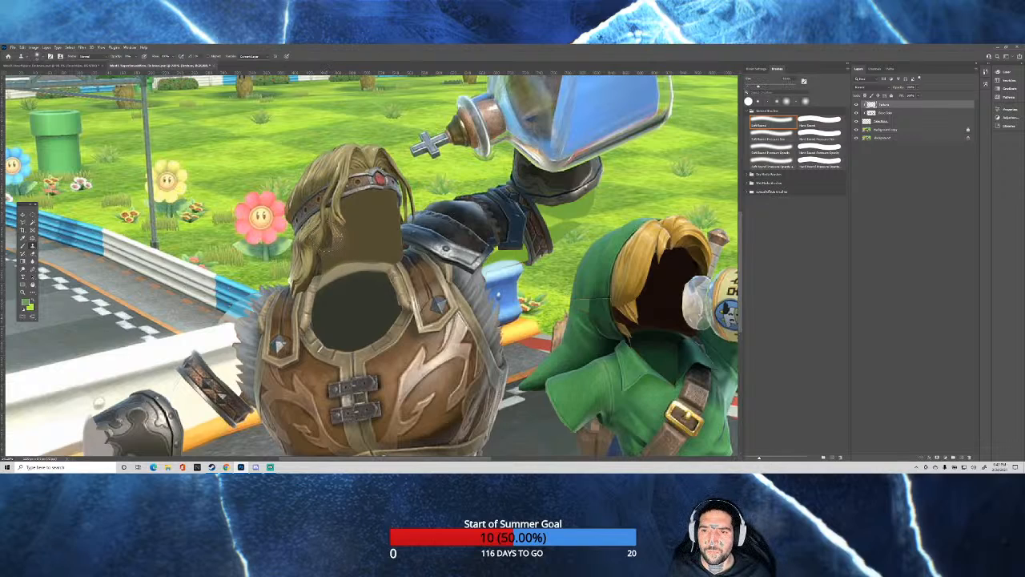
mouse_move(335, 237)
left_mouse_down()
mouse_move(314, 239)
mouse_move(327, 250)
mouse_move(317, 266)
left_mouse_up()
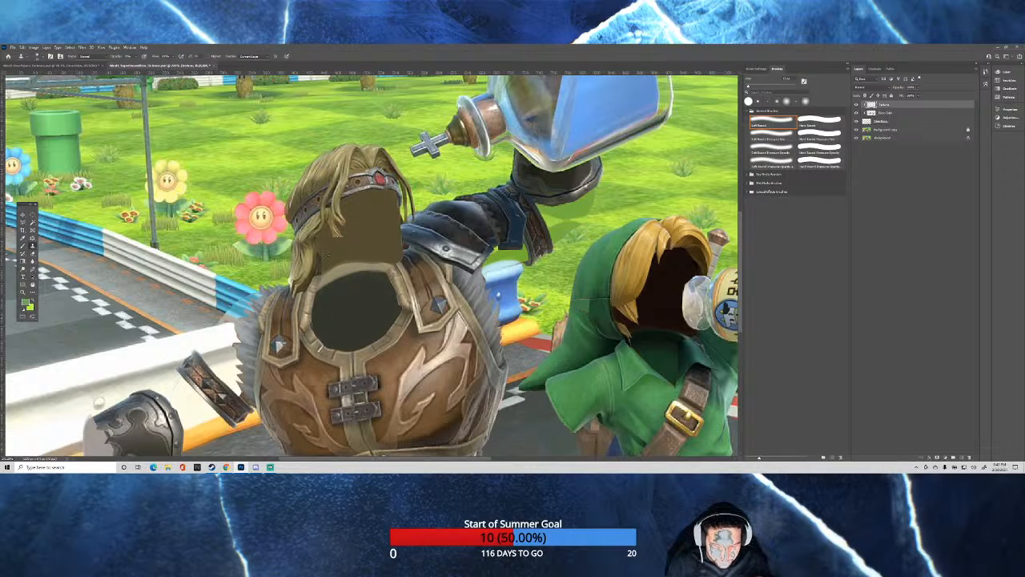
left_click(344, 207)
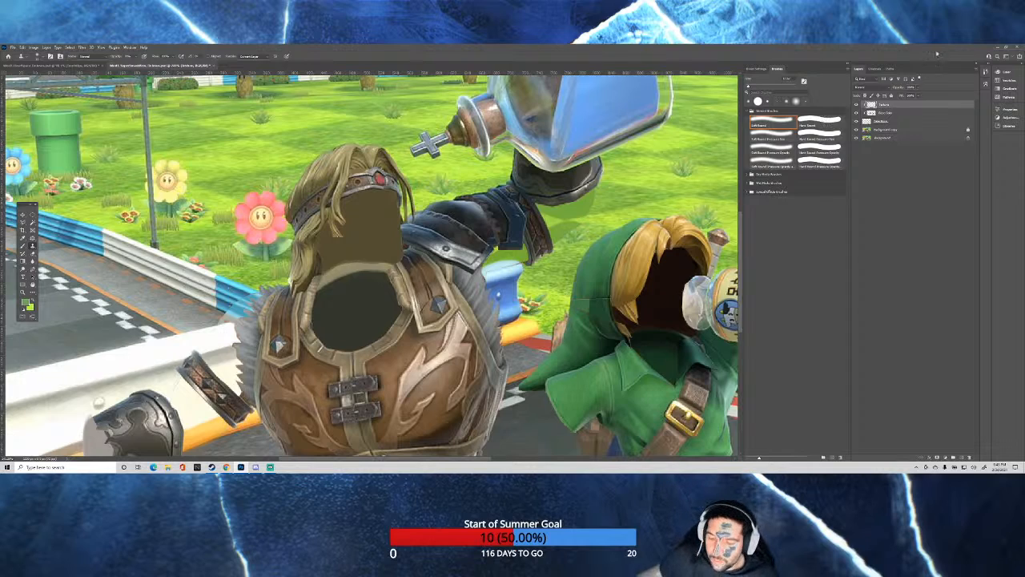
Try to load the new clipped layer's painted pixels as a selection.
key("ctrl+minus")
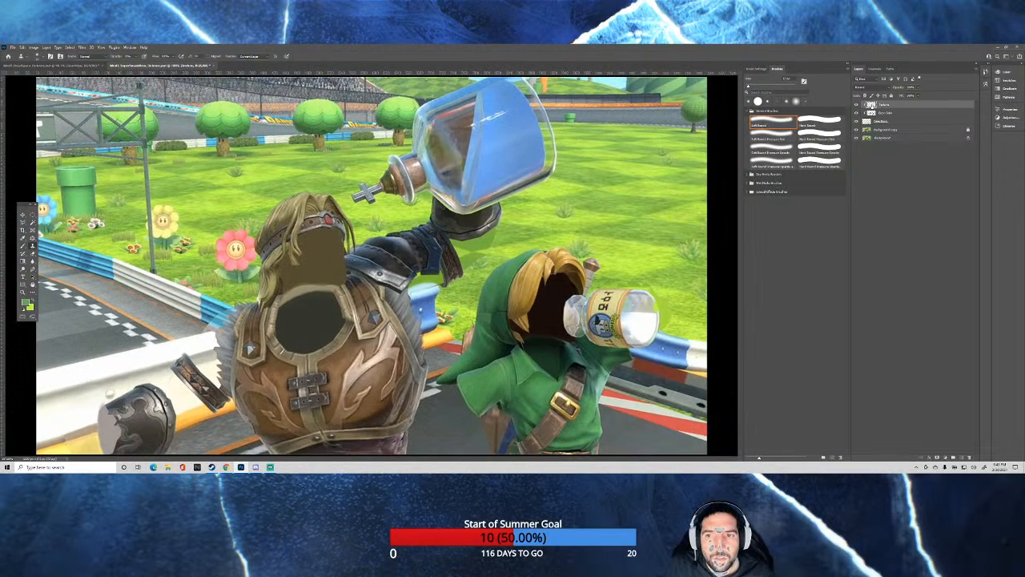
left_click(871, 106, "ctrl")
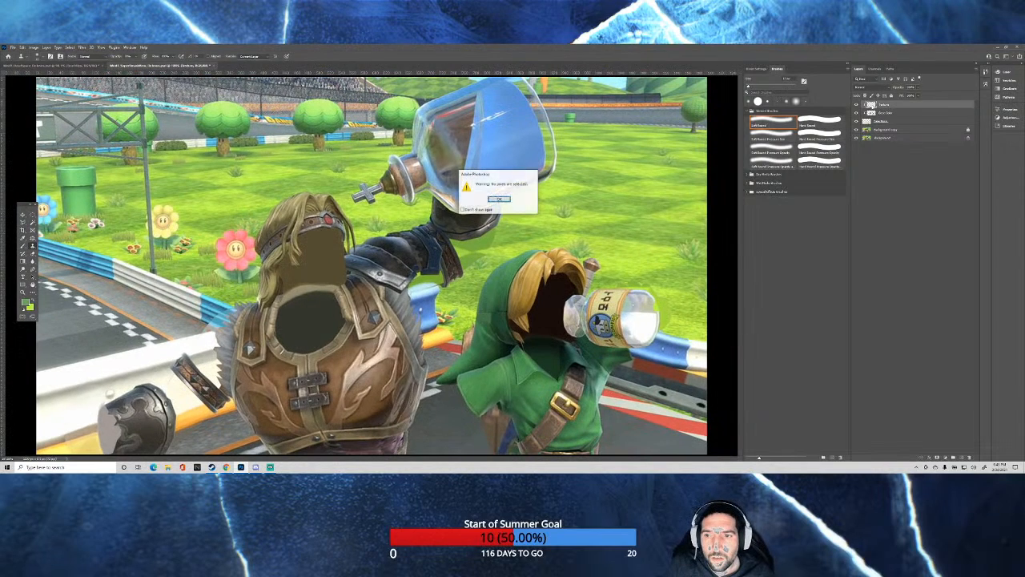
left_click(499, 199)
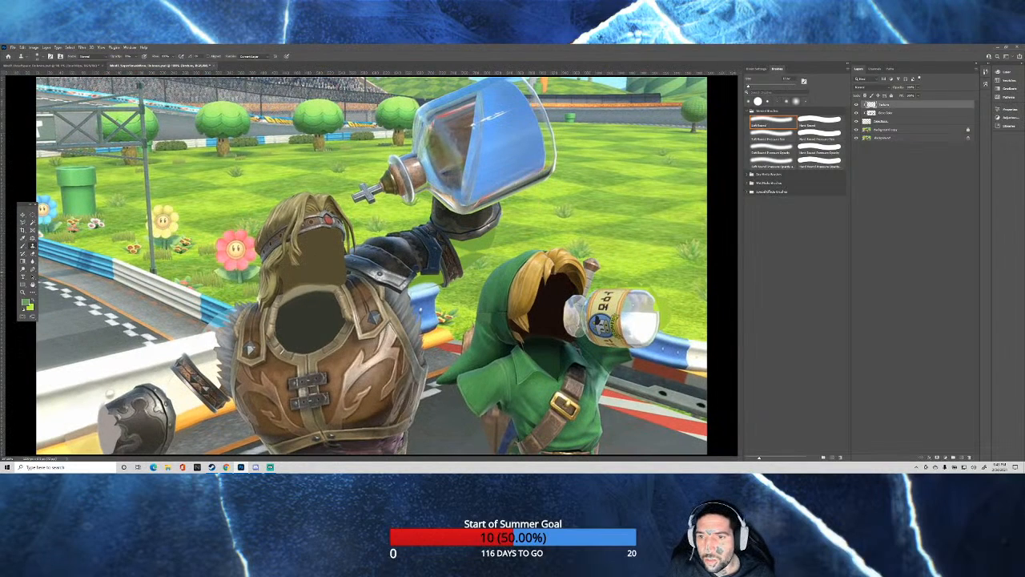
Clone hair strands from the background copy onto the clipped top layer, filling the flat brown head opening below the headband down to the collar.
scroll(267, 276, "up", 3)
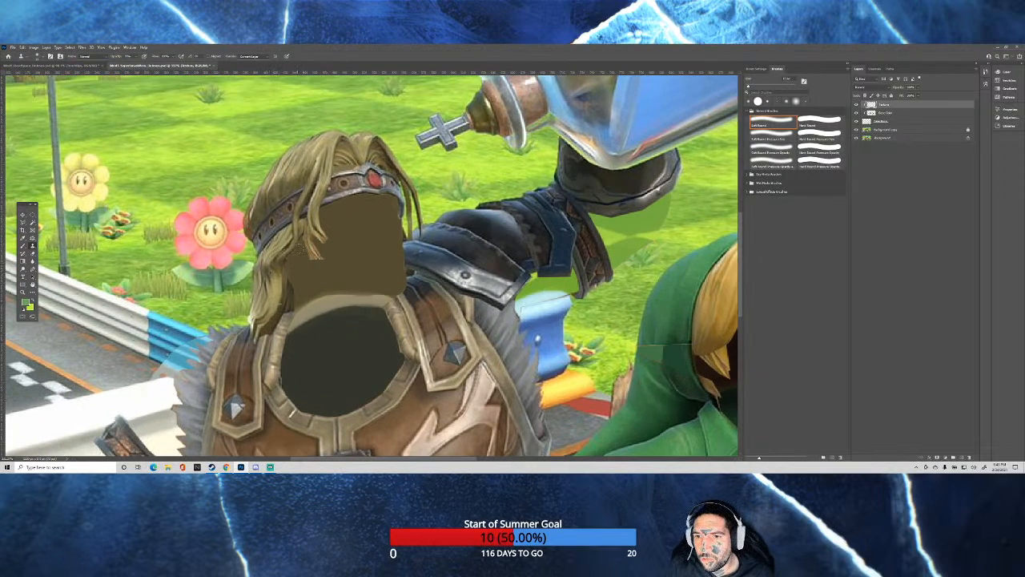
left_click(890, 130)
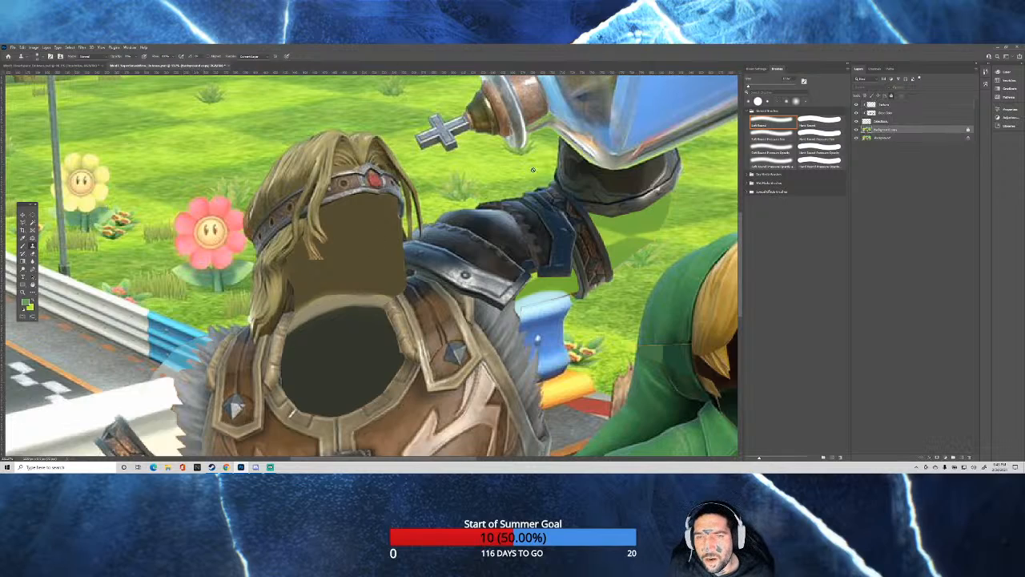
left_click(886, 105)
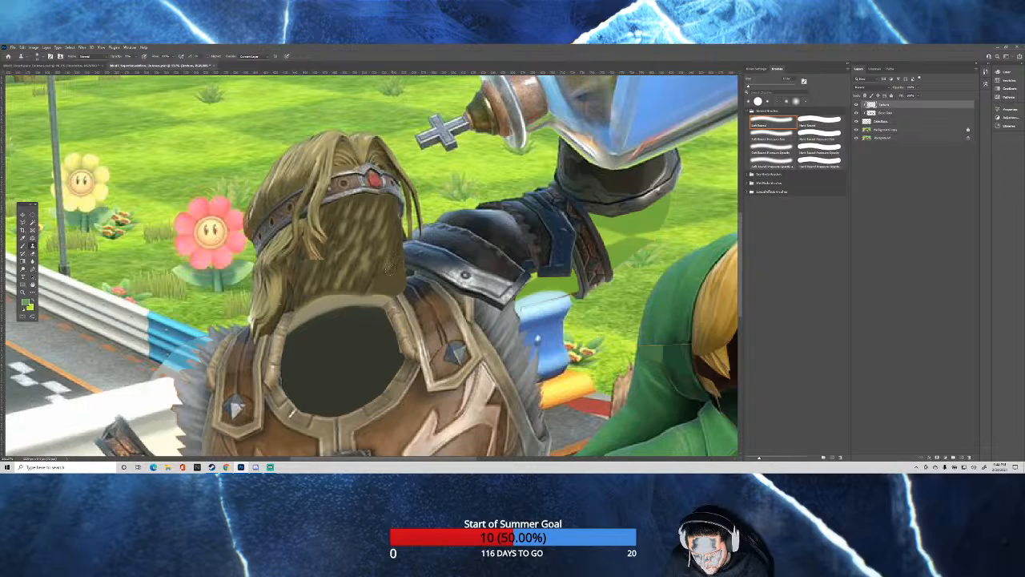
mouse_move(390, 269)
left_mouse_down()
mouse_move(377, 290)
mouse_move(392, 290)
left_mouse_up()
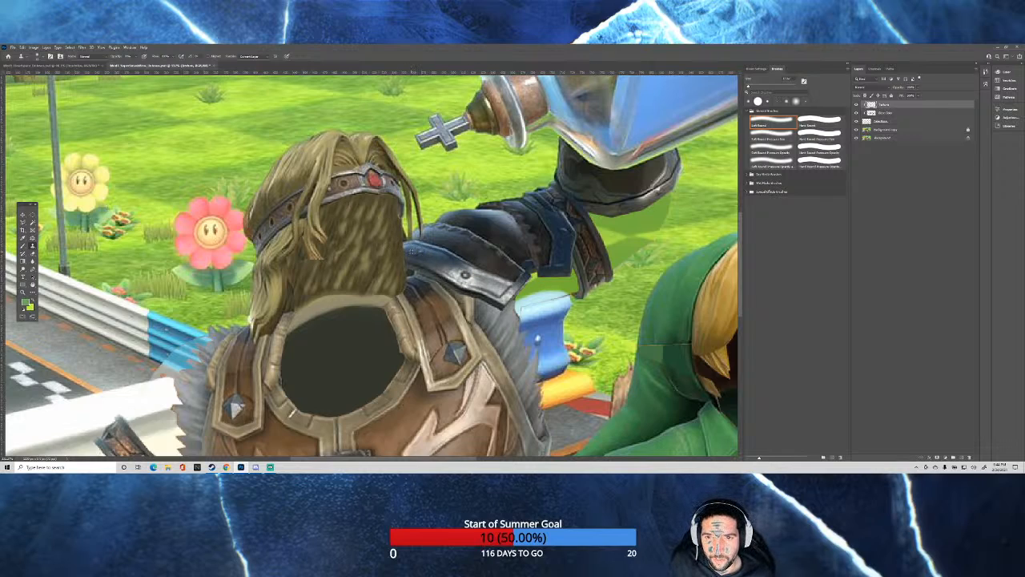
Clone dark blue shoulder armor from the background copy onto the clipped top layer where it meets the hair opening.
left_click(892, 124)
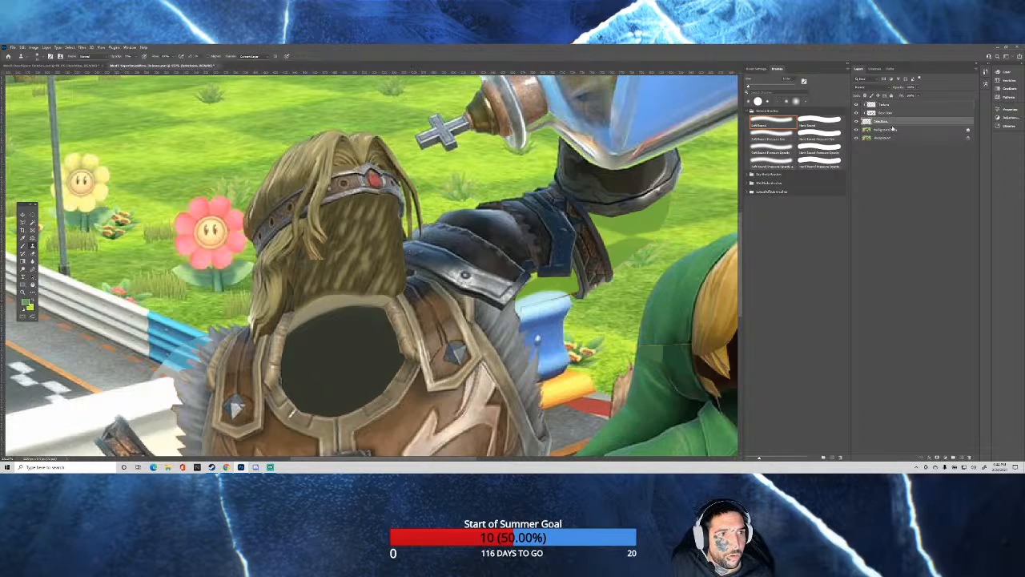
left_click(892, 130)
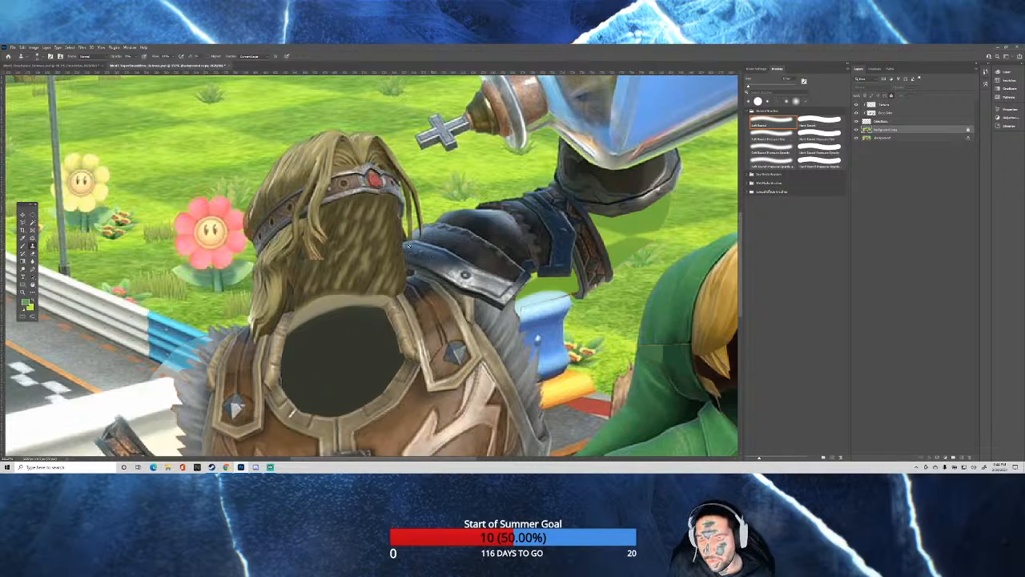
left_click(403, 247)
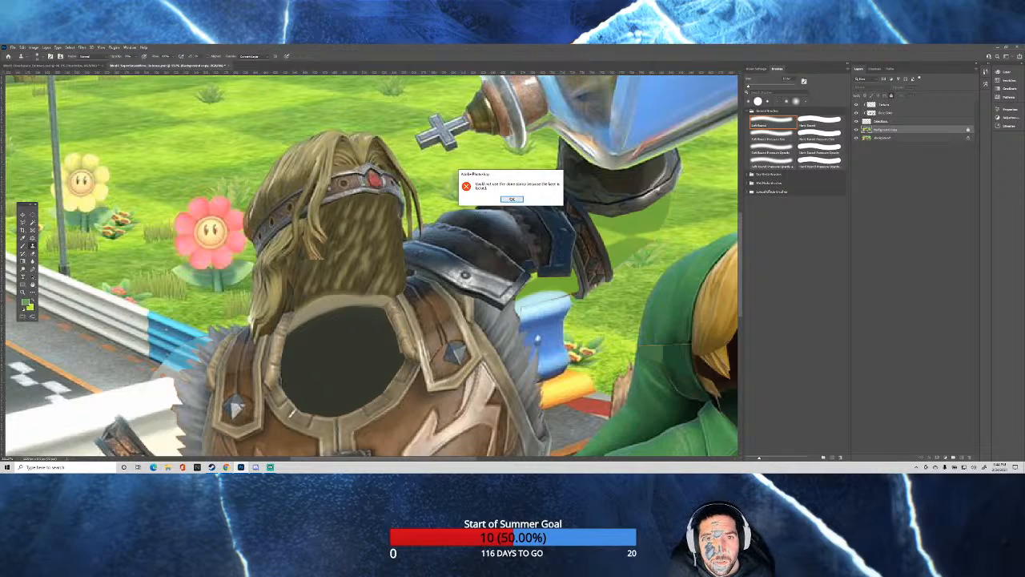
left_click(512, 199)
left_click(885, 105)
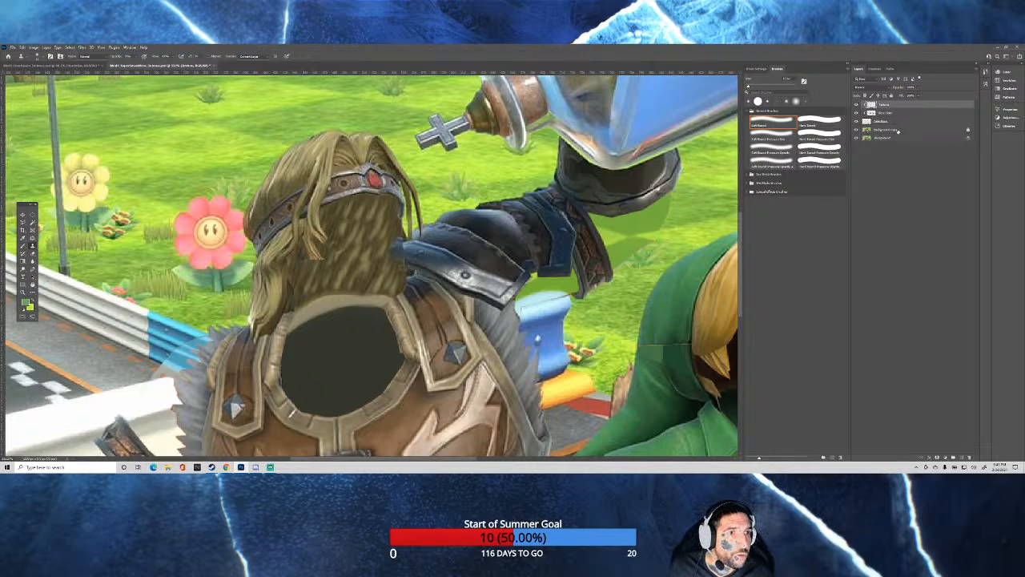
Clone dark armor detail from the background copy onto the clipped top layer, filling the gap between the hair, shoulder plate and collar.
left_click(894, 130)
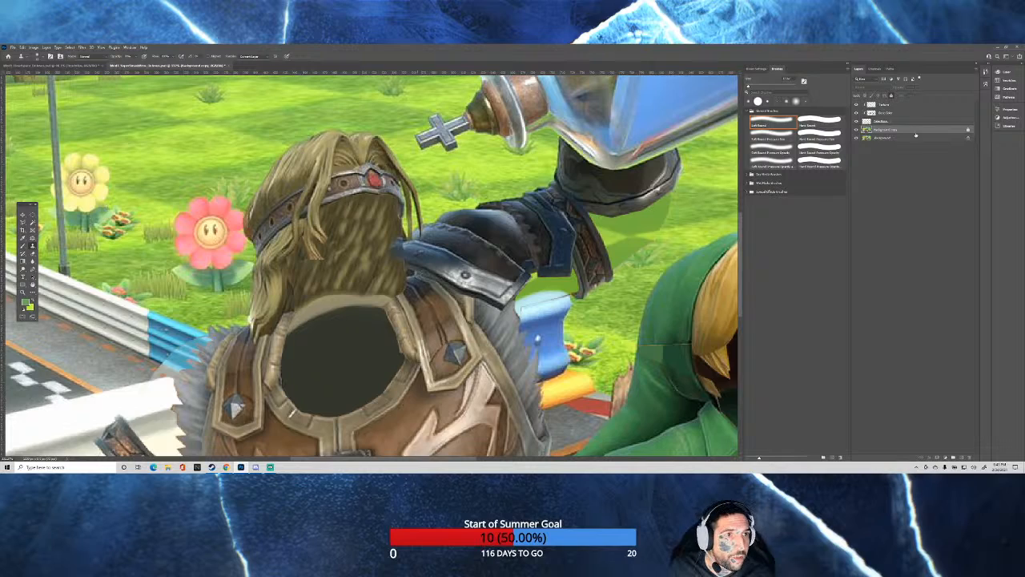
left_click(889, 106)
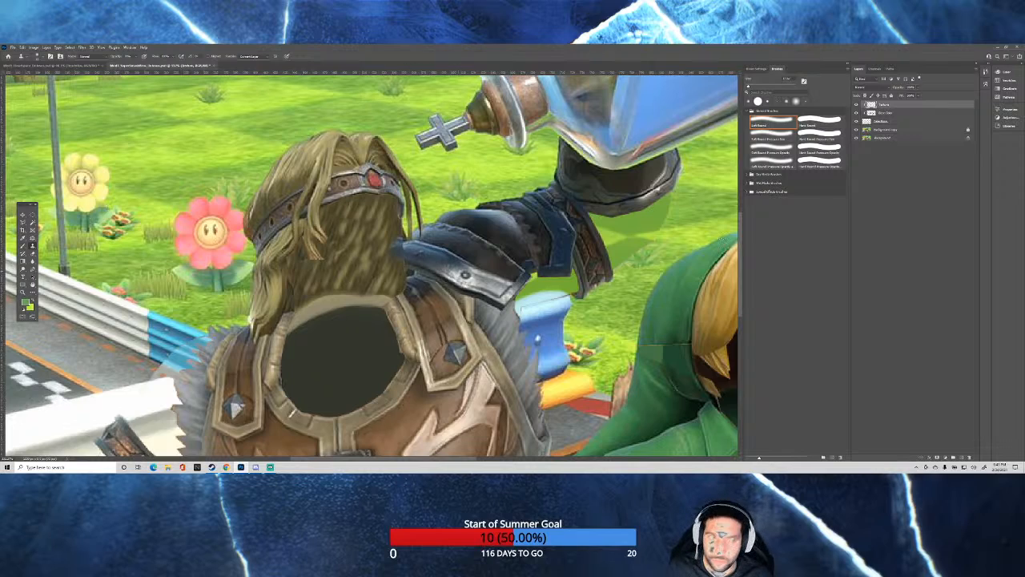
left_click(889, 130)
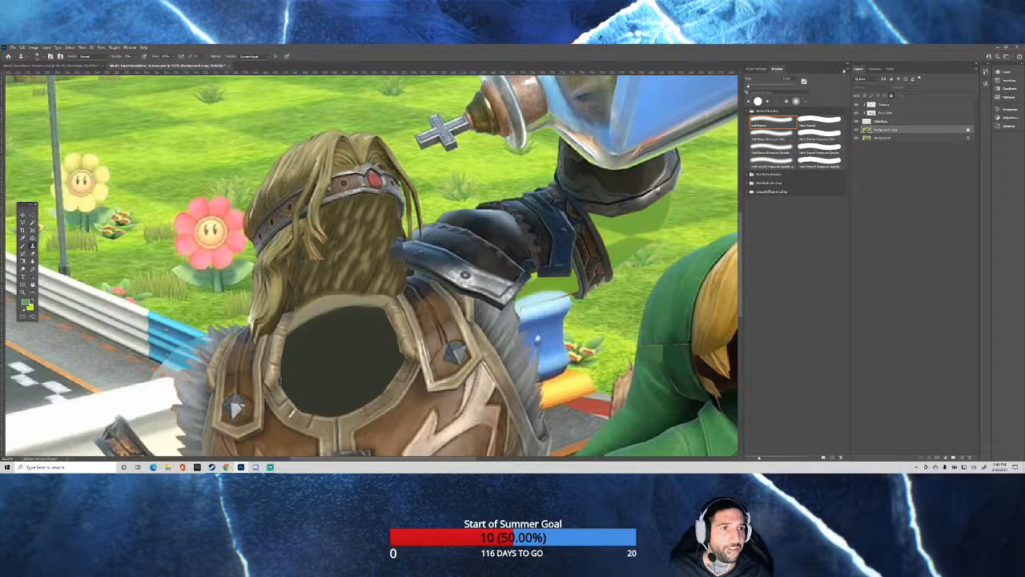
left_click(884, 107)
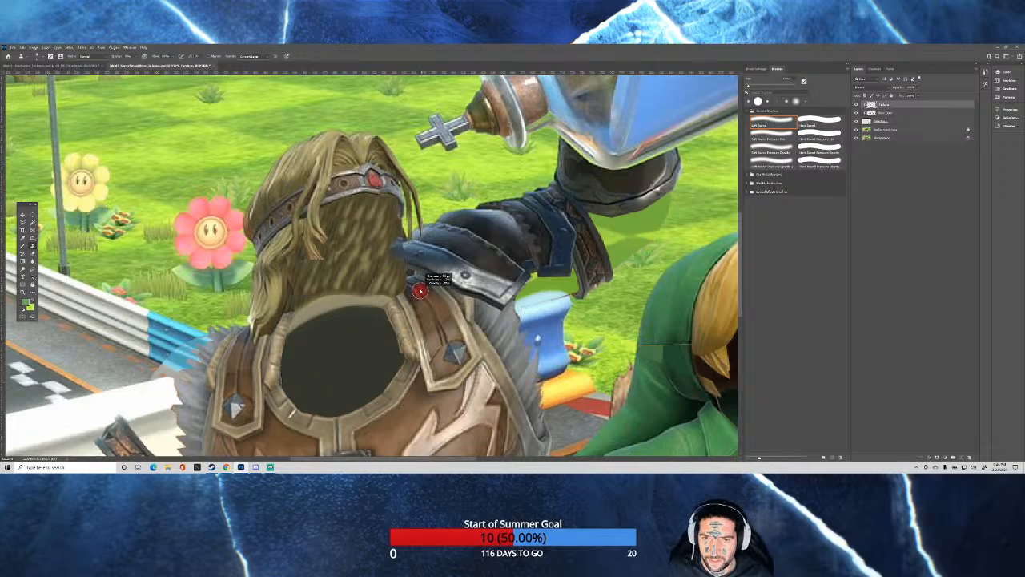
left_click_drag(416, 290, 414, 289)
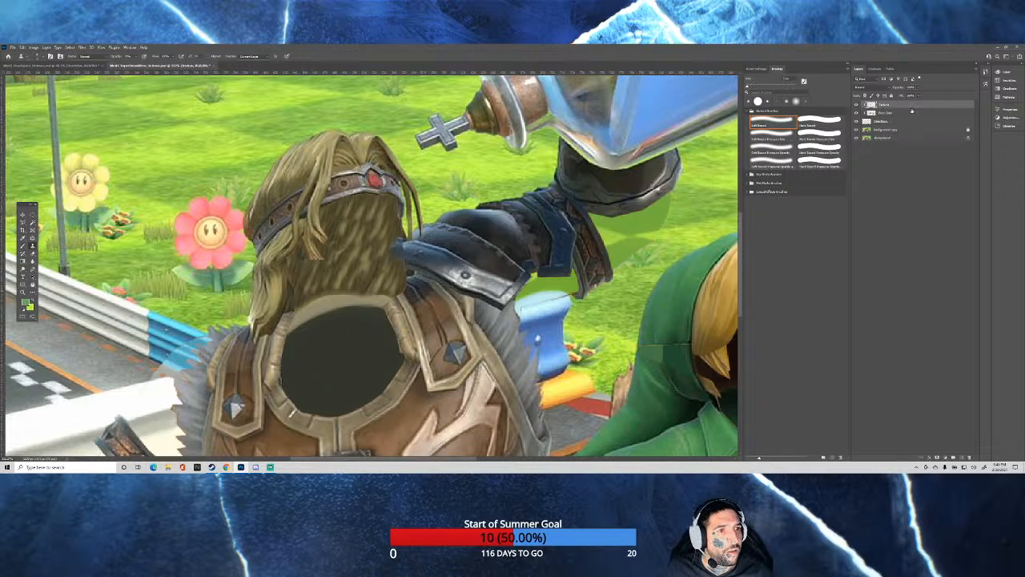
left_click(895, 131)
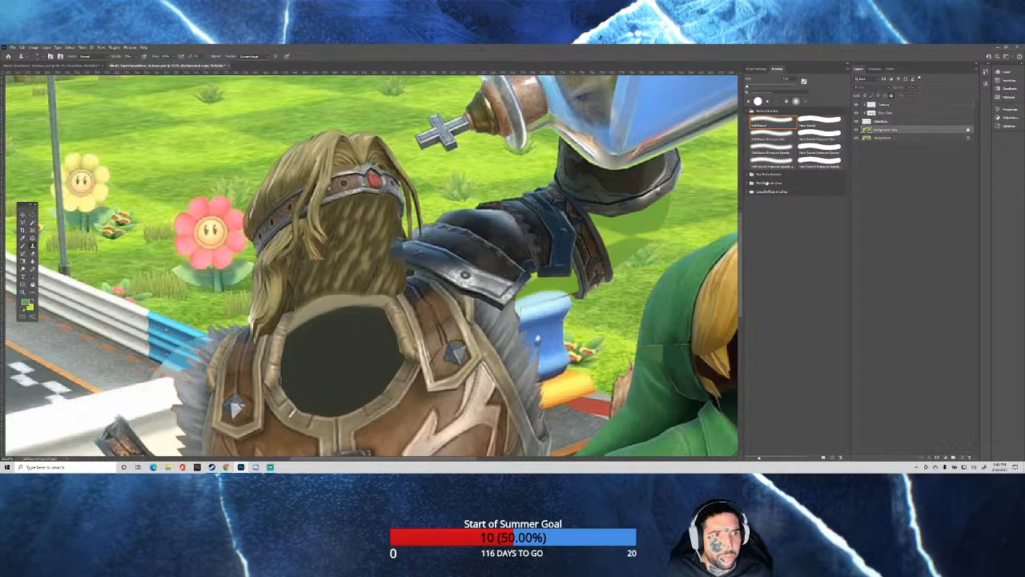
left_click(891, 105)
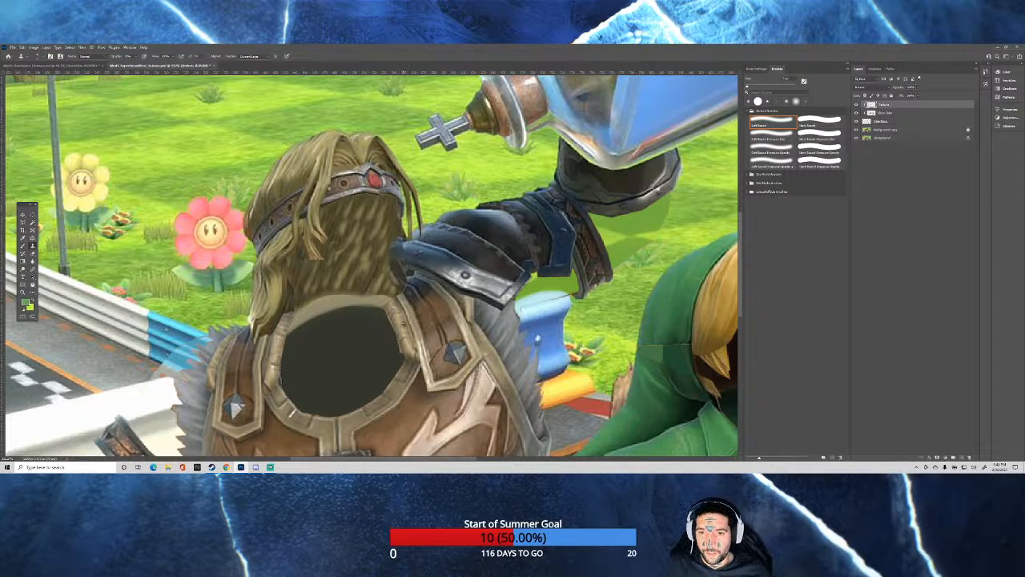
Clone the stitched leather trim from the background copy onto the clipped top layer along the collar's flat upper rim.
left_click(884, 120)
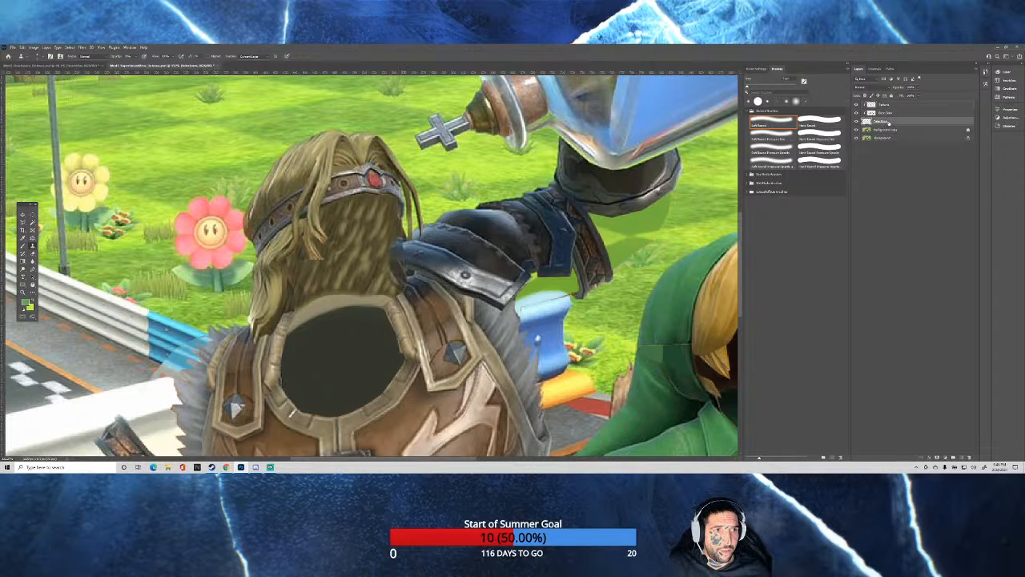
left_click(885, 128)
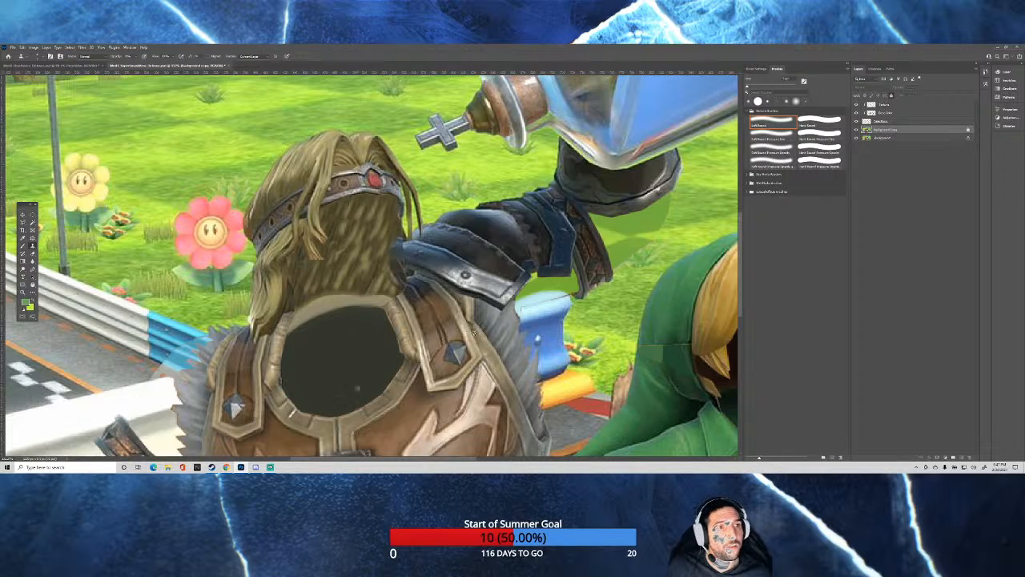
left_click(887, 104)
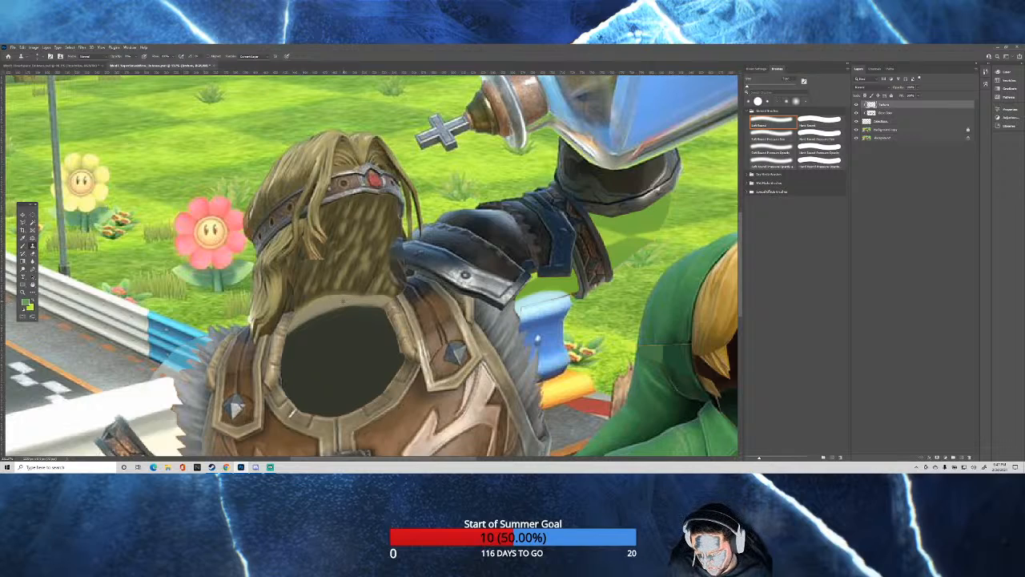
left_click_drag(358, 301, 380, 303)
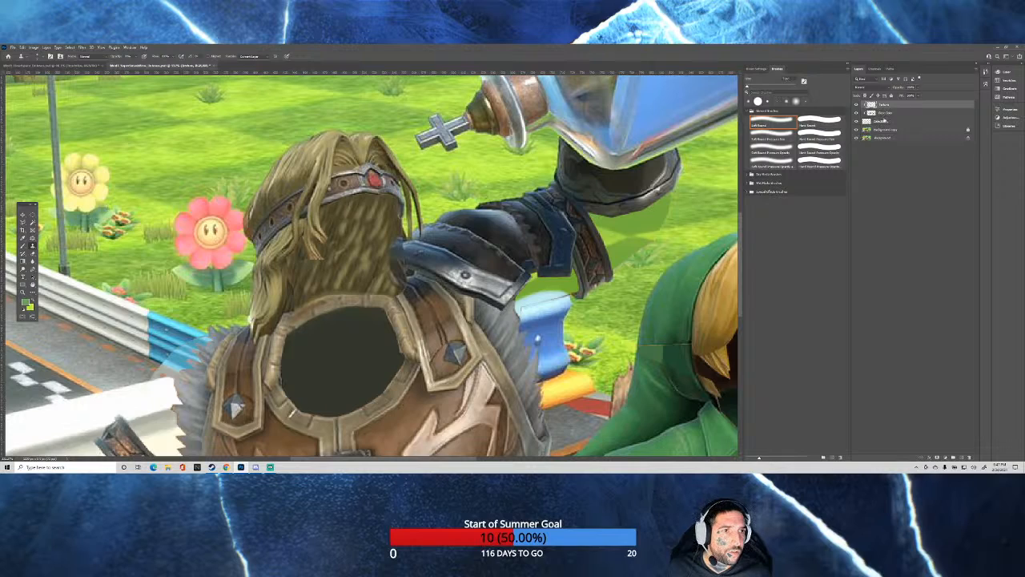
left_click(868, 130)
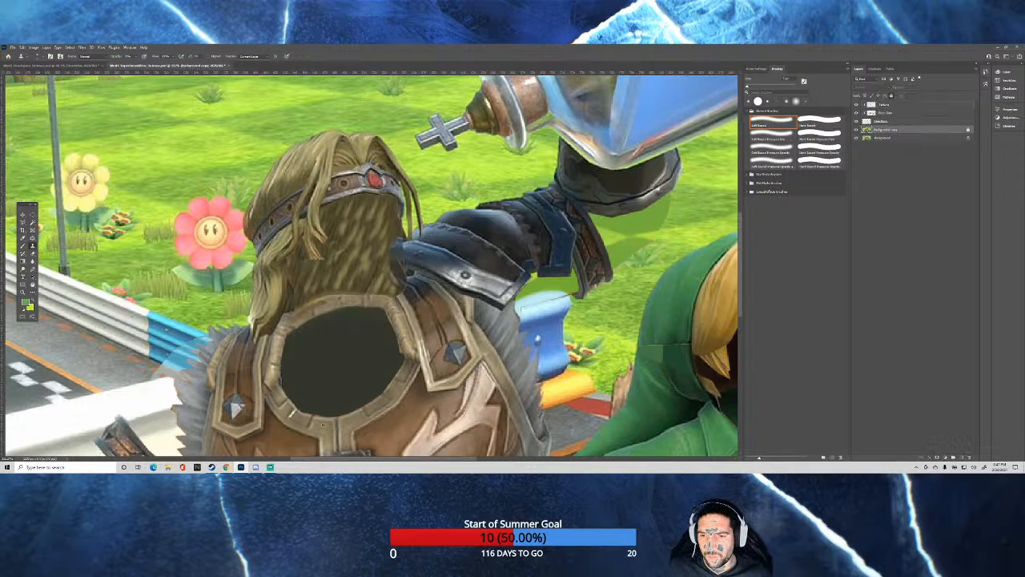
left_click(881, 106)
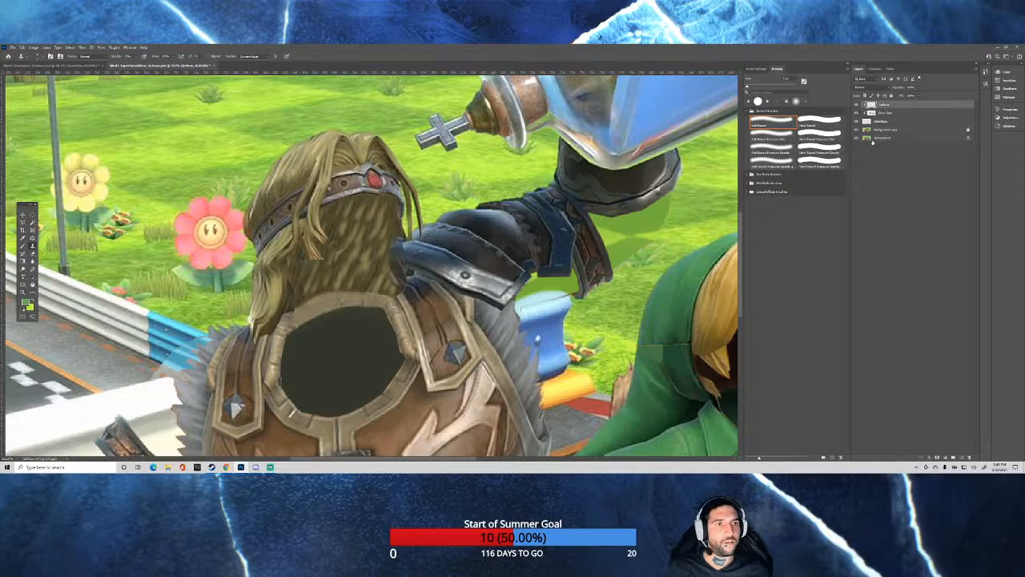
Try to clone hair from the background copy over the middle of the head opening, then undo the strokes.
left_click(893, 122)
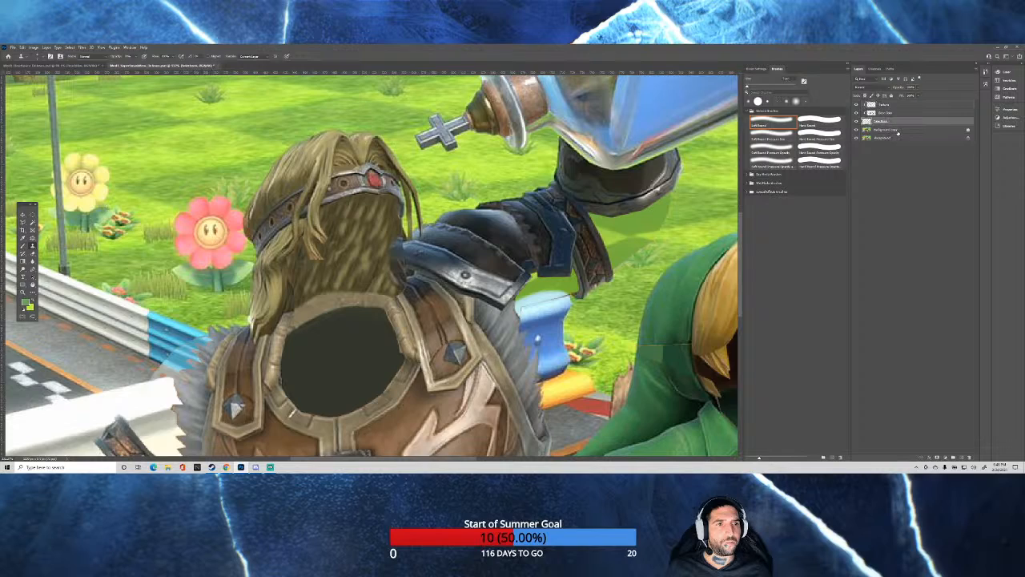
left_click(897, 131)
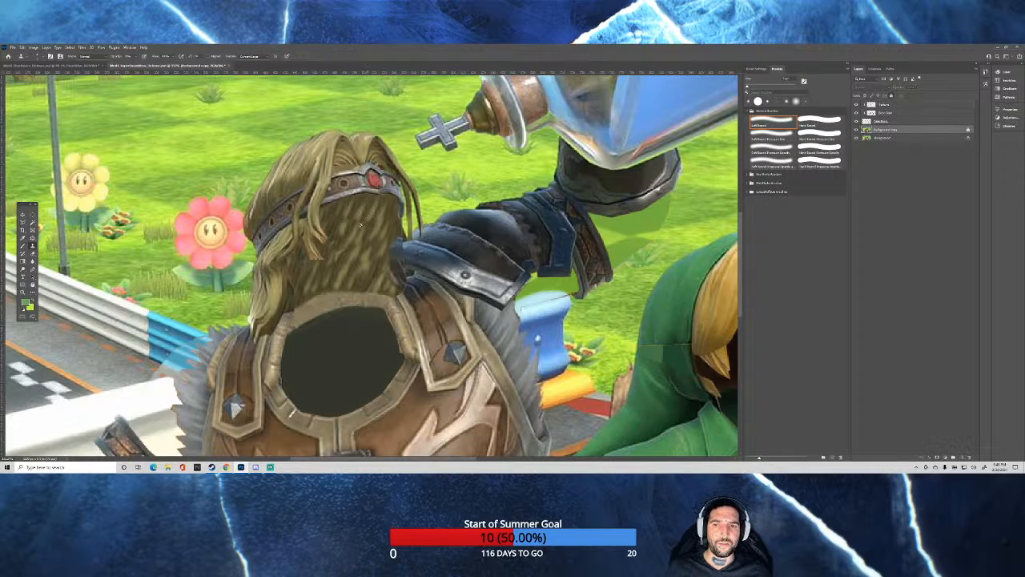
left_click(887, 105)
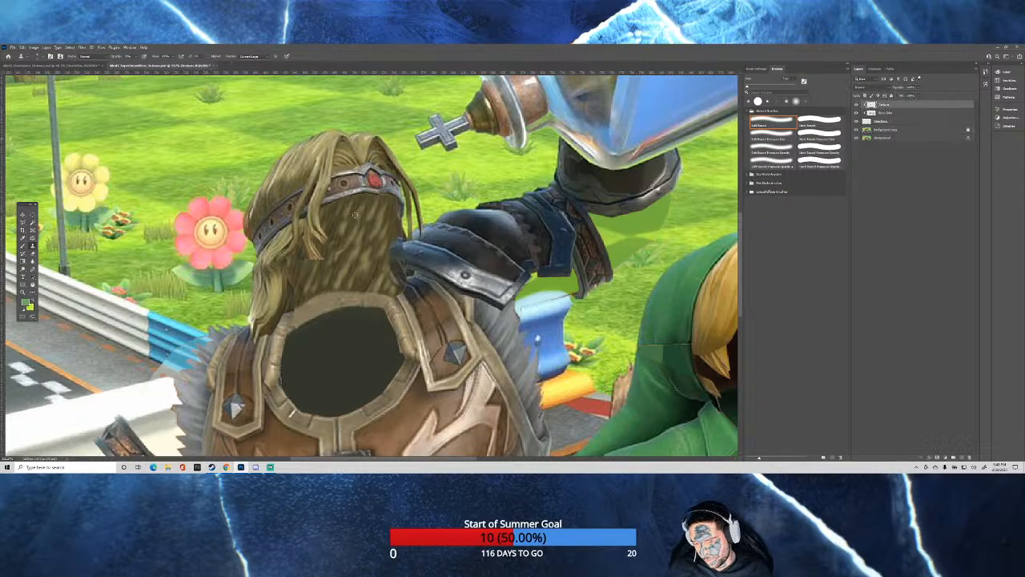
mouse_move(357, 215)
left_mouse_down()
mouse_move(342, 257)
mouse_move(327, 251)
mouse_move(336, 249)
left_mouse_up()
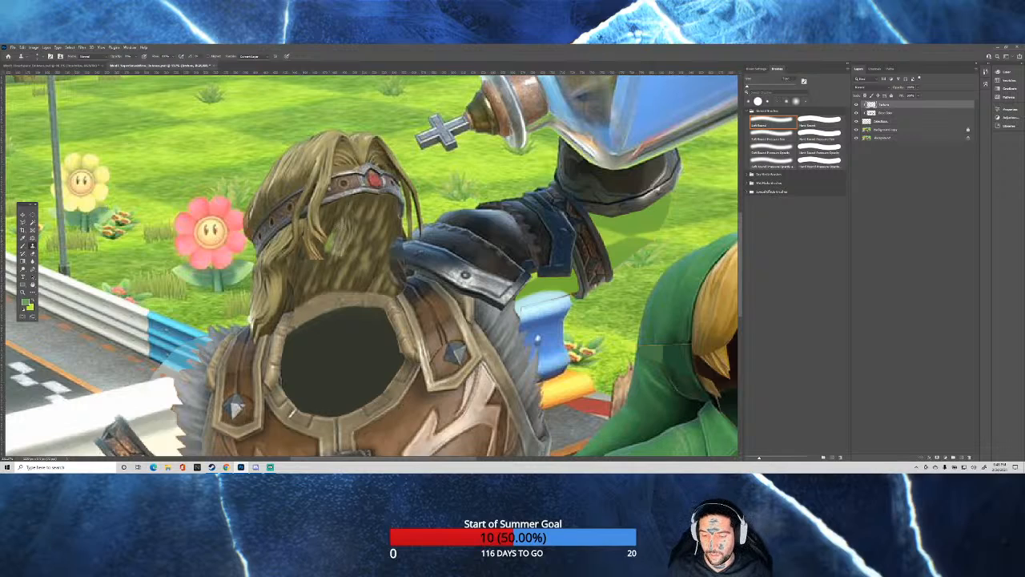
key("ctrl+z")
key("ctrl+z")
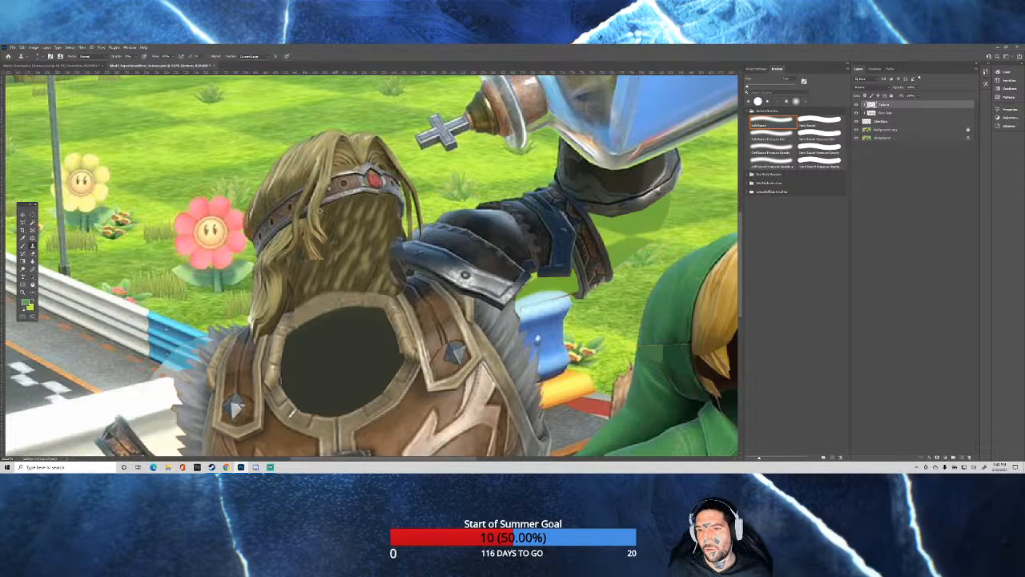
Adjust the clone brush size, try cloning hair again across the opening below the headband, and undo those strokes.
left_click_drag(317, 241, 326, 241)
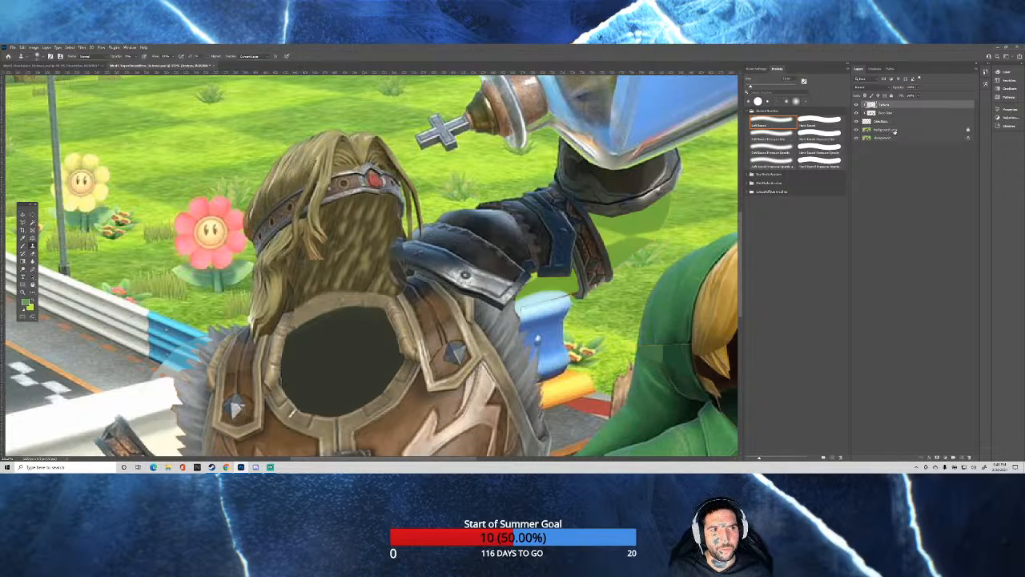
left_click(890, 130)
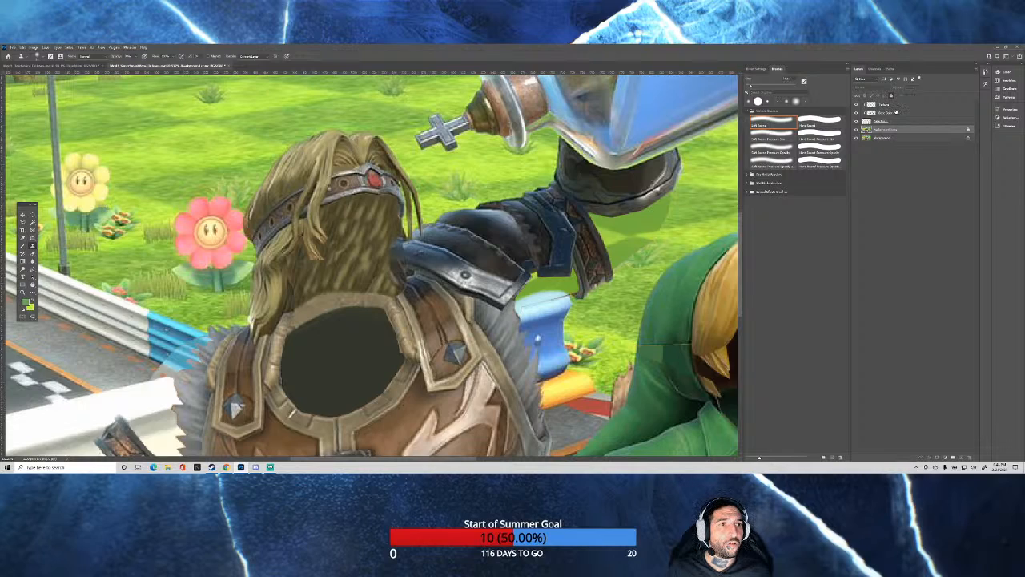
left_click(891, 105)
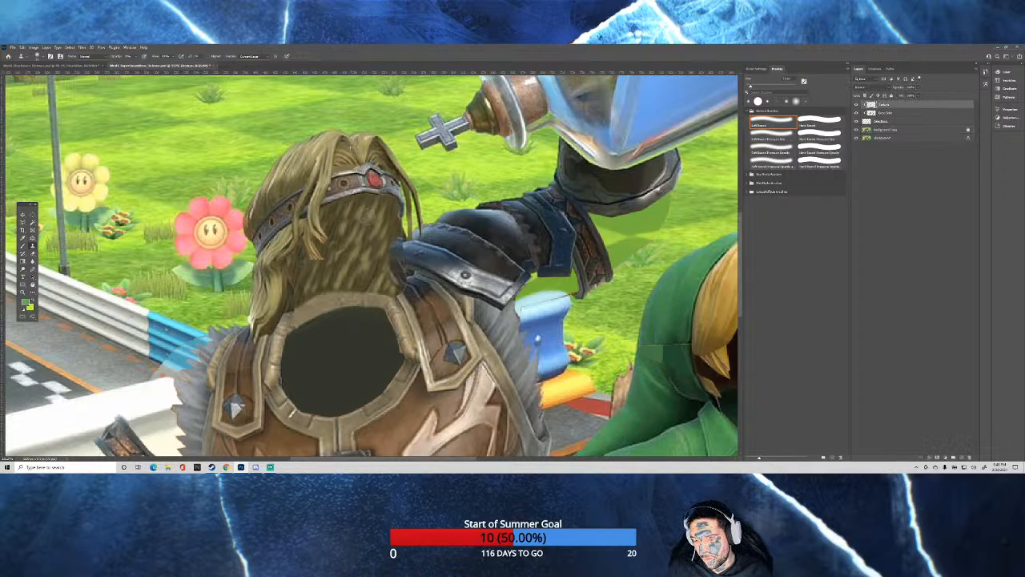
mouse_move(366, 218)
left_mouse_down()
mouse_move(349, 213)
mouse_move(364, 204)
mouse_move(328, 211)
mouse_move(352, 210)
mouse_move(303, 240)
mouse_move(326, 243)
mouse_move(319, 249)
mouse_move(308, 239)
left_mouse_up()
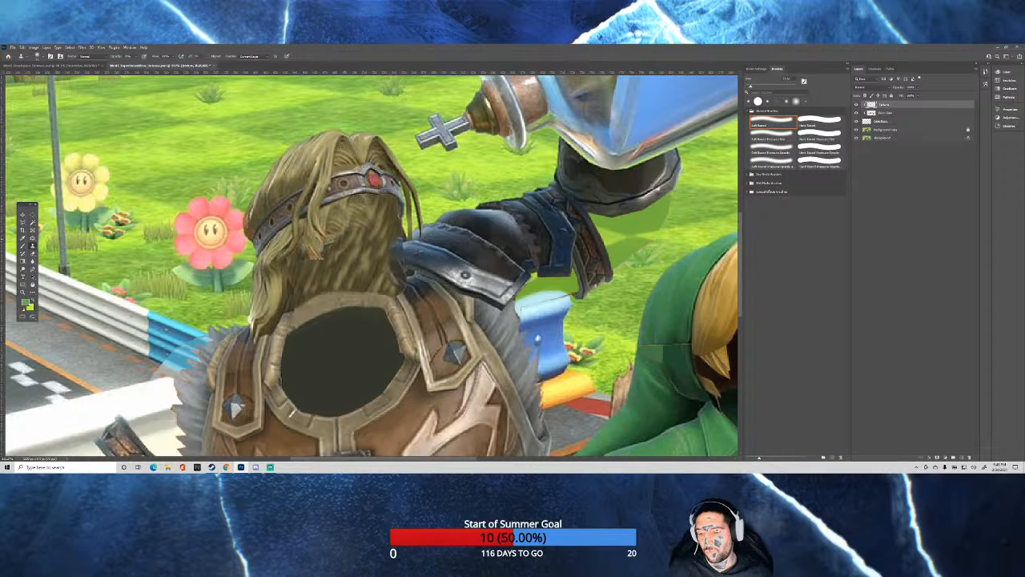
key("ctrl+z")
key("ctrl+z")
key("ctrl+z")
key("ctrl+z")
key("ctrl+z")
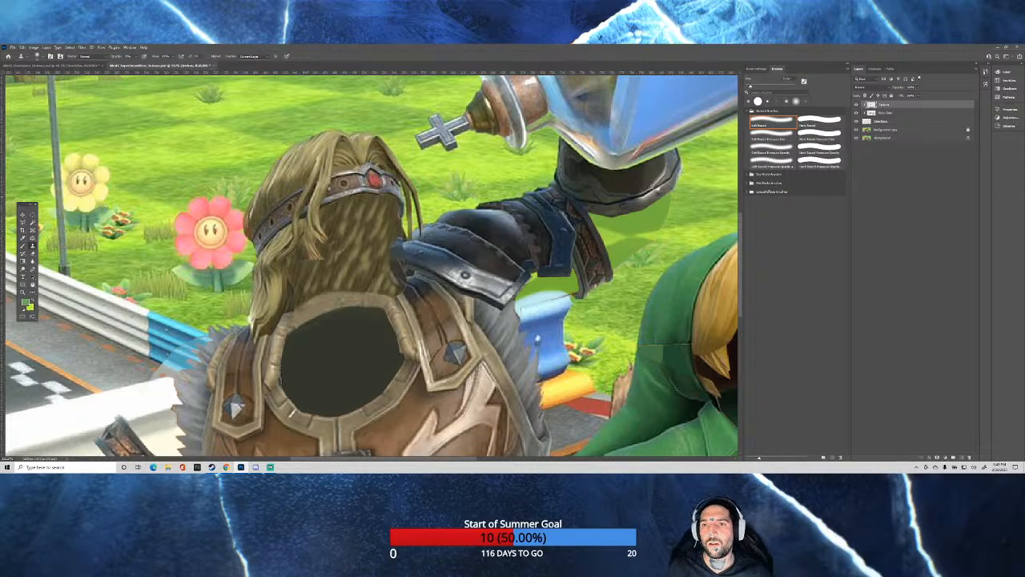
Clone longer hair locks from the background copy onto the clipped top layer, covering the patchy strands from the headband down to the collar.
left_click(900, 123)
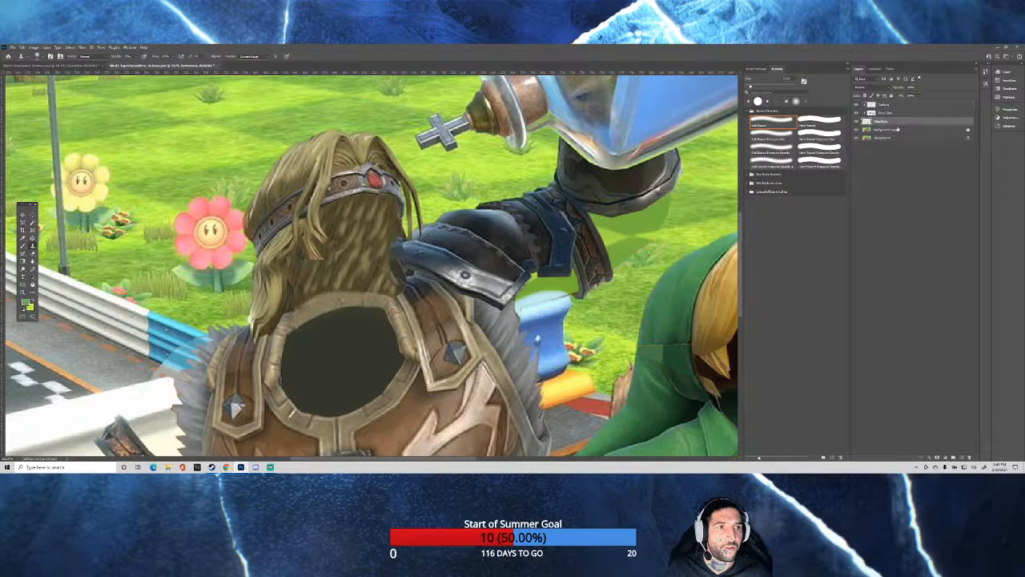
left_click(898, 129)
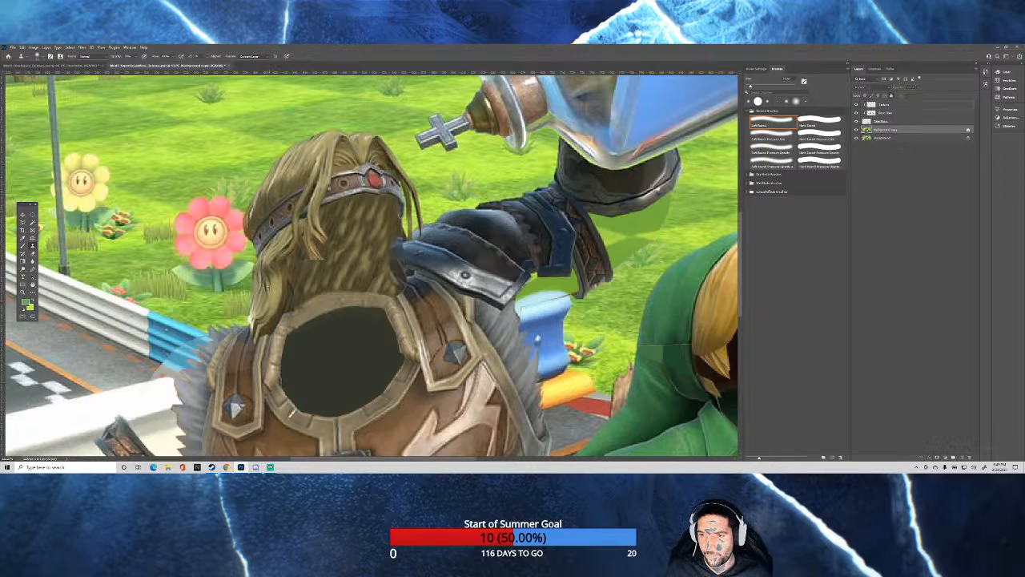
left_click(900, 105)
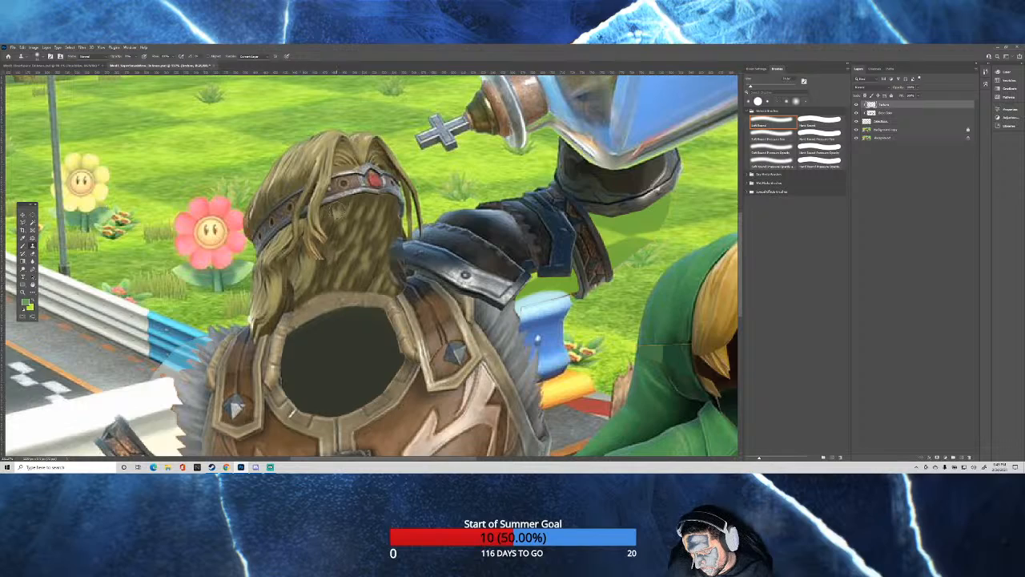
mouse_move(336, 212)
left_mouse_down()
mouse_move(320, 248)
mouse_move(342, 239)
mouse_move(322, 251)
mouse_move(331, 234)
mouse_move(317, 243)
mouse_move(353, 242)
mouse_move(345, 262)
left_mouse_up()
left_click(369, 210, "alt")
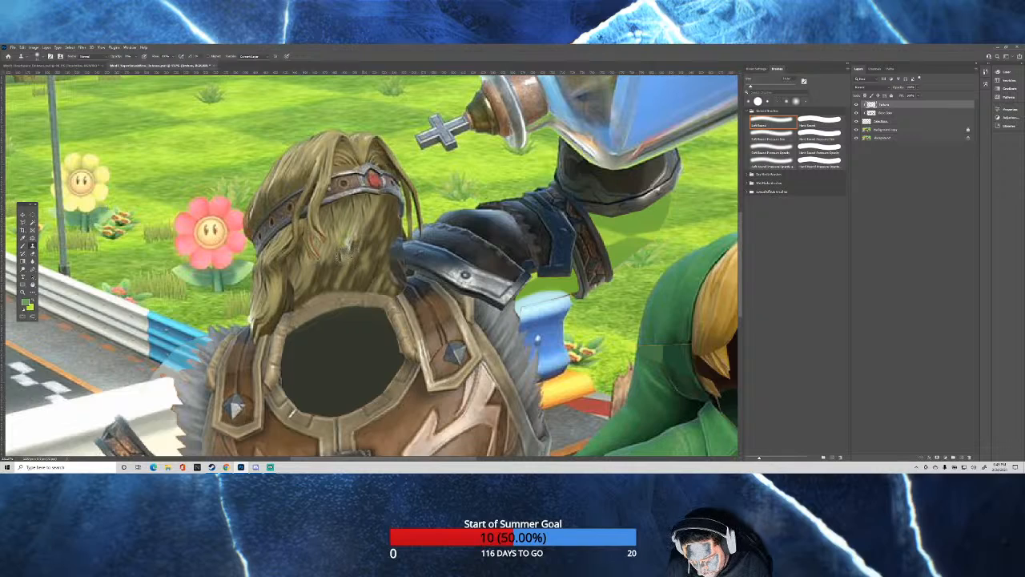
left_click_drag(357, 221, 352, 258)
left_click_drag(377, 208, 372, 249)
mouse_move(374, 225)
left_mouse_down()
mouse_move(348, 249)
mouse_move(343, 284)
mouse_move(339, 265)
mouse_move(329, 271)
left_mouse_up()
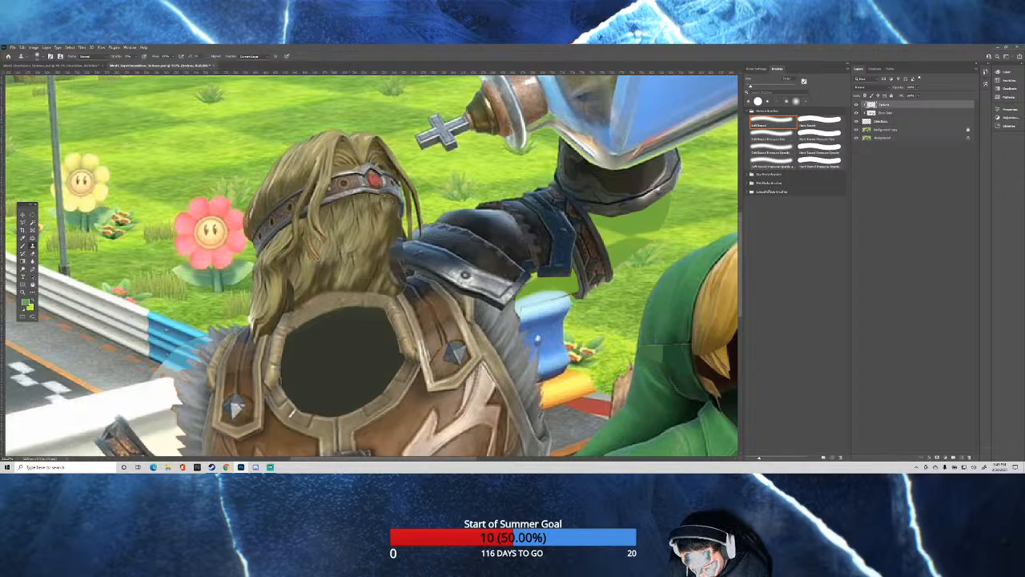
mouse_move(388, 203)
left_mouse_down()
mouse_move(272, 302)
mouse_move(384, 221)
left_mouse_up()
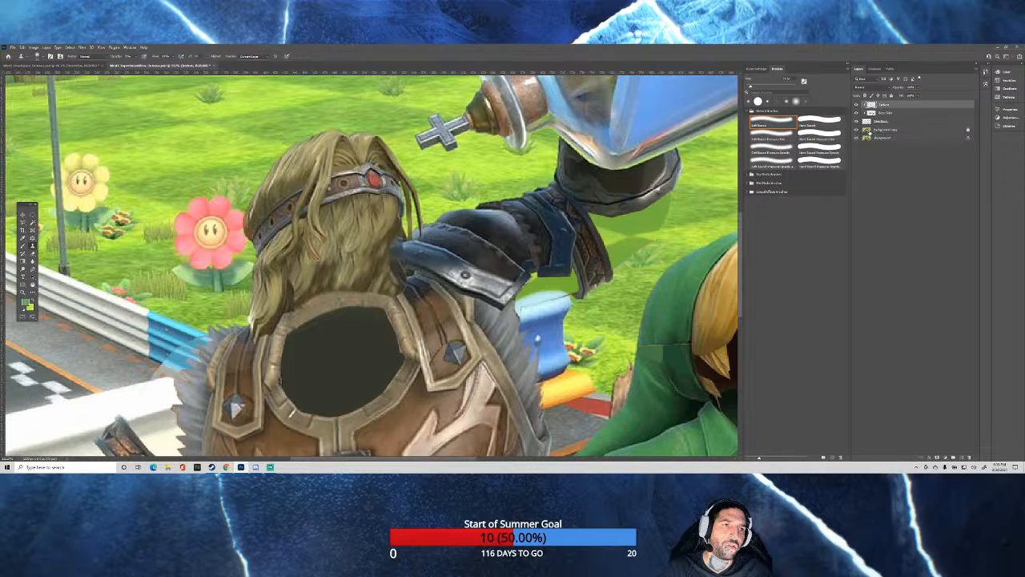
Hide the three retouch layers above the background copy to compare with the original characters, and show them again.
left_click(878, 130)
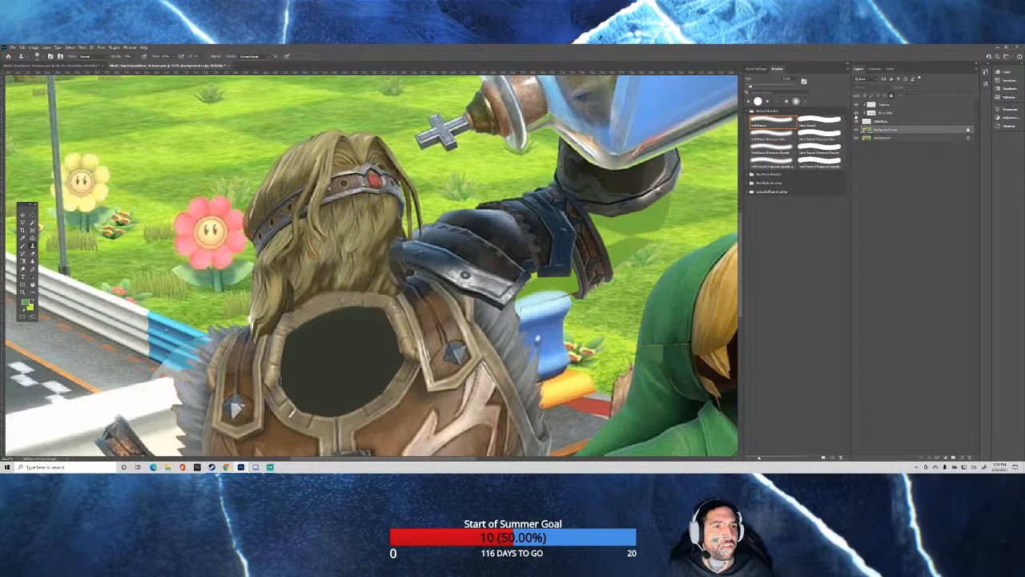
left_click(856, 106)
left_click(856, 113)
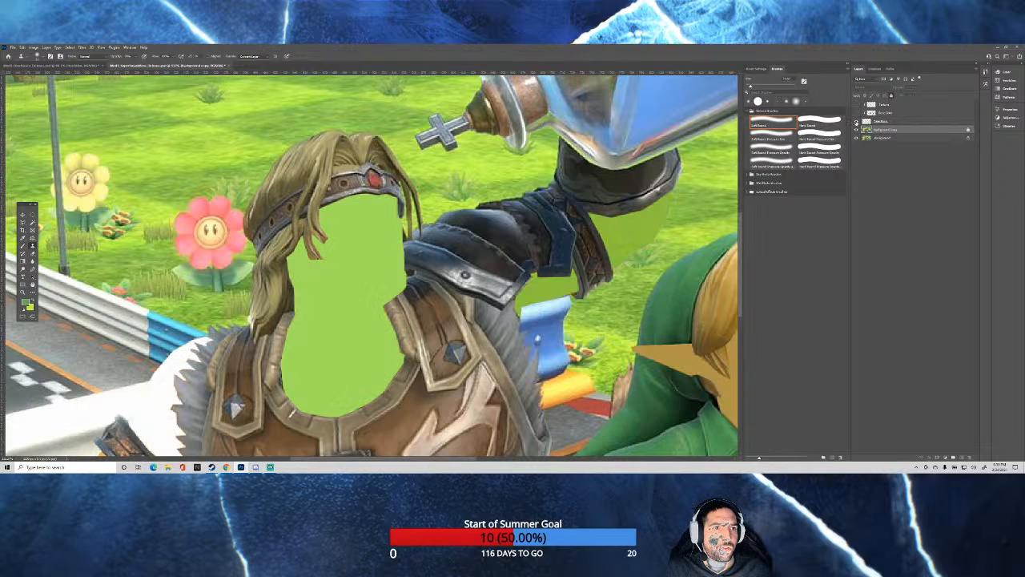
left_click(856, 122)
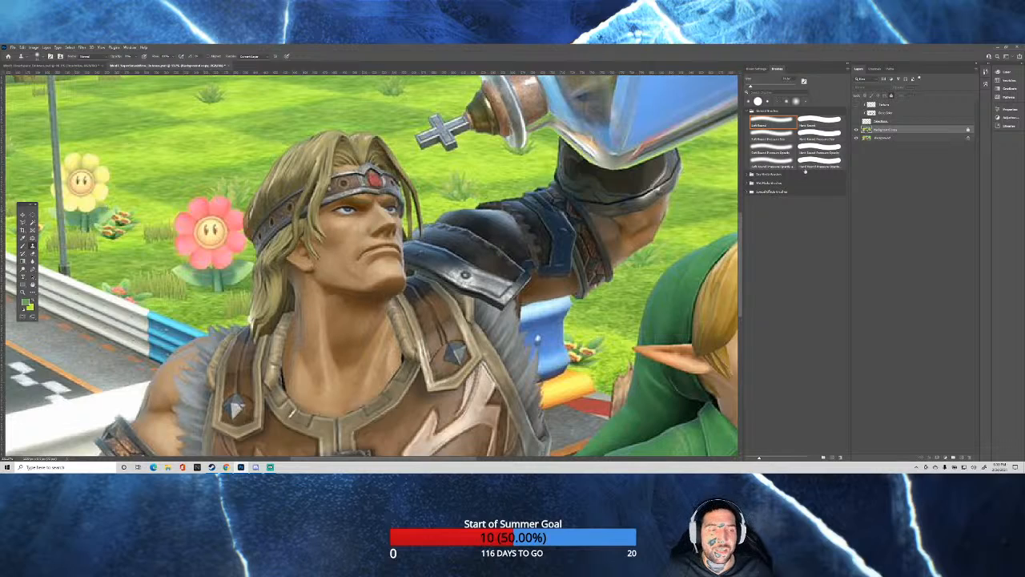
left_click(900, 105)
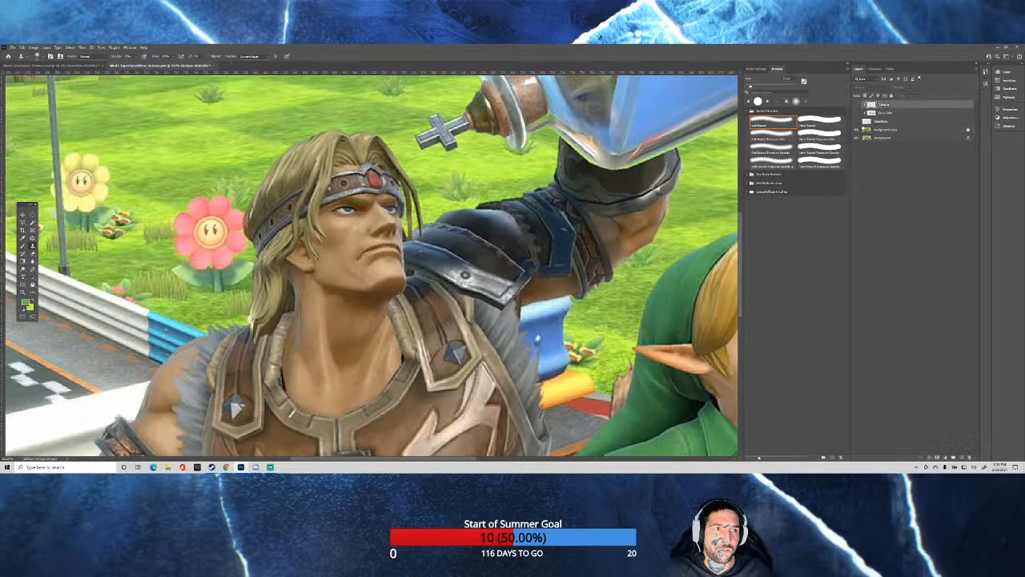
left_click(856, 121)
left_click(856, 113)
left_click(856, 104)
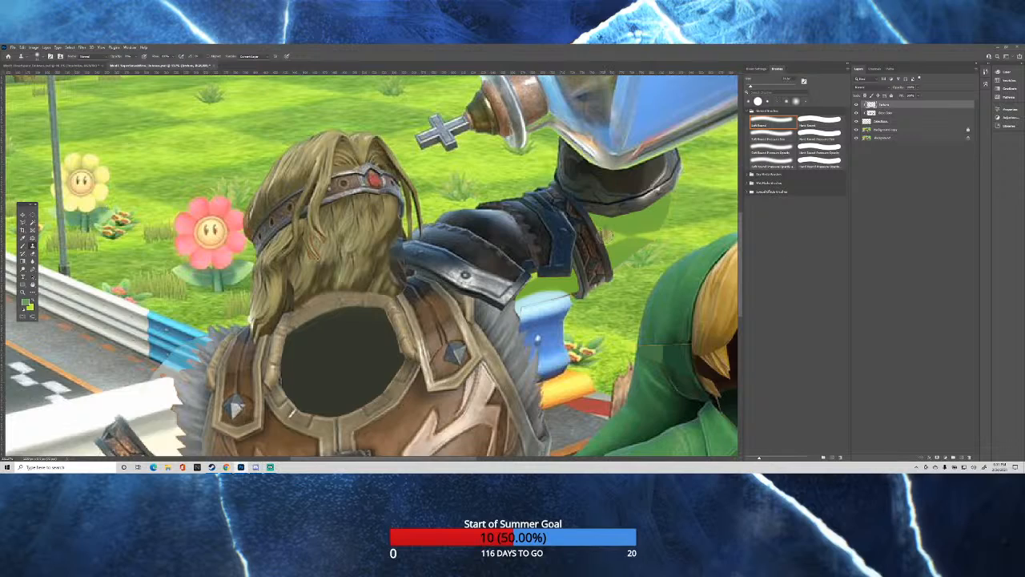
Clone background texture from the background copy onto the clipped top layer around the raised arm.
scroll(604, 234, "down", 1)
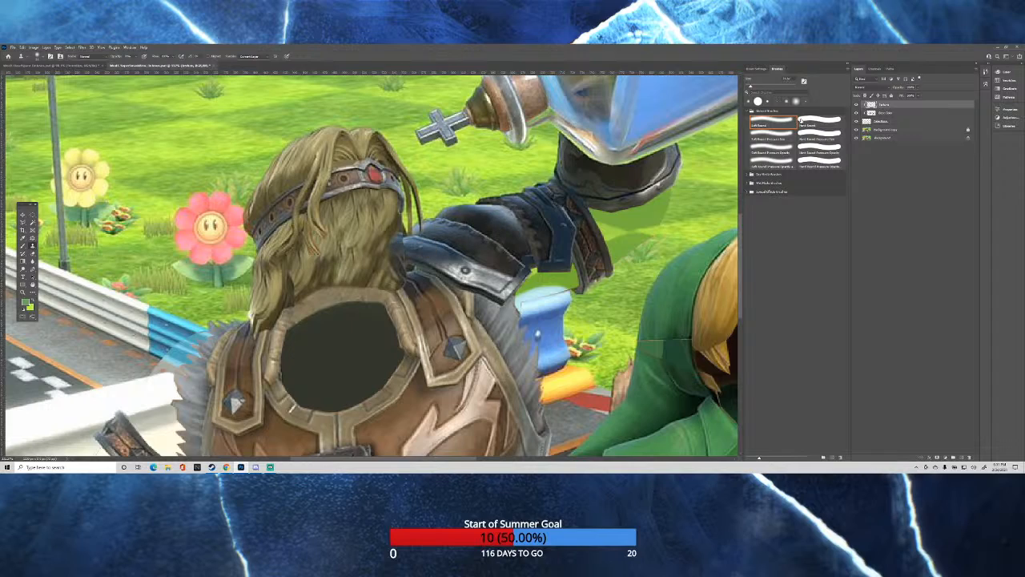
left_click(913, 129)
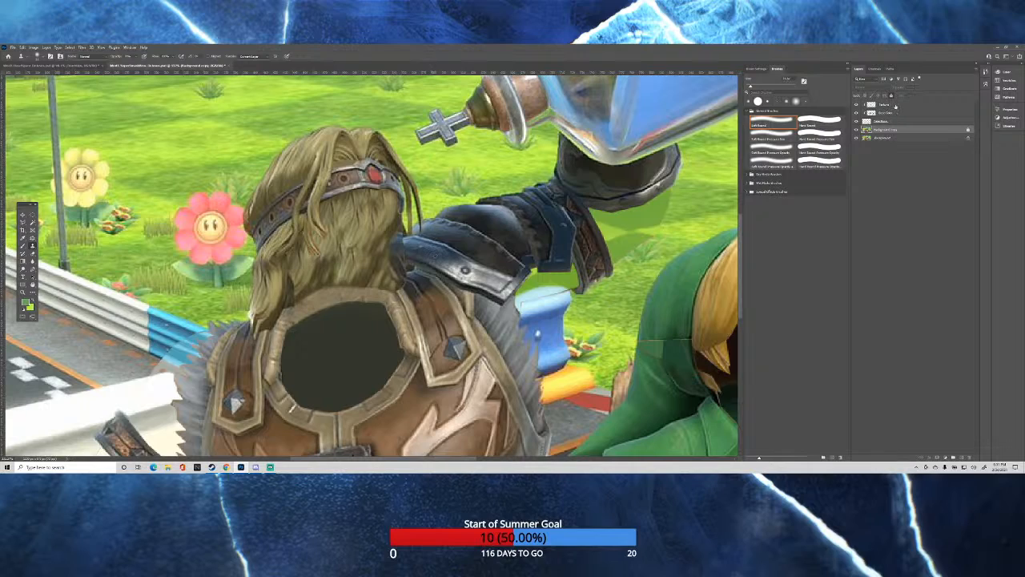
left_click(891, 105)
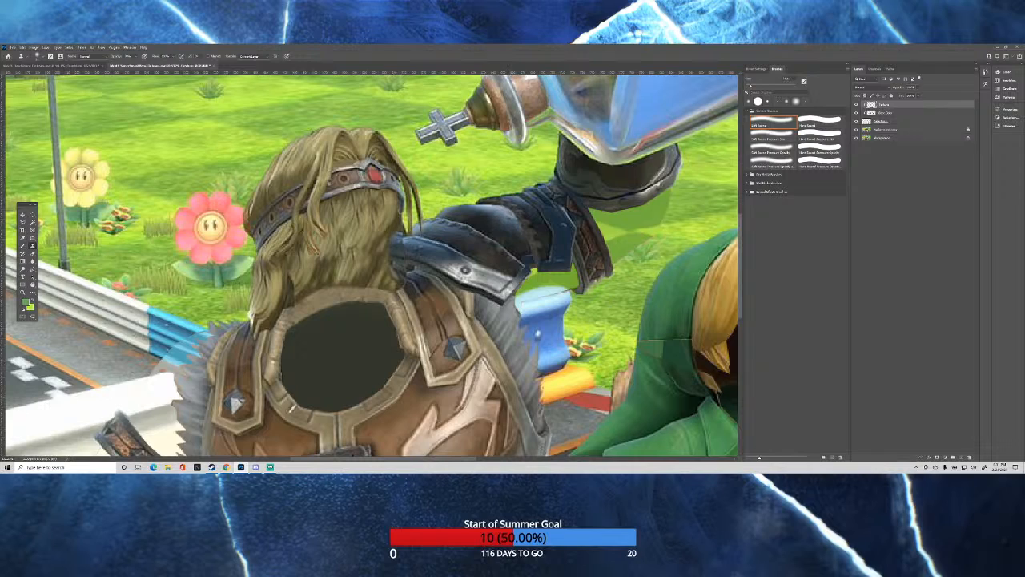
Clone the white guardrail from the background copy onto the clipped top layer, filling the missing arm area between bracer and fur trim.
key("ctrl+minus")
key("ctrl+minus")
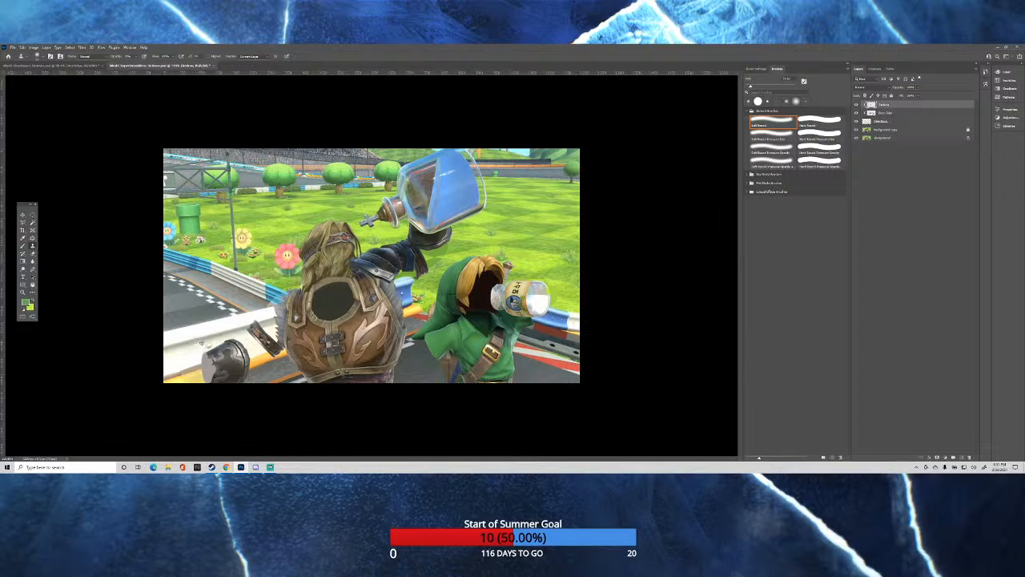
scroll(201, 341, "up", 6)
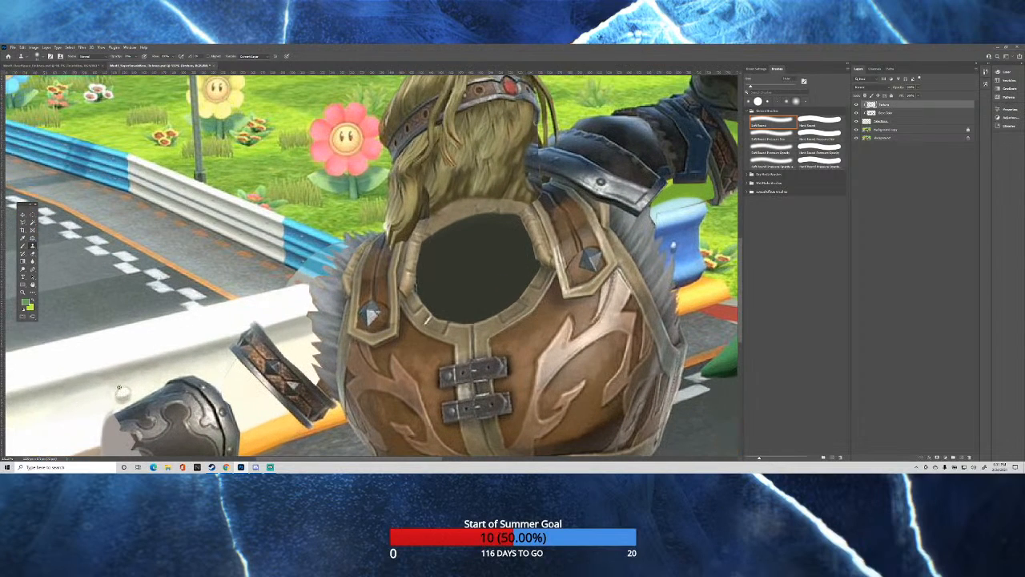
left_click(897, 130)
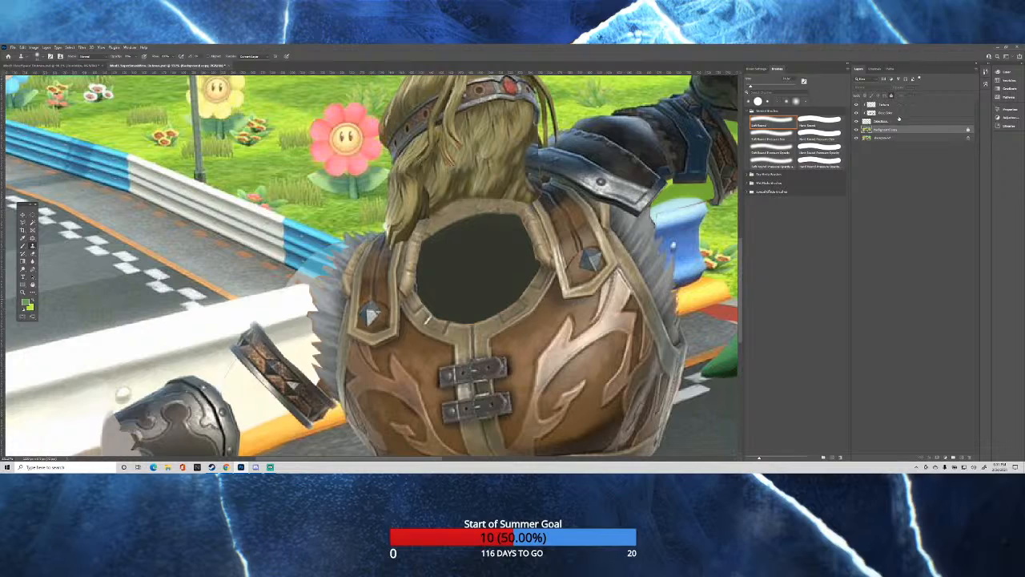
left_click(891, 106)
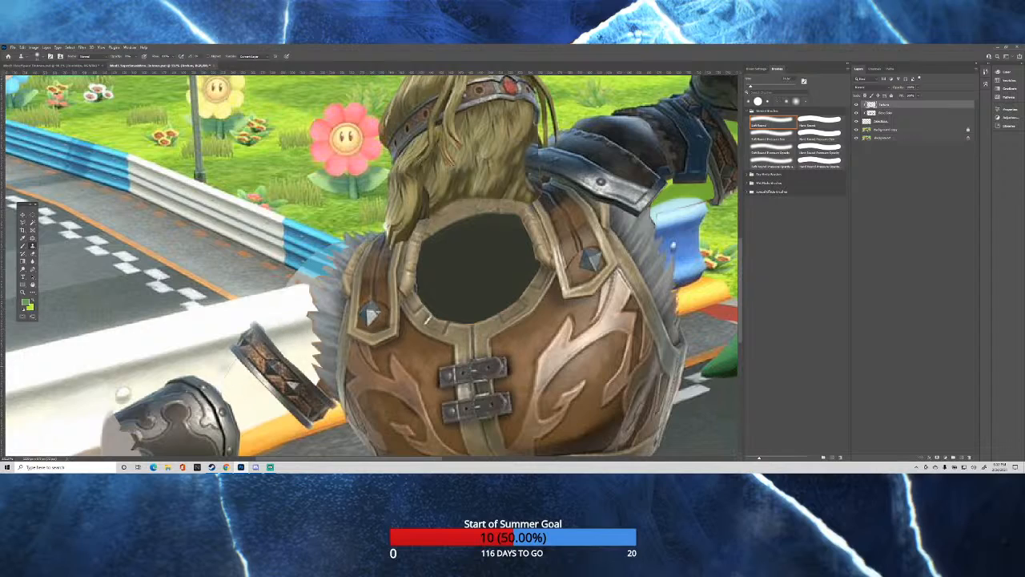
left_click(899, 129)
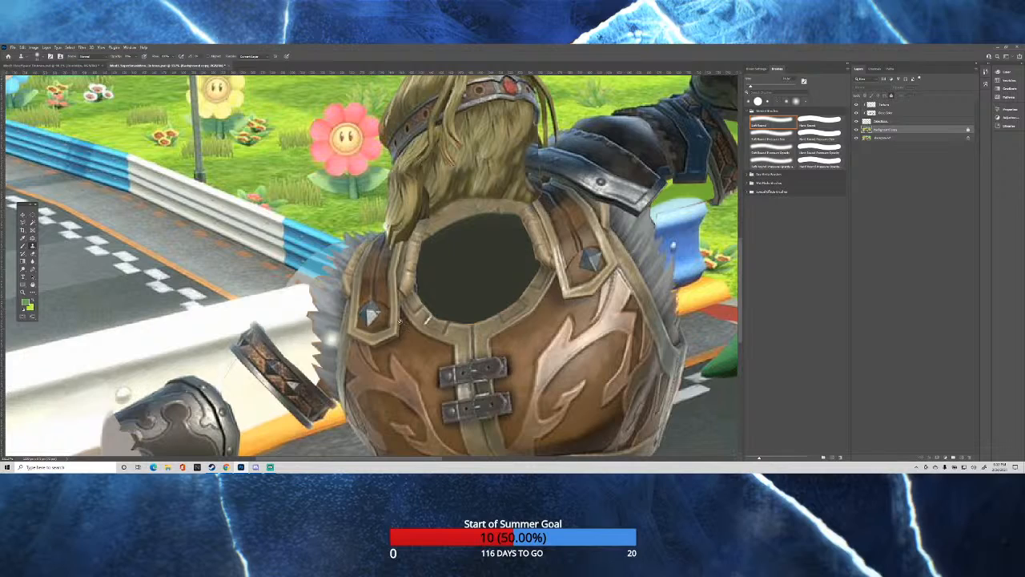
left_click(888, 104)
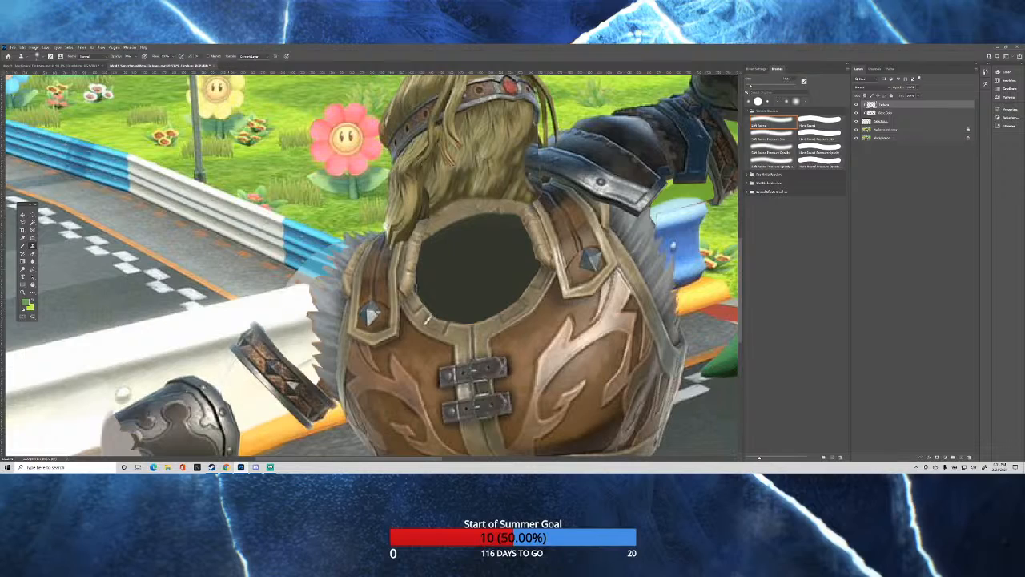
Clone a rivet onto the white guardrail beside the bracer and touch up the rail texture around it.
left_click_drag(234, 372, 251, 373)
mouse_move(252, 375)
left_mouse_down()
mouse_move(264, 365)
mouse_move(238, 366)
mouse_move(262, 366)
left_mouse_up()
left_click_drag(151, 385, 142, 382)
left_click(880, 130)
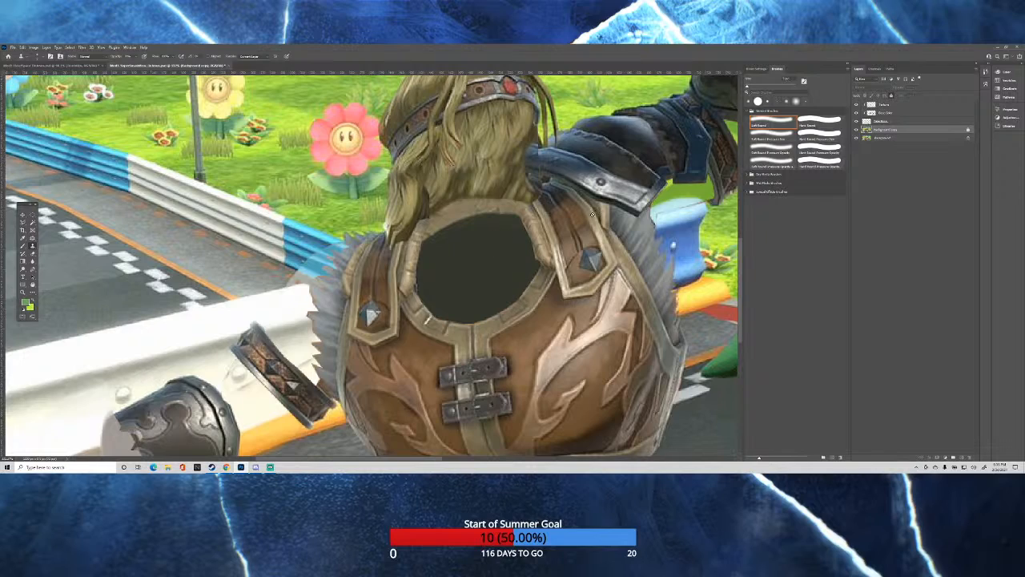
left_click(897, 105)
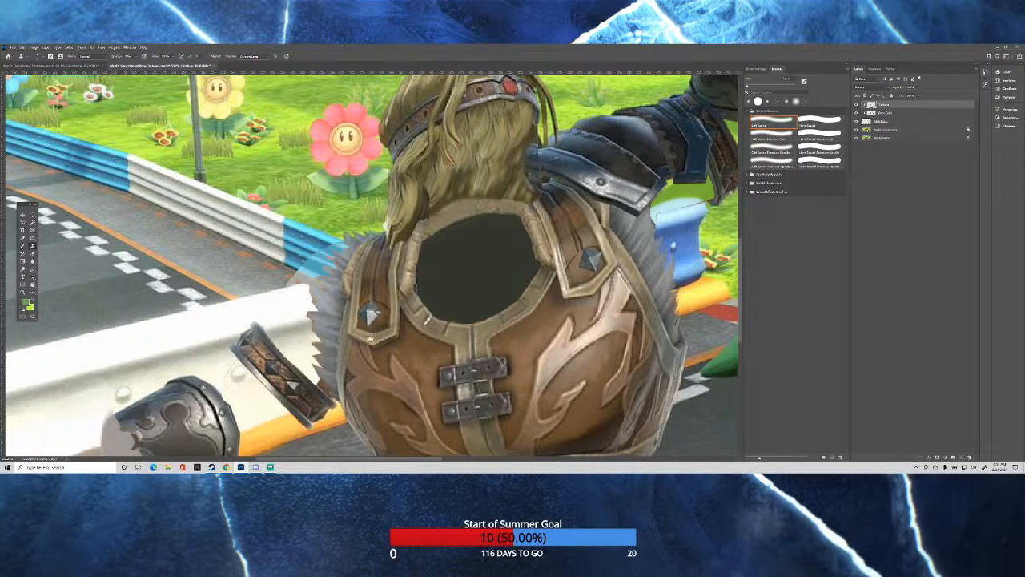
Sample the guardrail's shaded groove from the background copy and clone it on the clipped top layer toward the gauntlet.
key("ctrl+0")
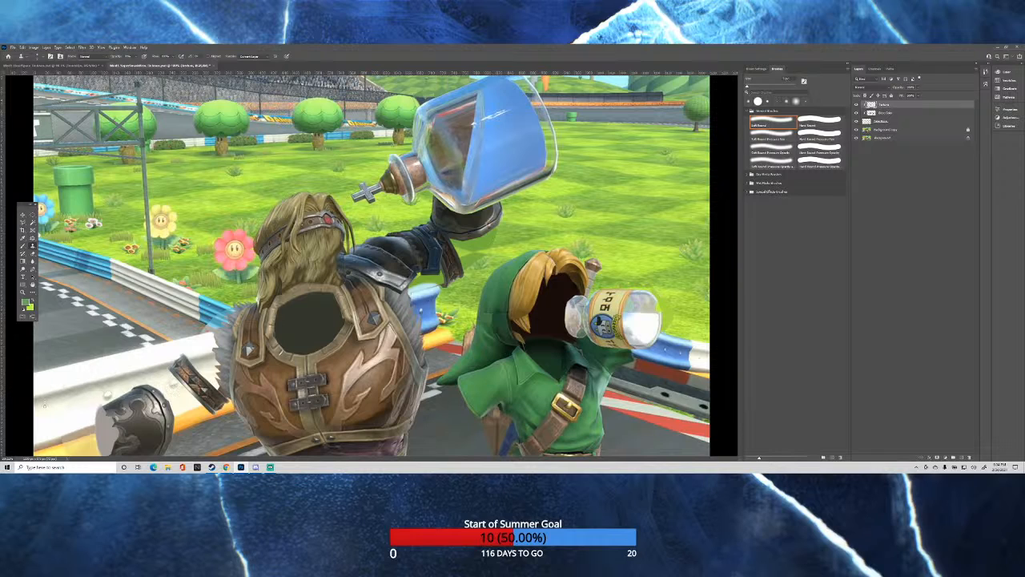
scroll(44, 406, "up", 5)
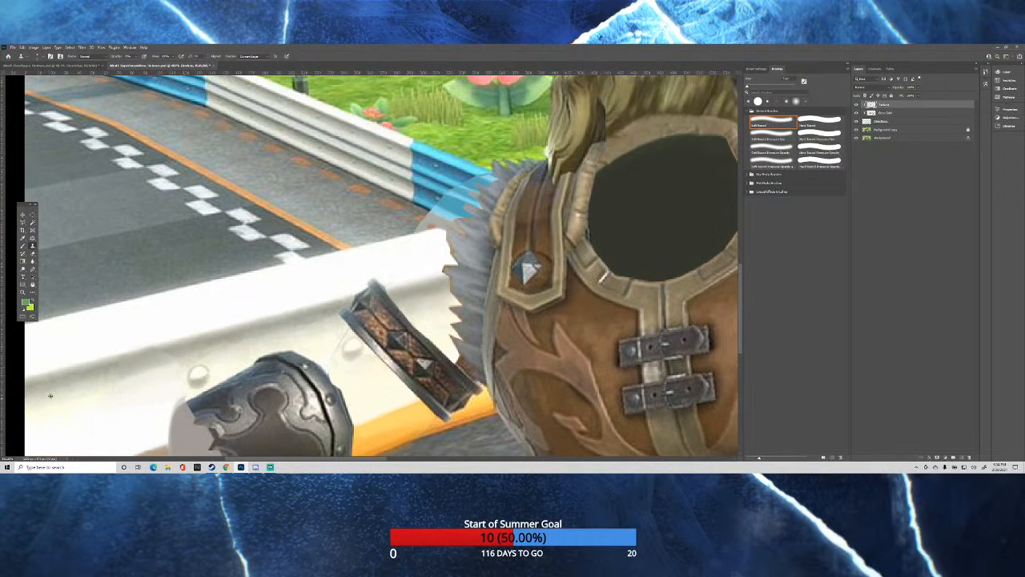
left_click(889, 130)
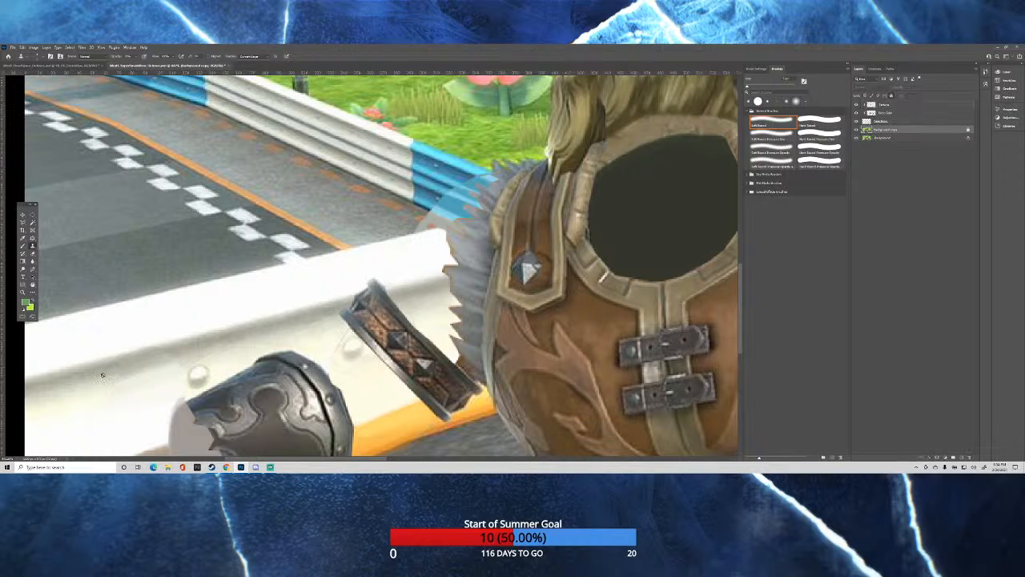
left_click_drag(105, 374, 108, 375)
left_click(888, 105)
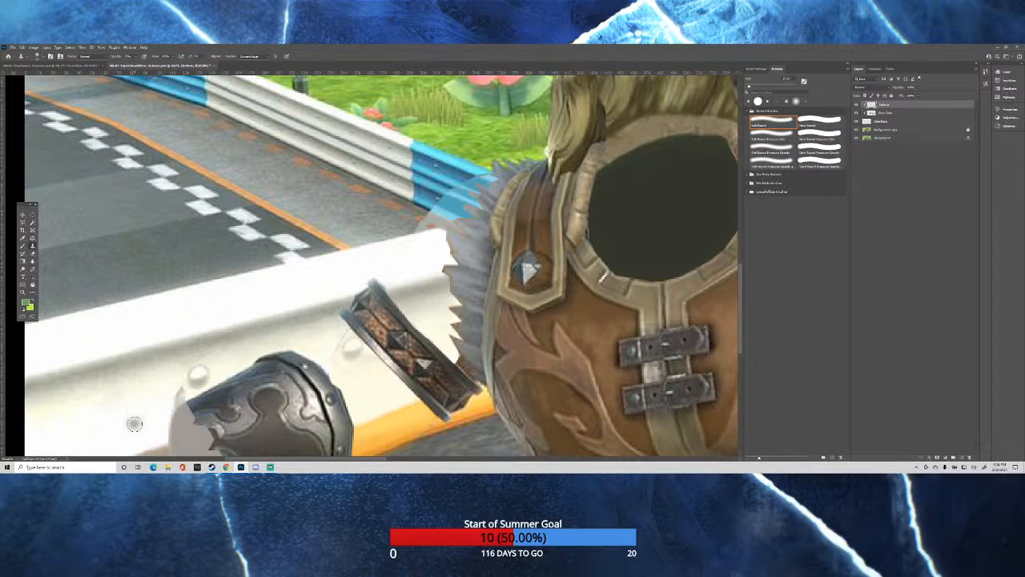
Clone the guardrail's white face over the mismatched area between the image edge and the gauntlet.
scroll(120, 361, "down", 2)
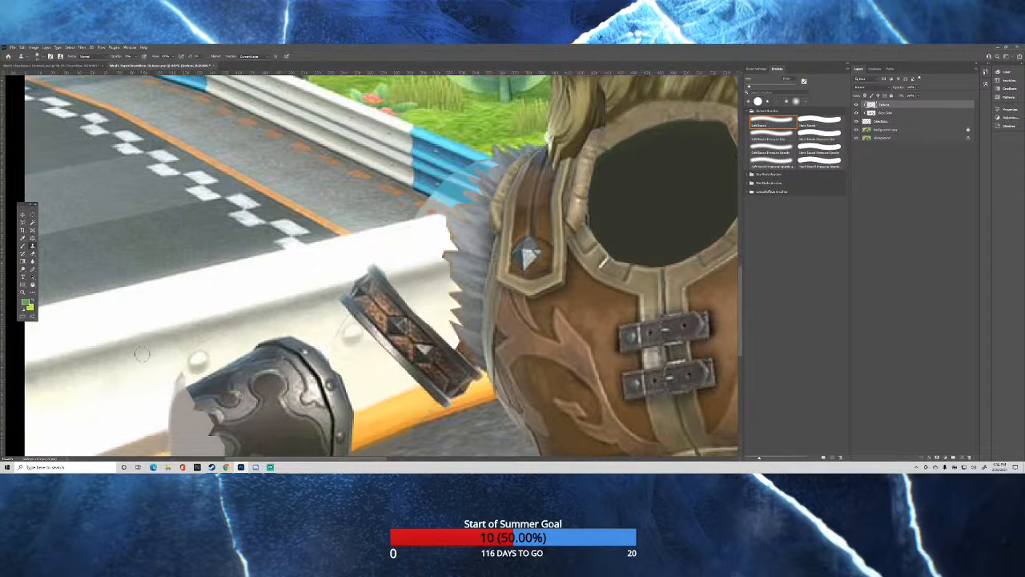
scroll(315, 320, "down", 4)
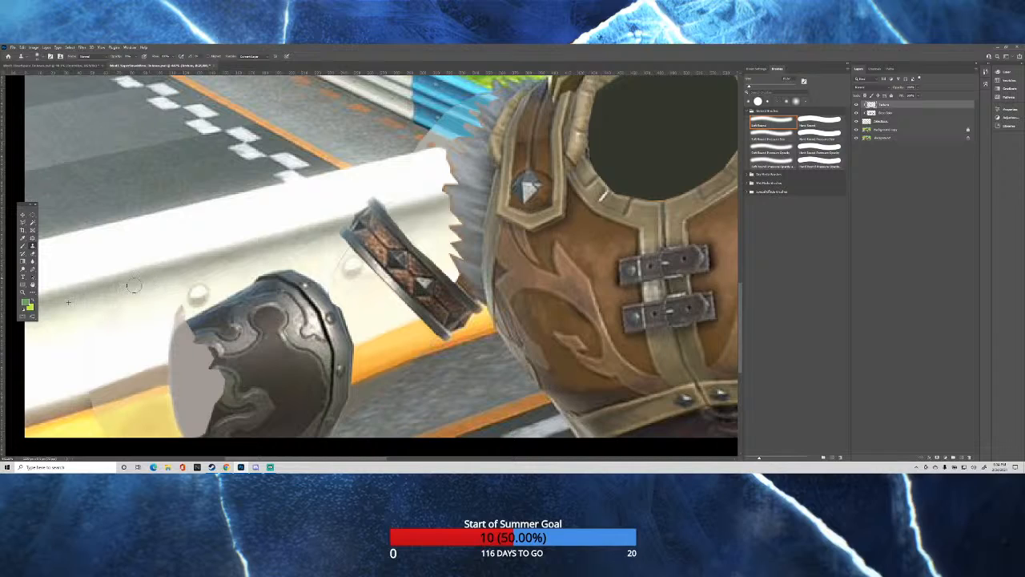
mouse_move(128, 288)
left_mouse_down()
mouse_move(170, 276)
mouse_move(125, 300)
mouse_move(170, 288)
mouse_move(137, 310)
mouse_move(162, 305)
mouse_move(151, 309)
mouse_move(159, 305)
mouse_move(149, 296)
mouse_move(166, 271)
mouse_move(133, 283)
mouse_move(156, 275)
mouse_move(130, 291)
mouse_move(161, 281)
mouse_move(157, 288)
mouse_move(131, 299)
mouse_move(162, 299)
mouse_move(137, 314)
mouse_move(151, 326)
mouse_move(111, 373)
mouse_move(127, 369)
mouse_move(124, 380)
mouse_move(157, 366)
mouse_move(138, 380)
mouse_move(163, 365)
mouse_move(101, 382)
left_mouse_up()
left_click(132, 282)
left_click(160, 286)
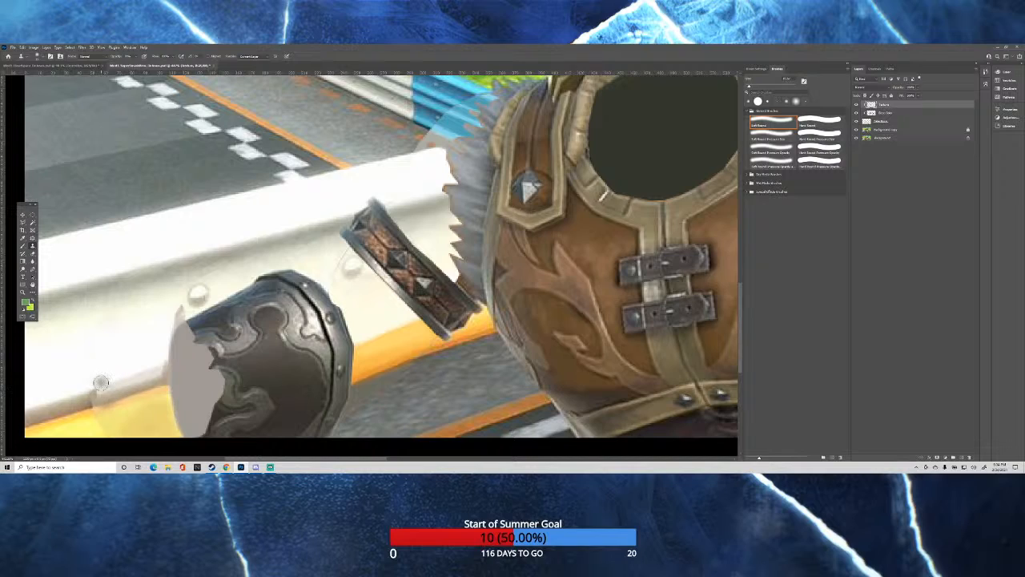
Sample the guardrail's lower edge from the background copy and clone it above the yellow stripe up to the gauntlet, adjusting the brush size.
left_click(886, 129)
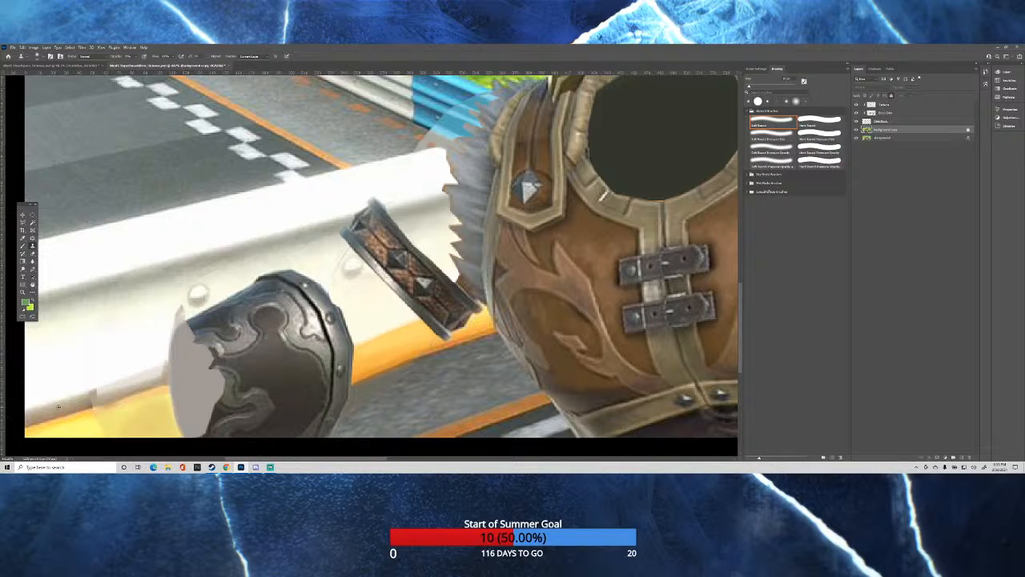
right_click(60, 411, "alt")
right_click(55, 409, "alt")
left_click(905, 105)
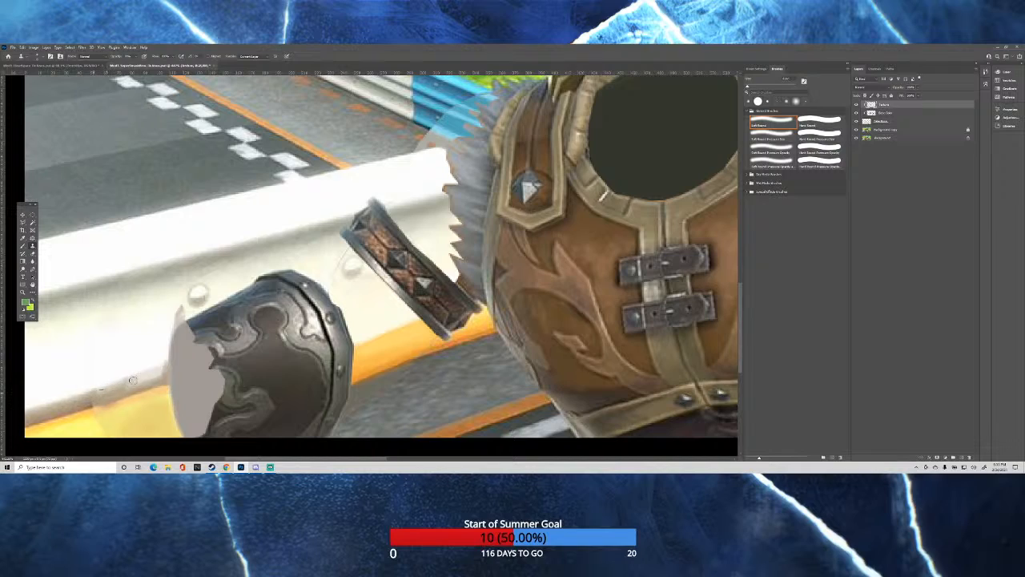
key("bracketright")
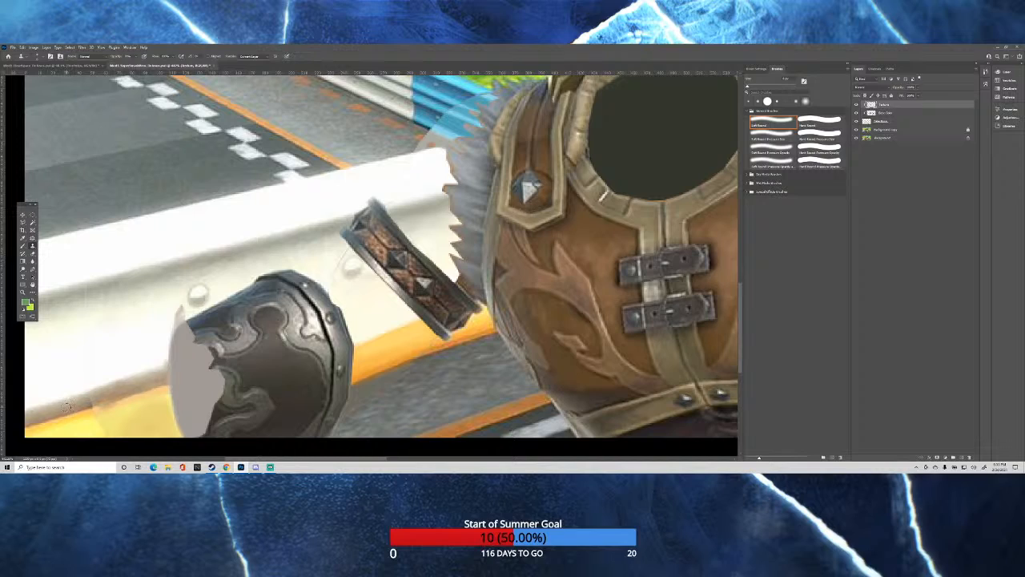
Clone the yellow curb stripe from the background copy onto the clipped top layer over the flat yellow areas around the gauntlet.
scroll(67, 406, "down", 1)
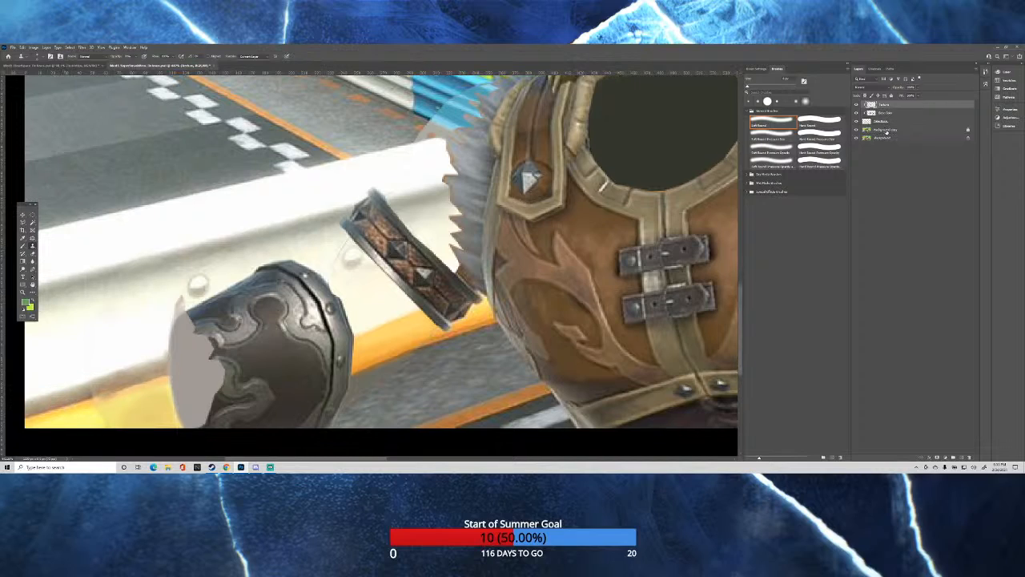
left_click(885, 131)
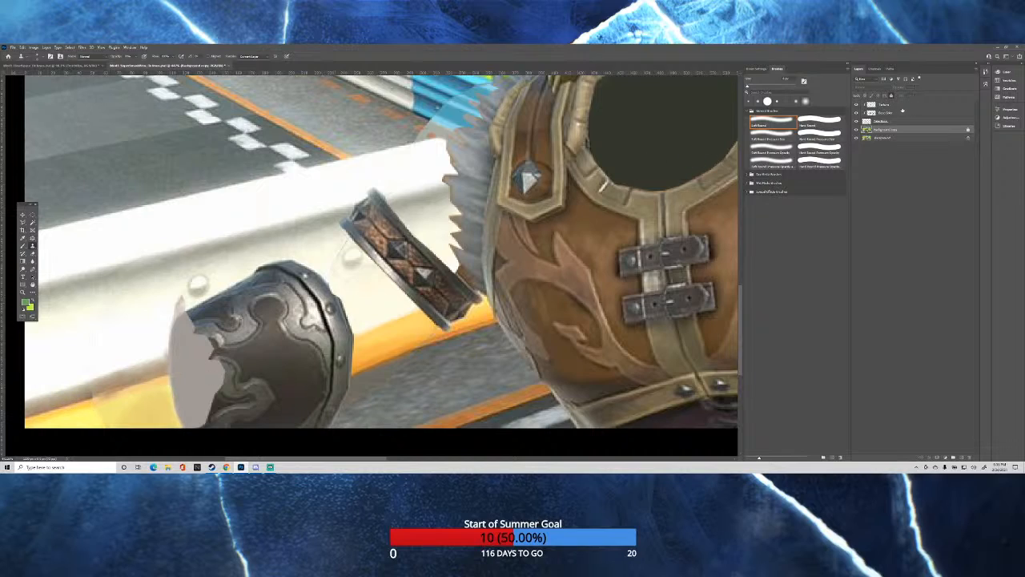
left_click(887, 105)
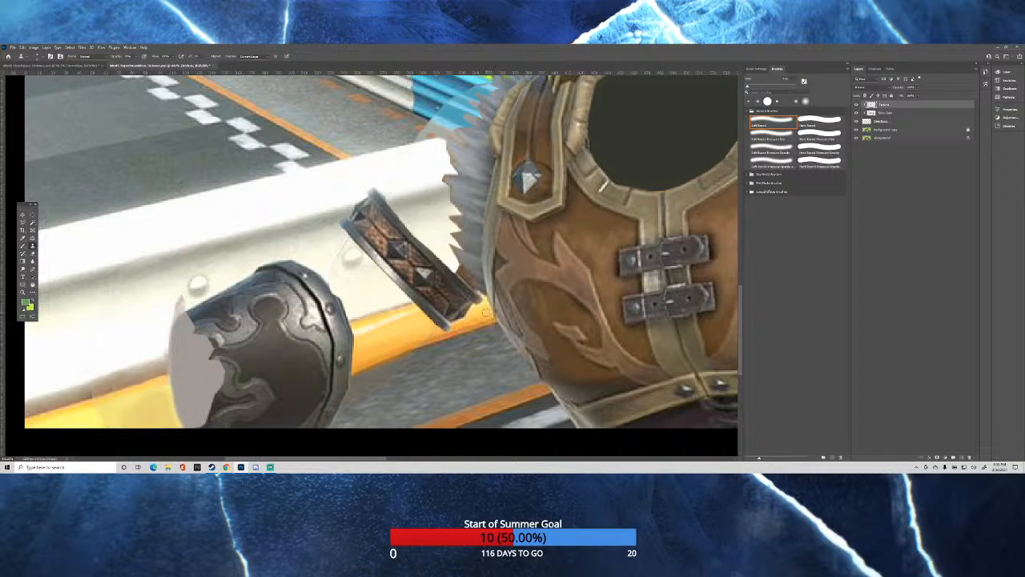
Clone curb and asphalt texture from the background copy onto the clipped top layer, refining the ground beside the gauntlet.
left_click(898, 131)
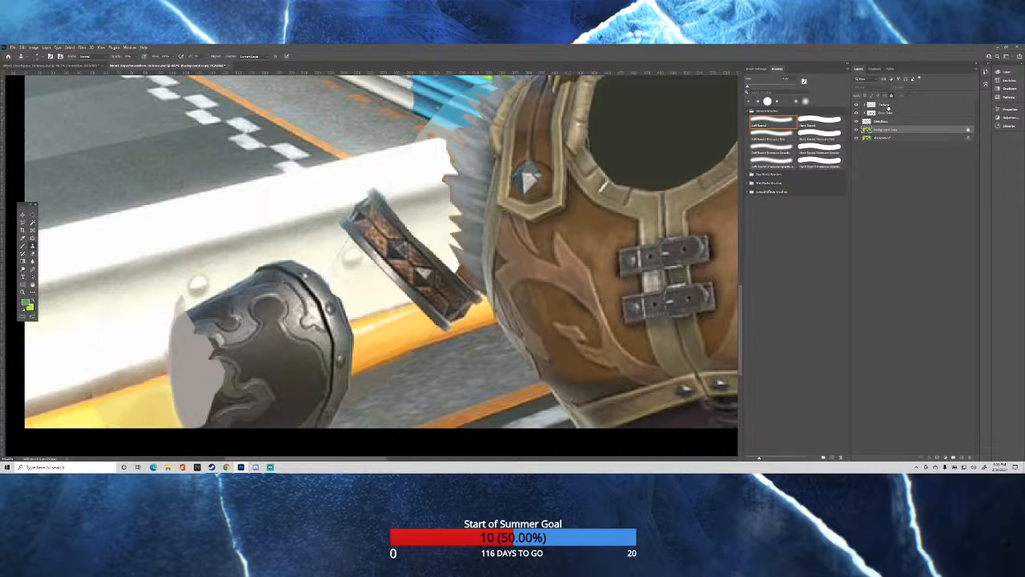
left_click(888, 106)
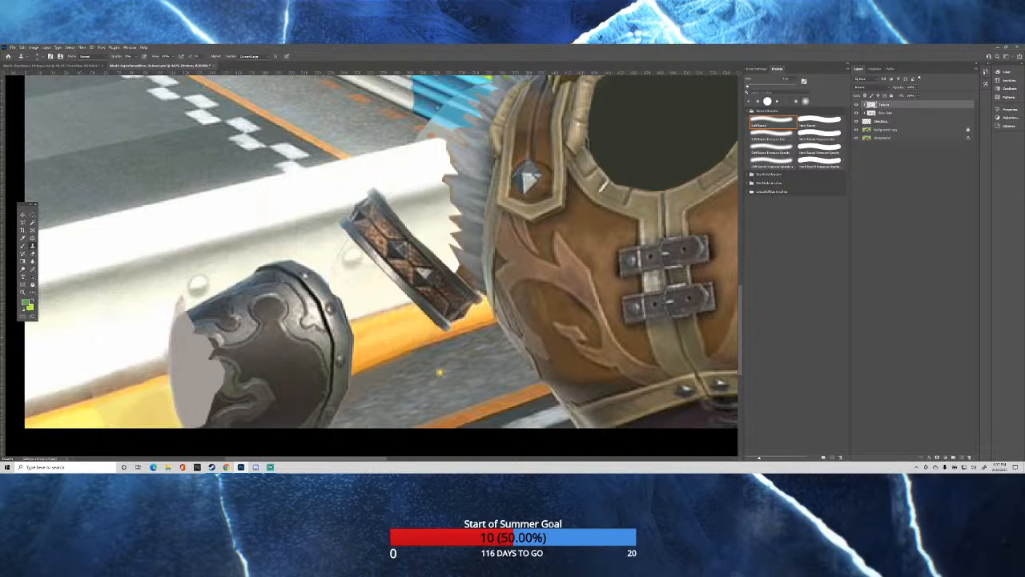
left_click(890, 129)
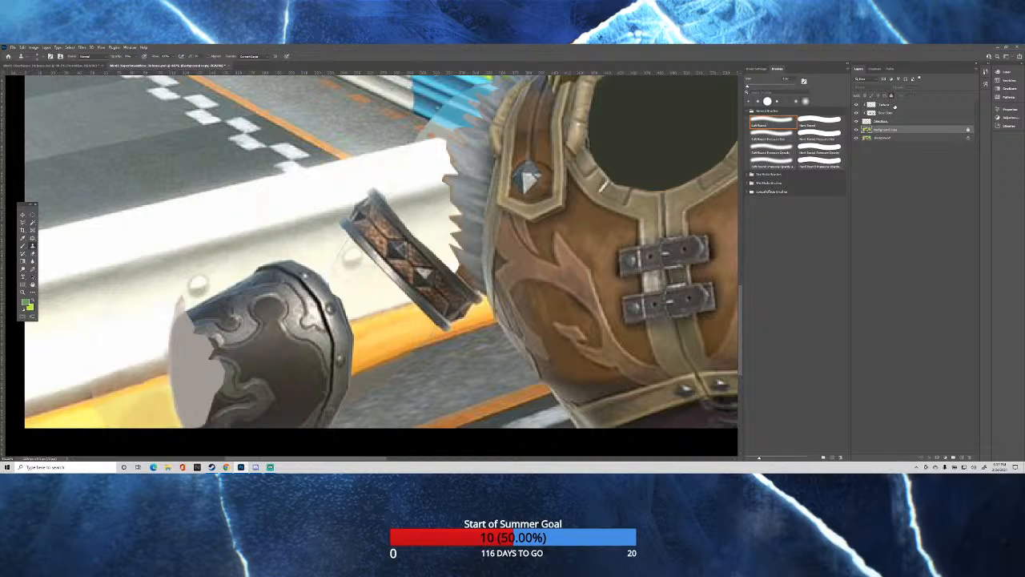
left_click(886, 105)
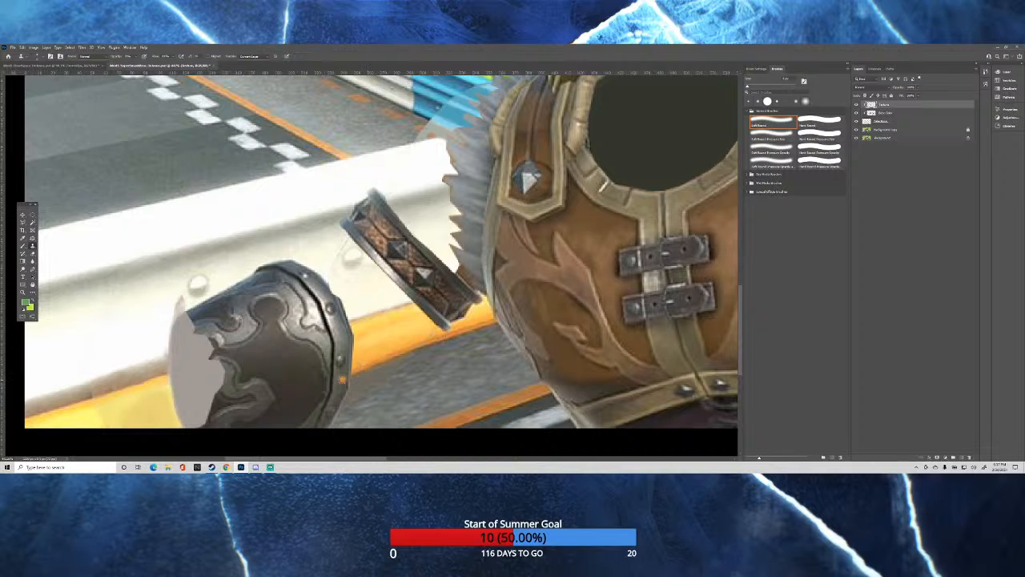
left_click(895, 129)
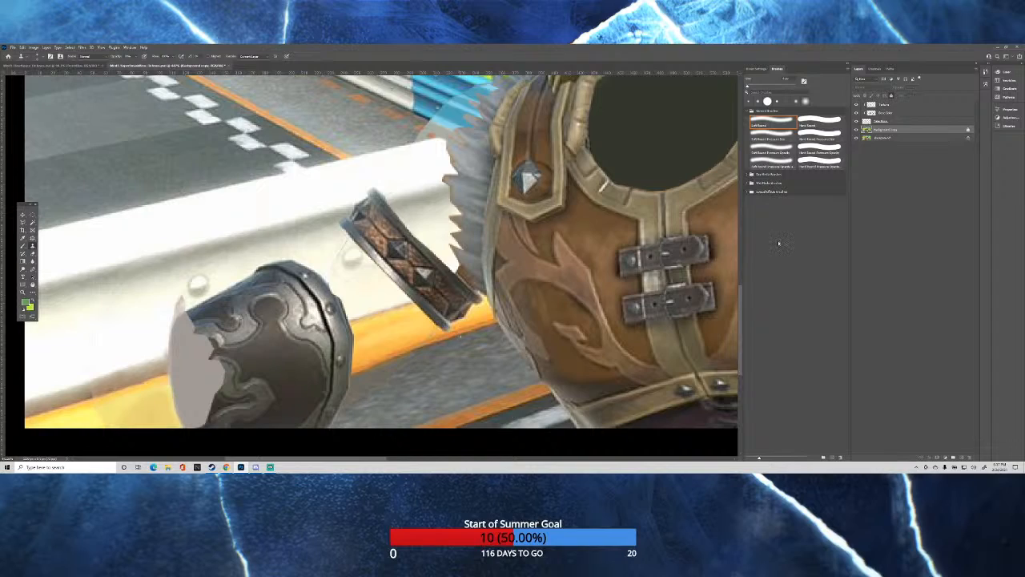
left_click(883, 105)
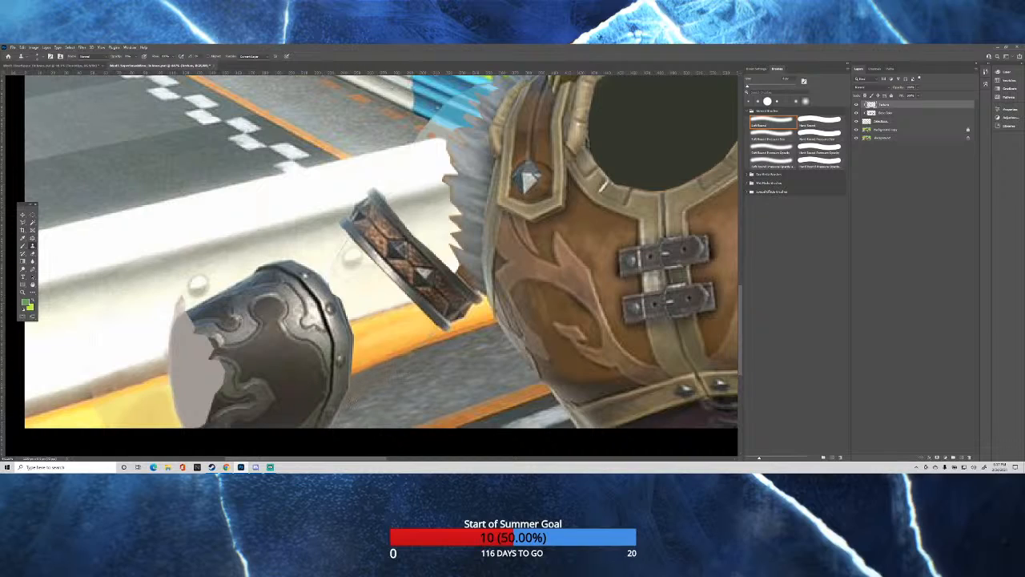
Sample the road surface from the background copy and clone it onto the clipped top layer over the pale patch beside the shoulder fur.
scroll(354, 280, "down", 6)
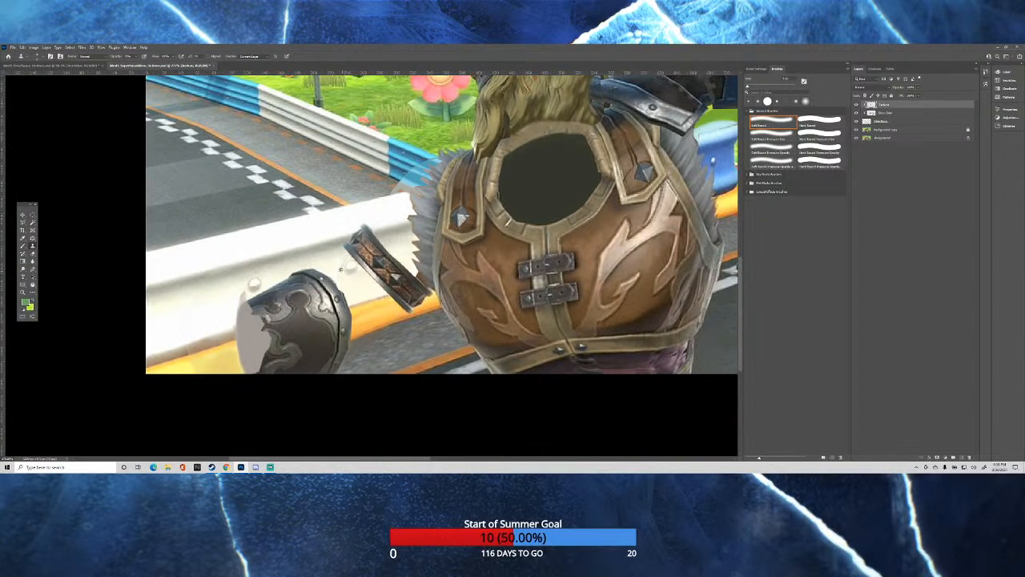
key("ctrl+0")
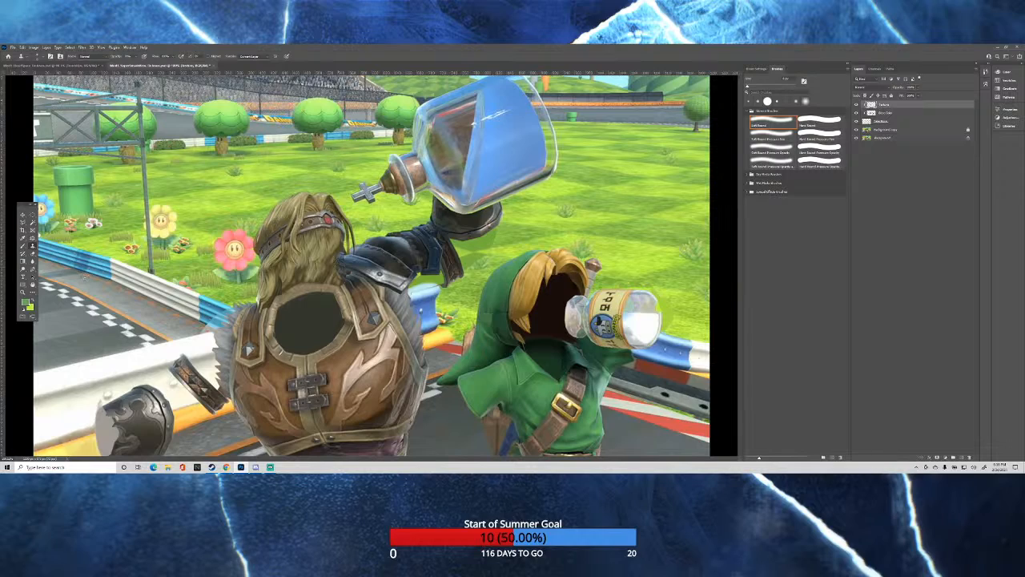
scroll(151, 341, "up", 1)
scroll(151, 341, "up", 3)
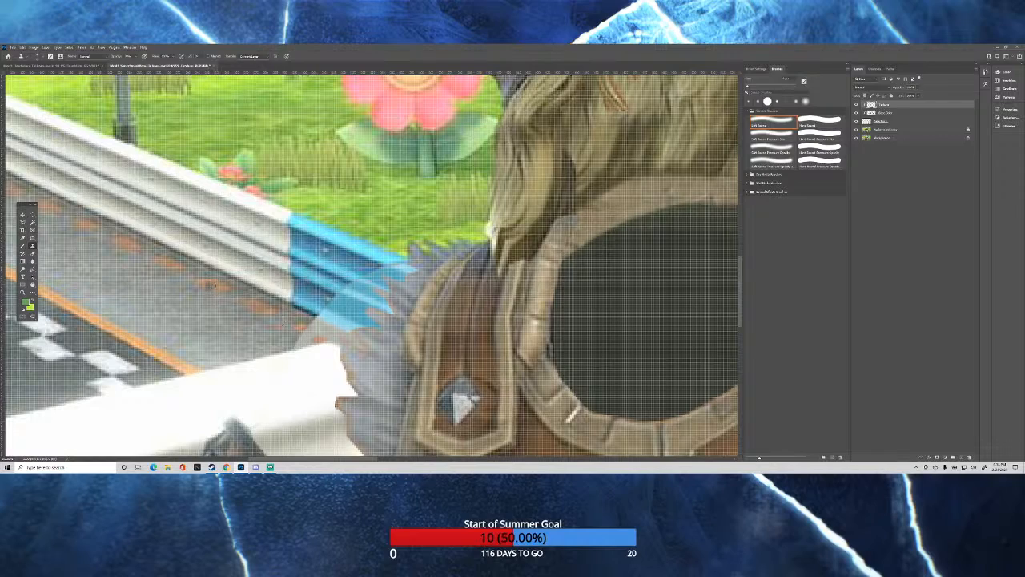
left_click(894, 130)
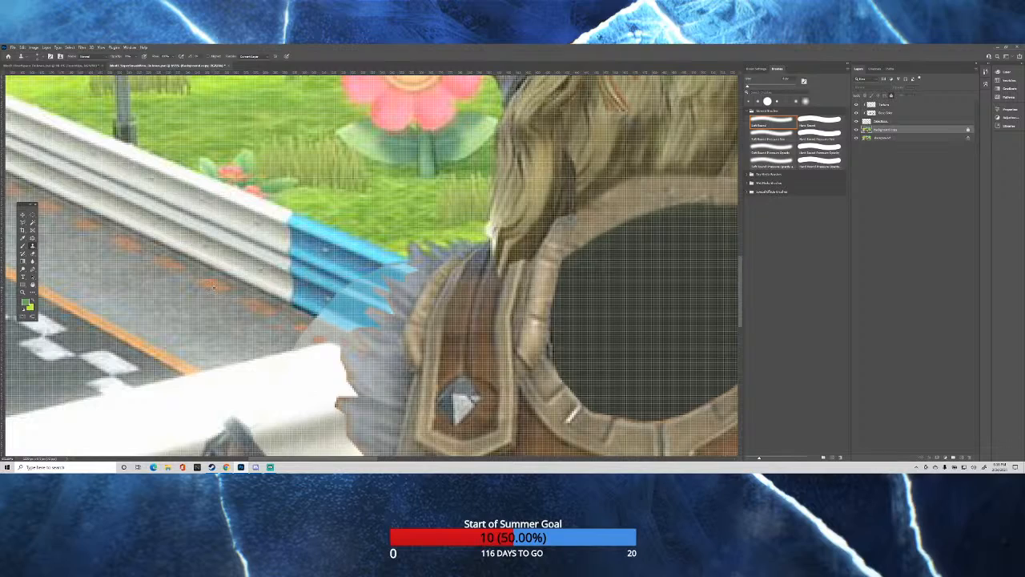
left_click(888, 106)
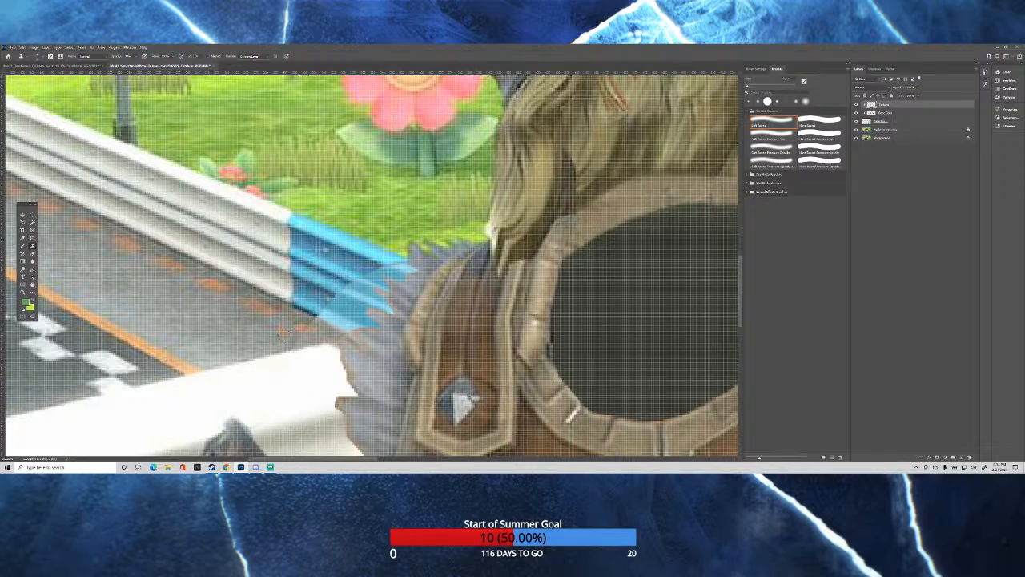
Sample the background copy again and clone onto the clipped top layer to refine the shoulder fur's edge where it meets the white guardrail.
scroll(444, 348, "down", 3)
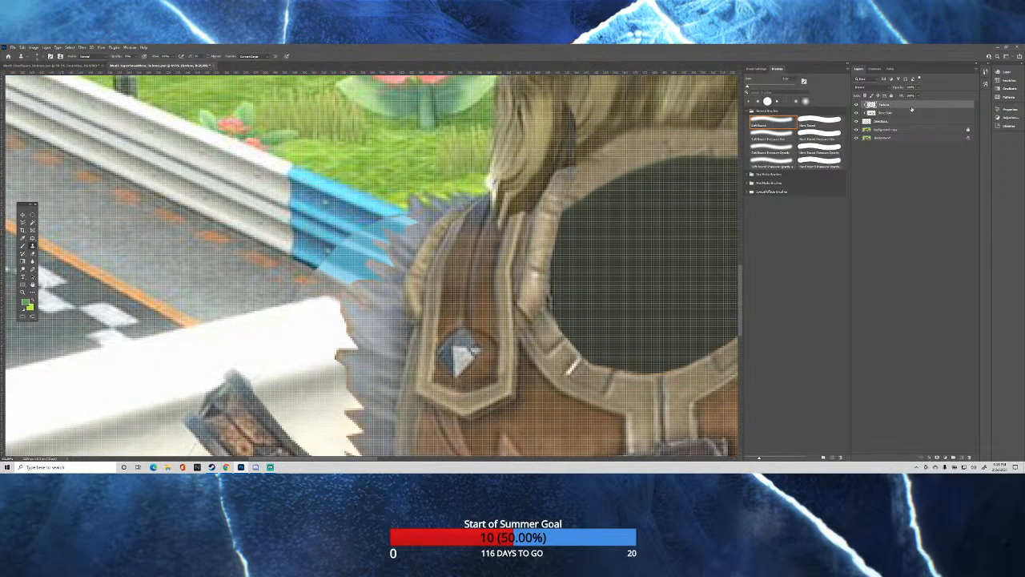
left_click(894, 123)
left_click(889, 129)
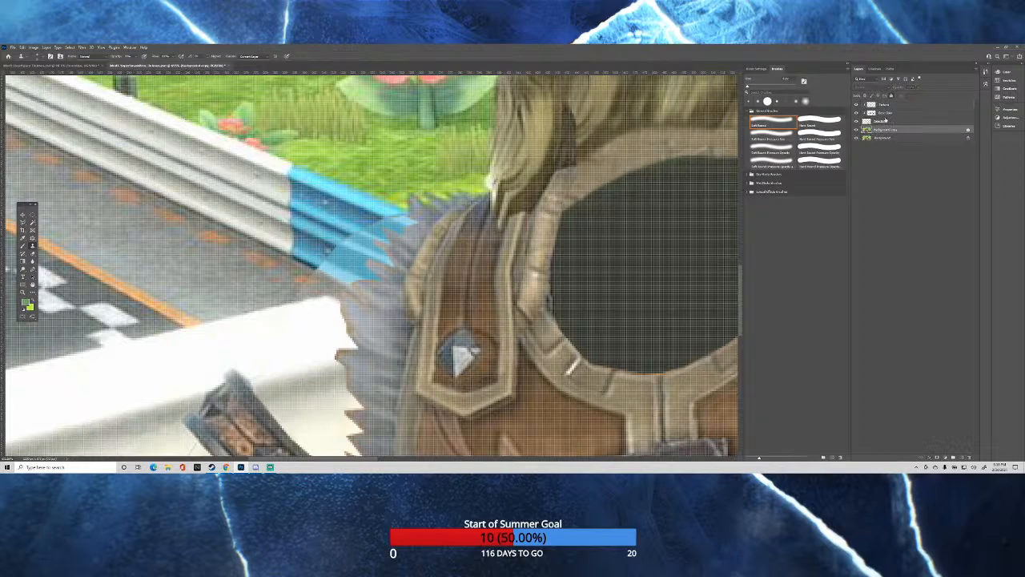
left_click(895, 106)
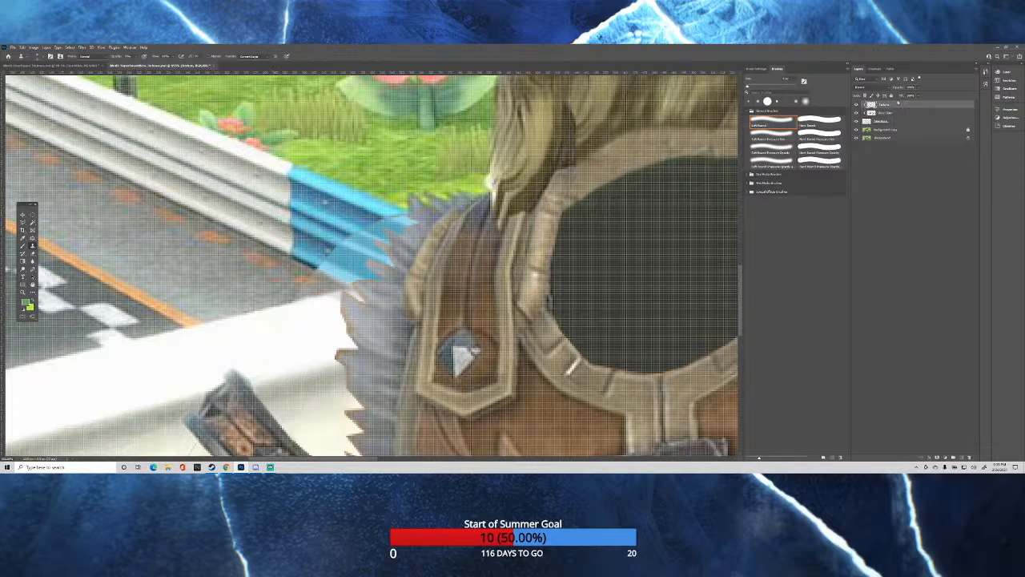
scroll(373, 198, "down", 3)
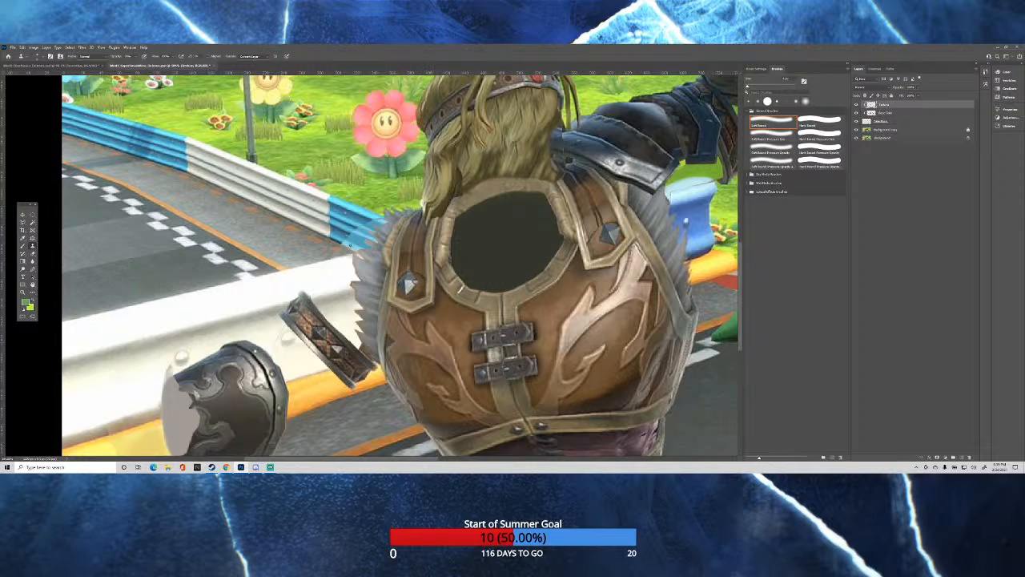
scroll(351, 247, "down", 1)
scroll(383, 238, "down", 2)
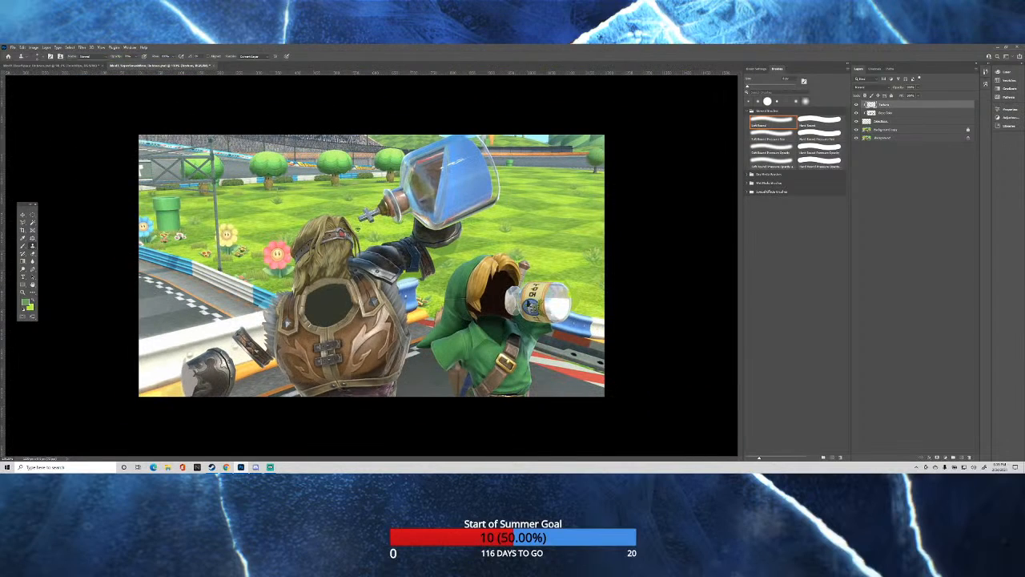
Clone grass from the background copy onto the clipped top layer over the flat green area beneath the raised gauntlet.
scroll(385, 241, "up", 2)
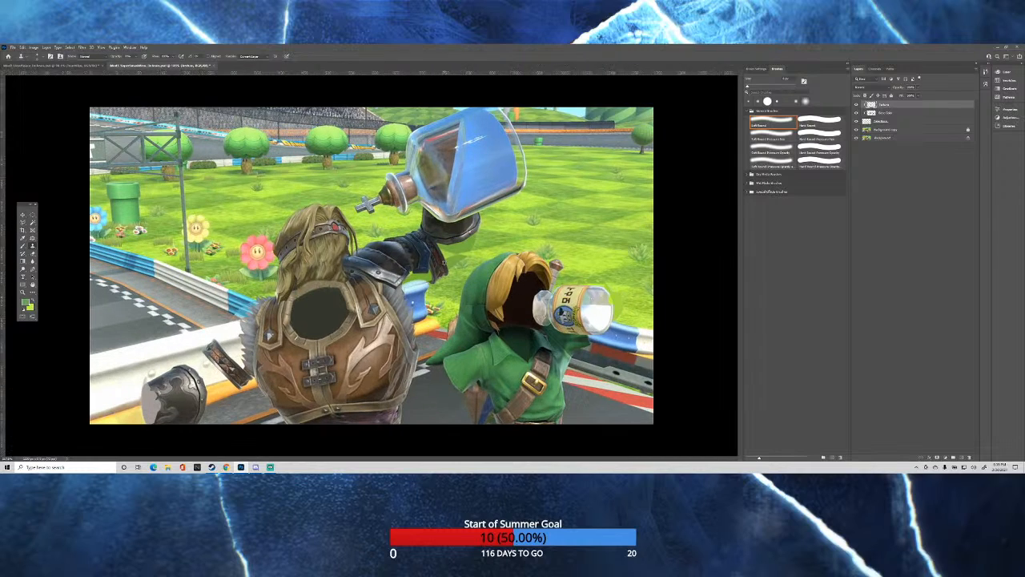
left_click(886, 121)
left_click(892, 130)
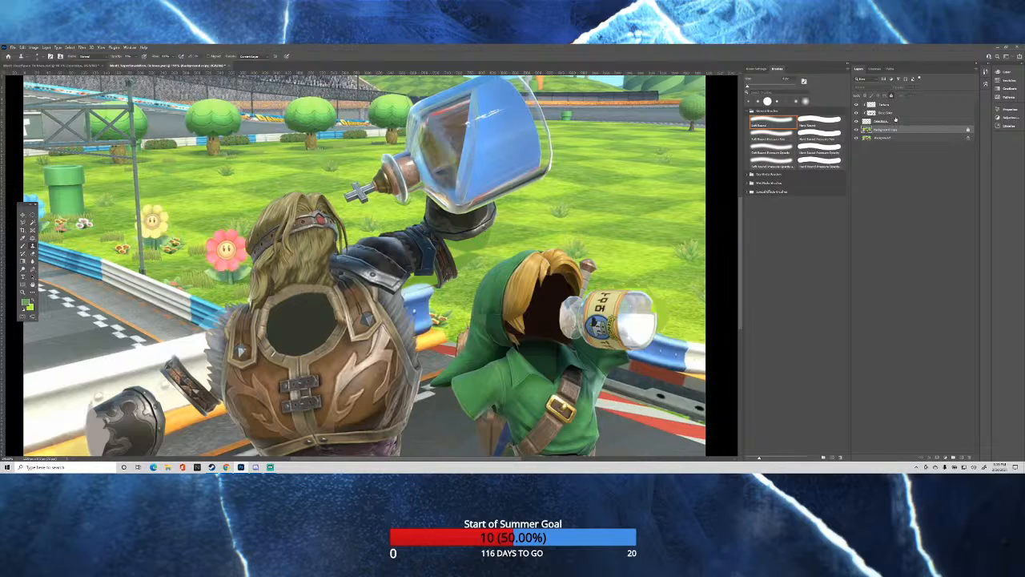
left_click(894, 105)
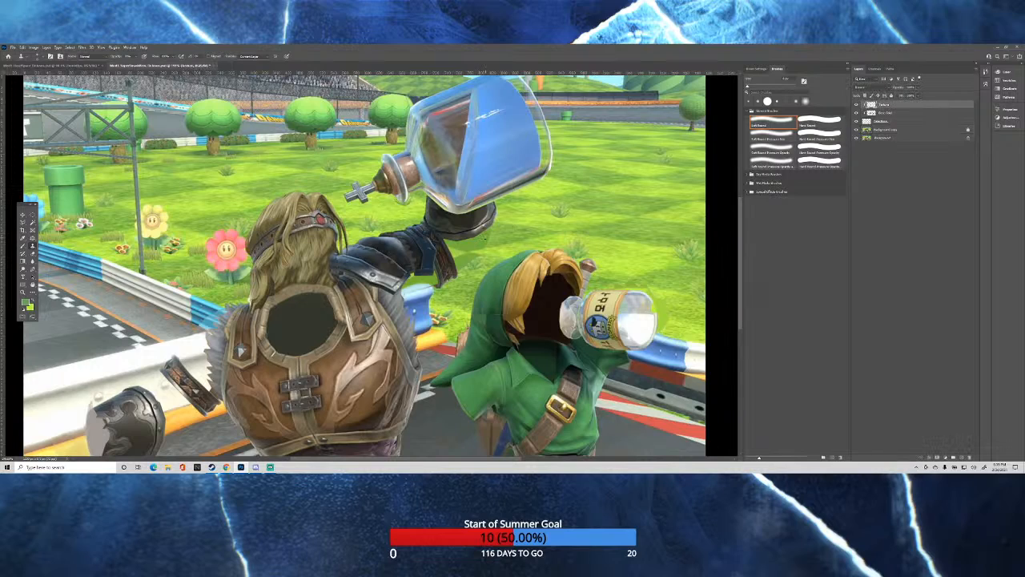
left_click_drag(483, 238, 487, 240)
left_click(886, 131)
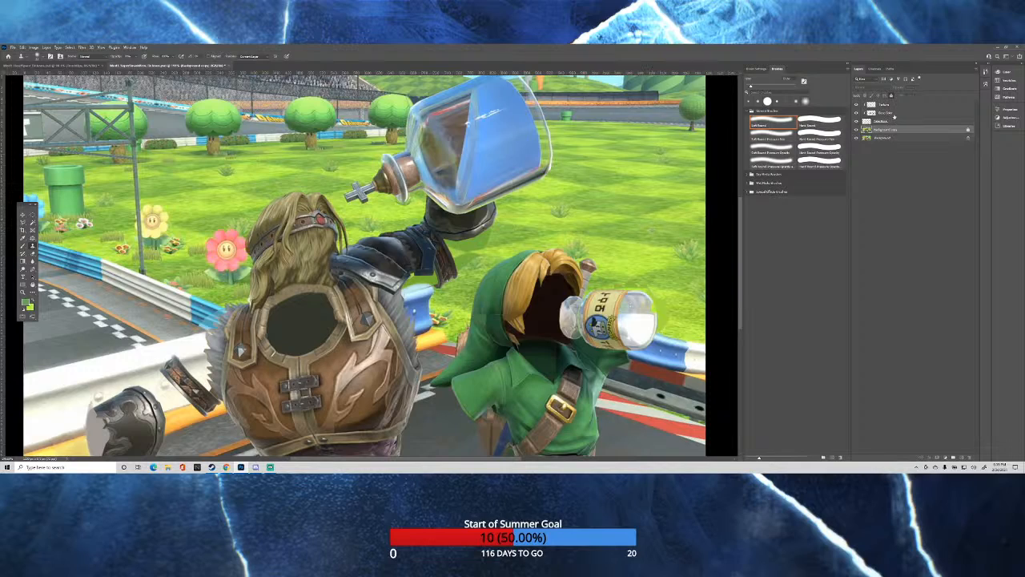
left_click(895, 105)
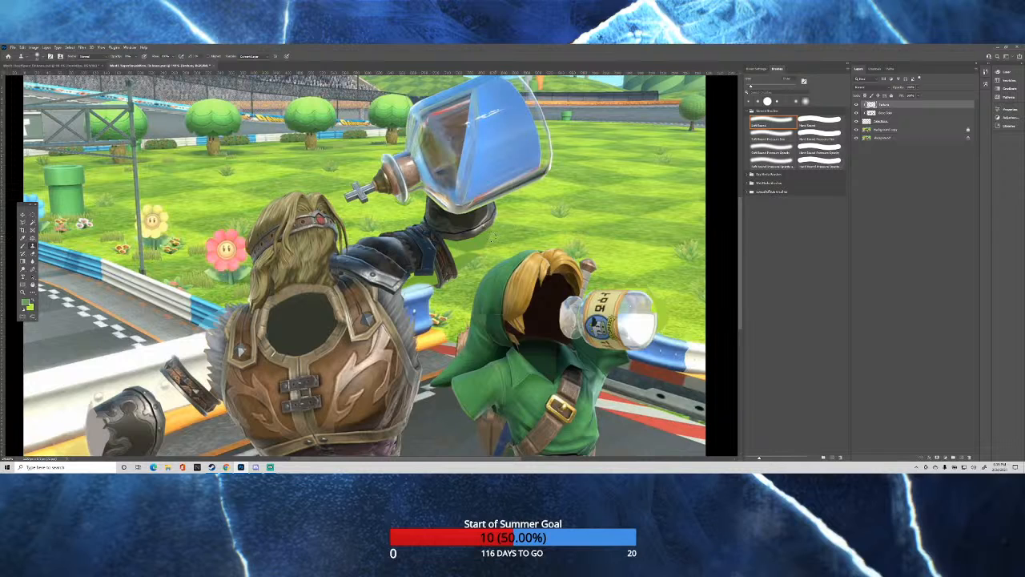
Reduce the Clone Stamp brush size and resample grass from the background copy for the clipped top layer between the raised gauntlet and green hood.
scroll(490, 238, "up", 5)
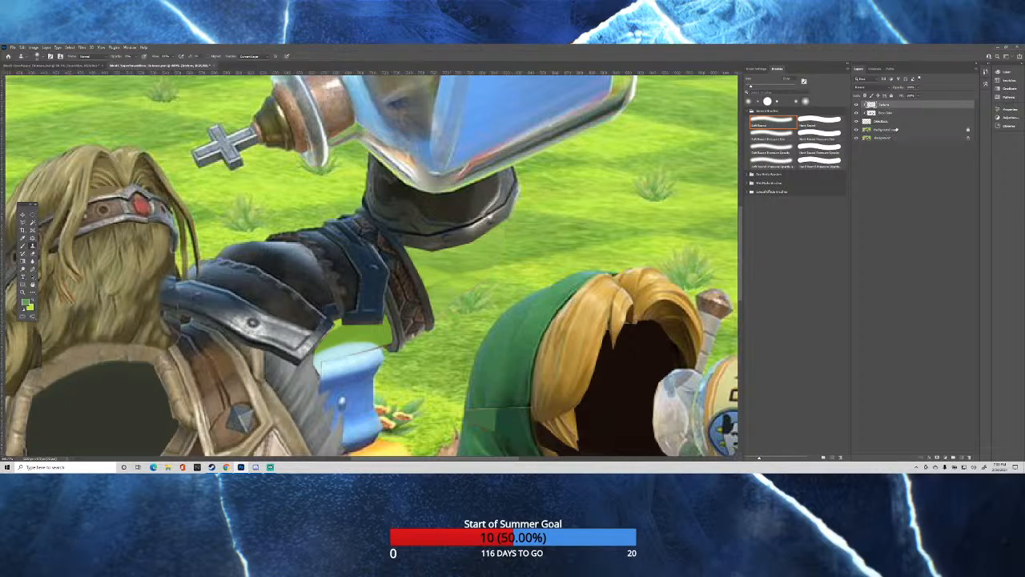
left_click(891, 130)
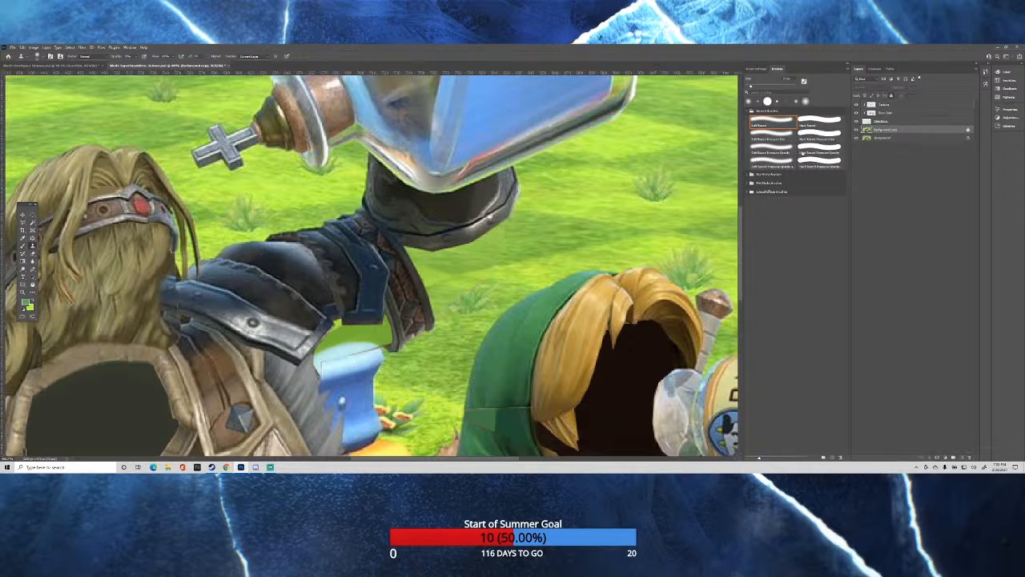
left_click(884, 105)
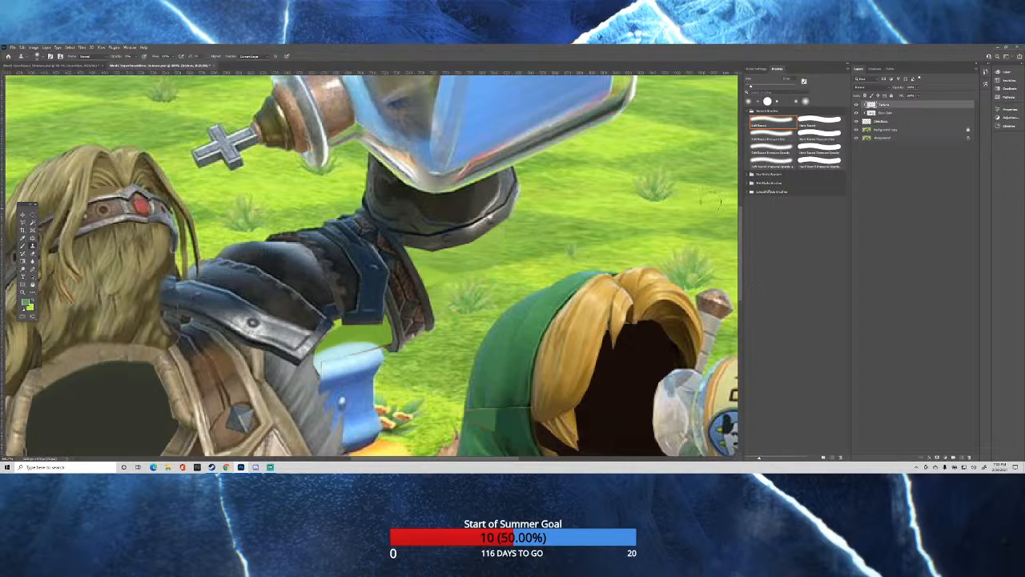
left_click(897, 130)
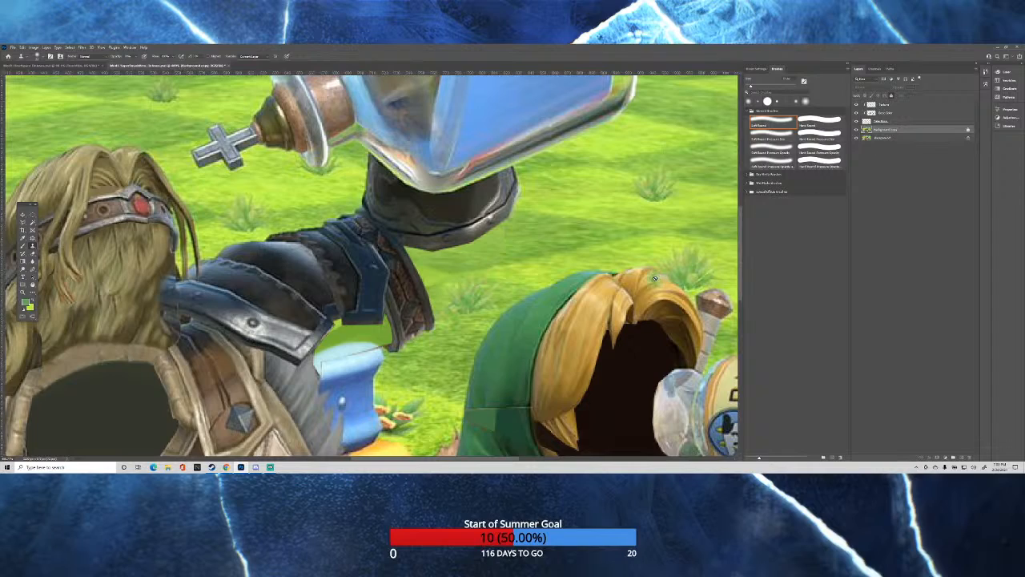
right_click(583, 194)
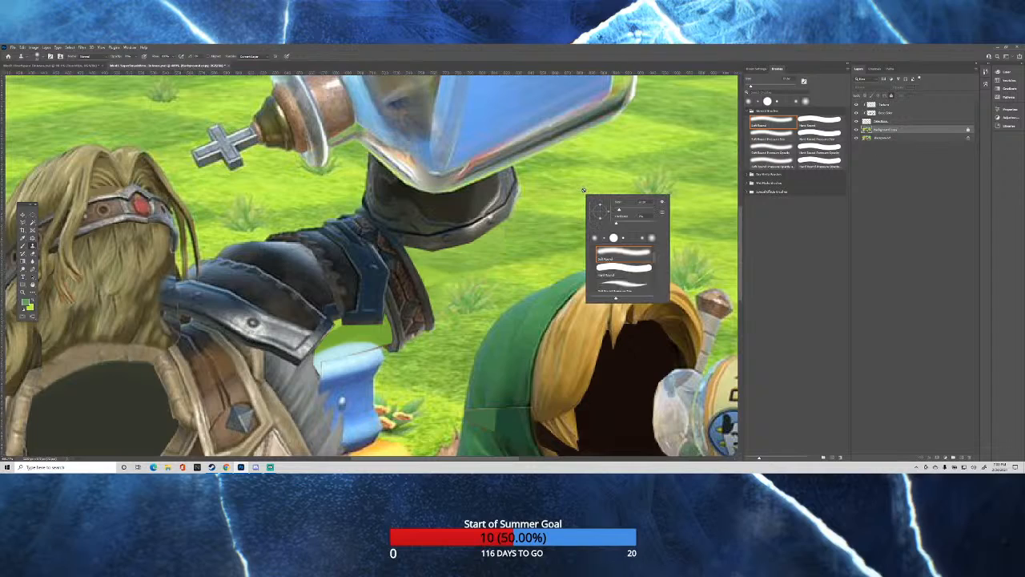
left_click_drag(583, 190, 574, 190)
left_click(582, 194)
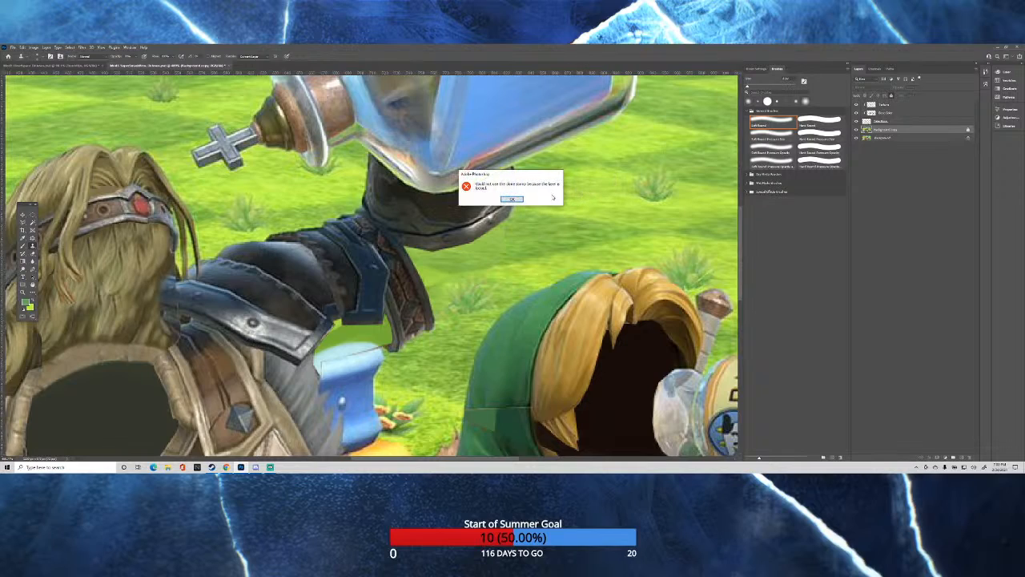
key("Return")
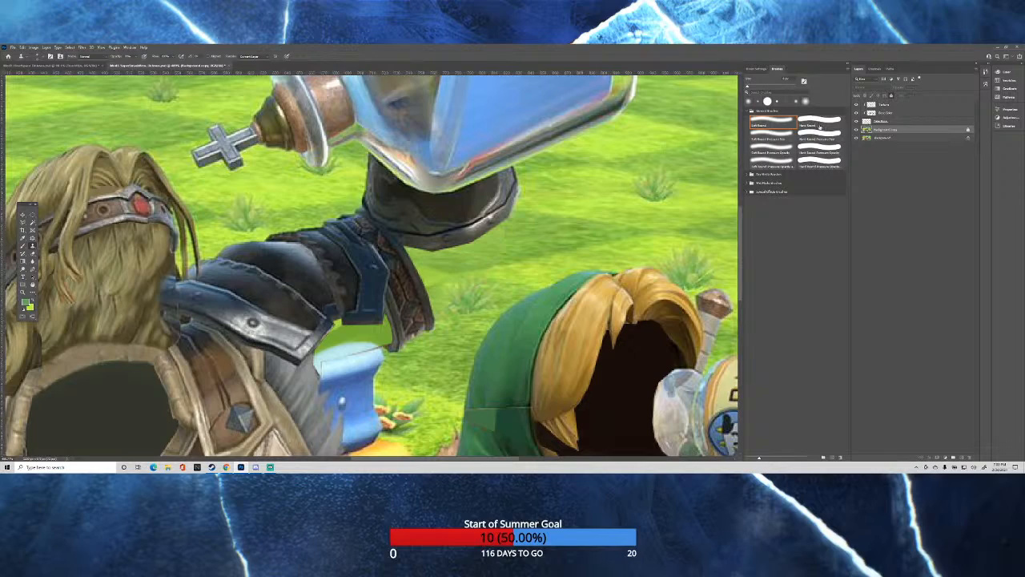
left_click(886, 105)
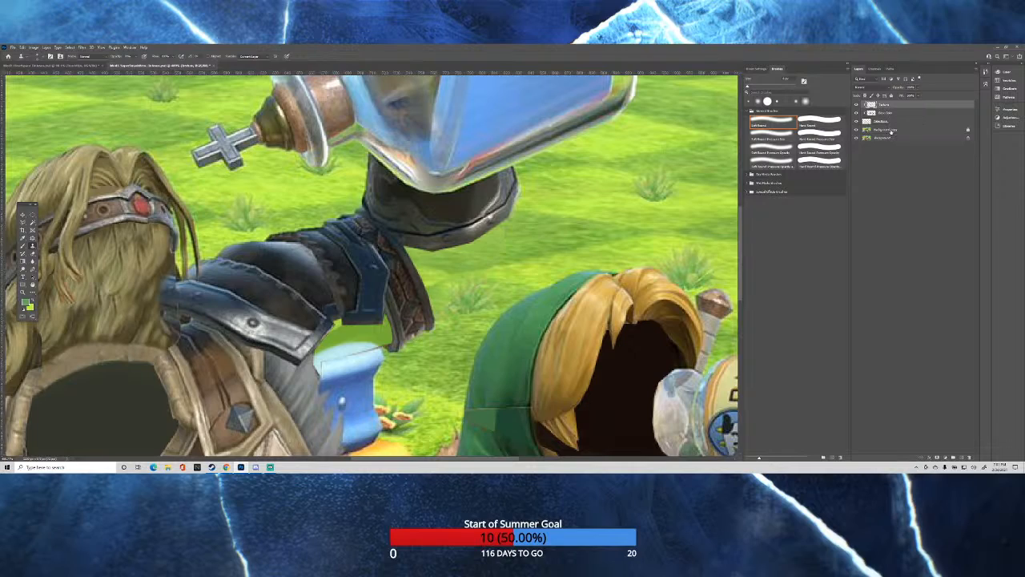
Clone grass into the flat green gap under the raised forearm and refine the blue barrier's top edge below it.
left_click(889, 129)
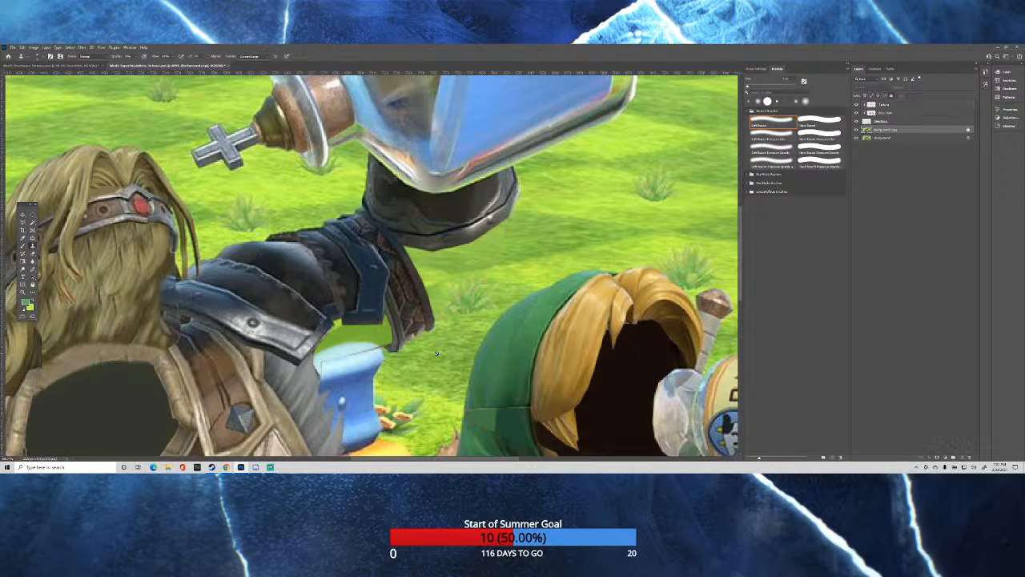
left_click(885, 104)
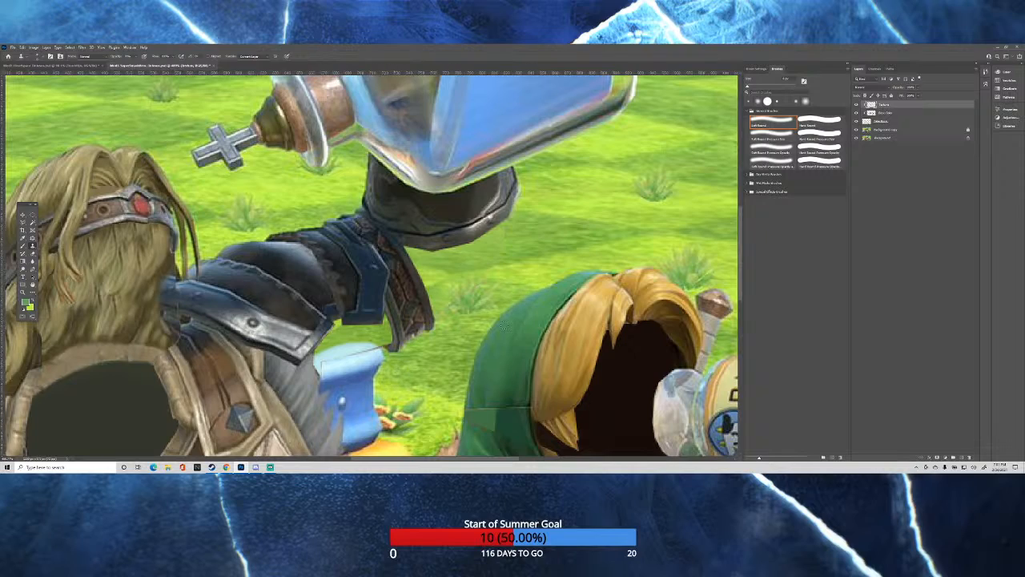
left_click(889, 131)
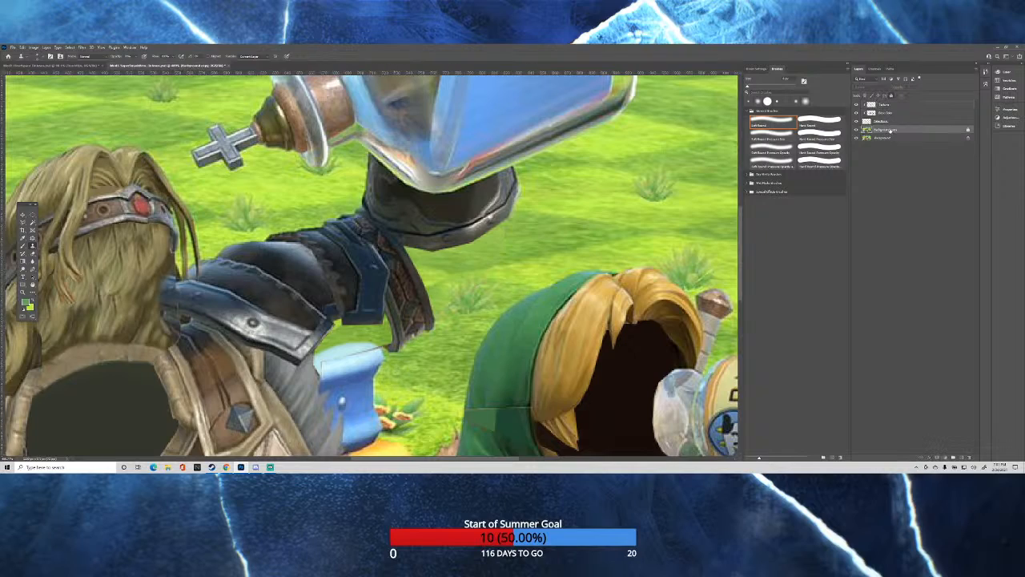
left_click(891, 104)
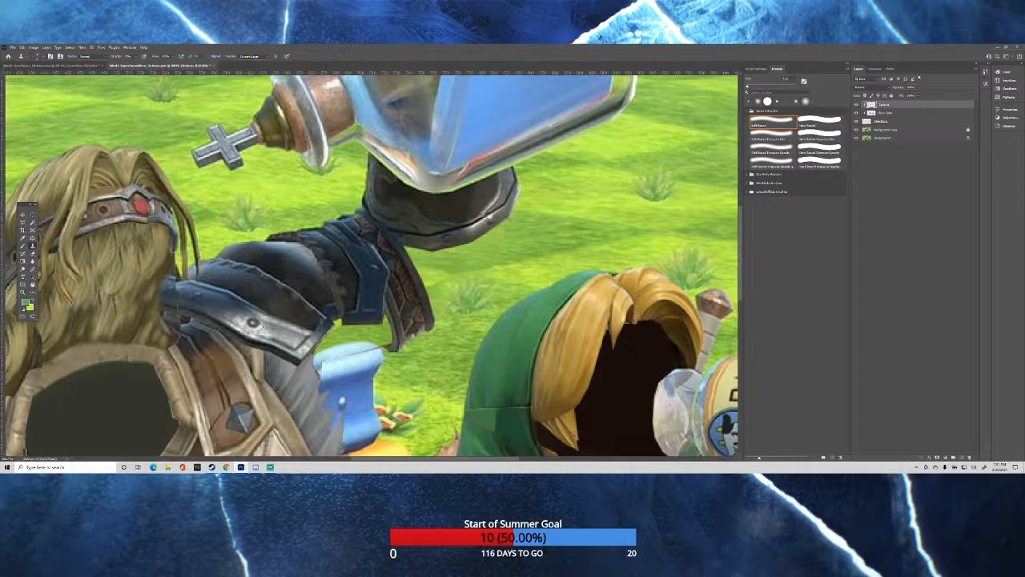
key("ctrl+0")
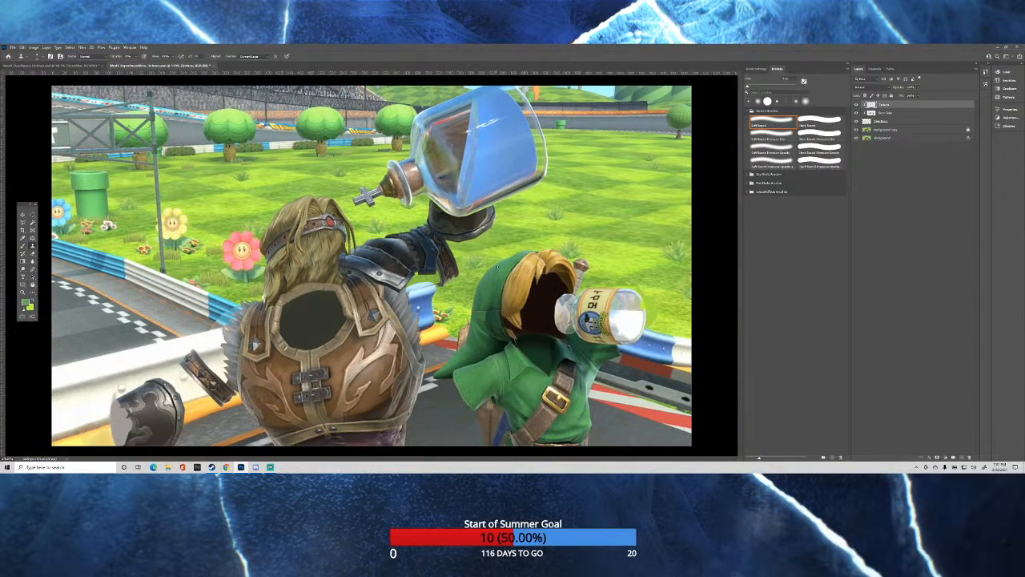
Clone green fabric from the background copy onto the clipped top layer over the flat patch and seam on the side of the hood.
scroll(500, 312, "down", 2)
scroll(501, 311, "up", 3)
scroll(594, 346, "up", 1)
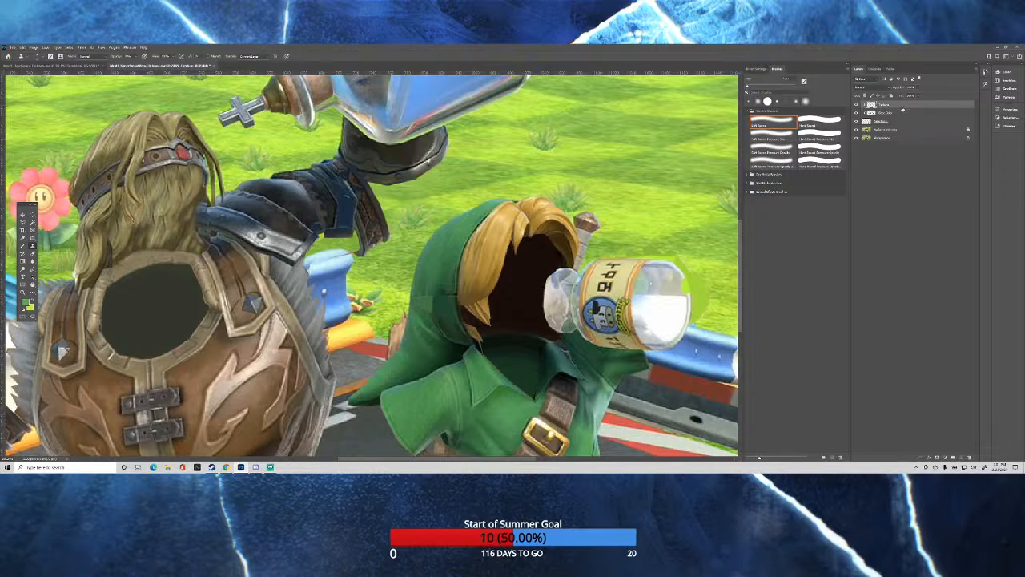
left_click(887, 131)
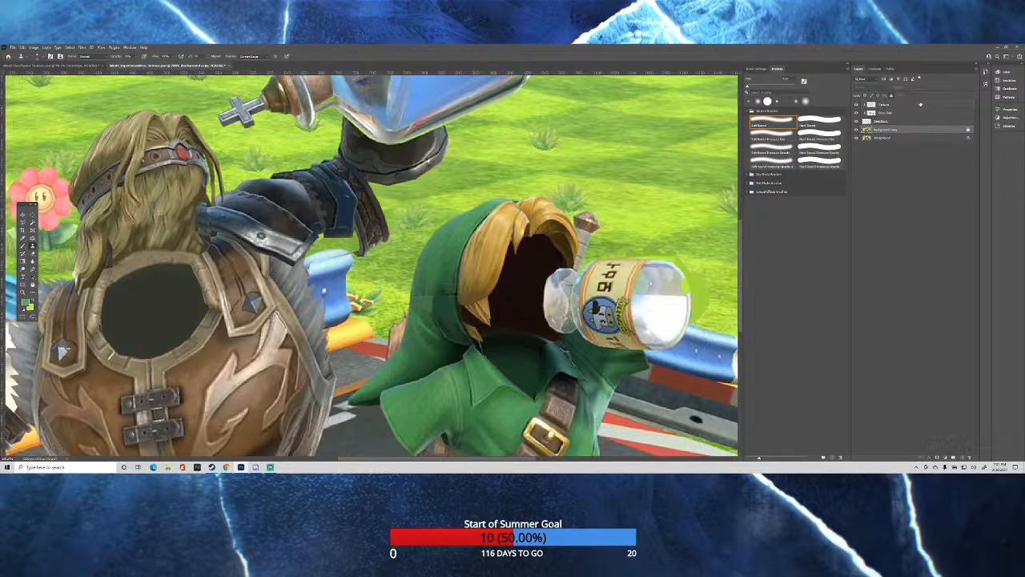
left_click(887, 105)
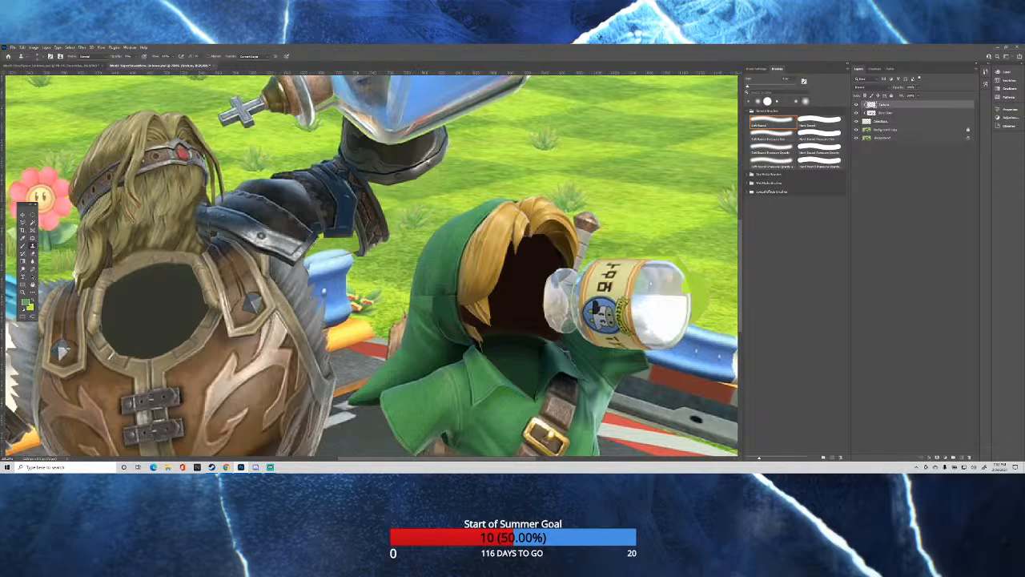
left_click(887, 131)
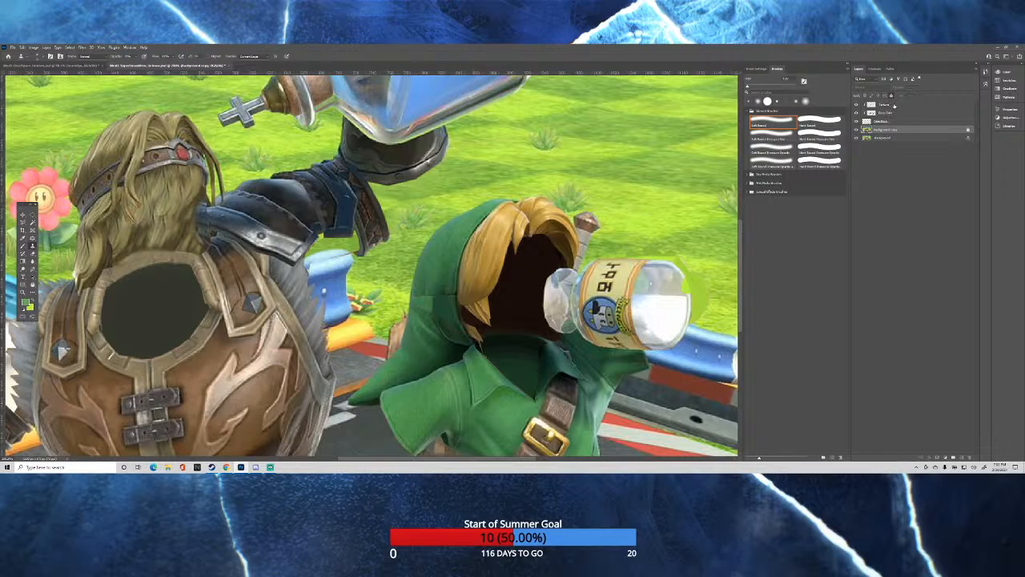
left_click(894, 105)
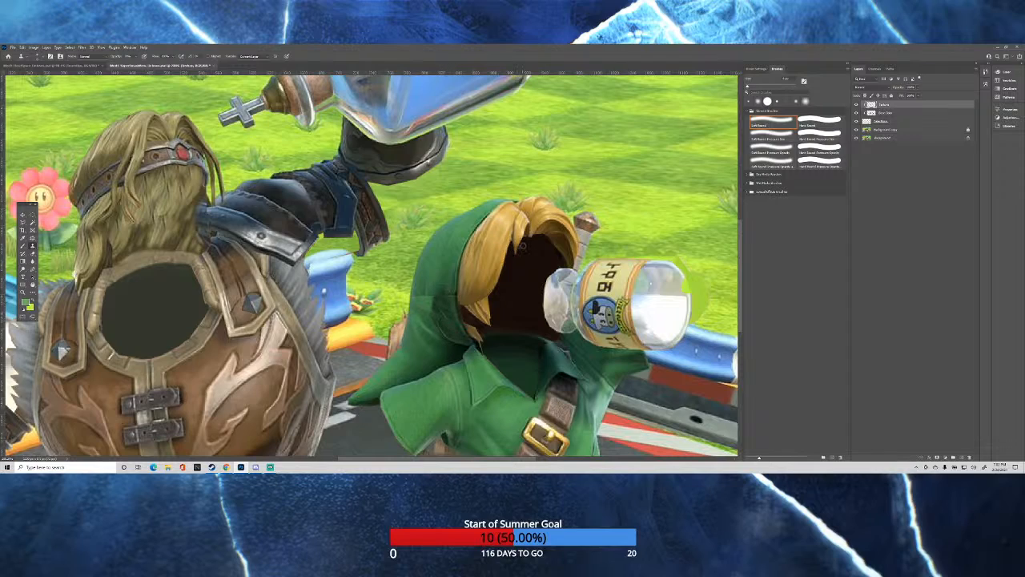
scroll(686, 248, "down", 1)
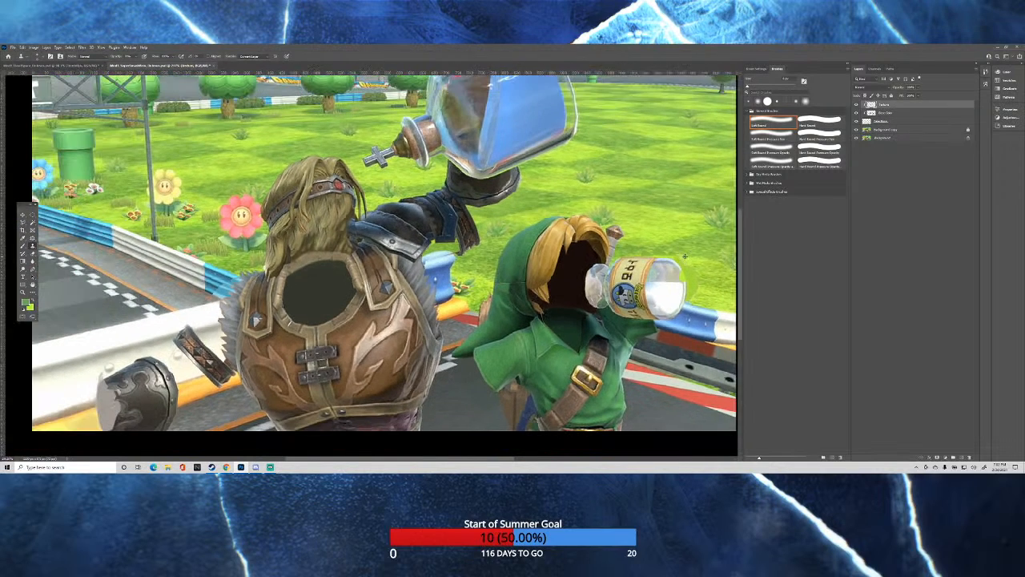
scroll(716, 284, "up", 3)
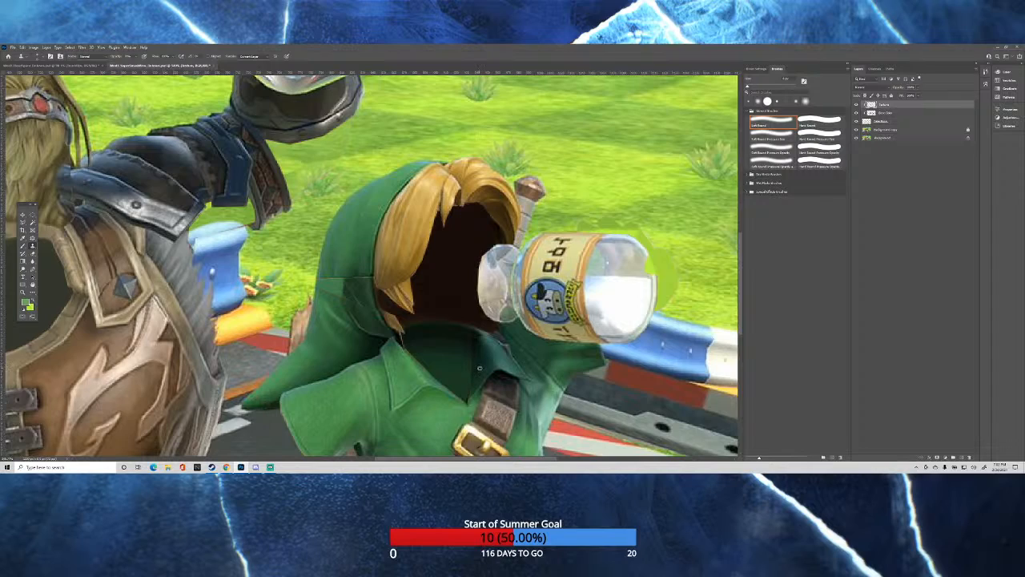
Clone dark green fabric from the background copy onto the clipped top layer over the flat inner collar below the empty hood.
left_click(887, 129)
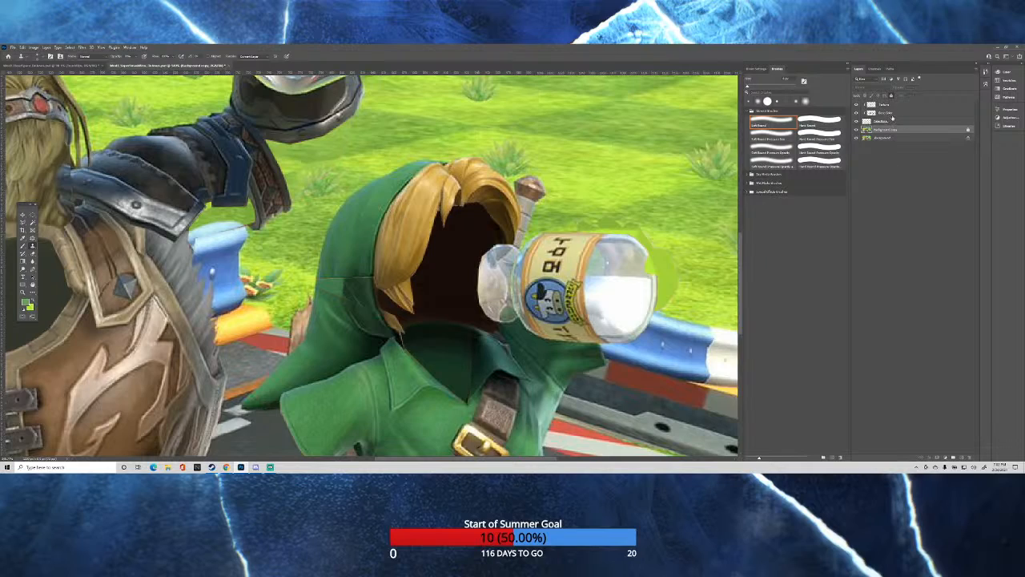
left_click(889, 105)
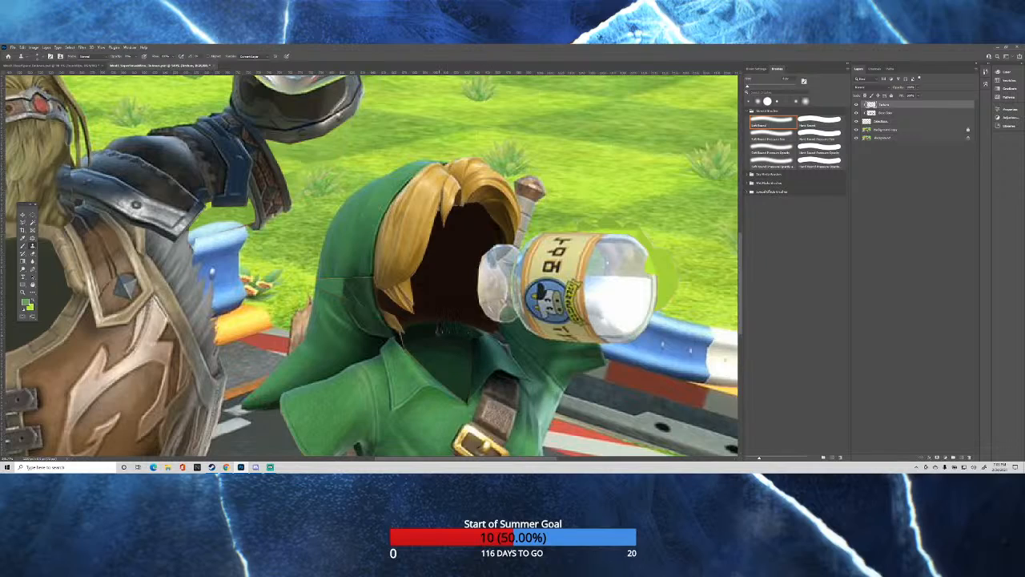
scroll(432, 325, "up", 3)
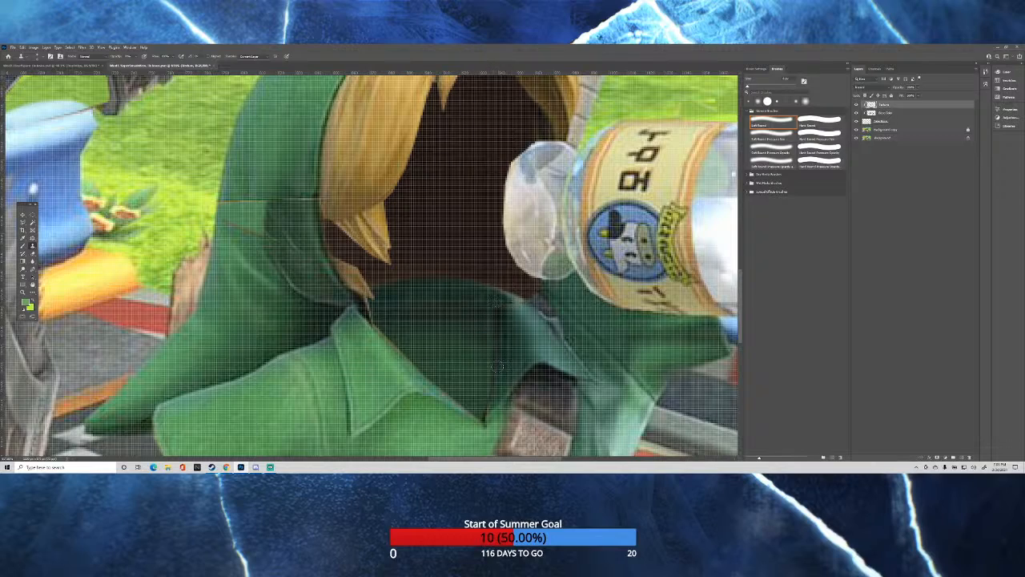
scroll(524, 353, "down", 2)
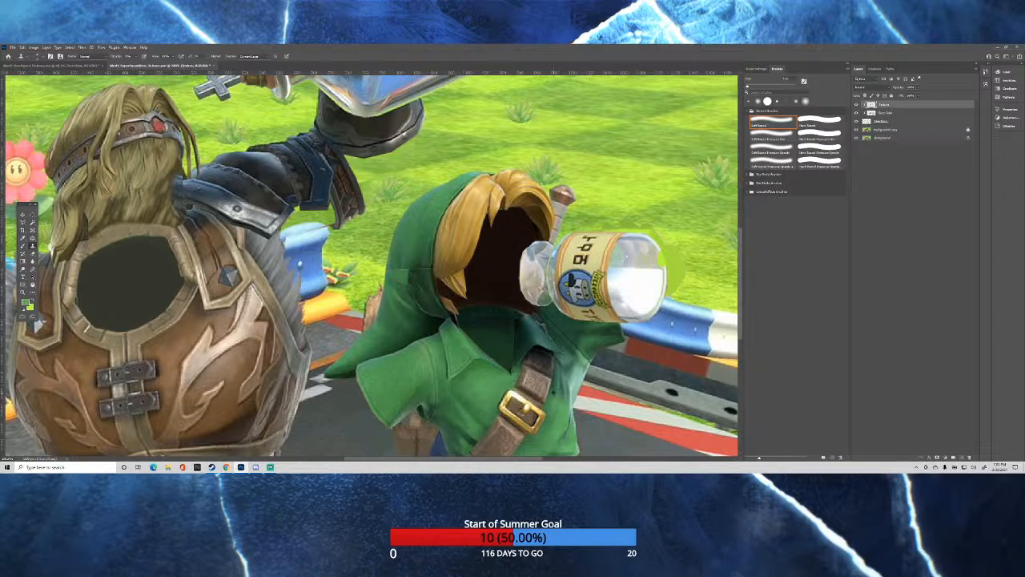
Resample from the background copy and clone texture onto the clipped top layer over the flat brown shape beneath the green sleeve.
scroll(565, 392, "down", 1)
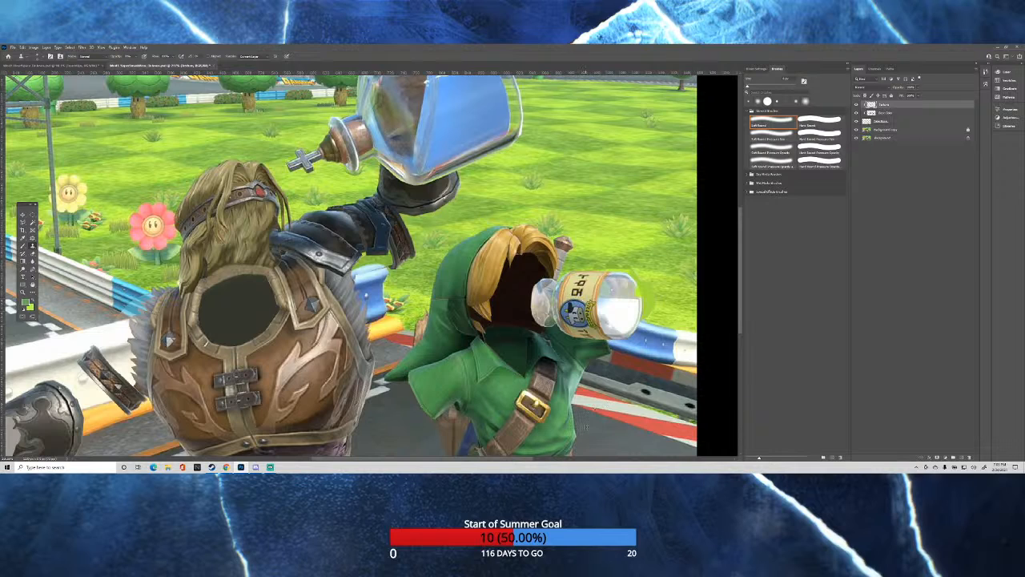
scroll(595, 400, "down", 2)
scroll(562, 417, "up", 4)
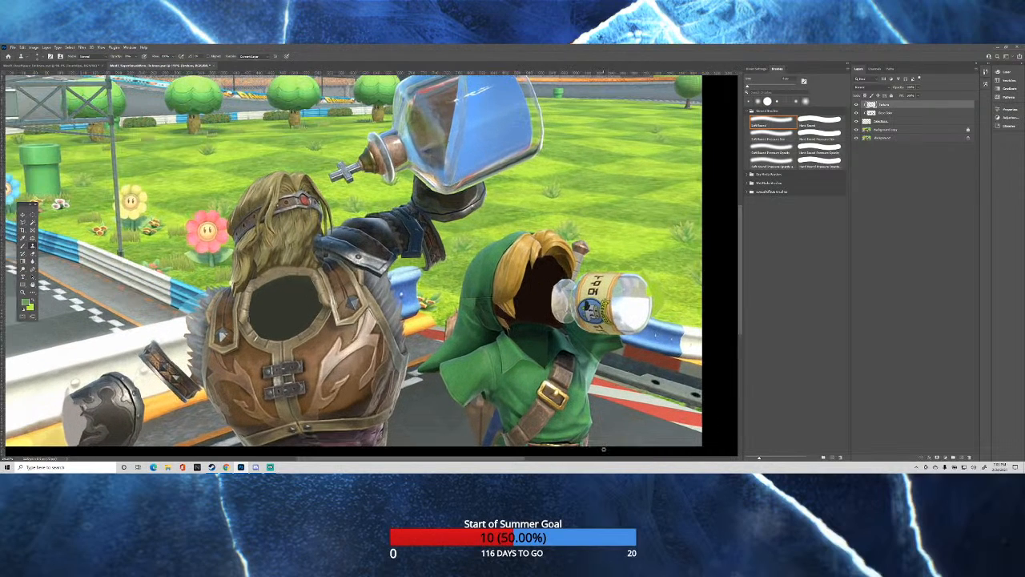
scroll(607, 451, "up", 1)
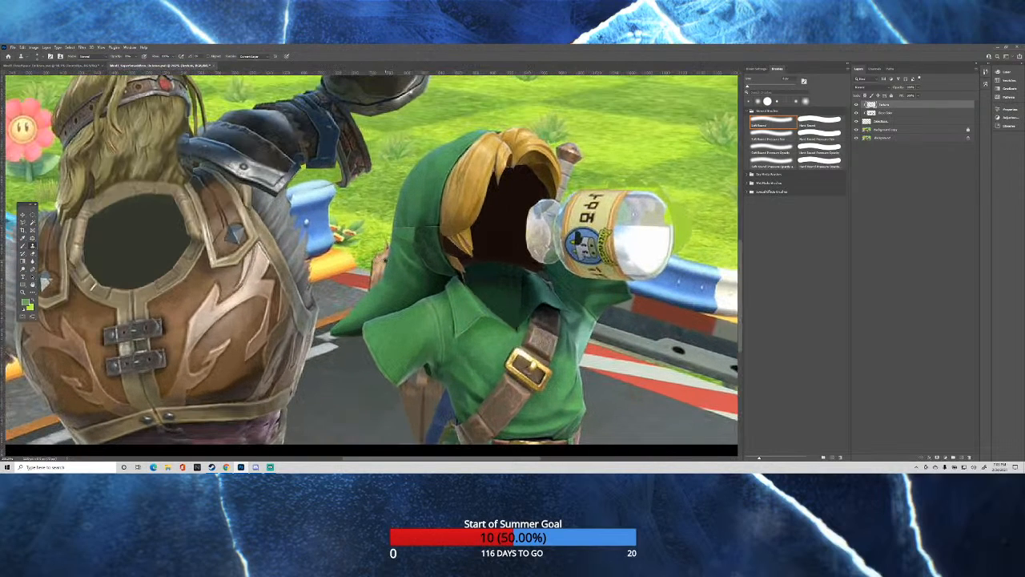
left_click(901, 131)
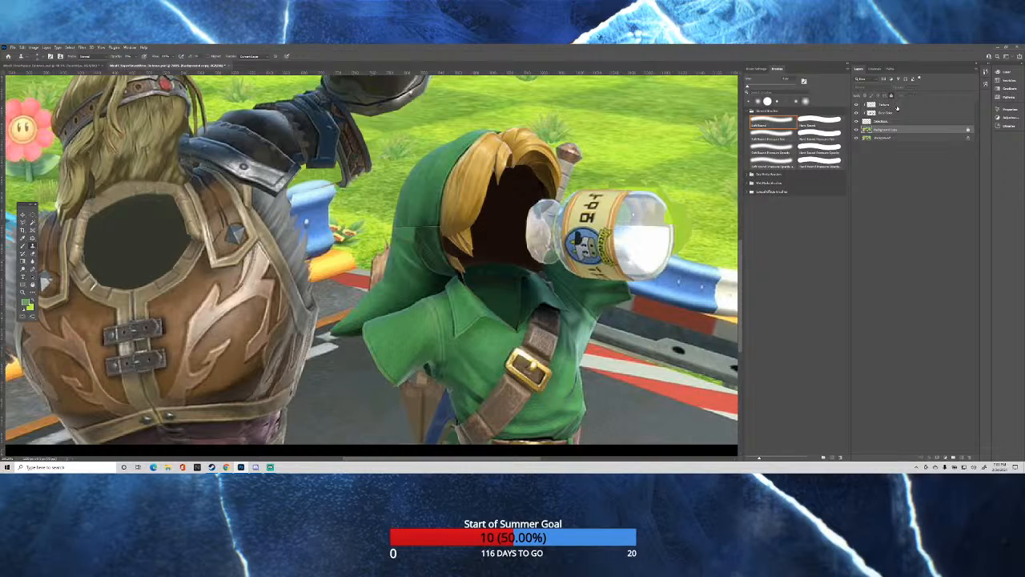
left_click(885, 105)
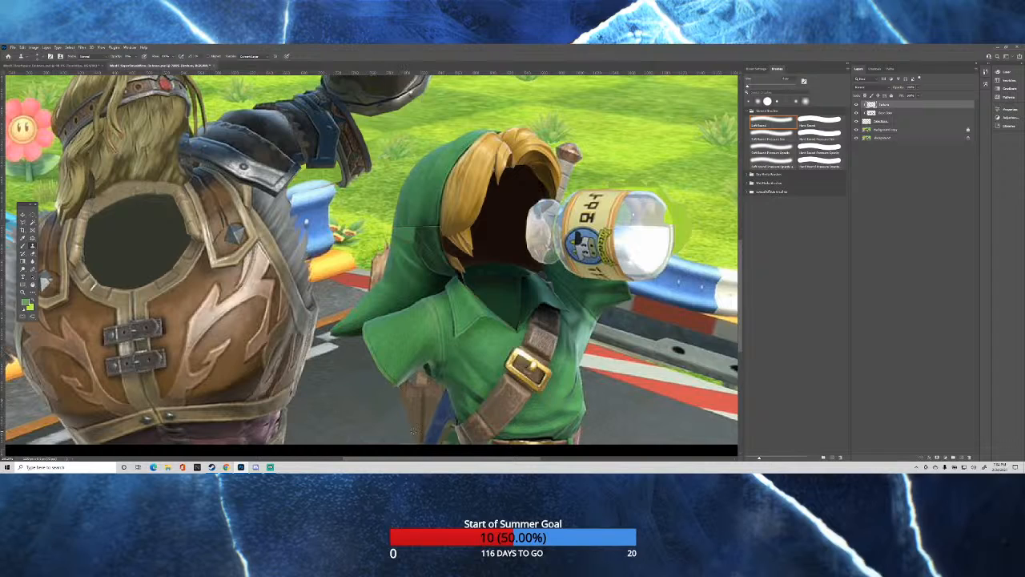
scroll(413, 431, "up", 3)
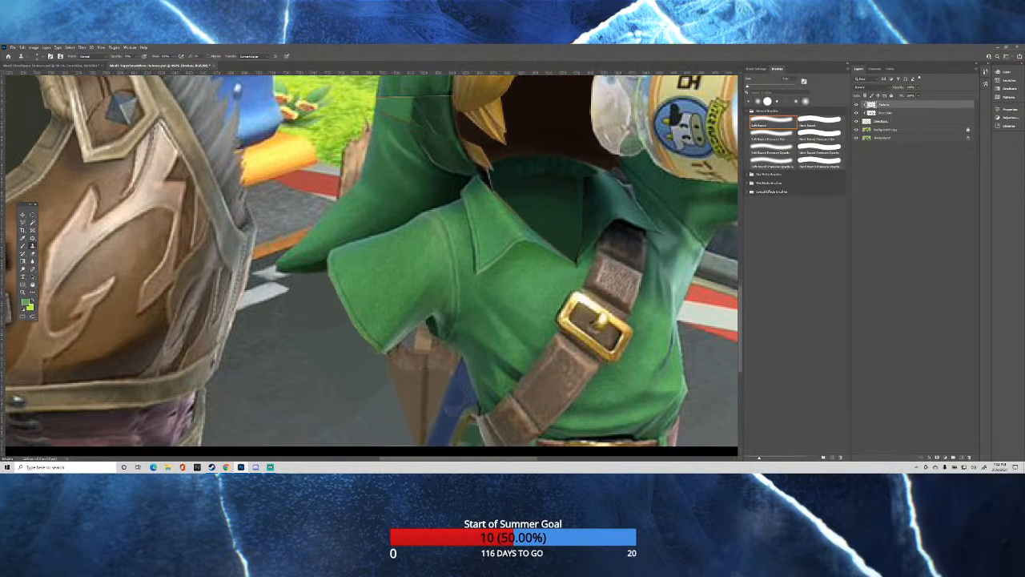
scroll(488, 292, "down", 2)
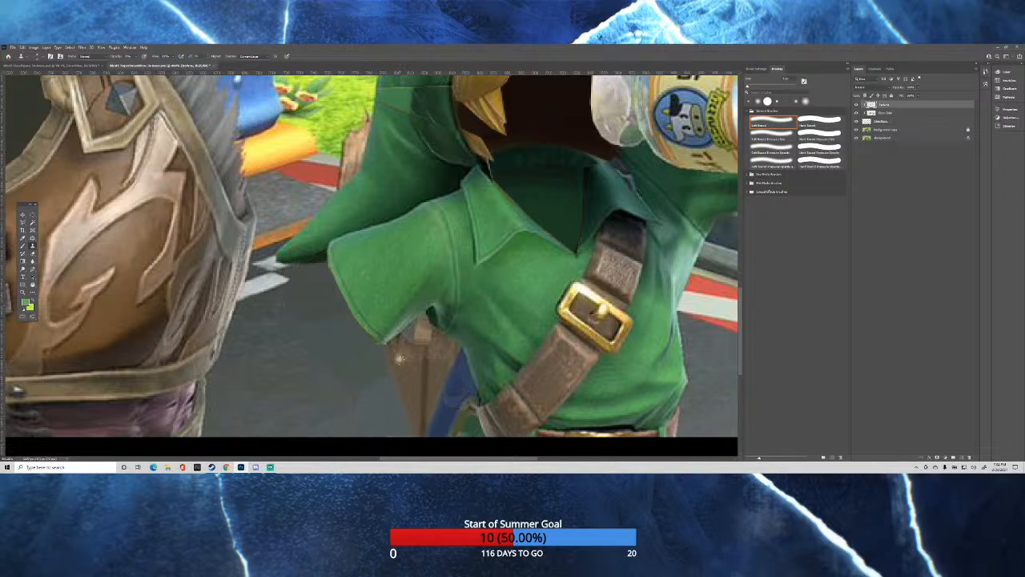
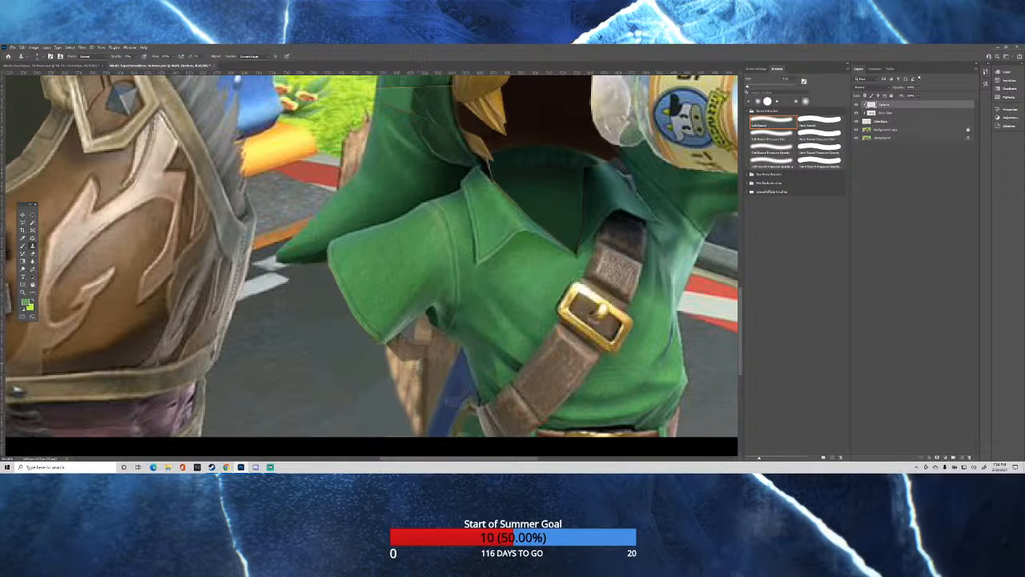
Adjust the Clone Stamp opacity and build up the stone-like texture on the brown shape beneath the green sleeve.
left_click(137, 59)
left_click(138, 57)
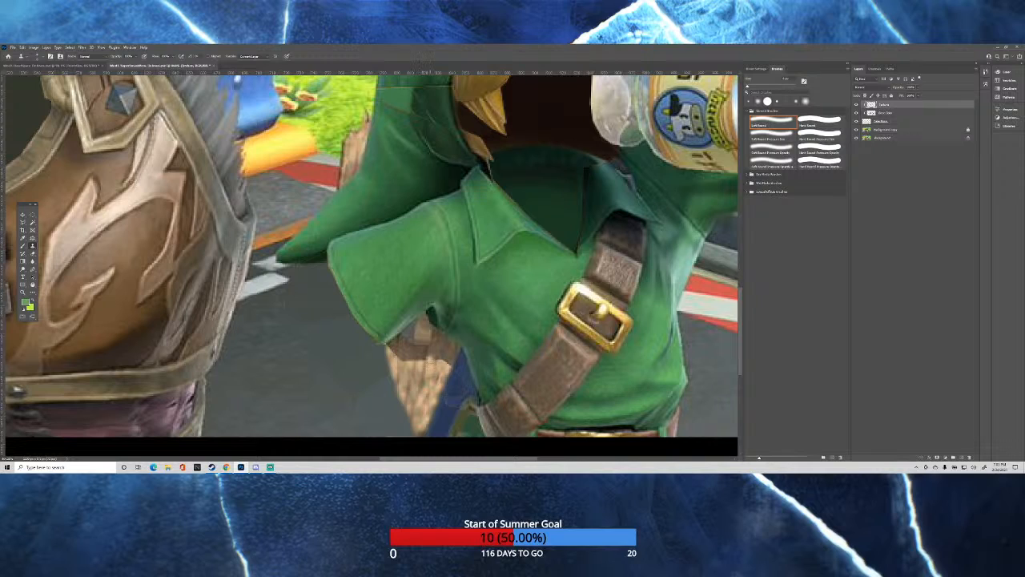
scroll(471, 321, "down", 9)
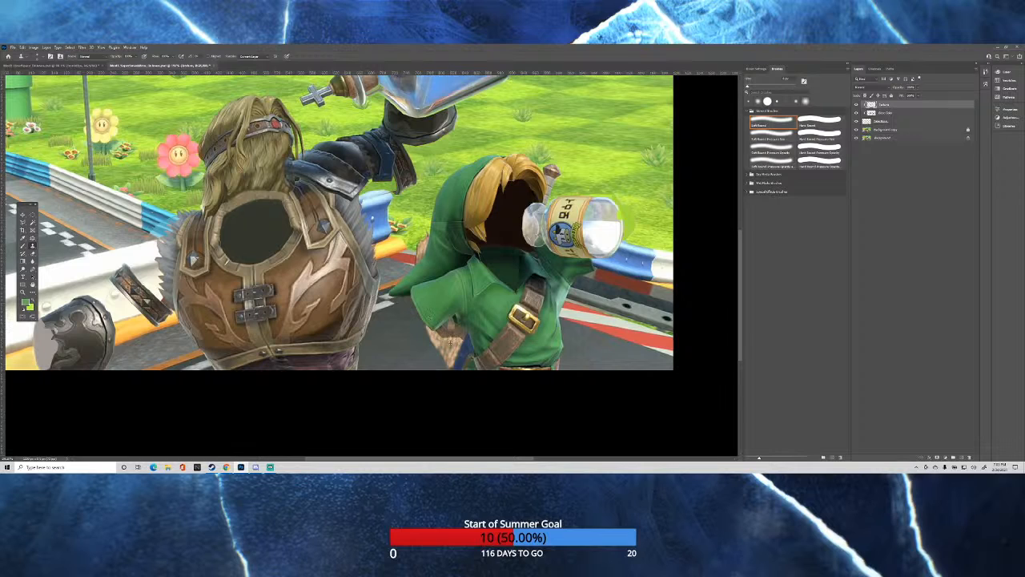
scroll(450, 341, "up", 5)
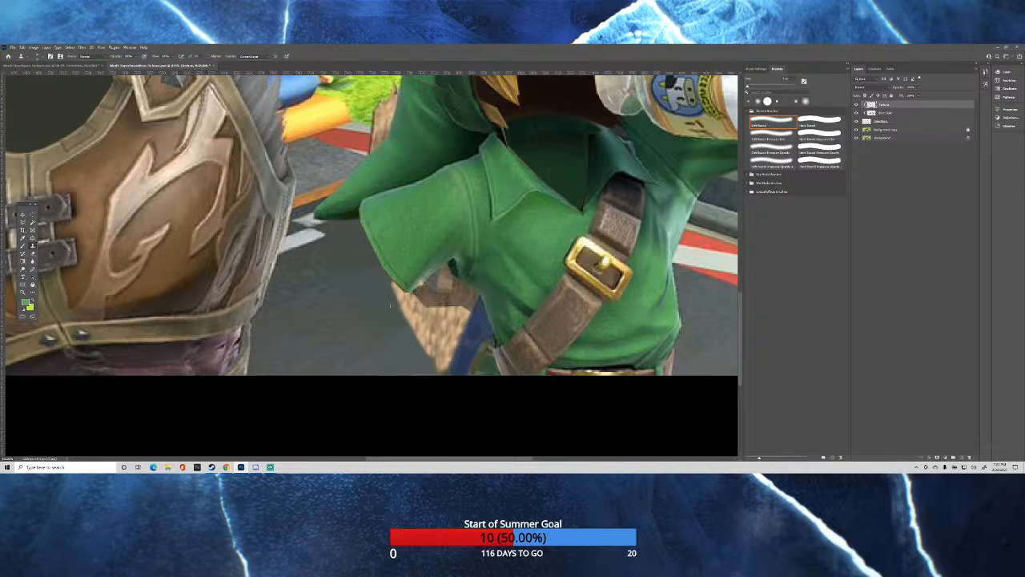
Sample asphalt from the background copy and clone it onto the clipped top layer over the flat road area beside the green sleeve.
left_click(883, 130)
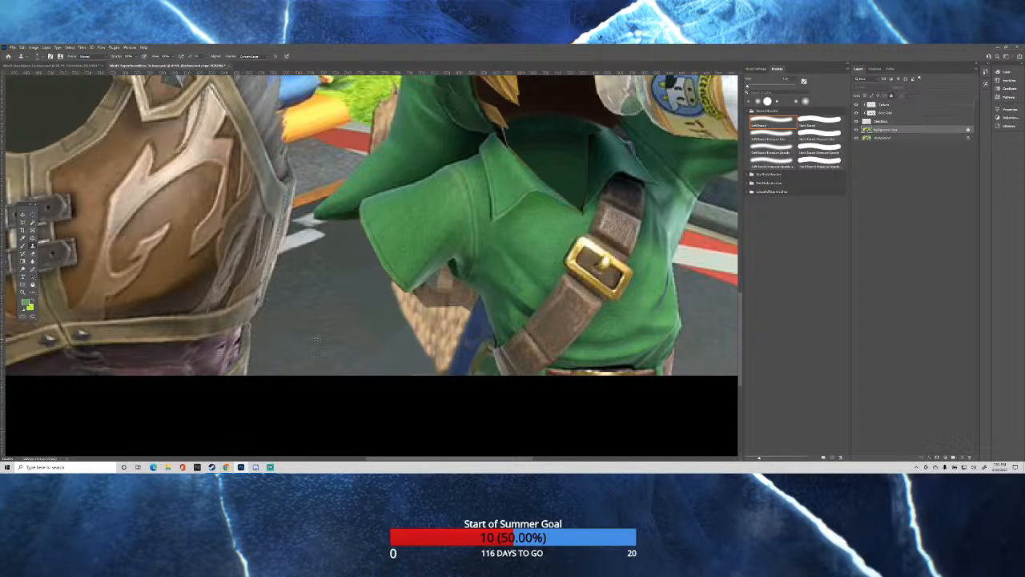
left_click(883, 105)
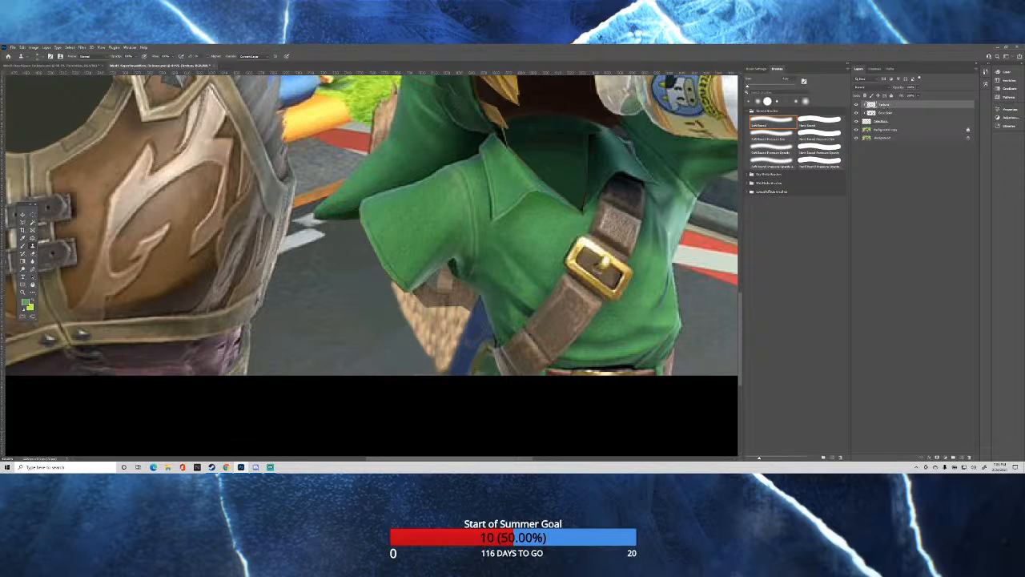
left_click_drag(354, 304, 369, 308)
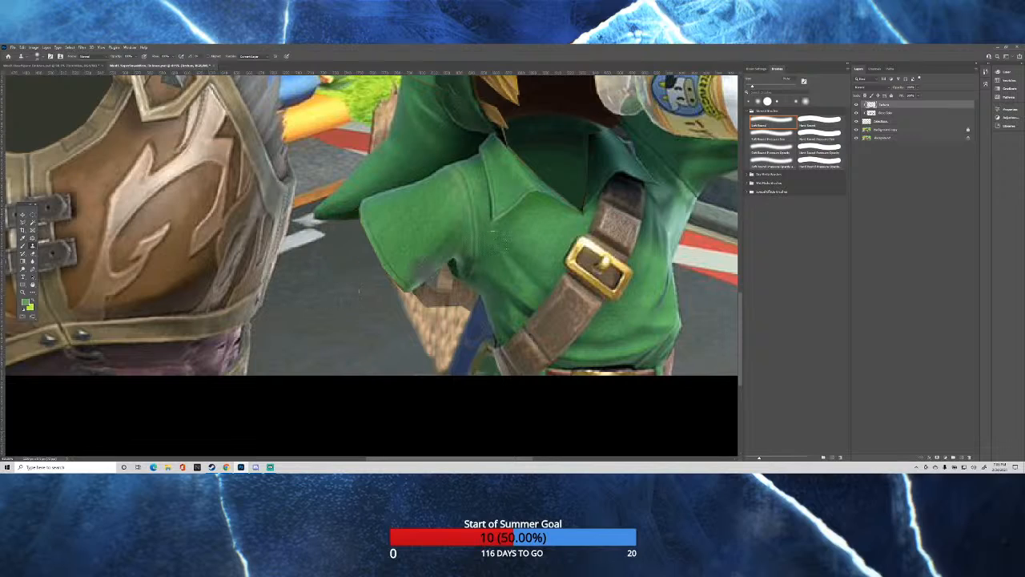
left_click(884, 131)
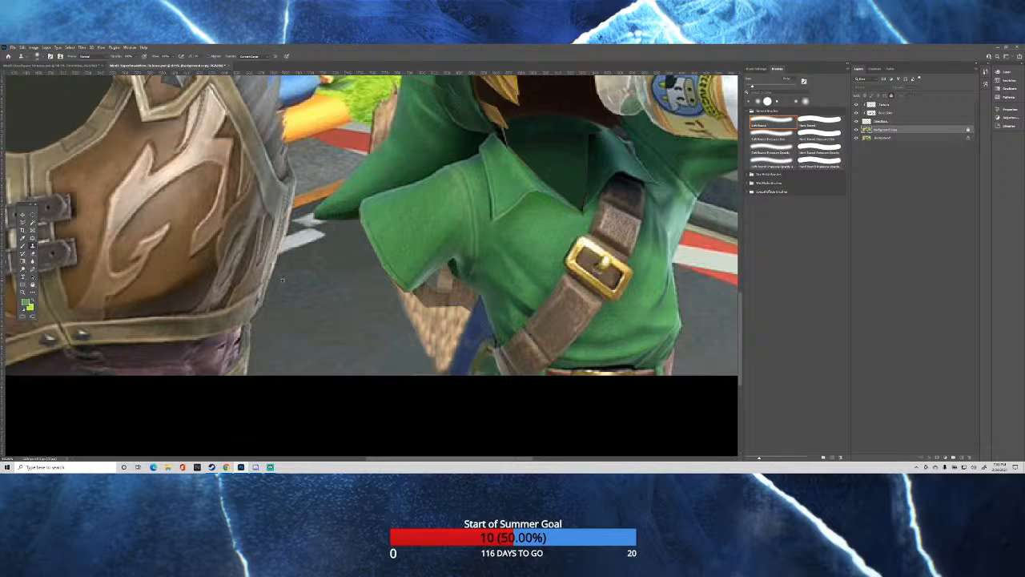
left_click(886, 104)
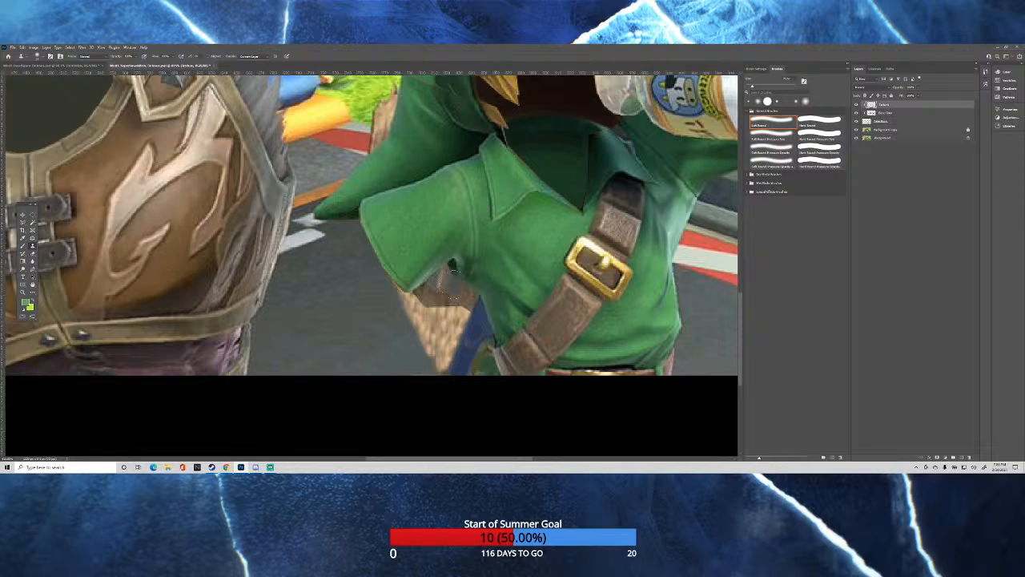
scroll(432, 240, "down", 1)
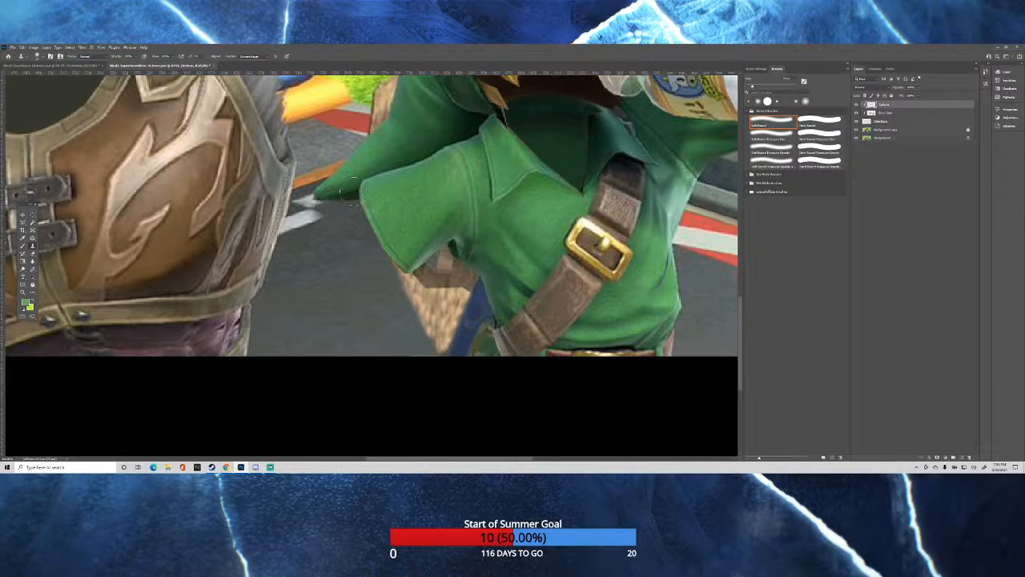
scroll(384, 197, "down", 1)
scroll(435, 198, "up", 2)
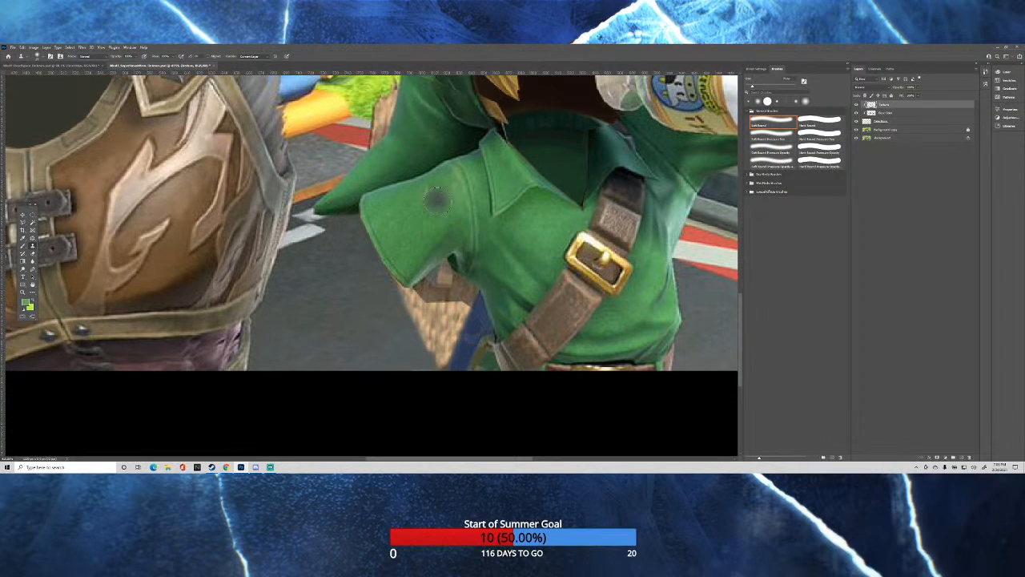
scroll(435, 200, "down", 3)
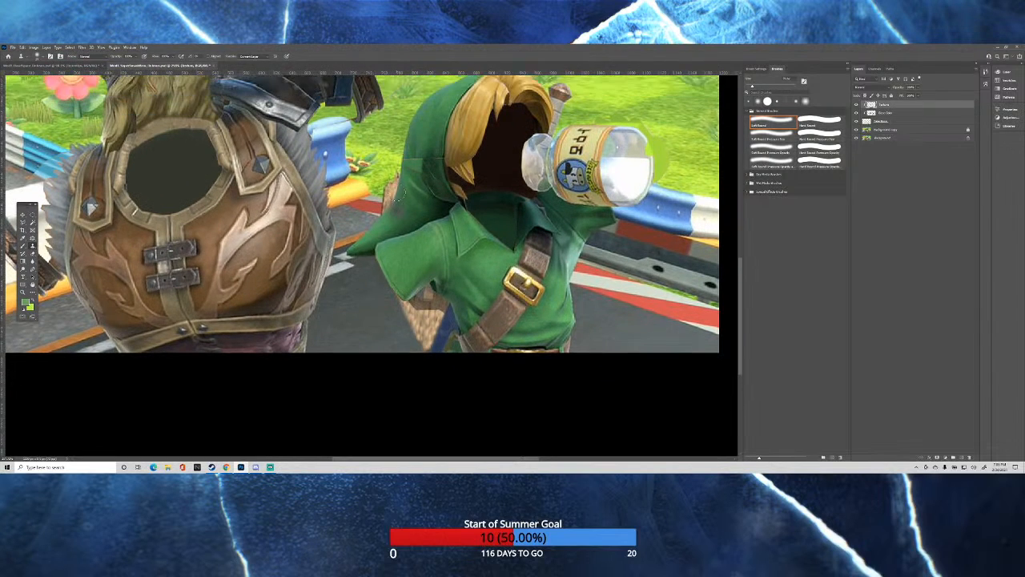
scroll(394, 196, "down", 4)
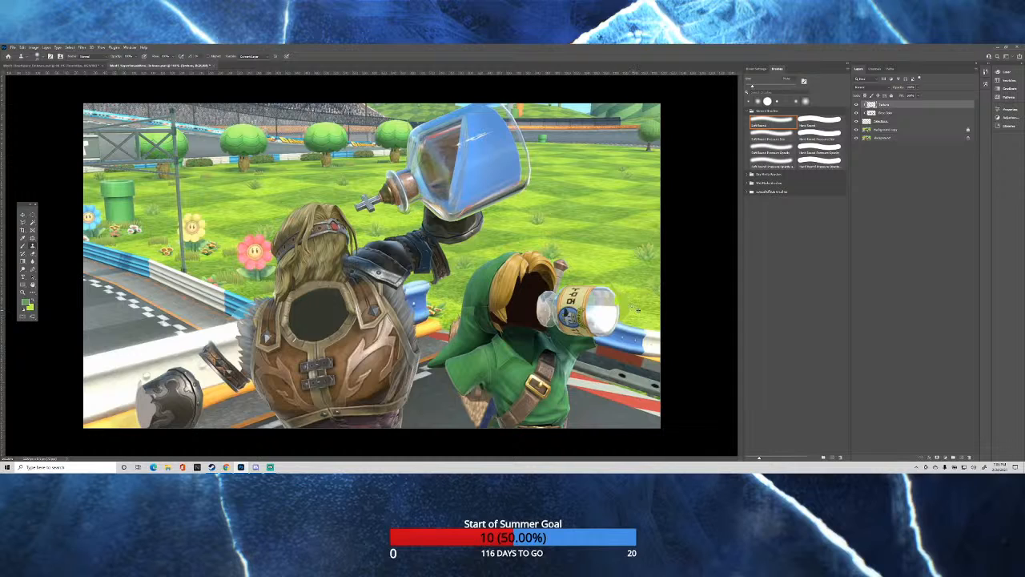
Clone glass texture from the background copy onto the clipped top layer to rebuild the milk bottle's upper base and outer edge.
scroll(621, 301, "up", 2)
scroll(656, 322, "up", 2)
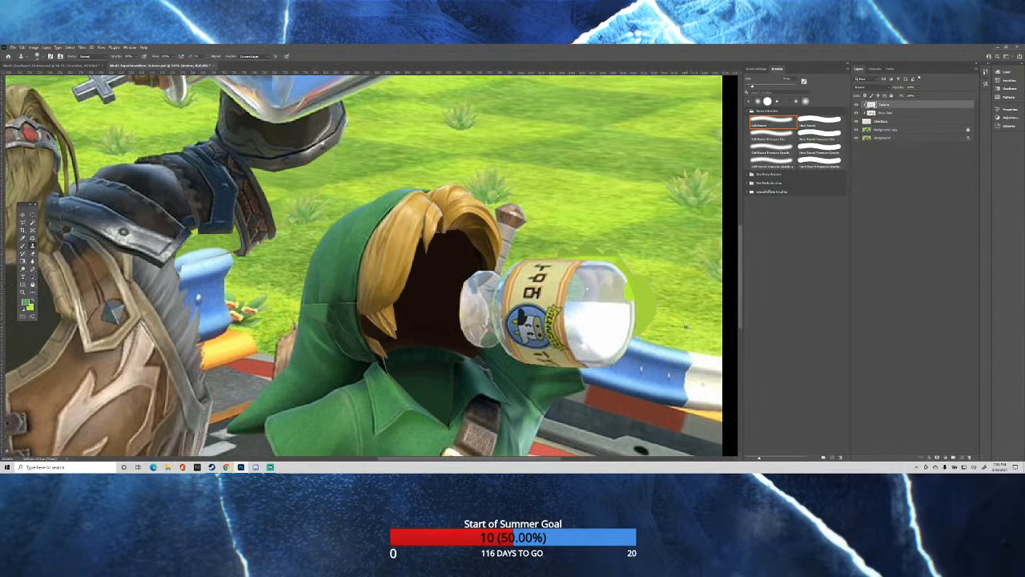
scroll(683, 326, "up", 2)
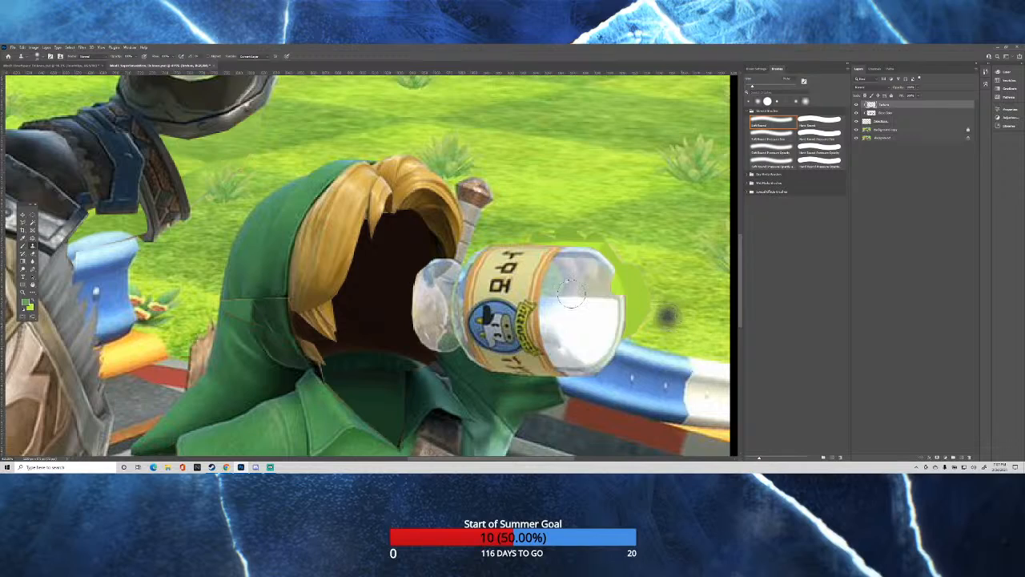
left_click_drag(554, 281, 541, 282)
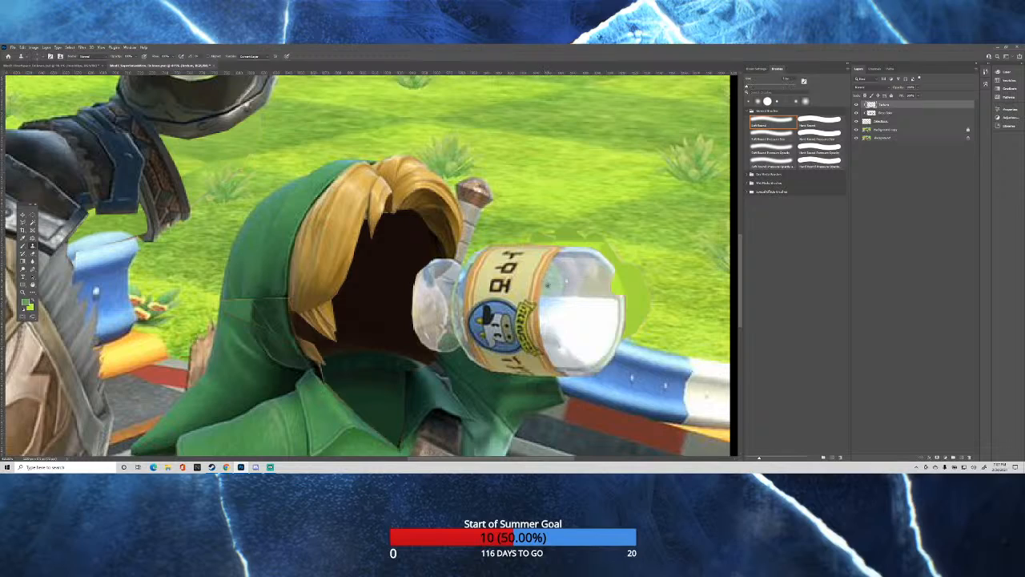
left_click(892, 131)
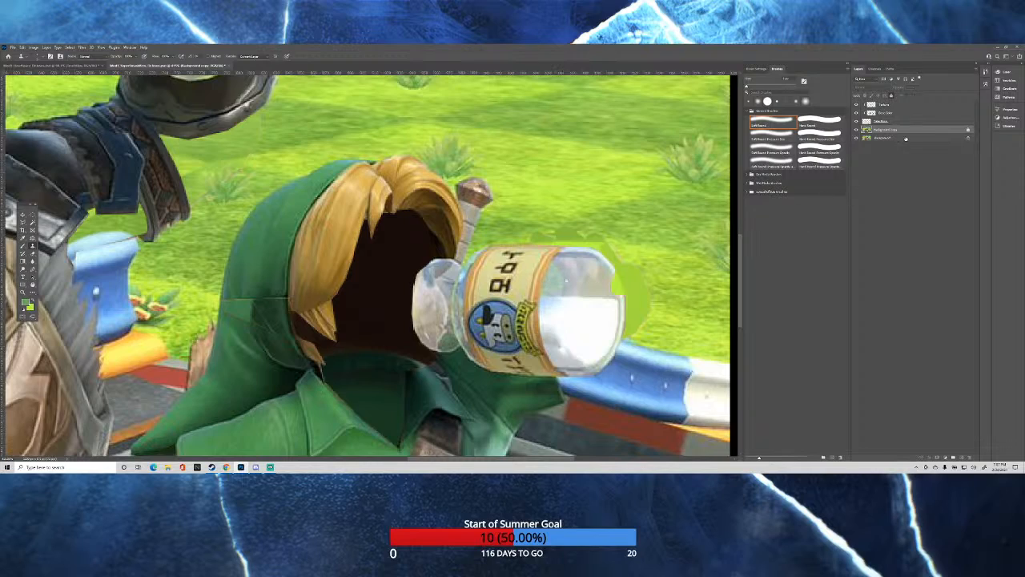
left_click(887, 105)
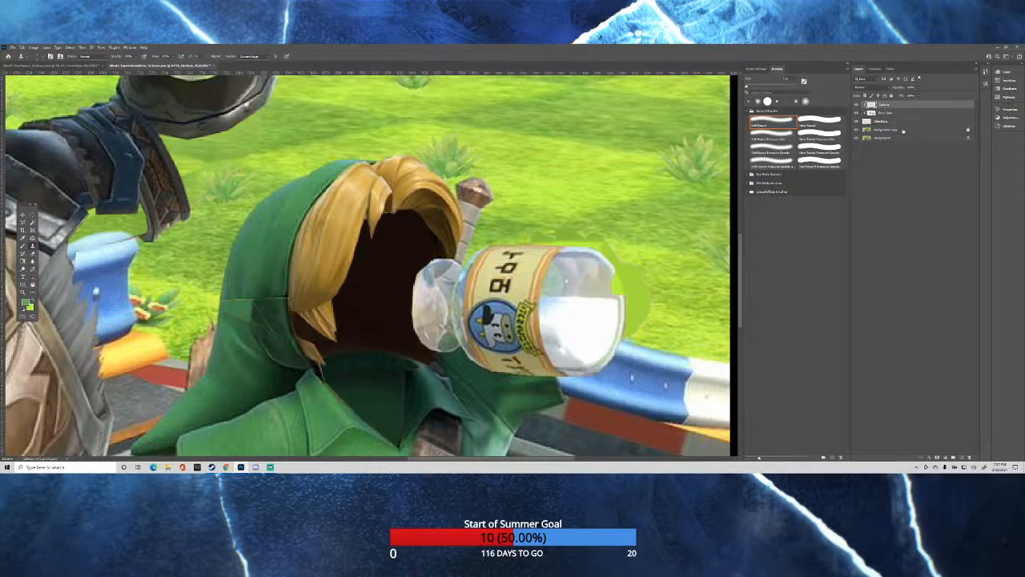
left_click(901, 129)
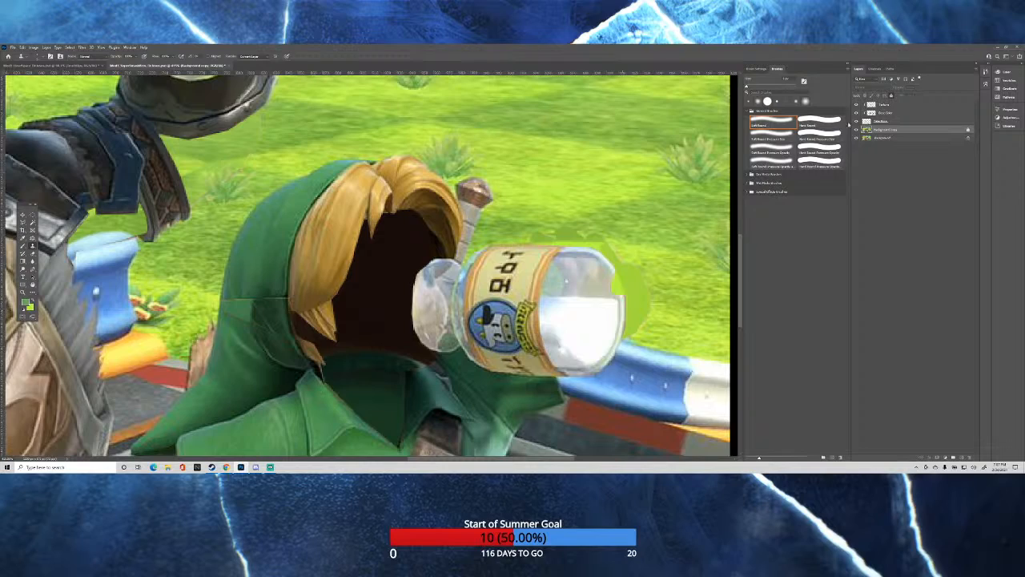
left_click(885, 105)
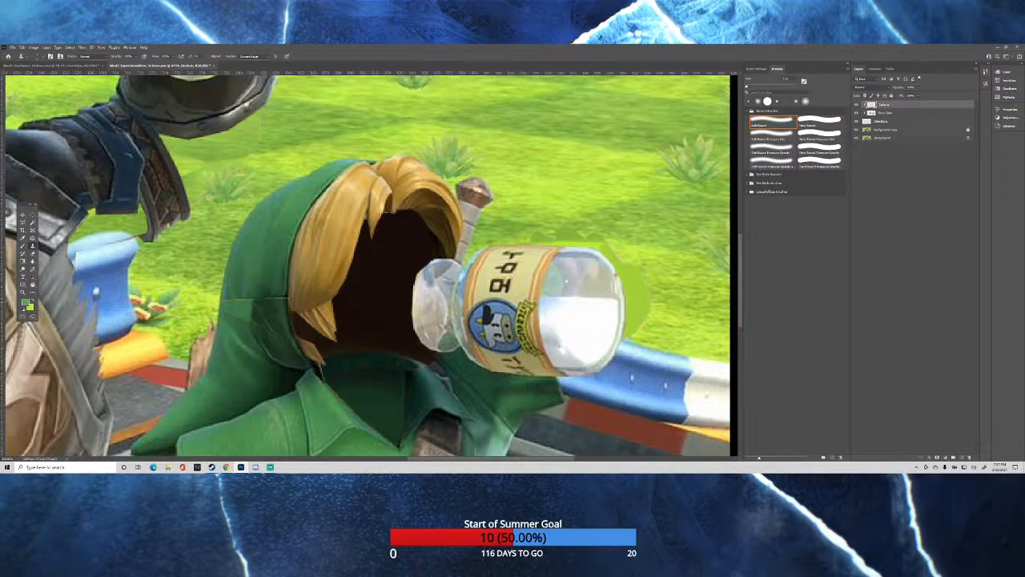
Clone grass from the background copy onto the clipped top layer over the flat green patch around the base of the milk bottle.
left_click(898, 130)
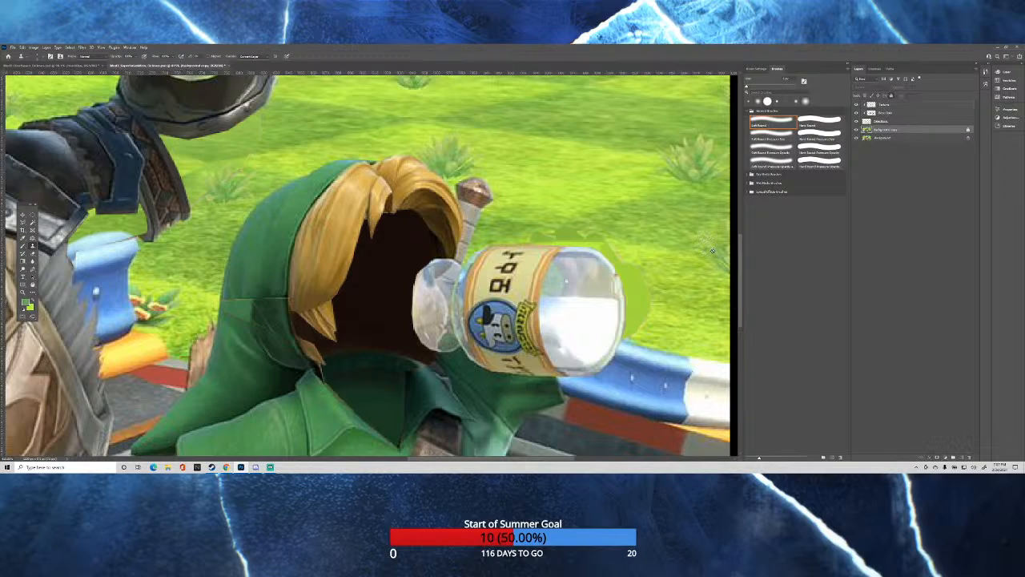
right_click(668, 297, "alt")
left_click(894, 105)
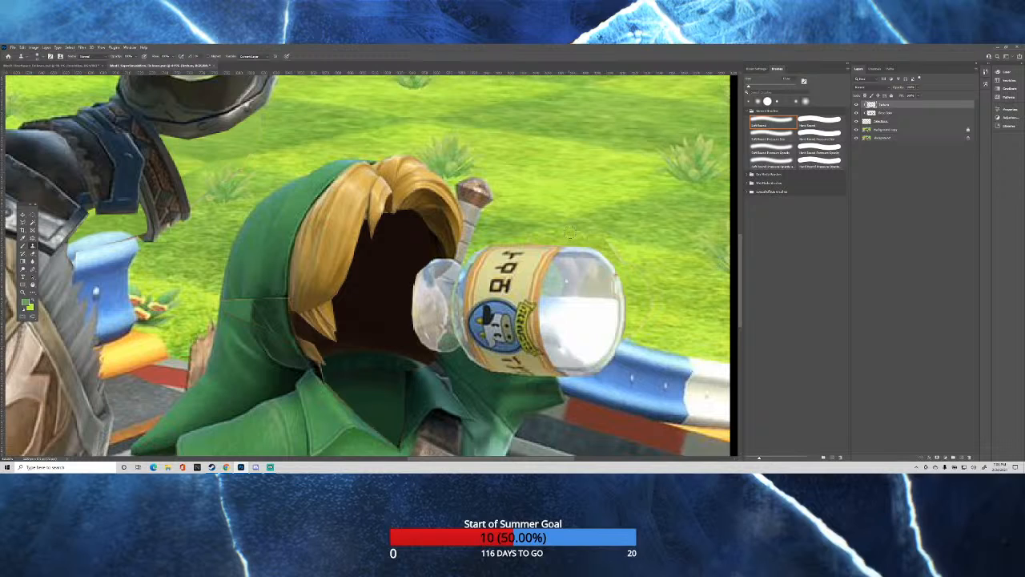
Examine the whole scene and both bottles for remaining flat or untextured areas.
scroll(571, 230, "down", 1)
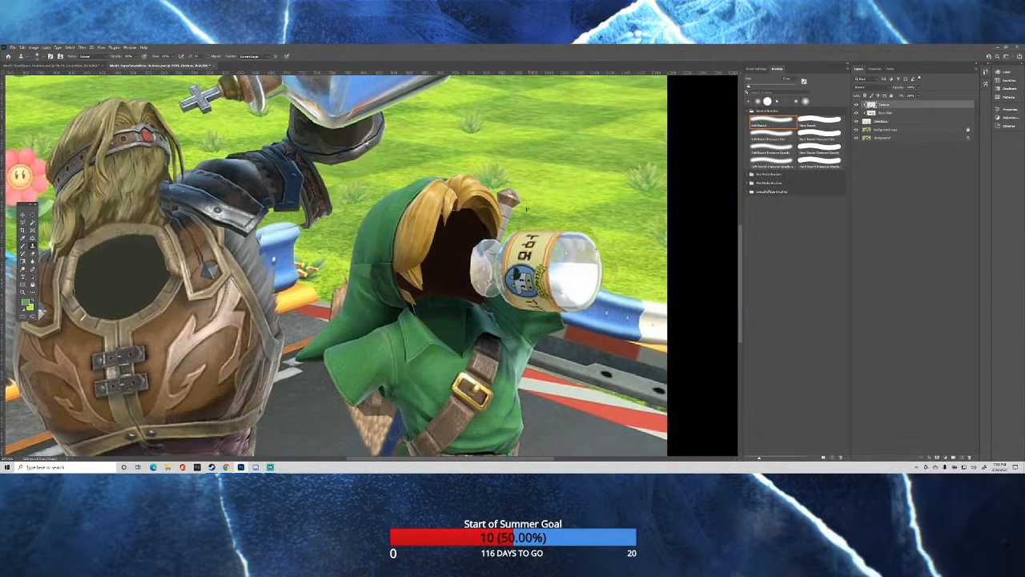
scroll(527, 208, "down", 2)
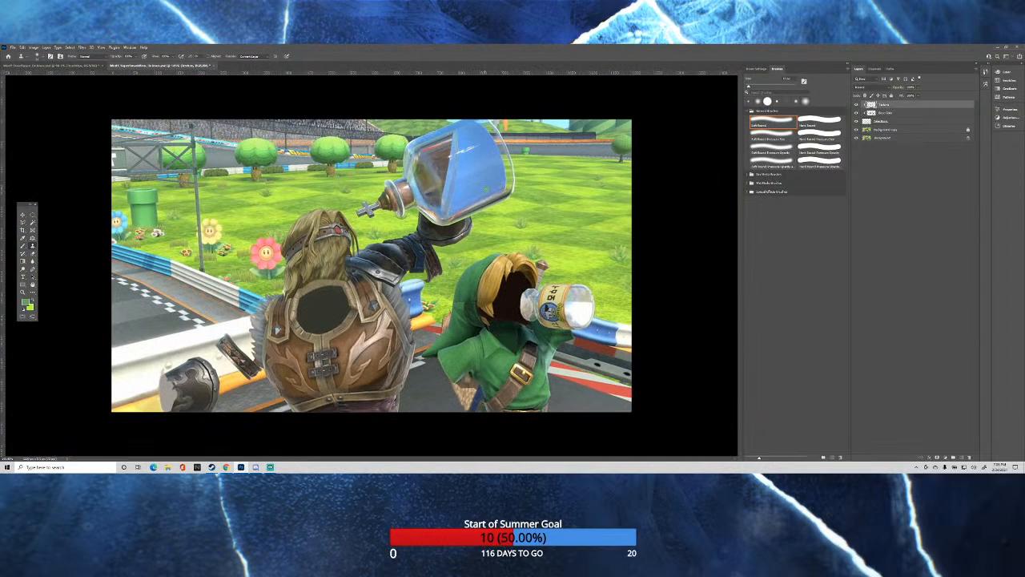
scroll(365, 155, "up", 1)
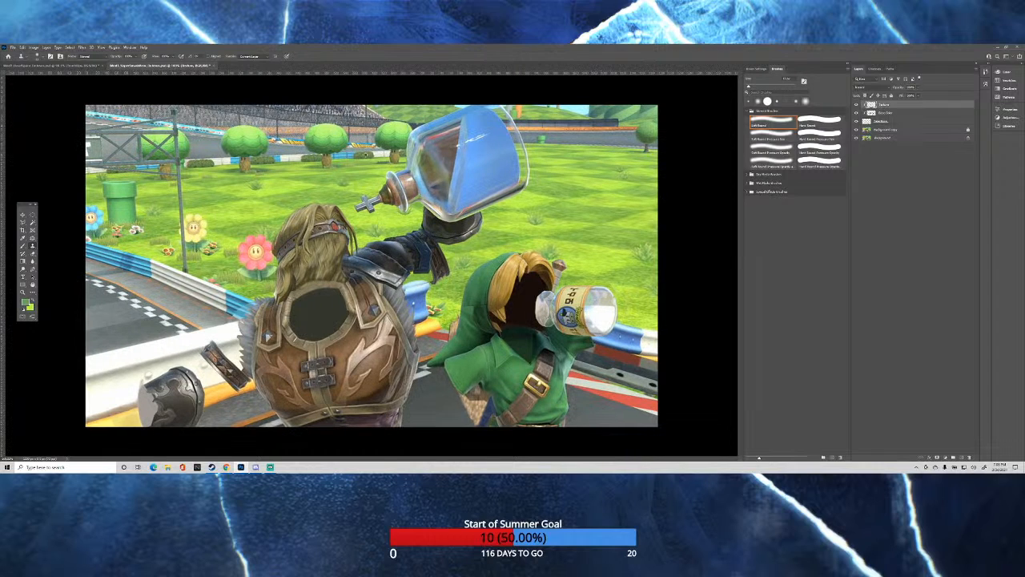
scroll(397, 161, "up", 2)
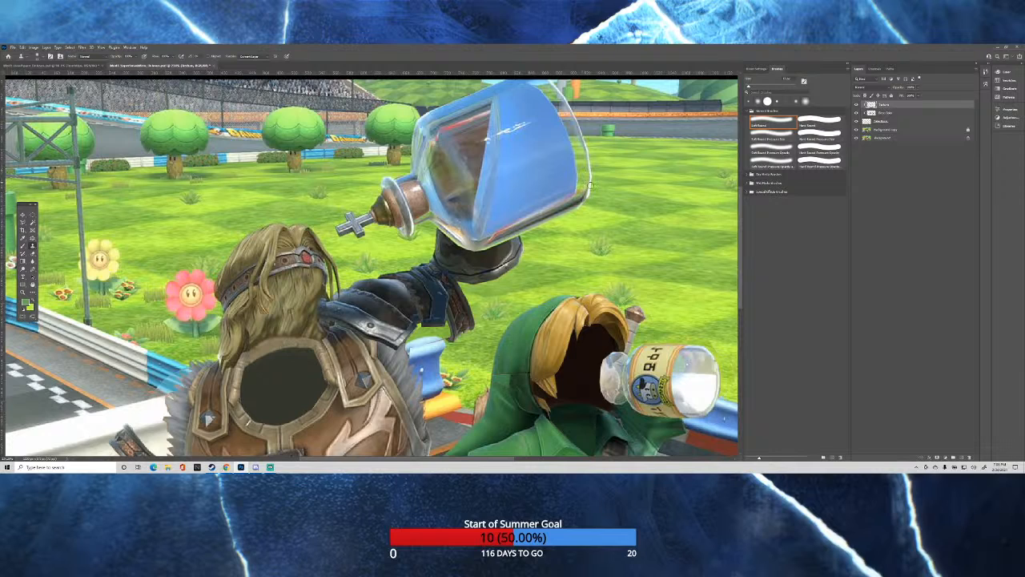
scroll(579, 244, "down", 2)
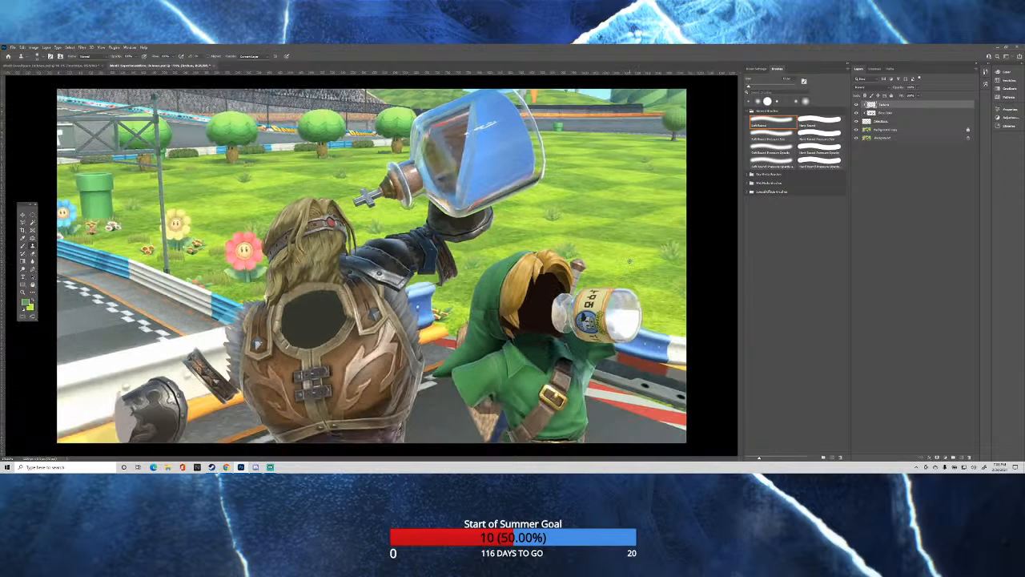
scroll(630, 260, "up", 1)
scroll(405, 115, "up", 2)
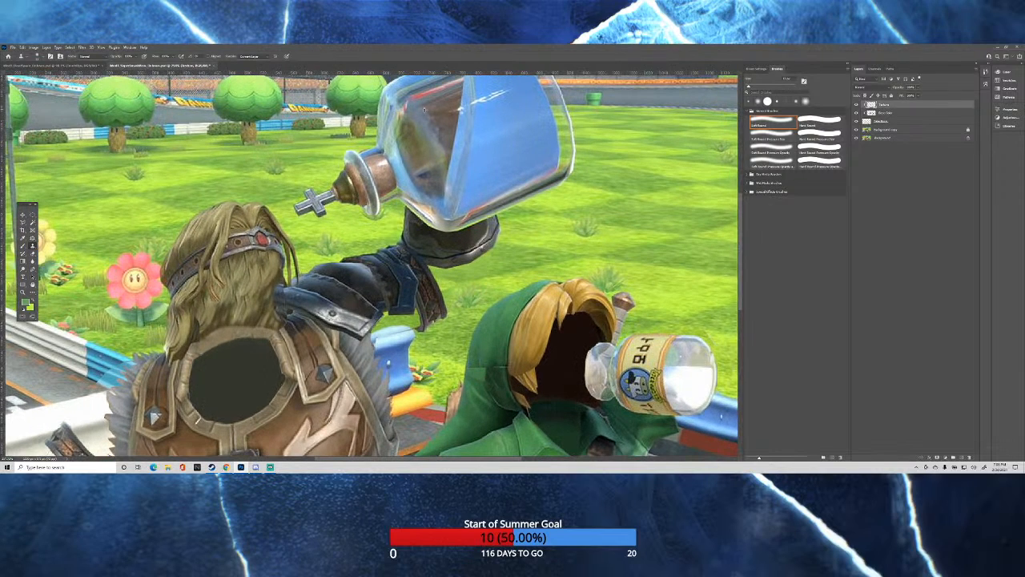
scroll(425, 108, "down", 3)
scroll(455, 119, "up", 1)
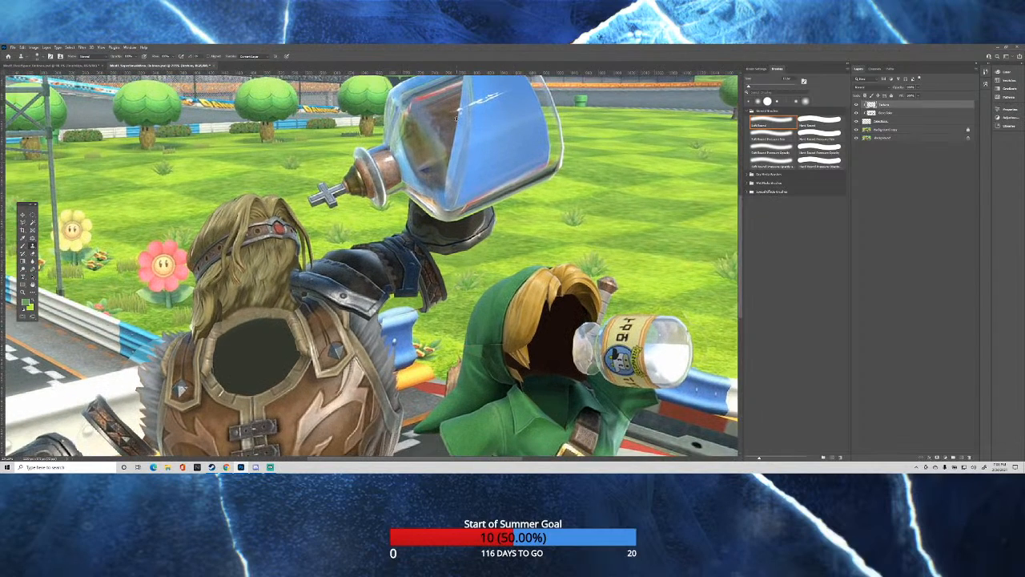
scroll(456, 118, "up", 1)
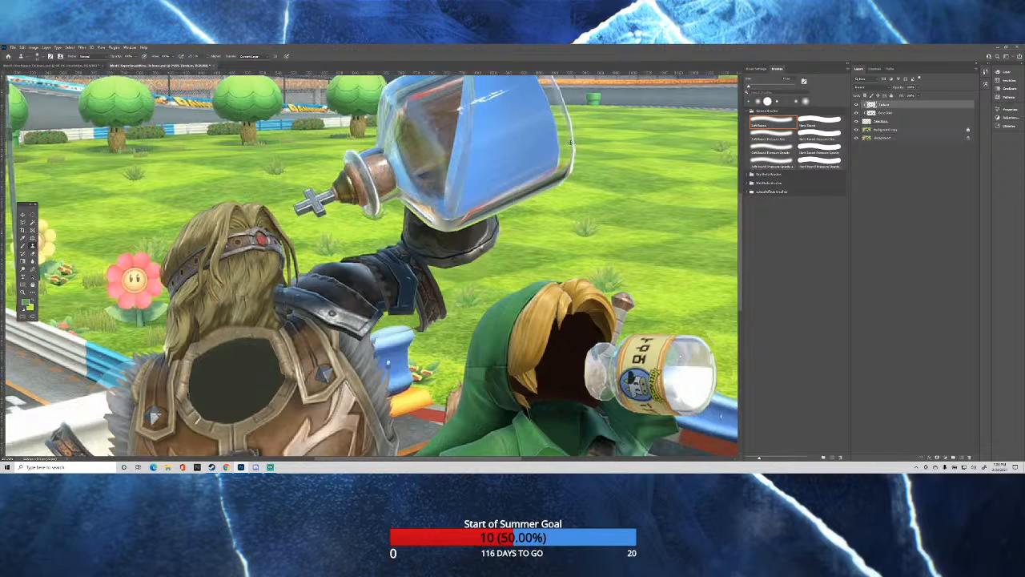
scroll(569, 145, "up", 1)
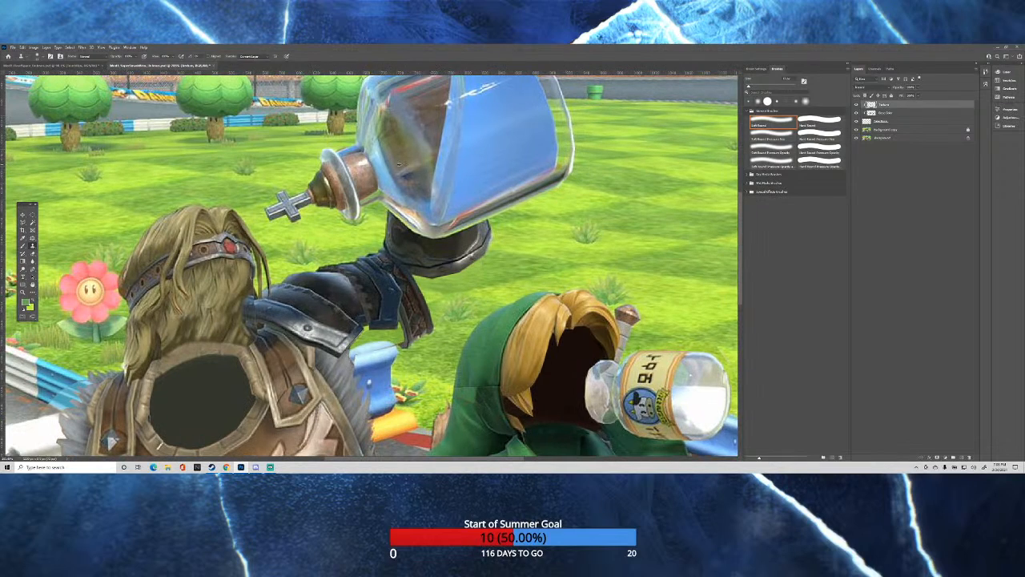
scroll(399, 164, "down", 4)
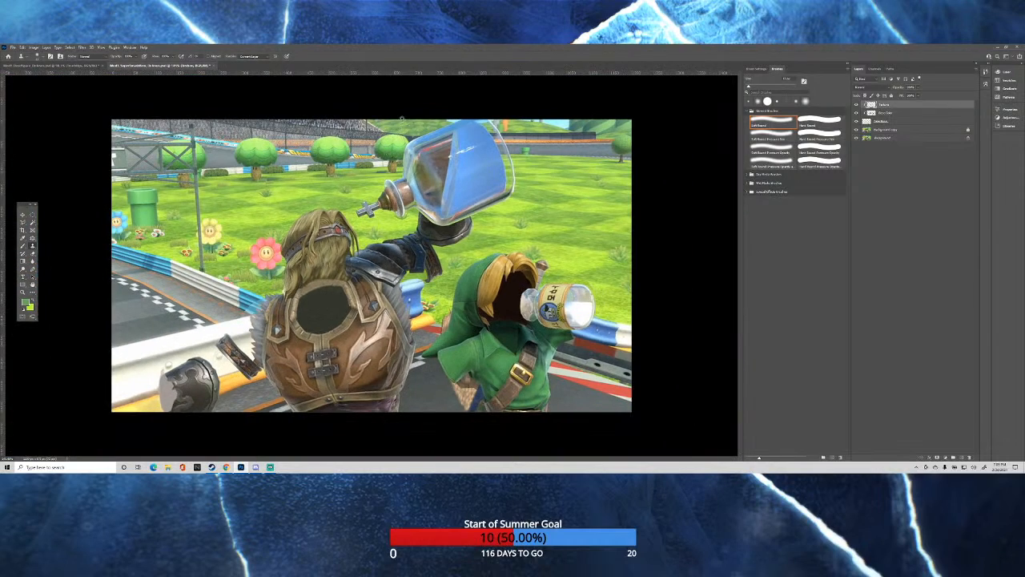
Resample from the background copy and clone texture onto the clipped top layer around the raised blue bottle.
scroll(401, 118, "up", 4)
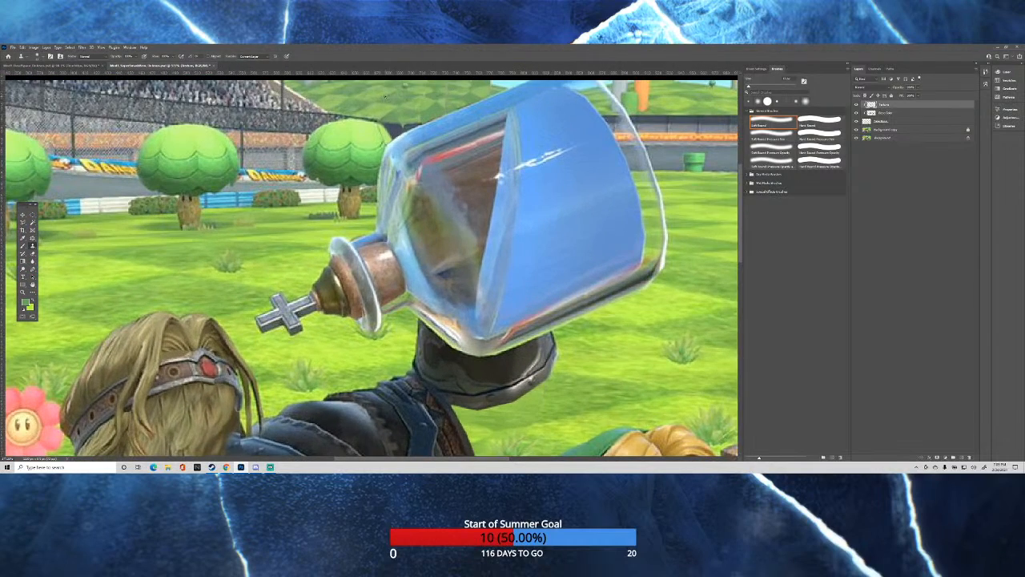
left_click(893, 130)
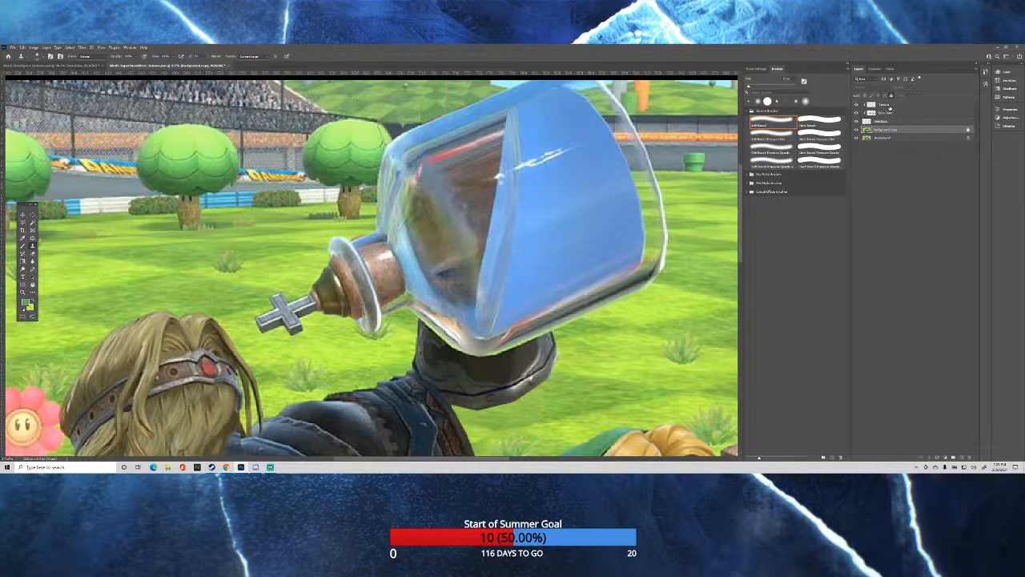
left_click(887, 106)
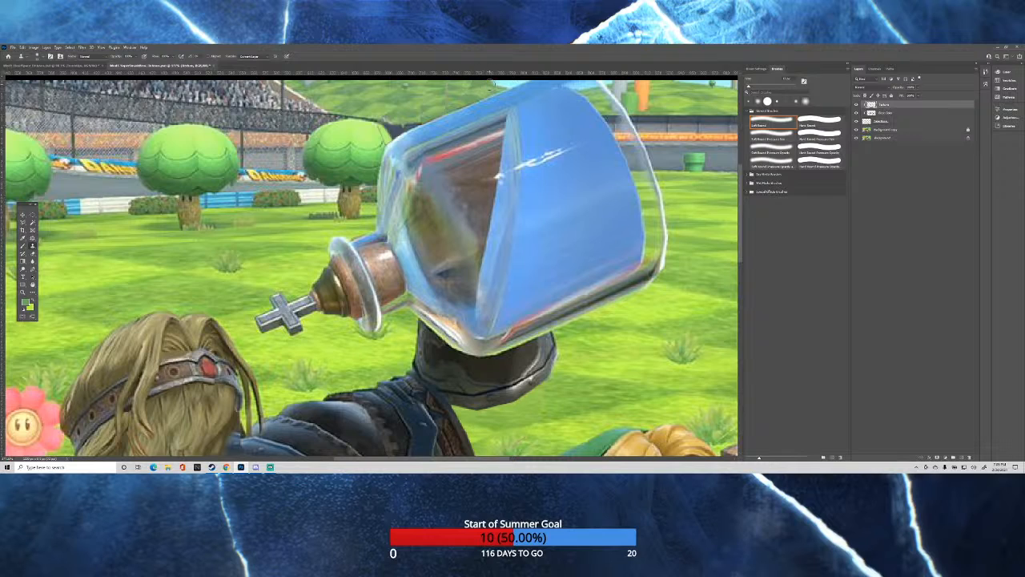
scroll(488, 83, "down", 4)
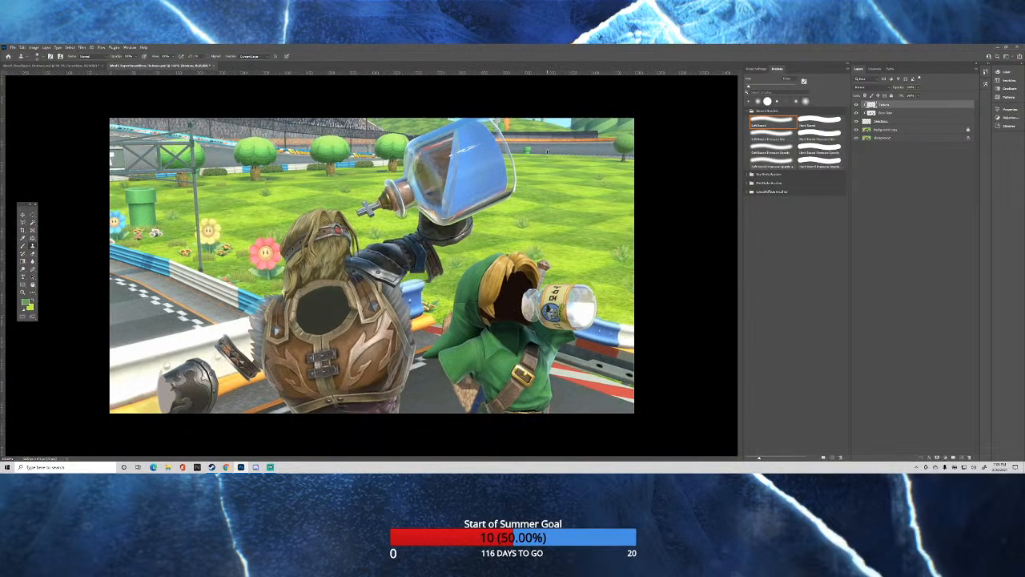
Clone leather and buckle texture from the background copy onto the clipped texture layer inside the armored figure's dark neck opening.
scroll(547, 164, "up", 1)
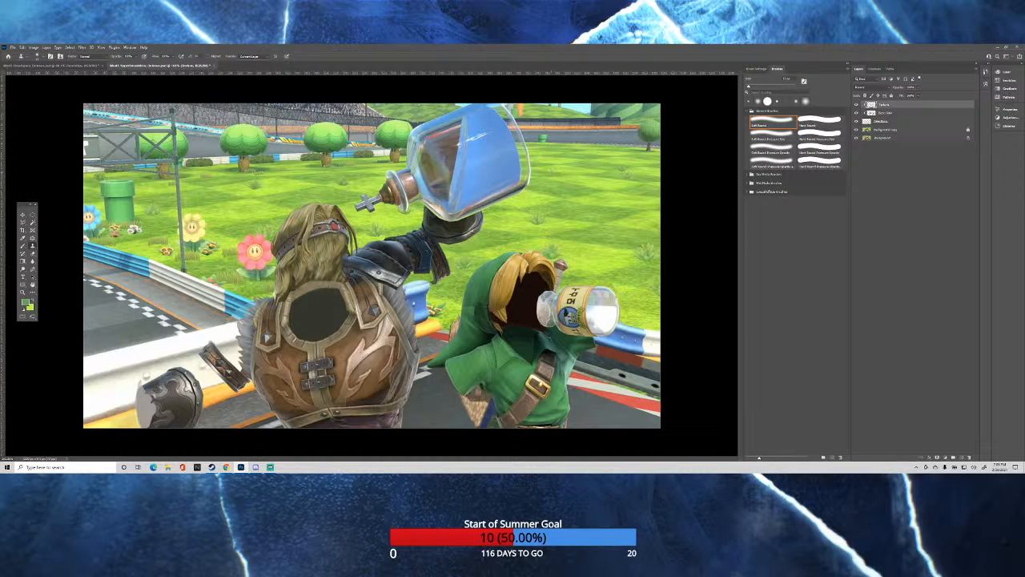
scroll(216, 322, "down", 2)
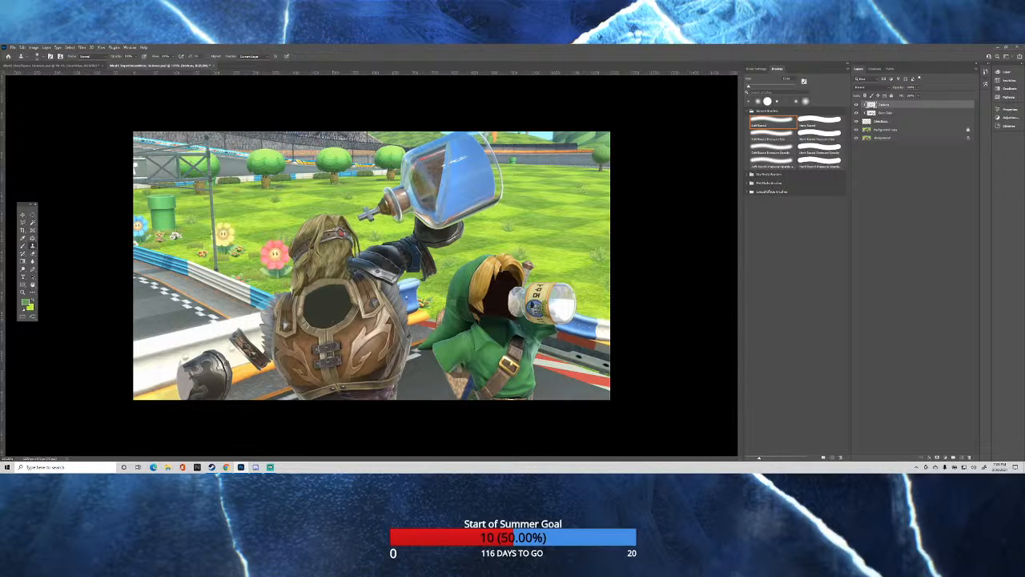
scroll(298, 344, "up", 1)
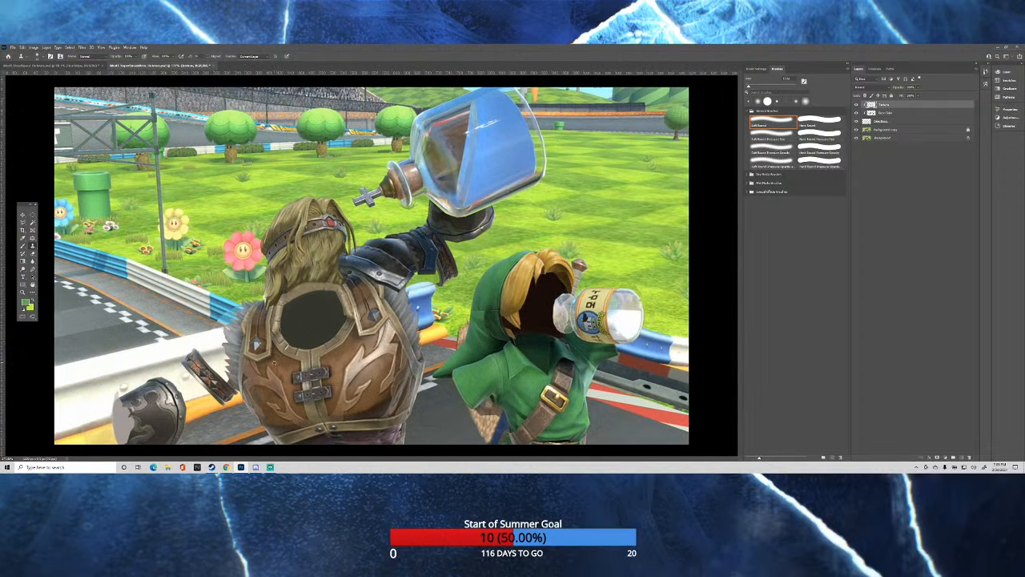
scroll(248, 362, "up", 2)
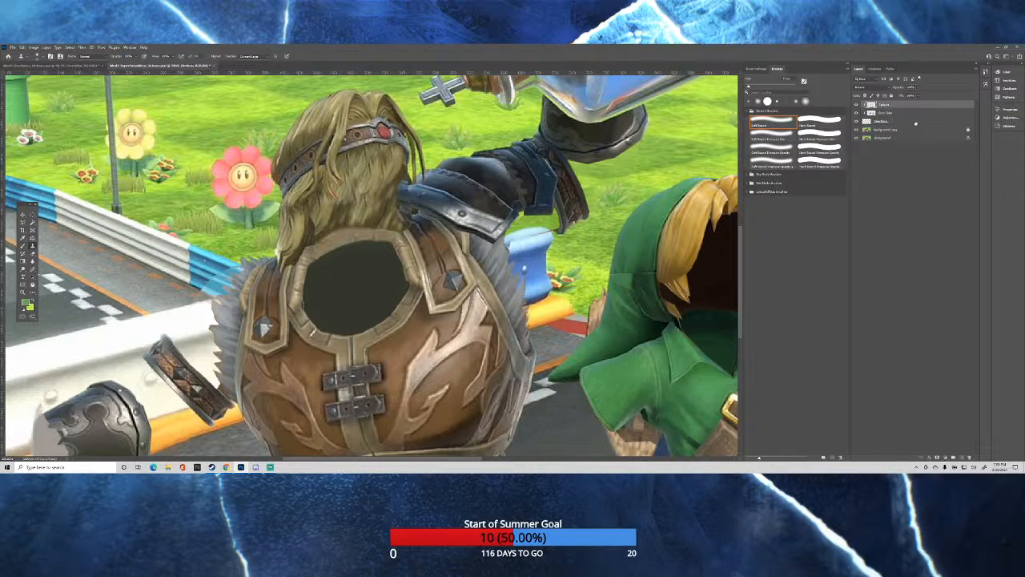
left_click(886, 130)
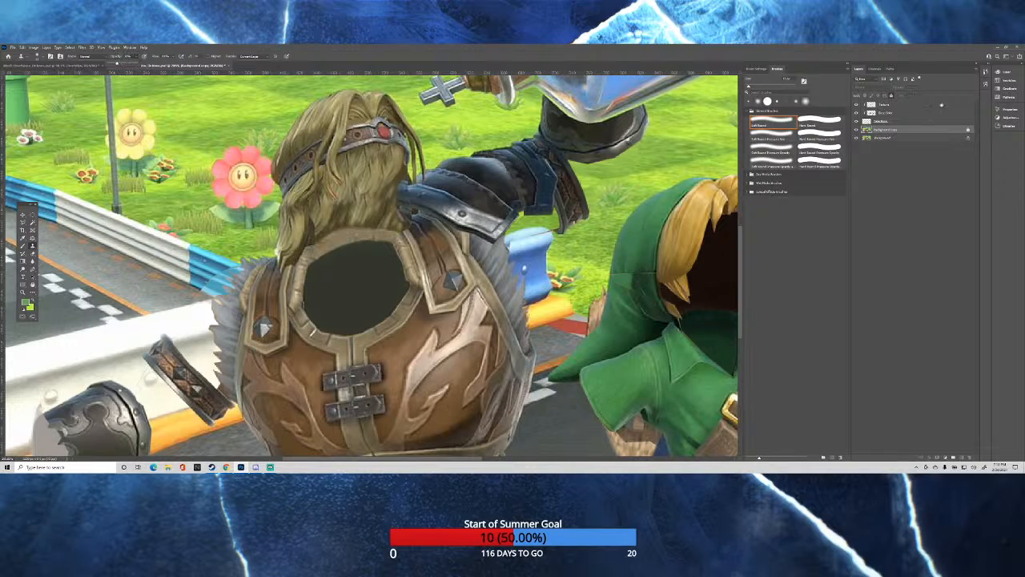
left_click(884, 105)
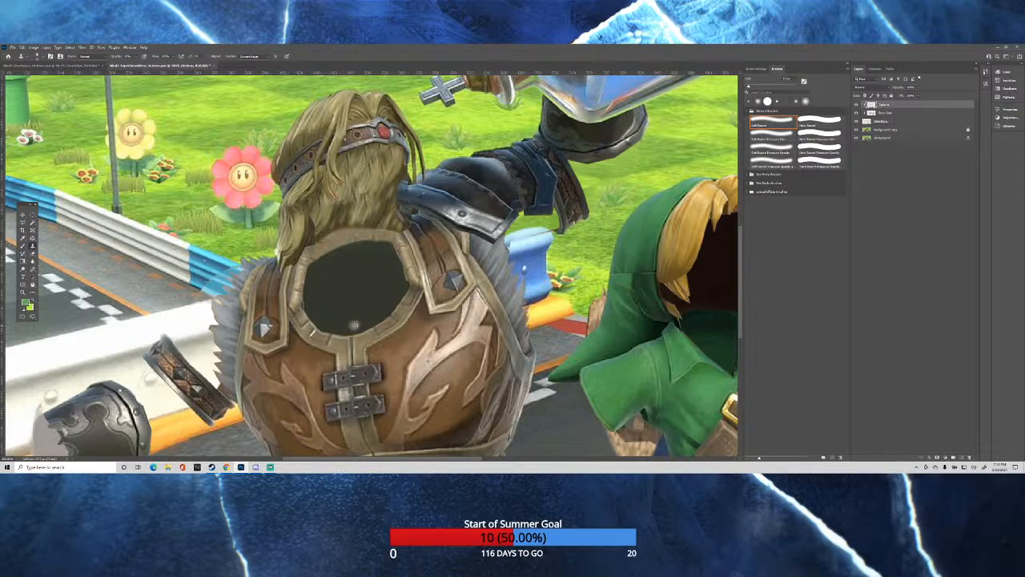
mouse_move(354, 324)
left_mouse_down()
mouse_move(367, 322)
mouse_move(346, 328)
mouse_move(378, 320)
mouse_move(400, 280)
mouse_move(373, 321)
left_mouse_up()
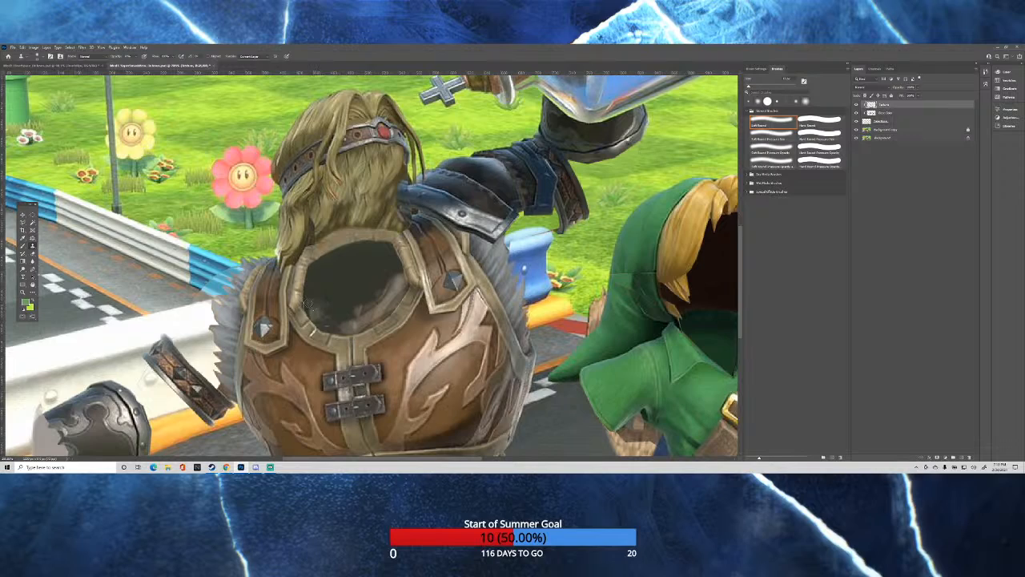
mouse_move(307, 296)
left_mouse_down()
mouse_move(331, 261)
mouse_move(390, 261)
mouse_move(395, 272)
mouse_move(394, 260)
mouse_move(402, 271)
mouse_move(351, 267)
mouse_move(326, 280)
mouse_move(350, 269)
mouse_move(386, 277)
mouse_move(327, 288)
mouse_move(375, 287)
mouse_move(328, 295)
mouse_move(344, 296)
mouse_move(329, 288)
mouse_move(329, 317)
left_mouse_up()
left_click(376, 398, "alt")
left_click_drag(386, 291, 391, 278)
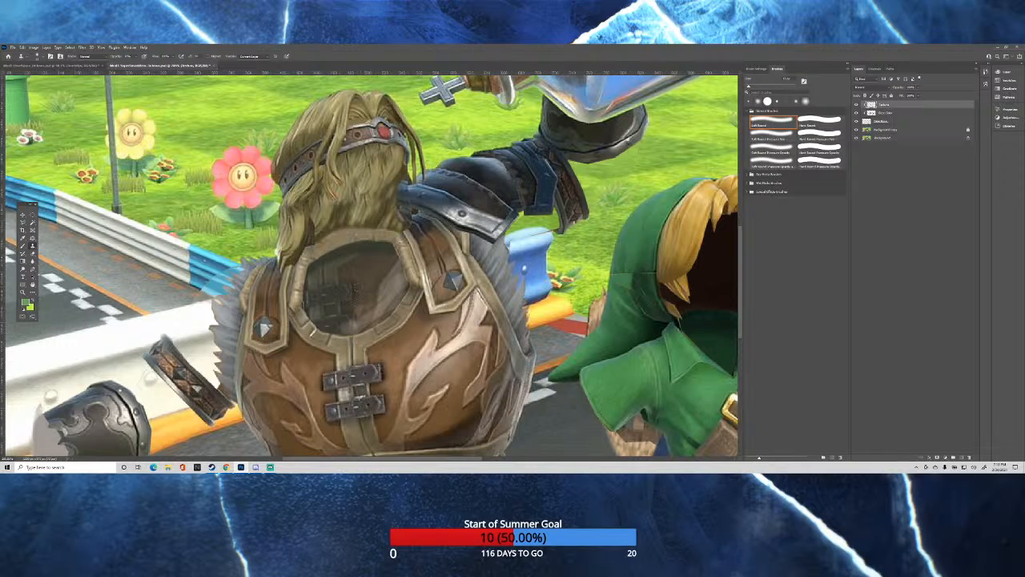
mouse_move(385, 260)
left_mouse_down()
mouse_move(385, 249)
mouse_move(340, 250)
mouse_move(313, 266)
left_mouse_up()
Resample plain brown leather from the background copy and clone it over the whole neck opening on the clipped texture layer.
left_click(893, 130)
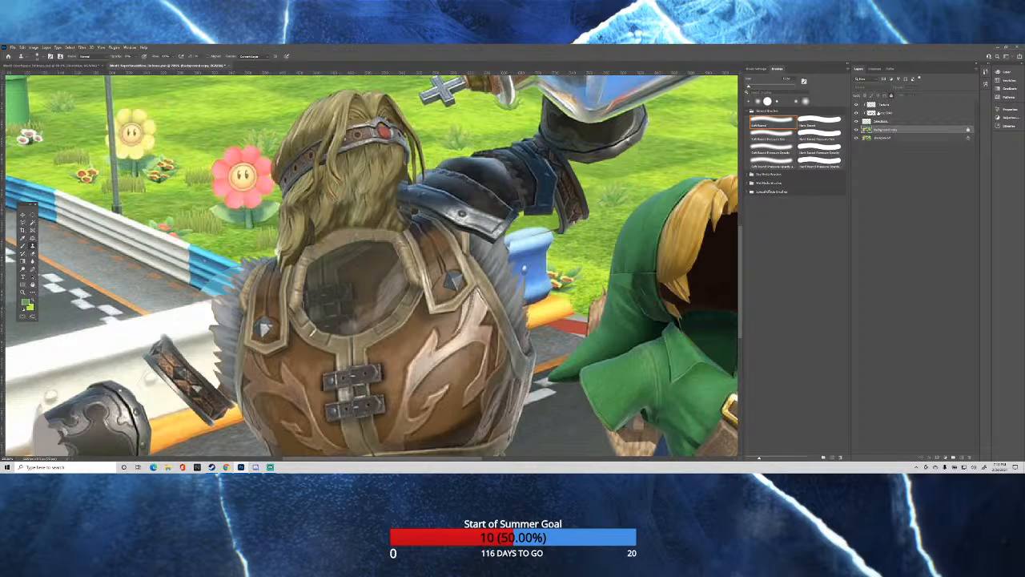
left_click(884, 105)
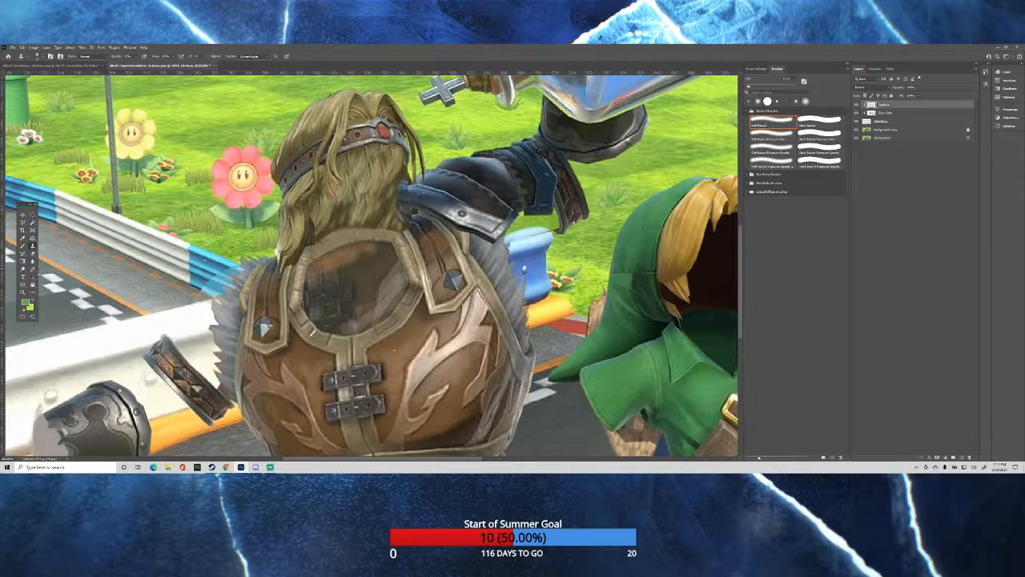
mouse_move(331, 274)
left_mouse_down()
mouse_move(343, 273)
mouse_move(306, 290)
mouse_move(337, 286)
mouse_move(308, 296)
mouse_move(349, 295)
mouse_move(311, 303)
mouse_move(353, 299)
mouse_move(303, 302)
left_mouse_up()
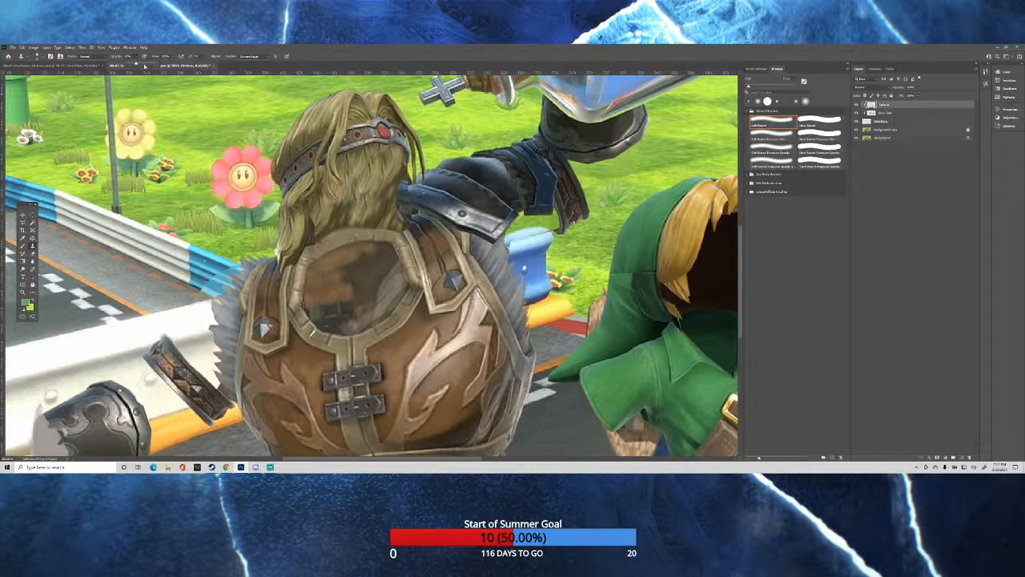
left_click(351, 304)
mouse_move(351, 303)
left_mouse_down()
mouse_move(380, 355)
mouse_move(335, 301)
mouse_move(316, 296)
mouse_move(391, 352)
mouse_move(361, 276)
mouse_move(371, 350)
mouse_move(348, 263)
mouse_move(378, 351)
mouse_move(405, 345)
mouse_move(392, 247)
mouse_move(379, 350)
mouse_move(394, 354)
mouse_move(381, 350)
mouse_move(384, 271)
mouse_move(397, 350)
mouse_move(368, 310)
mouse_move(376, 320)
mouse_move(357, 328)
mouse_move(320, 318)
mouse_move(370, 291)
mouse_move(346, 320)
mouse_move(332, 329)
mouse_move(344, 309)
mouse_move(317, 325)
mouse_move(340, 263)
left_mouse_up()
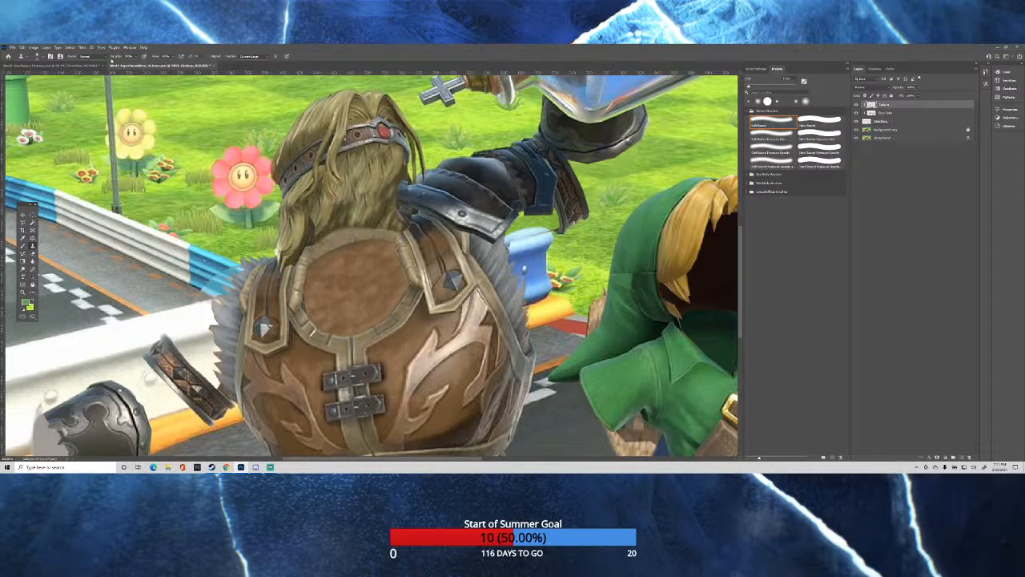
Adjust the clone opacity and clone the vest's lighter leather pattern from the background copy across the filled neck opening.
left_click(136, 57)
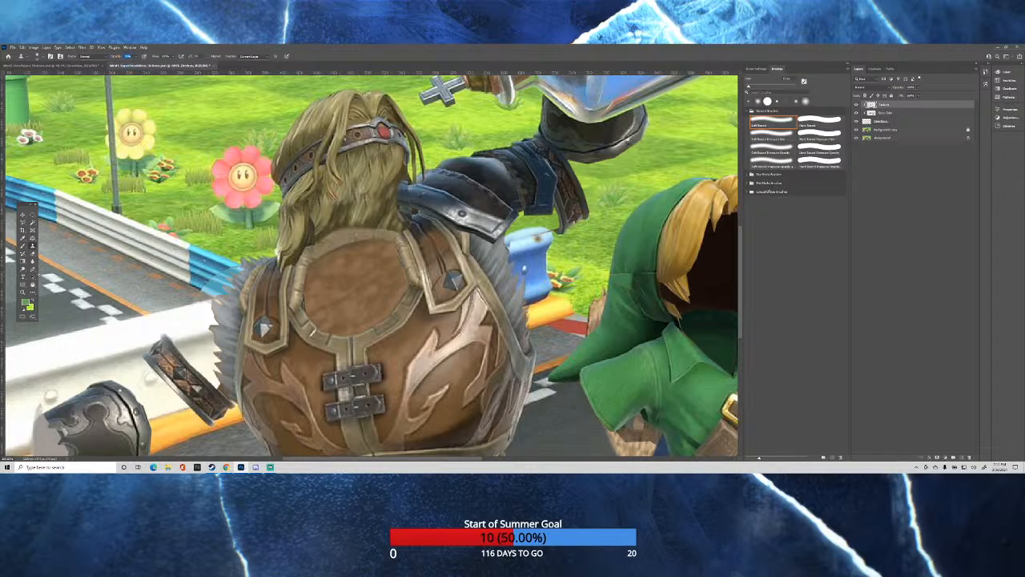
left_click(889, 129)
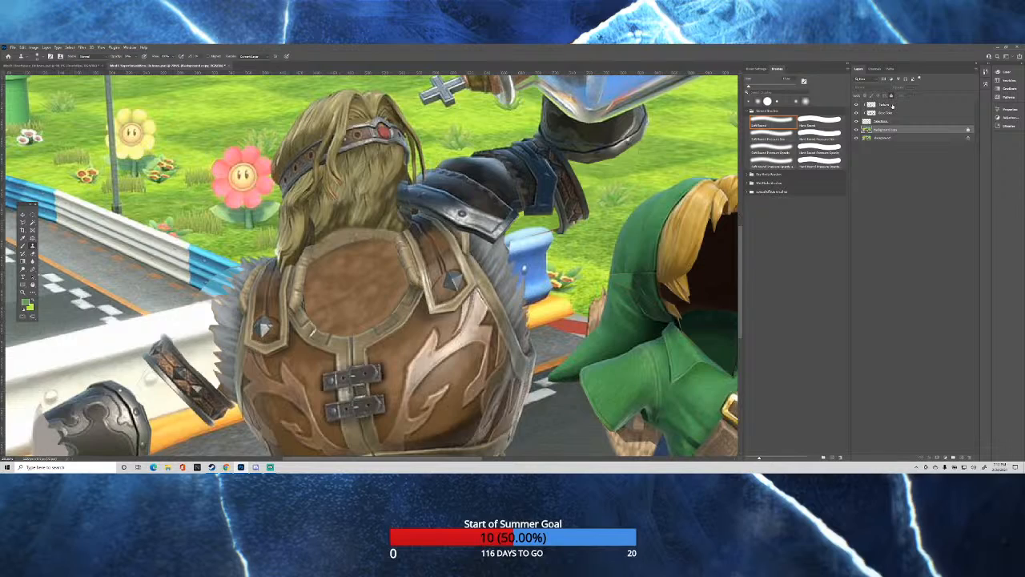
left_click(892, 105)
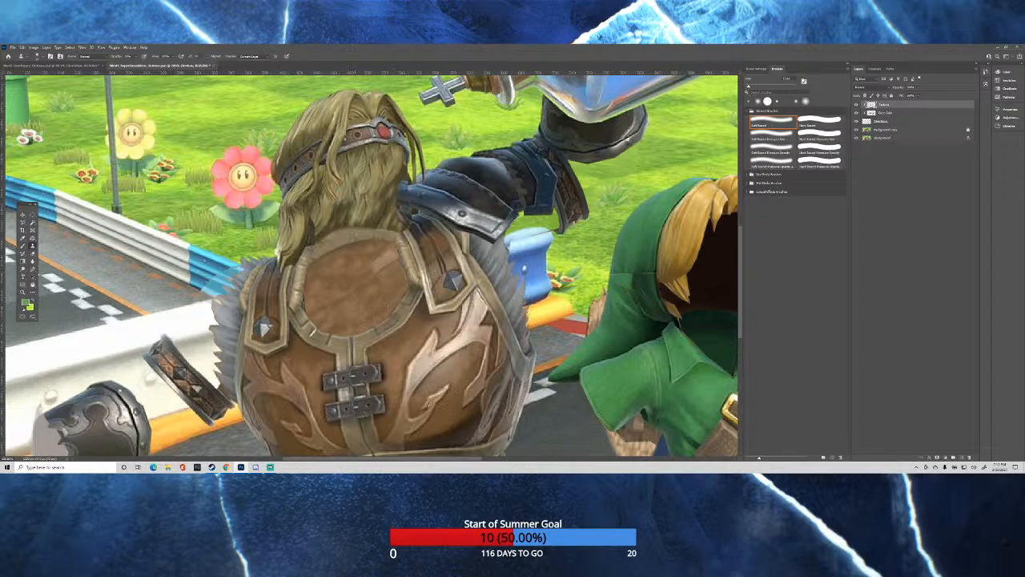
left_click_drag(342, 304, 373, 254)
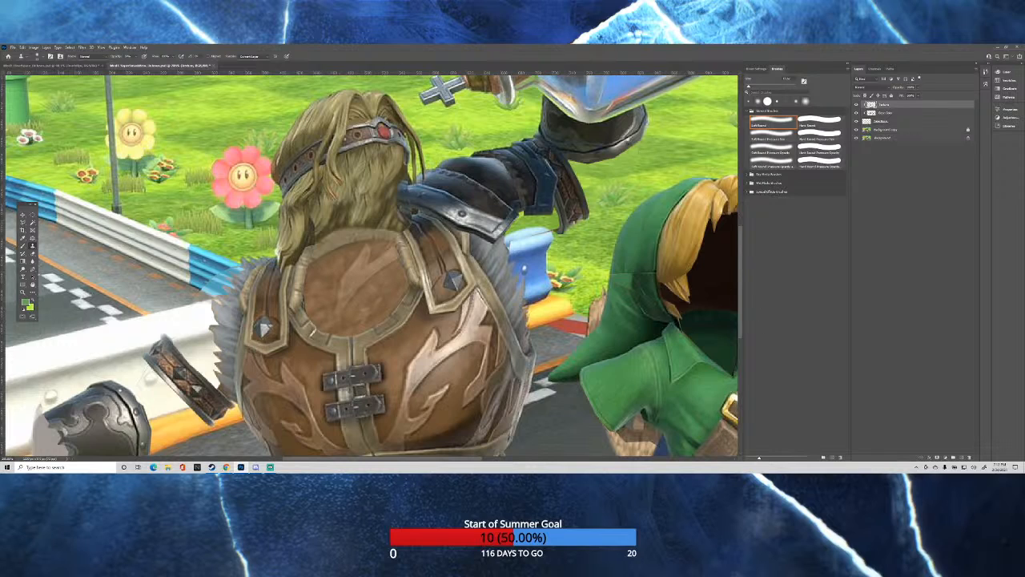
scroll(495, 258, "down", 7)
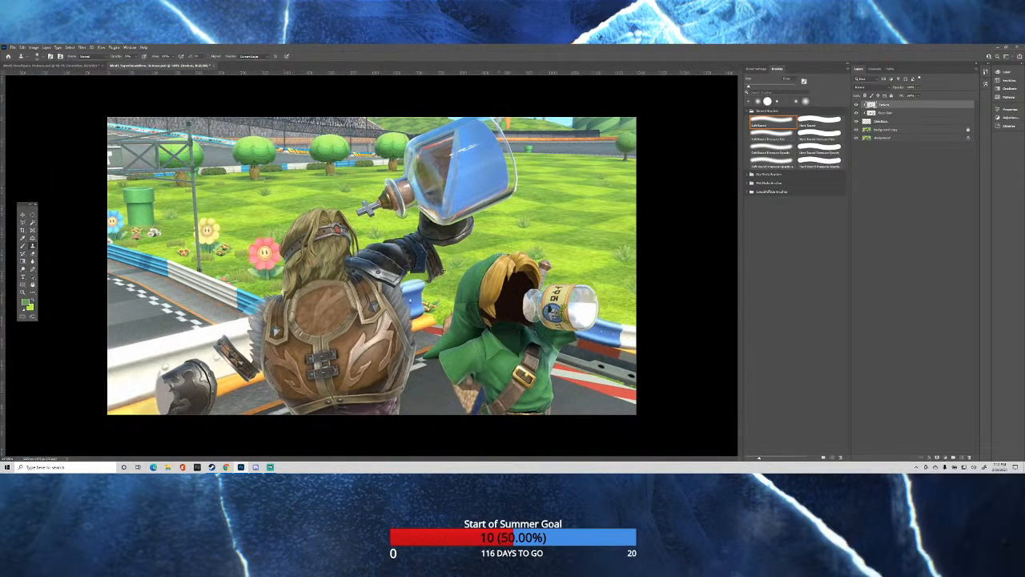
scroll(238, 336, "up", 4)
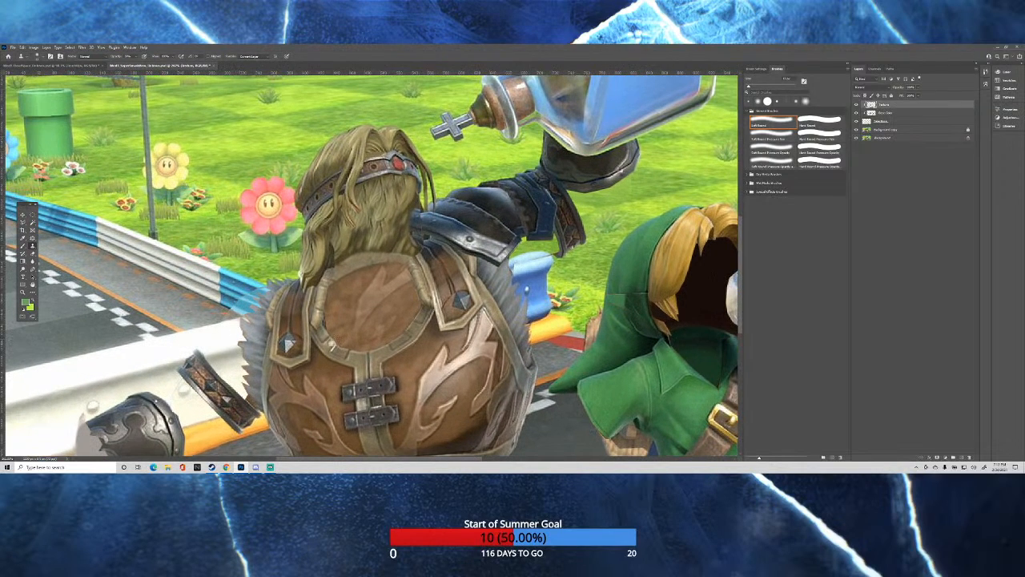
scroll(356, 372, "down", 4)
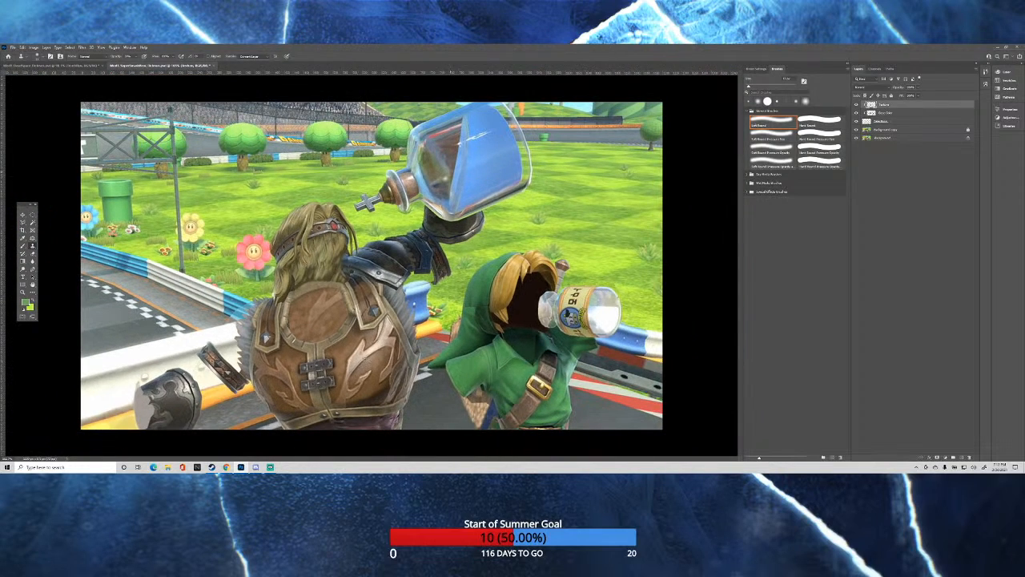
scroll(584, 267, "down", 1)
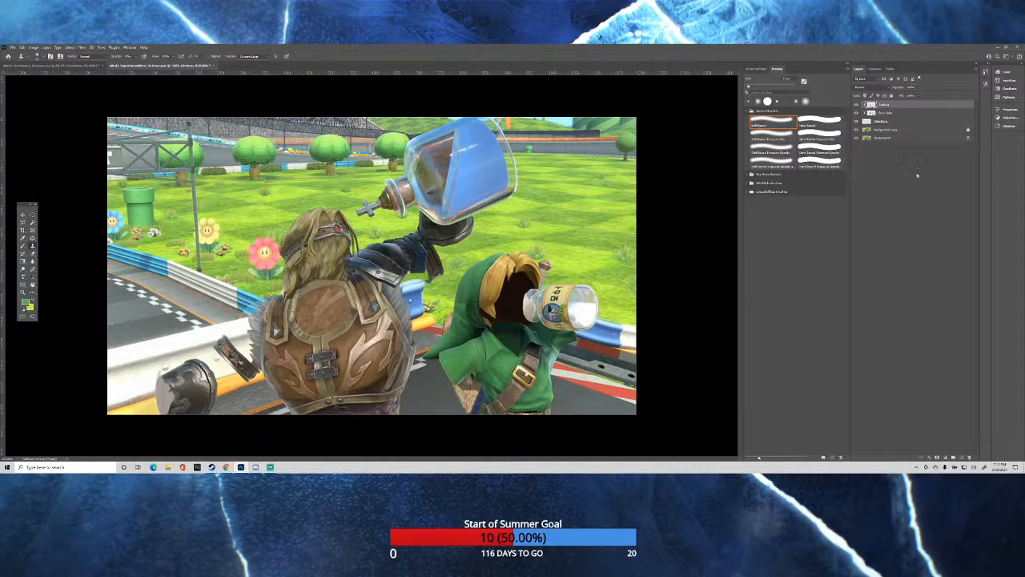
Add a new layer at the top of the layer stack and rename it.
left_click(960, 457)
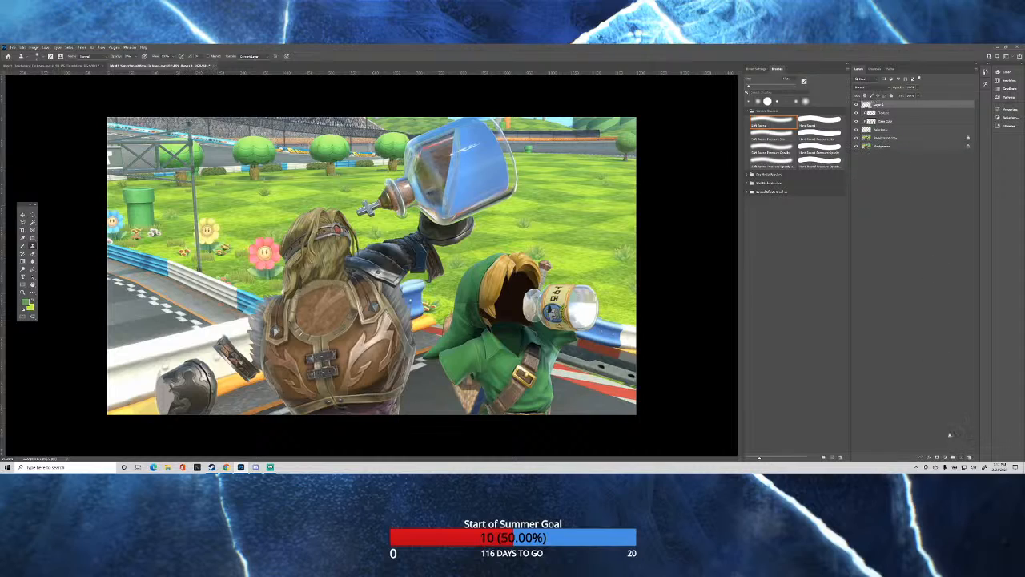
double_click(880, 105)
type("Sh")
left_click(880, 105)
Clone mottled brown texture from the background copy onto the clipped texture layer inside the hooded figure's dark face opening.
scroll(509, 308, "up", 3)
scroll(588, 353, "up", 3)
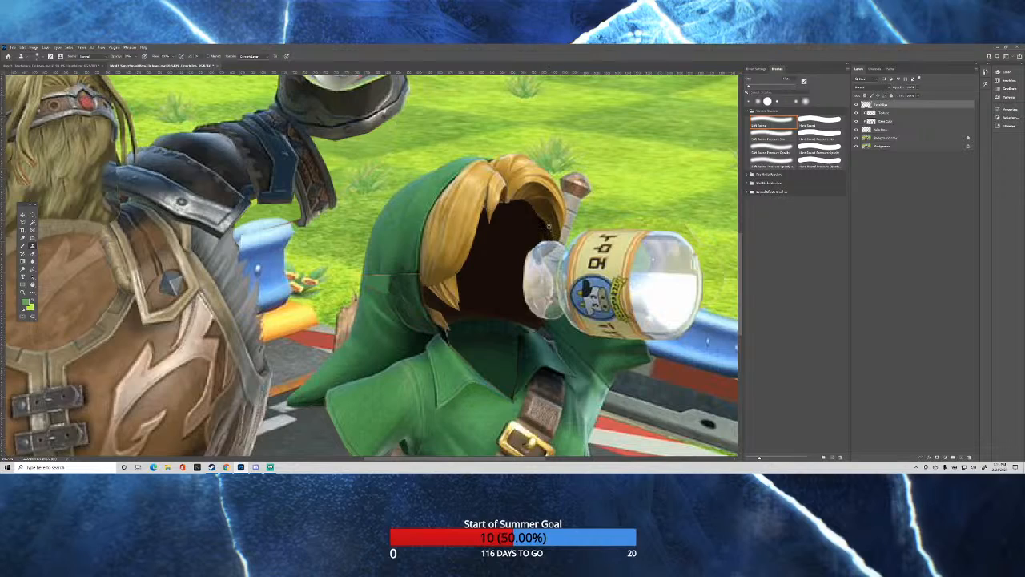
key("ctrl+0")
left_click(886, 115)
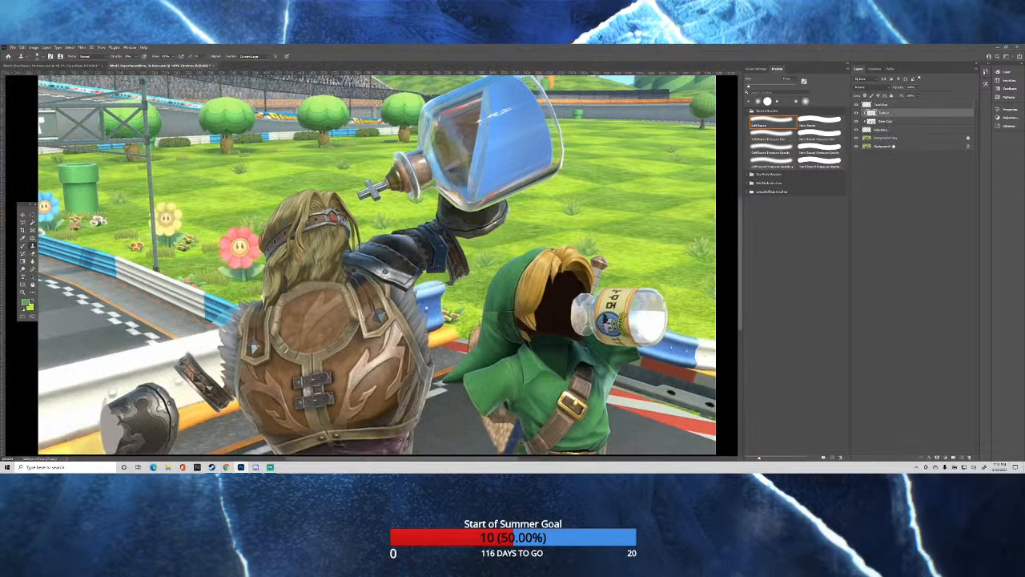
left_click(888, 138)
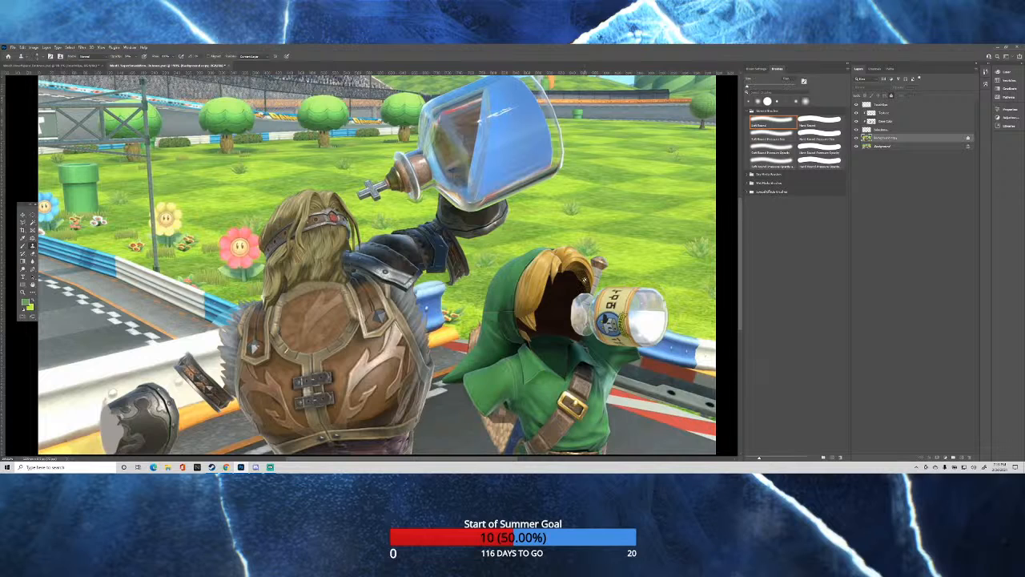
scroll(584, 280, "down", 1)
scroll(585, 280, "up", 2)
scroll(583, 281, "down", 2)
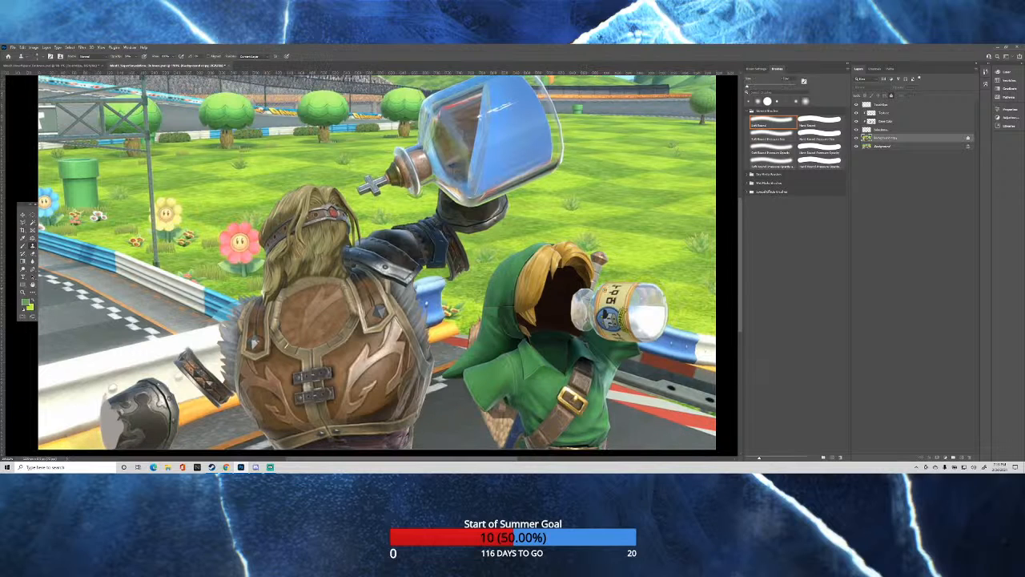
scroll(605, 289, "up", 4)
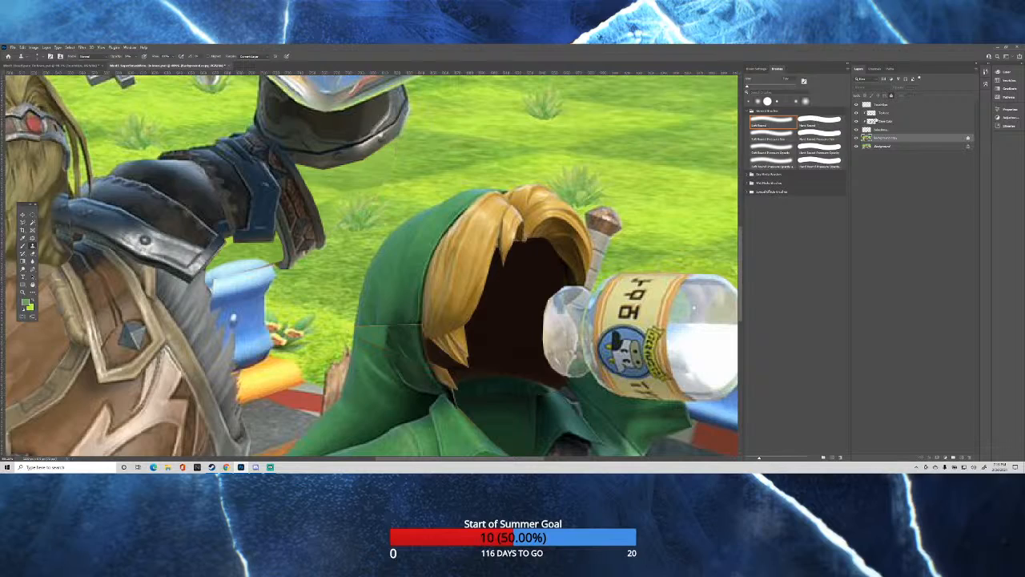
left_click(886, 113)
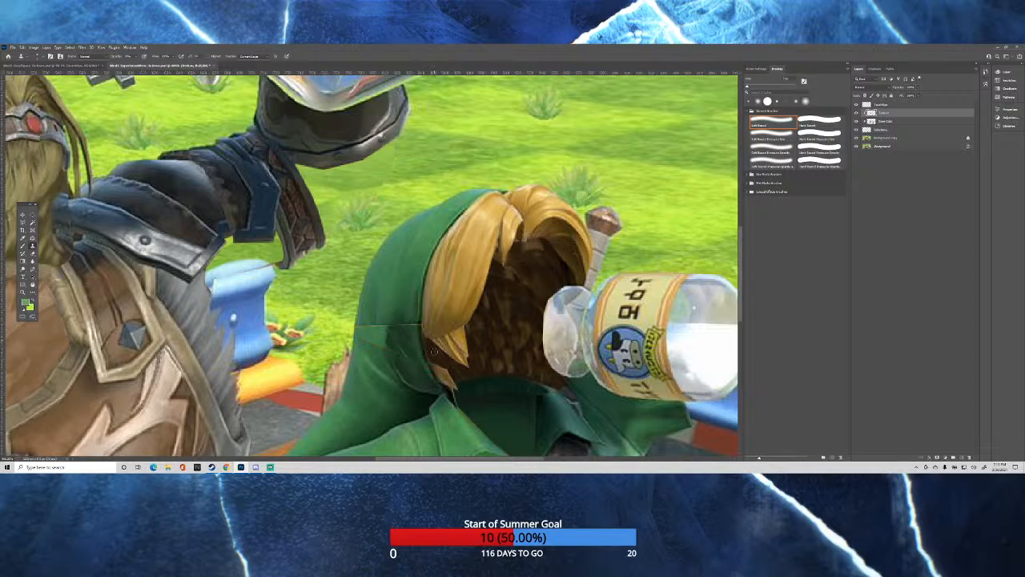
scroll(407, 273, "down", 2)
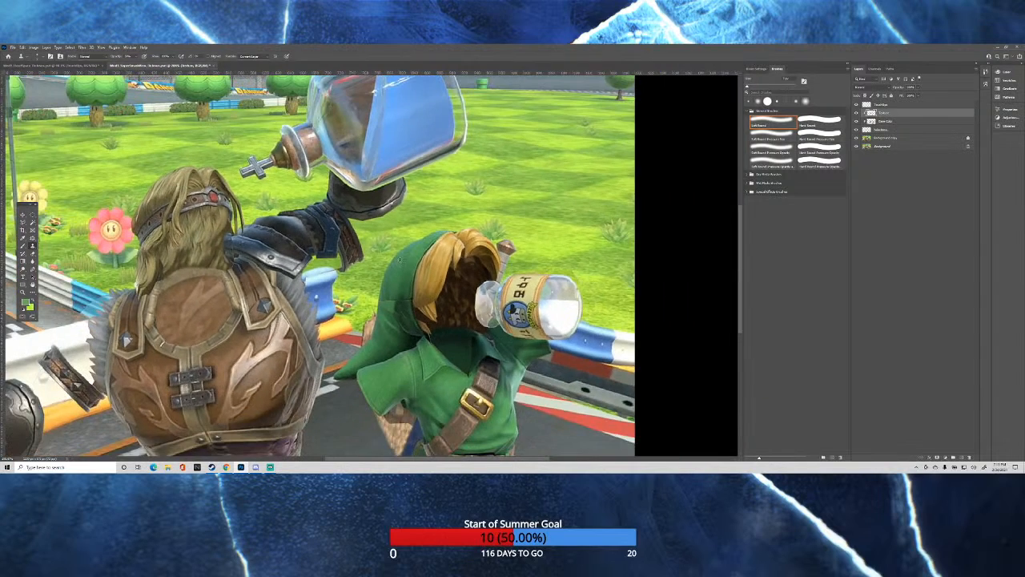
scroll(416, 260, "down", 1)
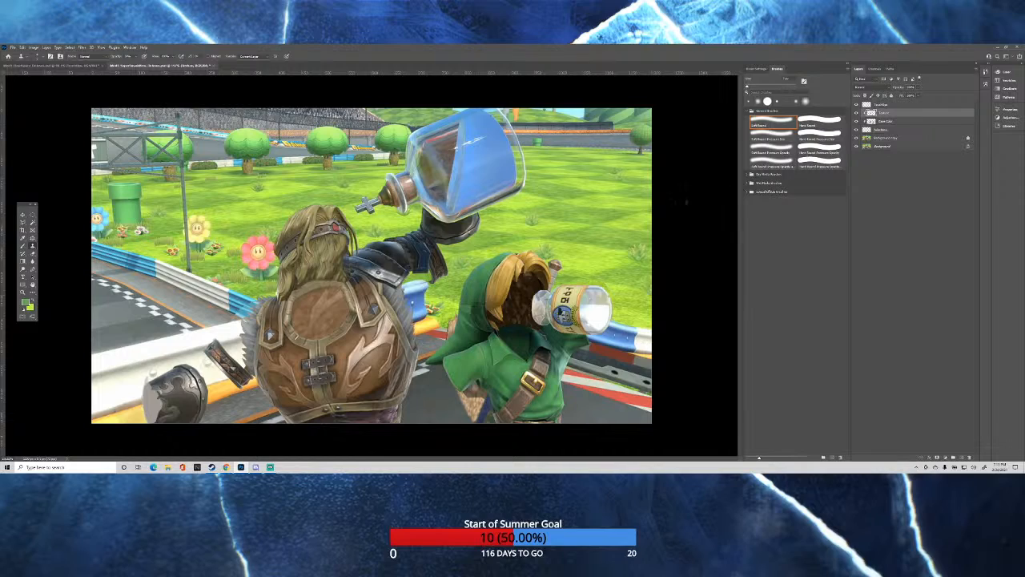
Select the new top layer and examine the detached gauntlet, arm band and vest for areas still needing work.
left_click(880, 105)
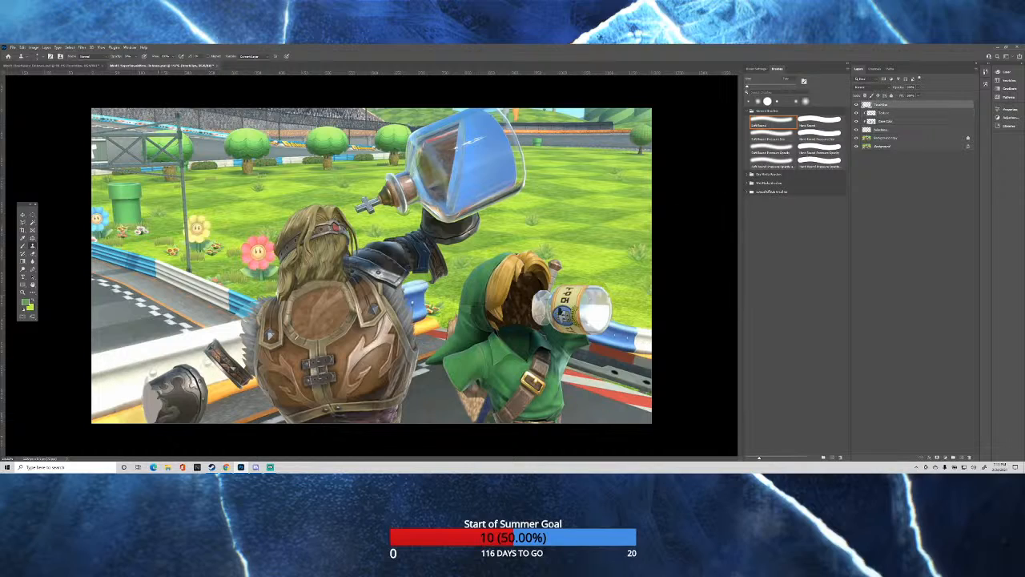
scroll(145, 395, "up", 5)
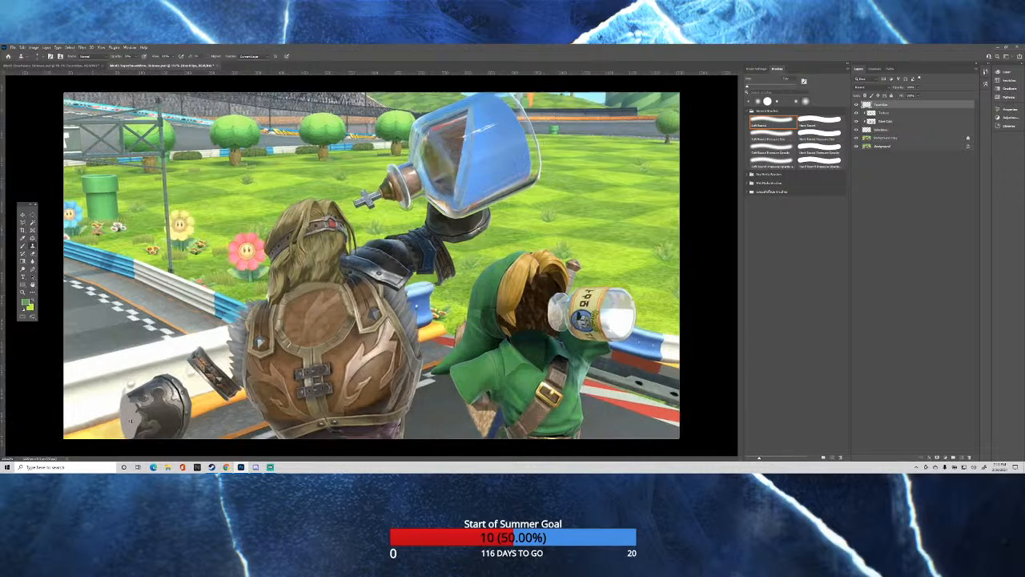
scroll(126, 426, "down", 1)
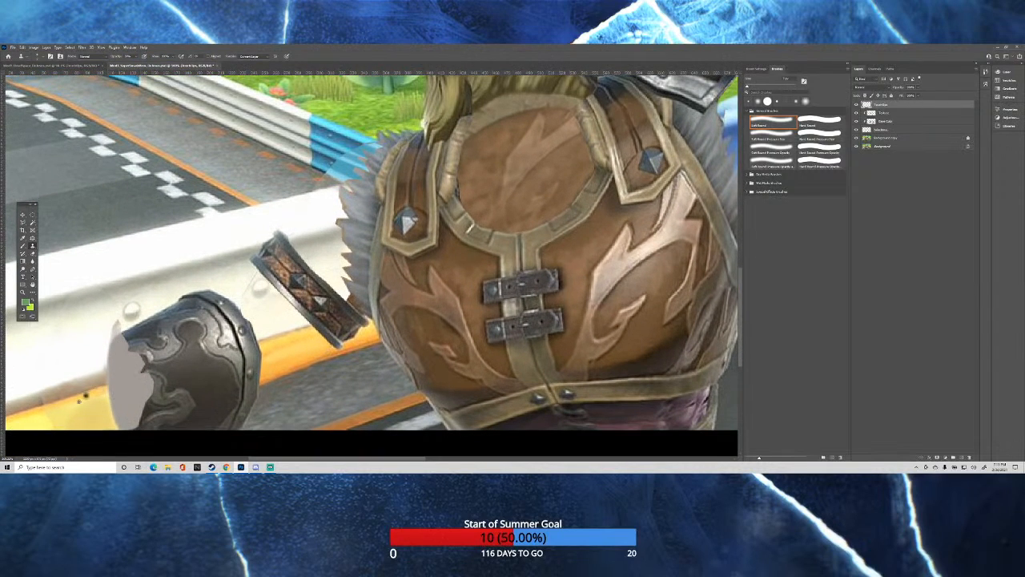
scroll(100, 390, "up", 3)
scroll(129, 381, "down", 1)
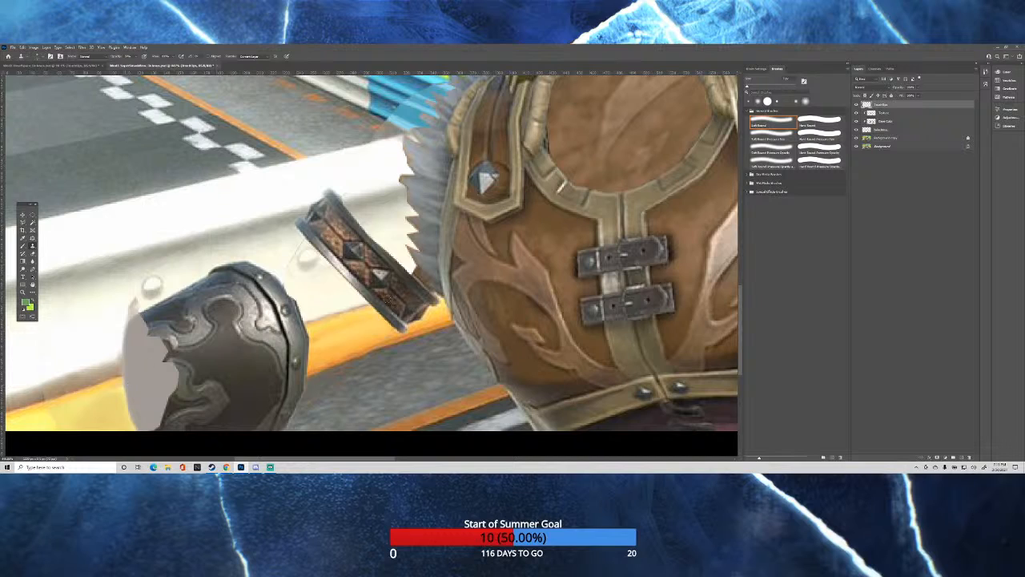
scroll(631, 300, "down", 1)
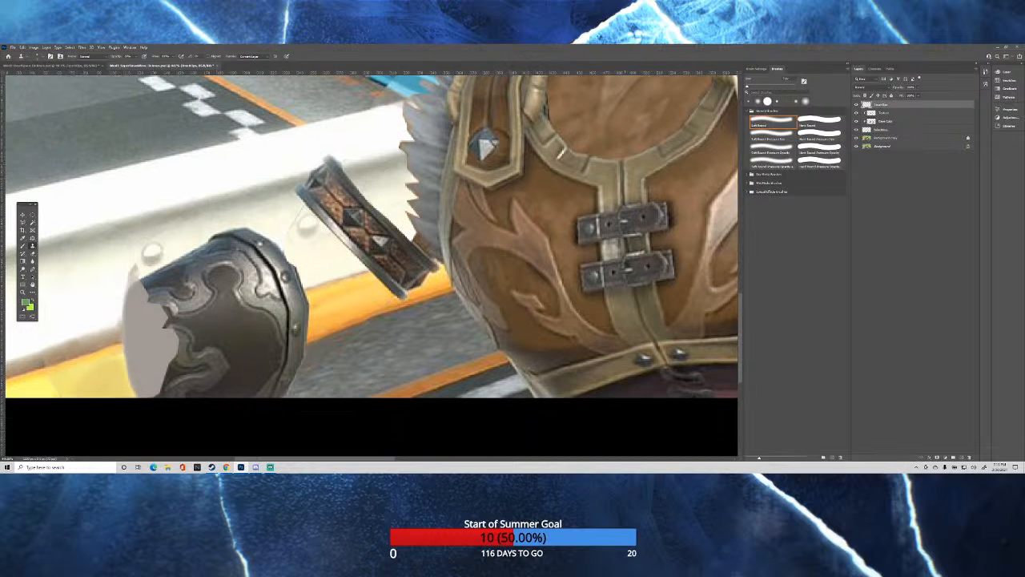
scroll(628, 273, "up", 1)
scroll(636, 248, "down", 3)
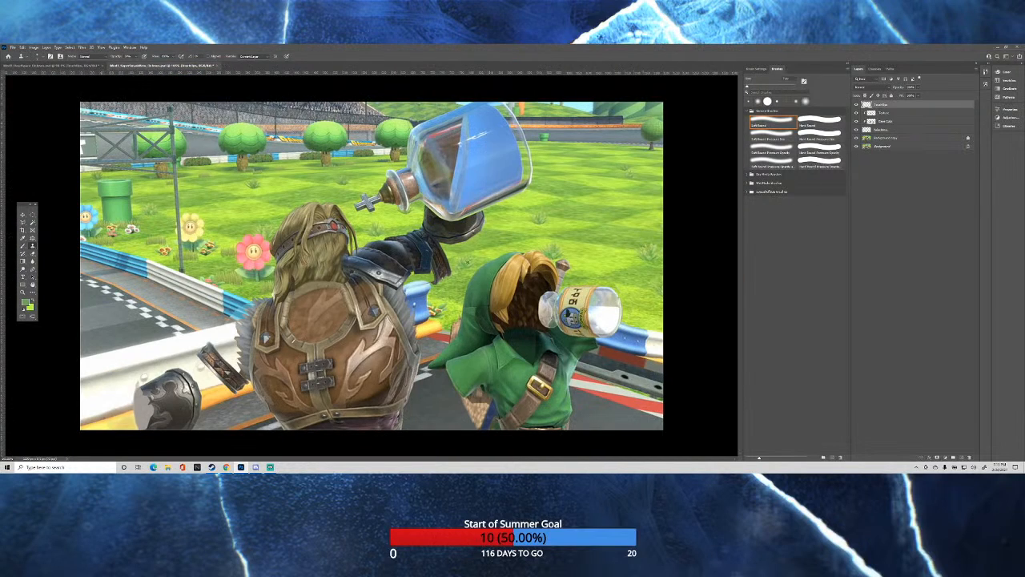
scroll(258, 351, "up", 2)
scroll(228, 363, "down", 1)
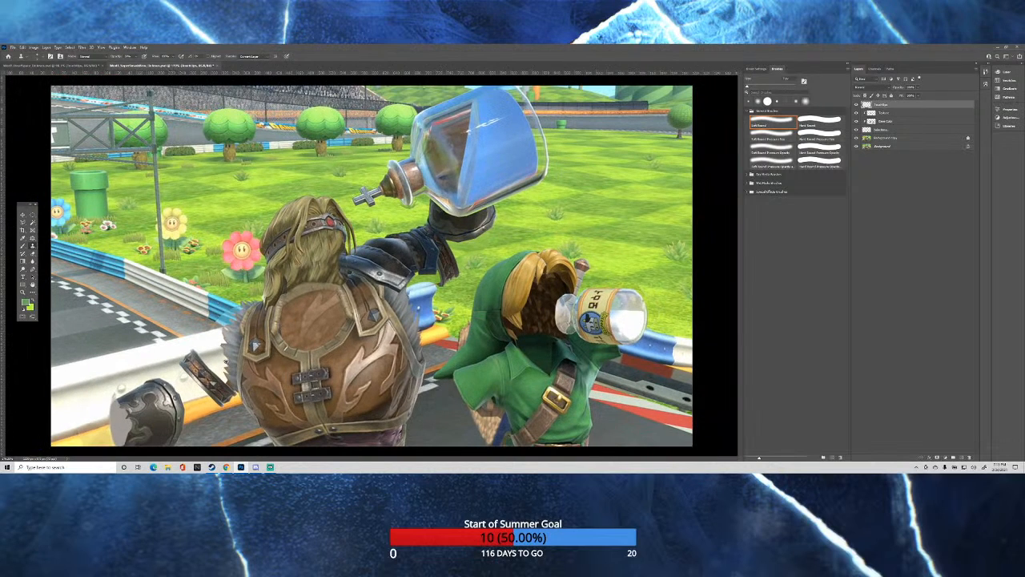
scroll(87, 418, "up", 3)
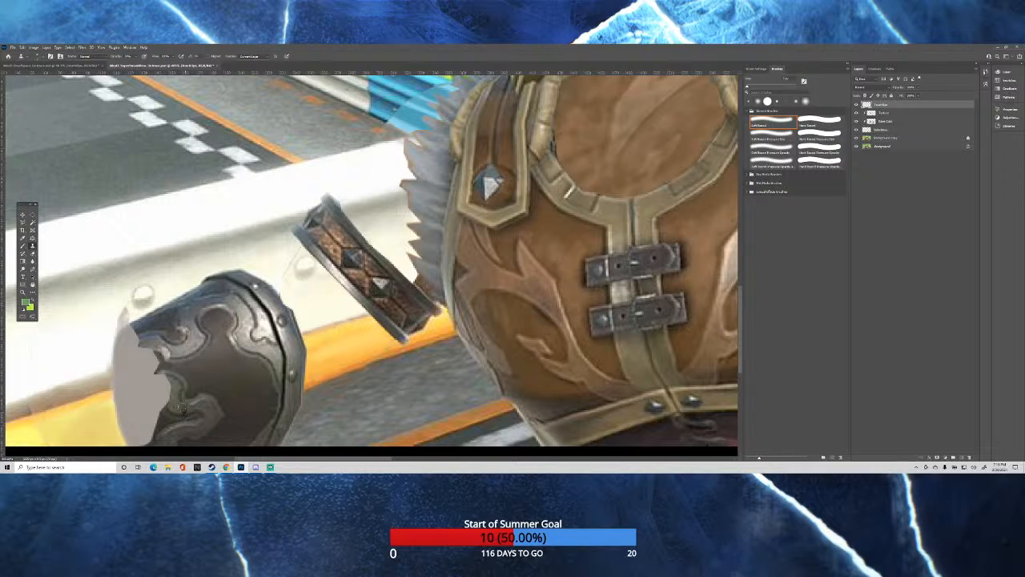
Clone armor metal texture from the background copy onto the texture layer over the detached gauntlet's pale opening.
scroll(184, 413, "down", 2)
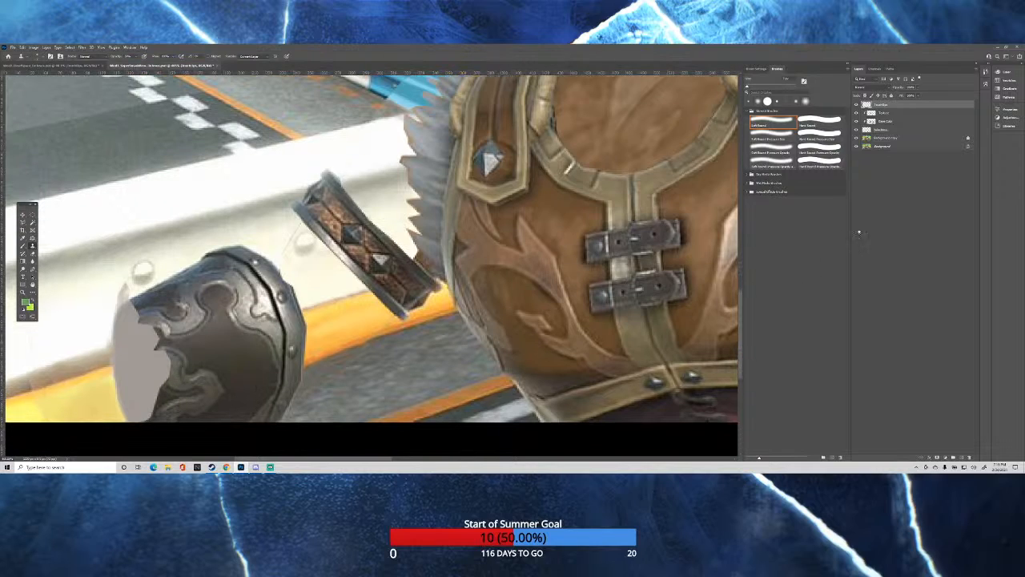
left_click(890, 137)
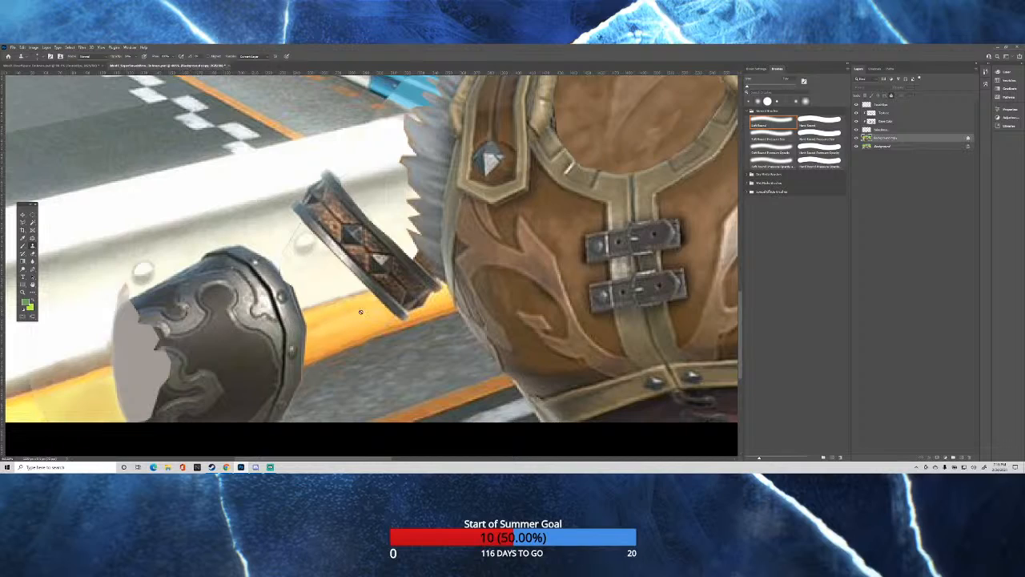
left_click(880, 113)
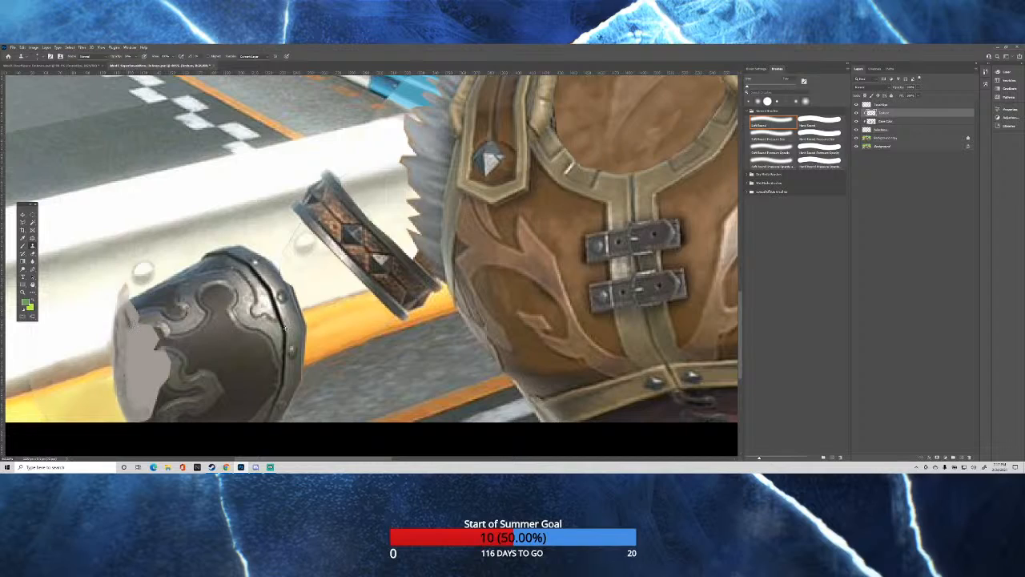
left_click(285, 330, "alt")
left_click_drag(129, 334, 124, 384)
Paint the gauntlet's sampled dark metal color over the jagged edge of its opening on the base color layer.
scroll(140, 330, "down", 2)
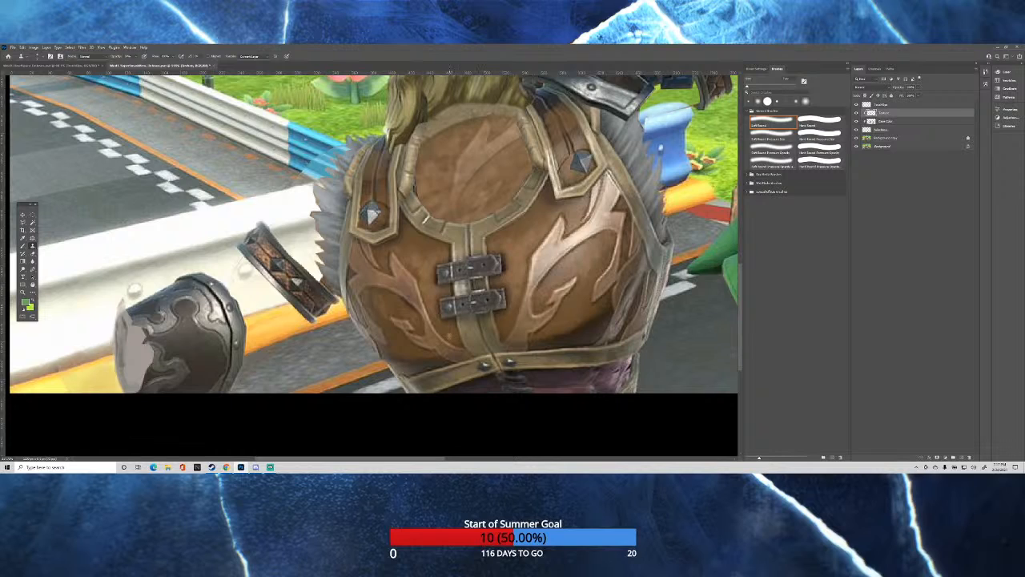
scroll(490, 265, "up", 1)
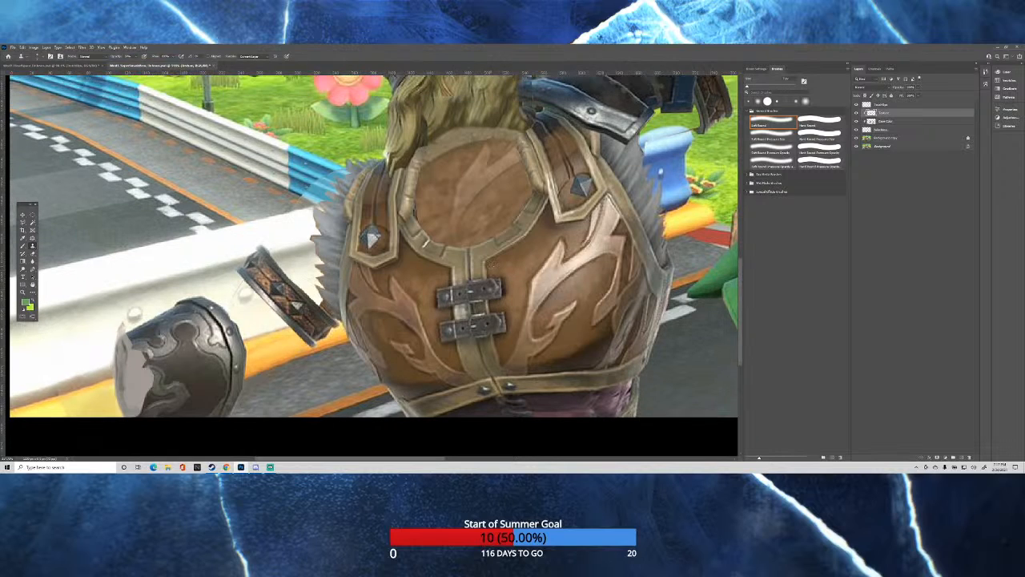
scroll(492, 268, "down", 3)
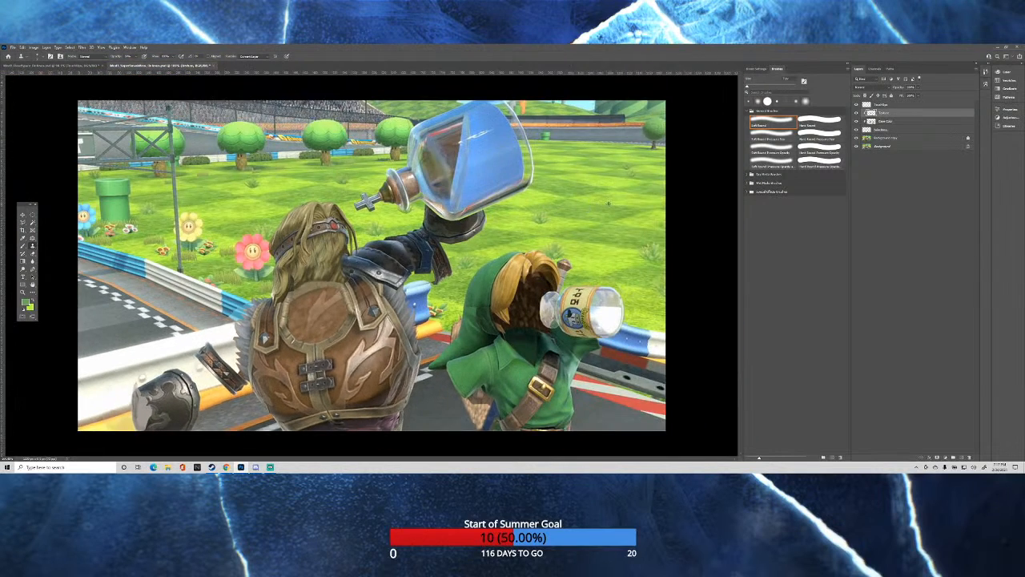
scroll(609, 203, "down", 1)
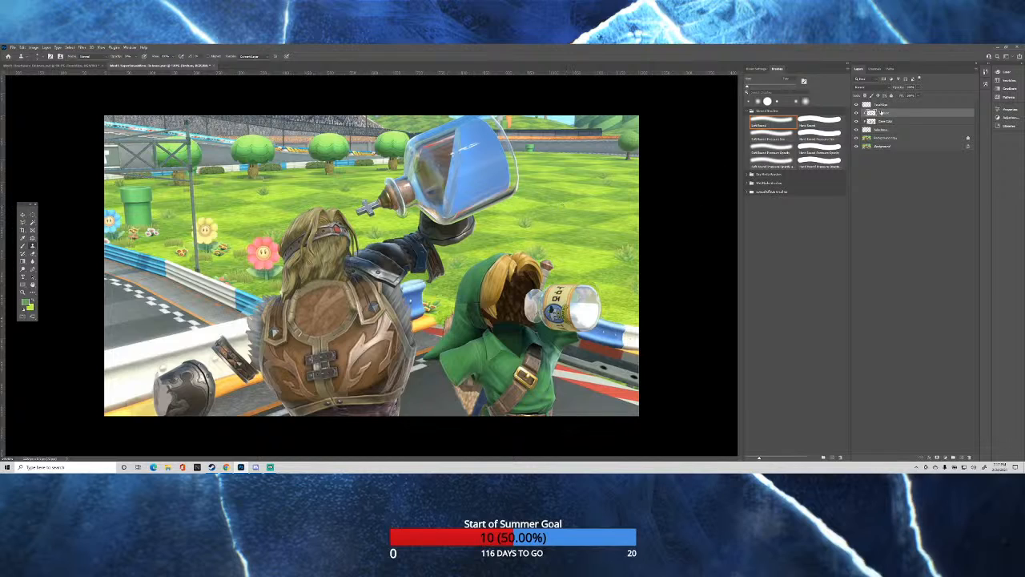
left_click(886, 122)
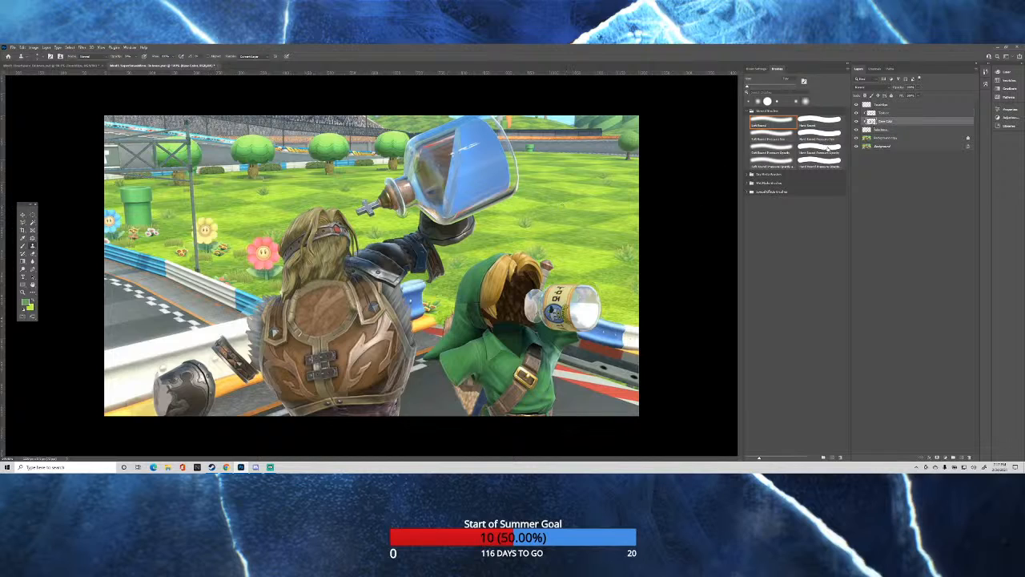
scroll(160, 400, "up", 8)
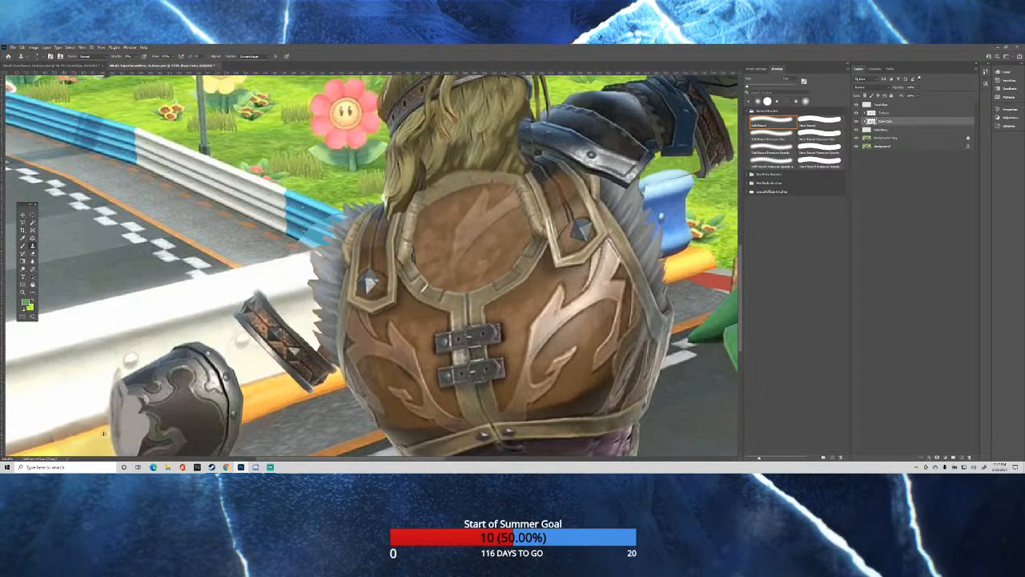
scroll(371, 264, "down", 2)
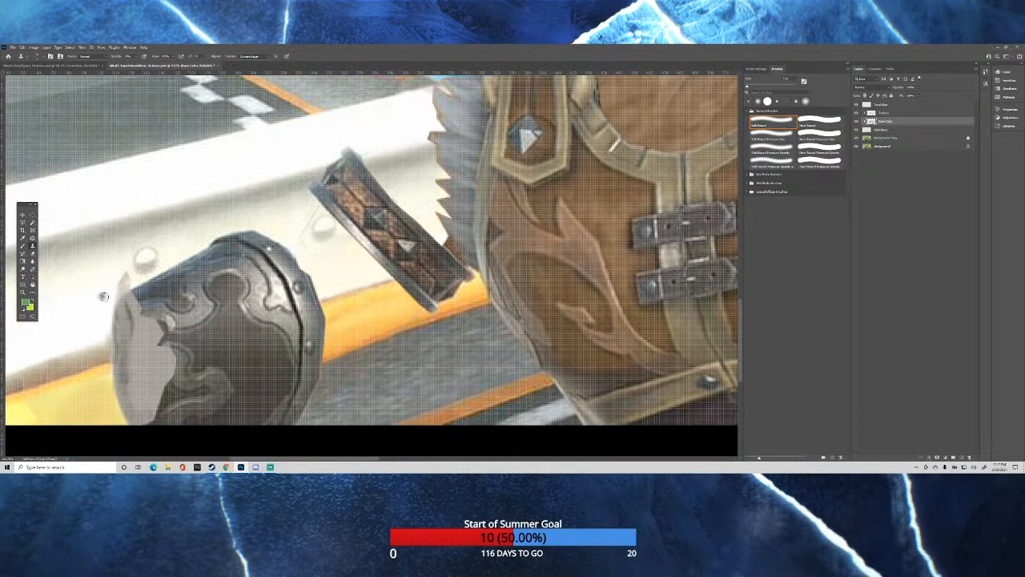
key("period")
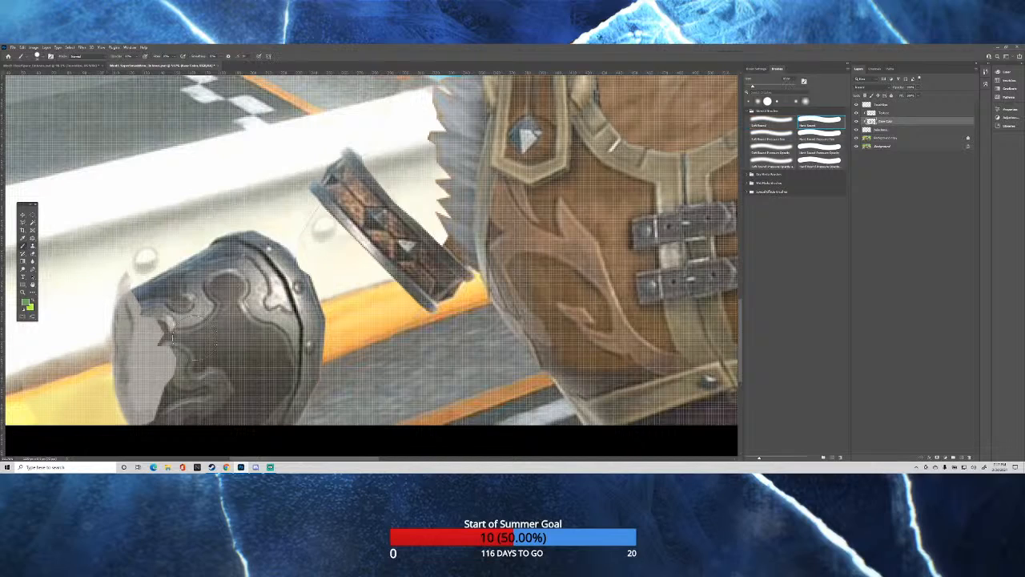
left_click_drag(194, 337, 172, 339)
key("x")
left_click_drag(162, 321, 156, 326)
Adjust the brush flow and blend the upper metal pattern into the pale area beside it.
left_click(173, 56)
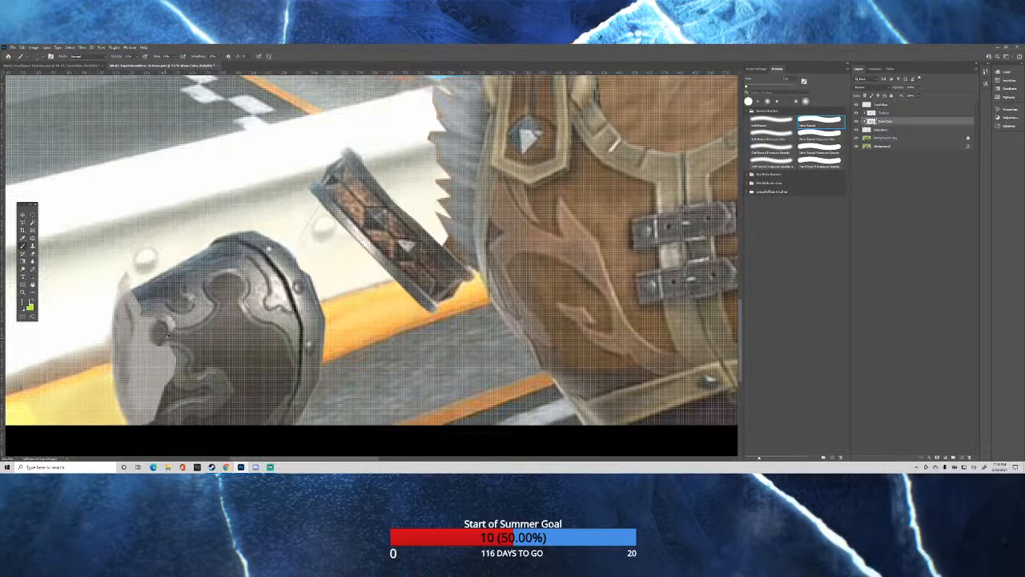
left_click(161, 340, "alt")
left_click(152, 310, "alt")
left_click_drag(153, 320, 143, 331)
Sample the gauntlet's dark seam color and paint a dark outline around the rim of its opening.
left_click(286, 280, "alt")
mouse_move(132, 313)
left_mouse_down()
mouse_move(158, 371)
mouse_move(151, 419)
left_mouse_up()
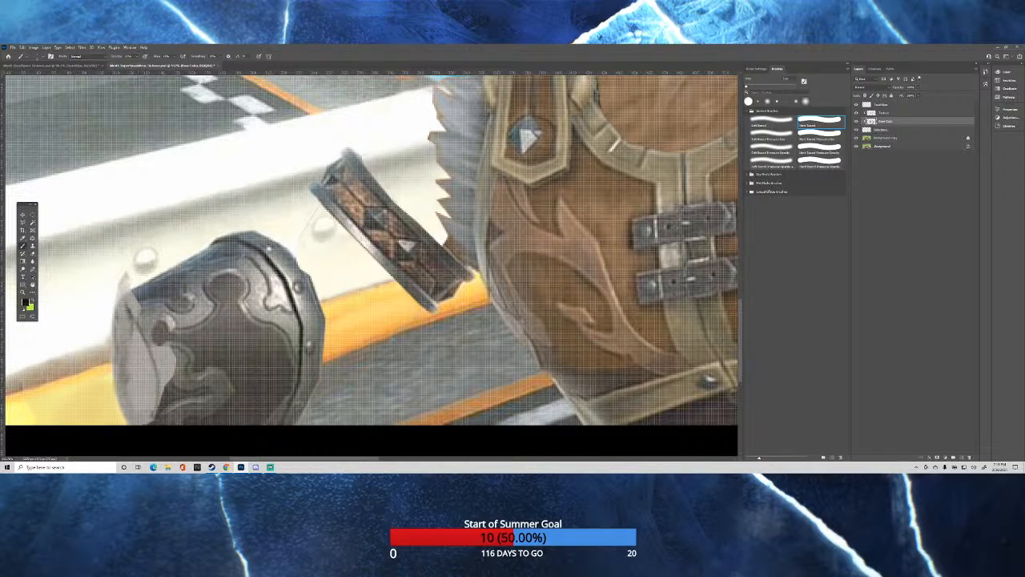
mouse_move(140, 328)
left_mouse_down()
mouse_move(157, 410)
mouse_move(164, 376)
mouse_move(150, 343)
mouse_move(159, 387)
mouse_move(156, 349)
mouse_move(119, 300)
left_mouse_up()
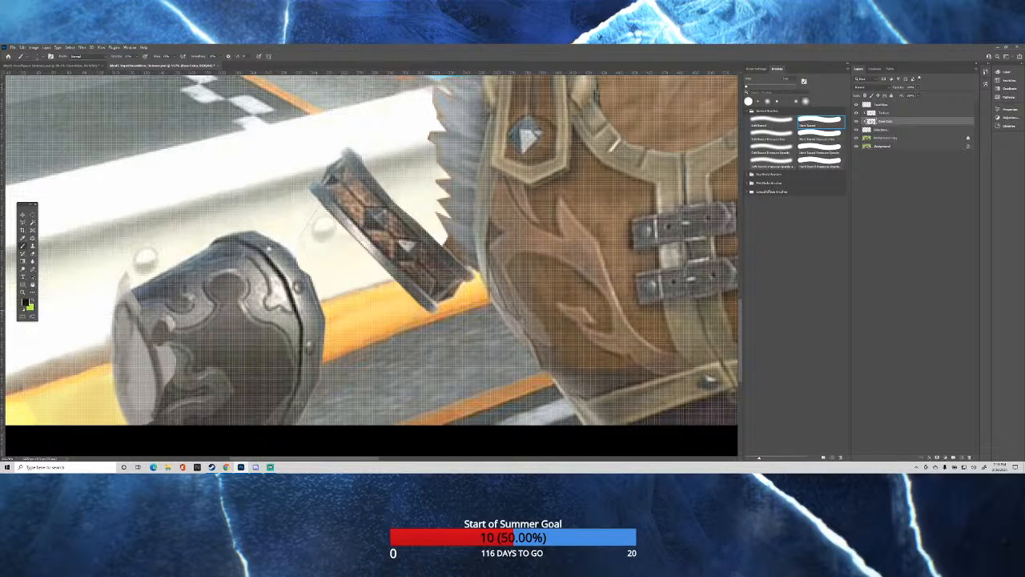
left_click_drag(114, 311, 111, 368)
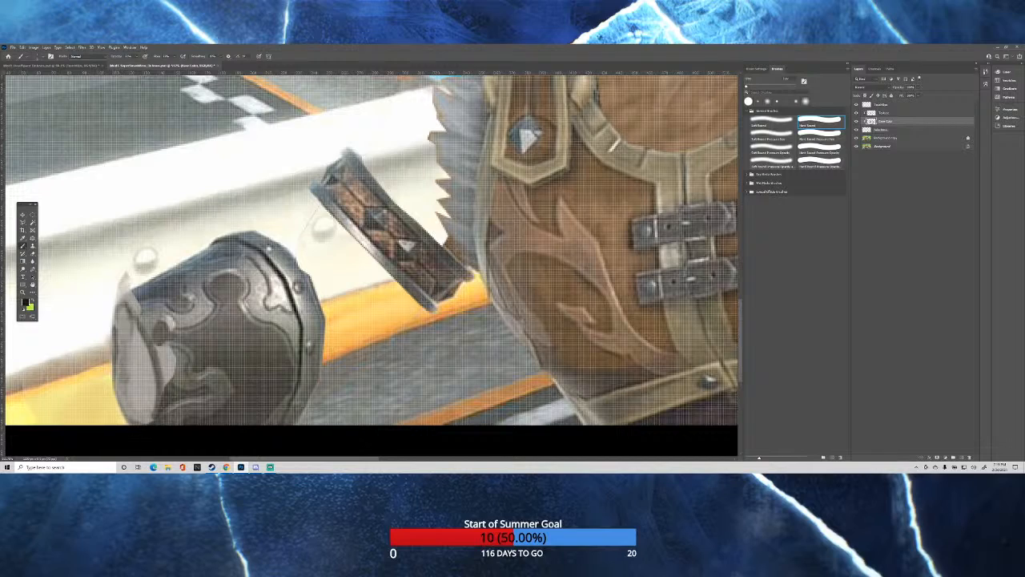
left_click_drag(117, 388, 136, 423)
mouse_move(113, 333)
left_mouse_down()
mouse_move(117, 309)
mouse_move(115, 328)
mouse_move(140, 326)
left_mouse_up()
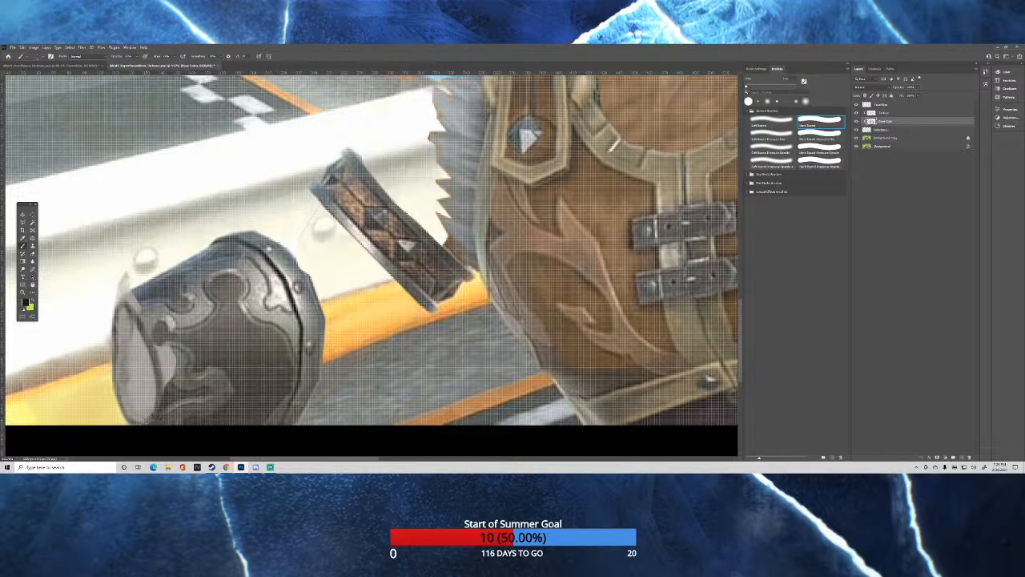
Fill the pale gap between the opening's rim and the swirl pattern with sampled gauntlet colors.
left_click(179, 373, "alt")
left_click_drag(174, 354, 170, 374)
left_click_drag(174, 360, 172, 374)
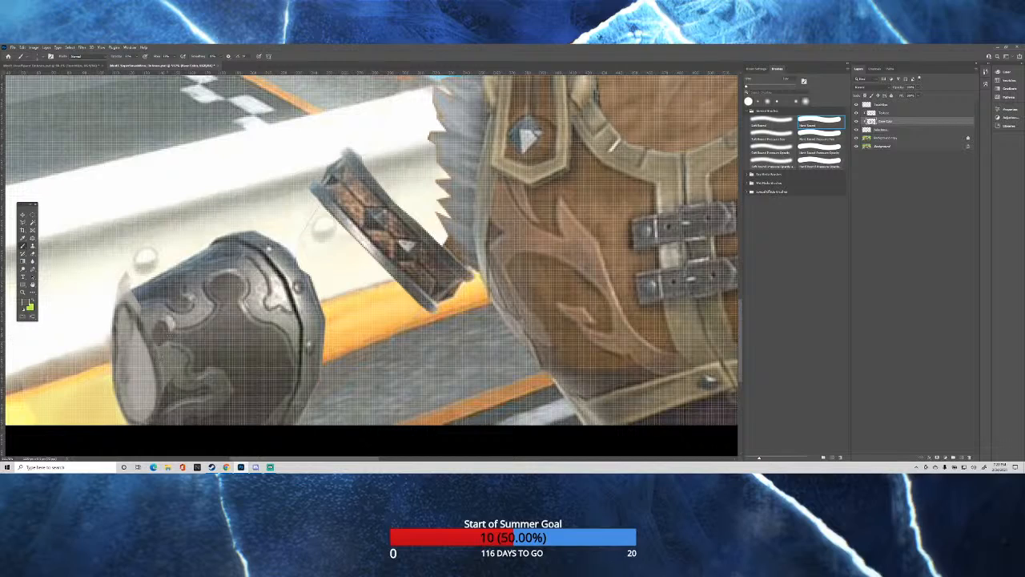
left_click(173, 387, "alt")
right_click(188, 350, "alt")
left_click(168, 290, "alt")
key("x")
Sample the gauntlet's dark gray and paint over the pale inside of its opening.
scroll(371, 248, "down", 1)
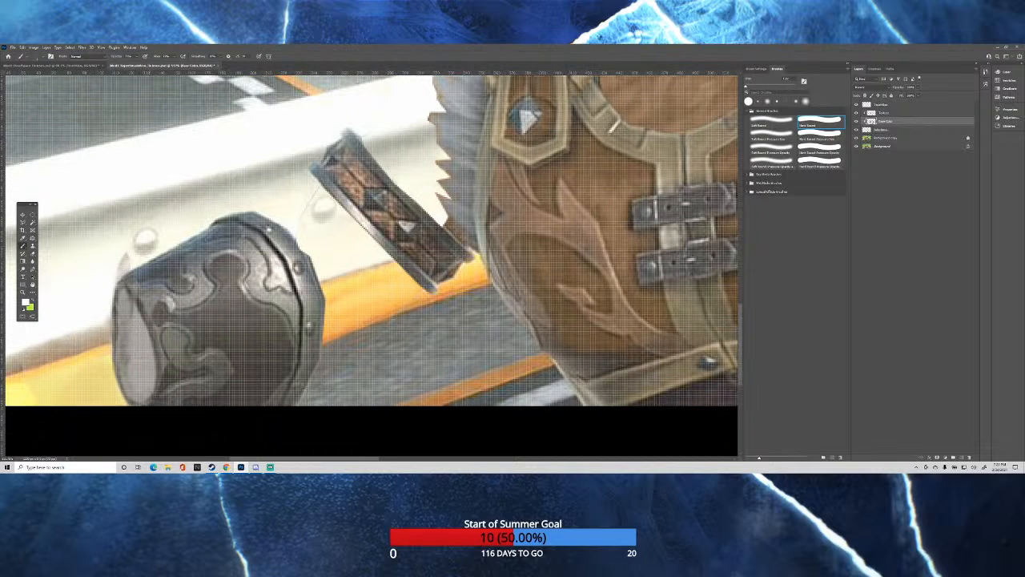
scroll(244, 299, "down", 12)
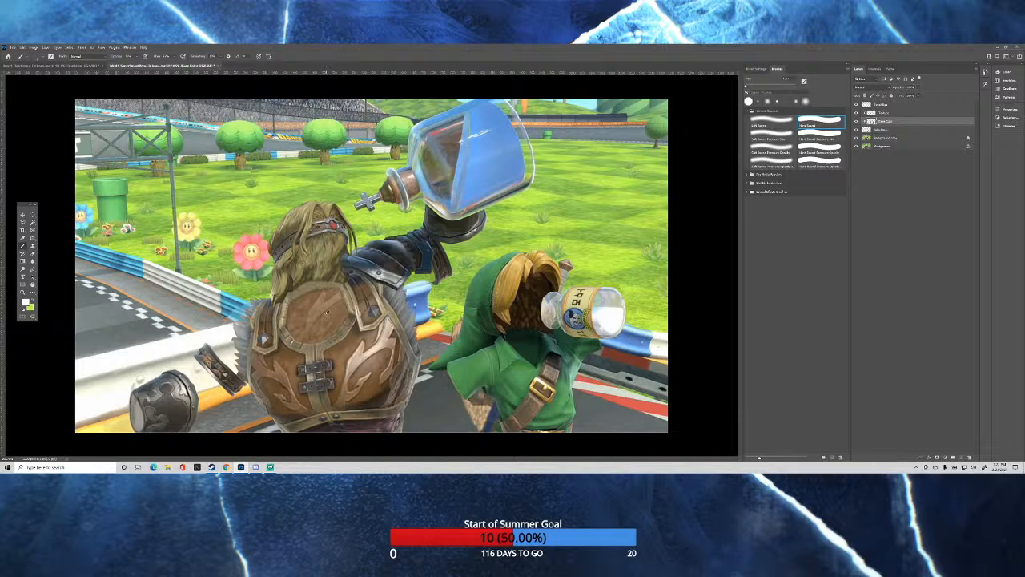
scroll(128, 407, "up", 8)
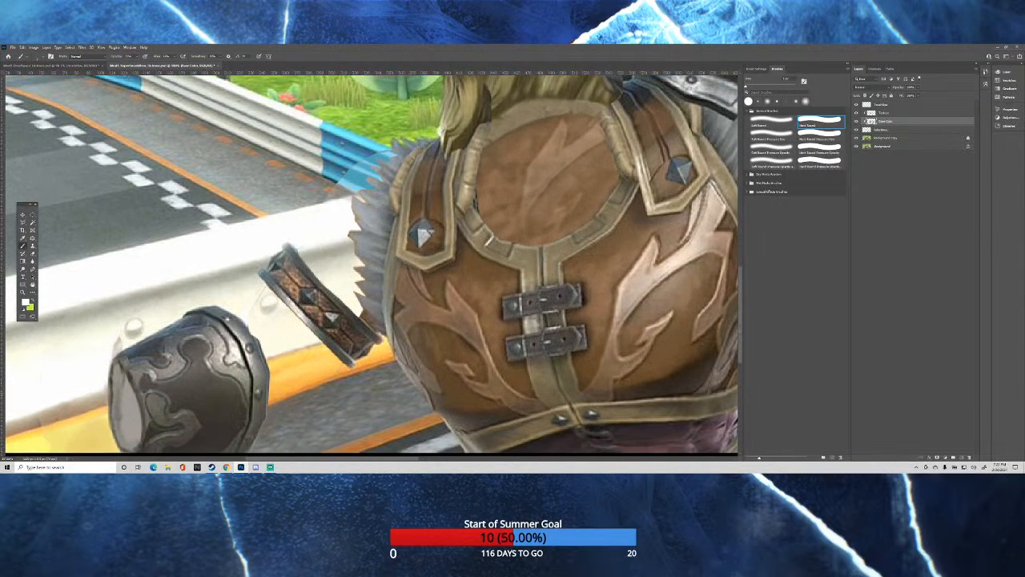
scroll(371, 263, "down", 1)
left_click(180, 379, "alt")
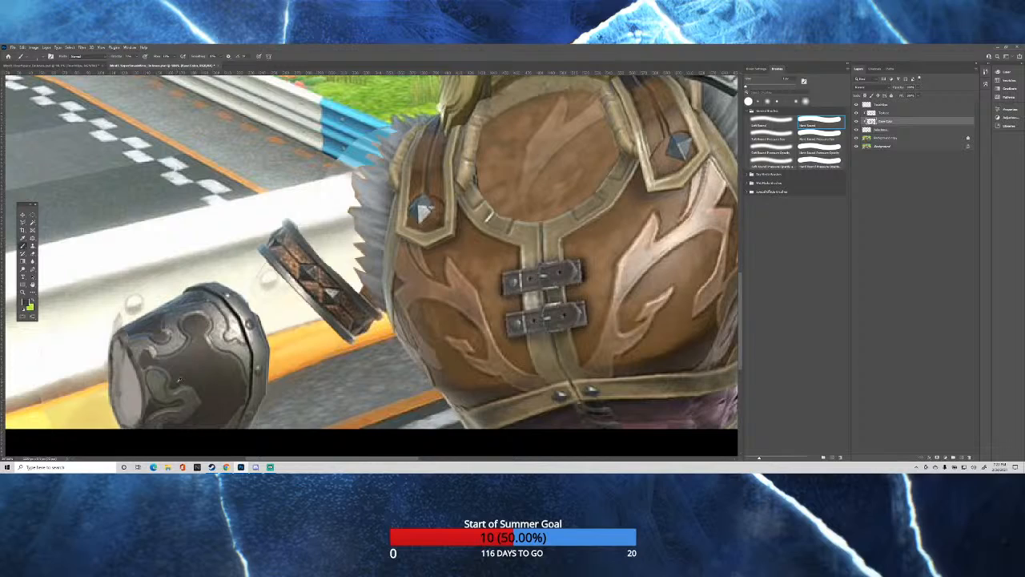
mouse_move(129, 390)
left_mouse_down()
mouse_move(130, 418)
mouse_move(117, 350)
mouse_move(122, 423)
mouse_move(138, 415)
mouse_move(126, 360)
mouse_move(130, 372)
left_mouse_up()
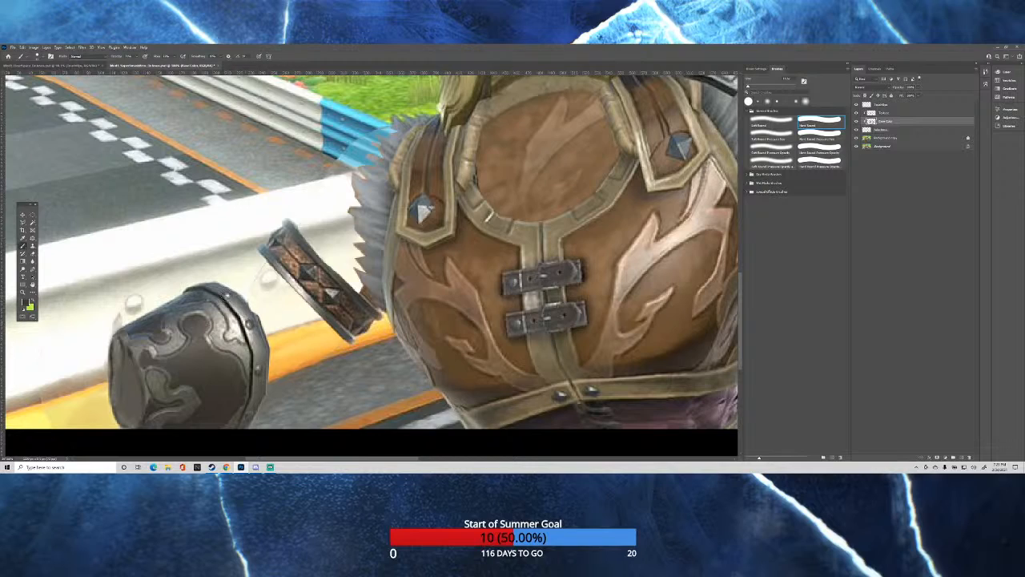
Clone the gauntlet's metal texture from the background copy onto the texture layer along its rim and inside the opening.
left_click(889, 139)
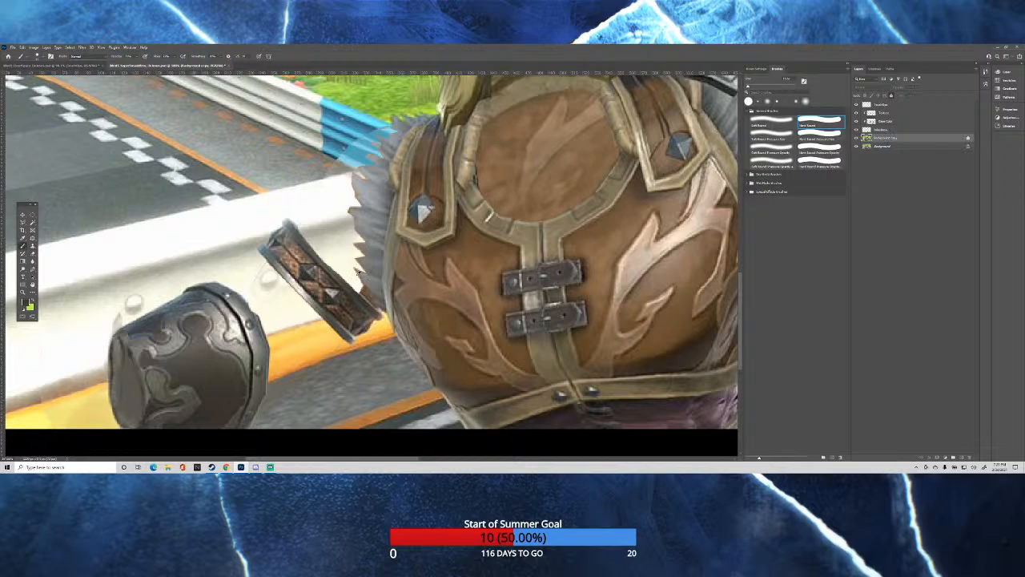
left_click_drag(246, 318, 247, 318)
left_click(32, 246)
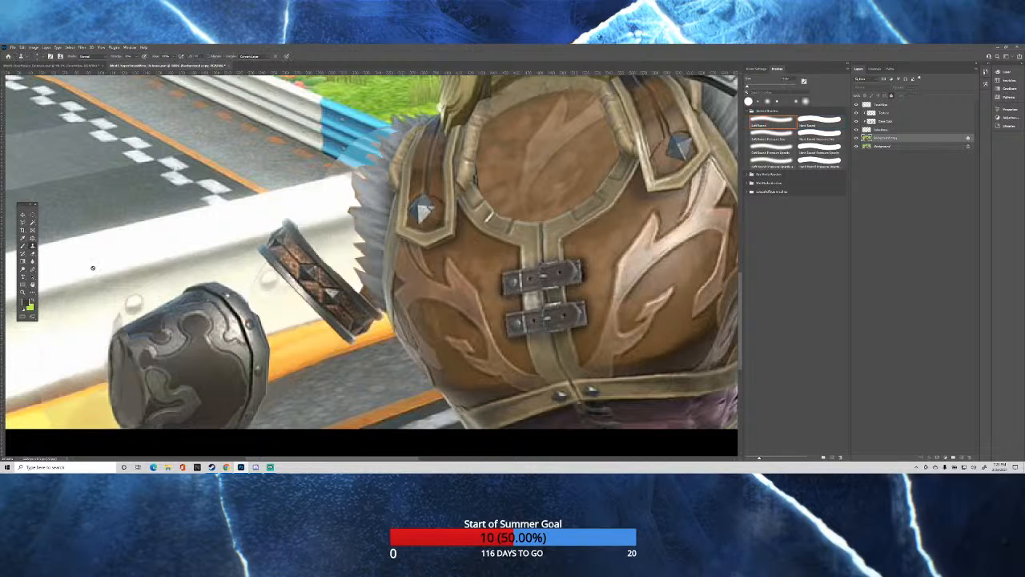
left_click_drag(248, 320, 228, 296)
left_click(893, 113)
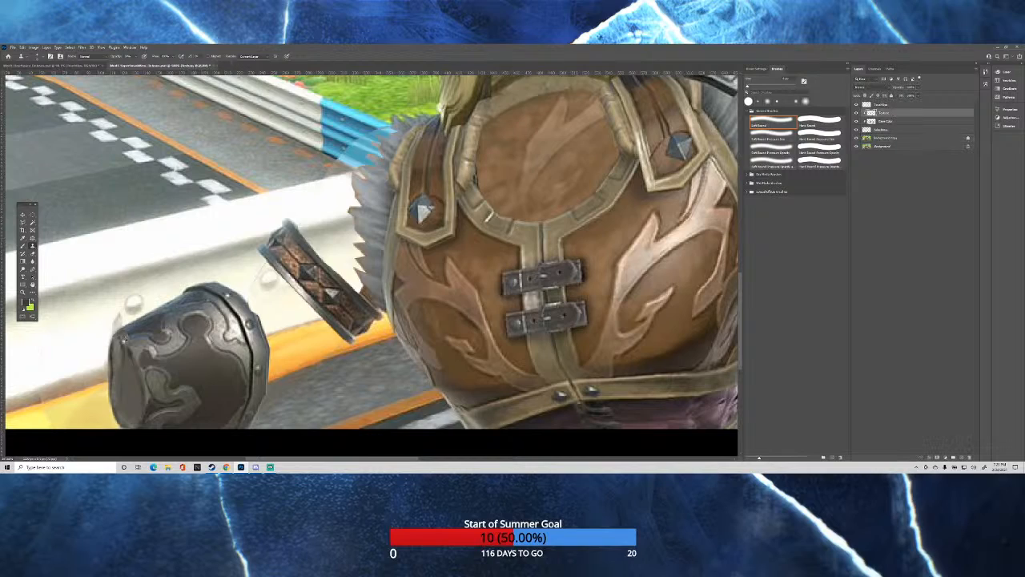
left_click_drag(122, 345, 130, 361)
key("bracketright")
left_click_drag(122, 345, 147, 416)
Clone metal rivets from the gauntlet's studded band onto the top layer along the opening's rim.
left_click(919, 139)
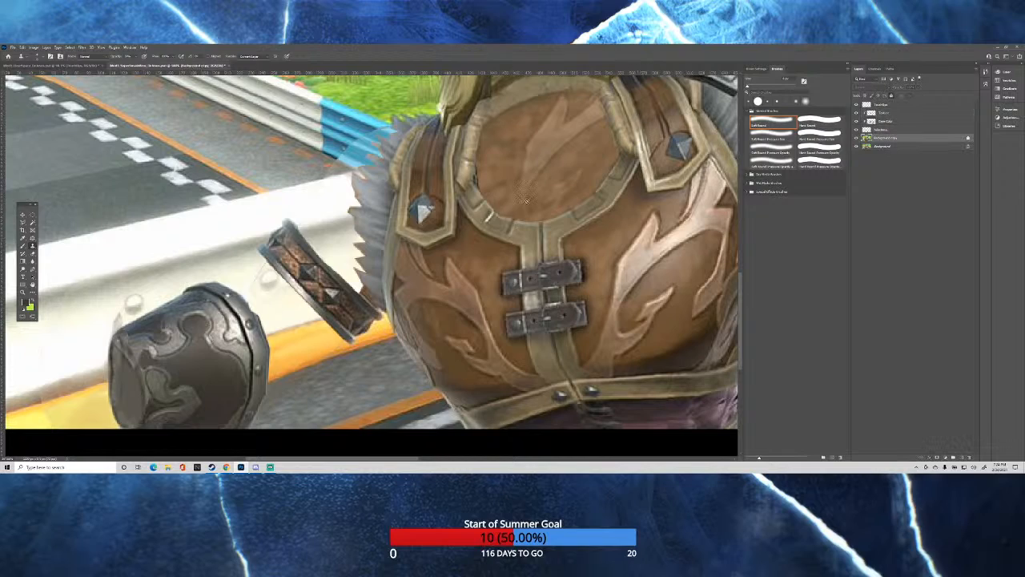
right_click(228, 295, "alt")
left_click(885, 105)
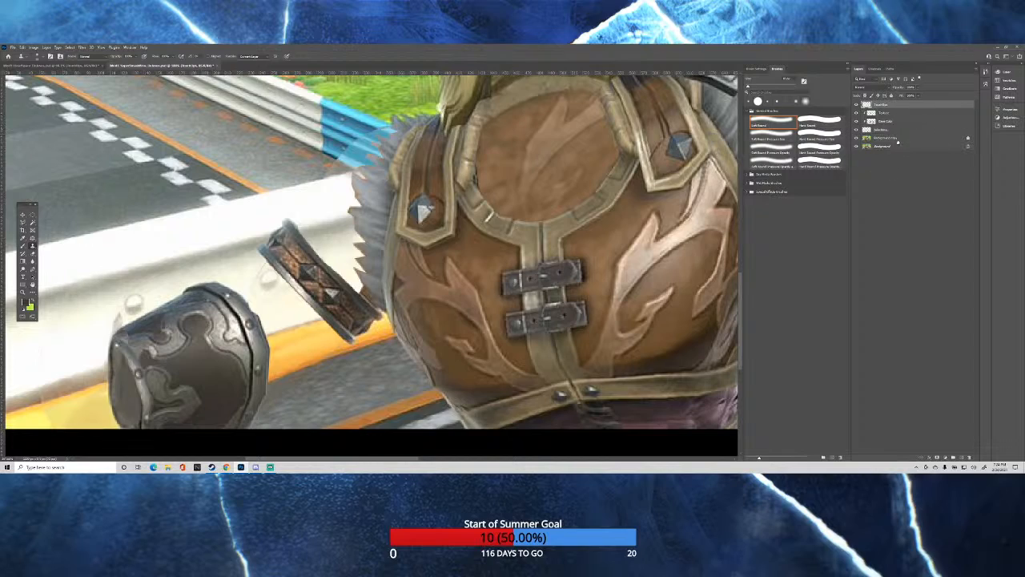
Clone barrier texture from the background copy onto the top layer beside the gauntlet with an enlarged brush.
left_click(893, 139)
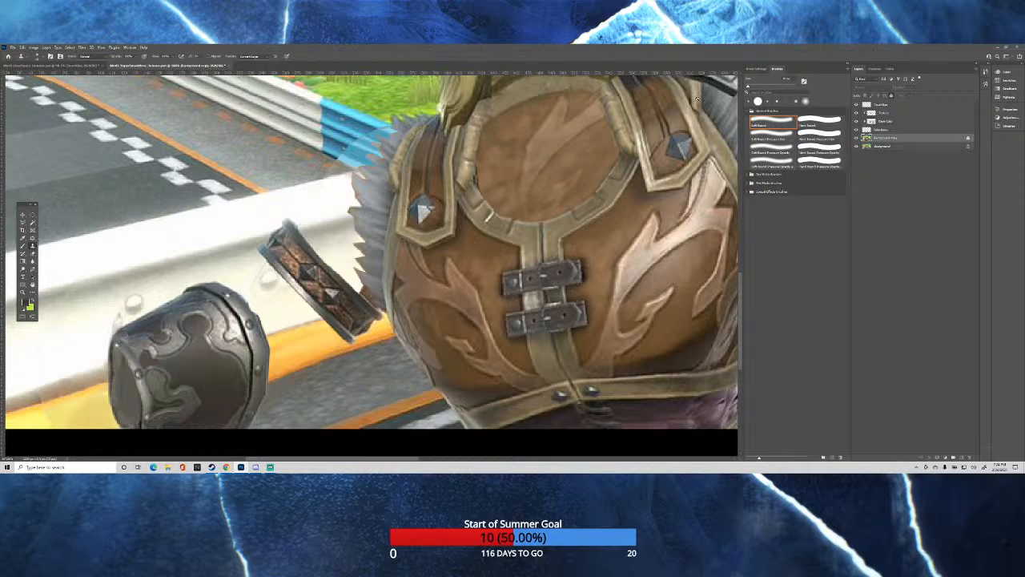
left_click(890, 106)
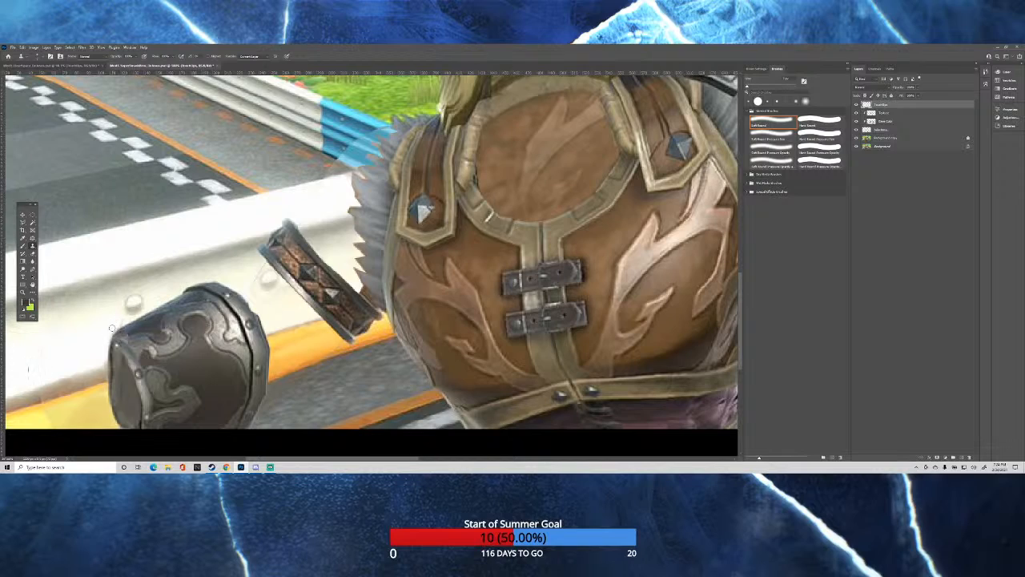
key("bracketright")
left_click(899, 140)
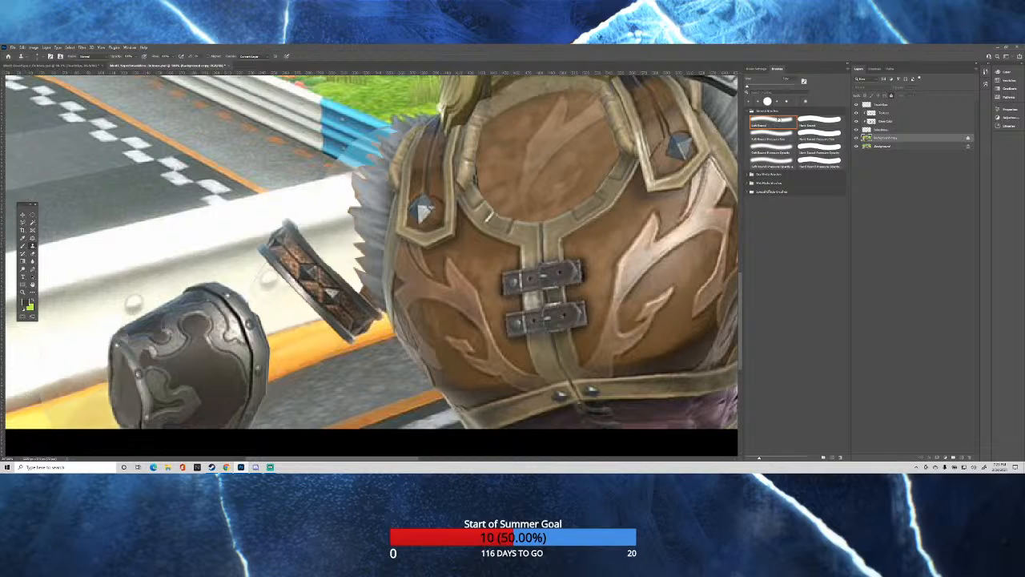
left_click(880, 112)
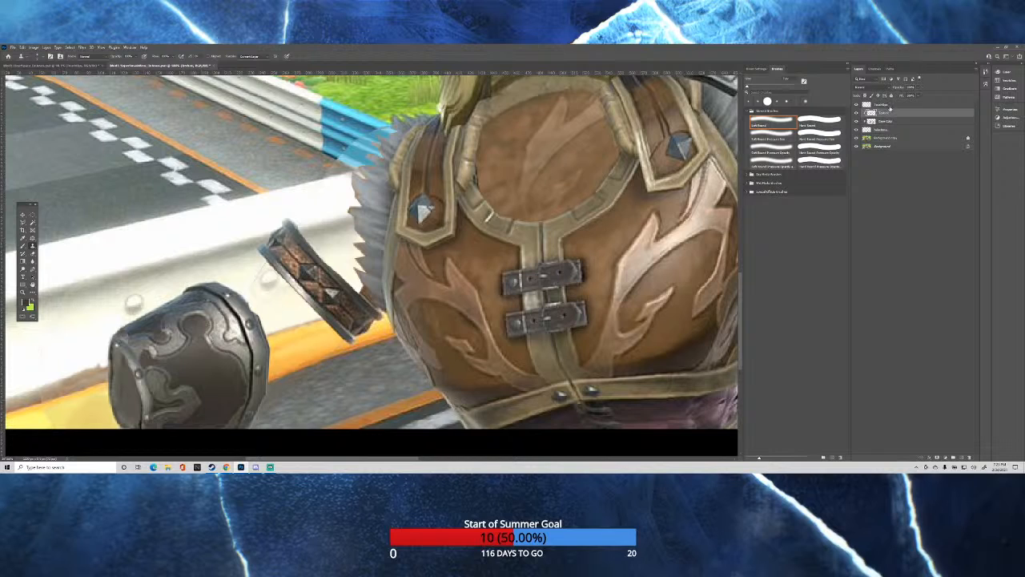
left_click(889, 106)
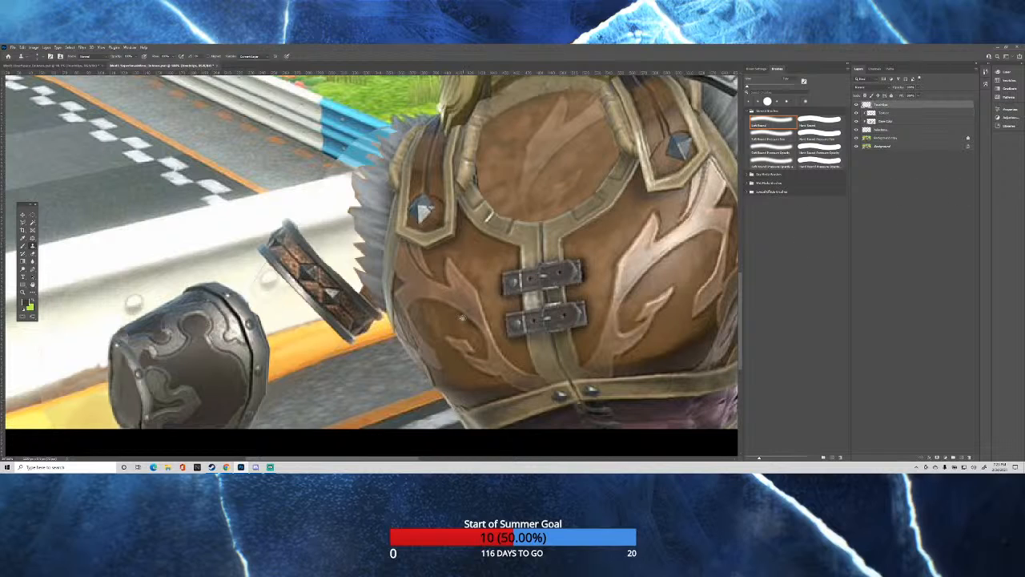
key("ctrl+0")
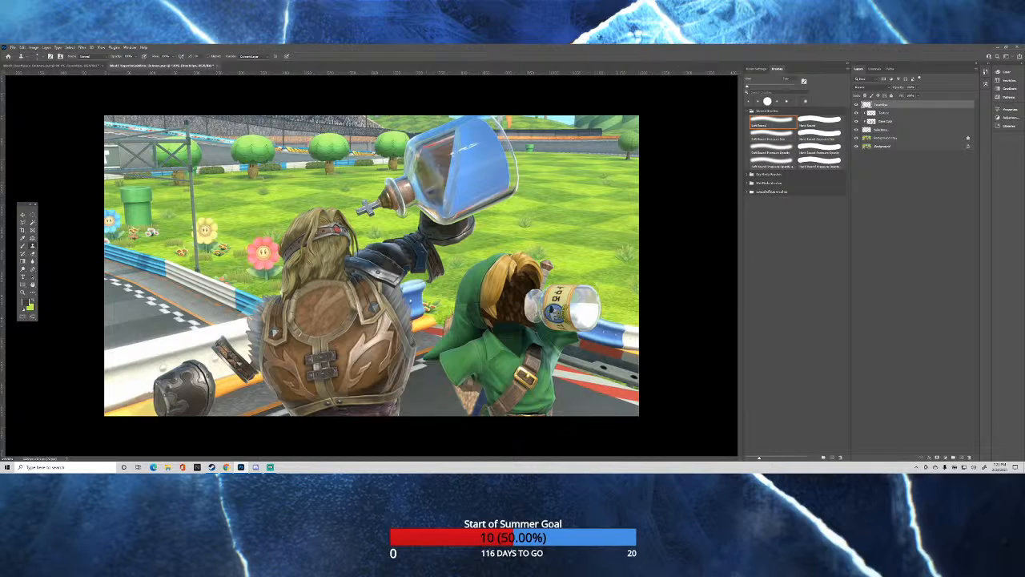
scroll(170, 362, "up", 4)
scroll(170, 362, "down", 3)
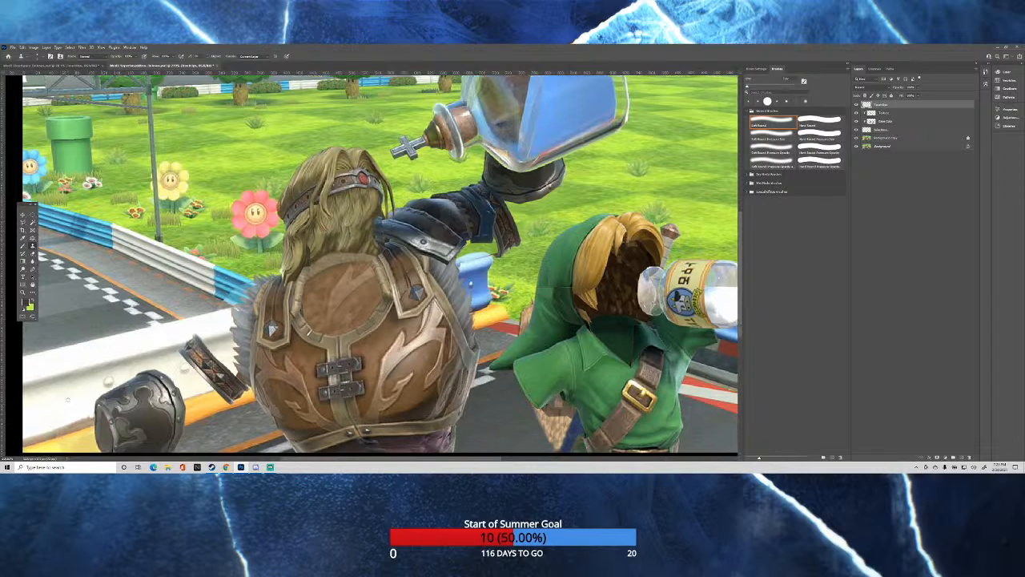
Paint white over the discolored barrier beside the gauntlet using an enlarged Soft Round brush with adjusted flow.
scroll(57, 383, "down", 1)
scroll(44, 378, "up", 7)
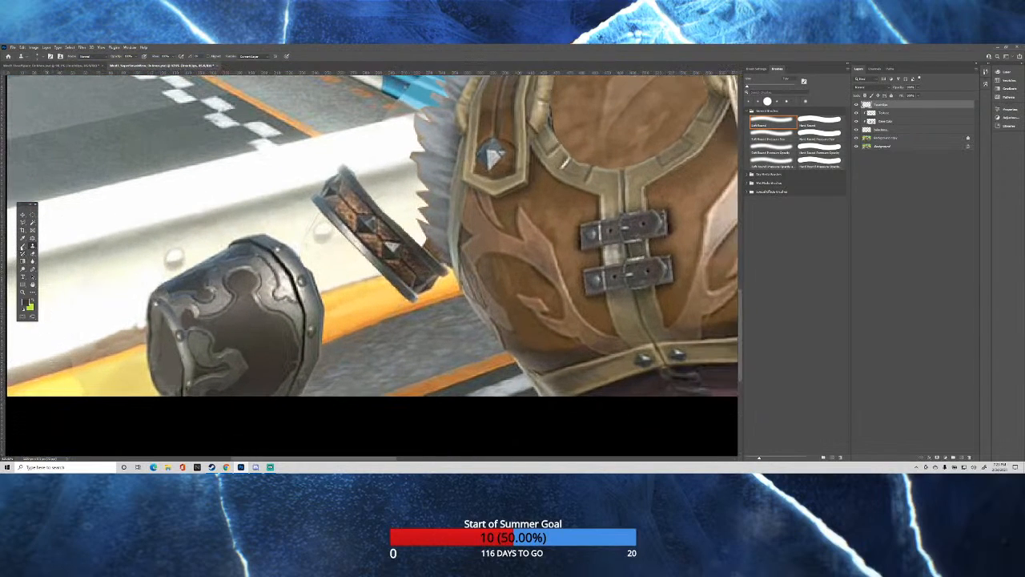
left_click(22, 249)
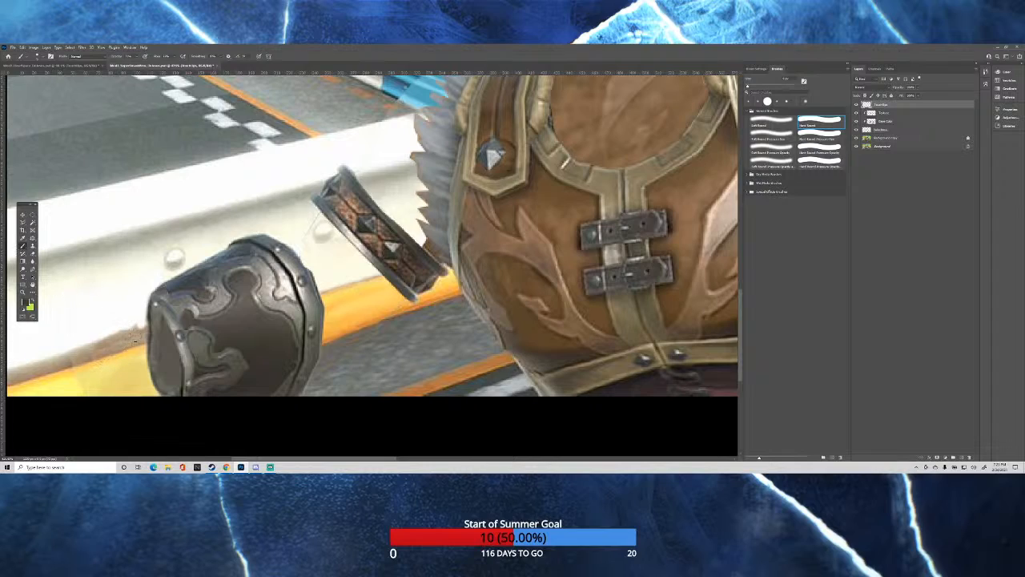
left_click(774, 120)
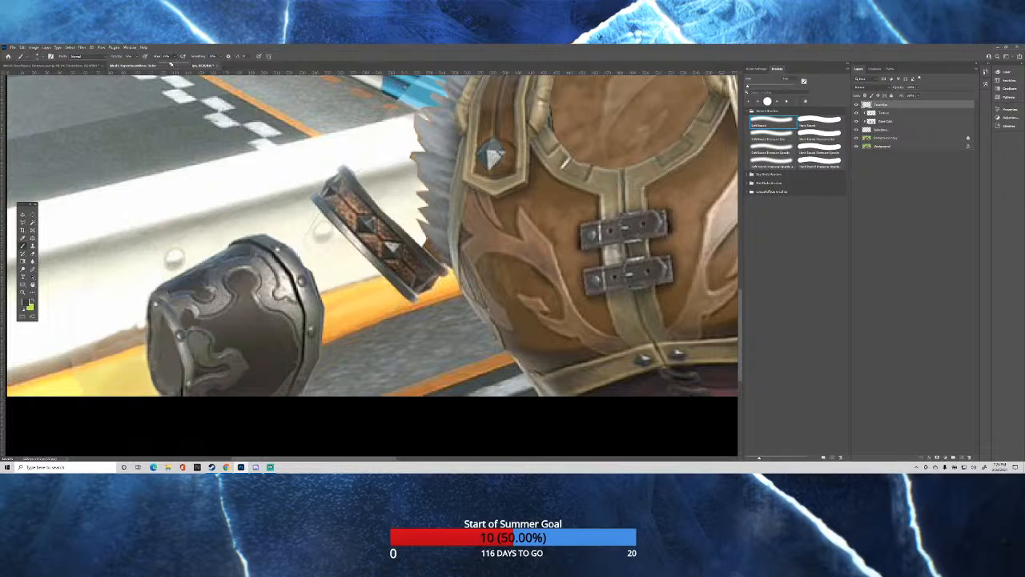
left_click(173, 56)
left_click(97, 312, "alt")
key("bracketright")
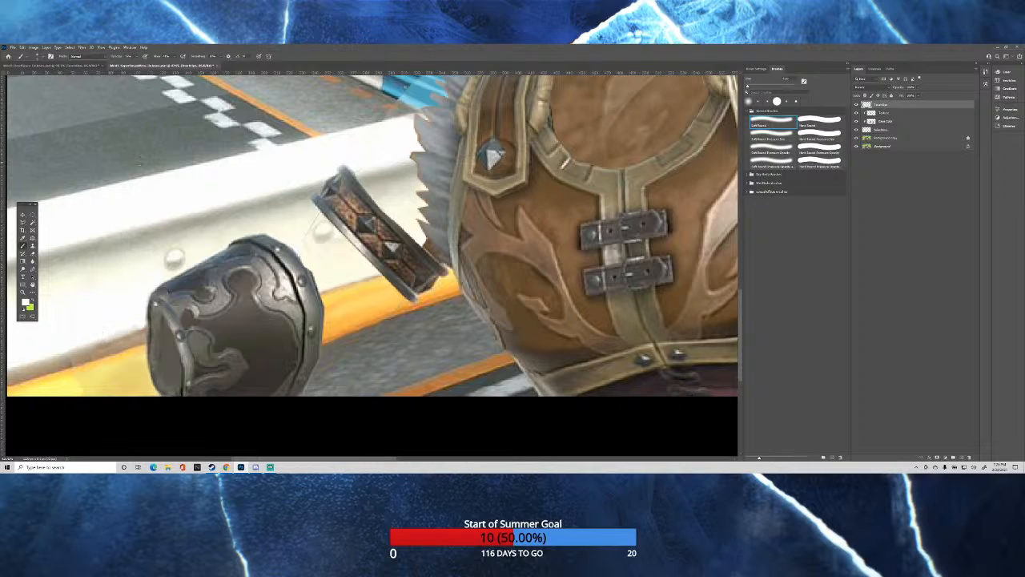
Sample the barrier's own tones and blend its shading and lower edge beside the gauntlet on the top layer.
scroll(93, 274, "down", 2)
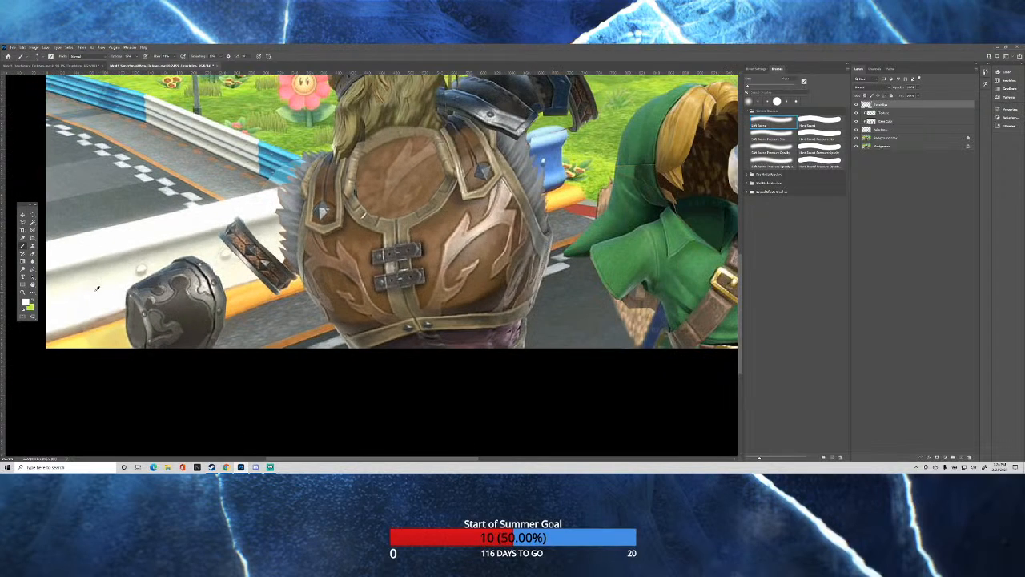
scroll(103, 318, "up", 4)
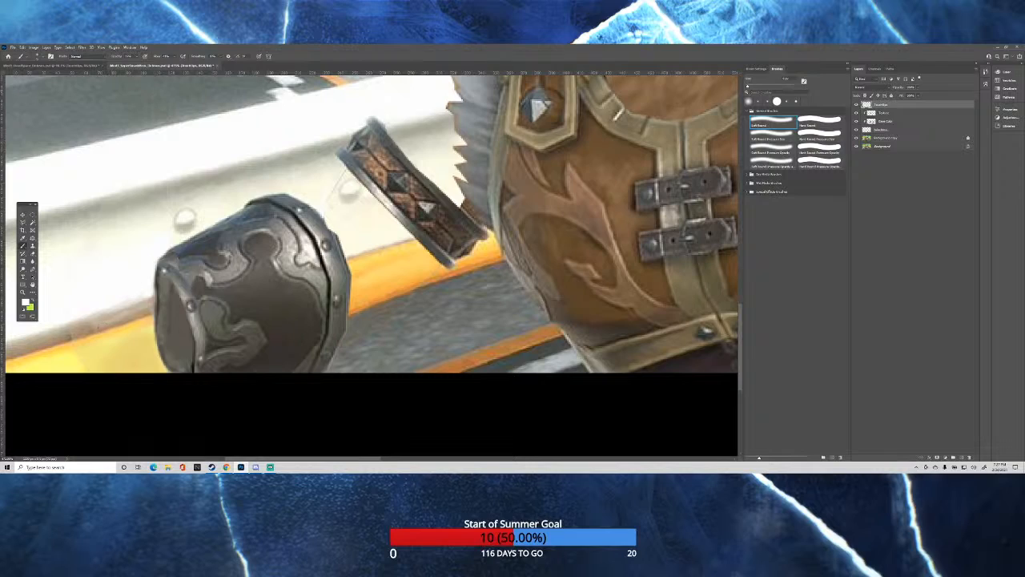
left_click(167, 186, "alt")
left_click(89, 232, "alt")
right_click(101, 233, "alt")
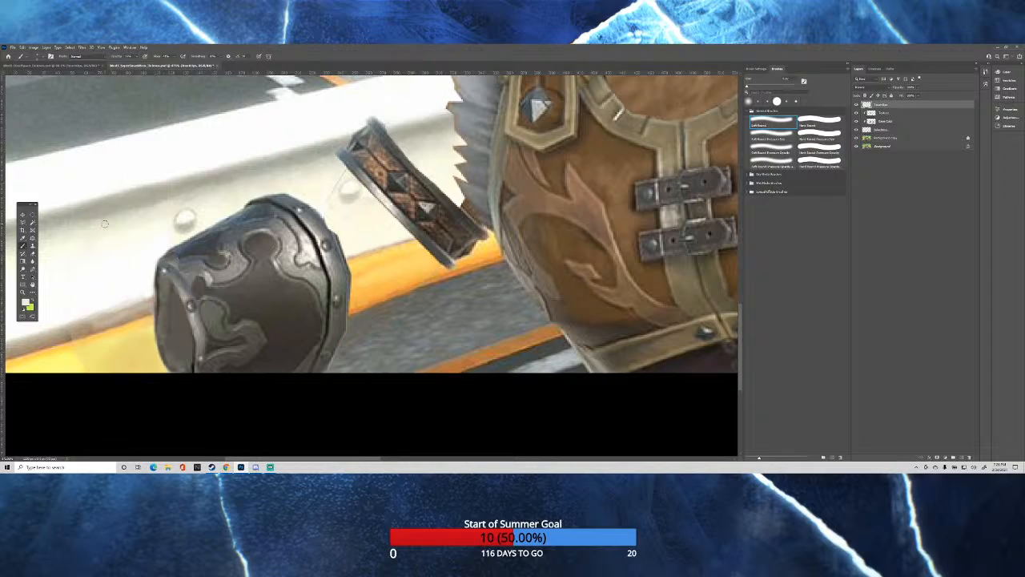
left_click(61, 343, "alt")
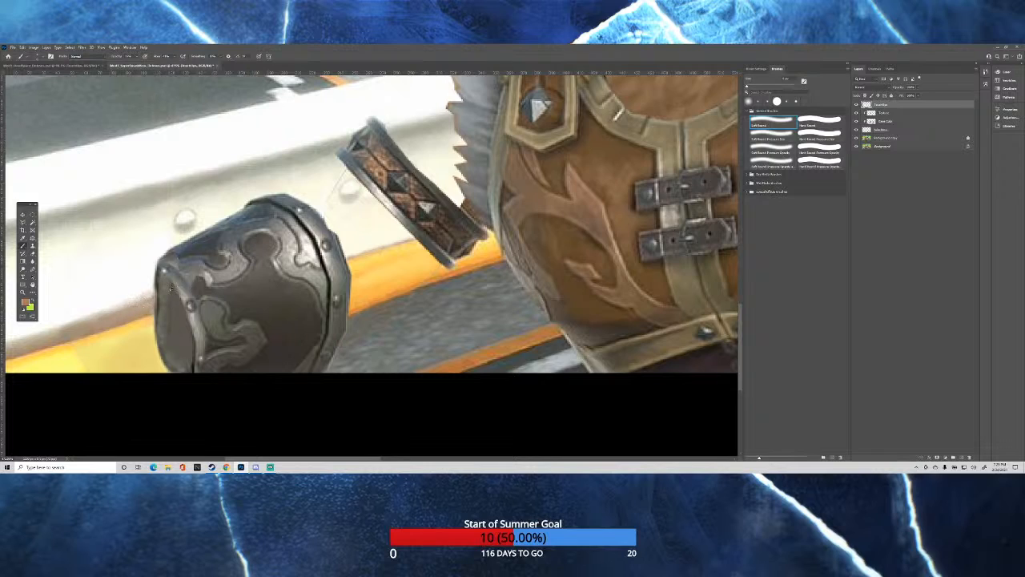
Sample the gauntlet's metallic gray and paint darker shading inside its opening.
scroll(170, 290, "down", 1)
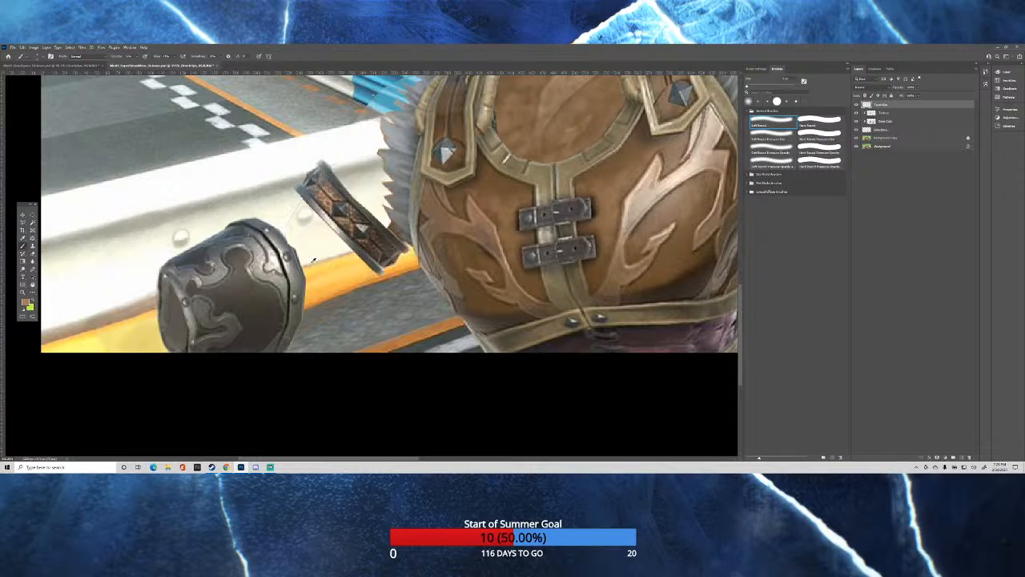
left_click(274, 242, "alt")
right_click(178, 317, "alt")
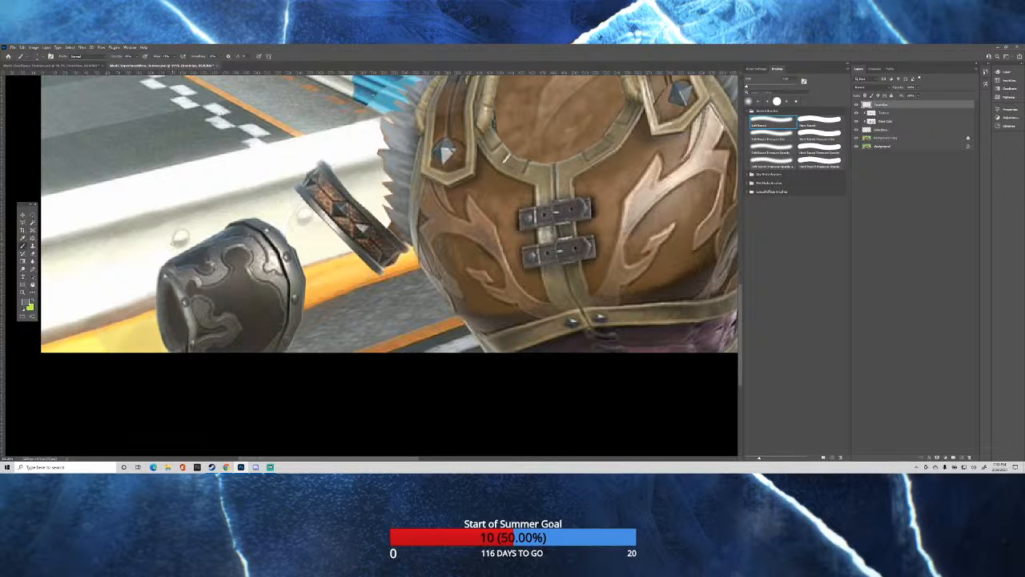
scroll(173, 243, "down", 7)
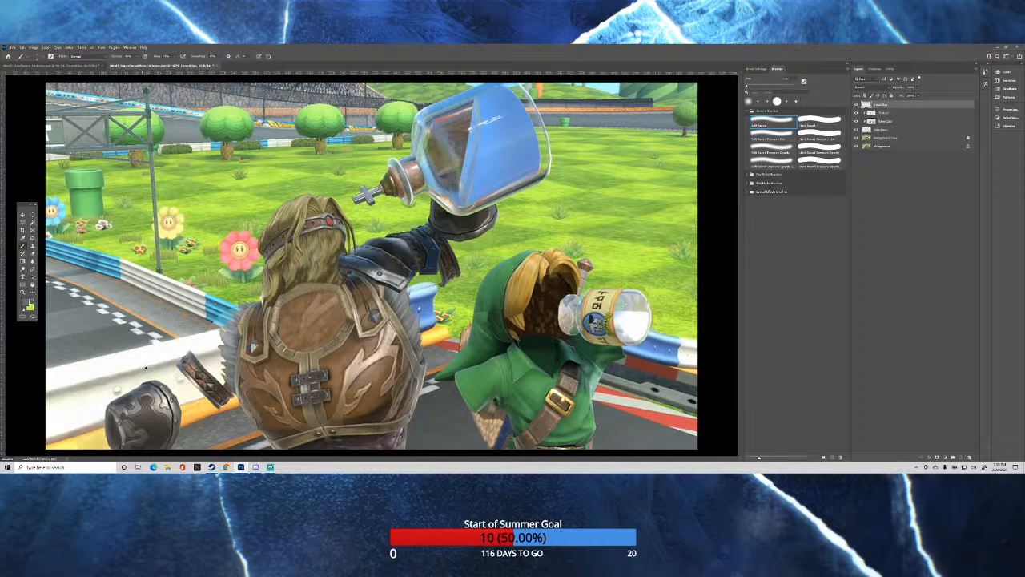
Sample the barrier's off-white and paint over the leftover outline between the gauntlet and the studded armband.
scroll(145, 367, "up", 6)
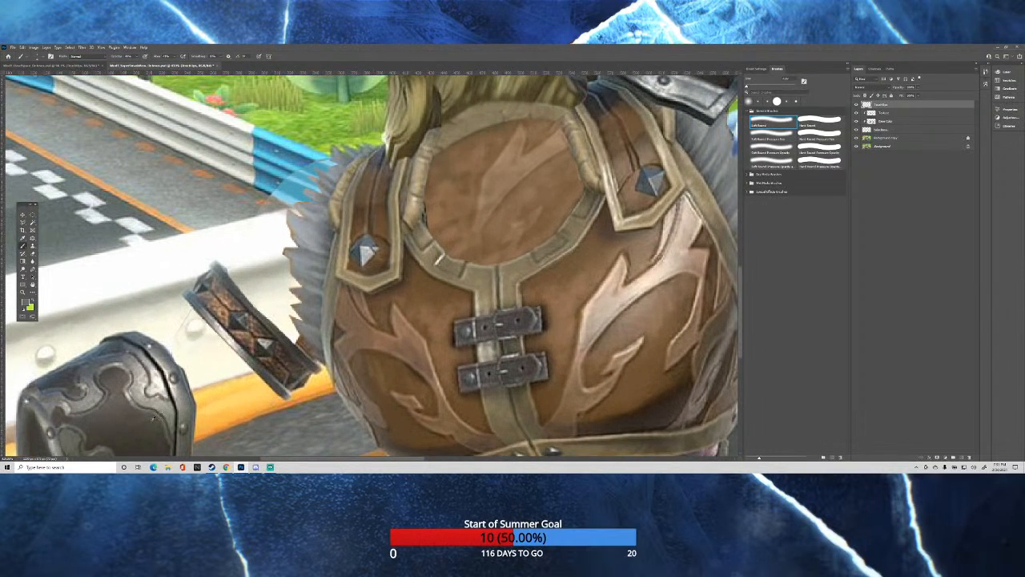
scroll(154, 416, "up", 2)
left_click(214, 340, "alt")
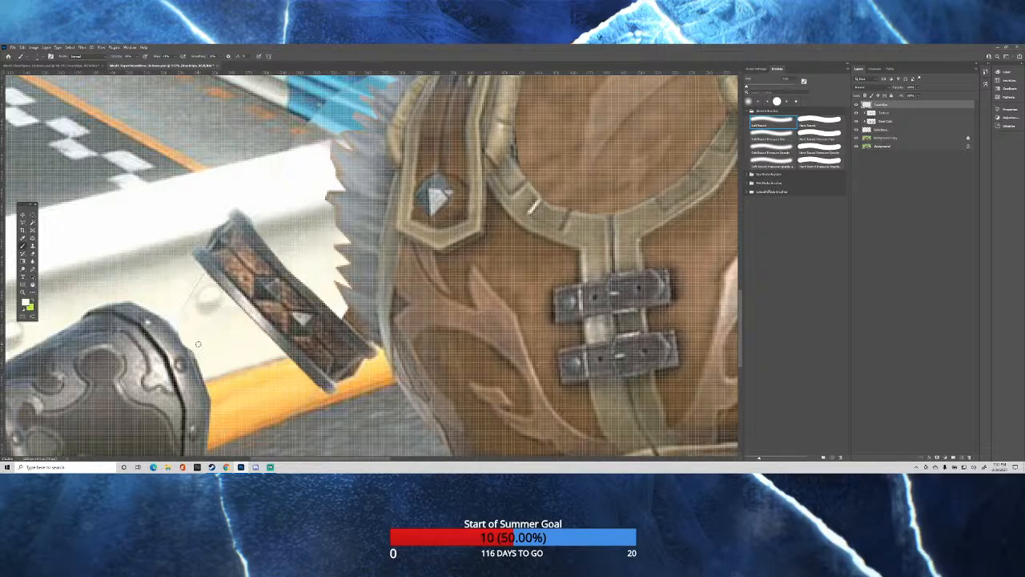
key("x")
left_click(175, 308, "alt")
left_click(203, 279, "alt")
scroll(304, 239, "down", 3)
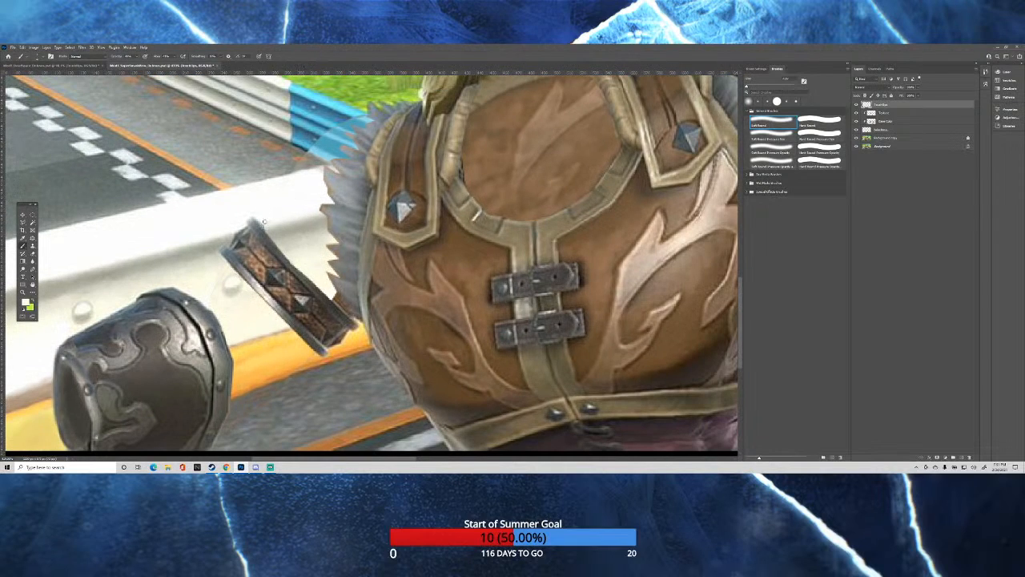
Sample the barrier's gray shadow tone and paint its shading between the studded armband and the vest's fur edge.
scroll(255, 214, "up", 4)
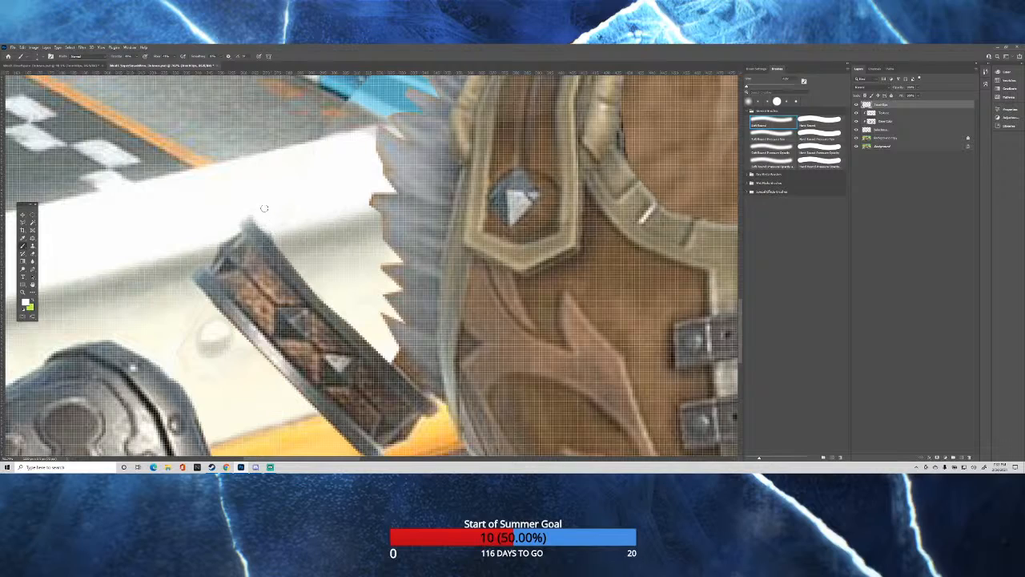
left_click(196, 252, "alt")
right_click(277, 238, "alt")
left_click(389, 198, "alt")
scroll(422, 226, "up", 3)
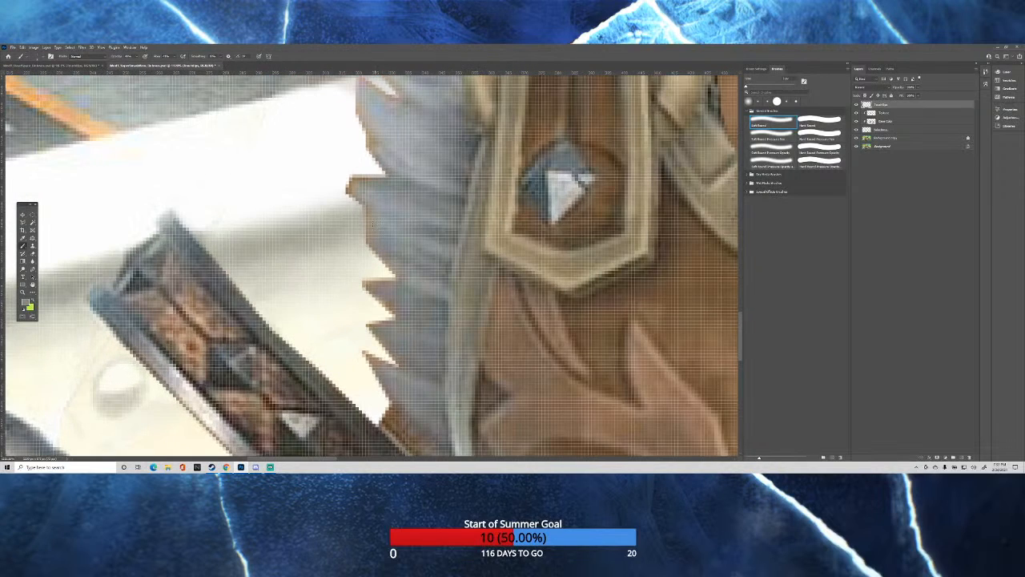
right_click(369, 222, "alt")
left_click_drag(381, 370, 372, 359)
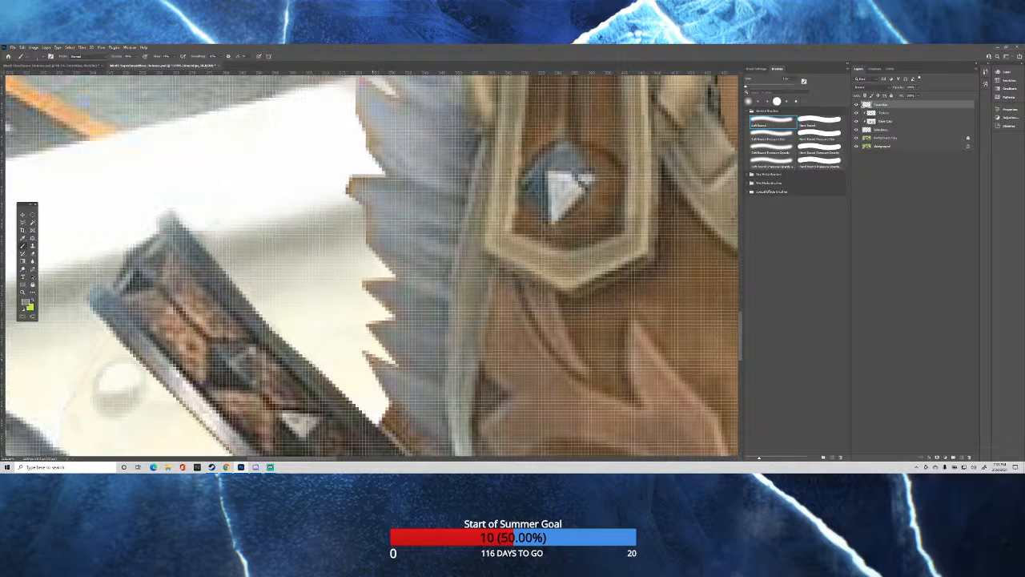
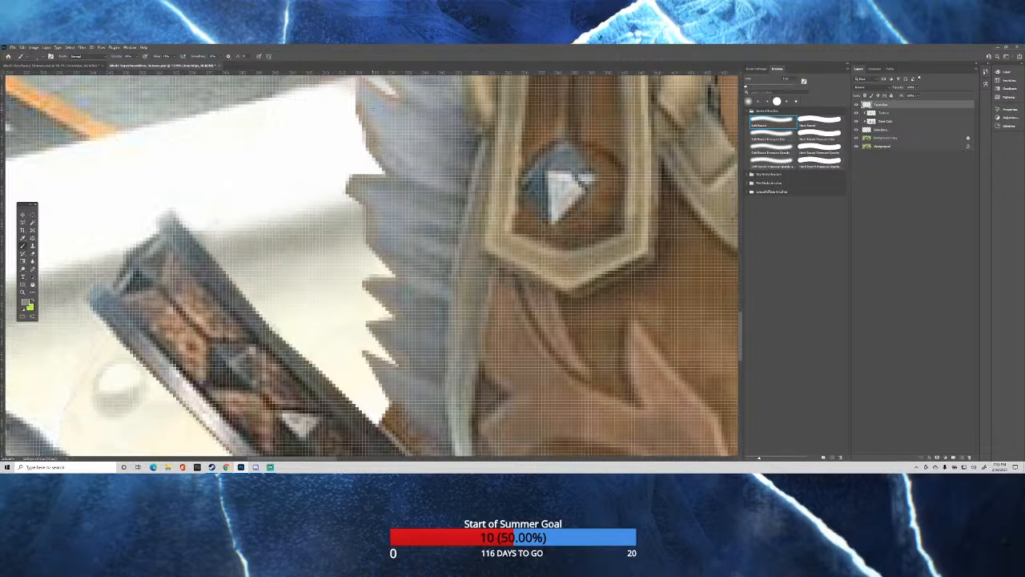
Sample the distant barrier's light and dark blue tones and paint its ridges' shading up to the vest's fur edge.
scroll(371, 266, "up", 5)
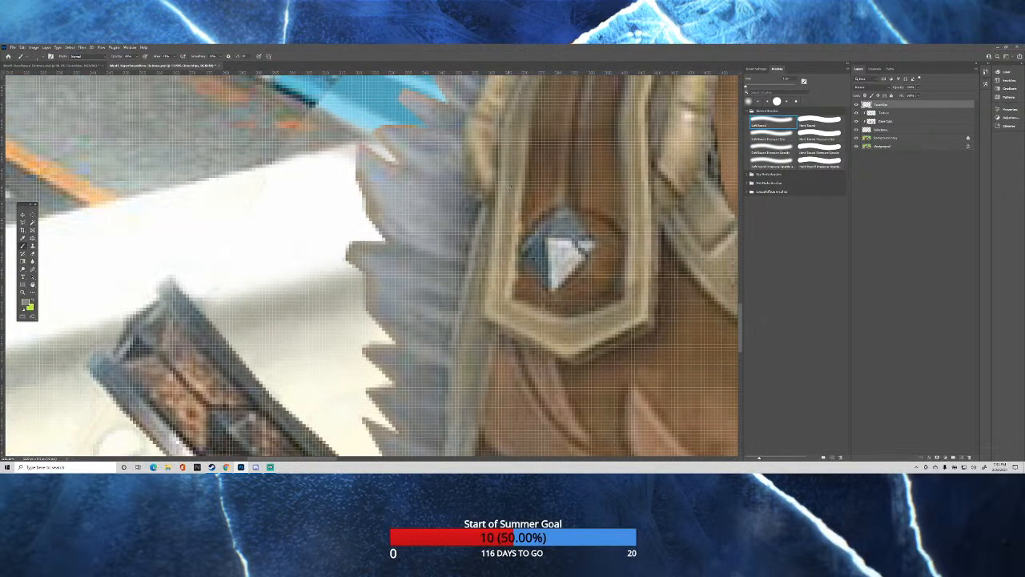
scroll(528, 235, "up", 1)
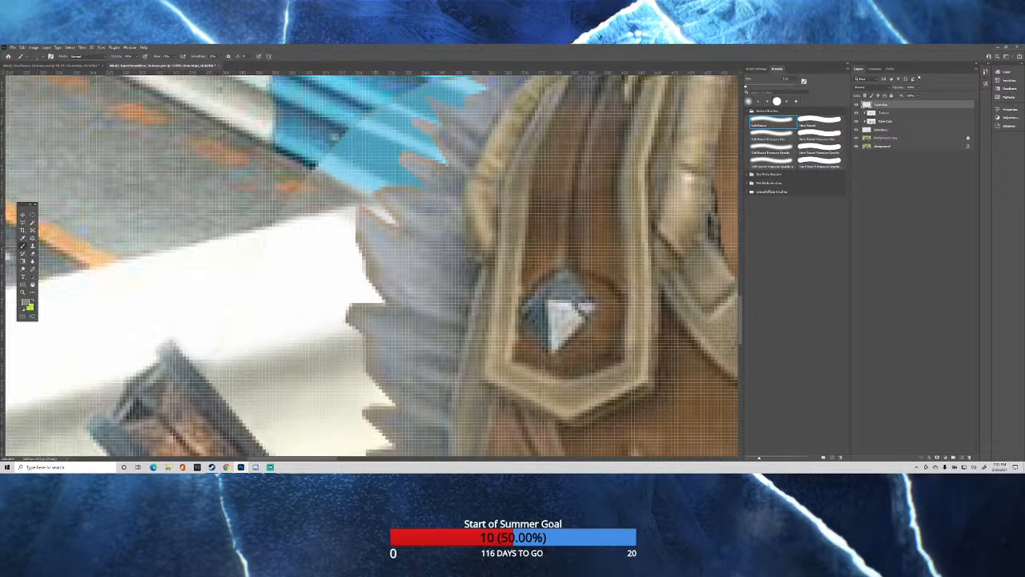
scroll(373, 264, "up", 4)
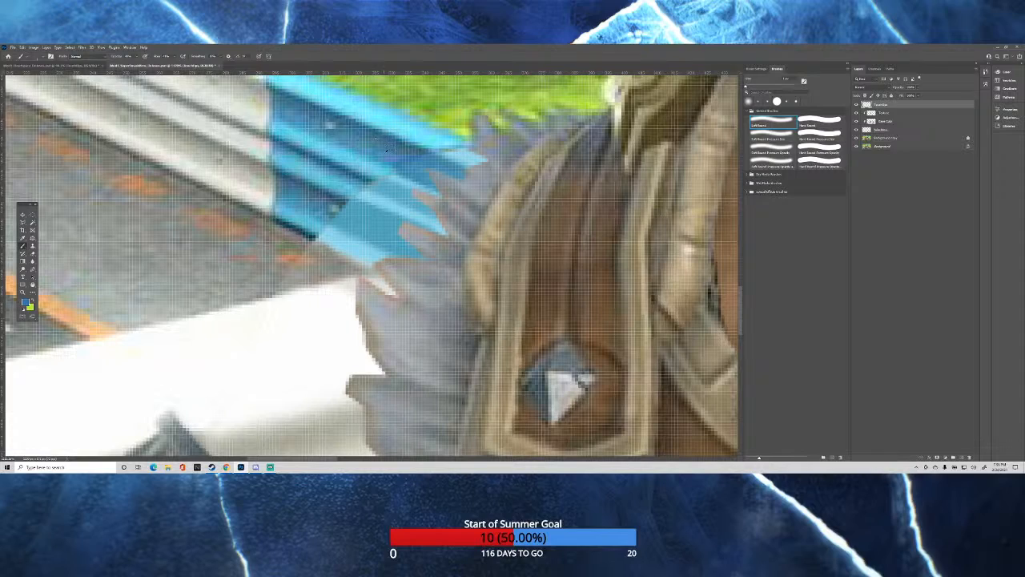
left_click(379, 169, "alt")
left_click(362, 177, "alt")
left_click(358, 174, "alt")
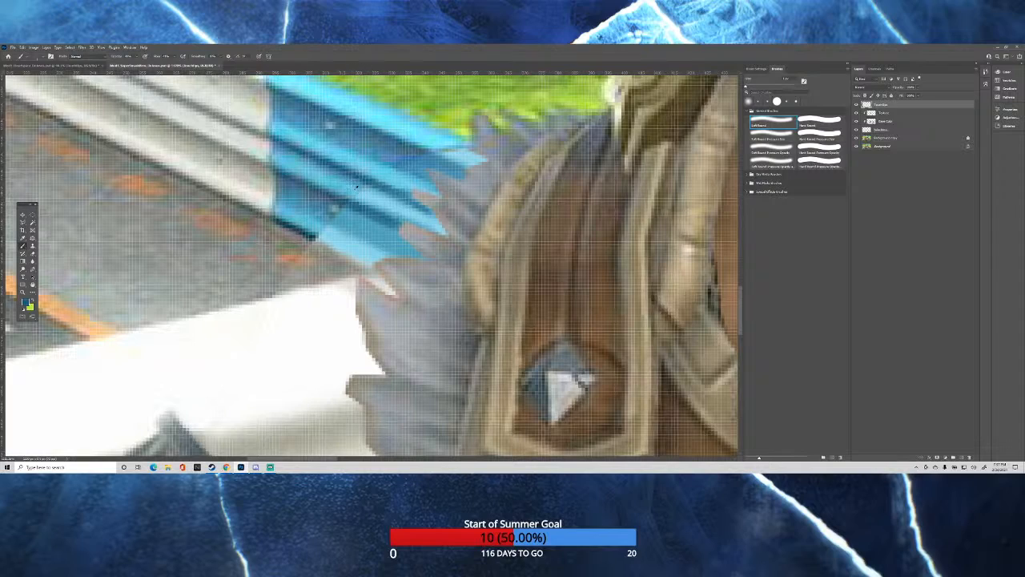
left_click(355, 186, "alt")
left_click(370, 198, "alt")
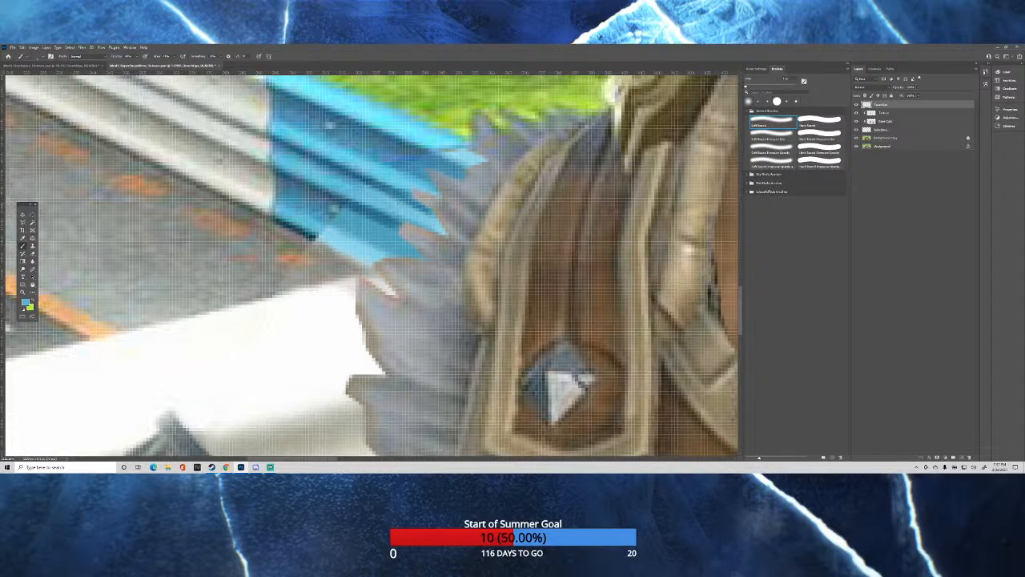
left_click(321, 174, "alt")
left_click(414, 144, "alt")
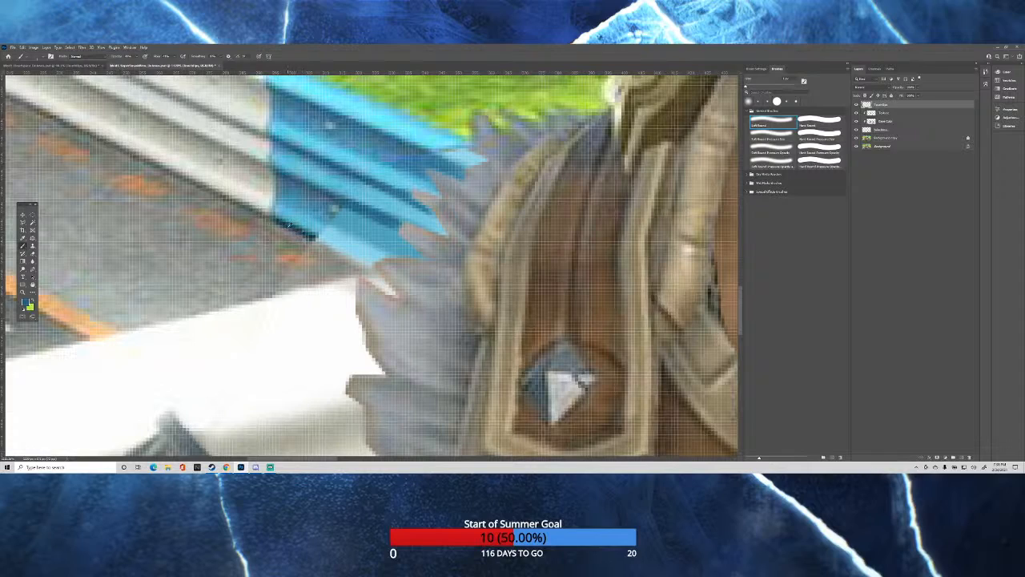
Sample the blue barrier's dark shadow tone and extend its lower edge line above the road to the fur.
left_click(288, 225, "alt")
mouse_move(314, 237)
left_mouse_down()
mouse_move(370, 262)
mouse_move(358, 264)
left_mouse_up()
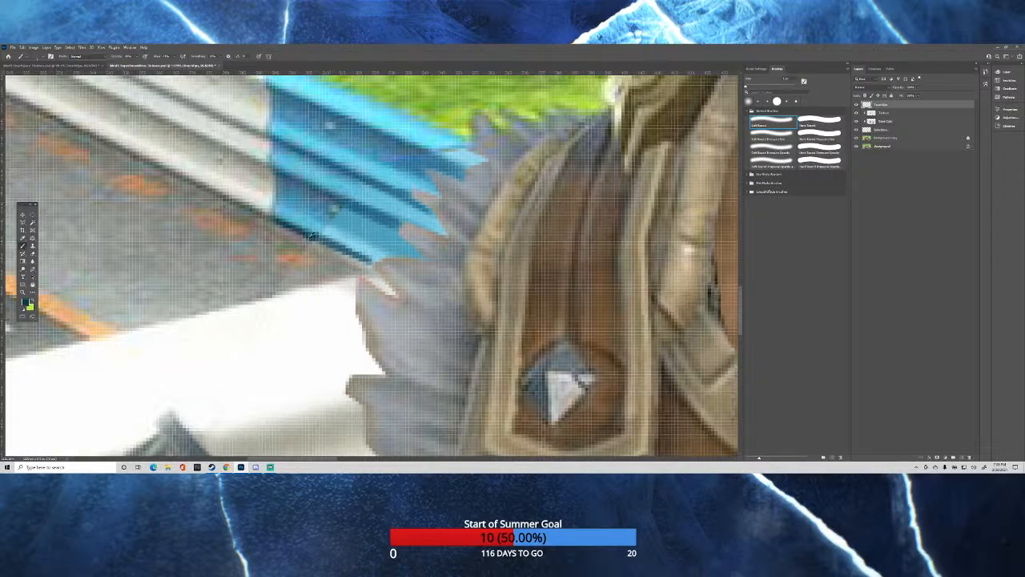
left_click(311, 237, "alt")
left_click_drag(328, 244, 370, 263)
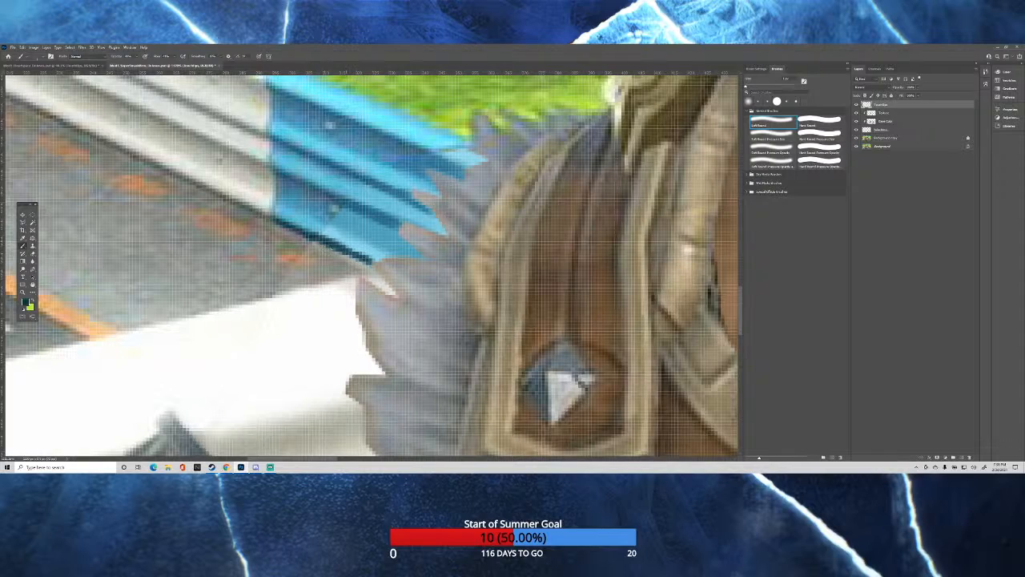
left_click_drag(346, 254, 371, 262)
mouse_move(366, 254)
left_mouse_down()
mouse_move(374, 261)
mouse_move(357, 249)
left_mouse_up()
Sample the barrier's medium blues and blend the shading of its lowest panel beside the fur.
left_click(304, 218, "alt")
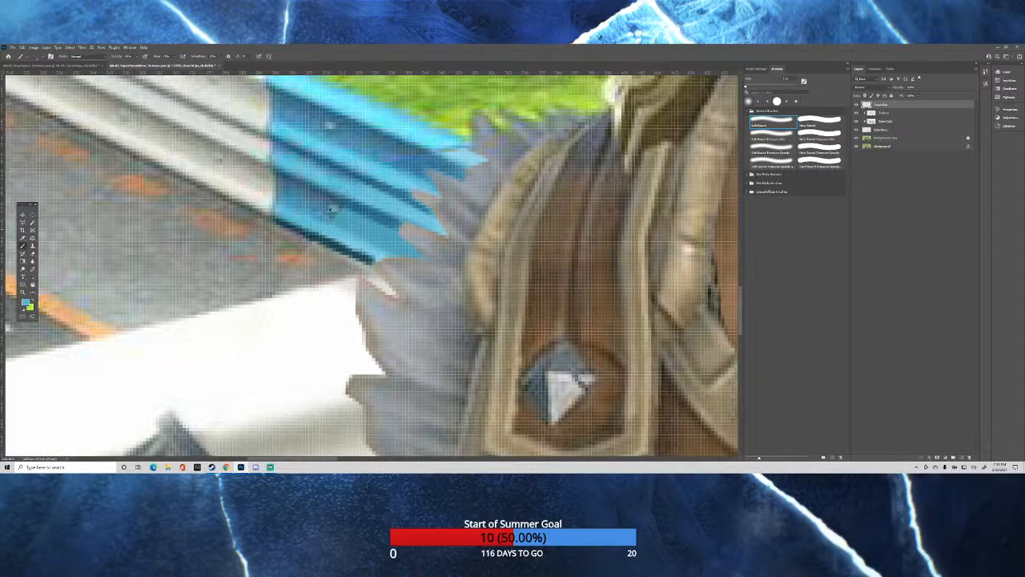
left_click(331, 208, "alt")
left_click_drag(328, 228, 366, 247)
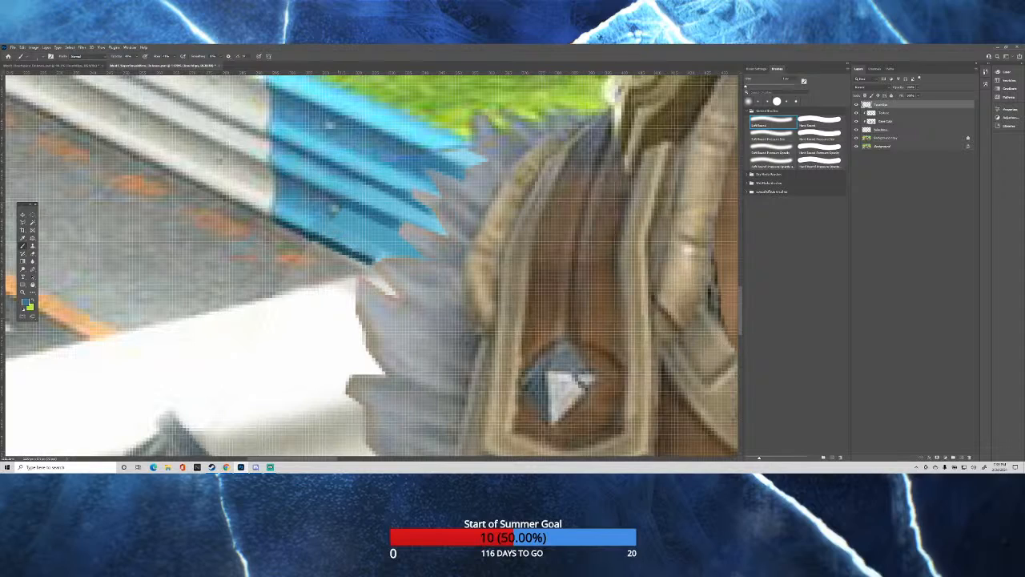
left_click_drag(344, 221, 367, 237)
left_click_drag(376, 233, 400, 246)
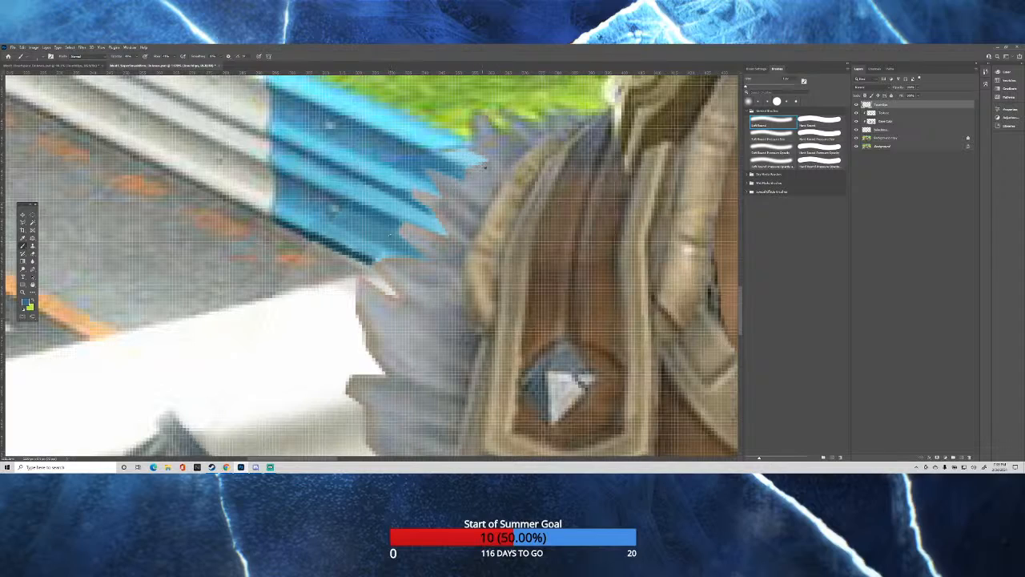
Sample the gray tones and touch up the road gap between the blue barrier, the white rail and the fur.
left_click(483, 170, "alt")
scroll(492, 178, "down", 10)
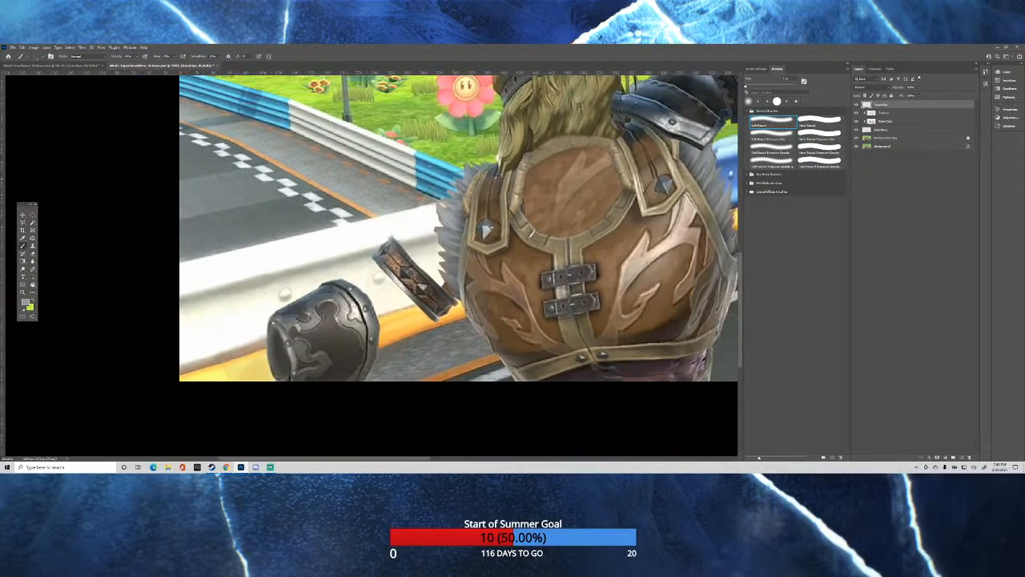
scroll(492, 178, "up", 10)
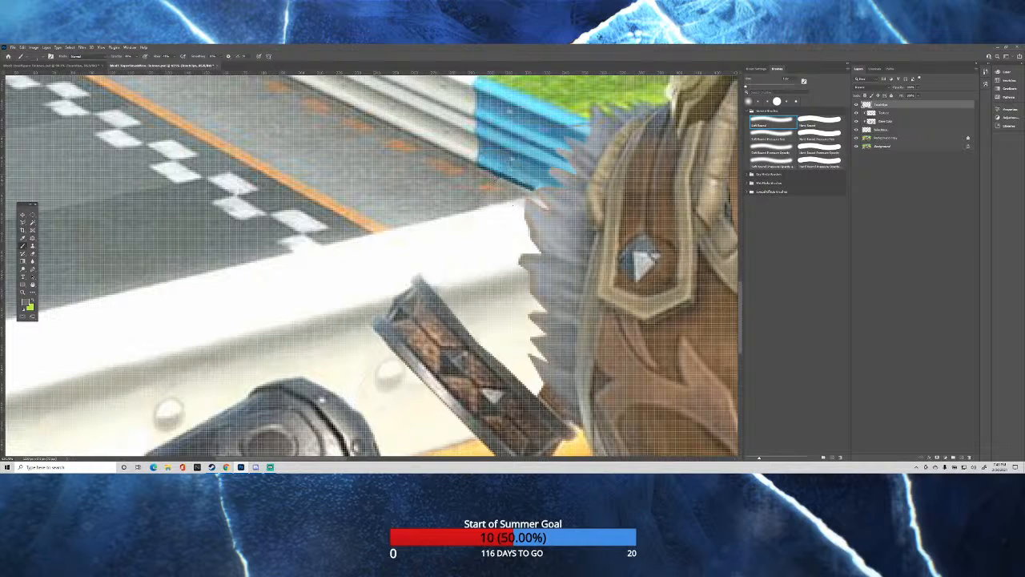
scroll(492, 178, "up", 2)
scroll(548, 197, "up", 3)
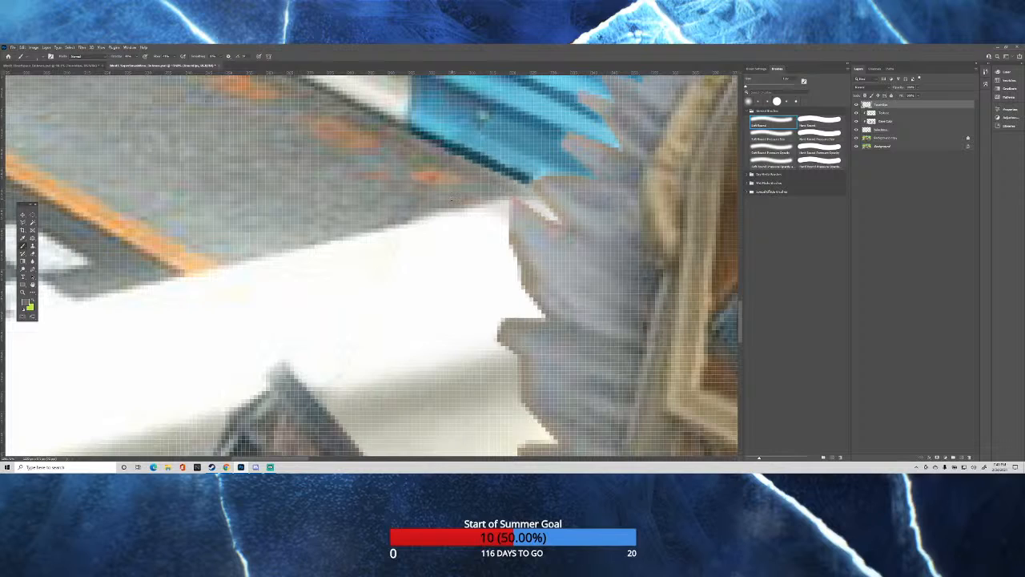
scroll(451, 199, "down", 2)
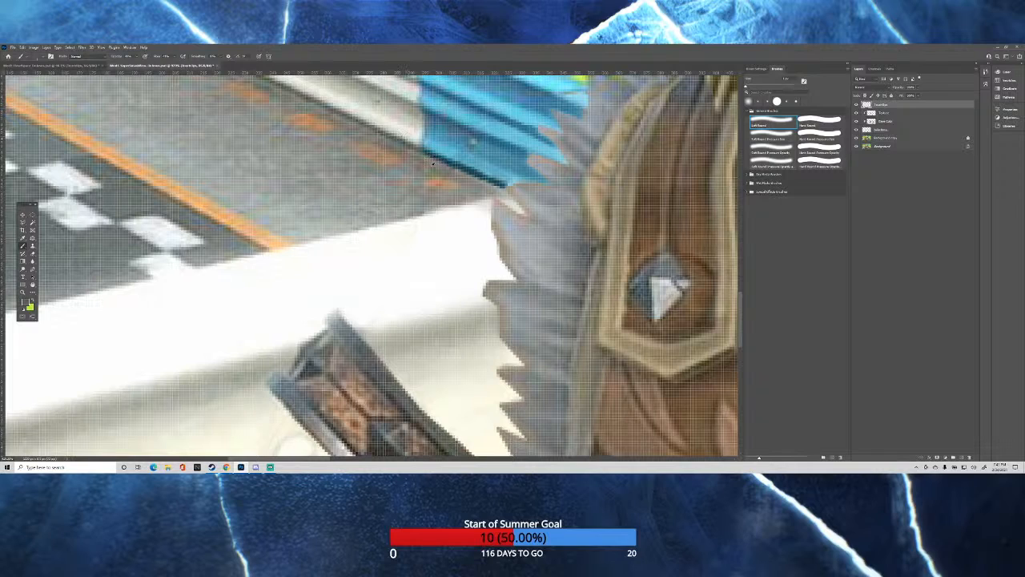
scroll(462, 188, "up", 1)
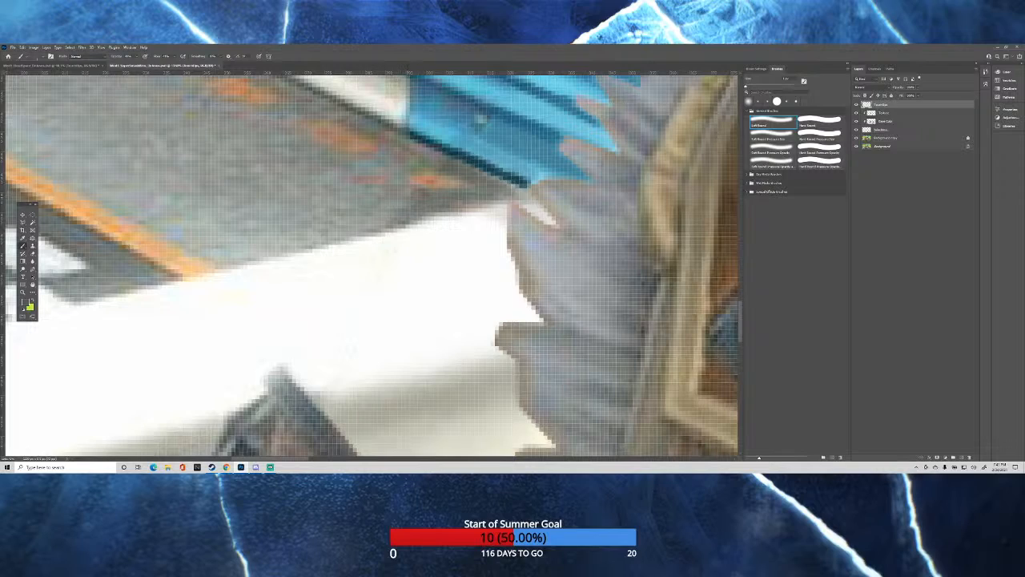
Sample the barrier's blues and paint over the leftover outline along its upper ridge beside the fur.
scroll(478, 144, "down", 12)
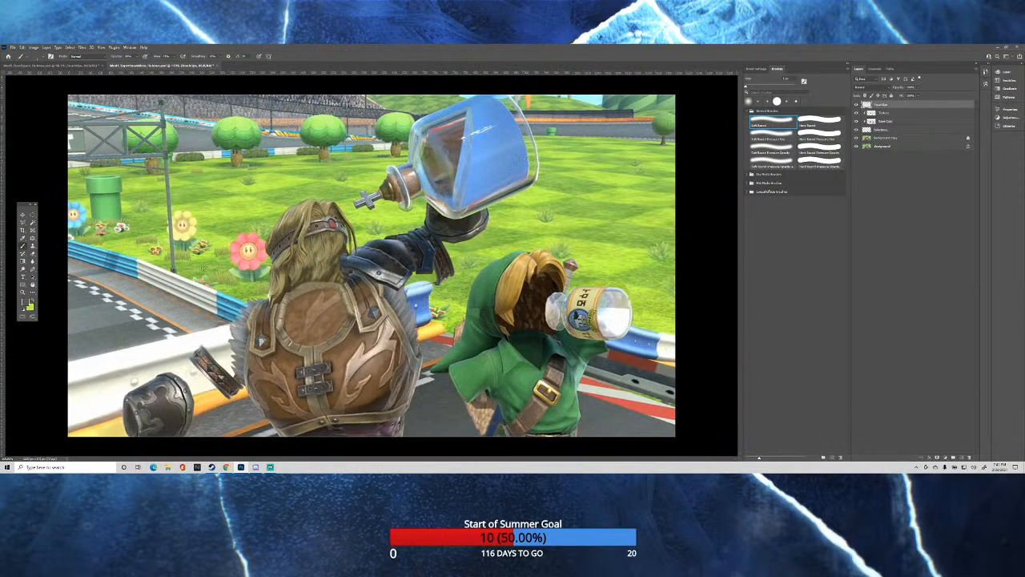
scroll(192, 302, "up", 8)
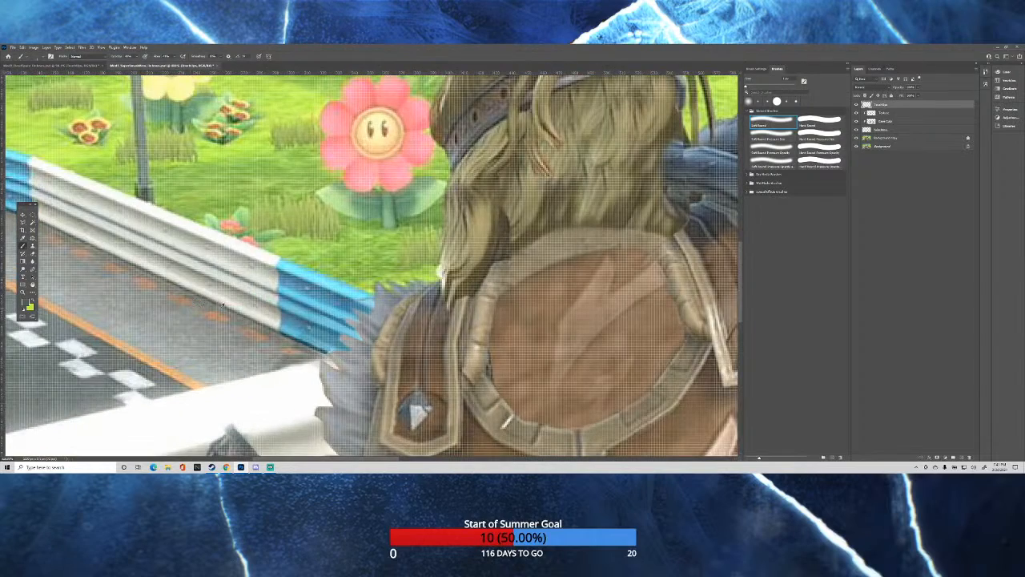
scroll(459, 329, "up", 3)
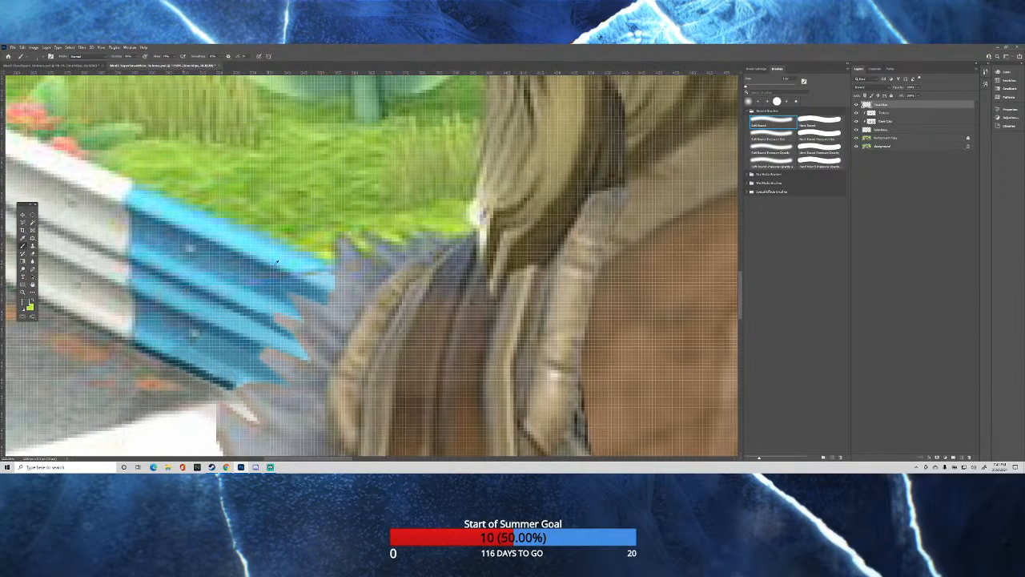
left_click(307, 265, "alt")
left_click(194, 334, "alt")
left_click(312, 258, "alt")
scroll(413, 228, "down", 10)
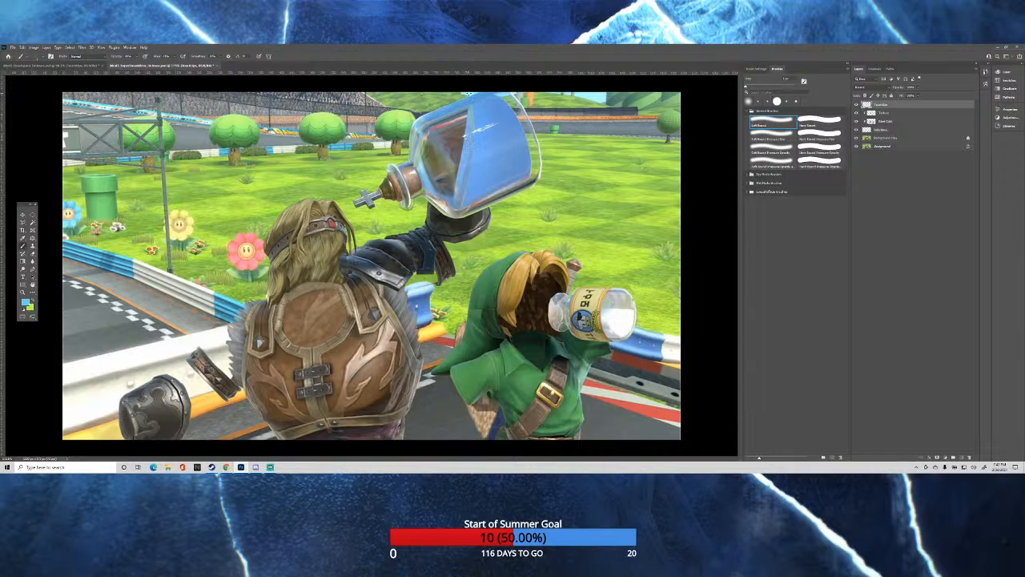
Sample the sky and hill colors and touch up the background along the large blue bottle's upper edge.
scroll(471, 81, "up", 8)
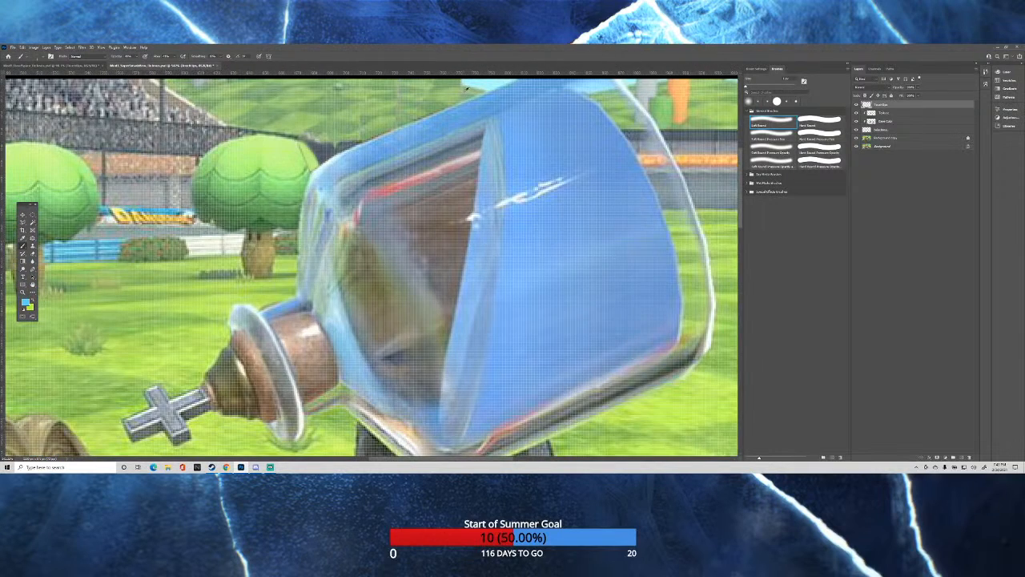
scroll(471, 81, "up", 3)
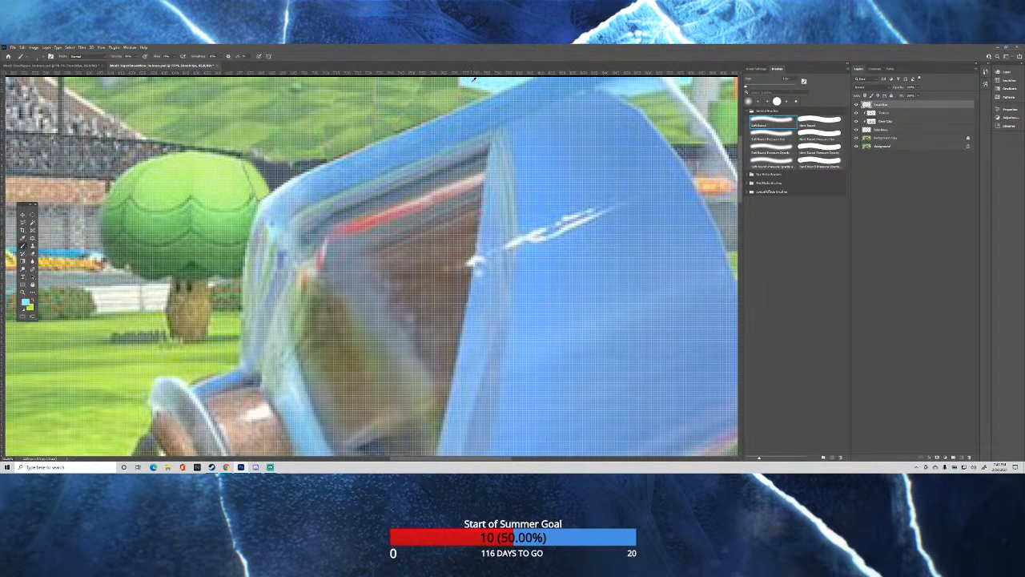
scroll(468, 84, "up", 2)
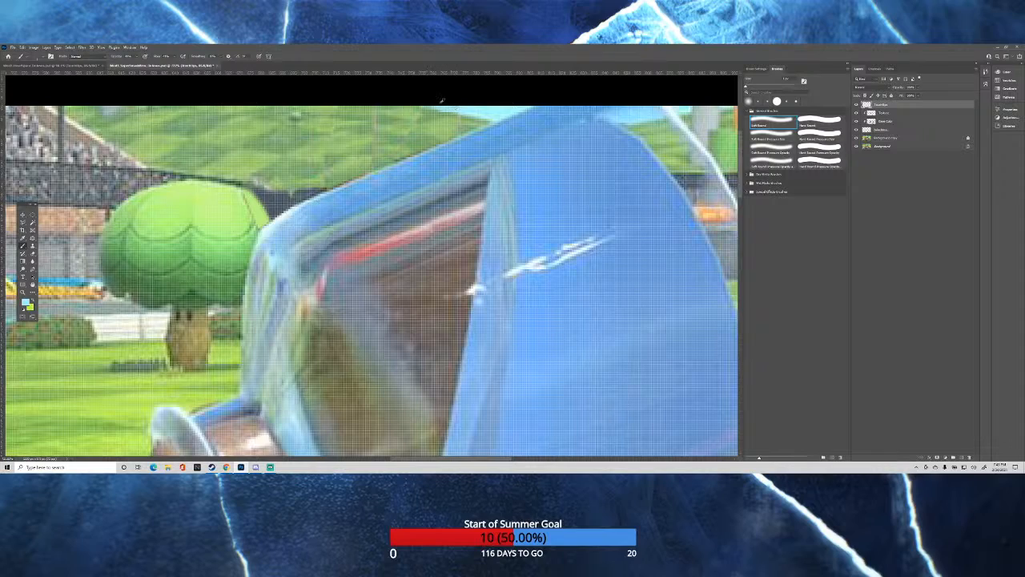
left_click(195, 120, "alt")
left_click(357, 116, "alt")
scroll(485, 98, "down", 5)
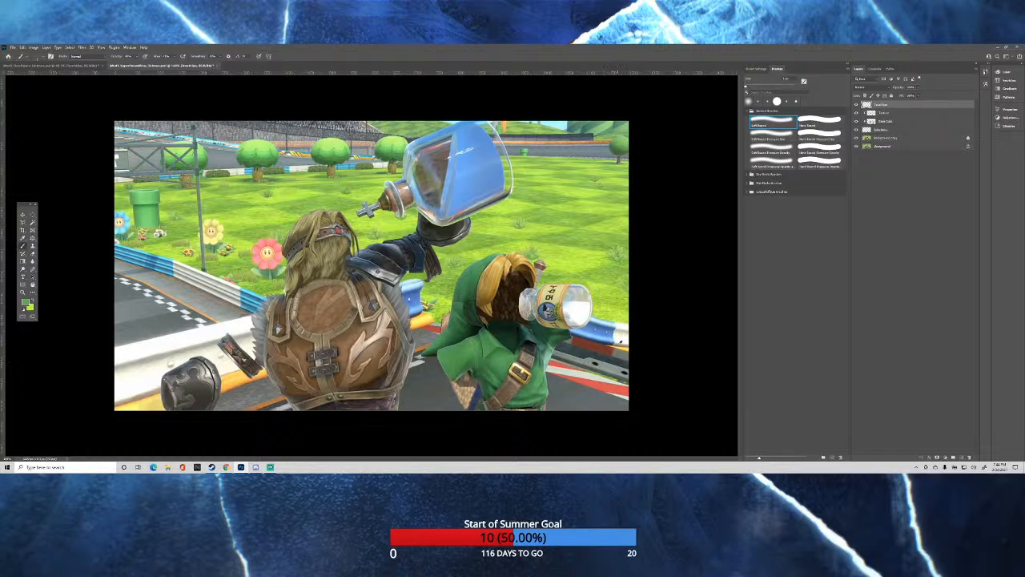
Sample the grass green and paint over the leftover outline around the milk bottle's upper side and base.
scroll(584, 305, "up", 5)
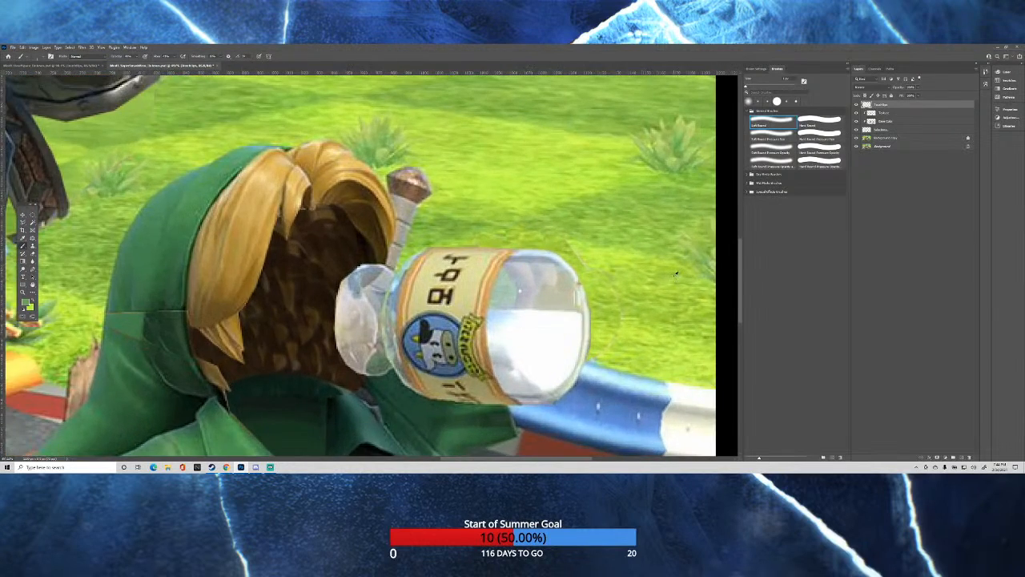
scroll(675, 274, "up", 2)
left_click(576, 241, "alt")
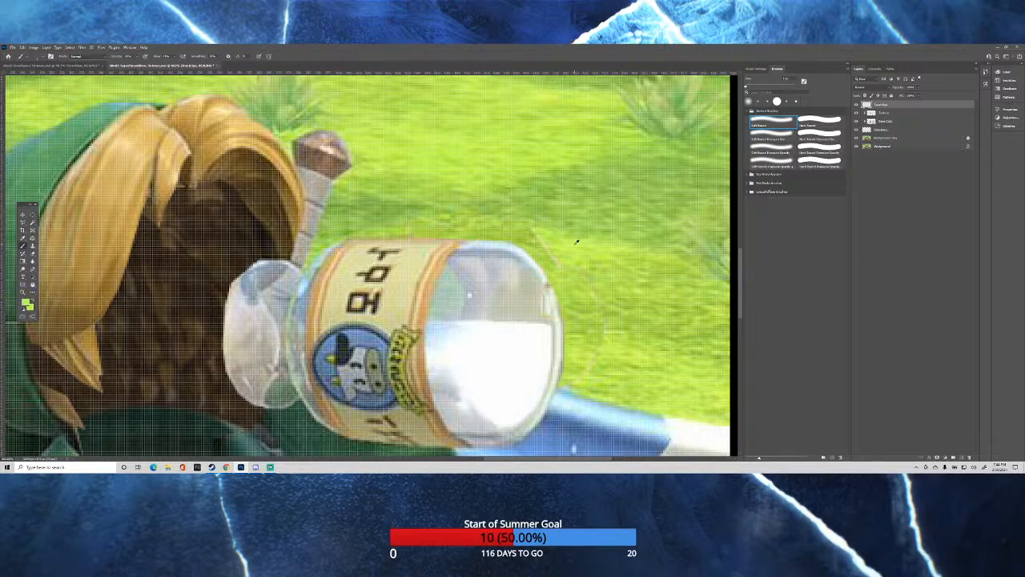
left_click(584, 243, "alt")
scroll(162, 317, "down", 17)
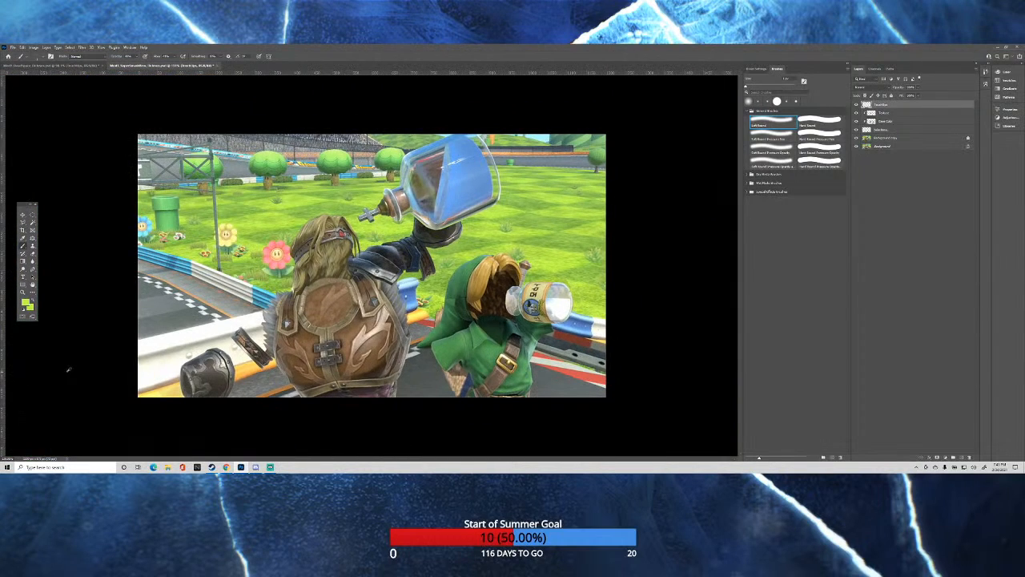
Sample the dark blue below the green tunic and paint over the leftover lines inside that blue area.
scroll(327, 401, "up", 2)
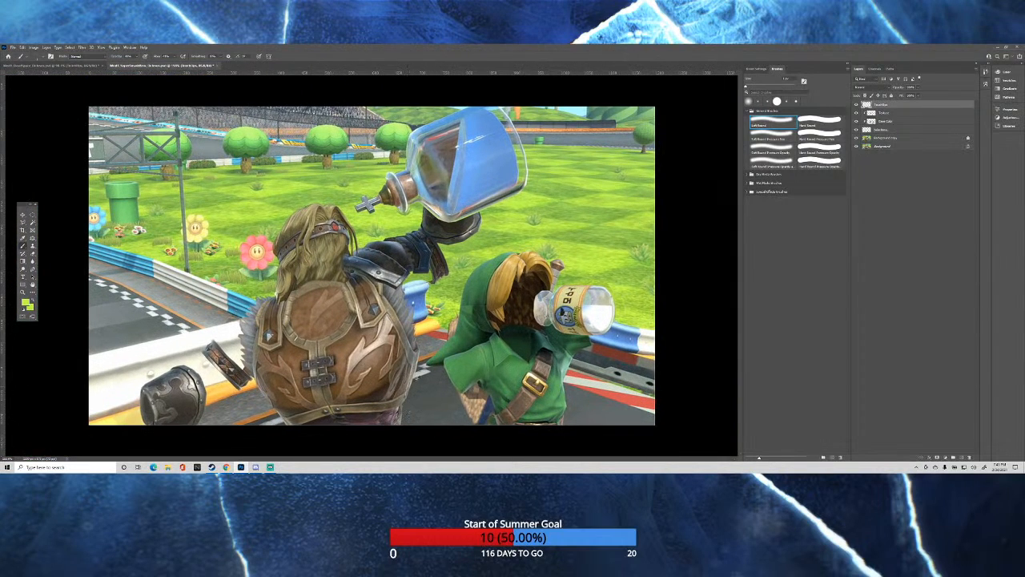
scroll(475, 418, "up", 8)
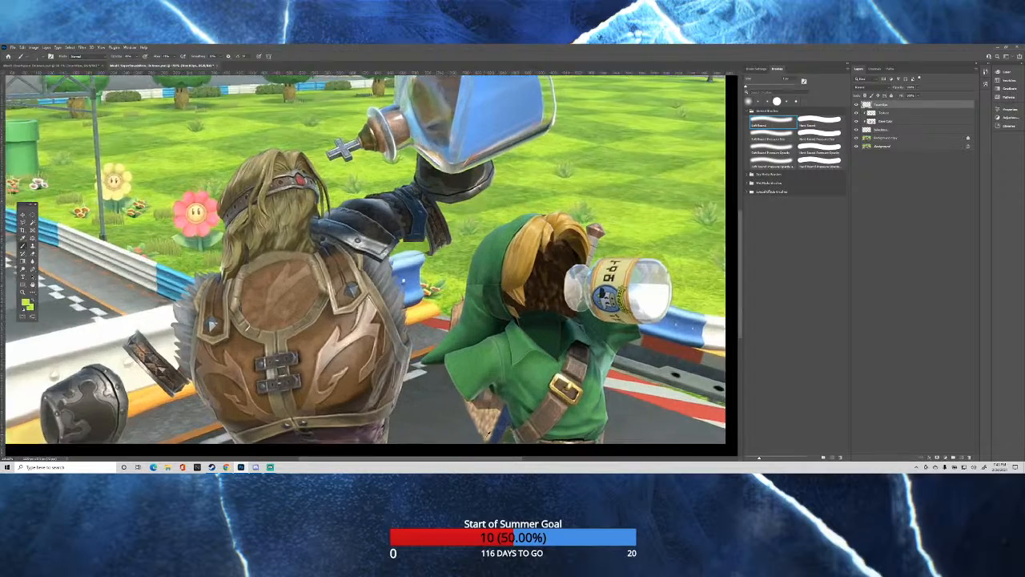
scroll(449, 435, "up", 3)
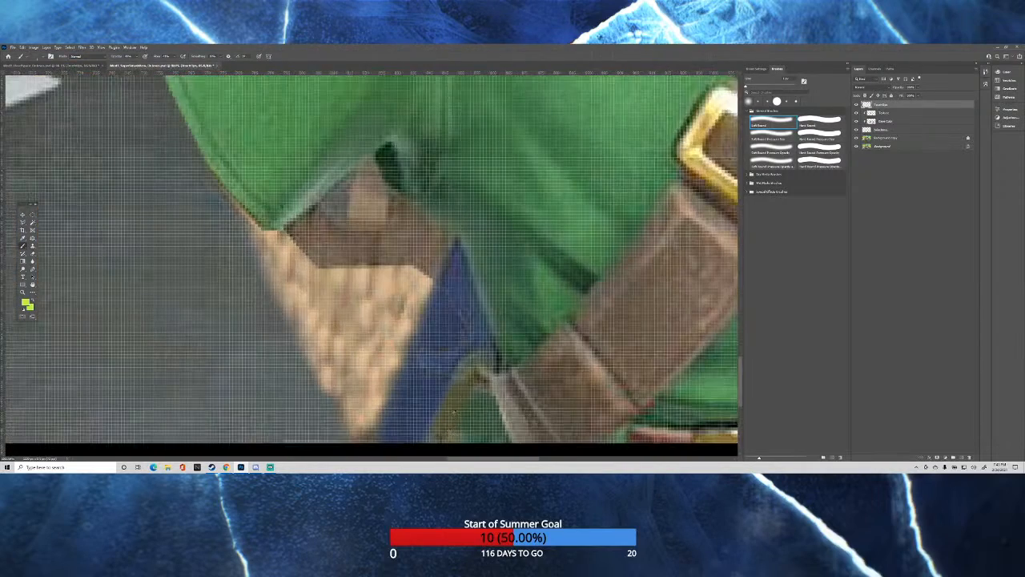
left_click(455, 253, "alt")
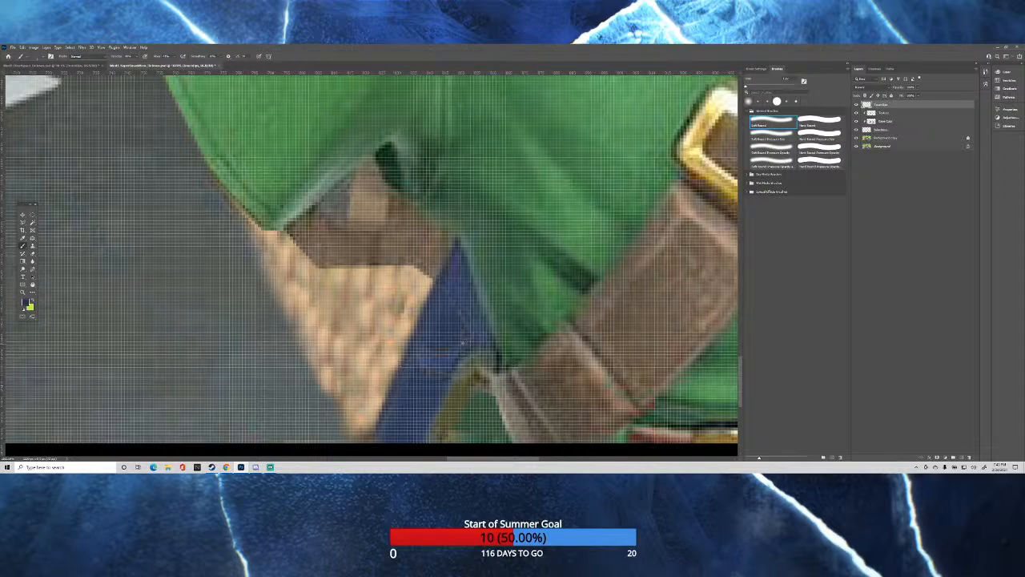
left_click(449, 336, "alt")
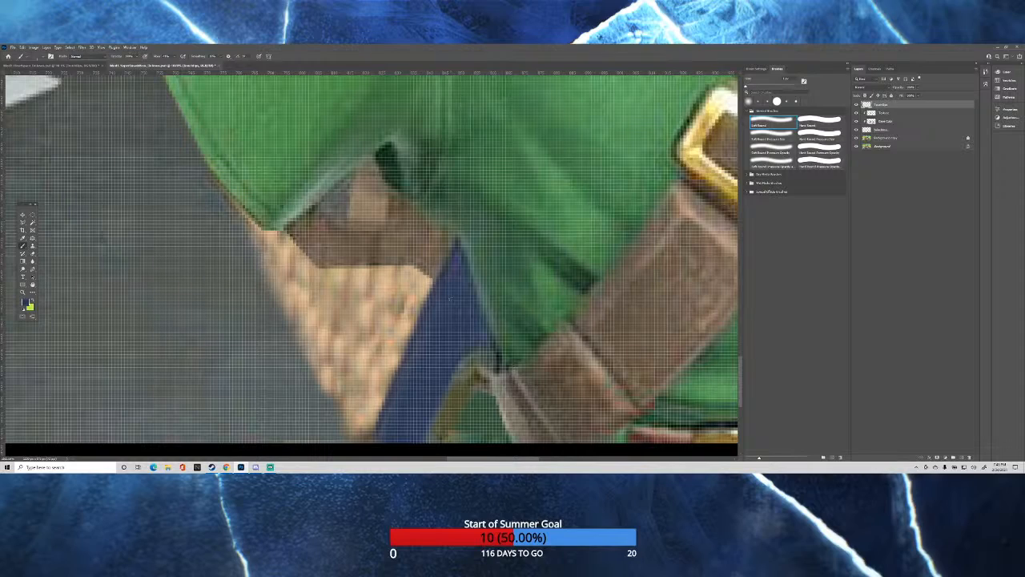
scroll(422, 233, "down", 5)
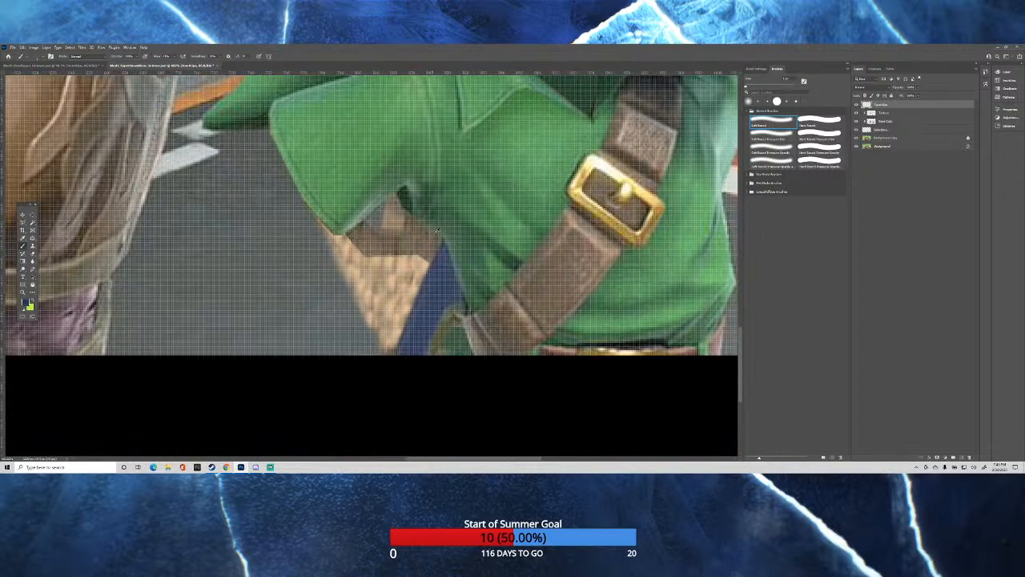
scroll(369, 228, "up", 3)
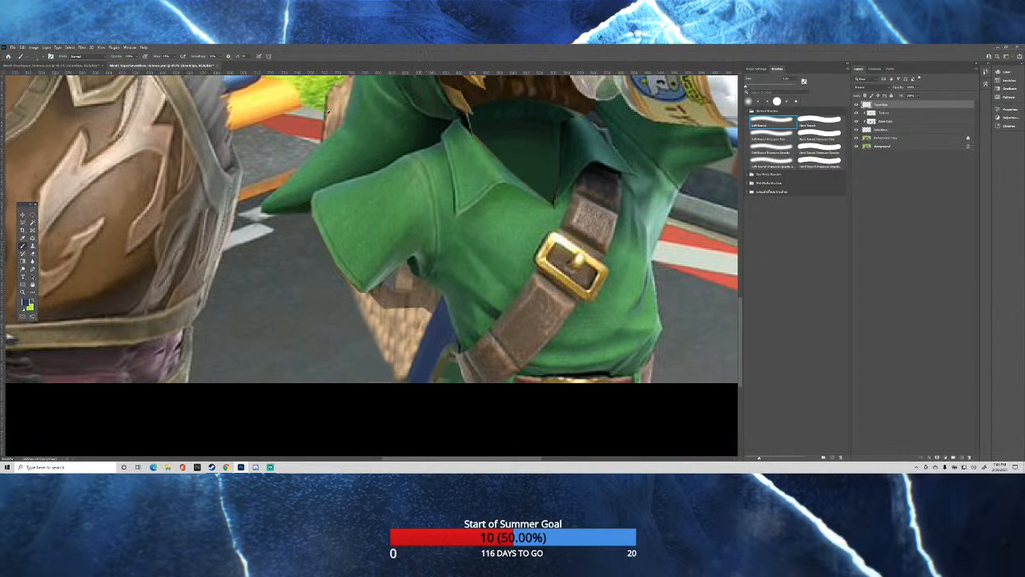
scroll(328, 112, "up", 5)
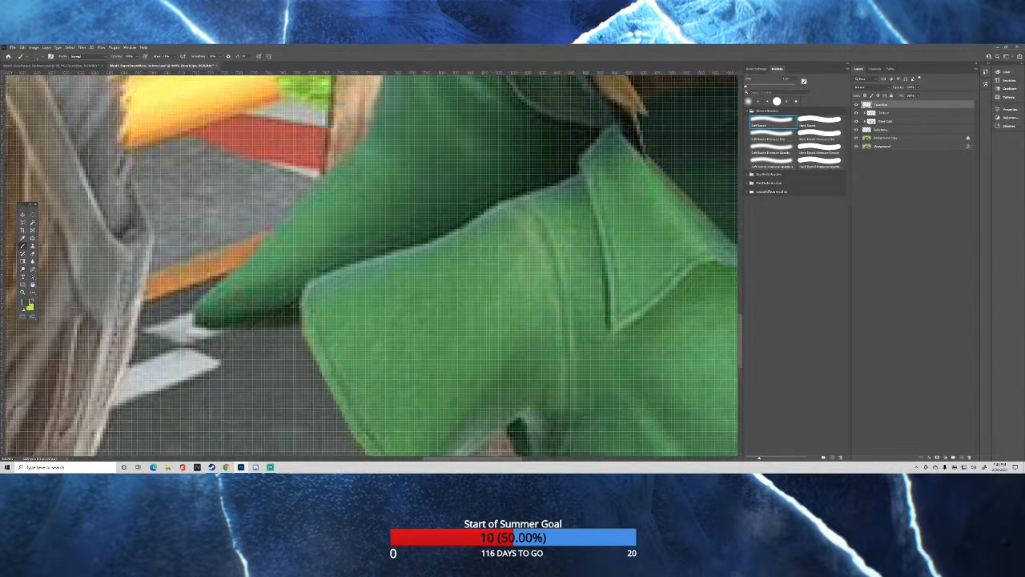
Inspect the green tunic's sleeve, the hood tip and the road between the two characters for leftover outlines.
scroll(331, 118, "down", 2)
scroll(369, 264, "down", 10)
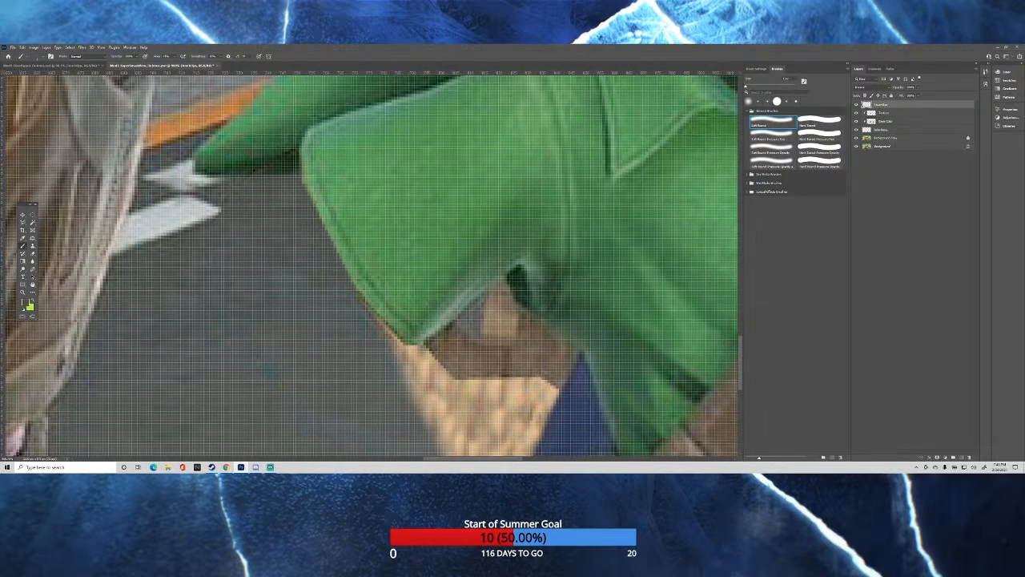
scroll(370, 266, "down", 3)
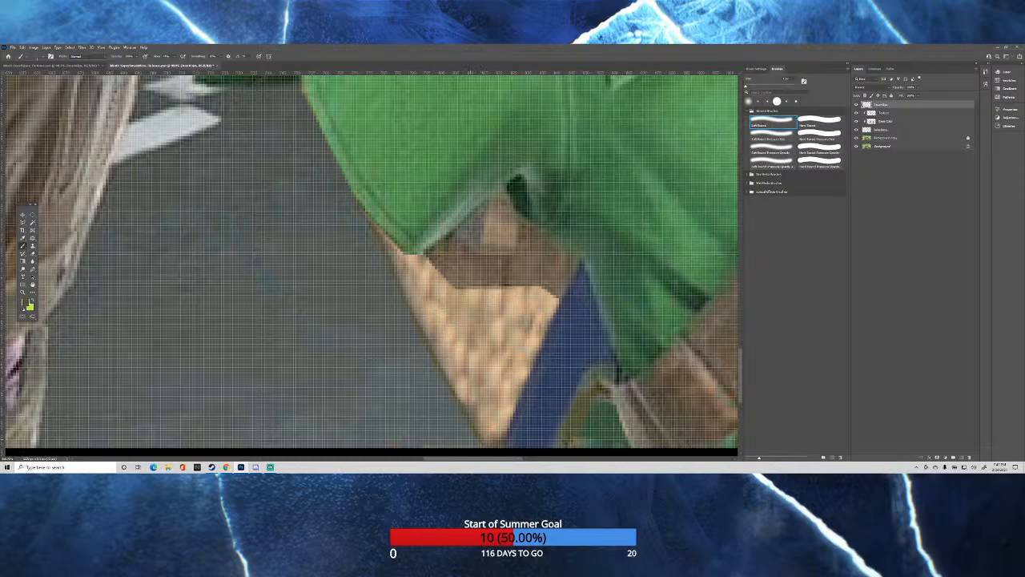
scroll(471, 407, "down", 10)
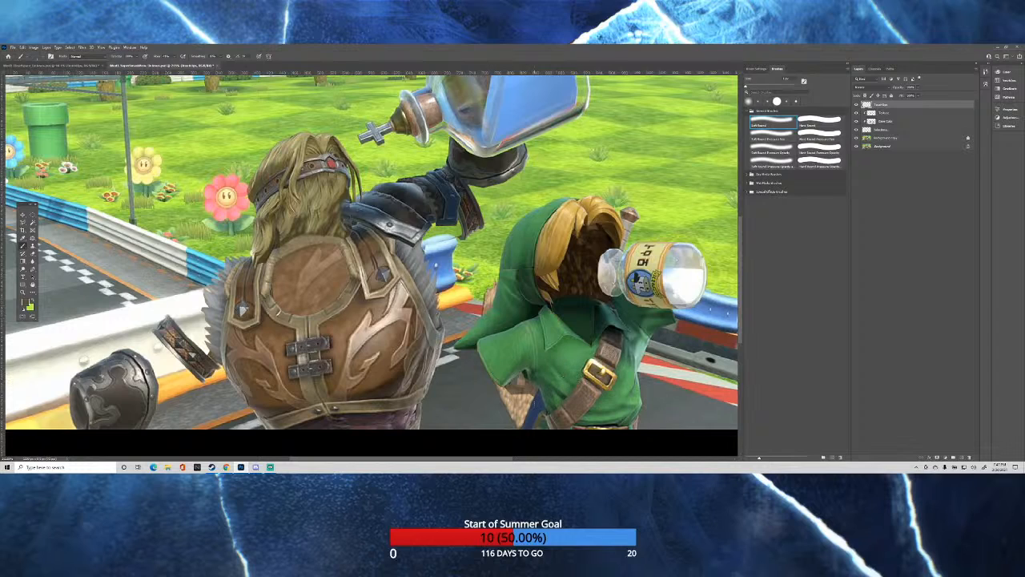
scroll(515, 411, "up", 5)
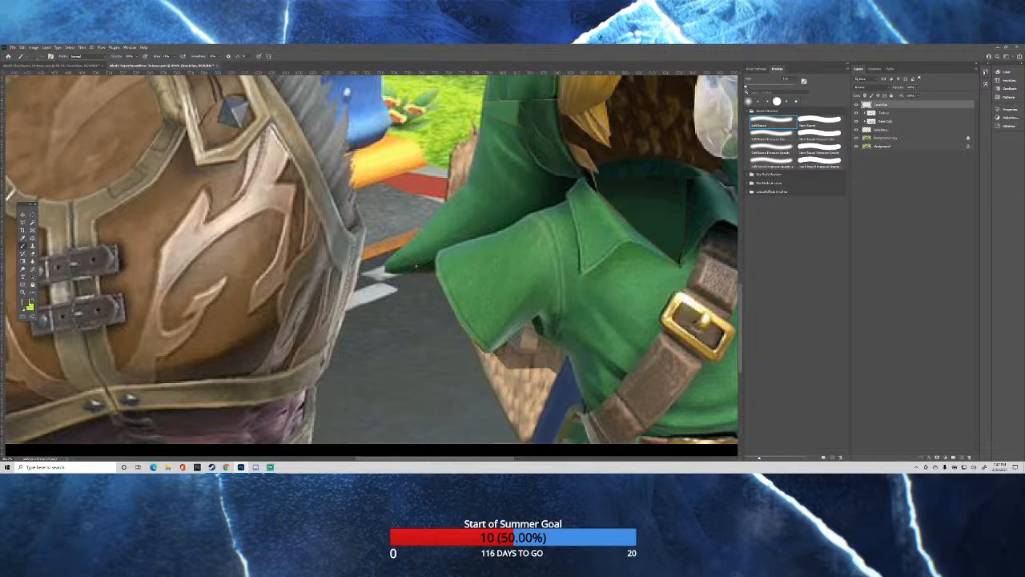
scroll(420, 268, "up", 3)
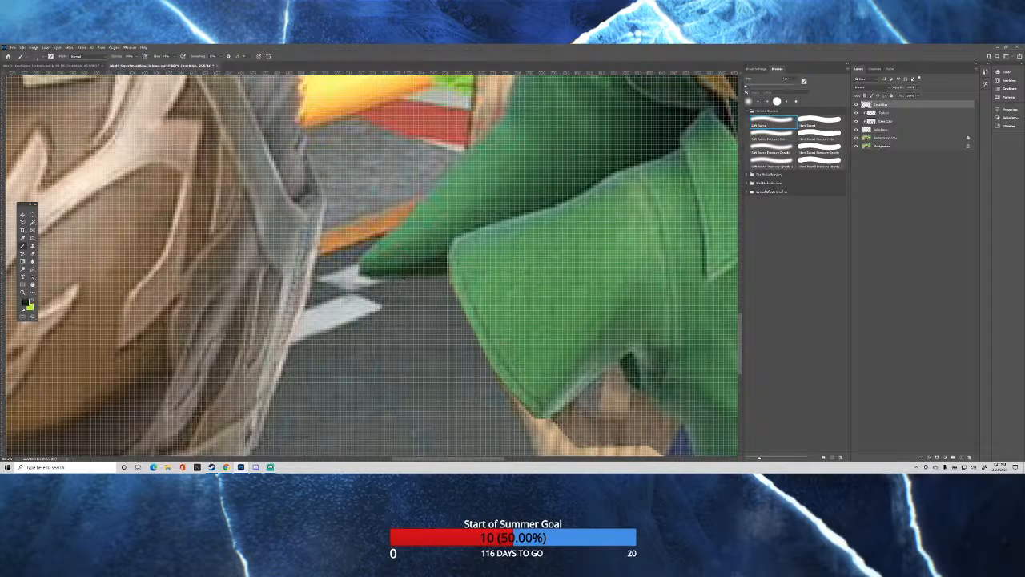
scroll(532, 172, "down", 8)
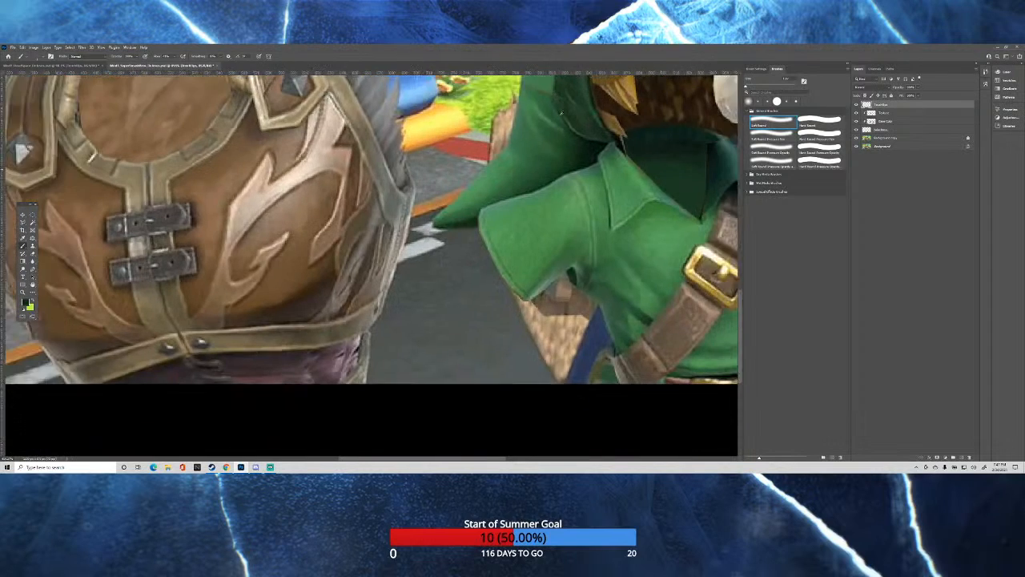
scroll(566, 141, "up", 10)
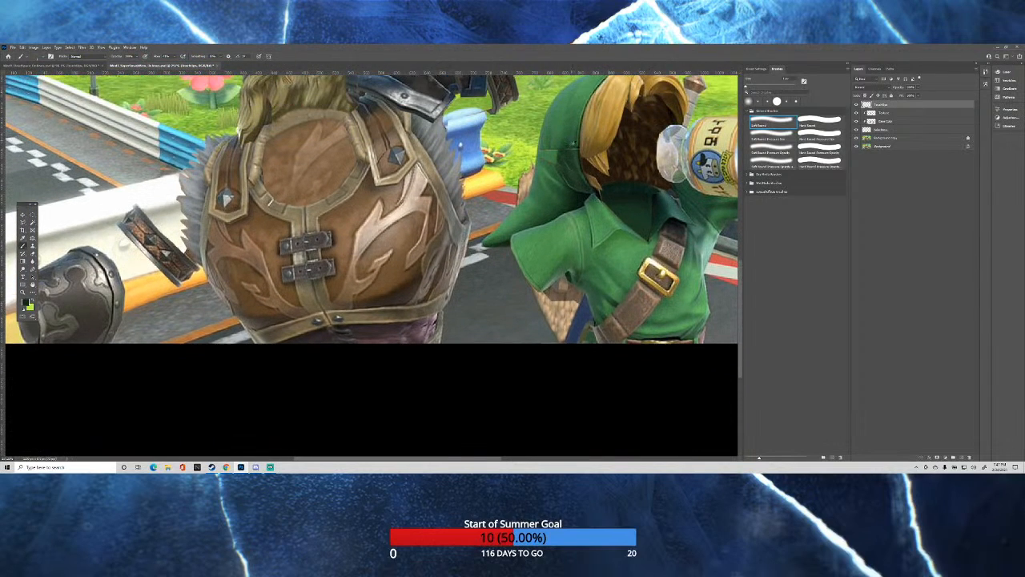
Sample the hood's greens and paint over the leftover lines across its outer side, blending the shades down toward the shoulder.
scroll(565, 140, "up", 3)
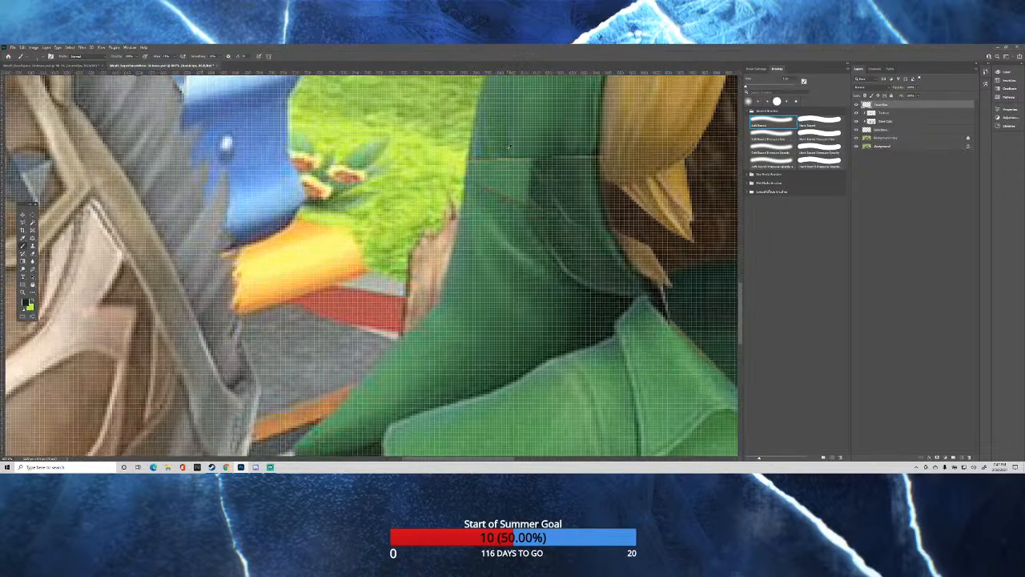
left_click(510, 155, "alt")
left_click_drag(482, 151, 496, 153)
left_click_drag(503, 187, 519, 188)
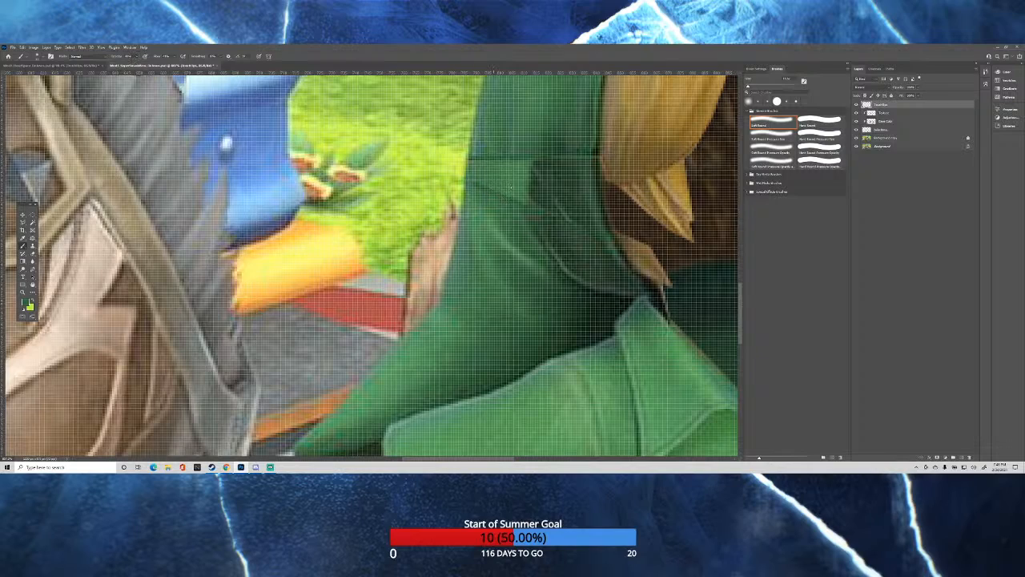
key("bracketright")
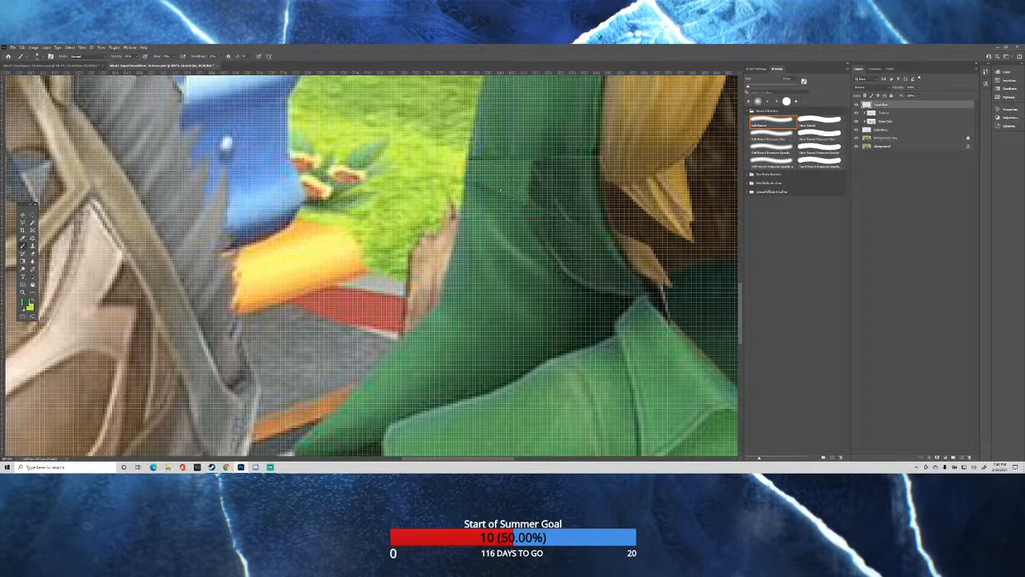
left_click_drag(470, 188, 476, 154)
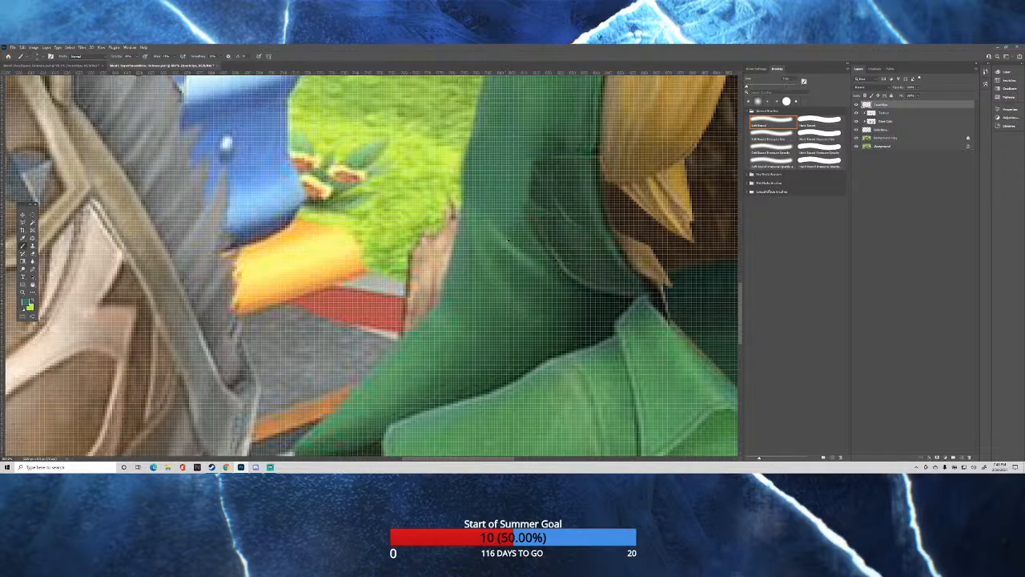
left_click(508, 240, "alt")
left_click_drag(501, 243, 502, 240)
left_click(478, 211)
scroll(528, 224, "down", 15)
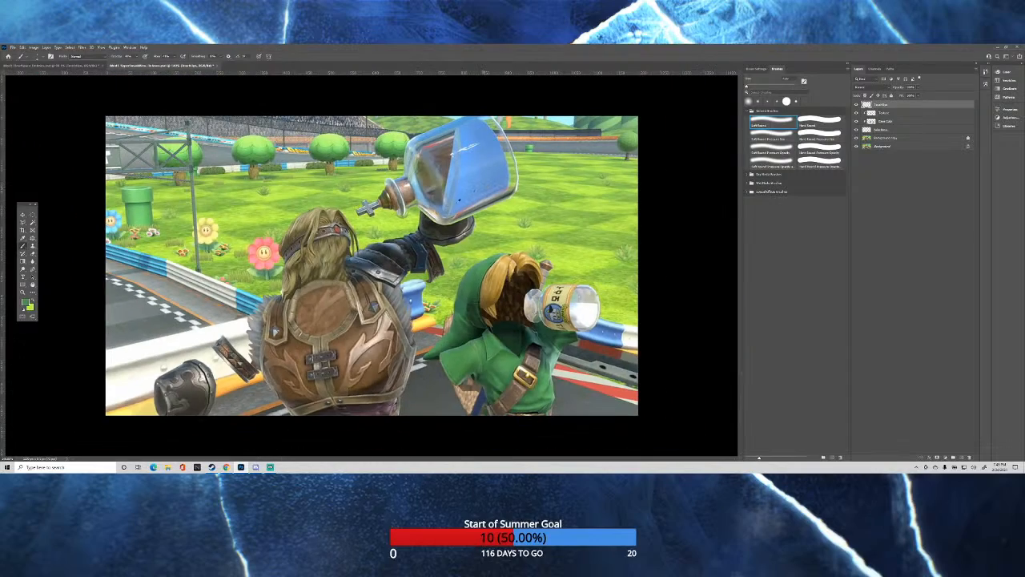
Sample the dark green in the hood's fold and paint over the leftover line beside the blond hair.
scroll(497, 320, "up", 10)
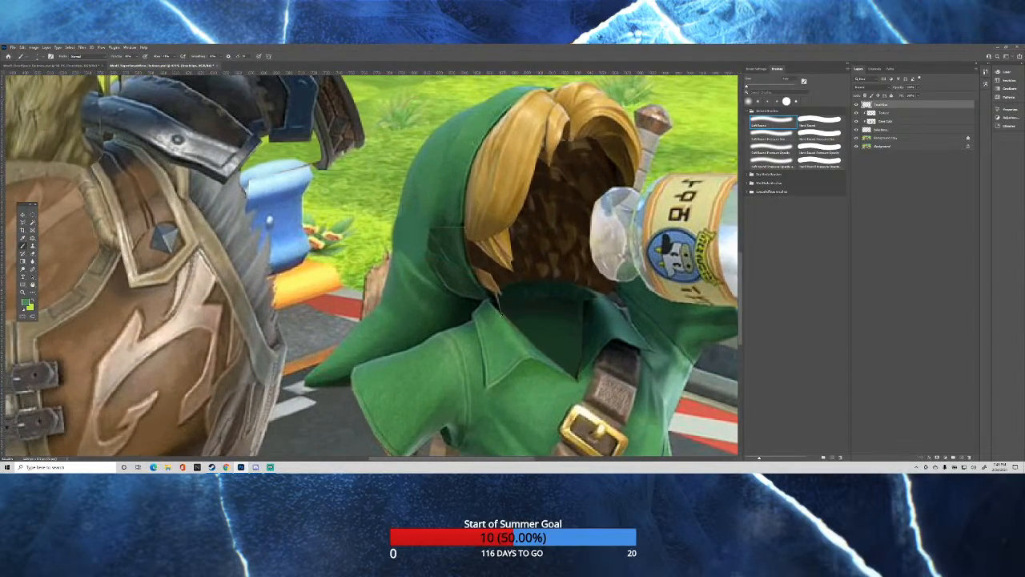
scroll(438, 187, "up", 5)
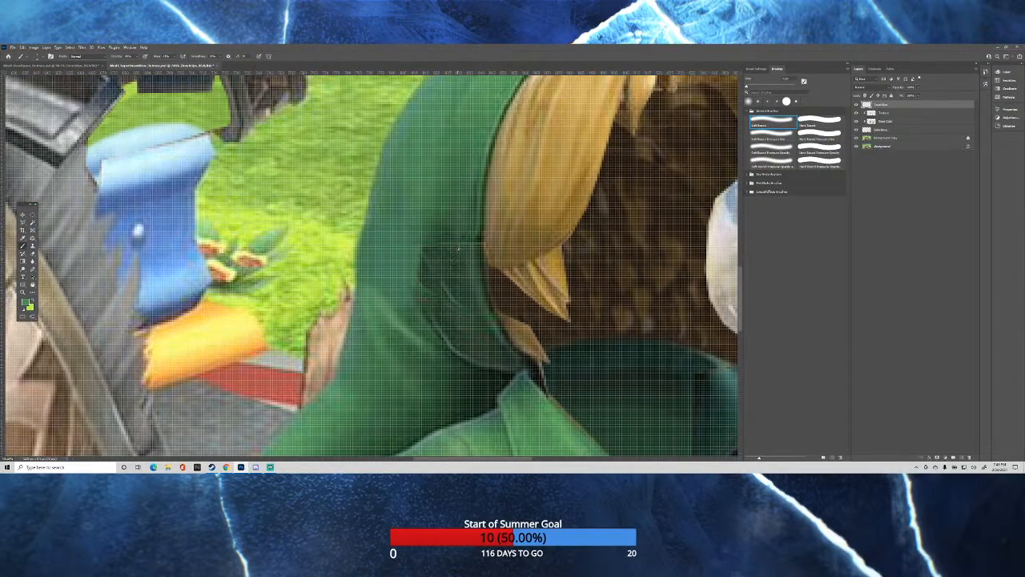
left_click(458, 250, "alt")
right_click(462, 243, "alt")
scroll(479, 262, "down", 10)
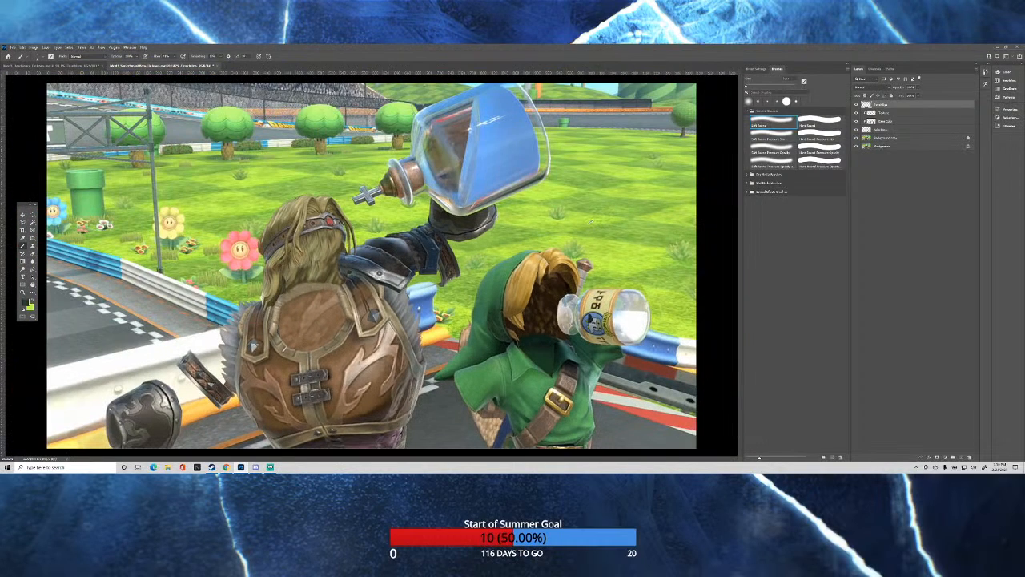
Sample the bright grass green and paint over the leftover outline in the grass above the milk bottle.
scroll(664, 294, "up", 10)
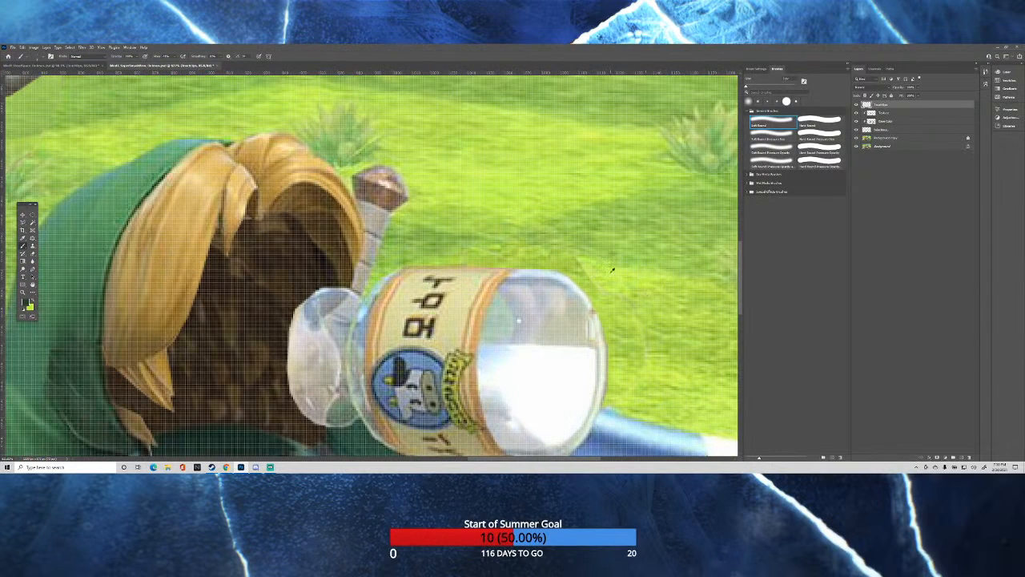
left_click(609, 272)
left_click_drag(607, 276, 624, 276)
left_click_drag(599, 279, 588, 277)
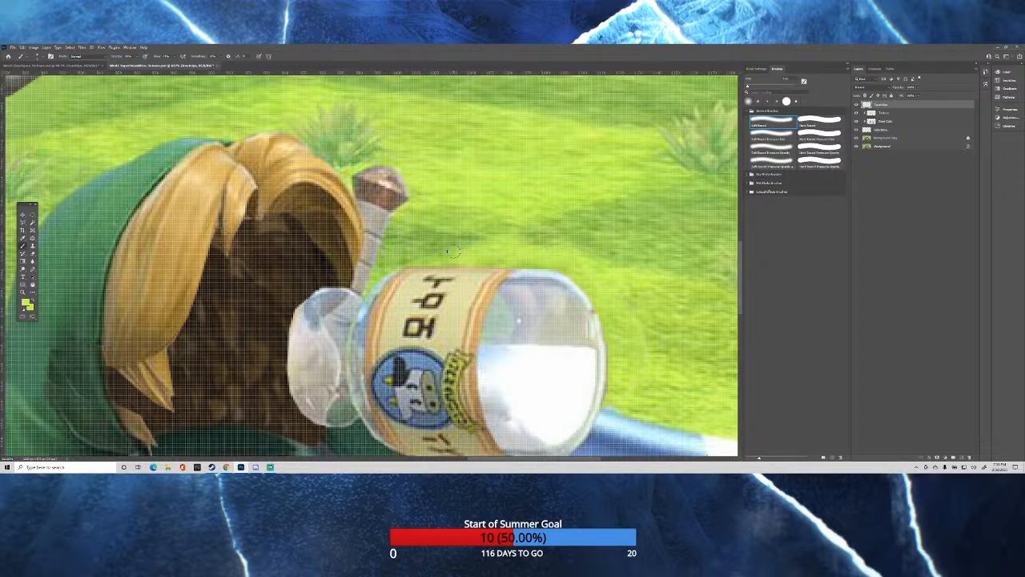
scroll(519, 320, "down", 10)
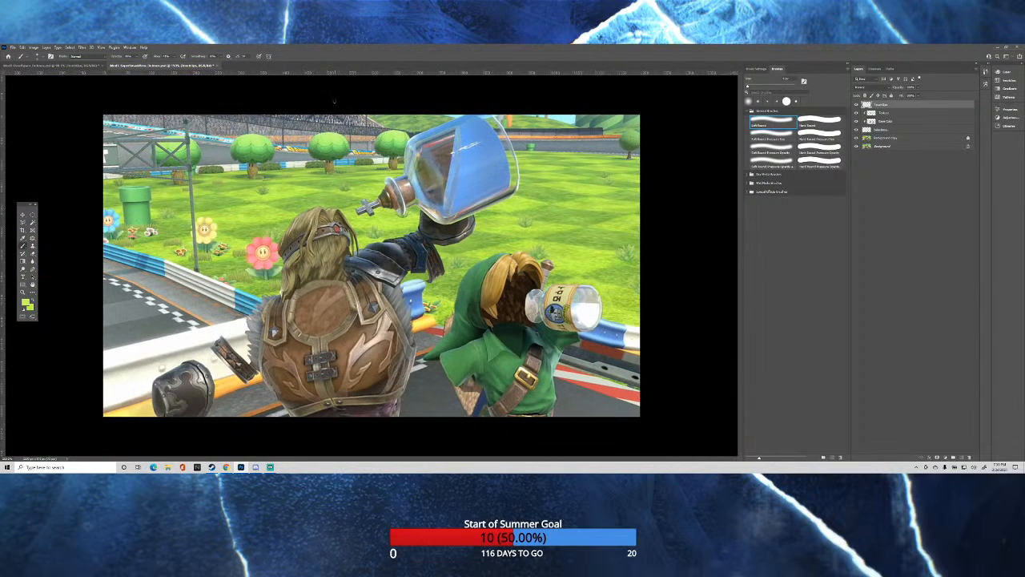
Sample the dark track wall color and paint over the leftover outline between the tree and the large blue bottle.
scroll(398, 132, "up", 10)
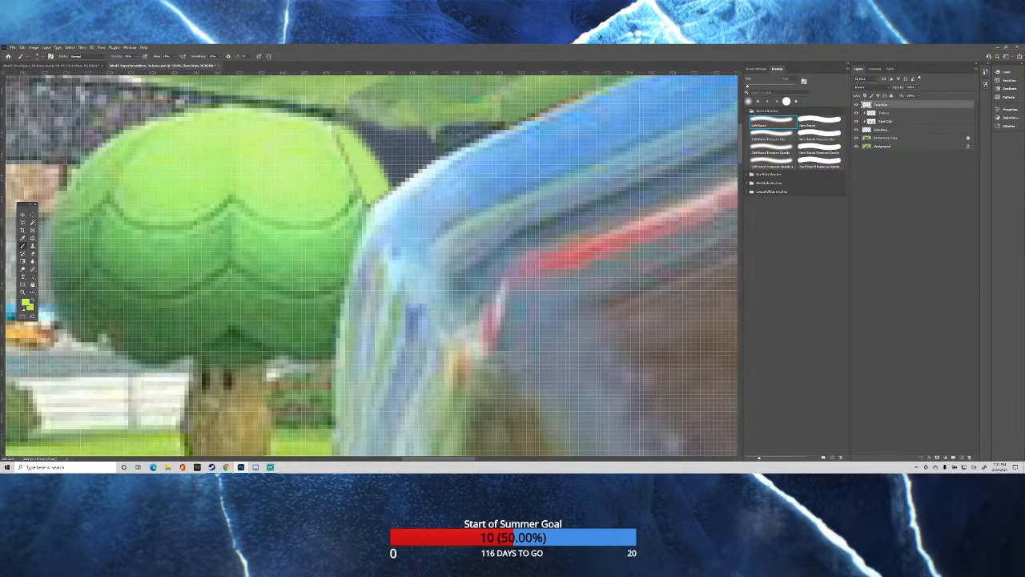
left_click(448, 130, "alt")
left_click_drag(445, 133, 433, 133)
left_click_drag(456, 133, 395, 128)
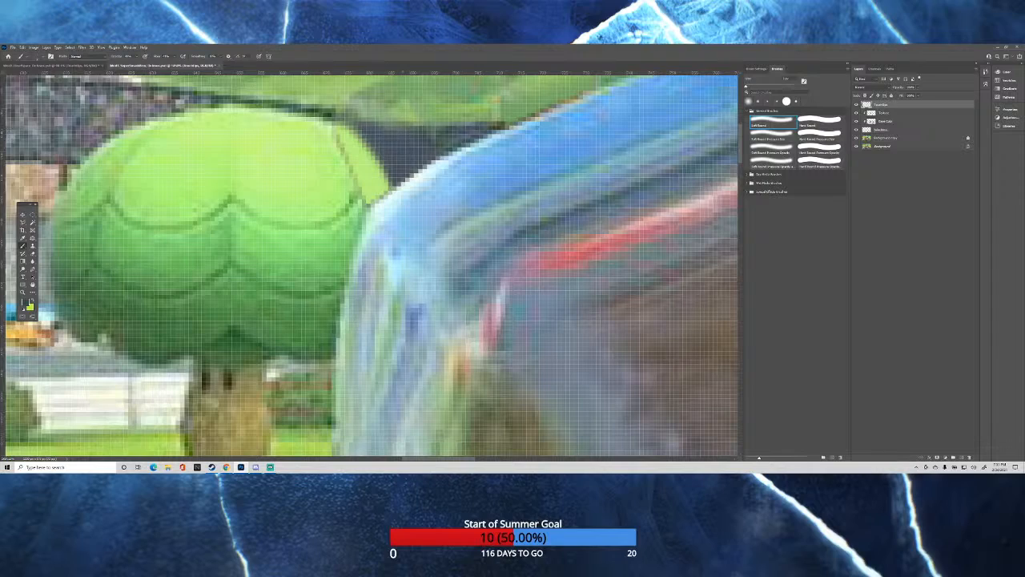
left_click_drag(471, 123, 458, 125)
Sample the tree's greens and paint over the leftover outline on the treetop beside the large blue bottle.
left_click(350, 198, "alt")
right_click(352, 200, "alt")
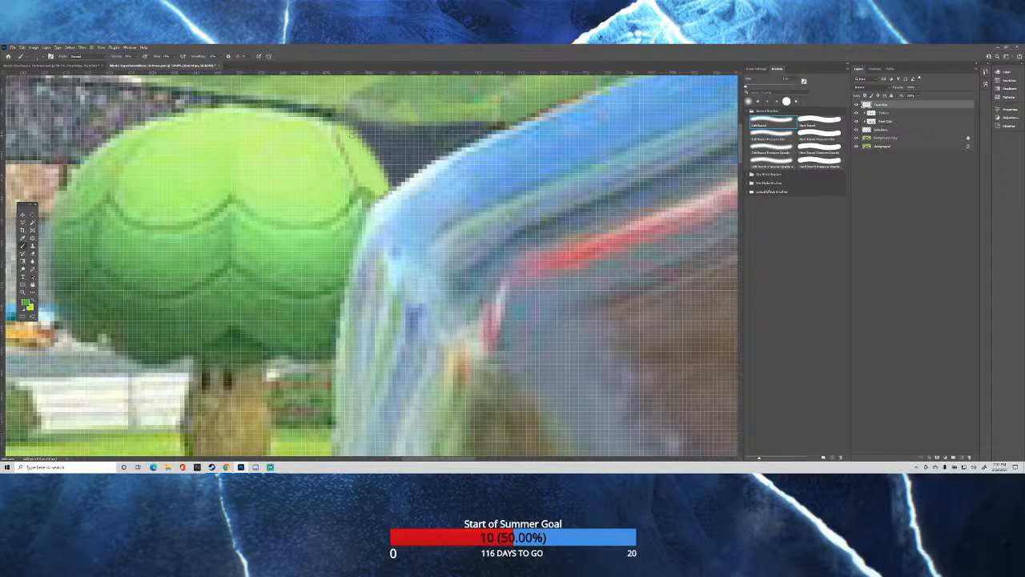
left_click(310, 149, "alt")
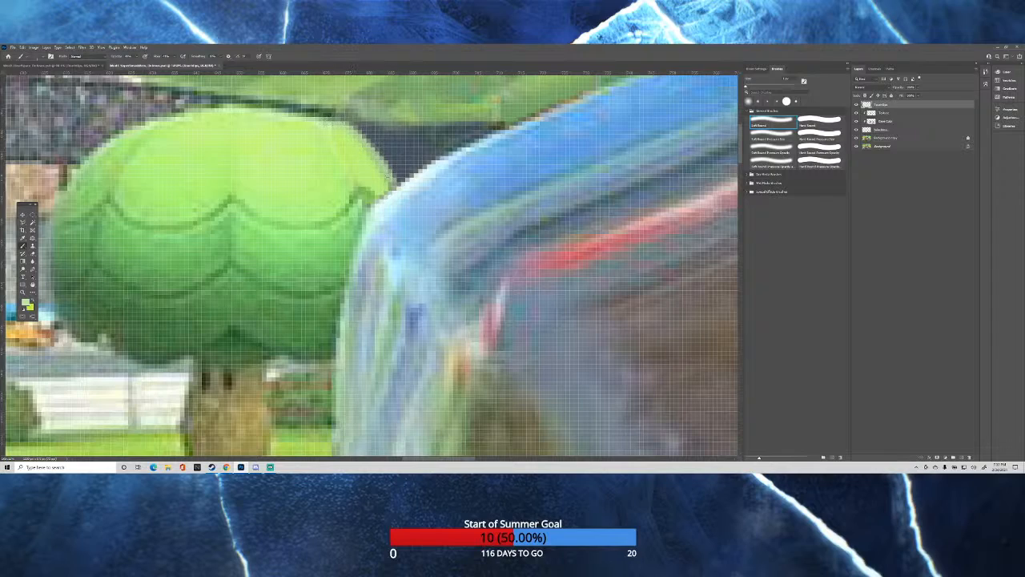
scroll(371, 266, "up", 5)
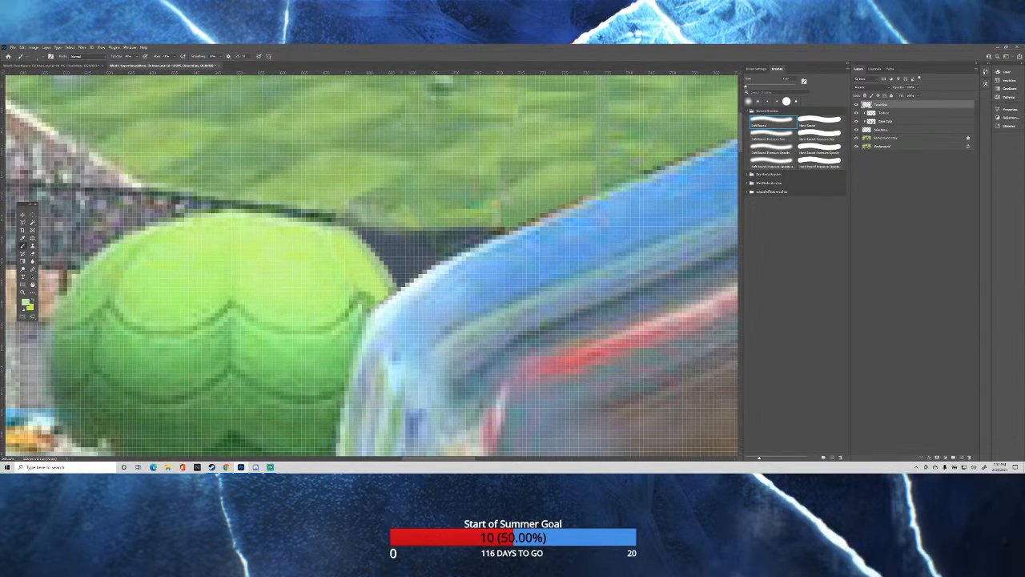
scroll(392, 192, "down", 10)
scroll(463, 189, "down", 2)
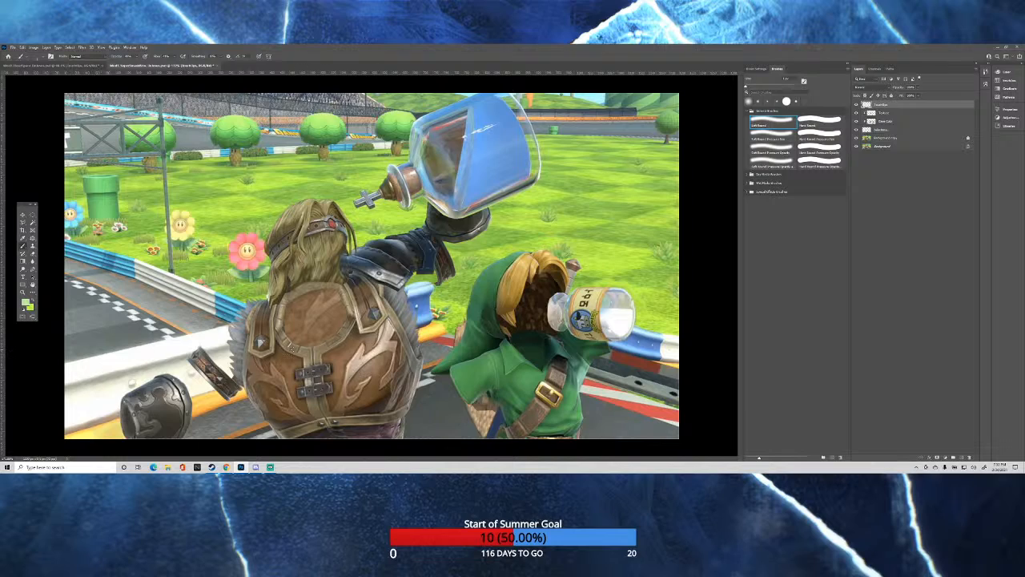
Paint brown over the textured round area in the upper back of the leather vest, smoothing out its pattern.
left_click_drag(311, 321, 338, 335)
left_click(279, 346, "alt")
left_click_drag(320, 318, 302, 322)
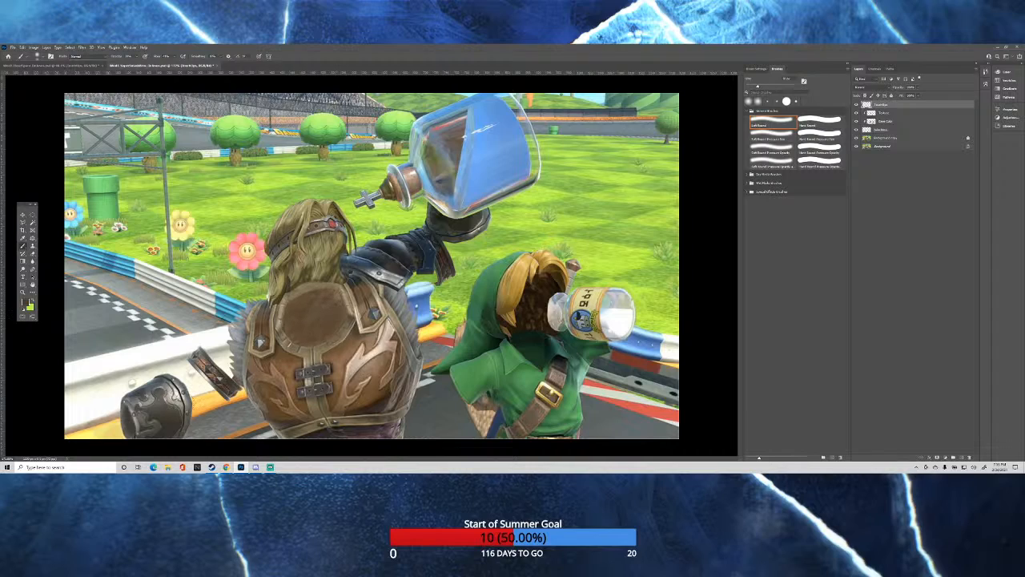
Sample dark armor tones and shade the center and lower part of the vest's round back opening darker.
left_click(161, 412, "alt")
left_click(443, 257, "alt")
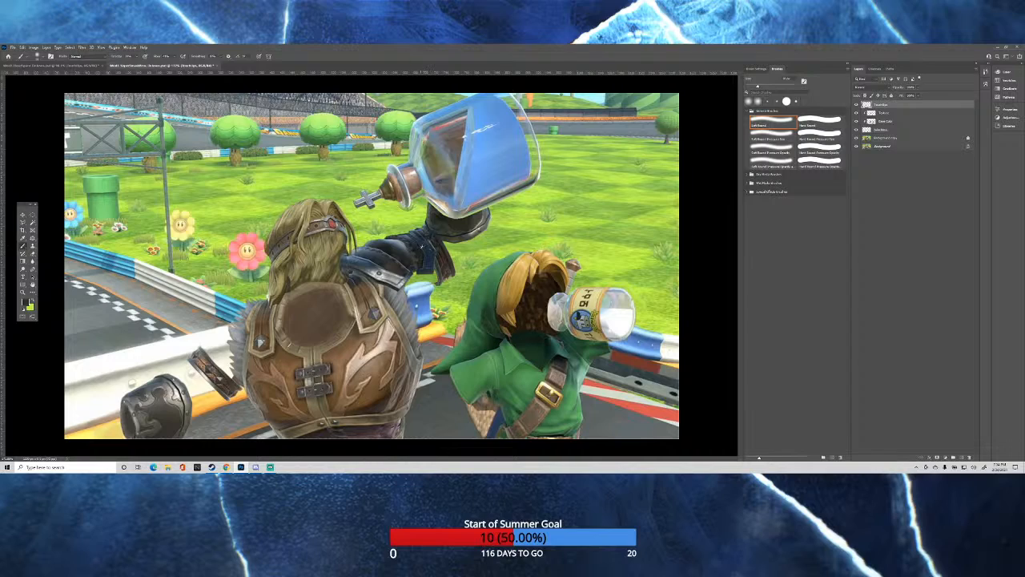
left_click(420, 249, "alt")
left_click_drag(329, 322, 316, 337)
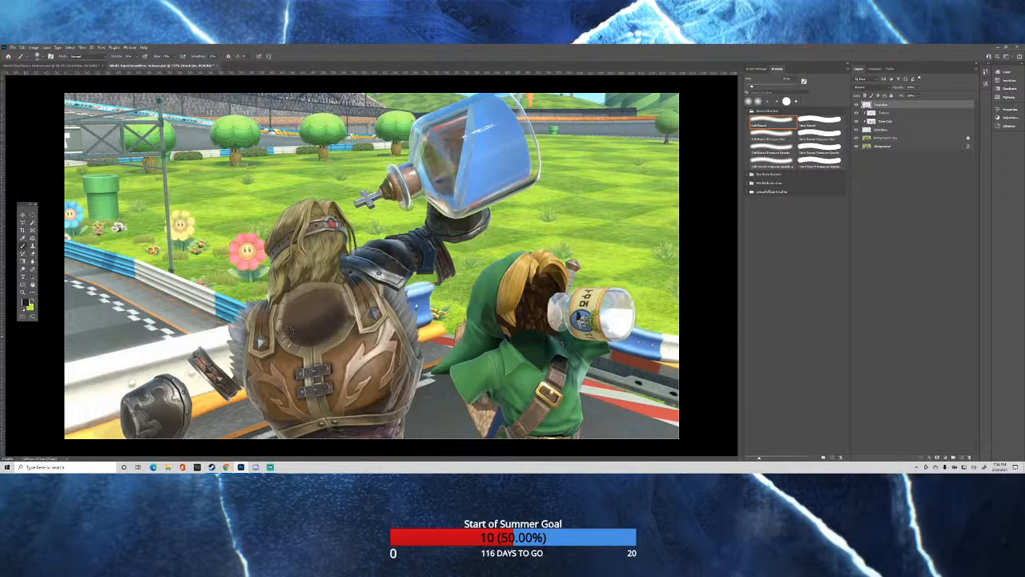
left_click_drag(301, 340, 340, 338)
key("ctrl+minus")
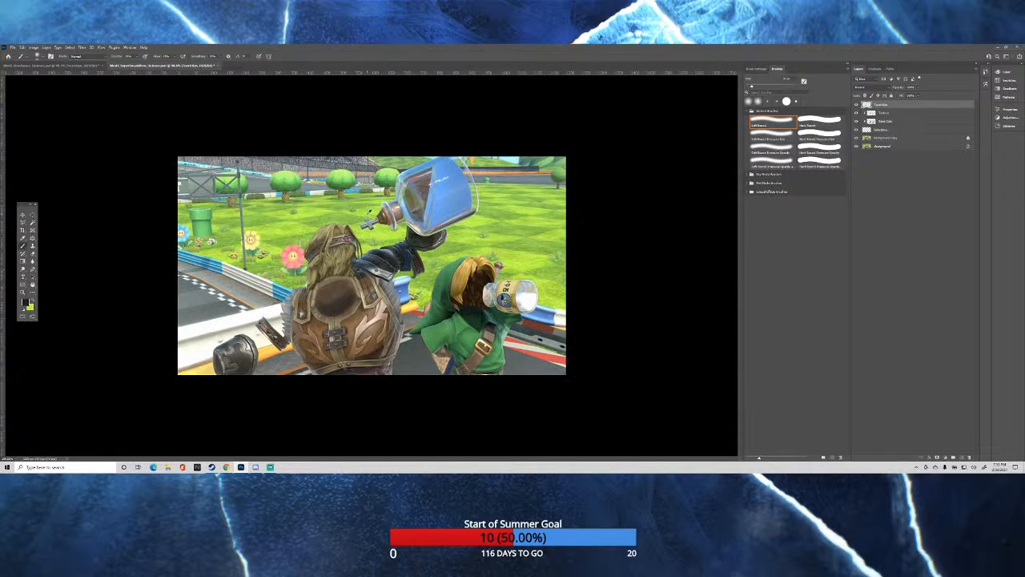
key("ctrl+plus")
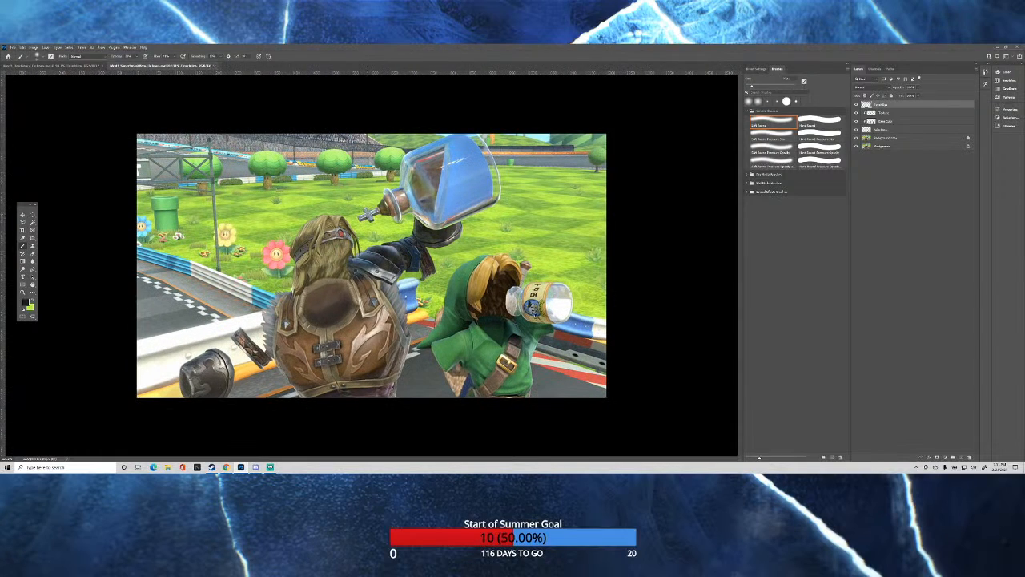
Sample the barrier's light blue and paint over the leftover outline along its upper edge below the raised arm.
scroll(413, 289, "up", 6)
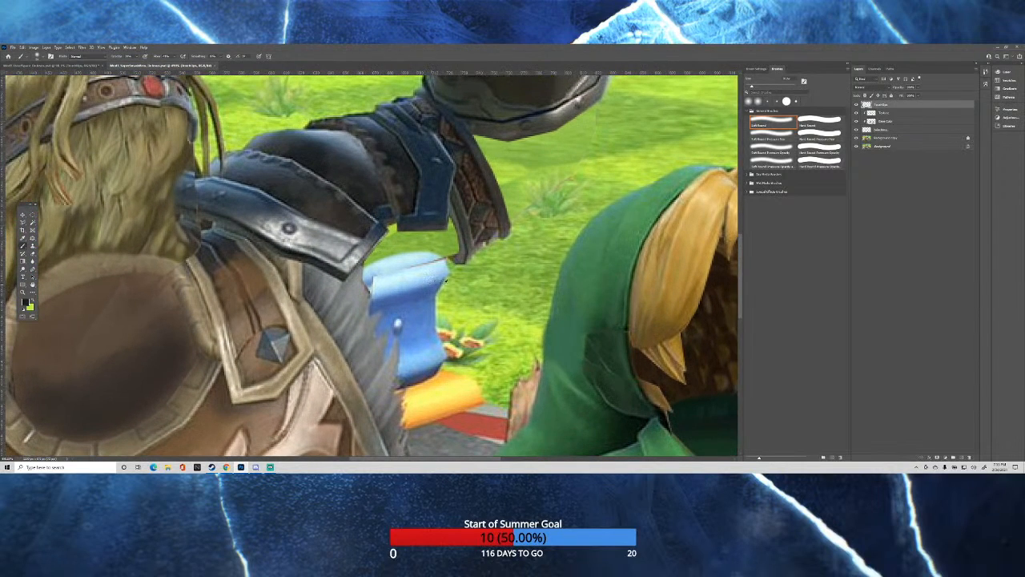
mouse_move(445, 280)
left_mouse_down()
mouse_move(454, 286)
mouse_move(426, 281)
left_mouse_up()
left_click(437, 264, "alt")
Sample the raised arm cuff's browns and paint its hollow inner side and rim below the blue armor plate.
left_click(481, 194, "alt")
left_click_drag(443, 231, 450, 247)
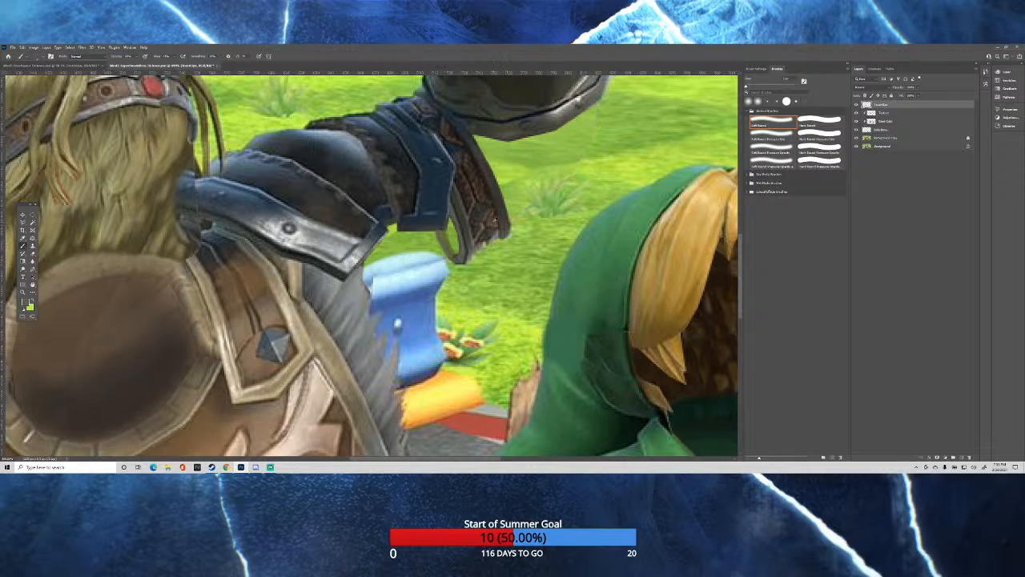
left_click(494, 220, "alt")
left_click_drag(442, 232, 446, 239)
left_click(467, 248, "alt")
scroll(452, 224, "up", 3)
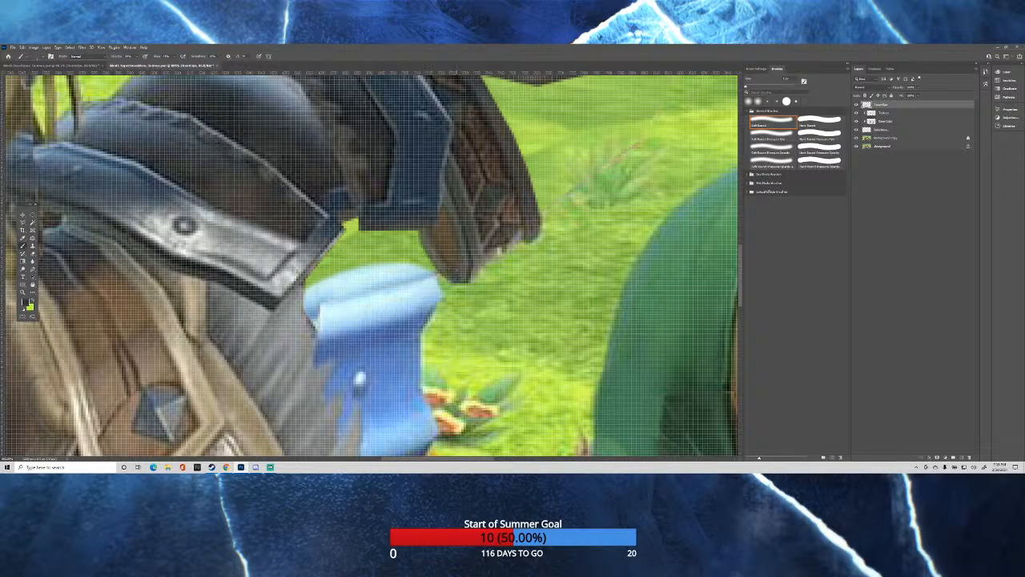
scroll(564, 233, "down", 10)
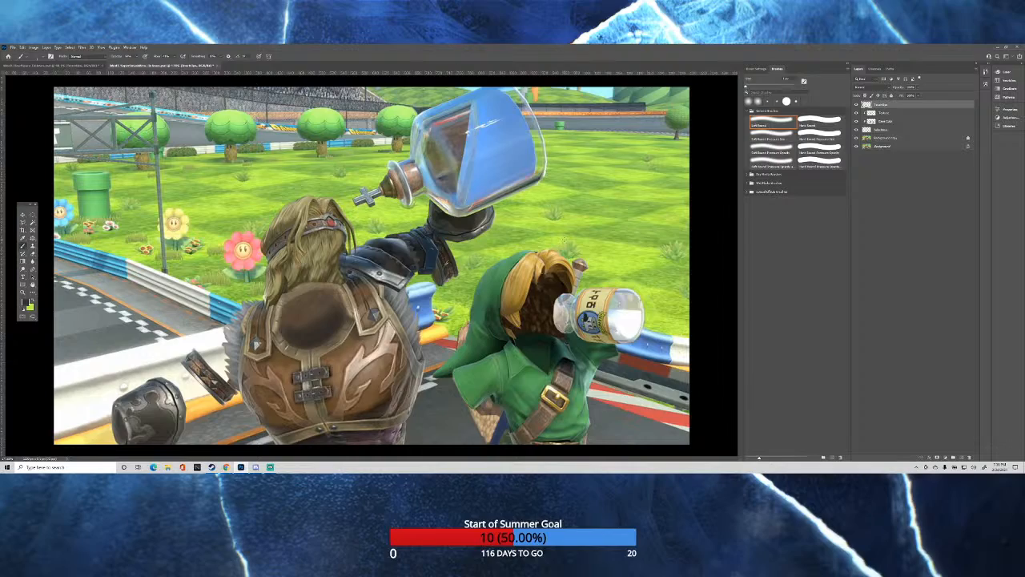
scroll(443, 268, "up", 10)
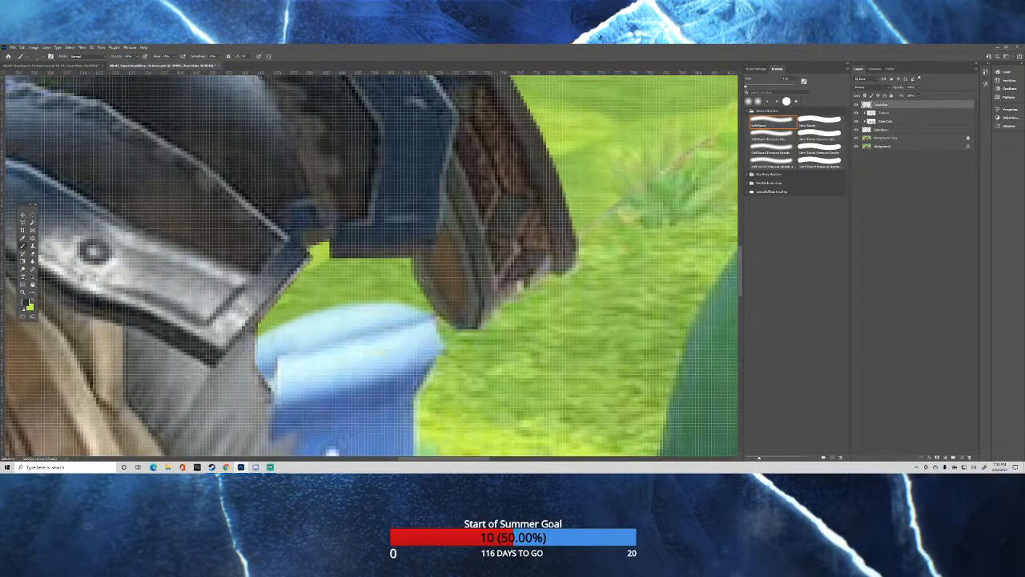
Inspect the retouched raised arm cuff, shoulder armor and vest collar up close, and compare them with the whole scene.
scroll(412, 257, "up", 3)
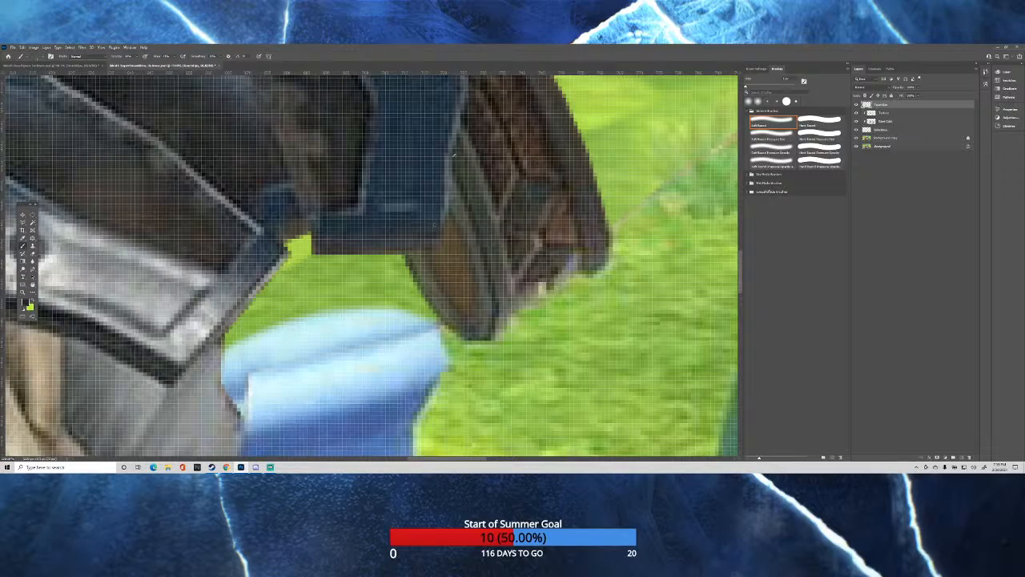
scroll(454, 168, "down", 12)
scroll(538, 189, "up", 4)
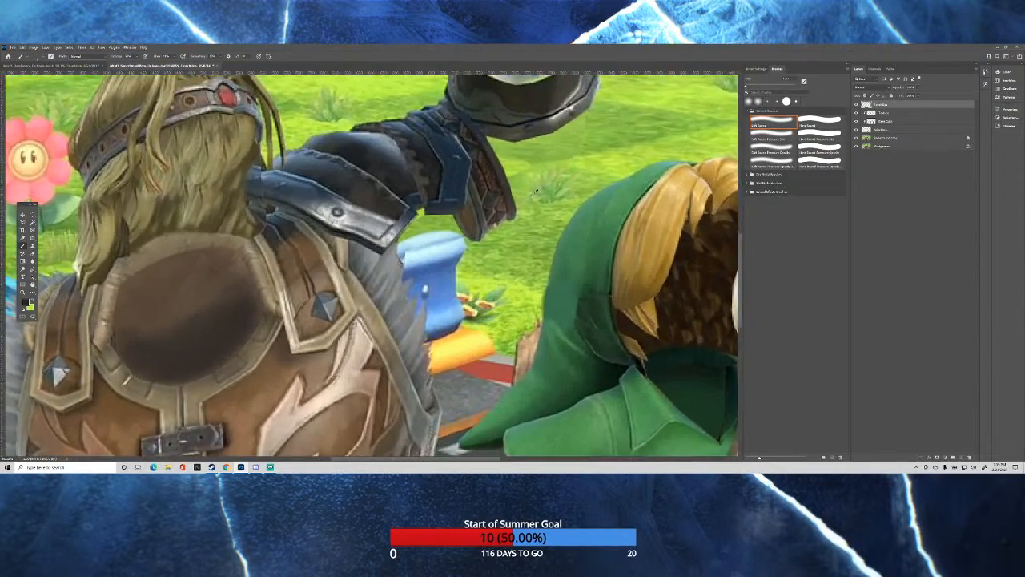
scroll(537, 191, "up", 3)
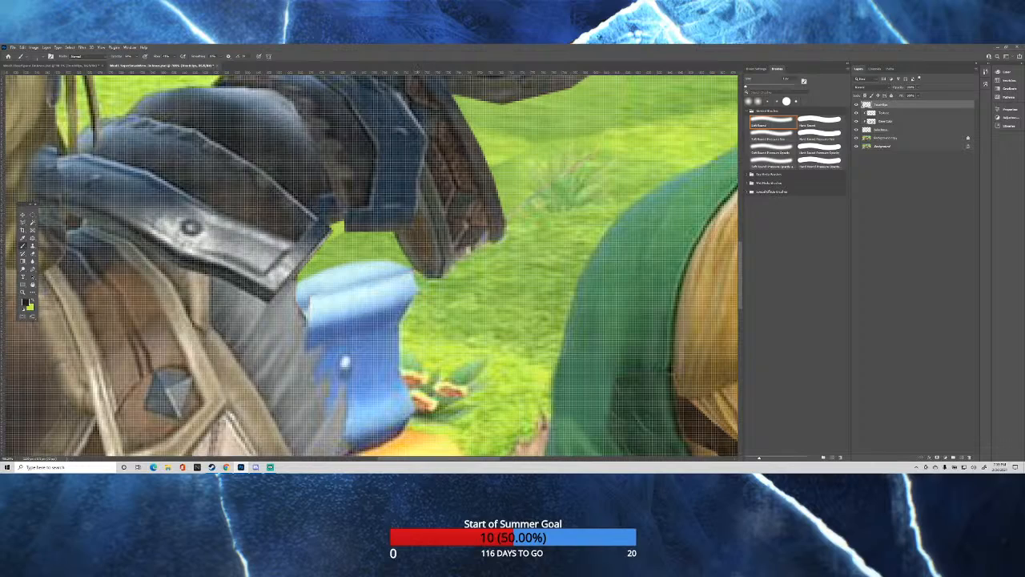
scroll(399, 170, "down", 5)
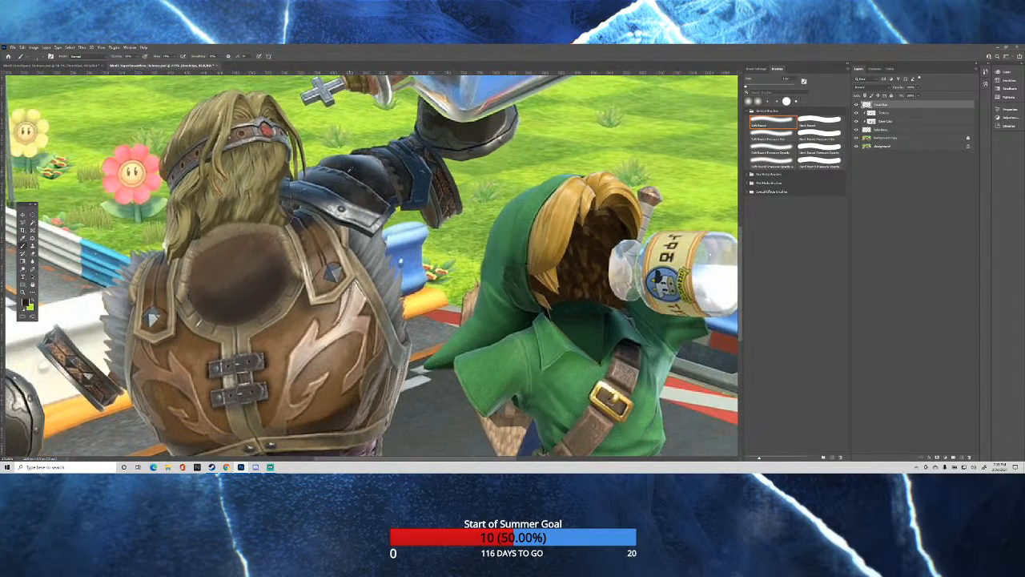
scroll(321, 180, "down", 2)
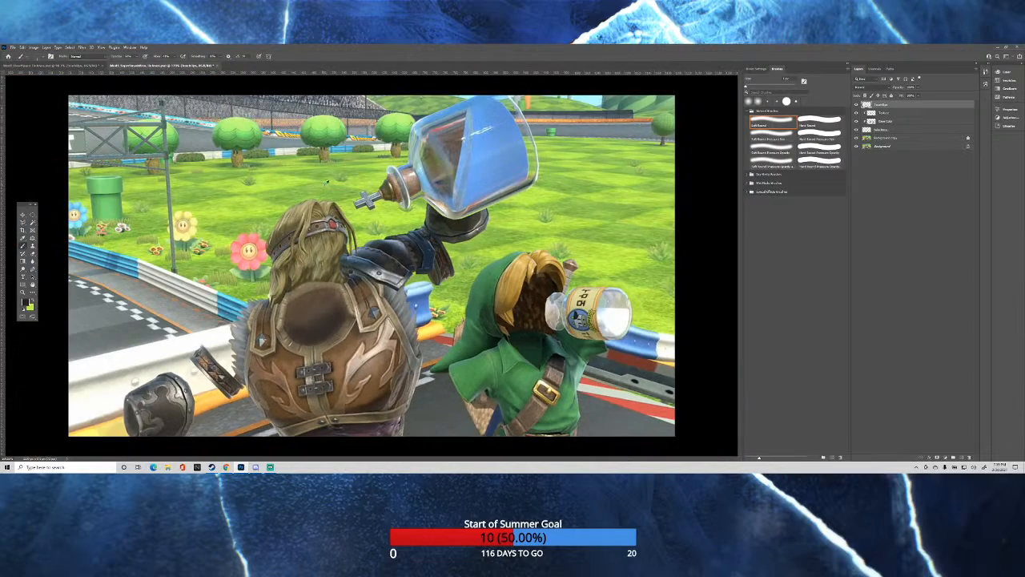
scroll(446, 198, "down", 1)
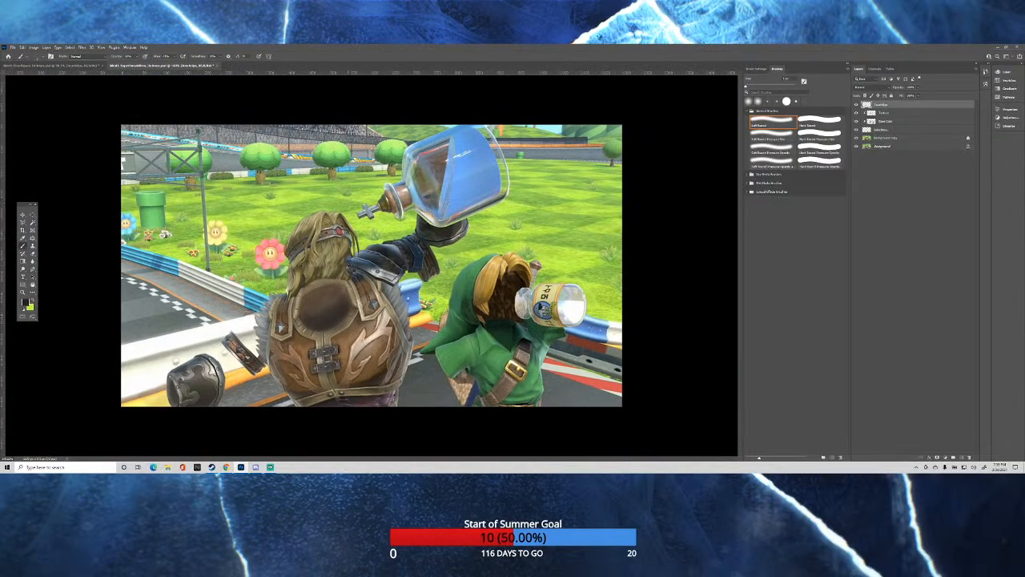
scroll(341, 273, "up", 5)
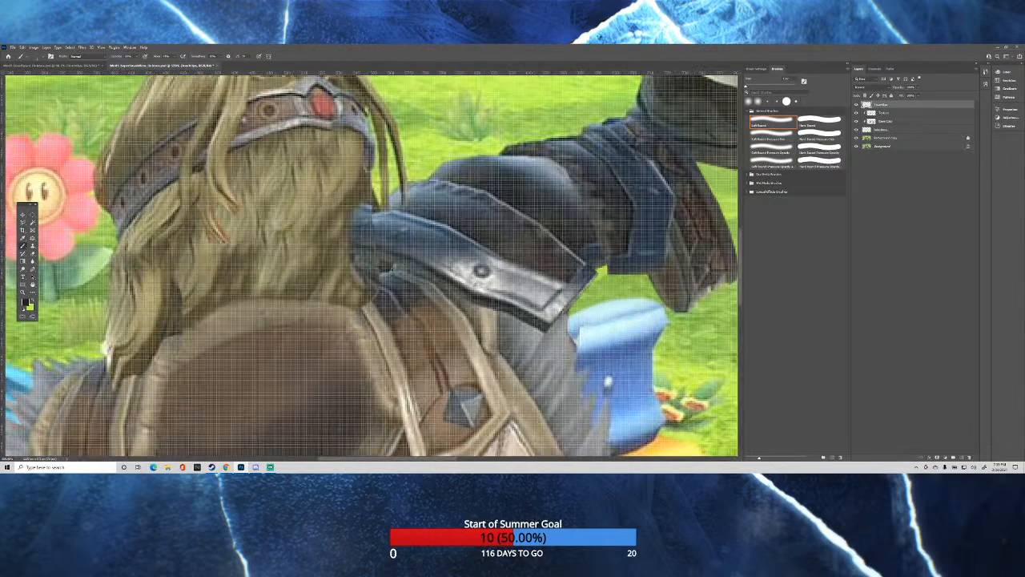
scroll(389, 279, "up", 1)
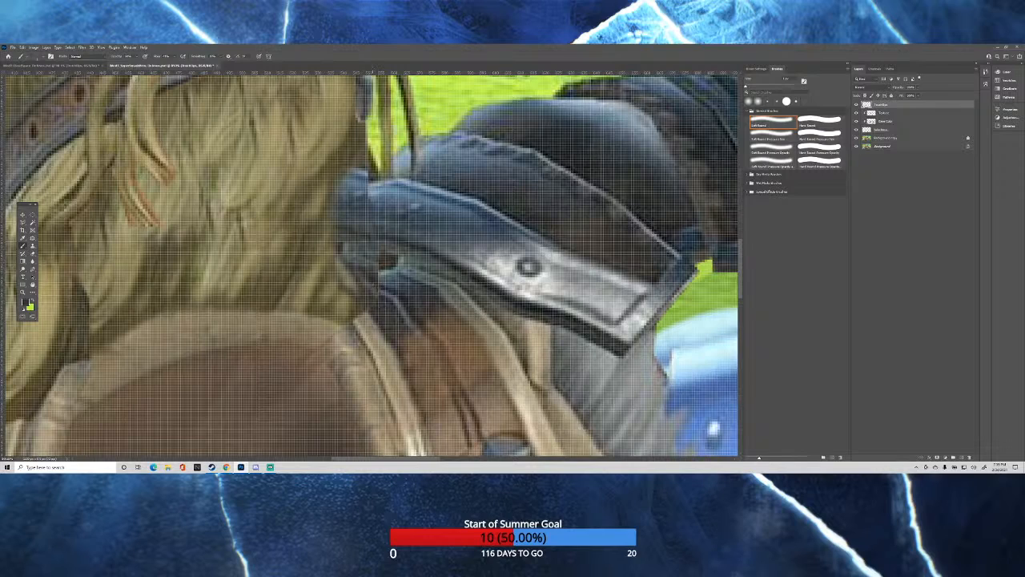
scroll(395, 279, "down", 3)
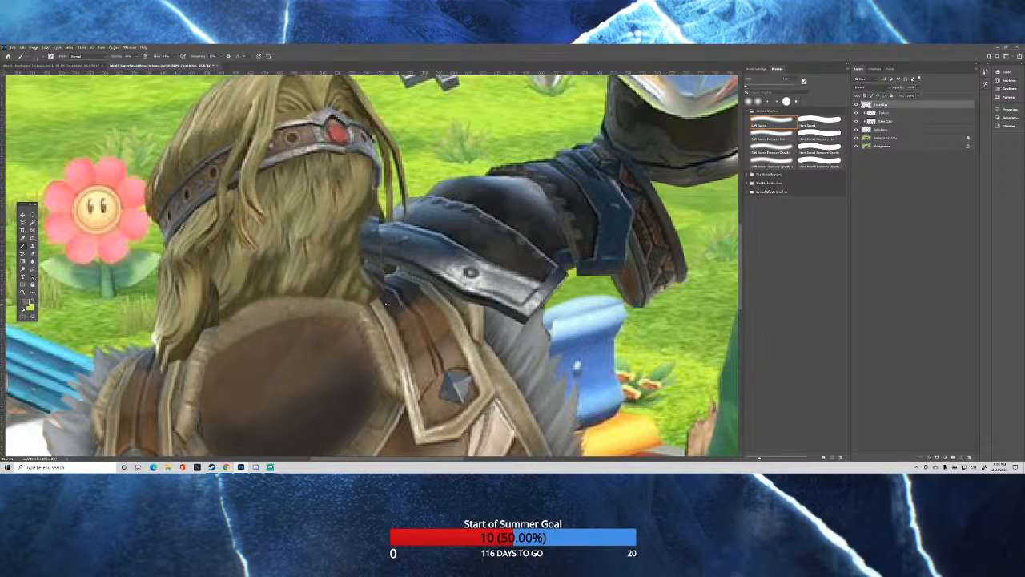
scroll(449, 291, "down", 5)
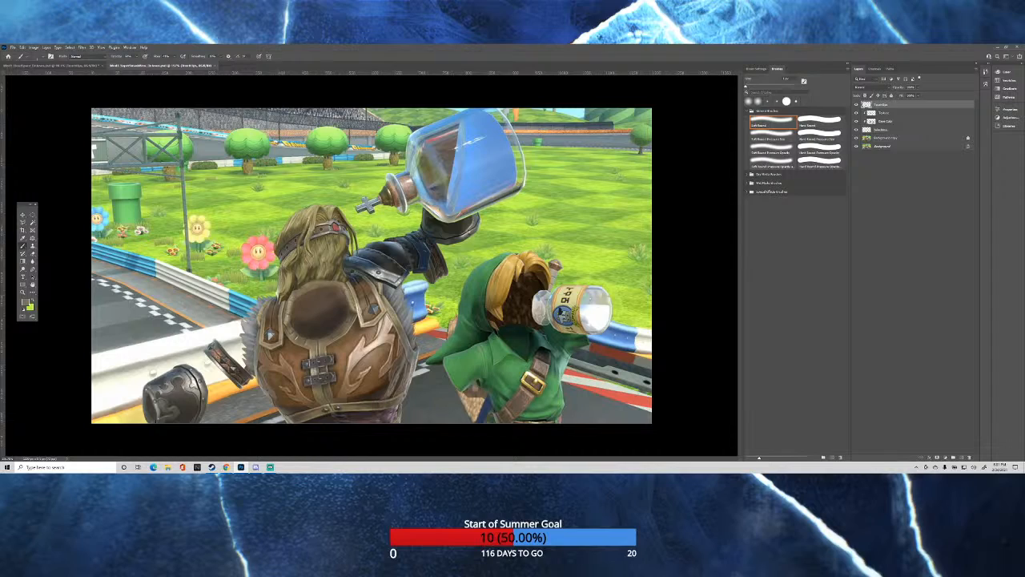
key("ctrl+minus")
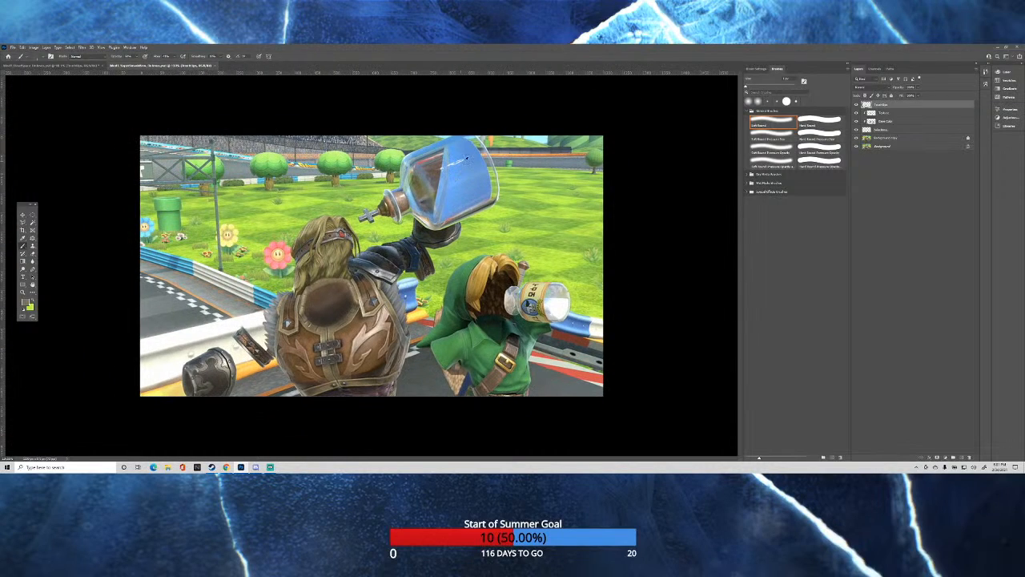
scroll(467, 159, "down", 1)
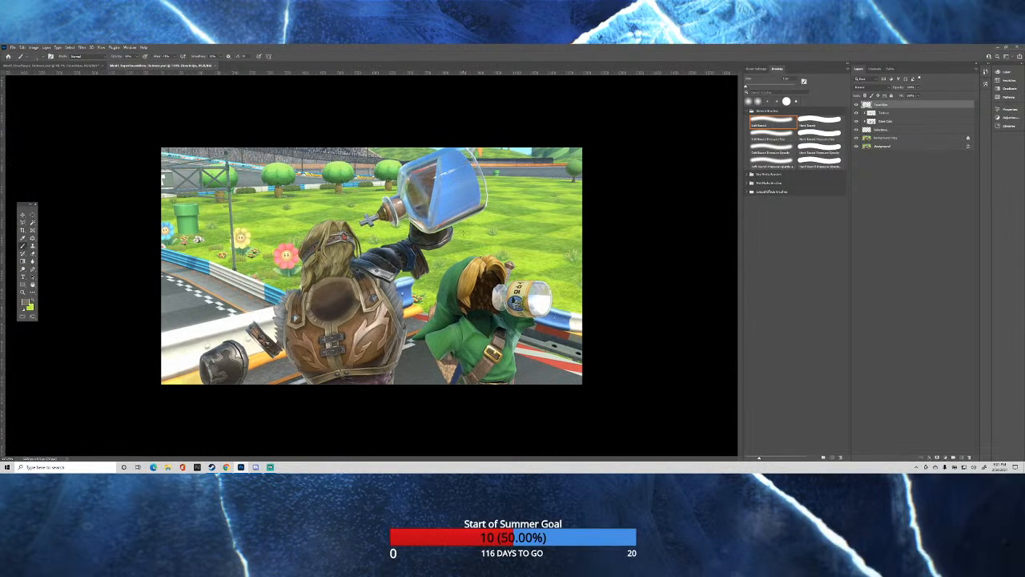